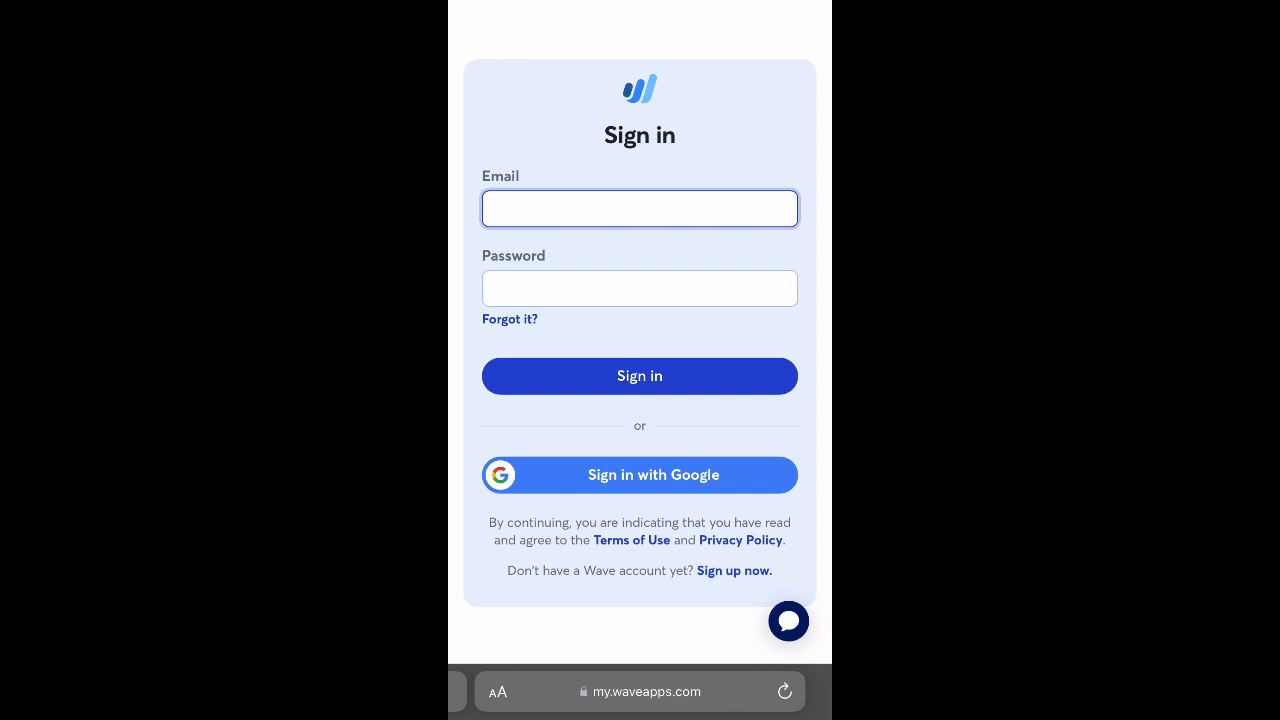
Step: Sign up for a new Wave account by entering the e-mail address and account password
click(734, 570)
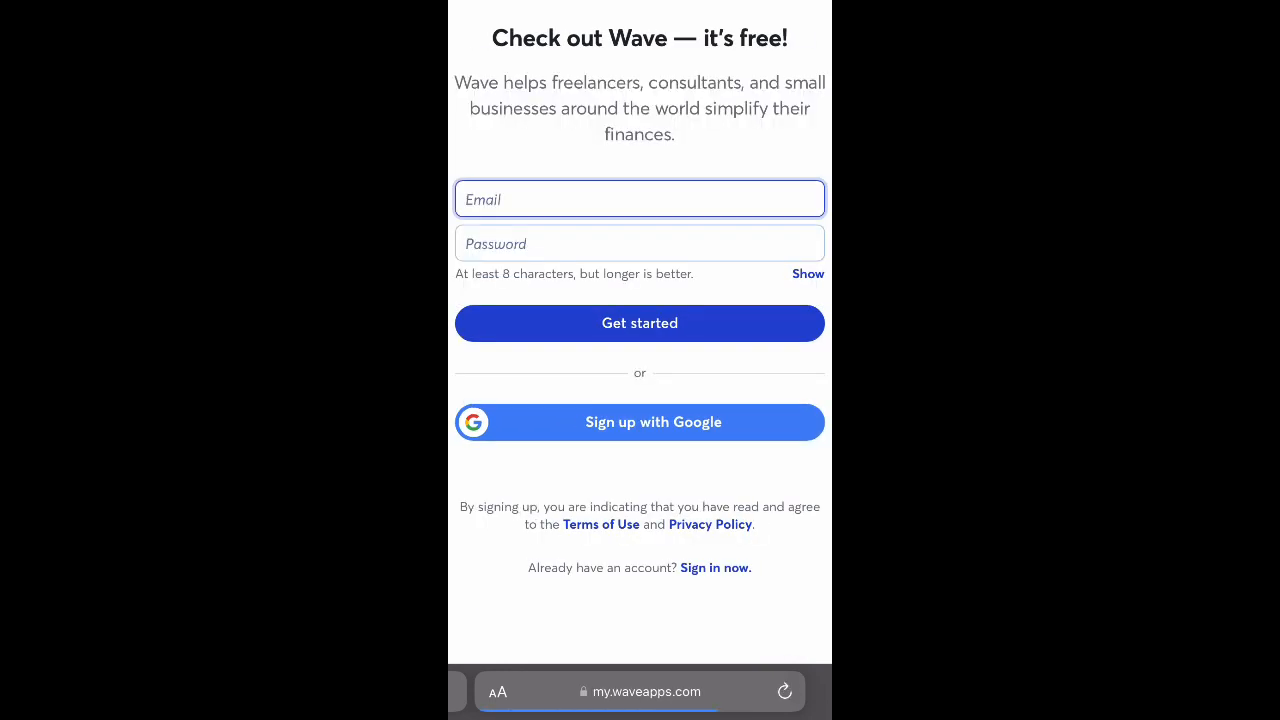
text(bob)
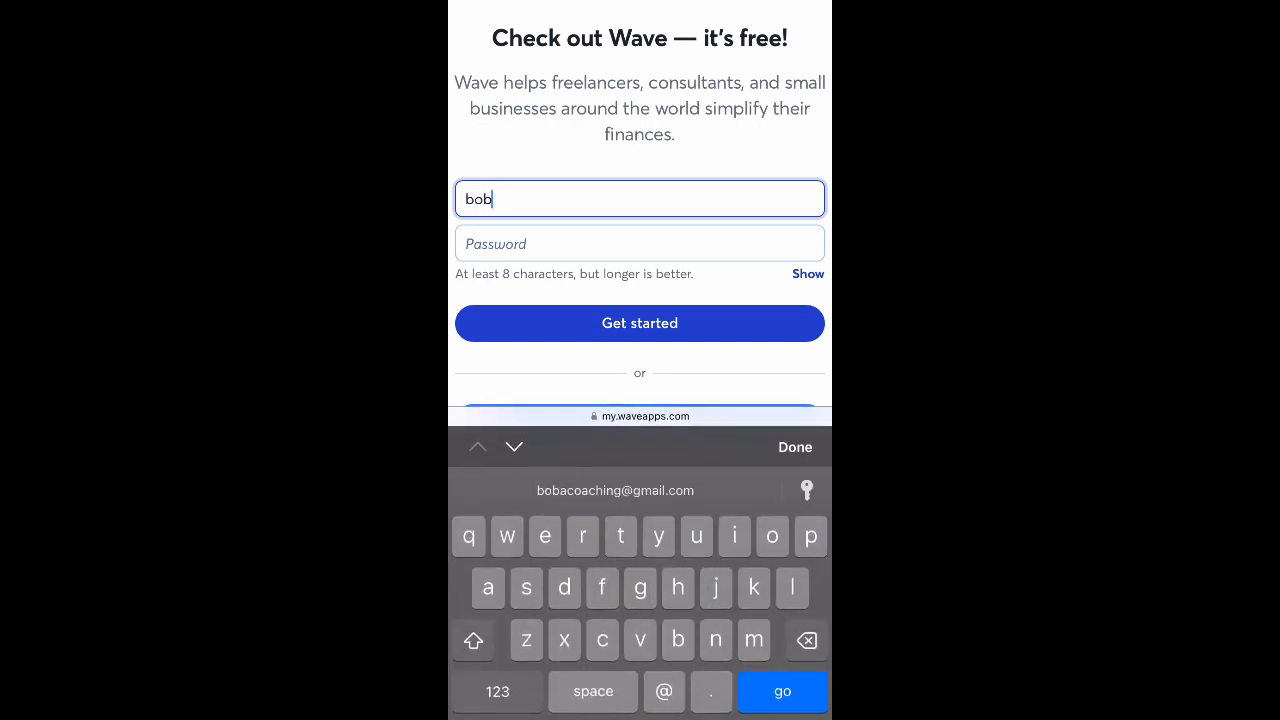
click(615, 490)
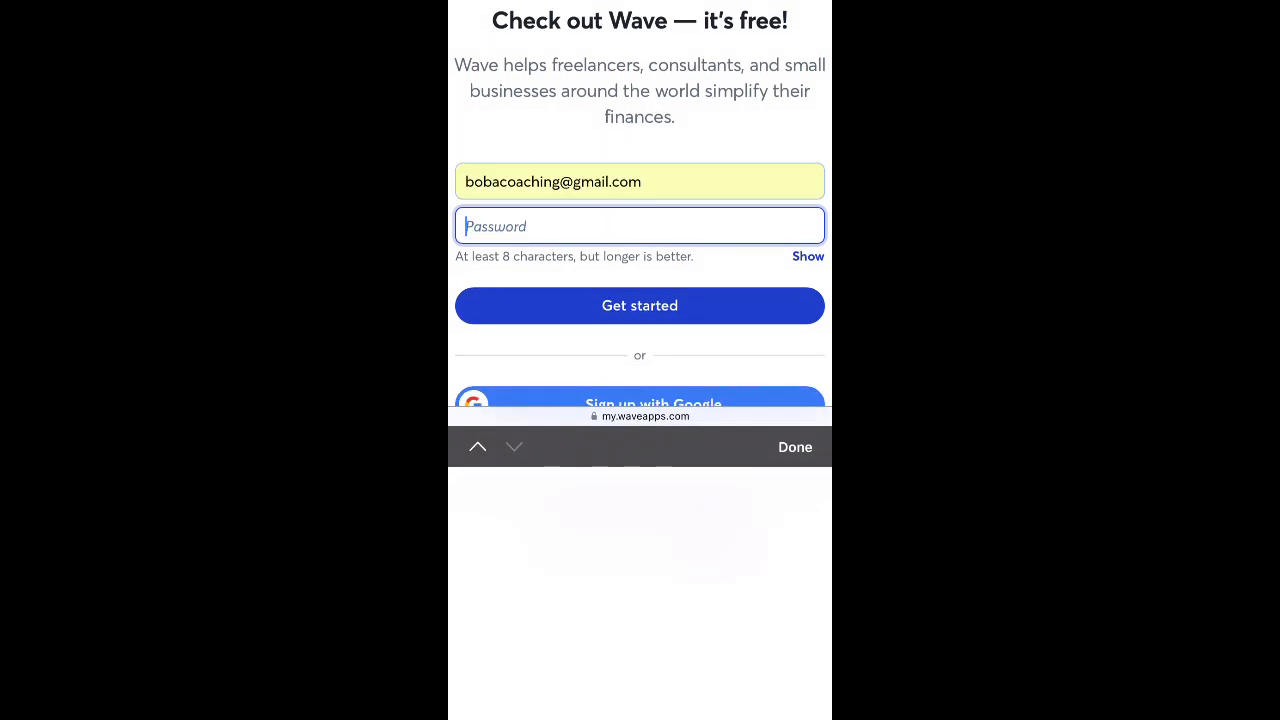
text(••)
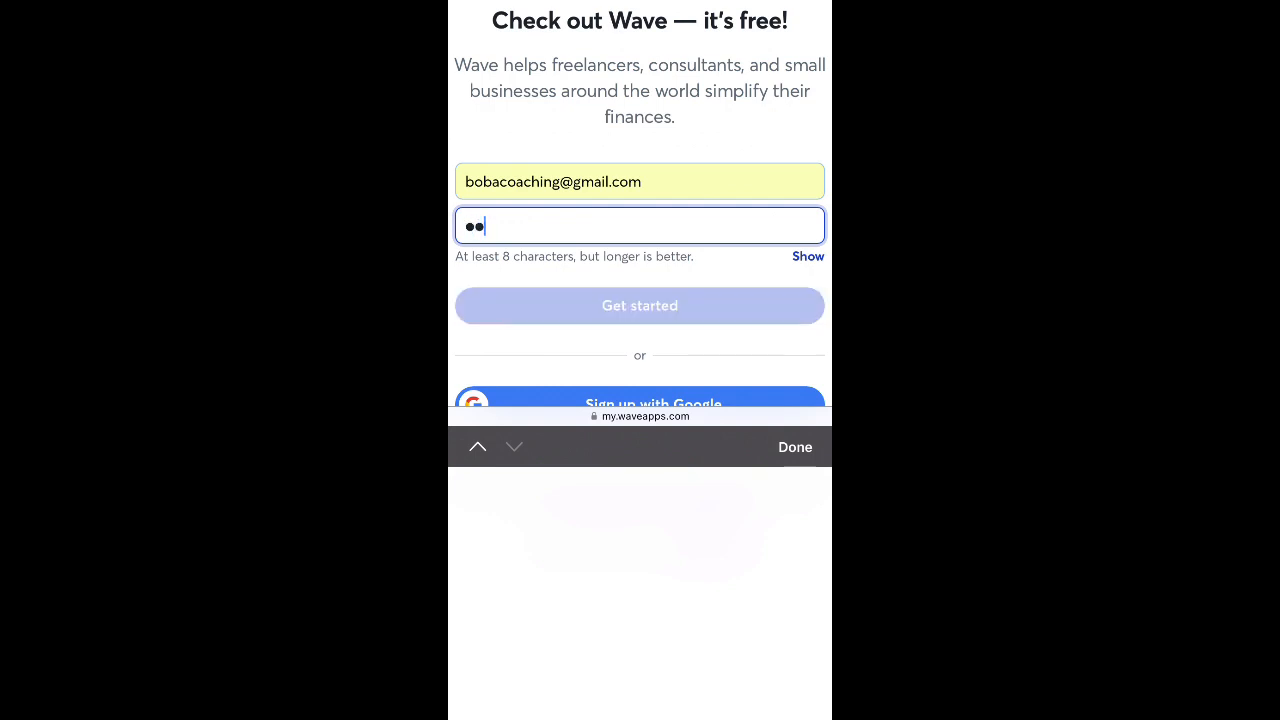
text(••)
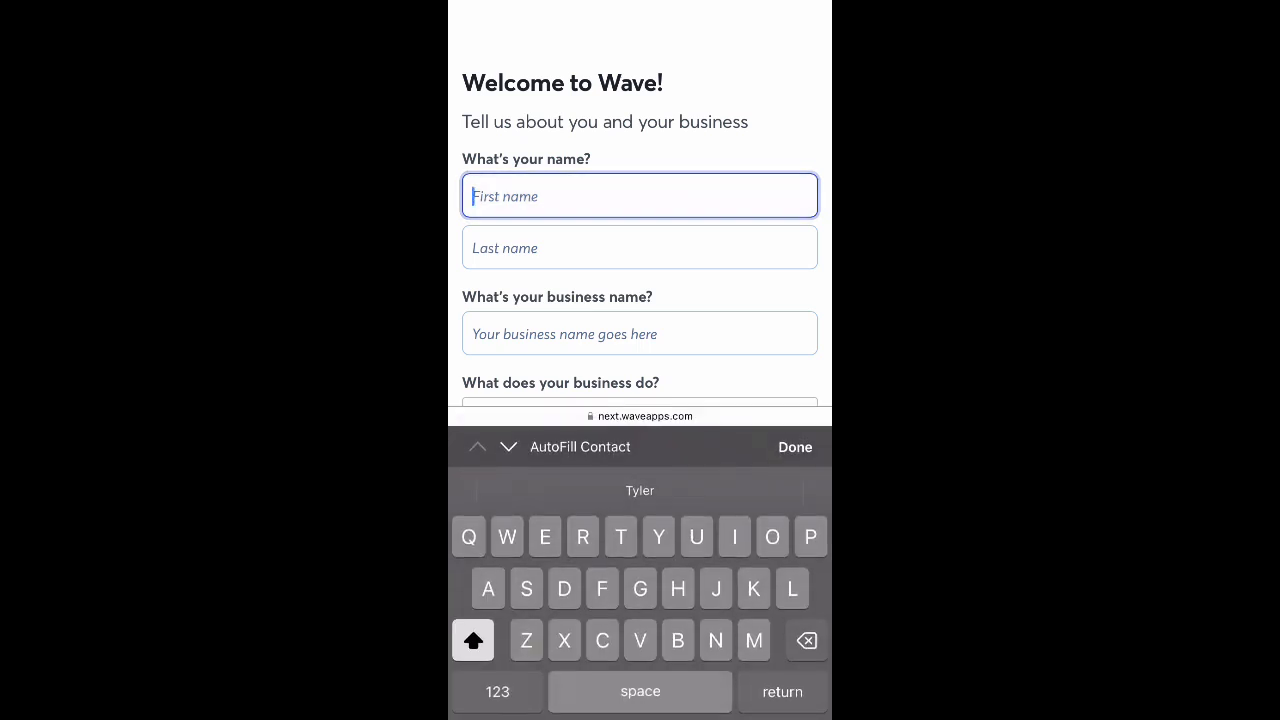
Step: Fill in the owner's first and last name and enter Boba Coach as the business name
click(640, 486)
text(Bo)
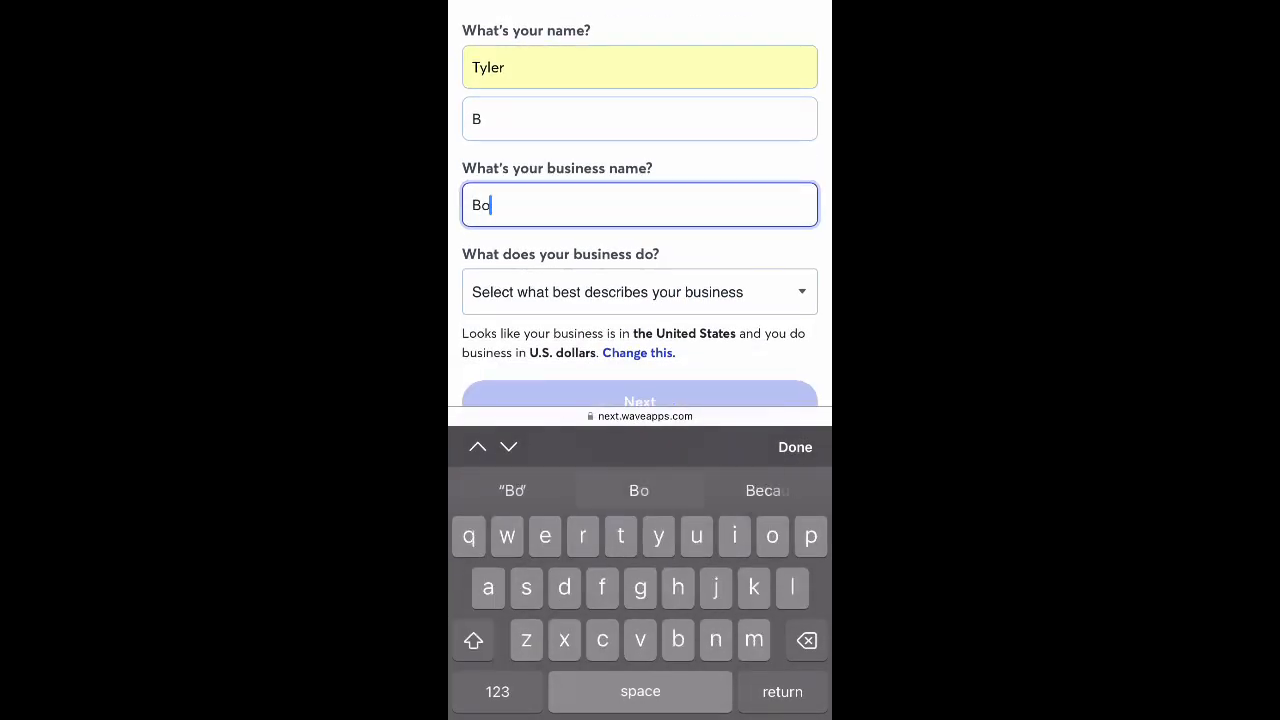
text(ba Coach)
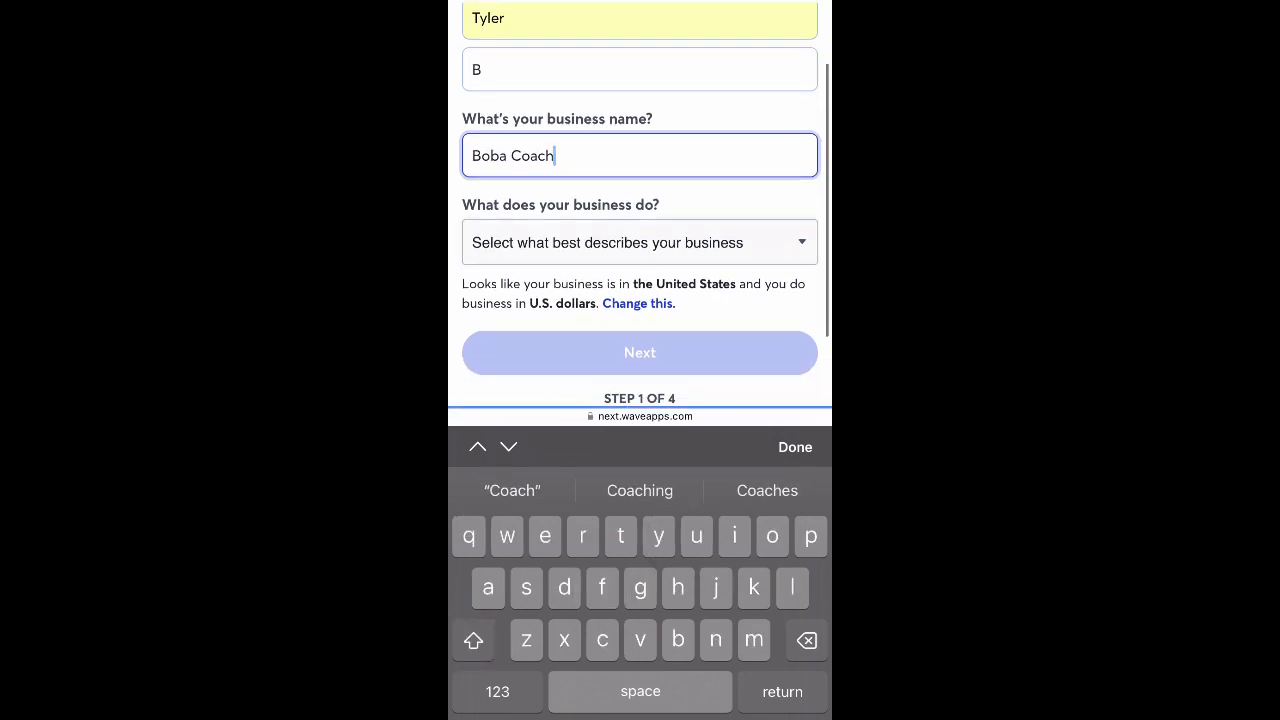
Step: Set what the business does to Retailers, Resellers & Sales and choose Organize your books as the intended use
click(640, 242)
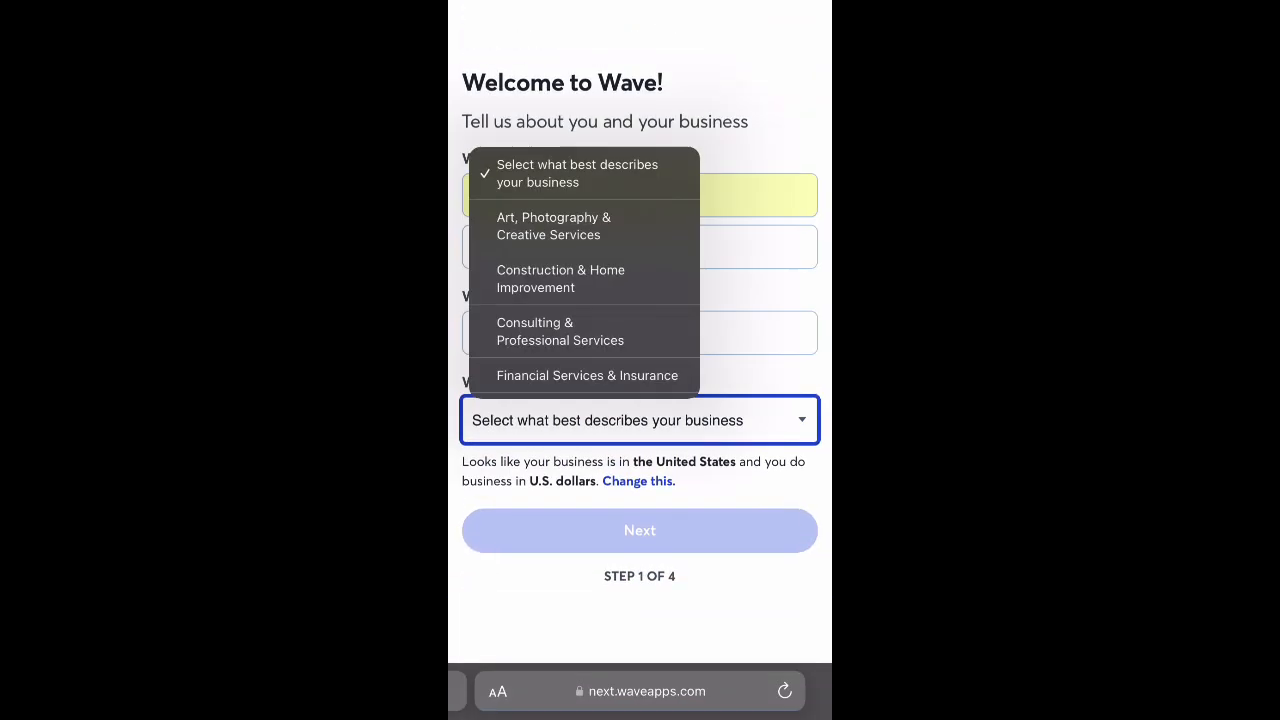
scroll(584, 273, down, 2)
scroll(584, 273, down, 3)
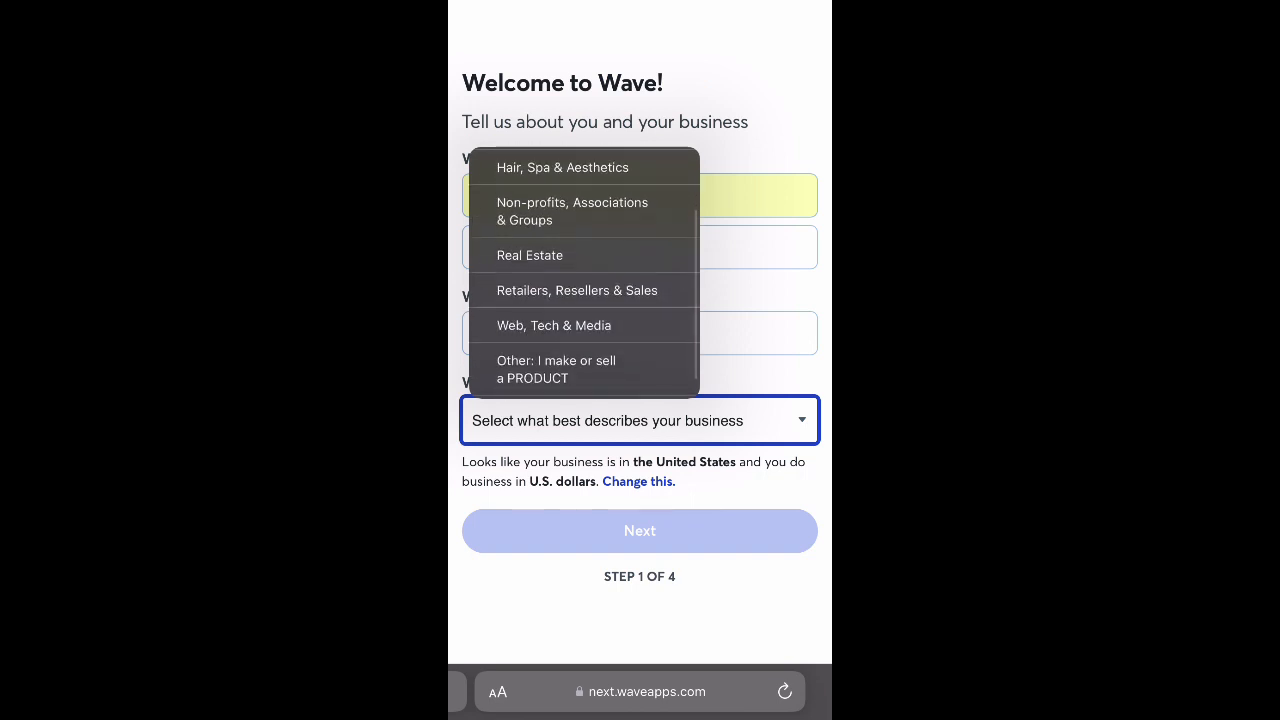
click(577, 290)
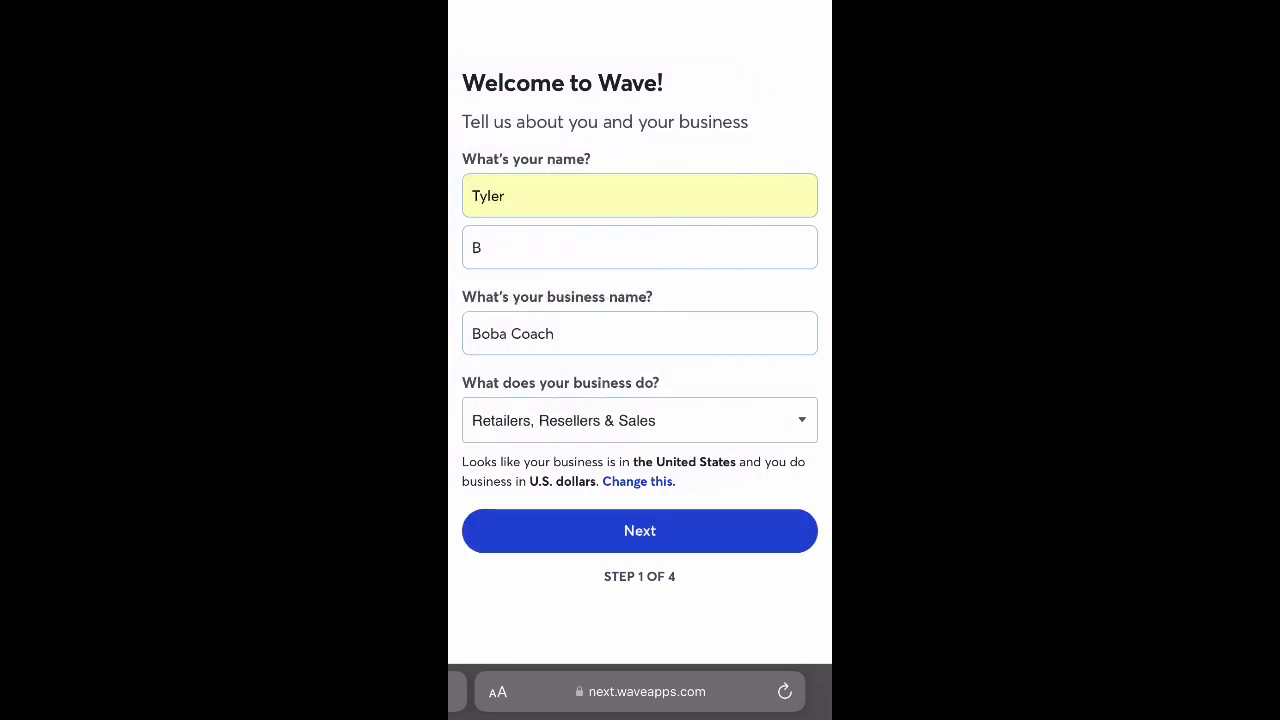
click(640, 530)
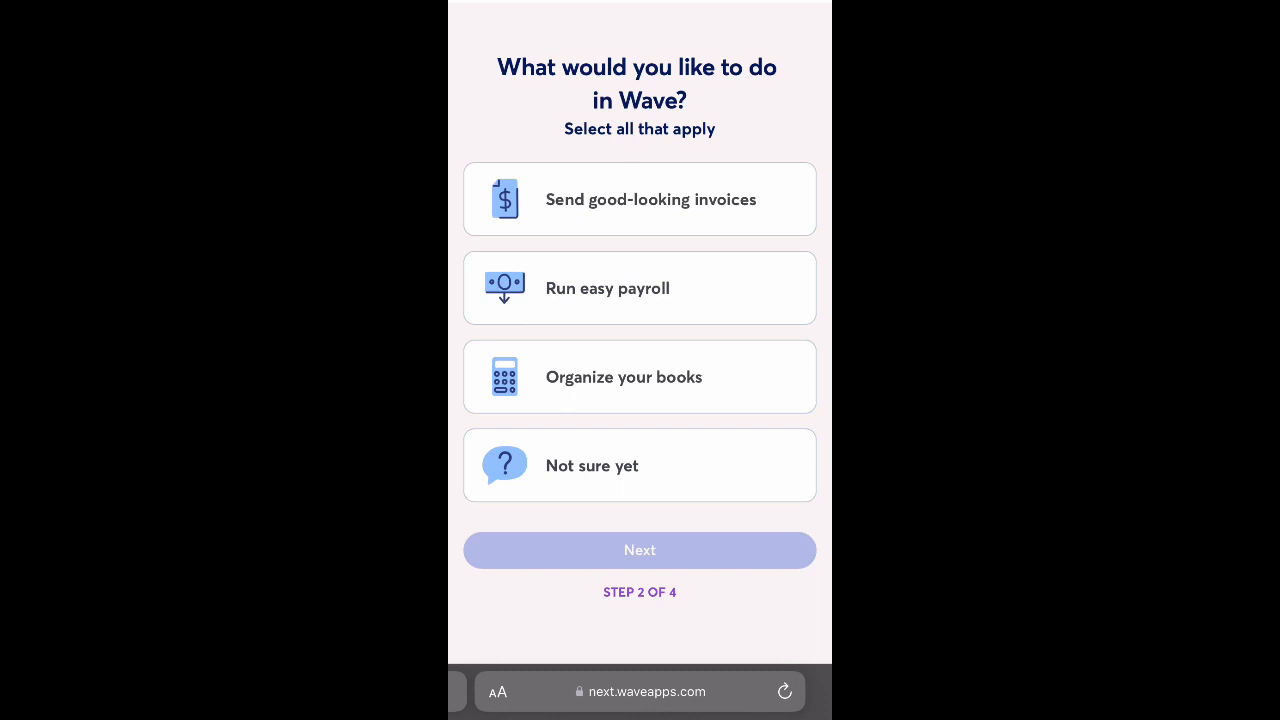
click(624, 376)
click(640, 550)
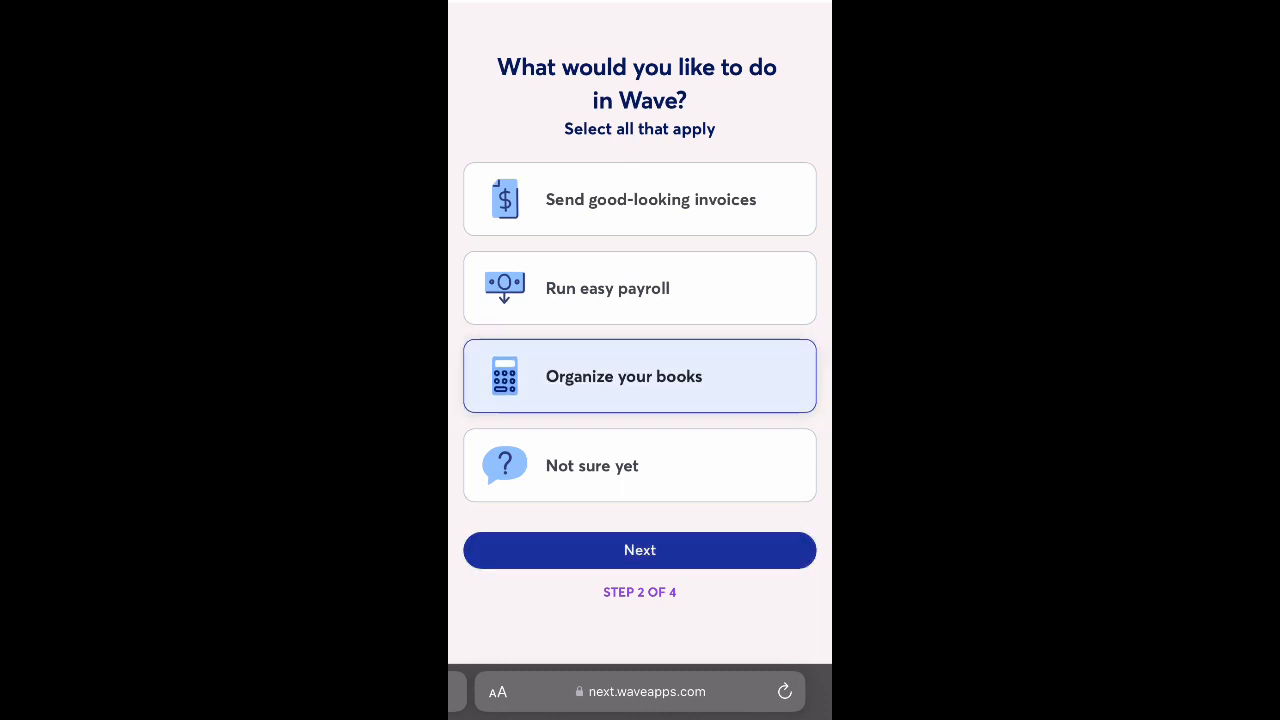
Step: Answer the bookkeeping questions with "I haven't started yet", "No, I prefer doing it on my own" and "I don't need to run payroll", and submit them
click(640, 230)
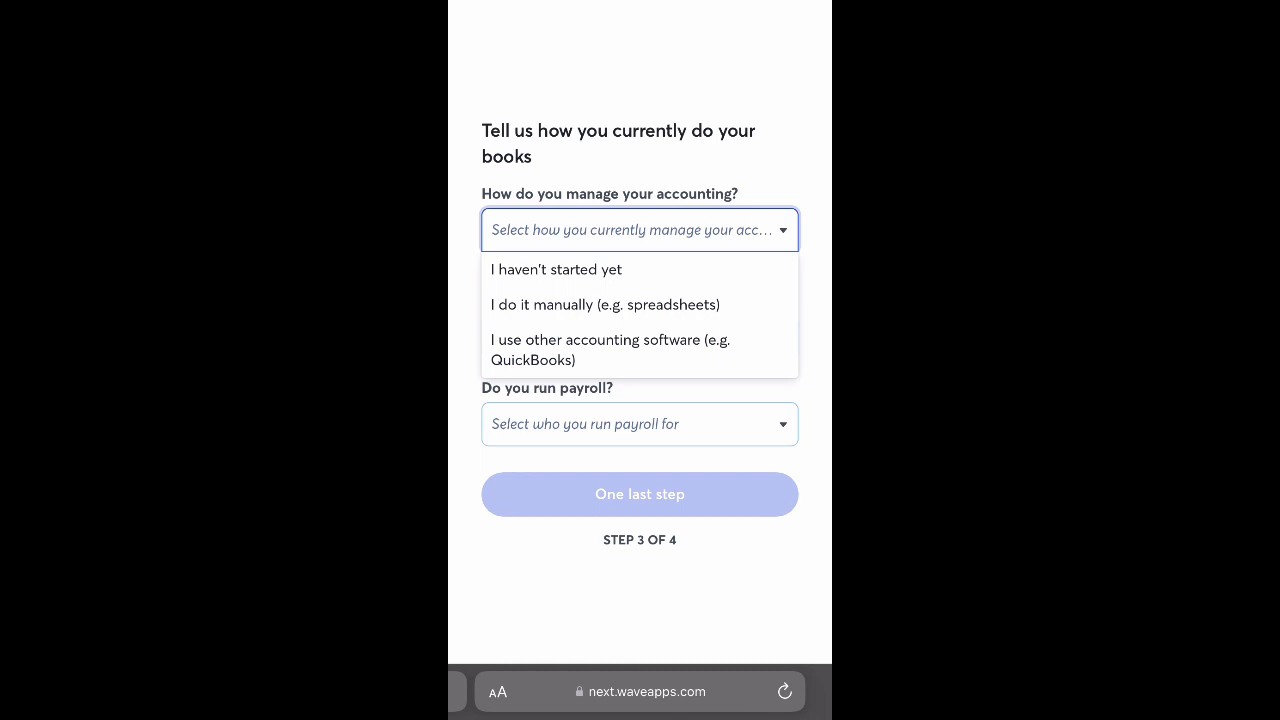
click(556, 269)
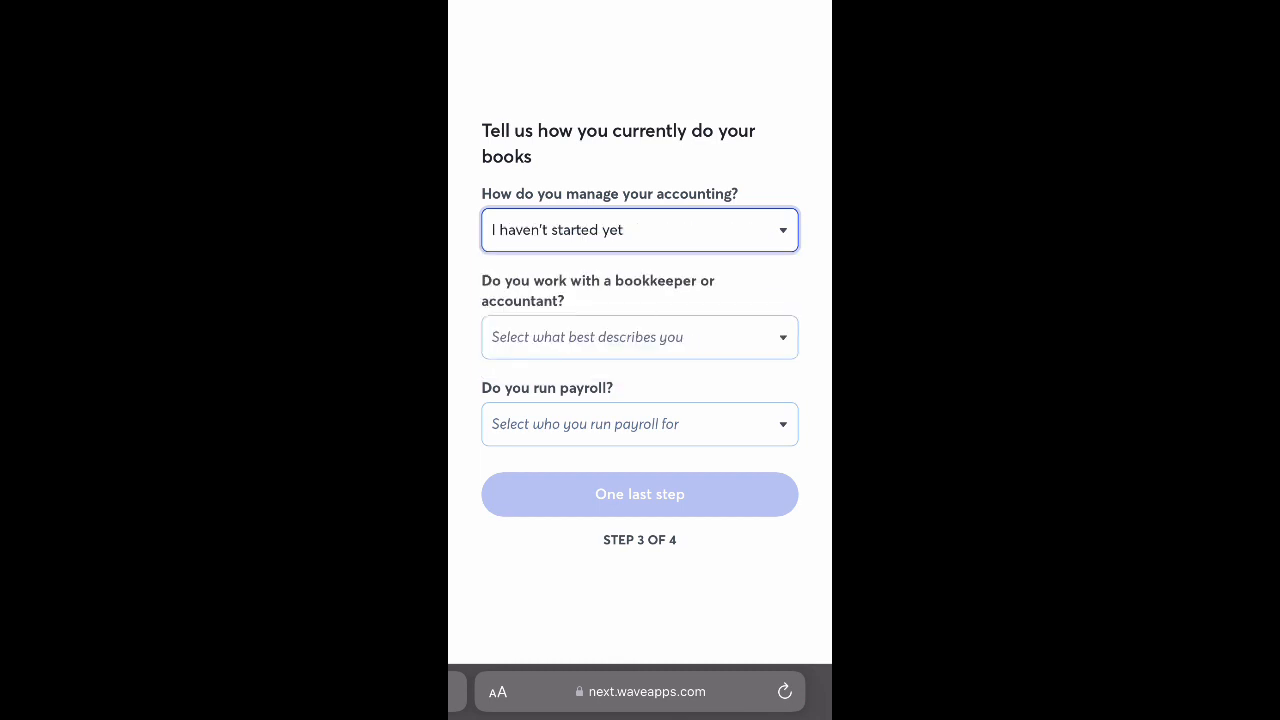
click(640, 337)
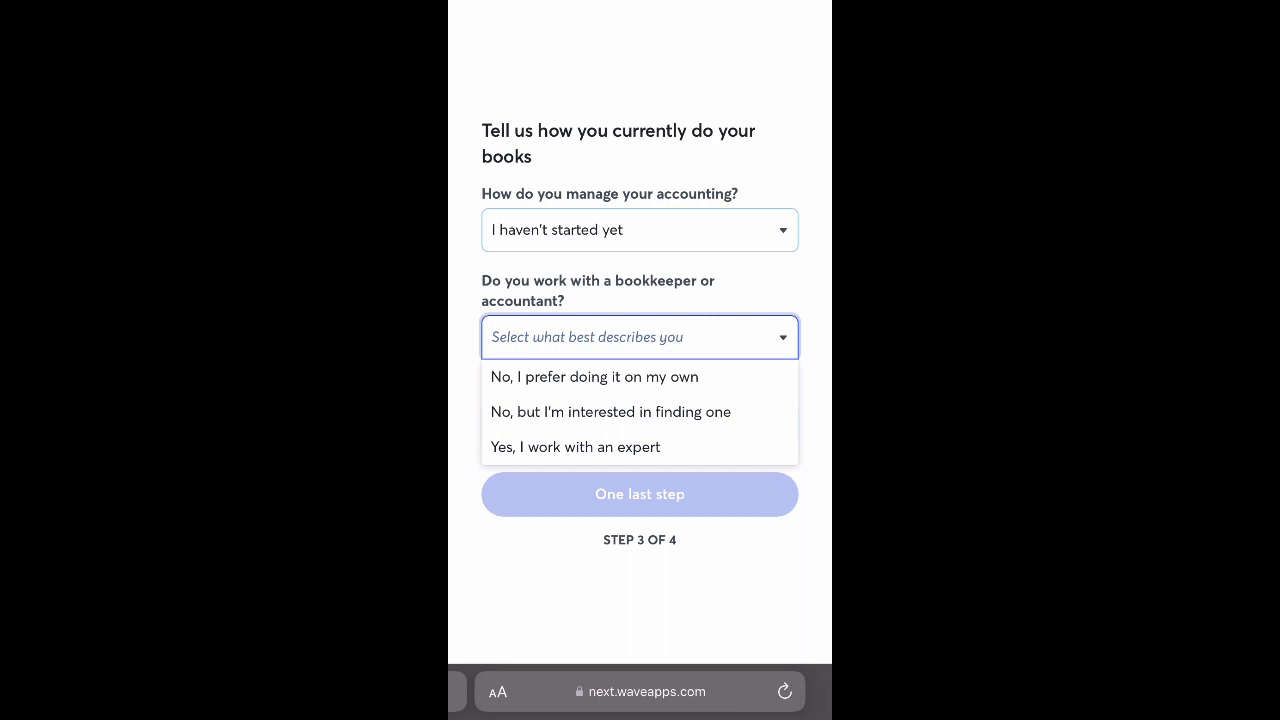
click(594, 377)
click(640, 424)
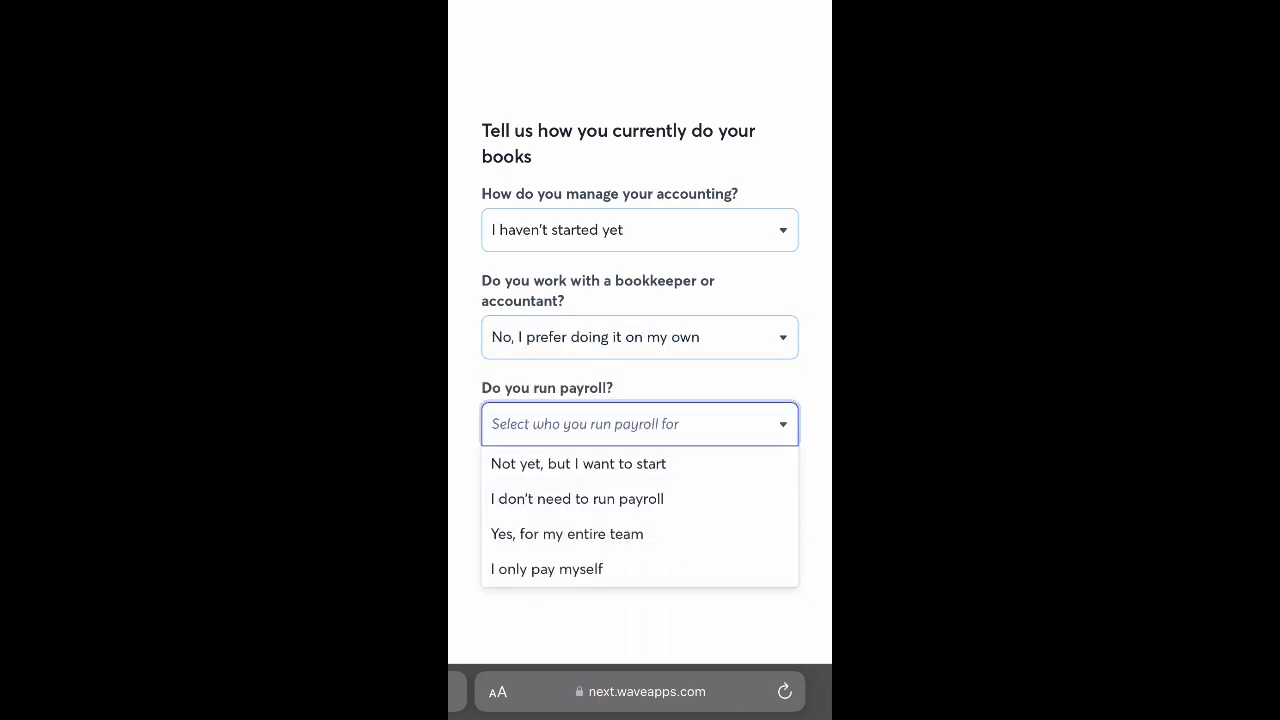
click(577, 499)
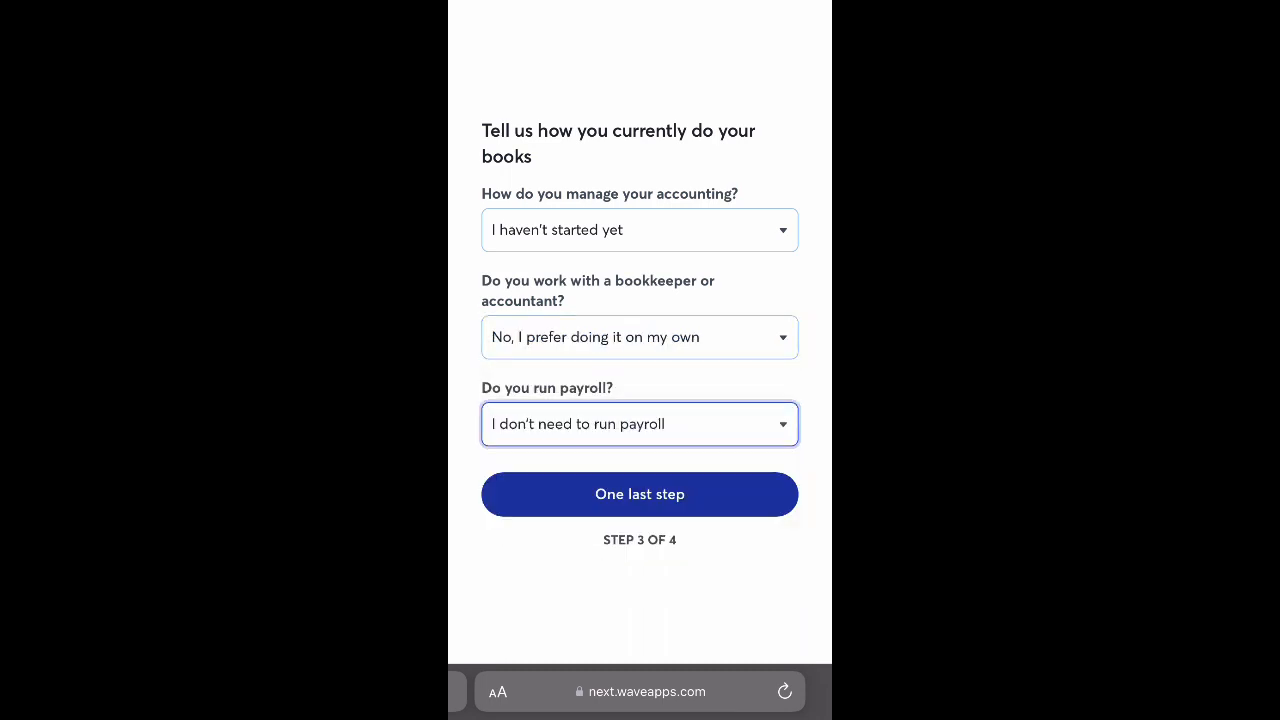
click(640, 424)
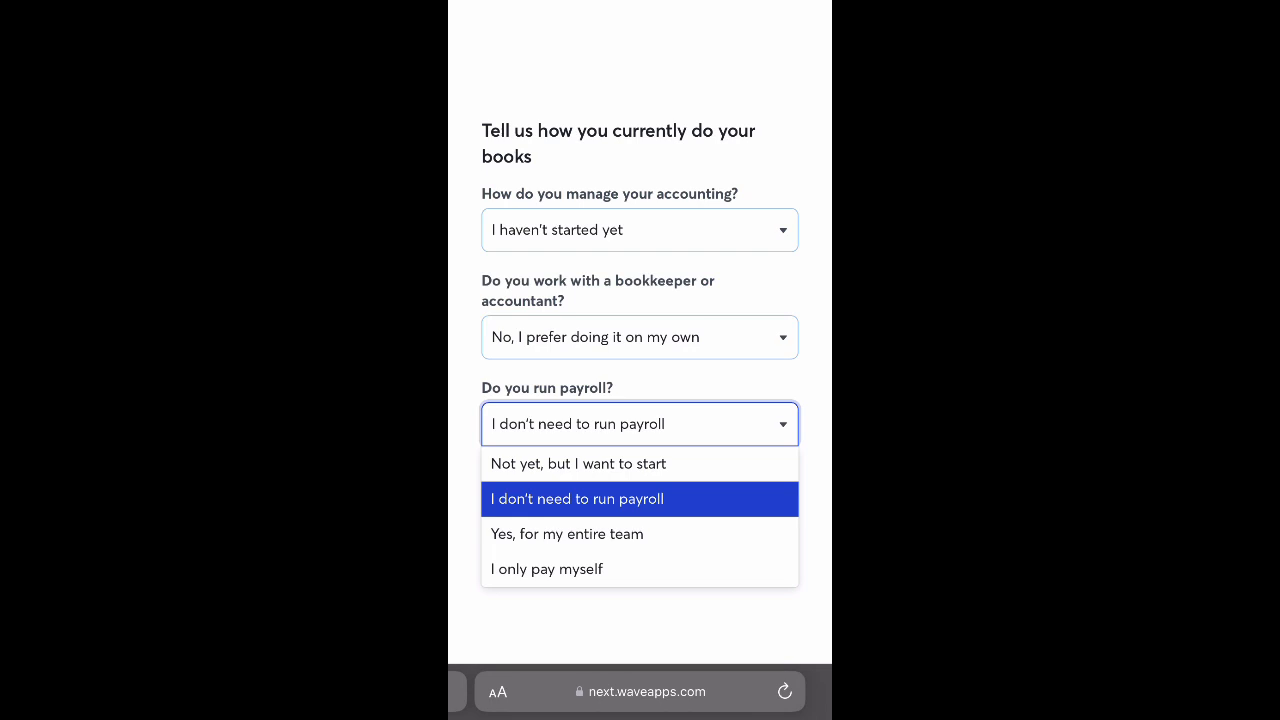
click(640, 499)
click(640, 497)
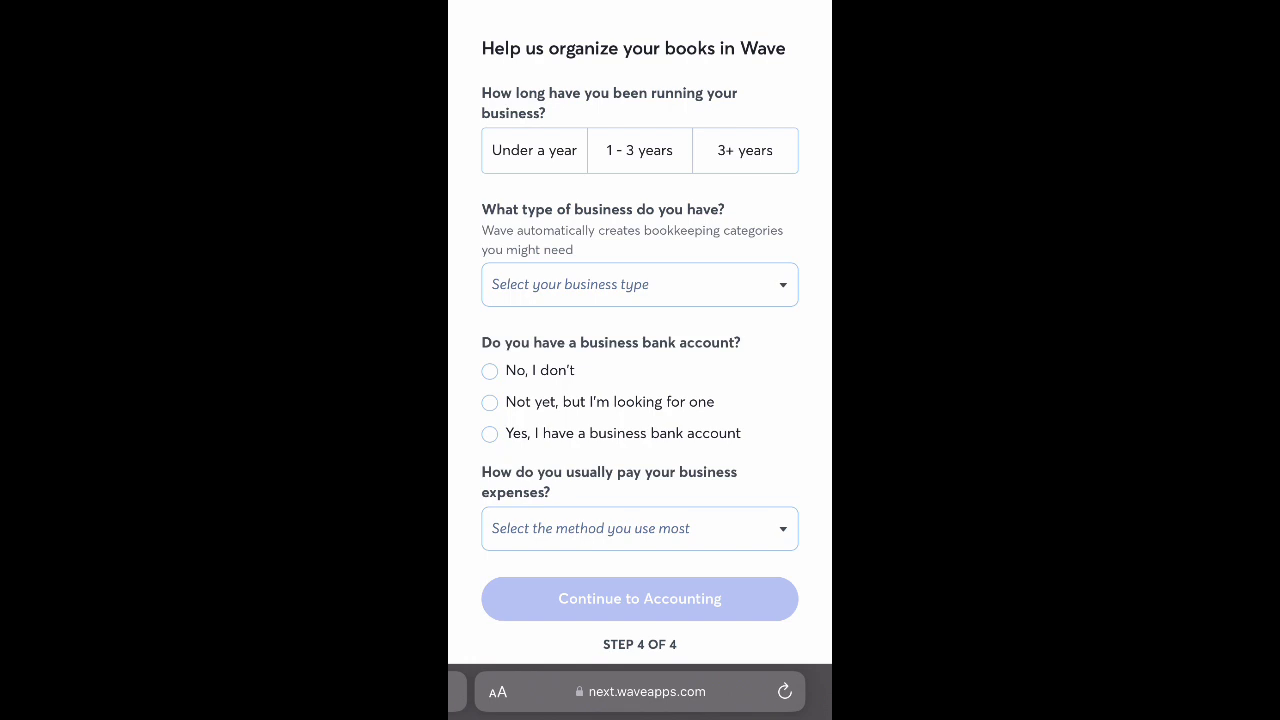
Step: Set the business age to Under a year and its type to Limited liability company (LLC), Single-member LLC
click(534, 150)
click(640, 284)
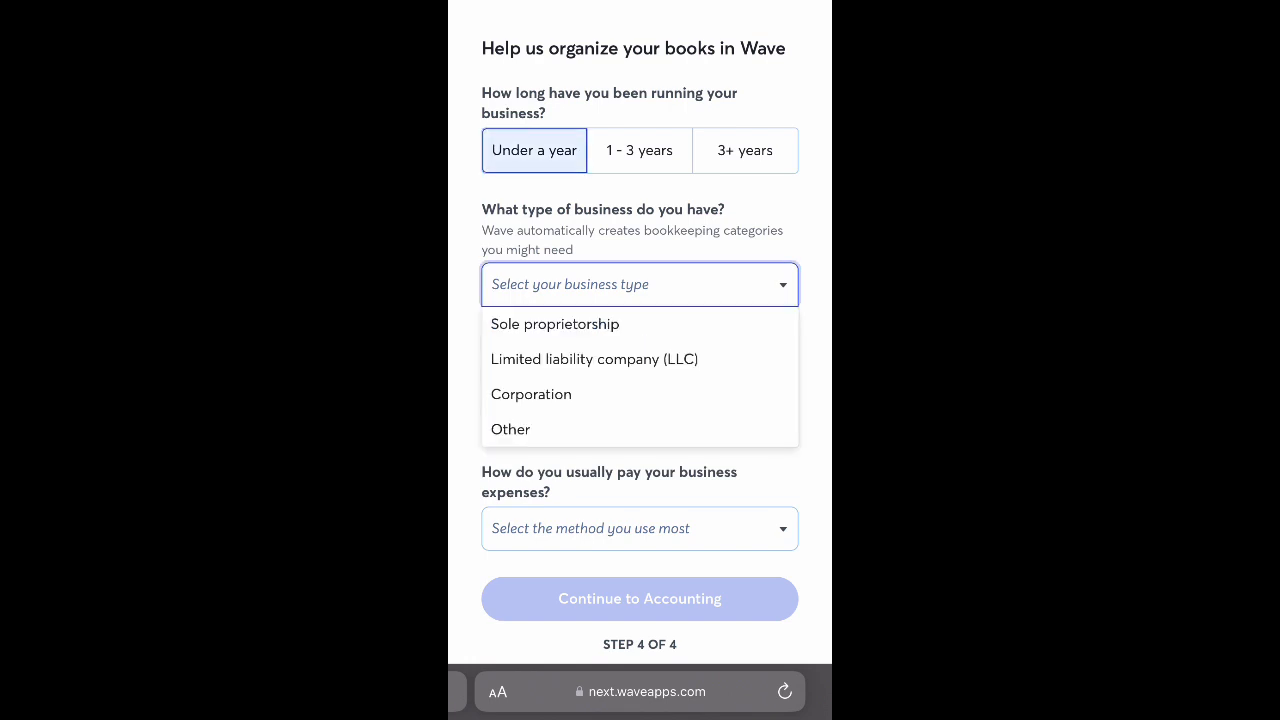
click(594, 359)
click(650, 335)
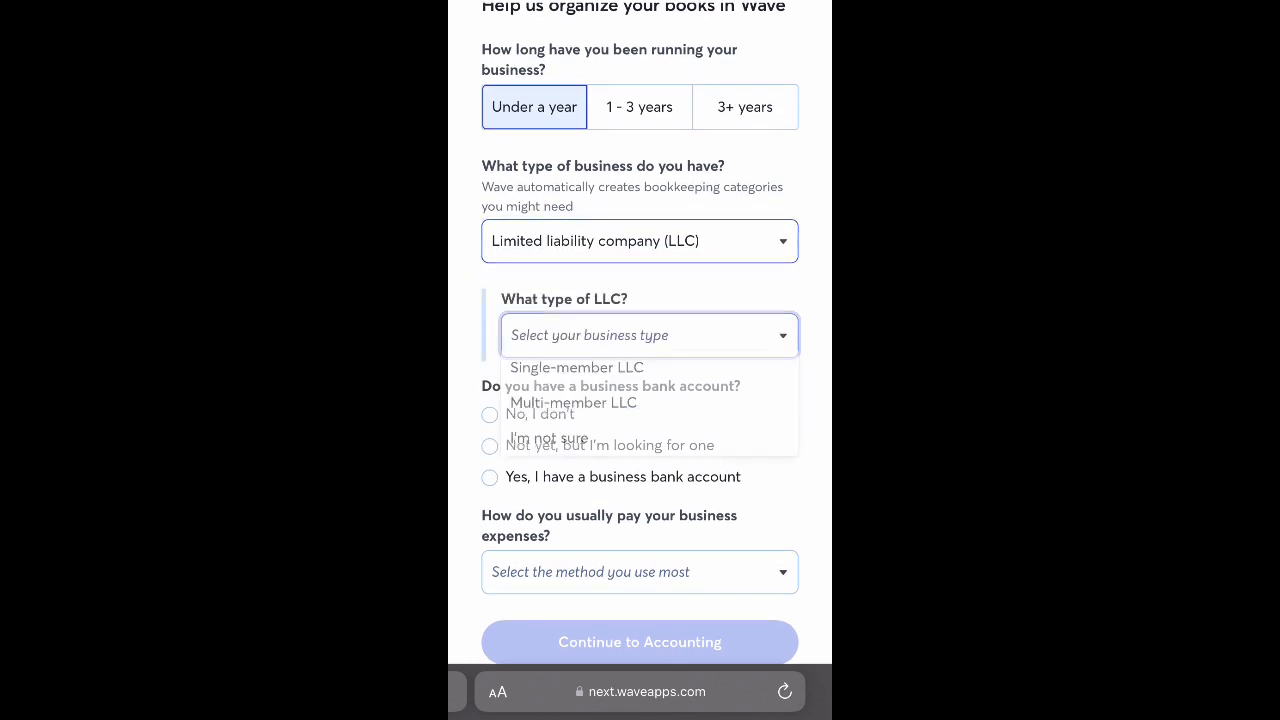
click(577, 375)
Step: State that a business bank account exists, choose Both debit and credit equally for expenses, and continue to accounting
scroll(640, 330, down, 1)
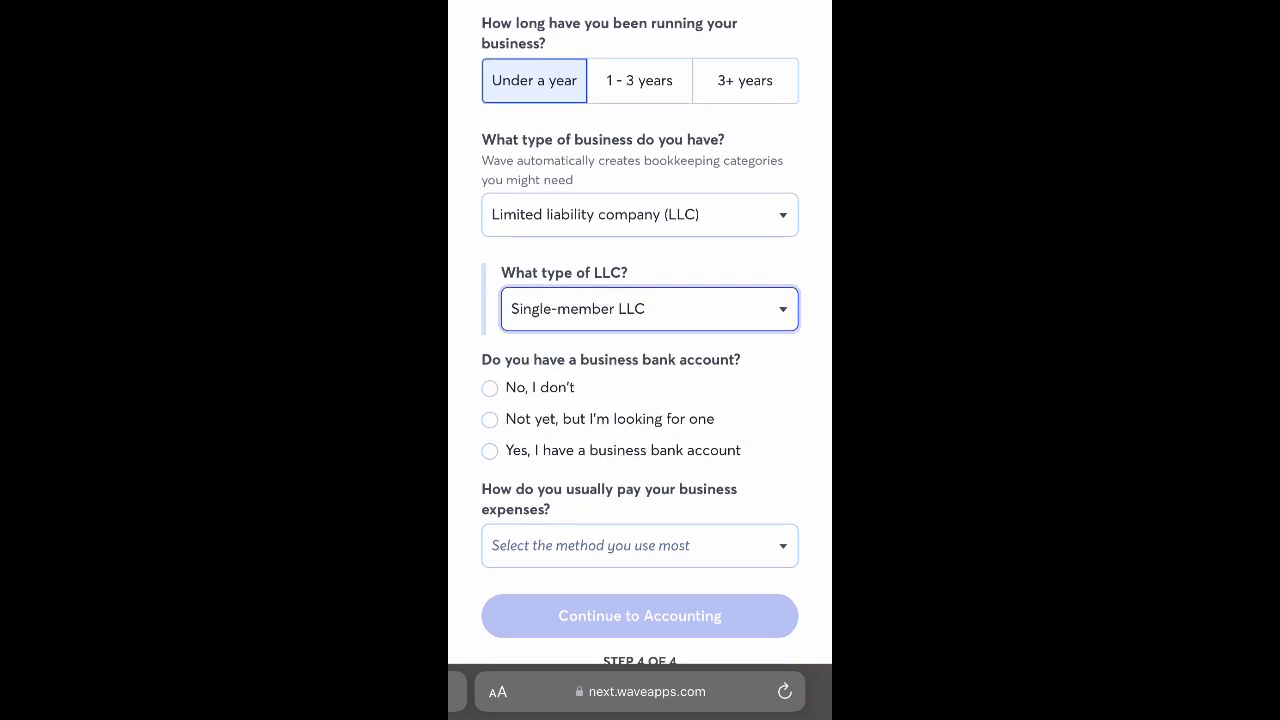
click(489, 429)
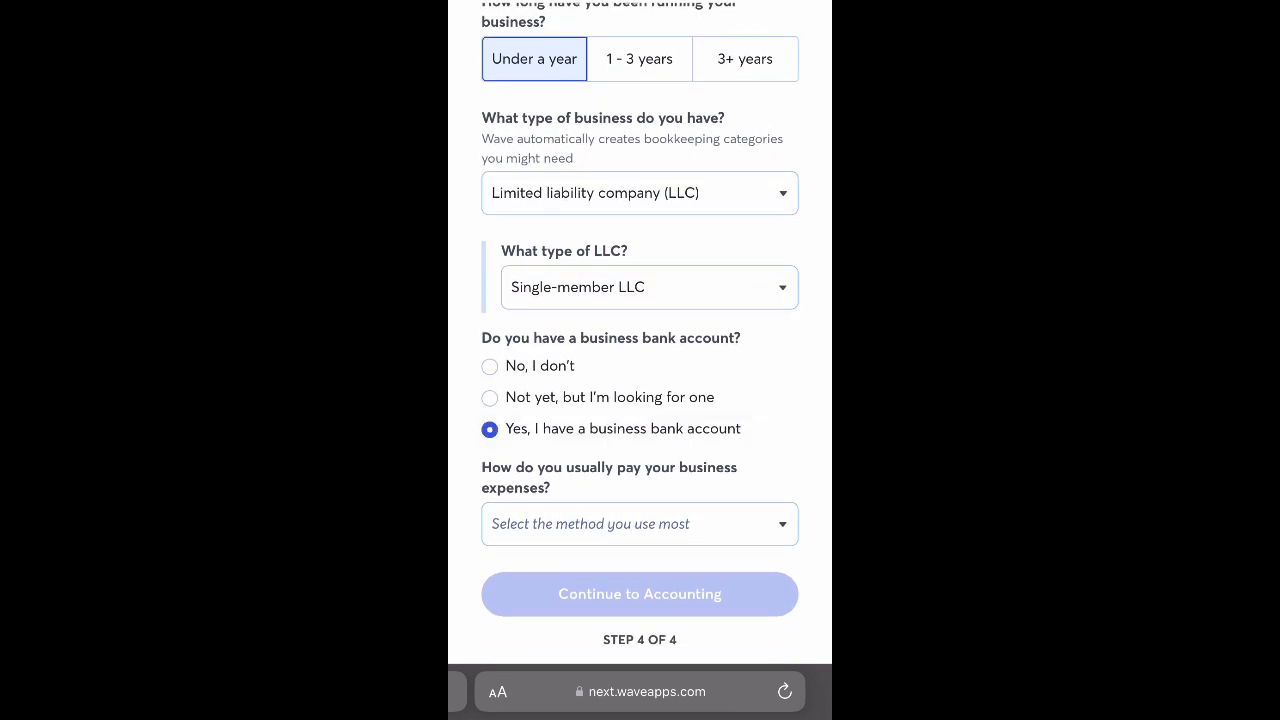
click(640, 524)
scroll(640, 350, down, 2)
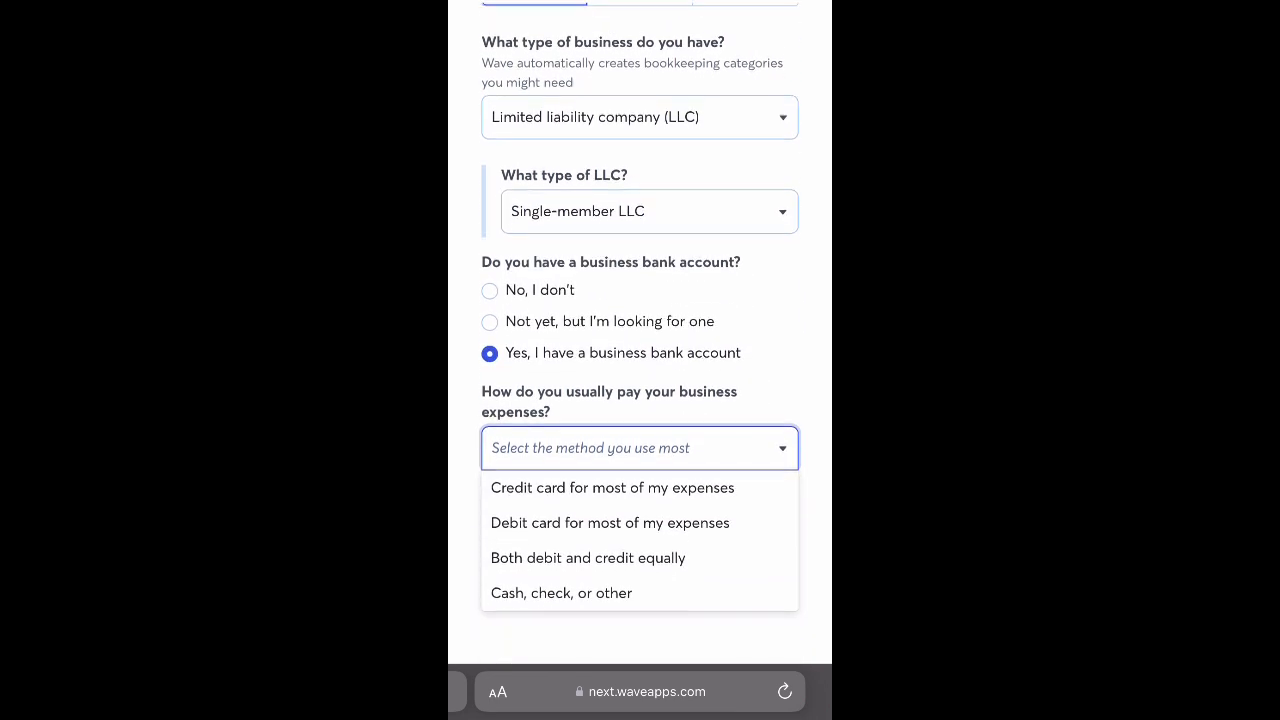
click(614, 558)
click(640, 594)
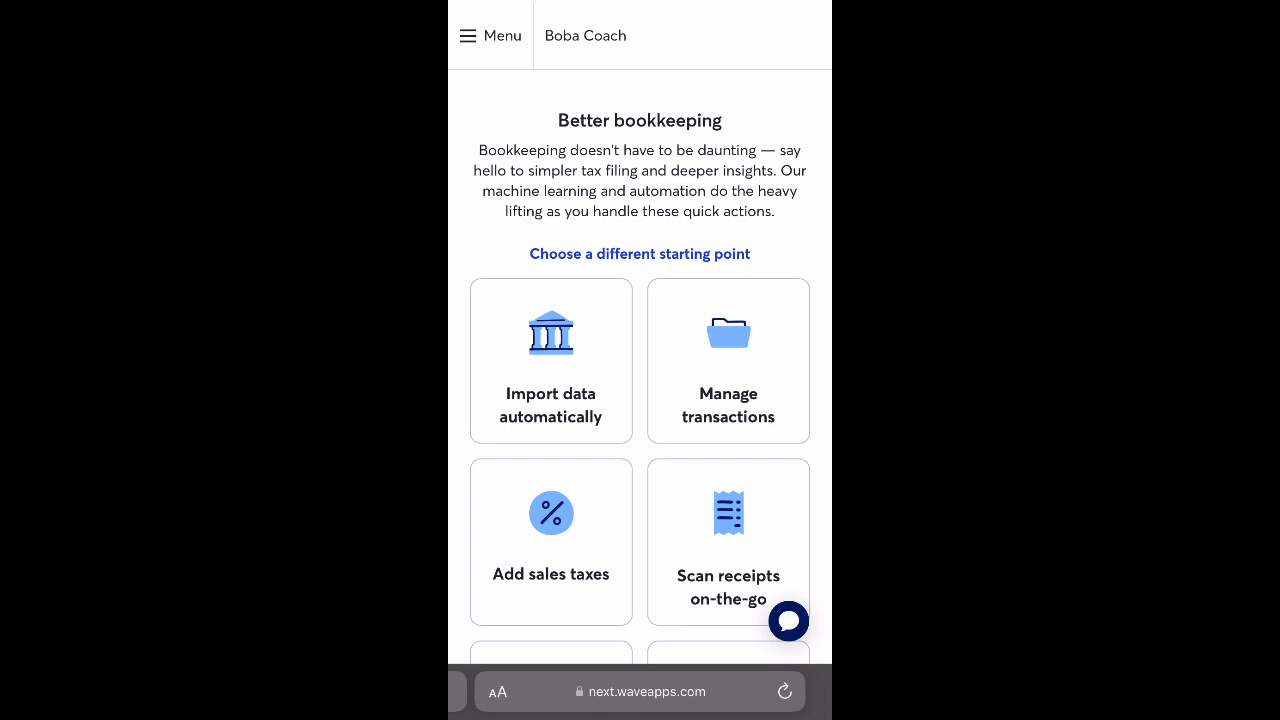
Step: Open the Chart of Accounts of the Boba Coach business
scroll(728, 540, down, 2)
scroll(728, 540, up, 2)
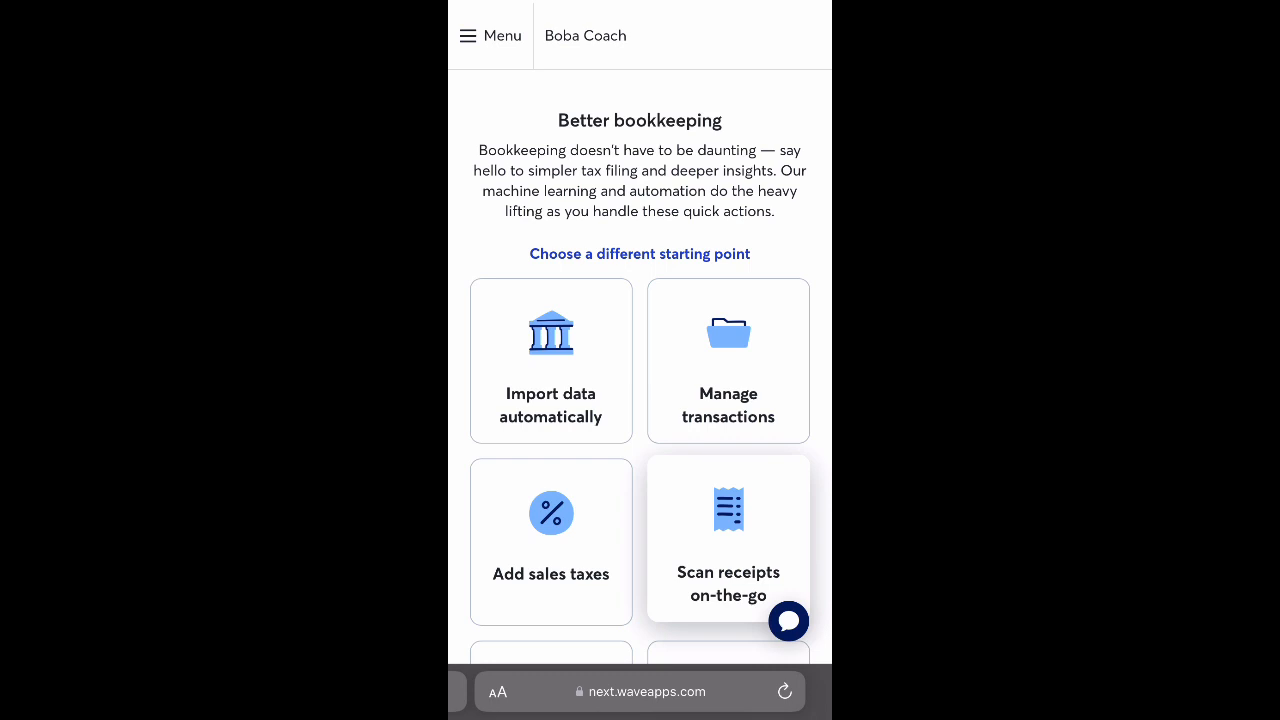
click(490, 35)
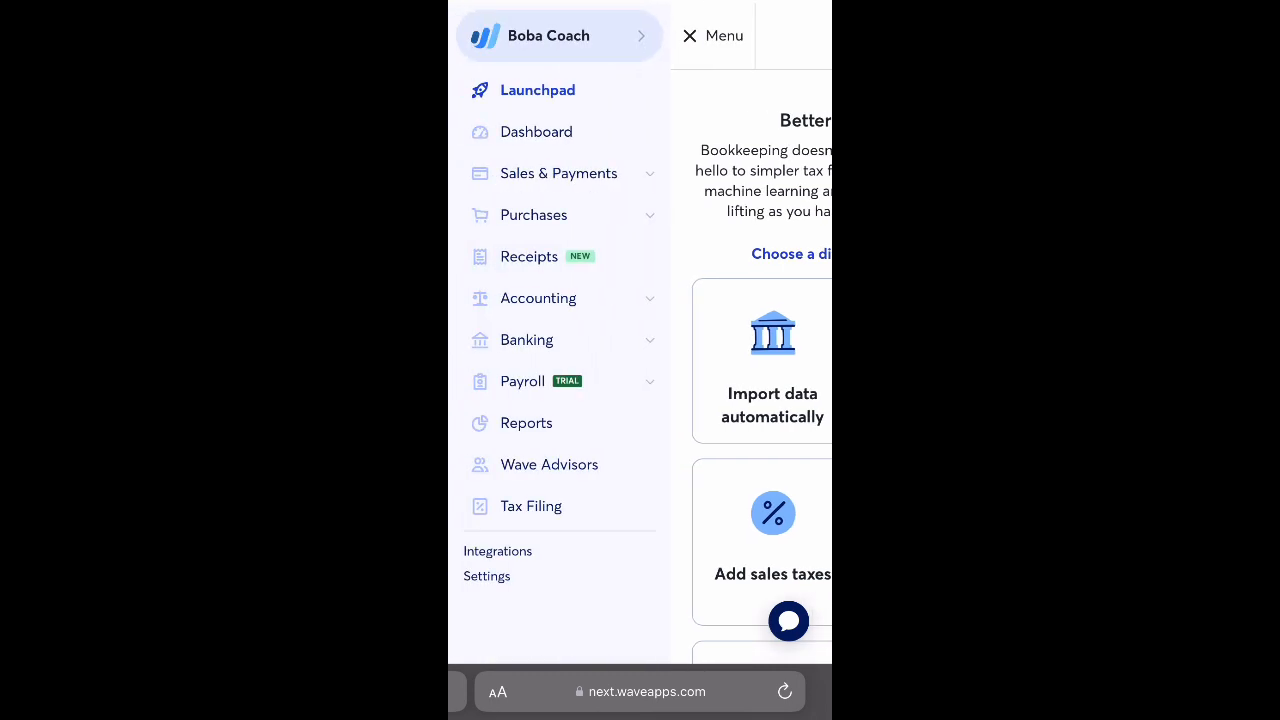
click(538, 298)
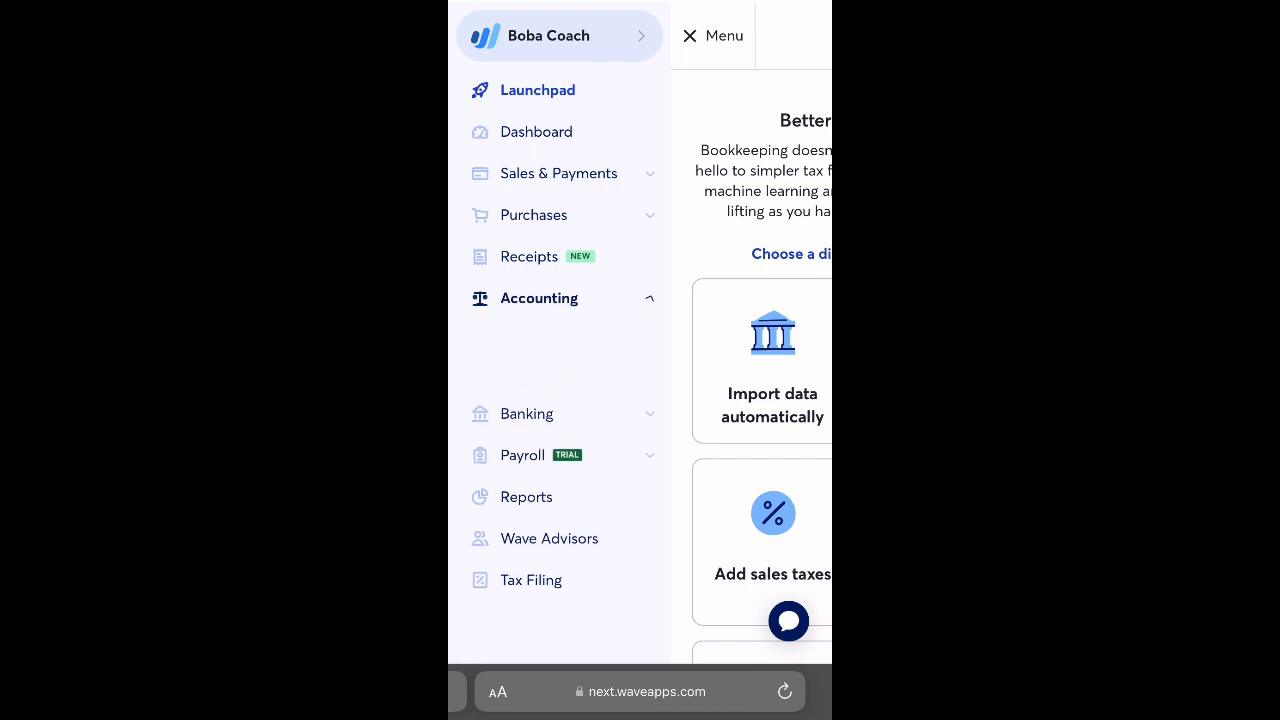
click(561, 395)
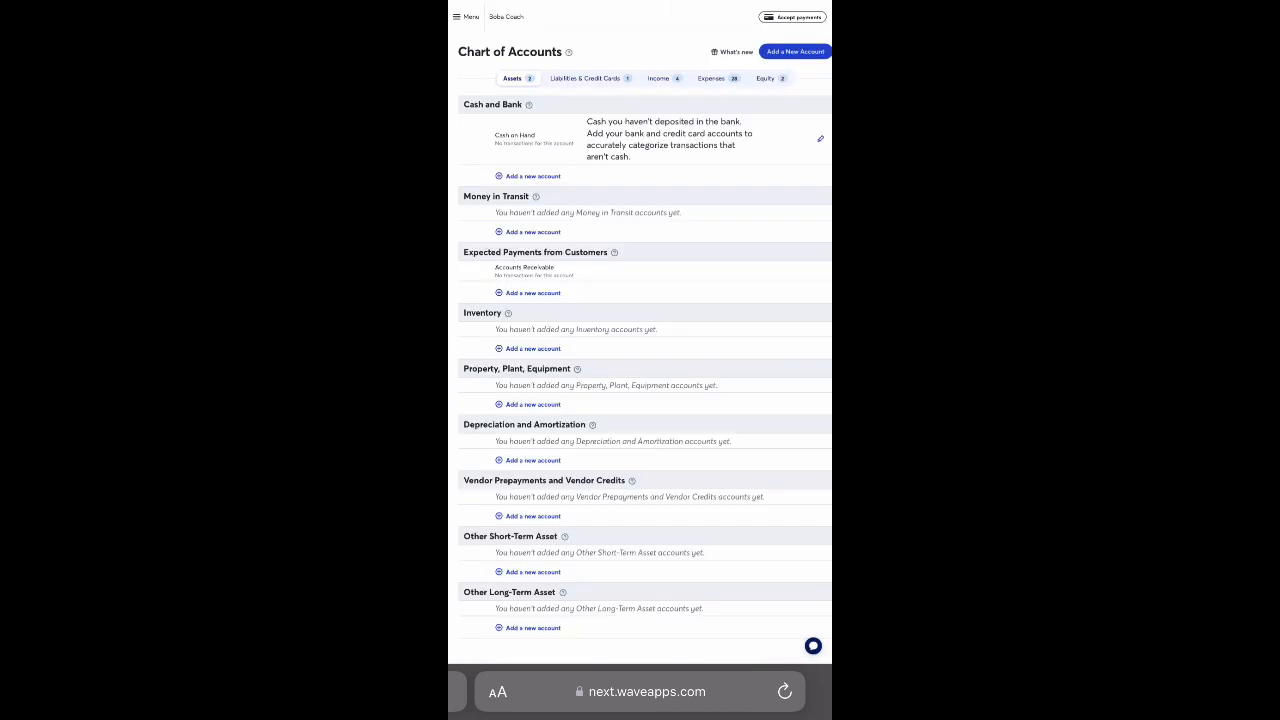
Step: Examine the asset, liability and credit card, and income categories in the Chart of Accounts
scroll(602, 178, up, 3)
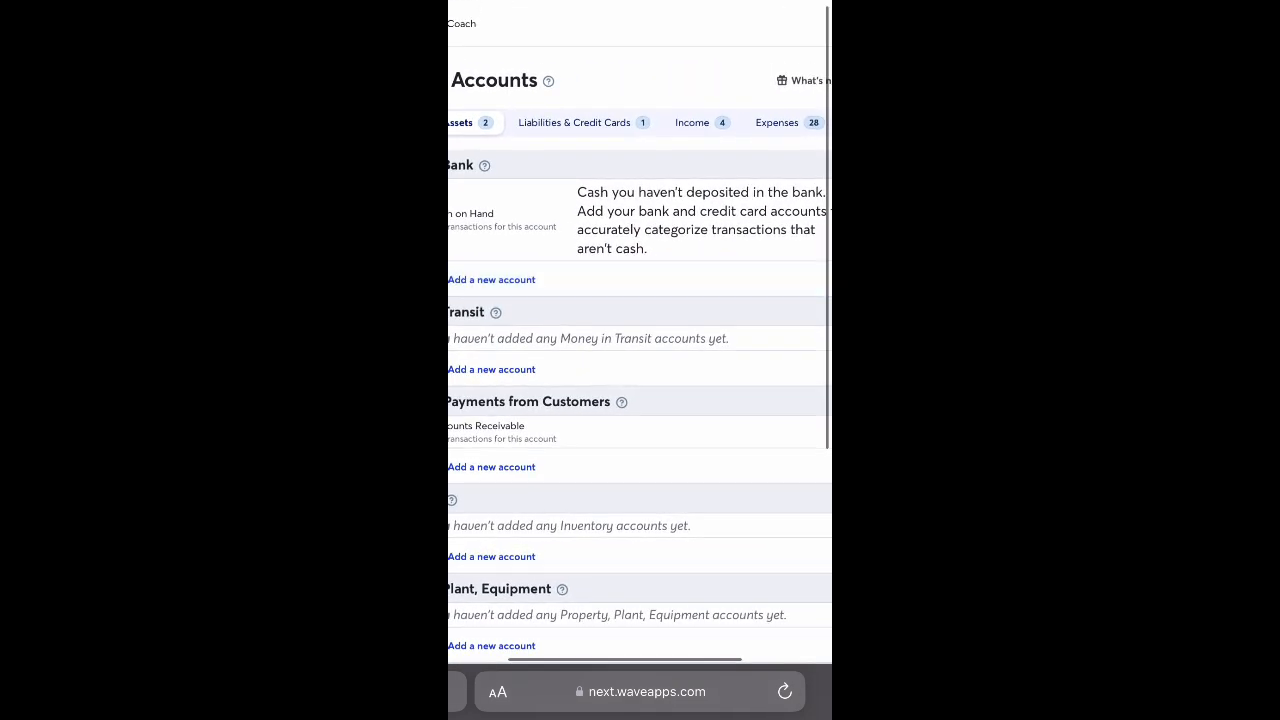
scroll(640, 360, down, 3)
scroll(640, 360, right, 1)
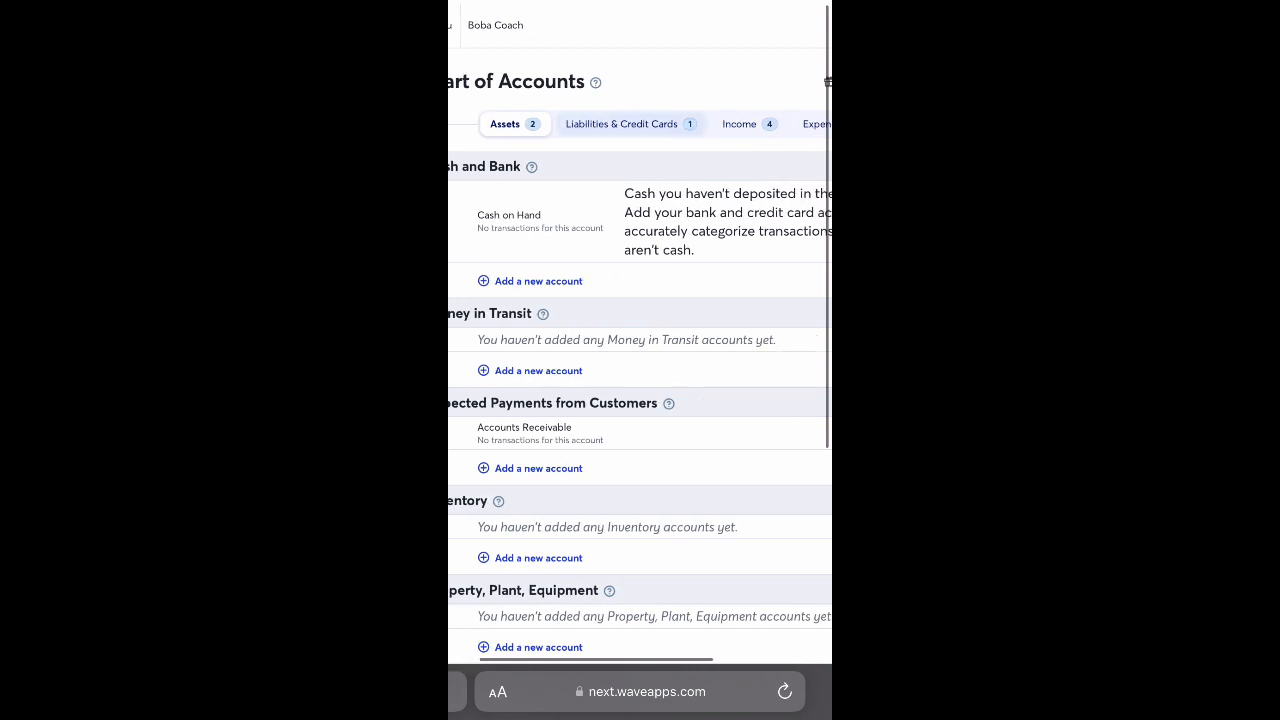
click(632, 124)
scroll(640, 360, right, 1)
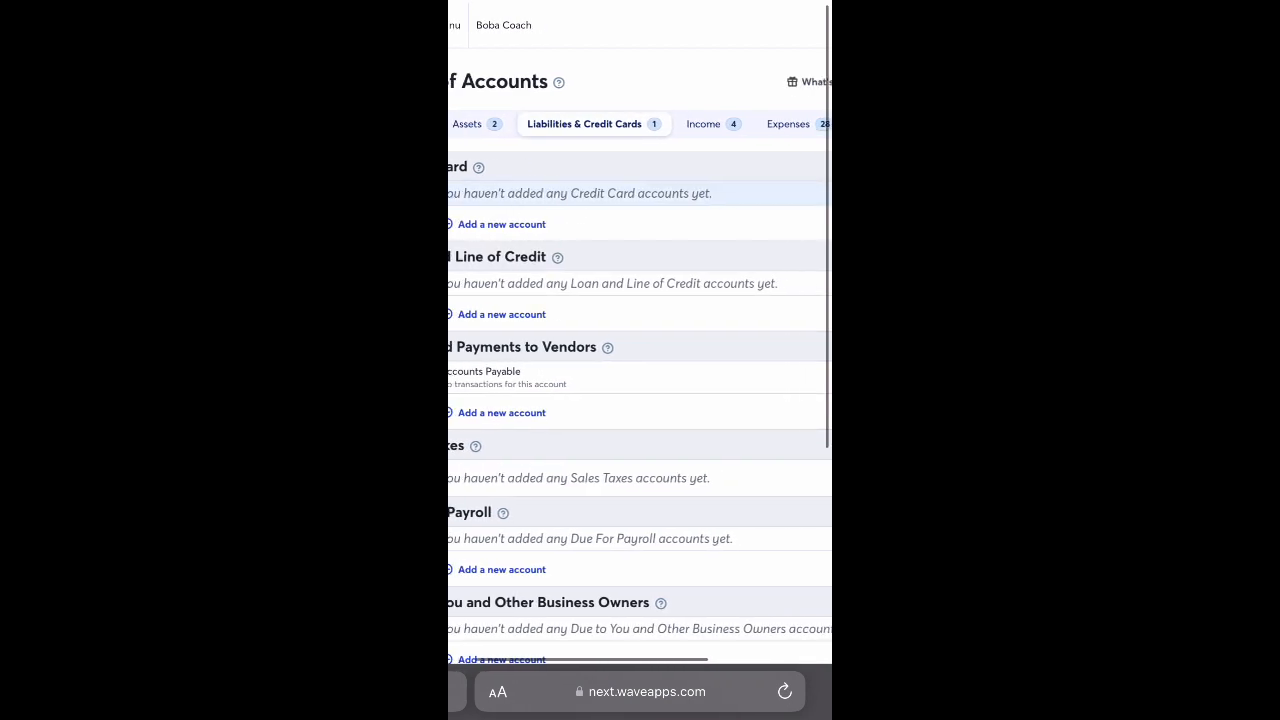
scroll(640, 360, right, 3)
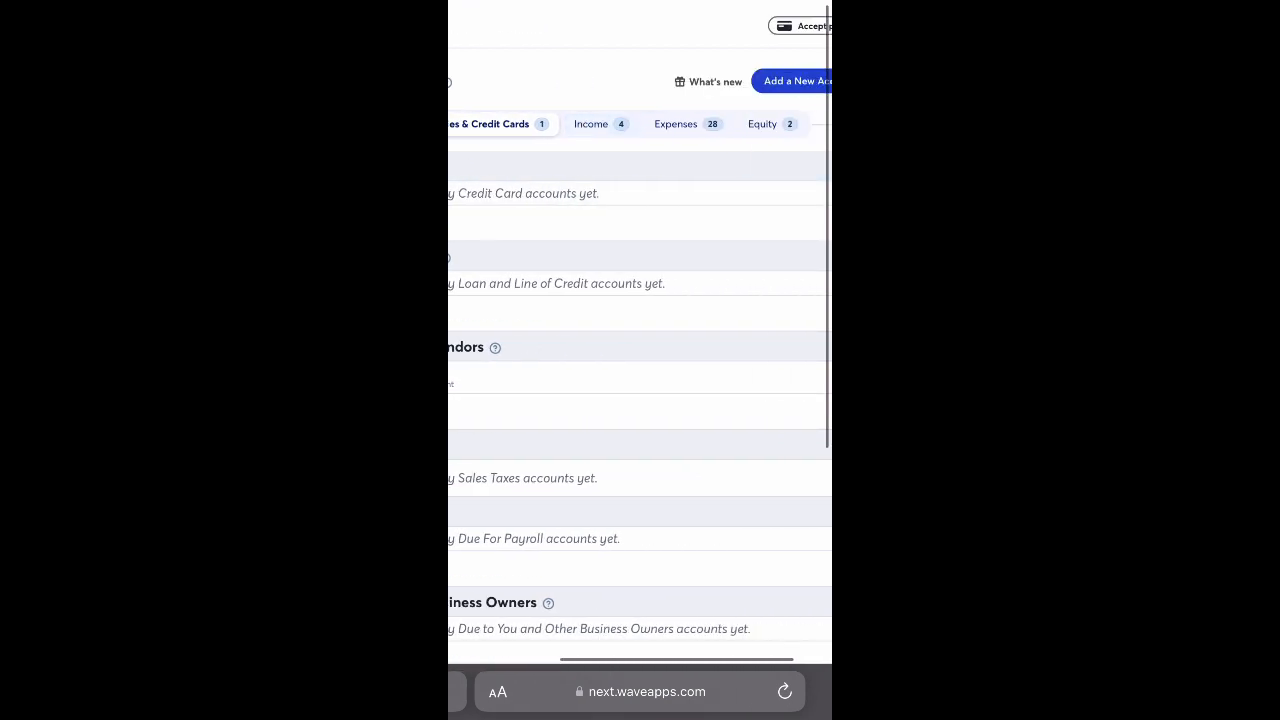
scroll(640, 360, left, 2)
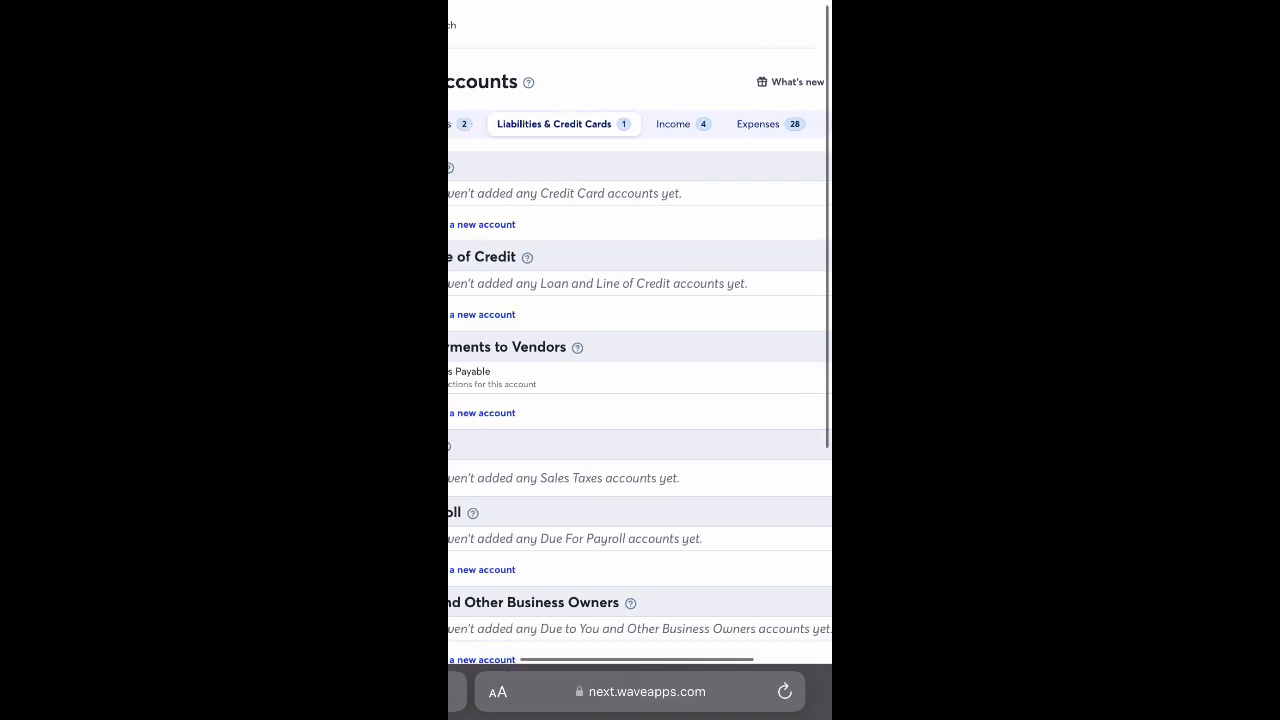
click(673, 124)
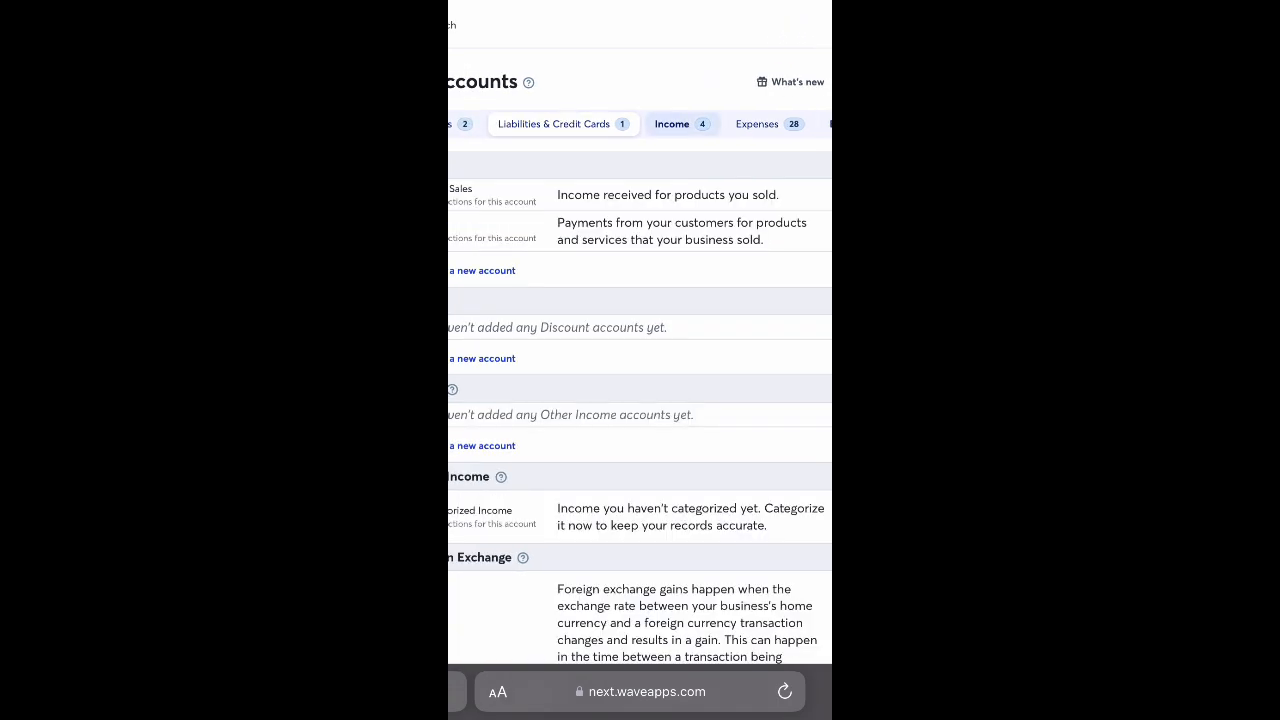
Step: Open the Sales income account for editing and expand its account ID and description fields
scroll(640, 360, right, 1)
scroll(640, 360, left, 2)
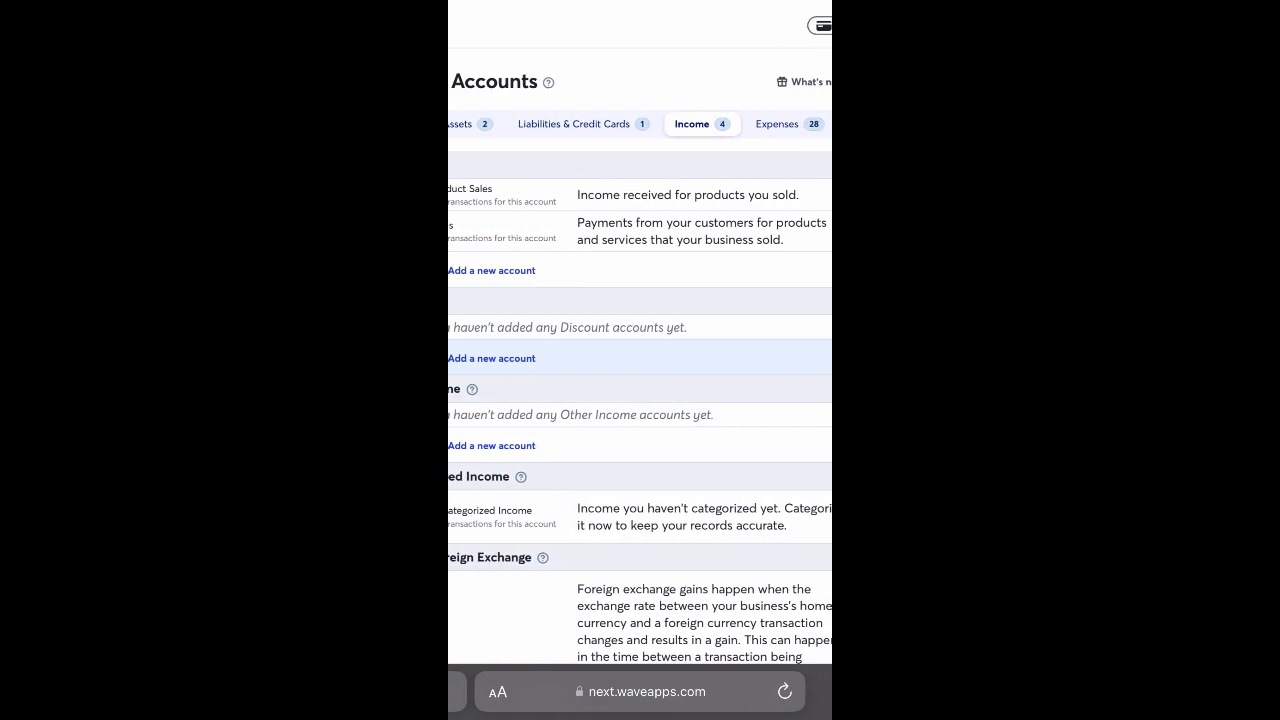
scroll(640, 358, right, 1)
scroll(640, 328, left, 1)
scroll(640, 328, right, 1)
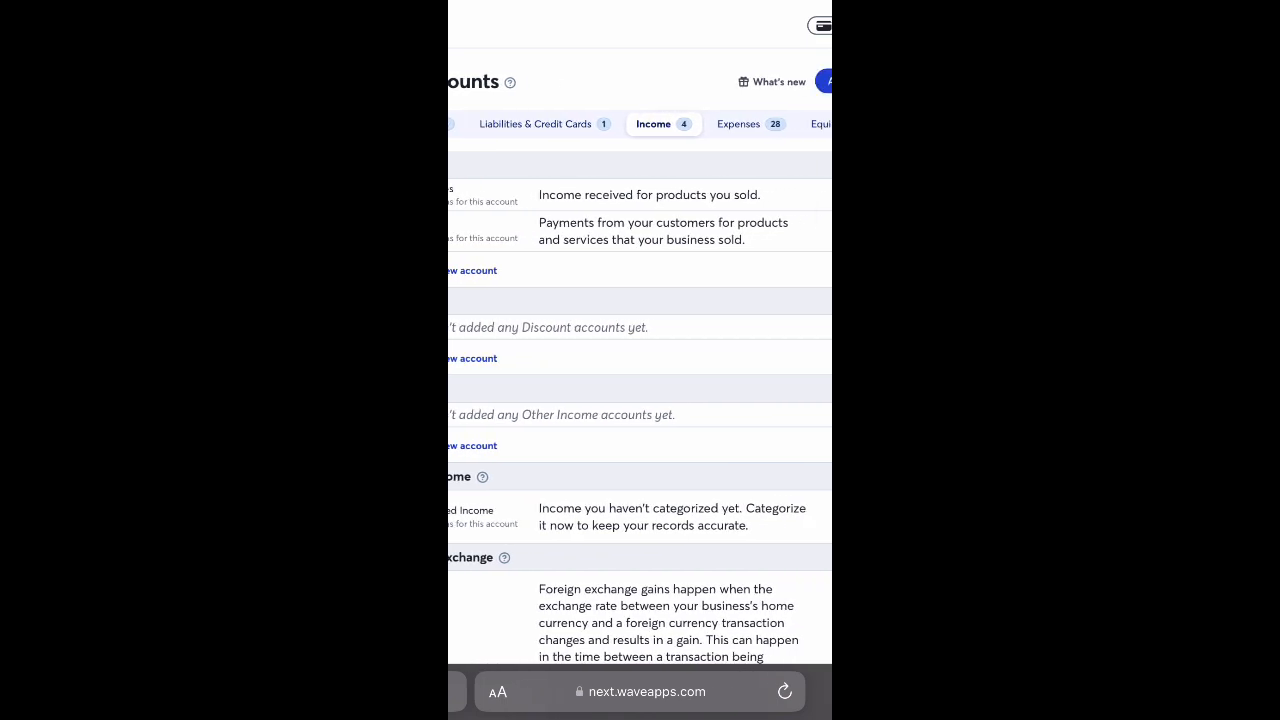
scroll(640, 360, down, 5)
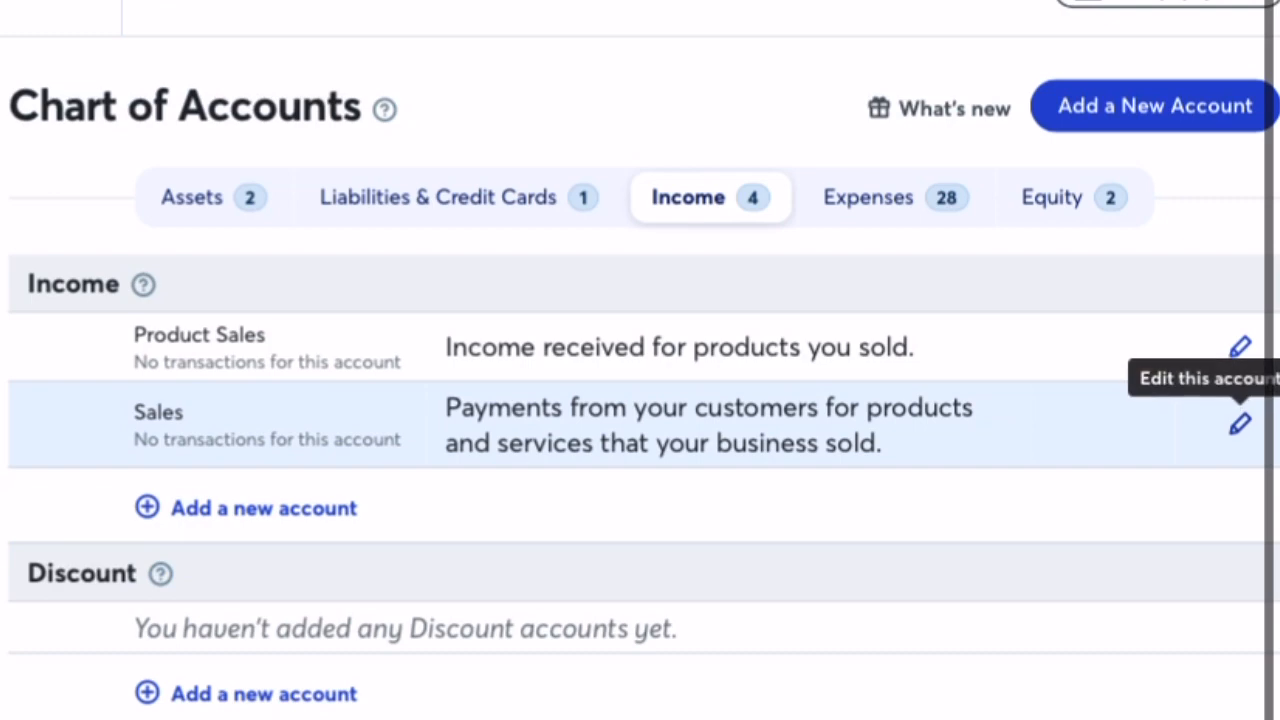
click(1240, 423)
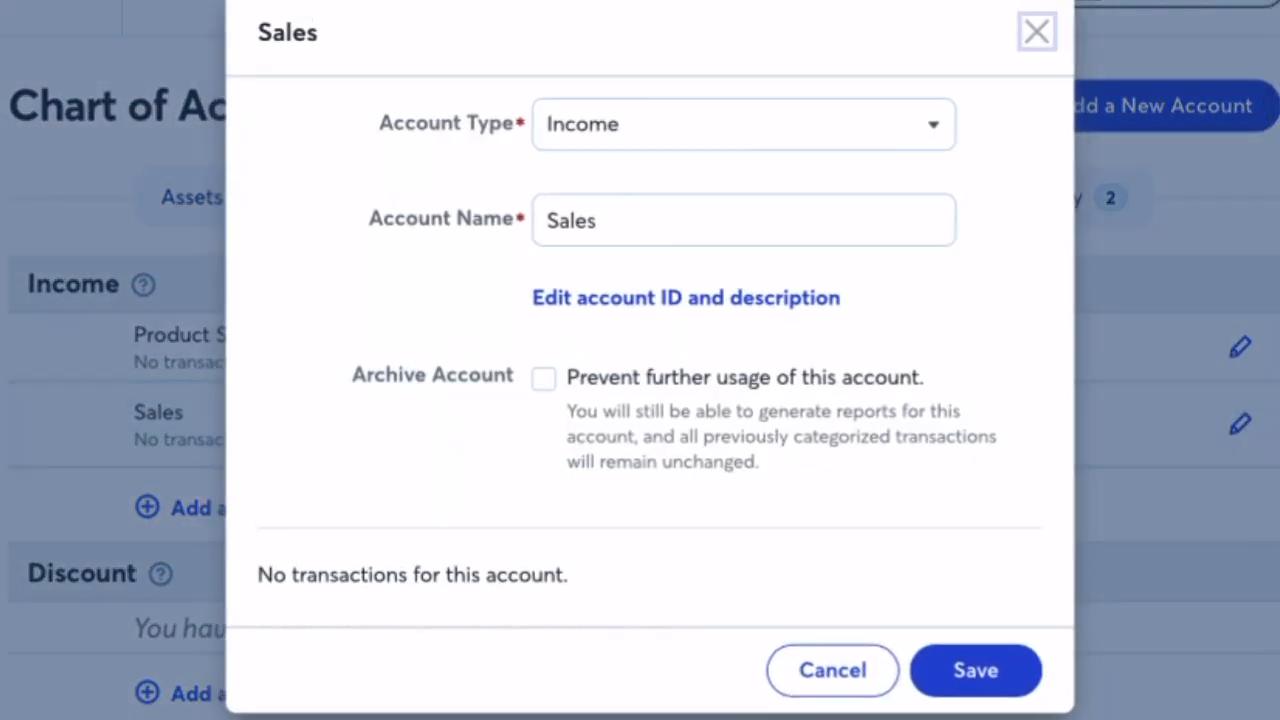
click(744, 124)
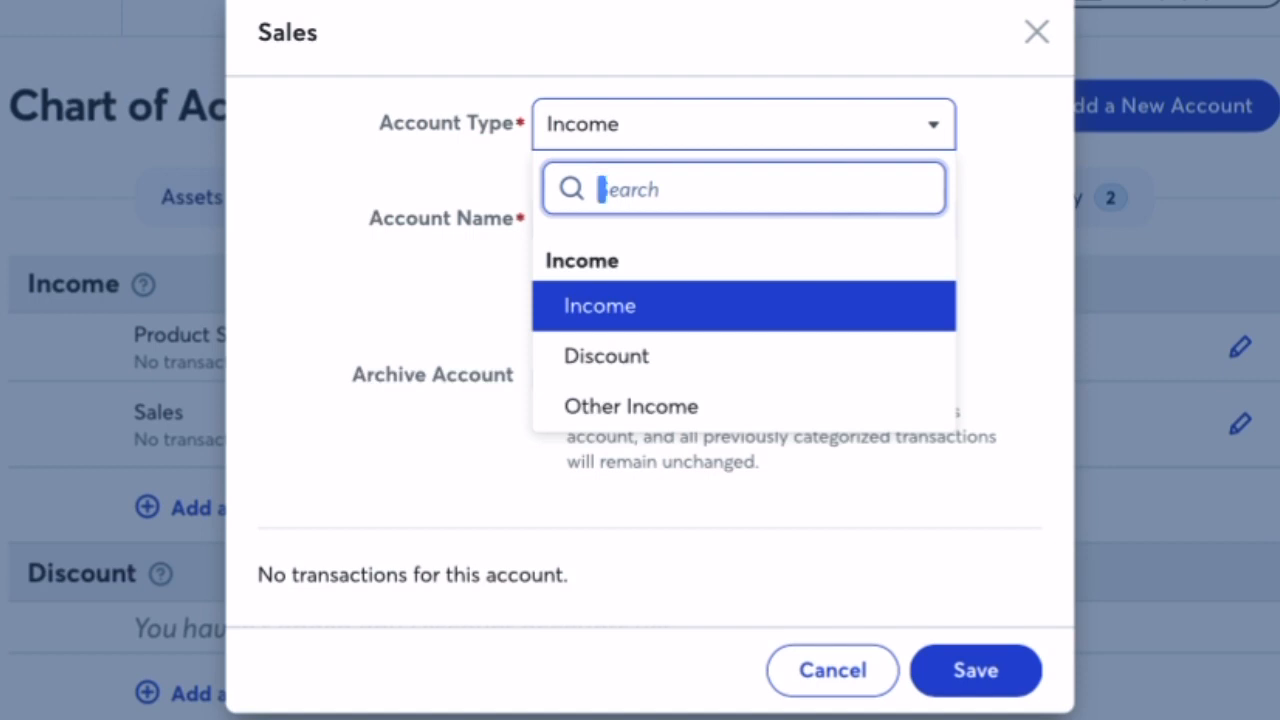
key(Escape)
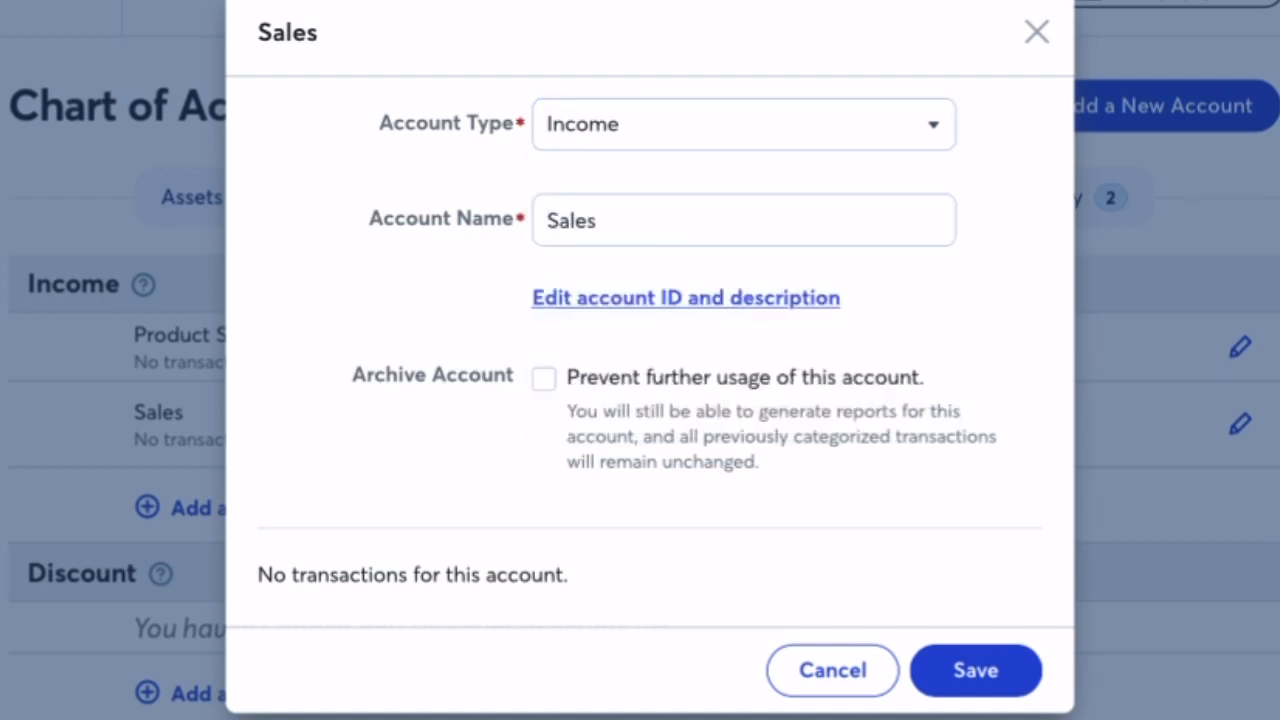
click(686, 298)
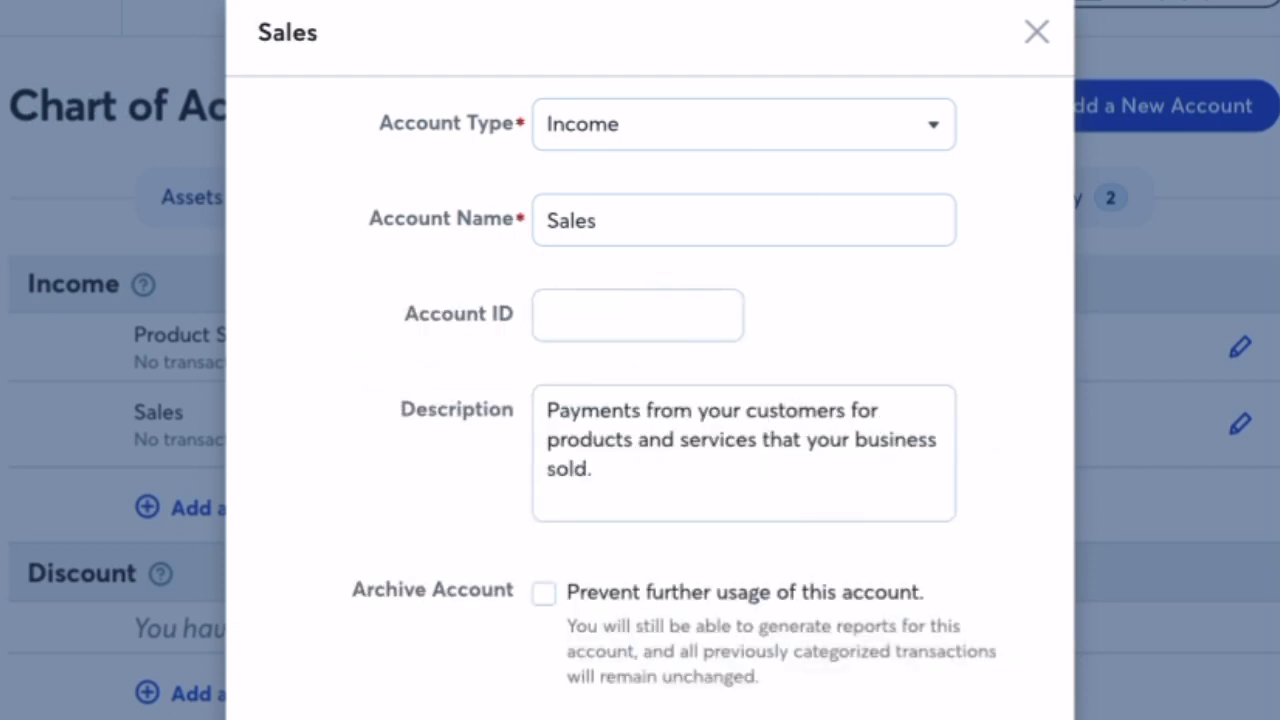
Step: Rename the Sales income account as Boba Tea Sales
click(744, 220)
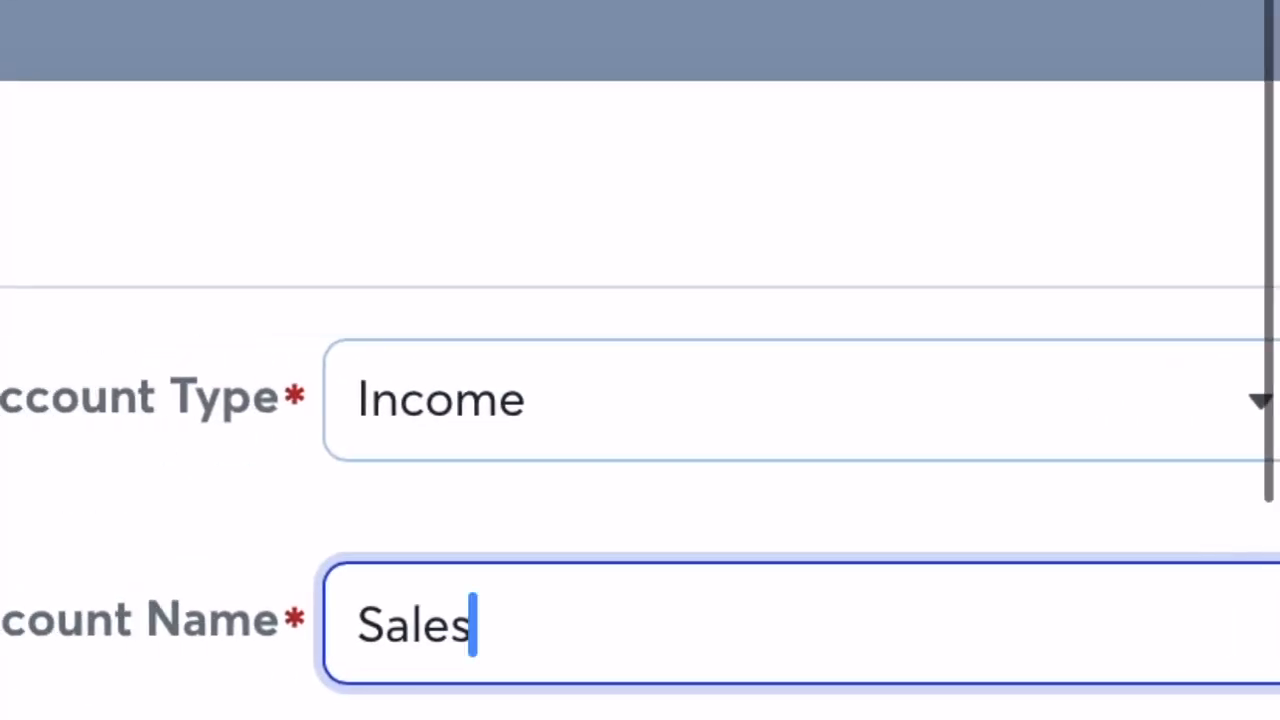
scroll(640, 400, left, 1)
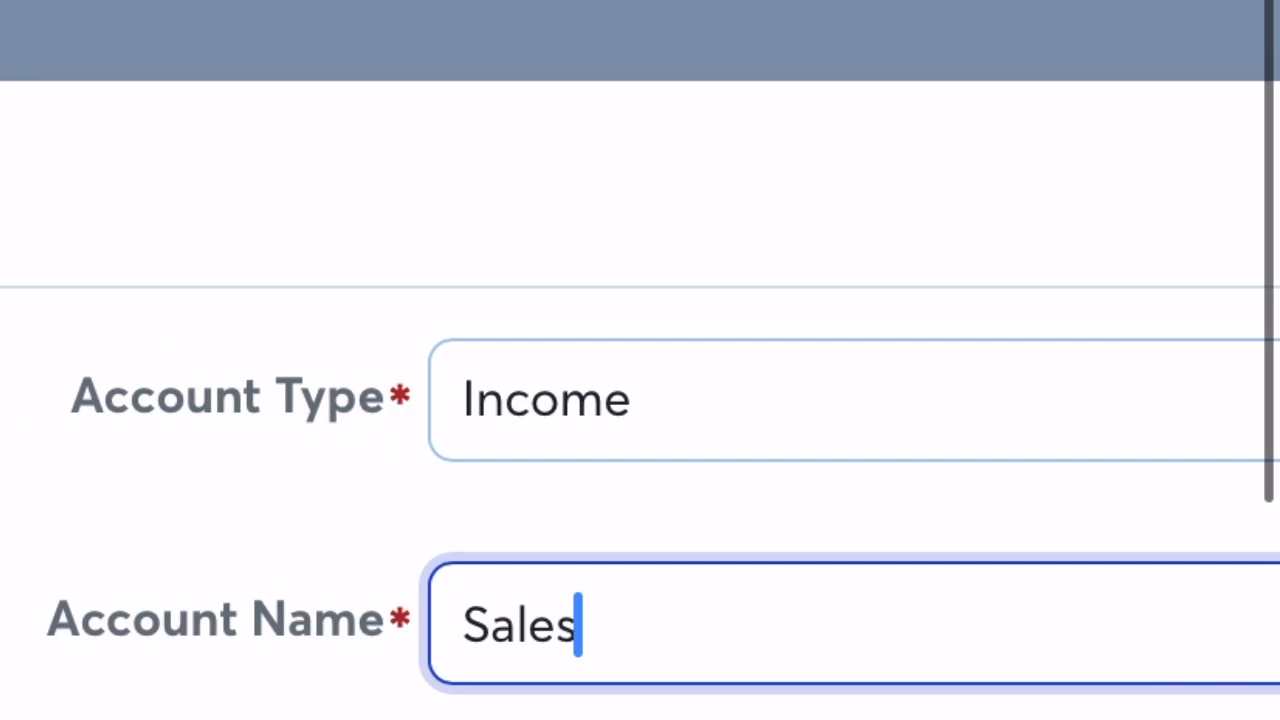
key(BackSpace)
key(BackSpace)
key(BackSpace)
key(BackSpace)
key(BackSpace)
text(Bob)
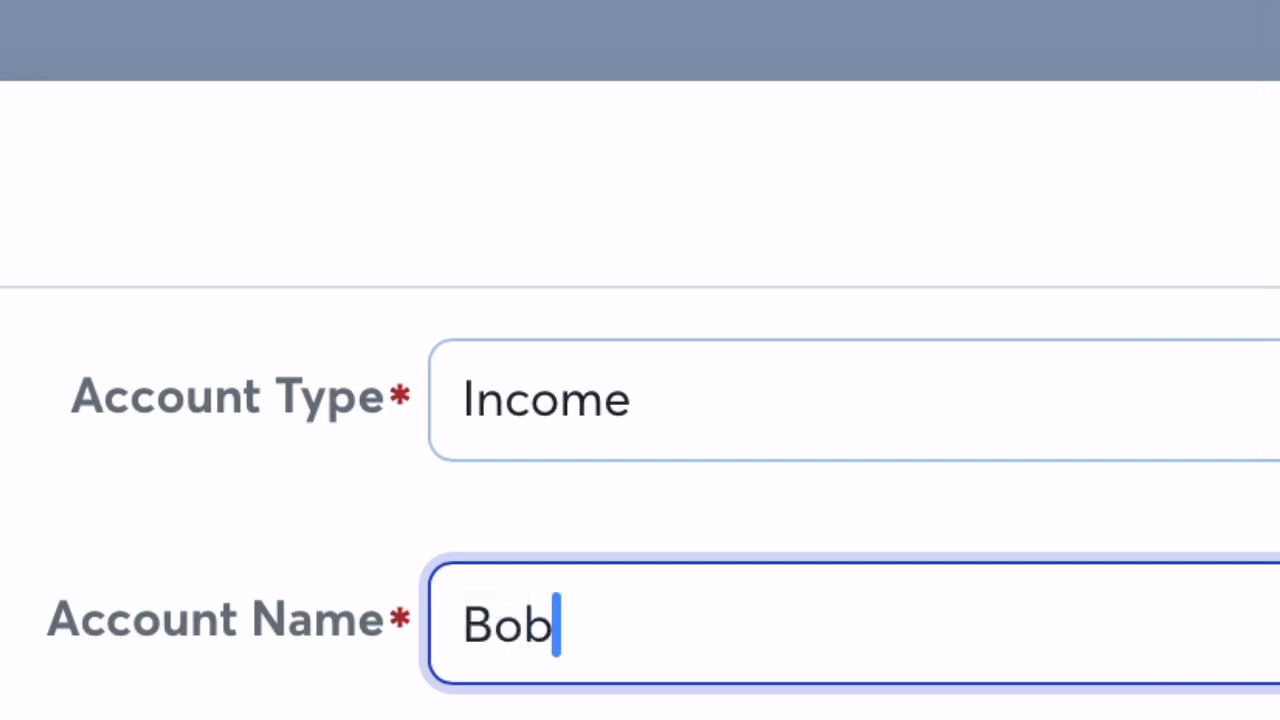
text(a Tea)
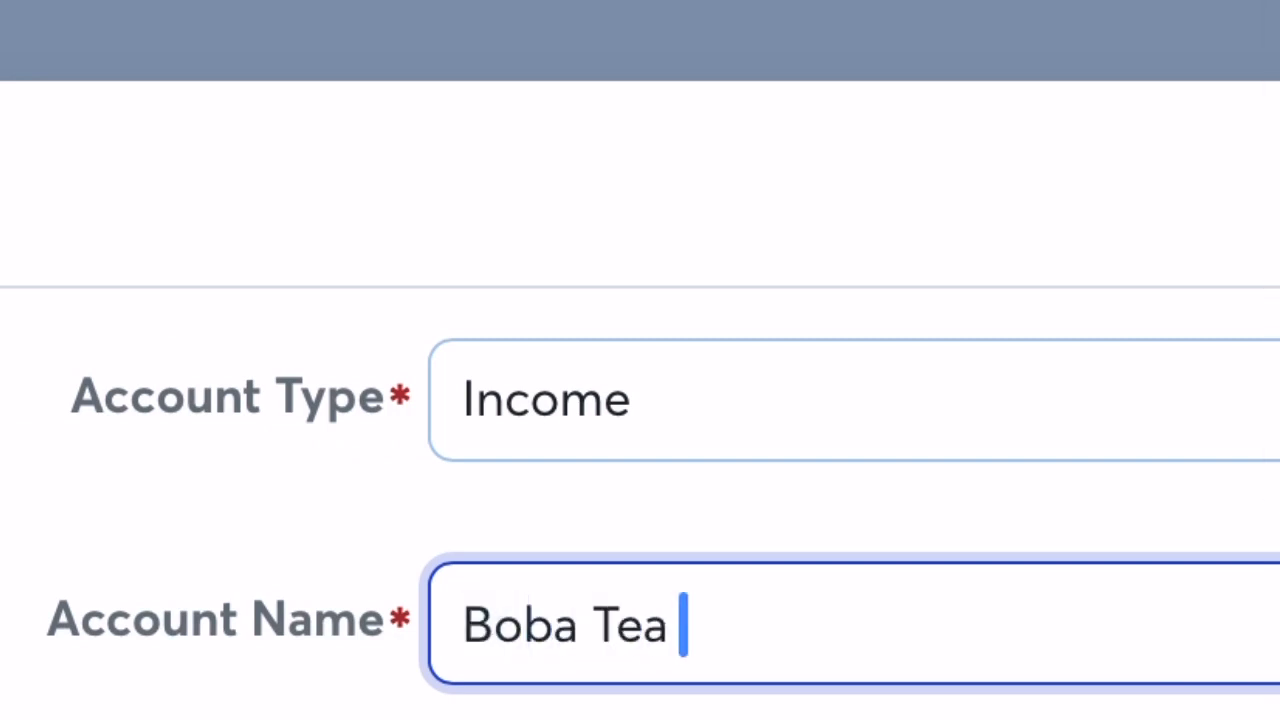
text( Sales)
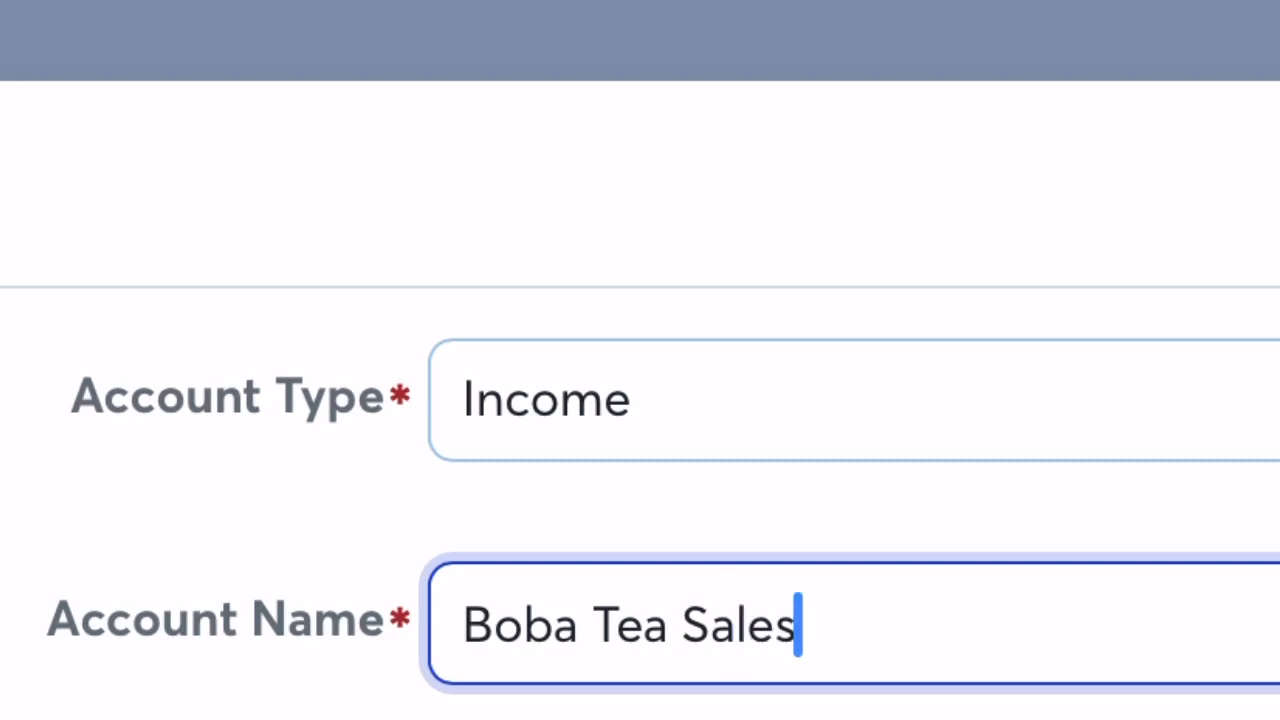
key(Tab)
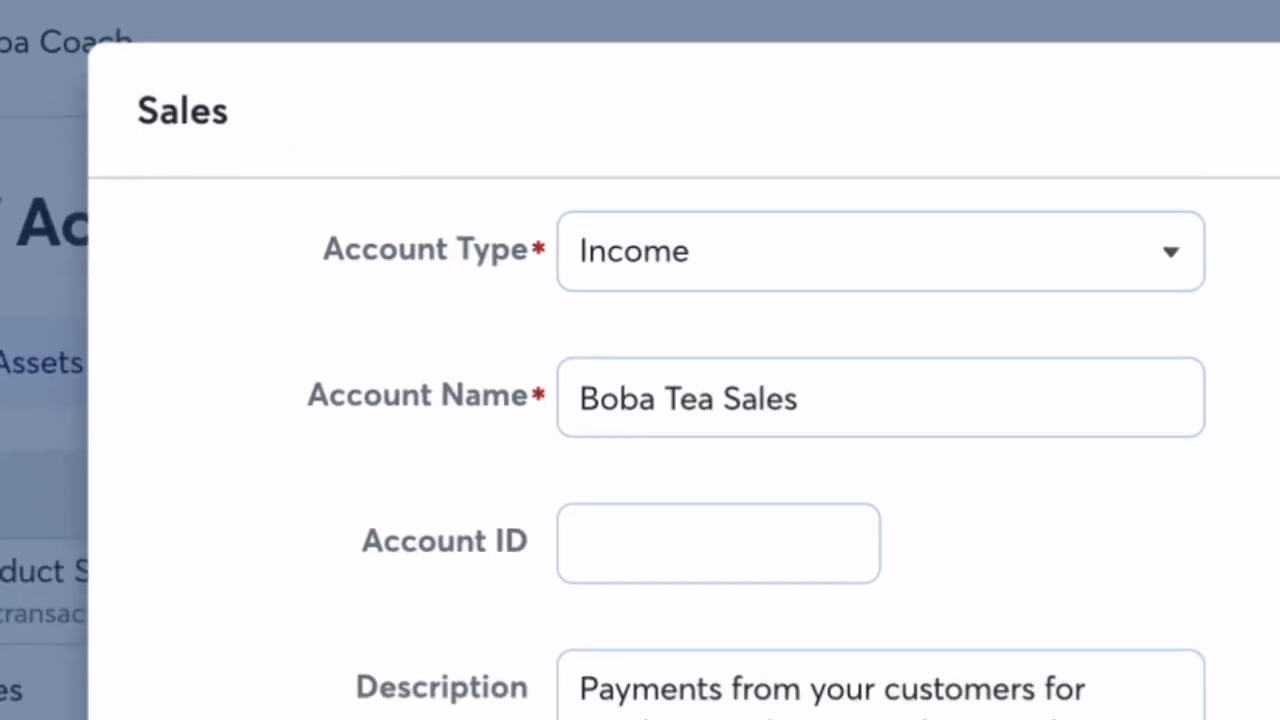
Step: Replace the Boba Tea Sales account's description with "Sales from selling boba tea" and save the account
click(910, 714)
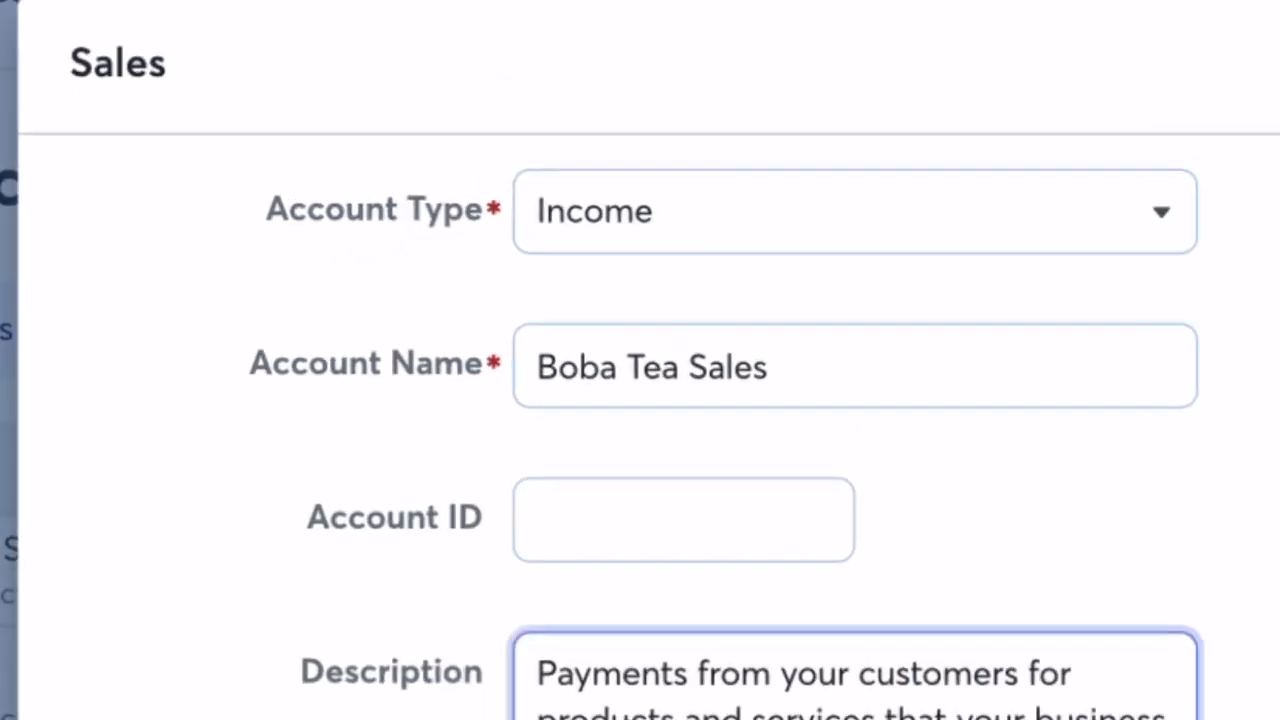
triple_click(700, 689)
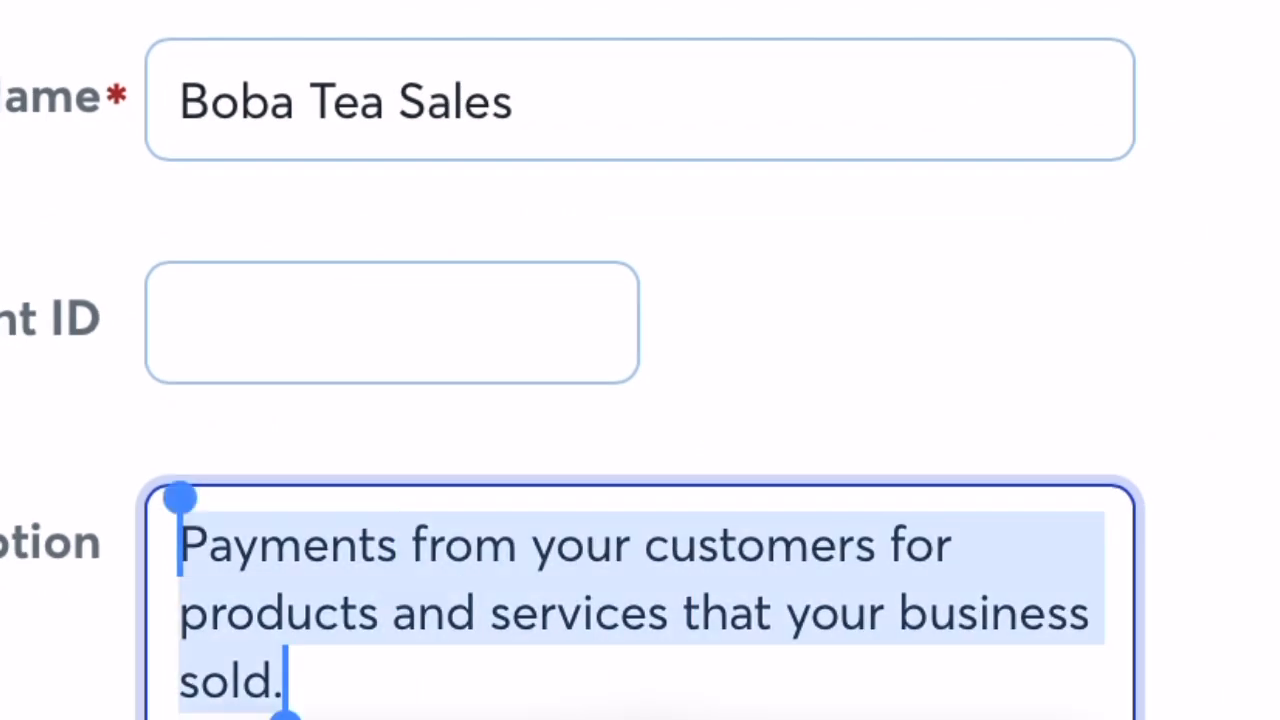
text(Sal)
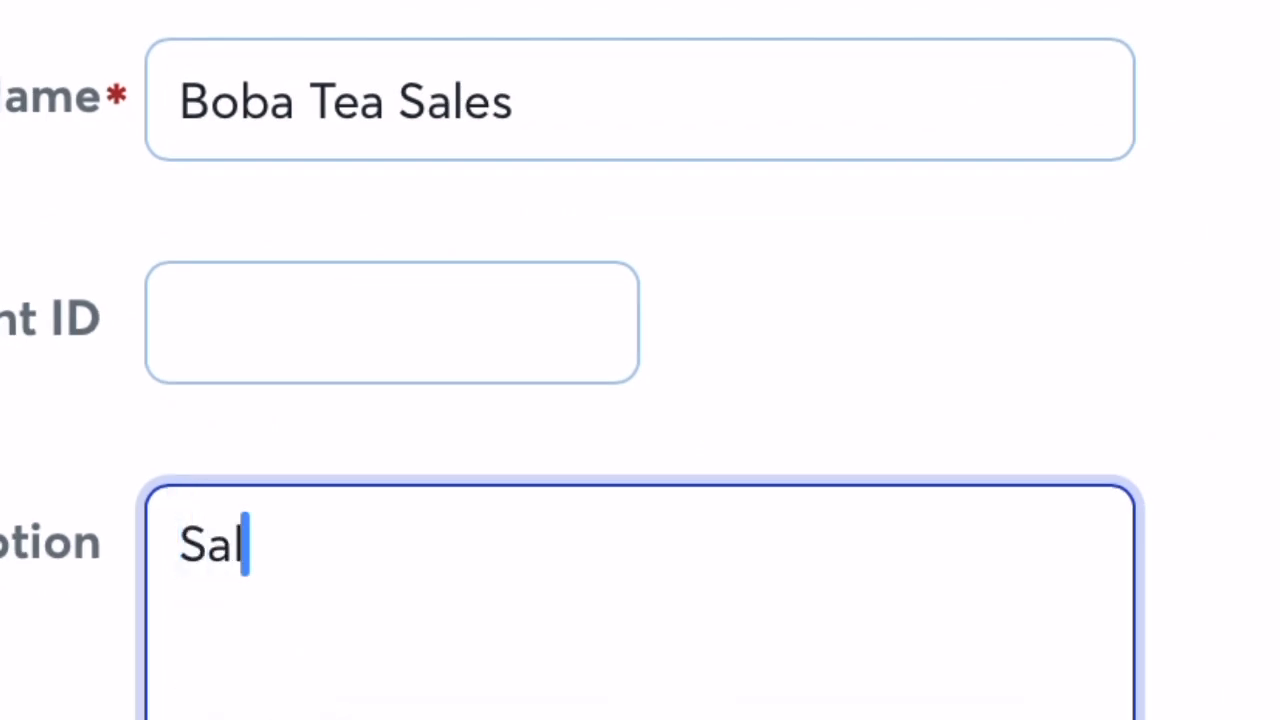
text(es from s)
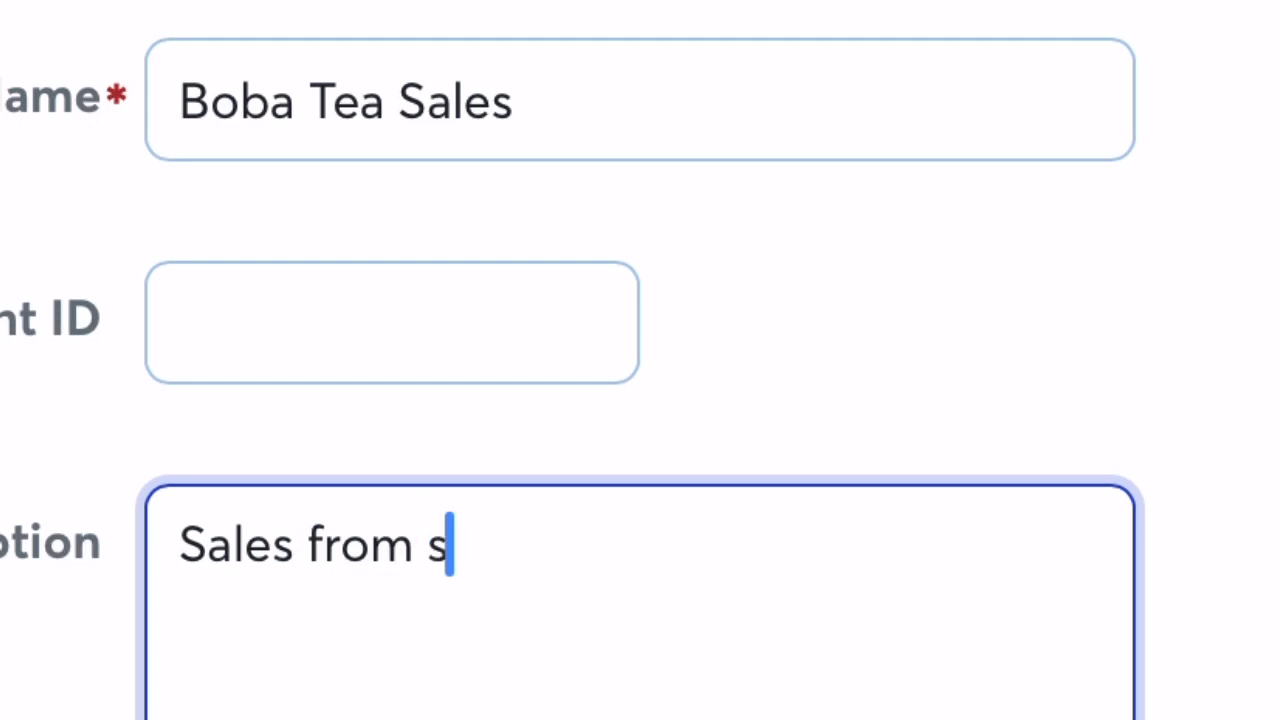
text(elling boba )
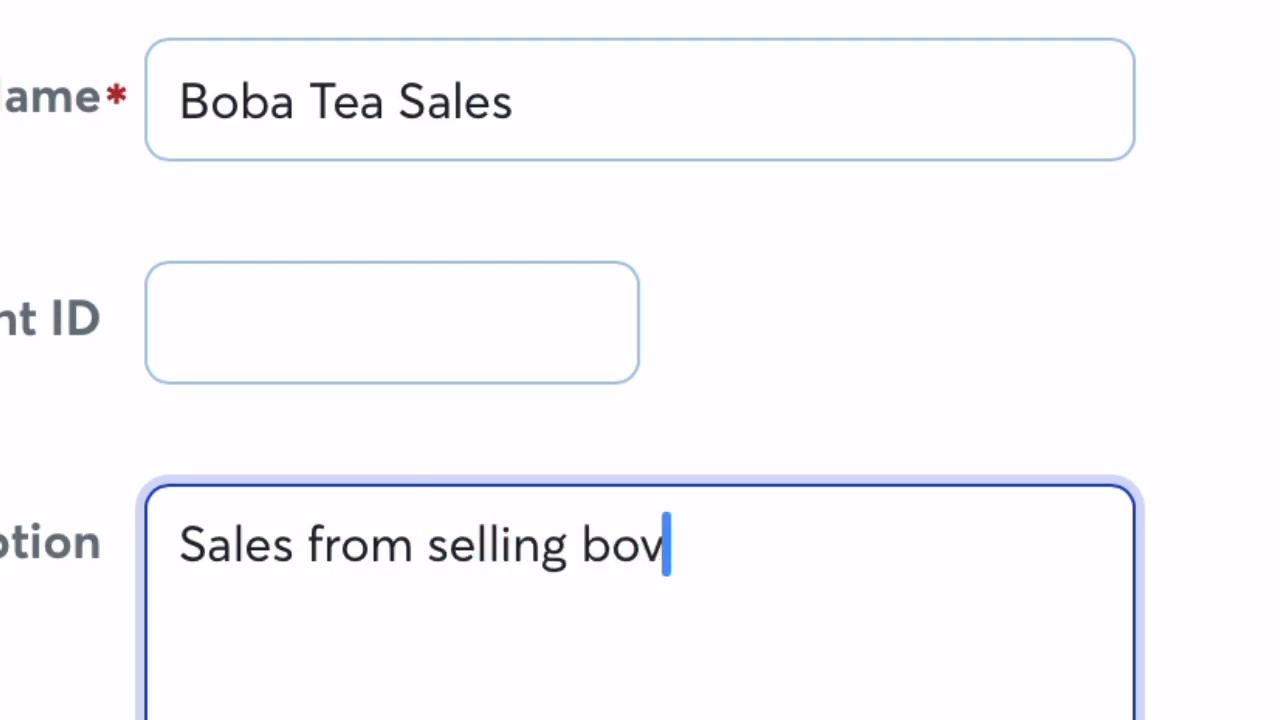
text(tea)
key(Tab)
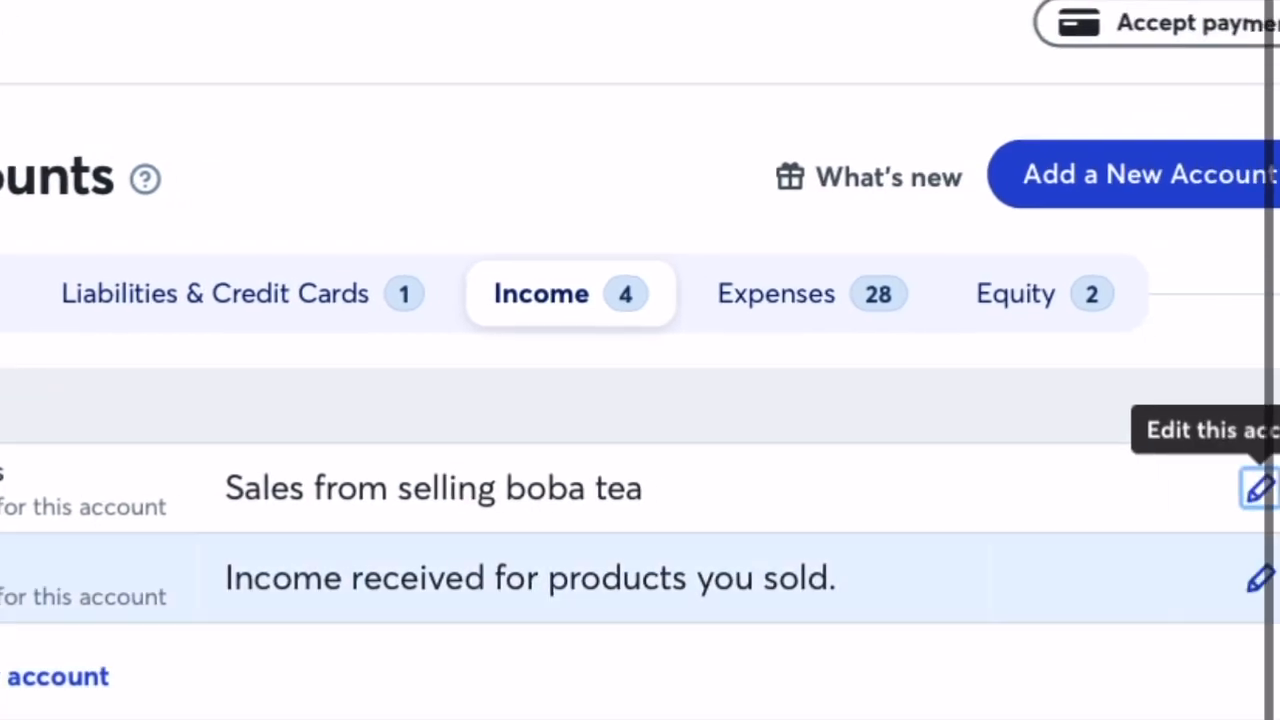
Step: Open the Product Sales income account with its description fields expanded and rename it as Cookie Sales
click(1258, 578)
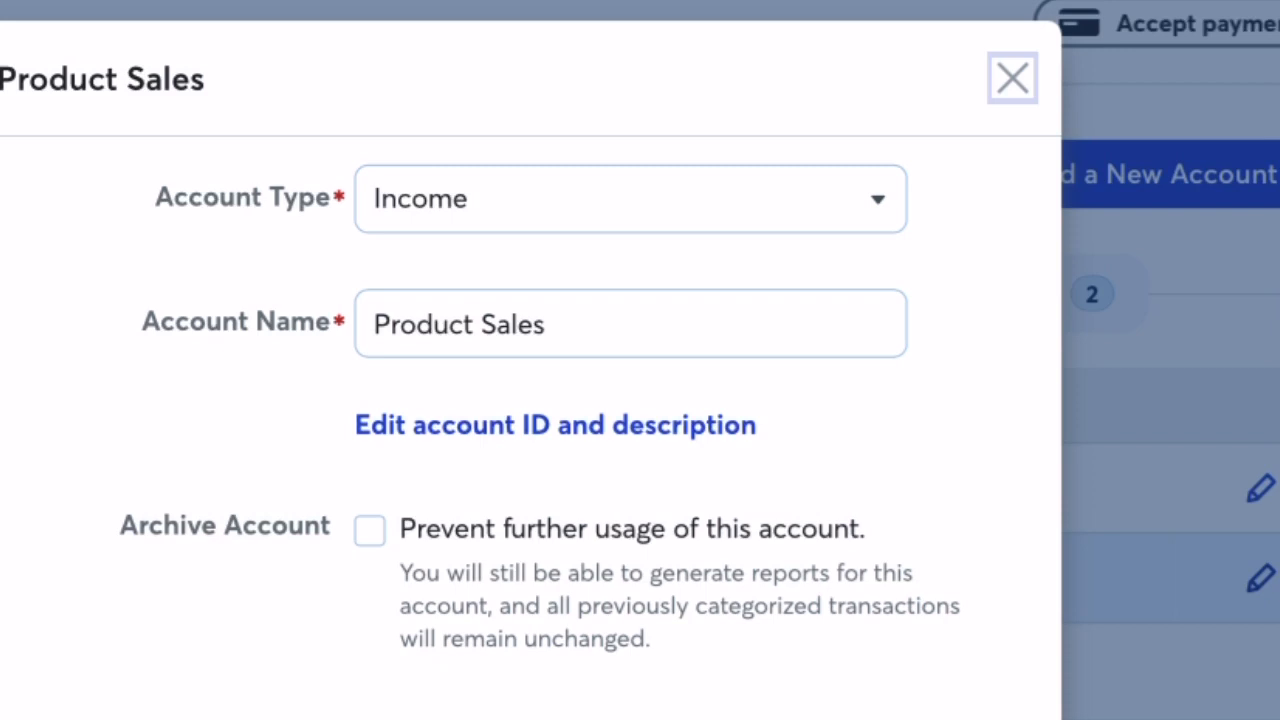
click(630, 199)
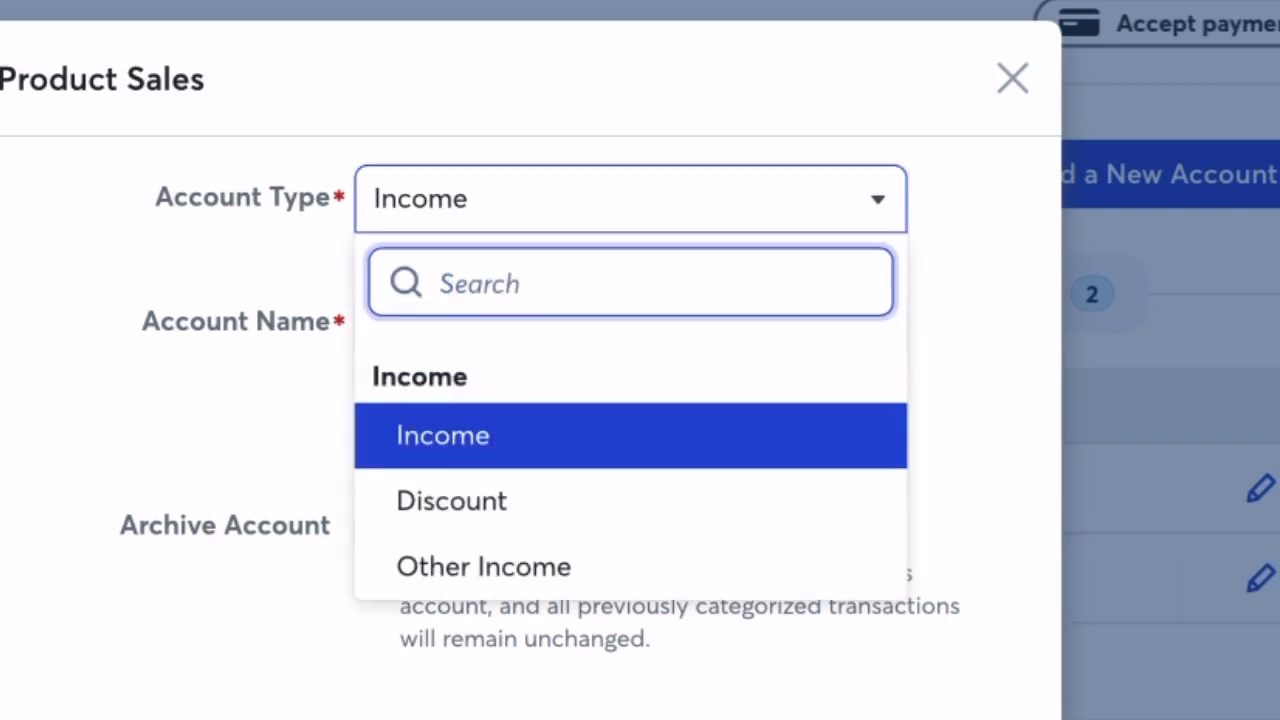
key(Escape)
click(555, 425)
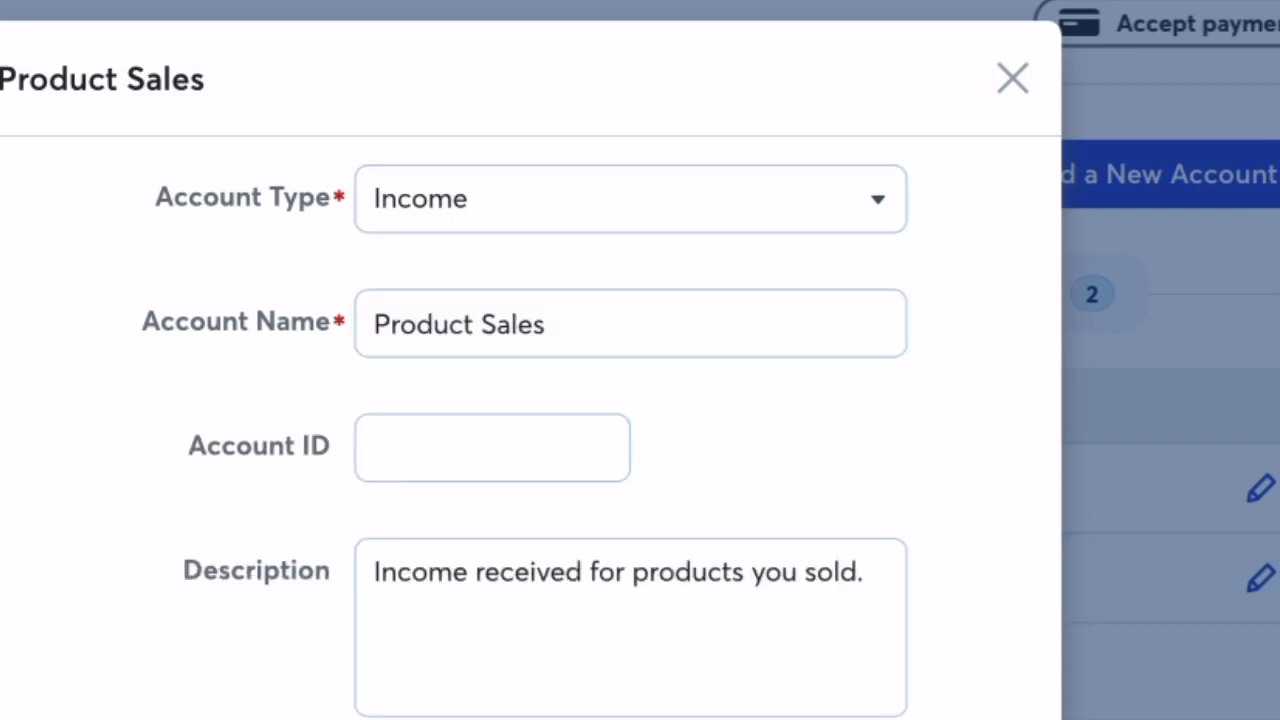
click(520, 324)
triple_click(514, 324)
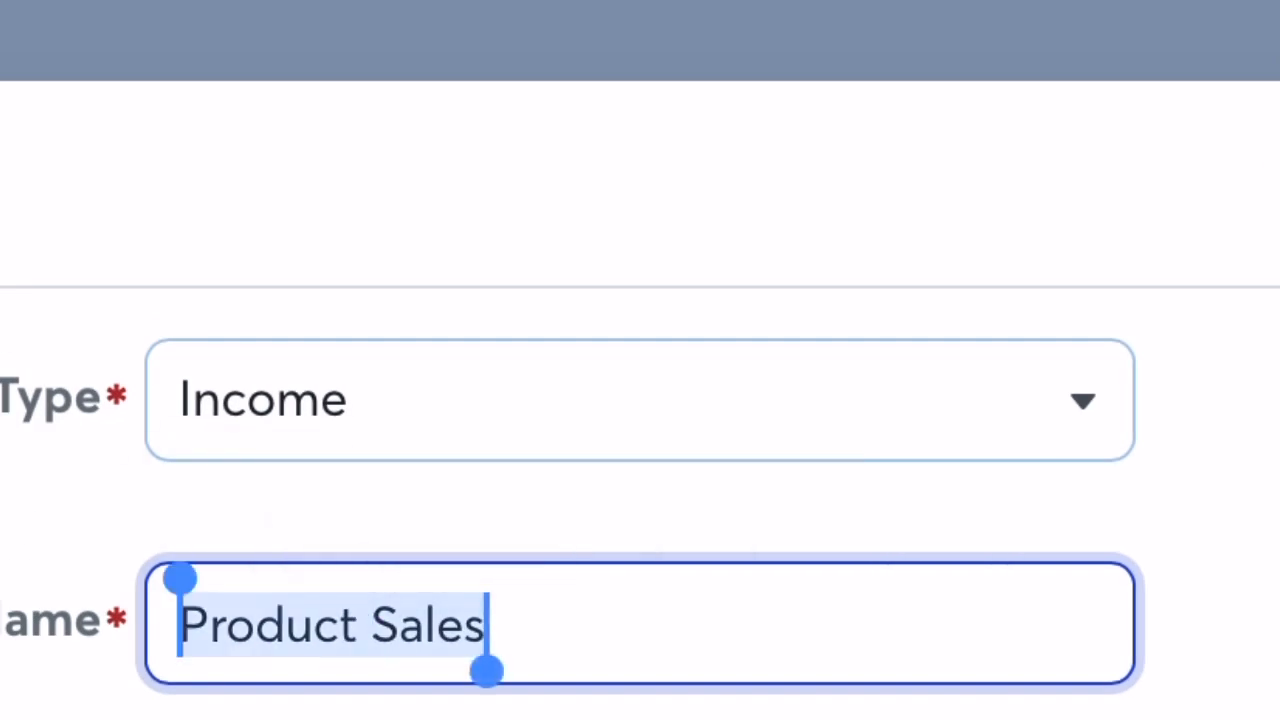
text(Cookie S)
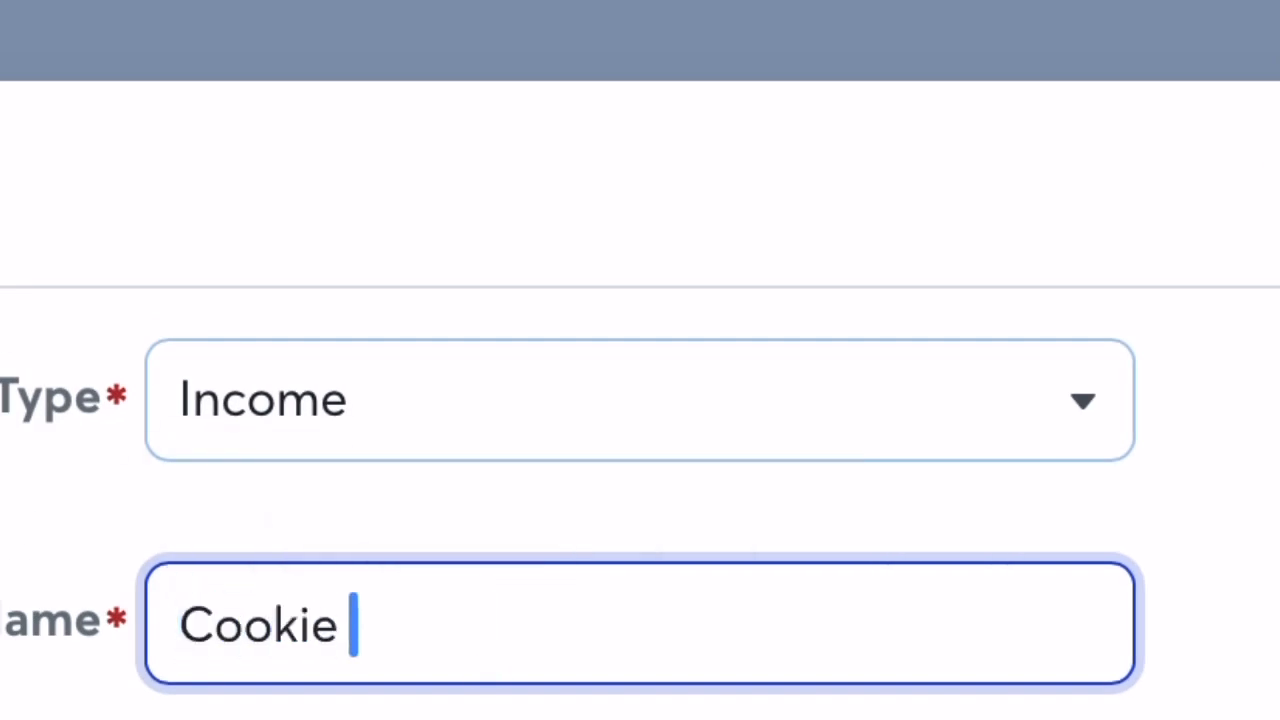
text(ales)
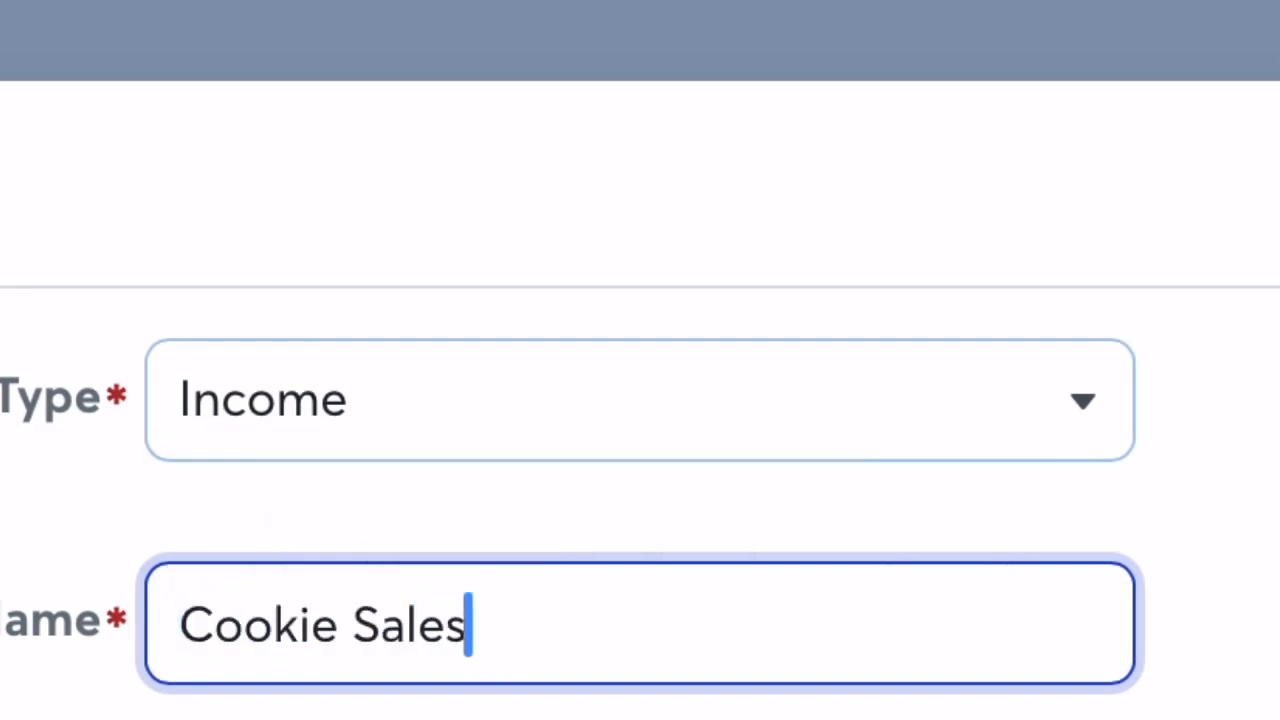
Step: Replace the Cookie Sales account's description with "Sales from cookies" and save the account
click(1060, 574)
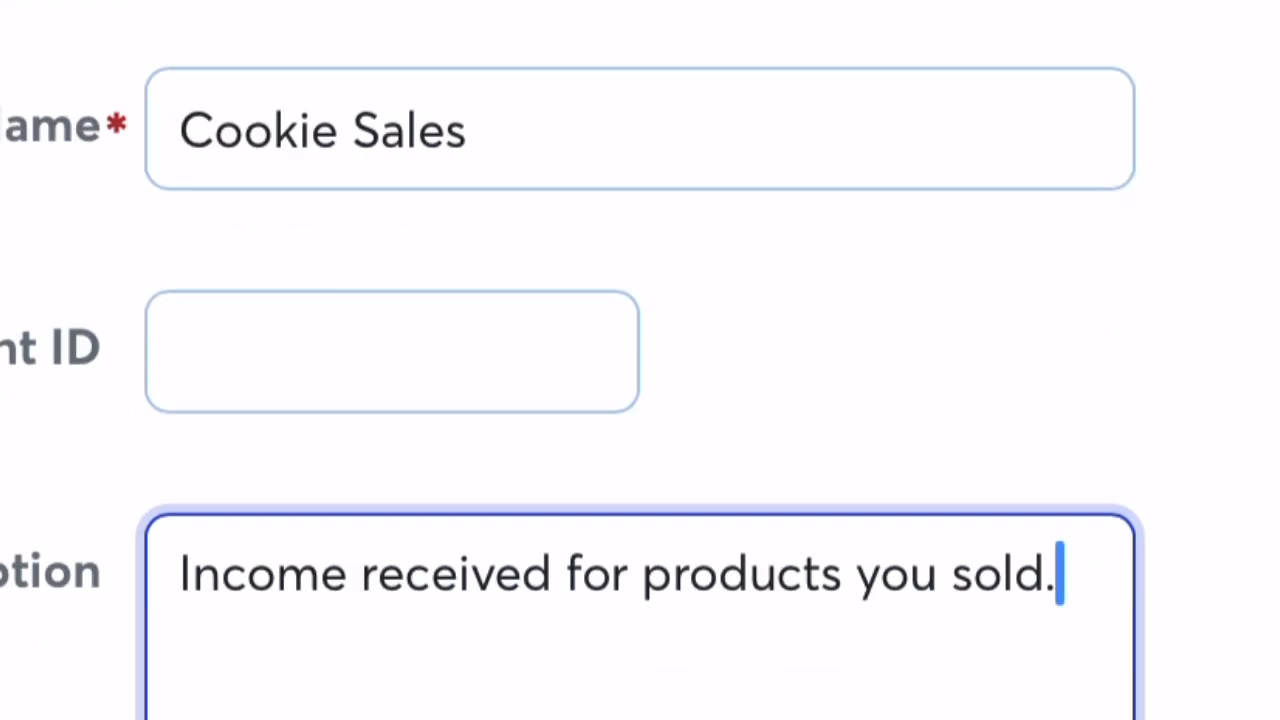
triple_click(780, 546)
text(S)
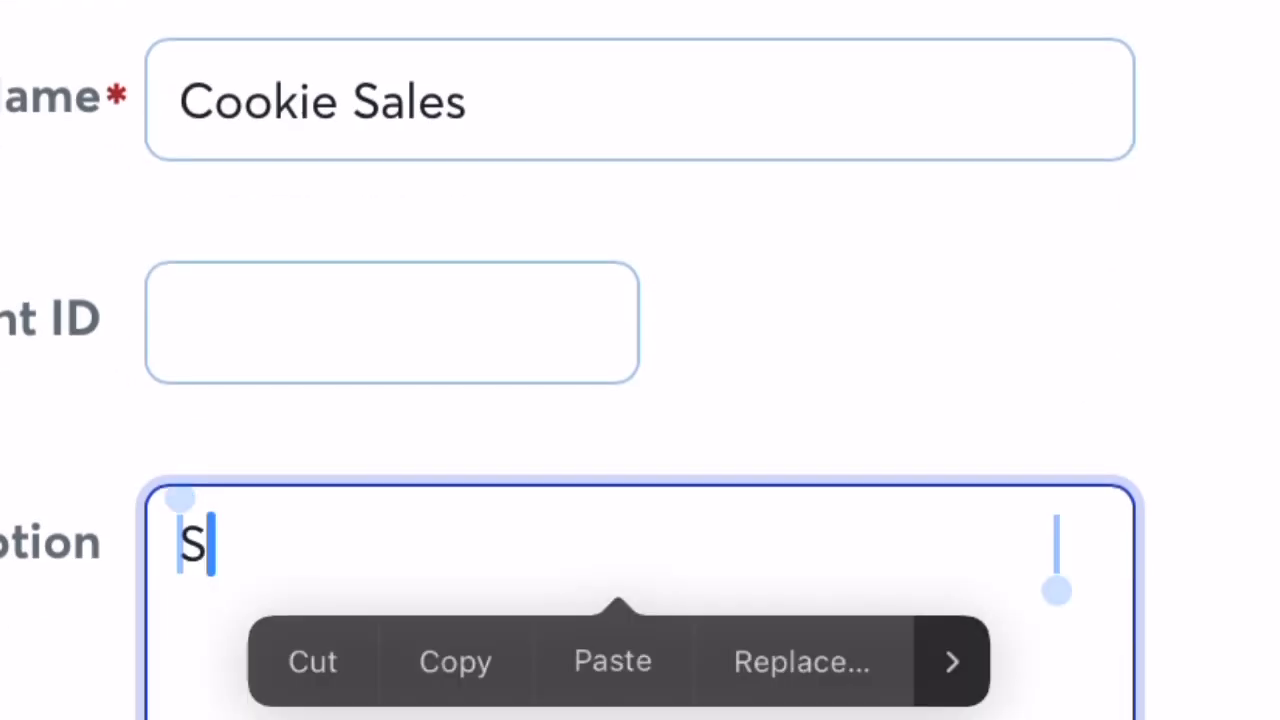
text(ales fr)
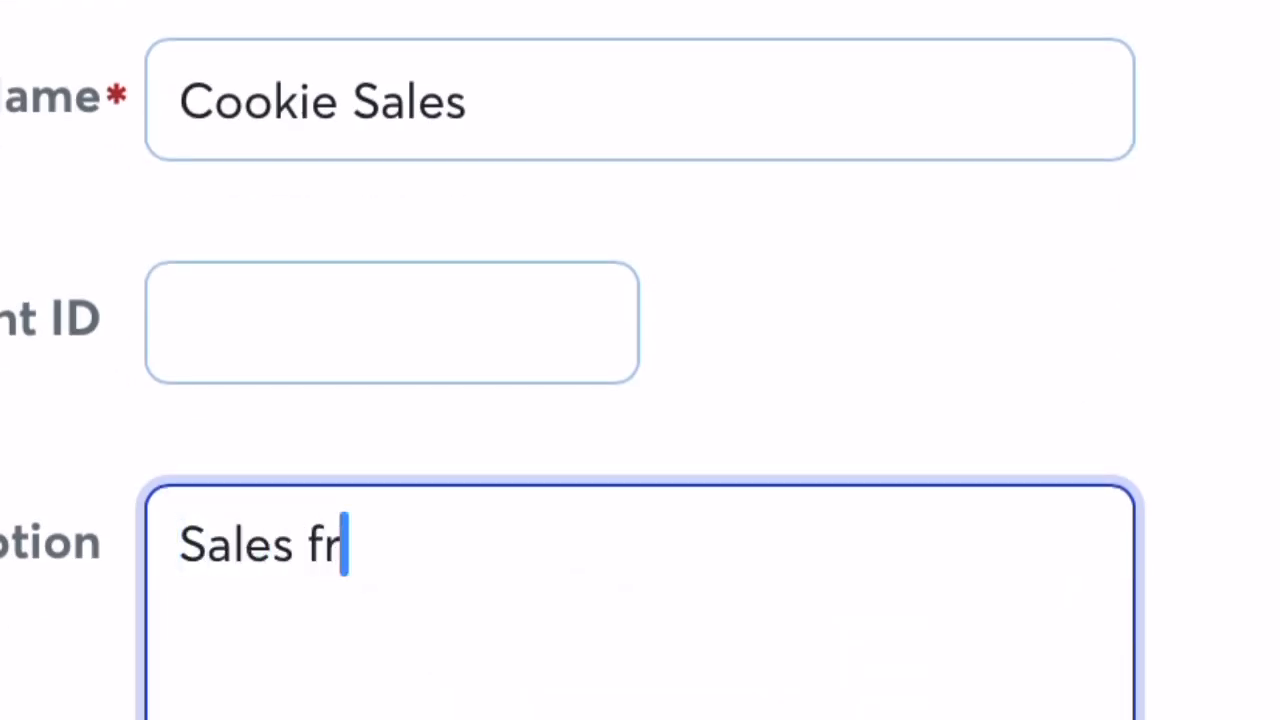
text(om cookies)
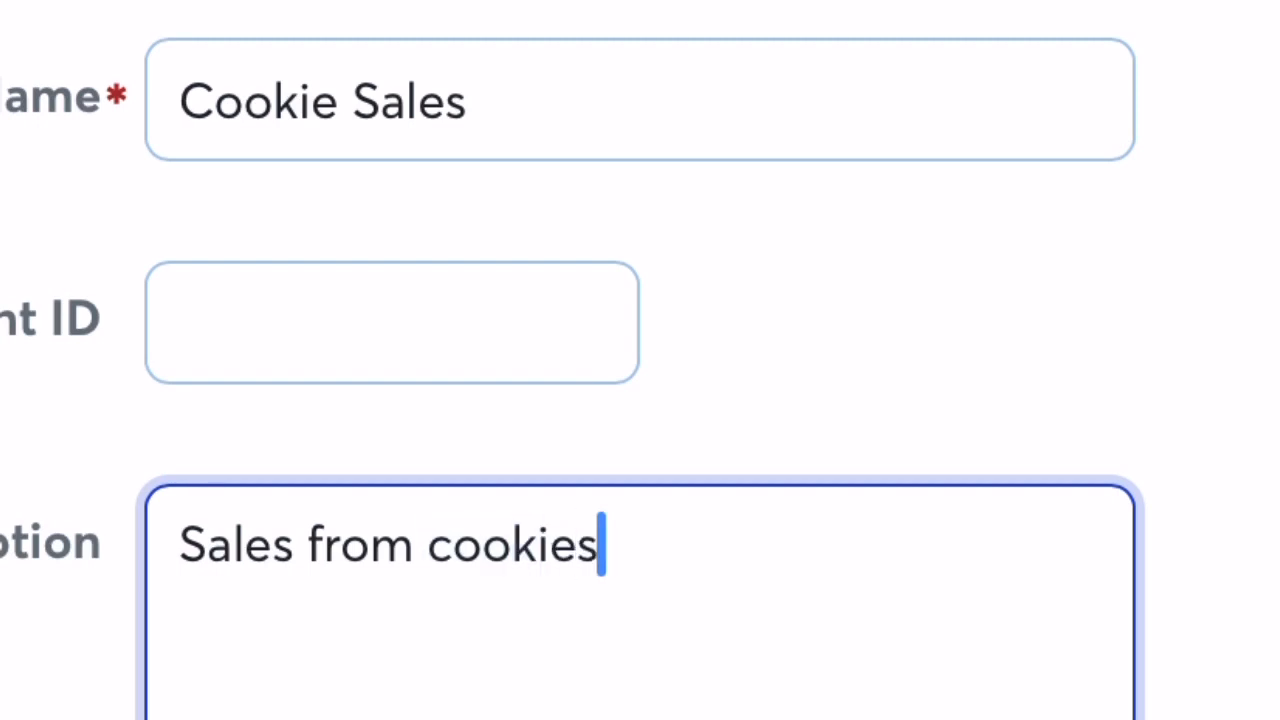
key(Tab)
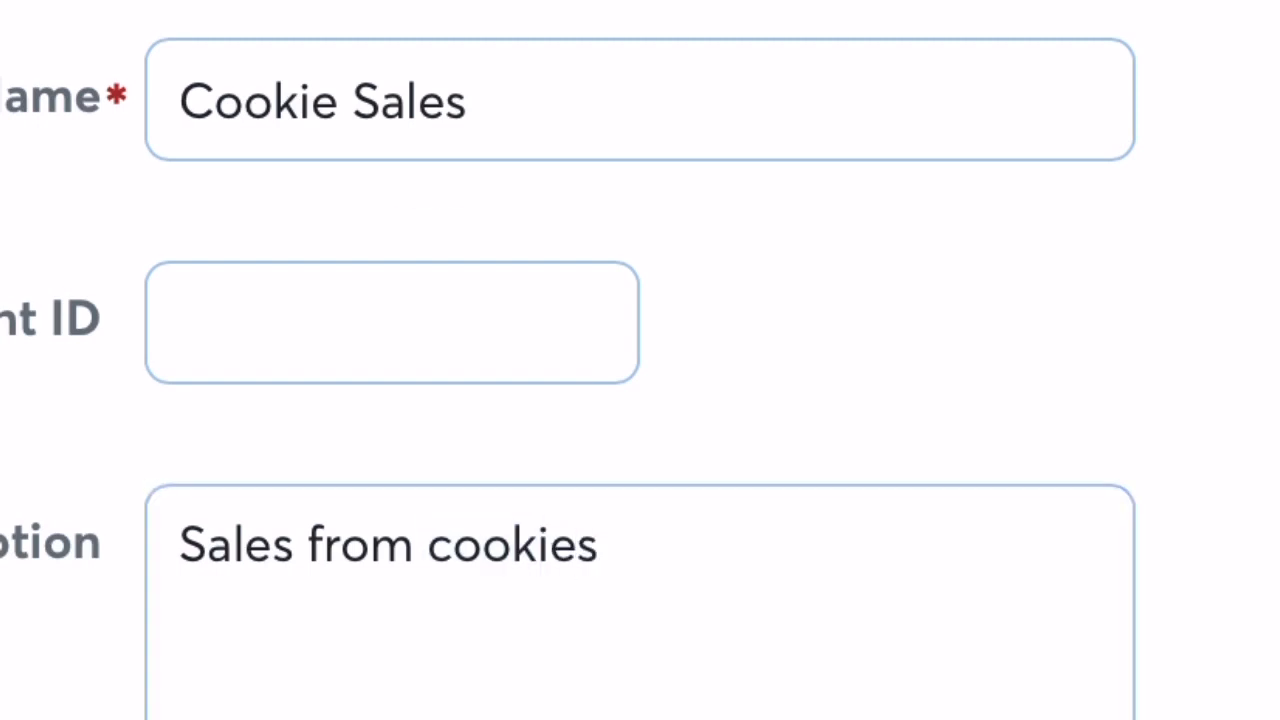
click(1180, 560)
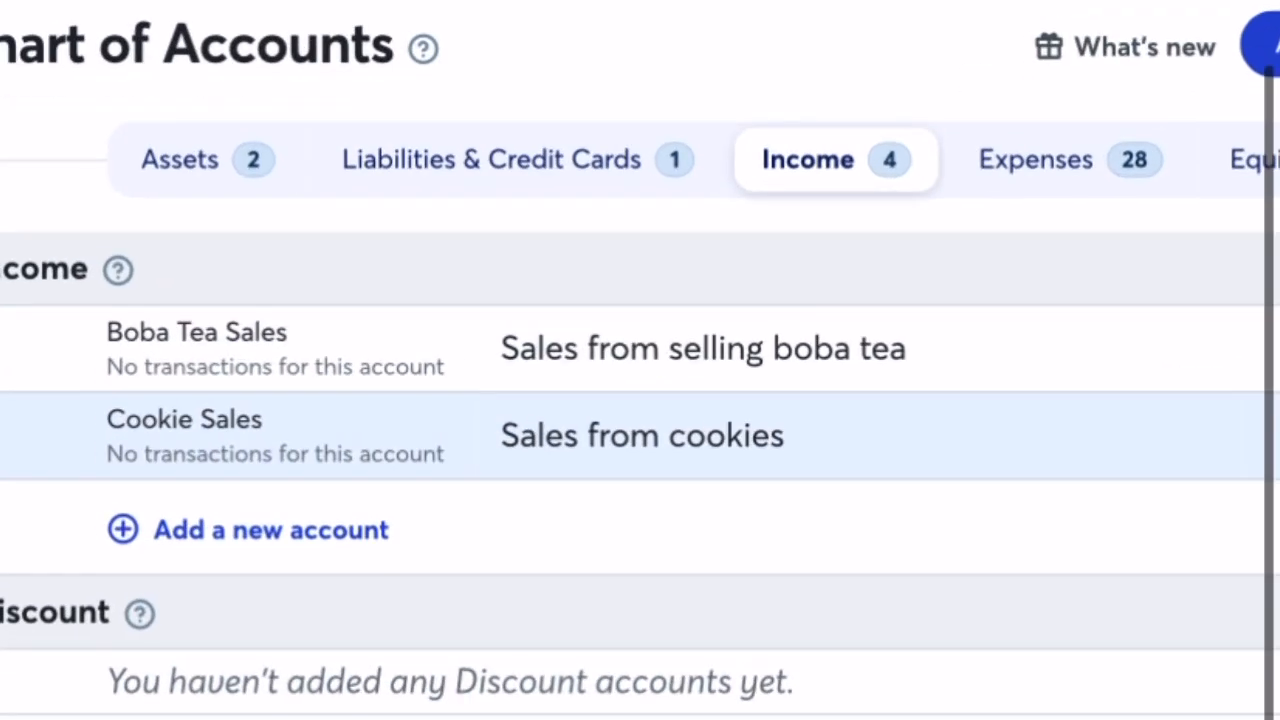
Step: Add an income account named T-Shirts with the description "T-shirt sales" and save it
click(271, 530)
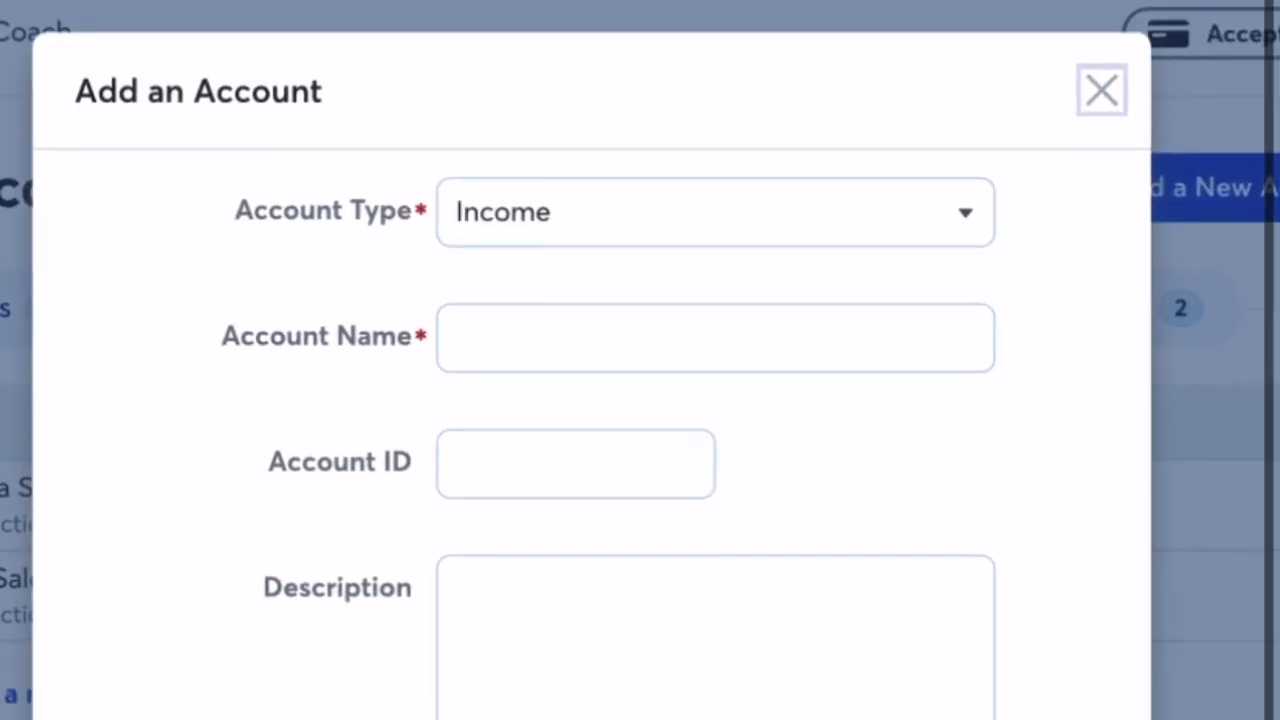
click(715, 338)
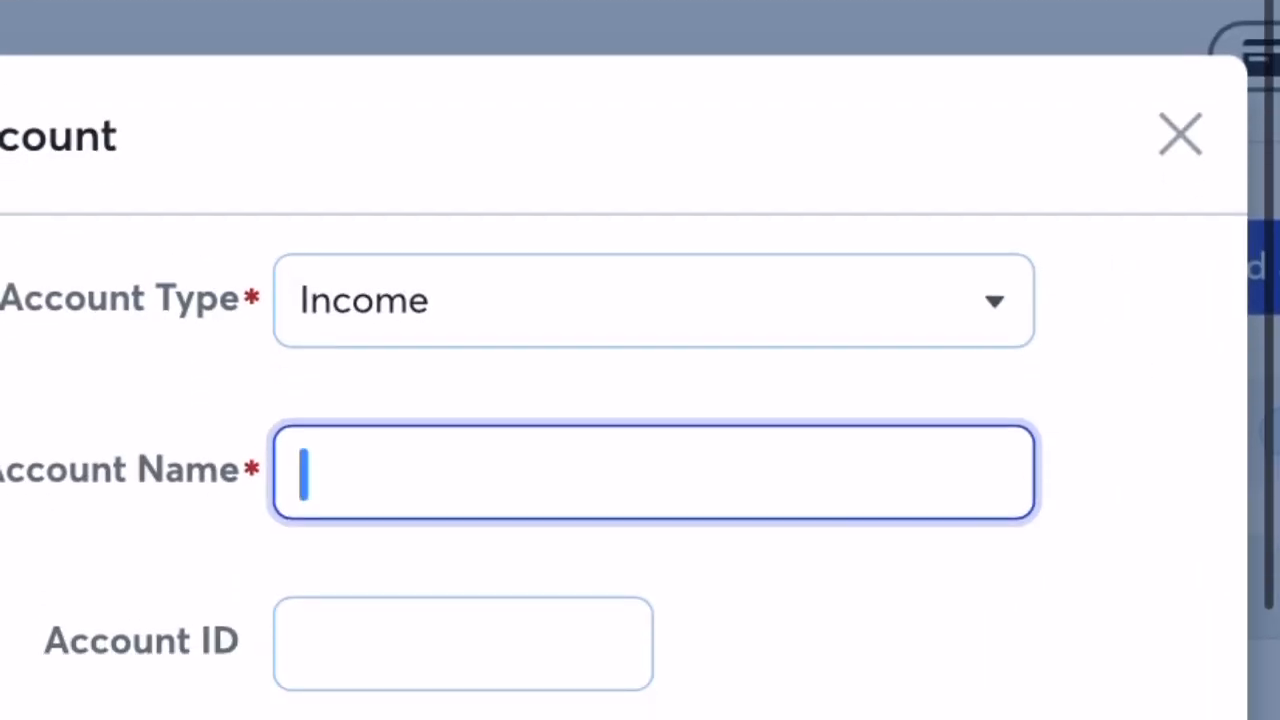
text(T-)
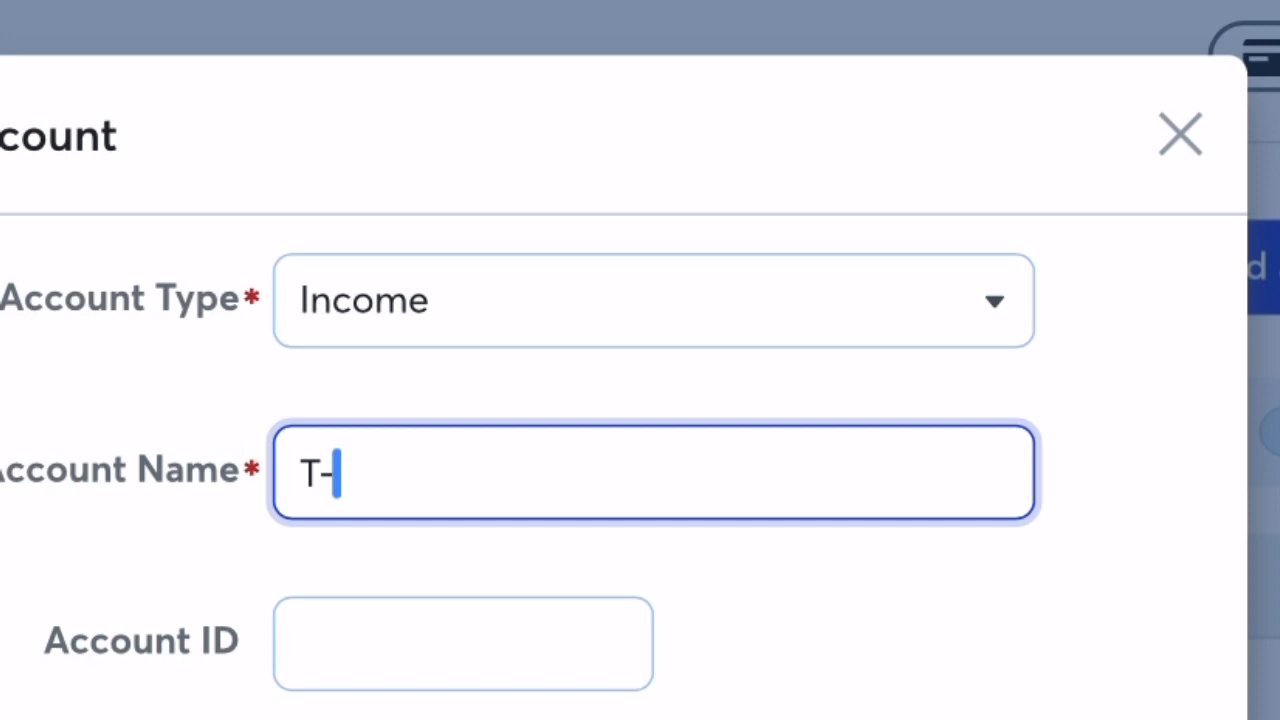
text(Shirts)
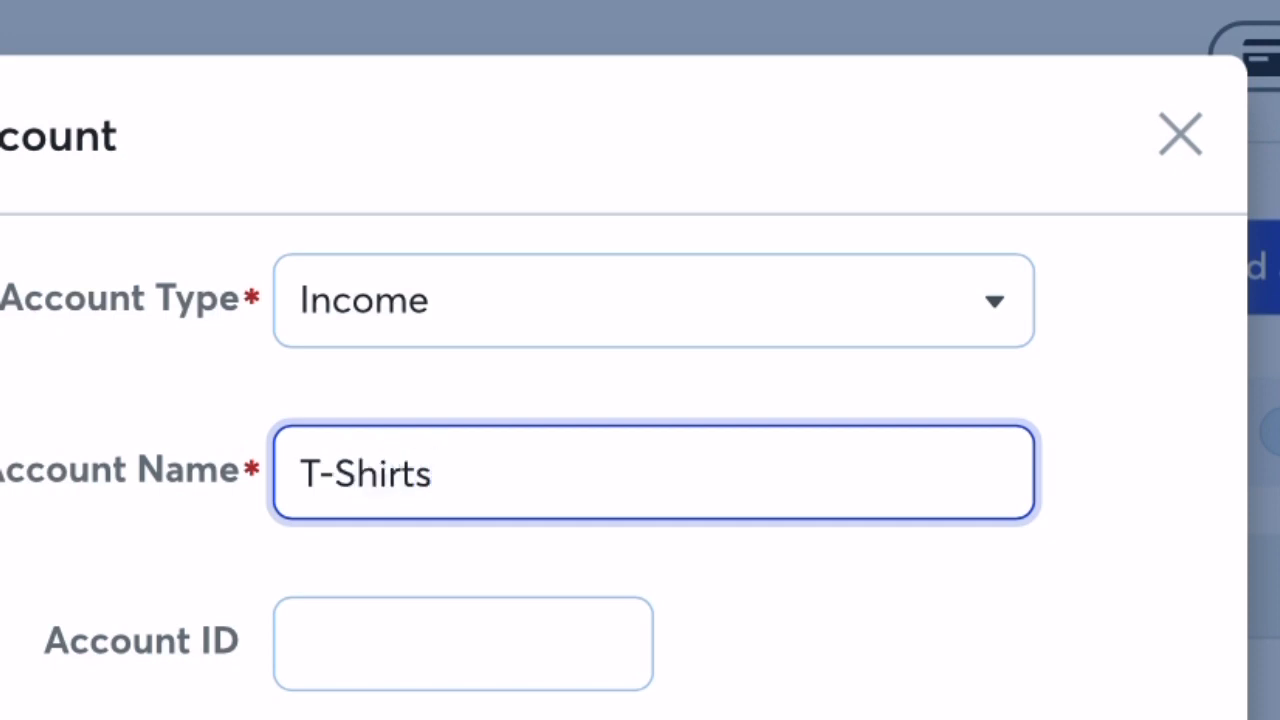
key(Tab)
text(T)
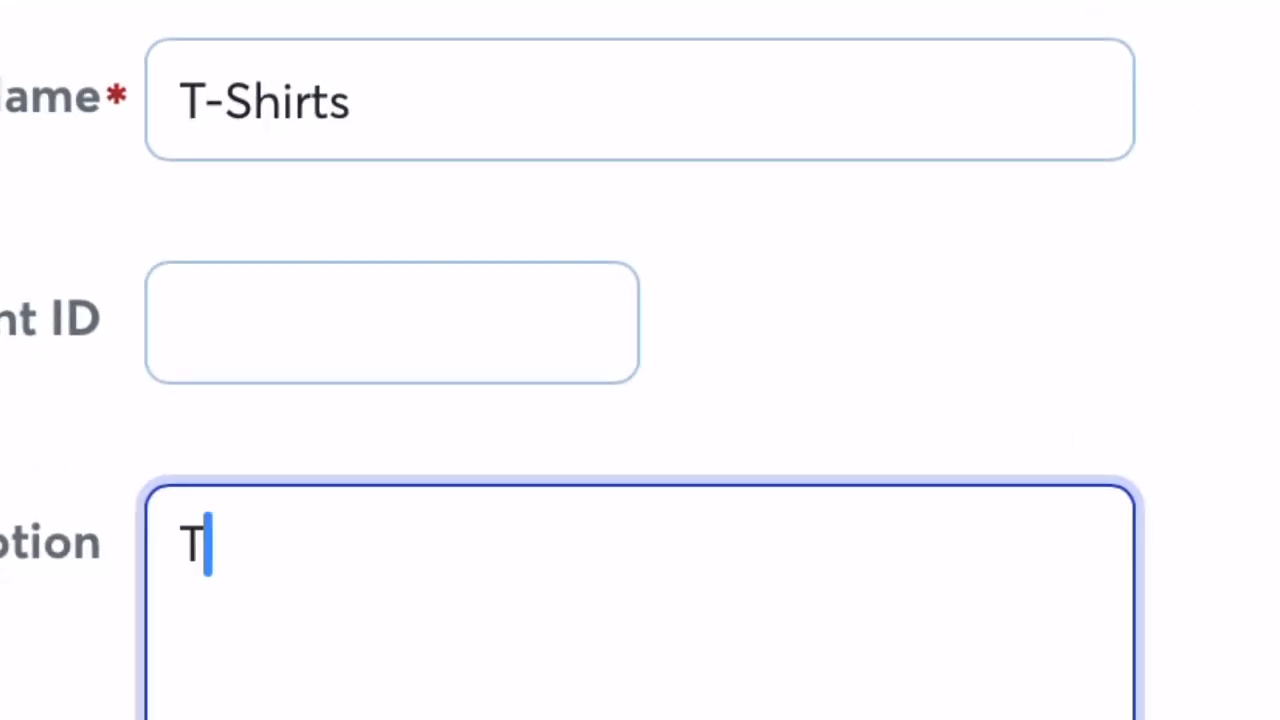
text(-dhirt )
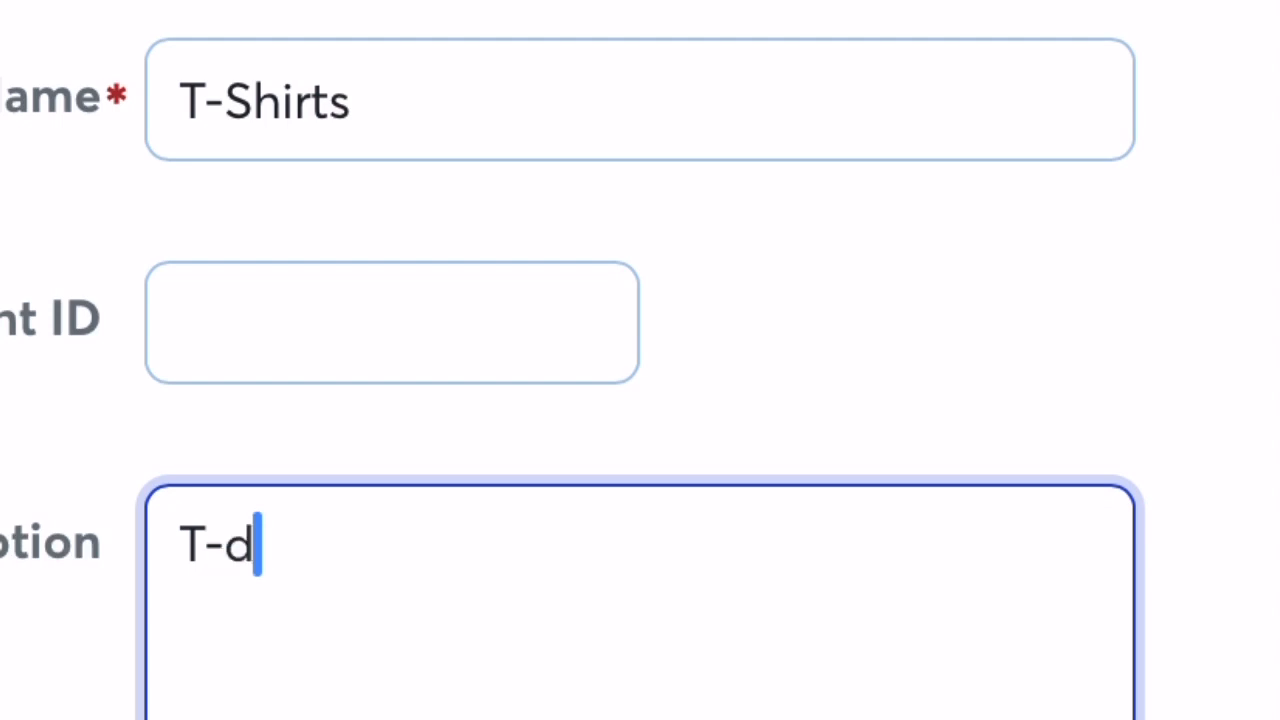
text(sales)
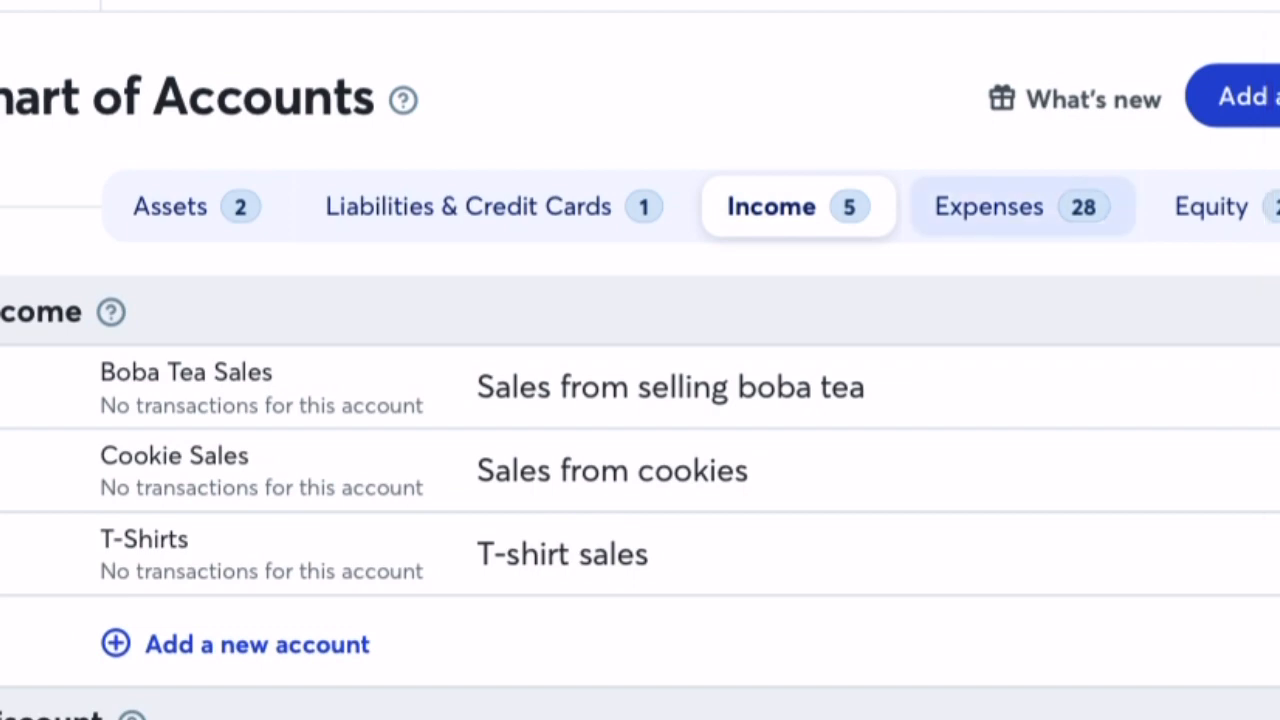
Step: Show the expense accounts, view the Accounting Fees account's editable details and close them without saving
click(1022, 207)
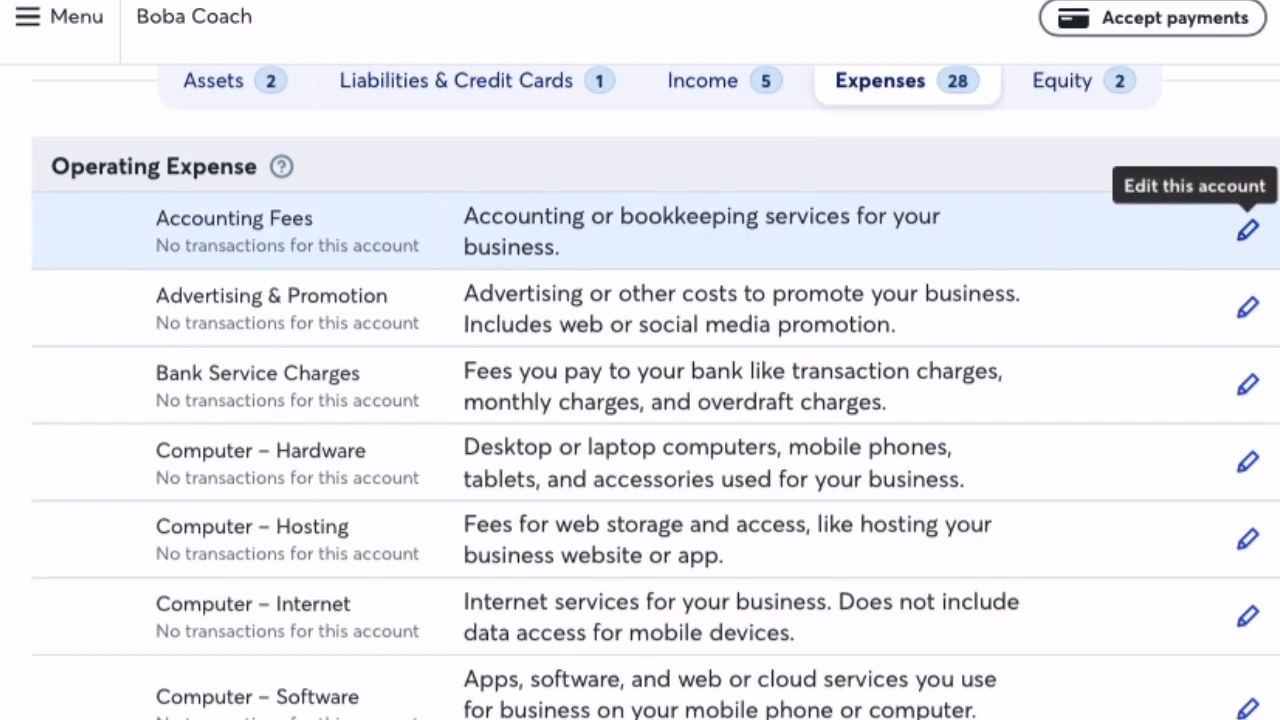
click(1247, 230)
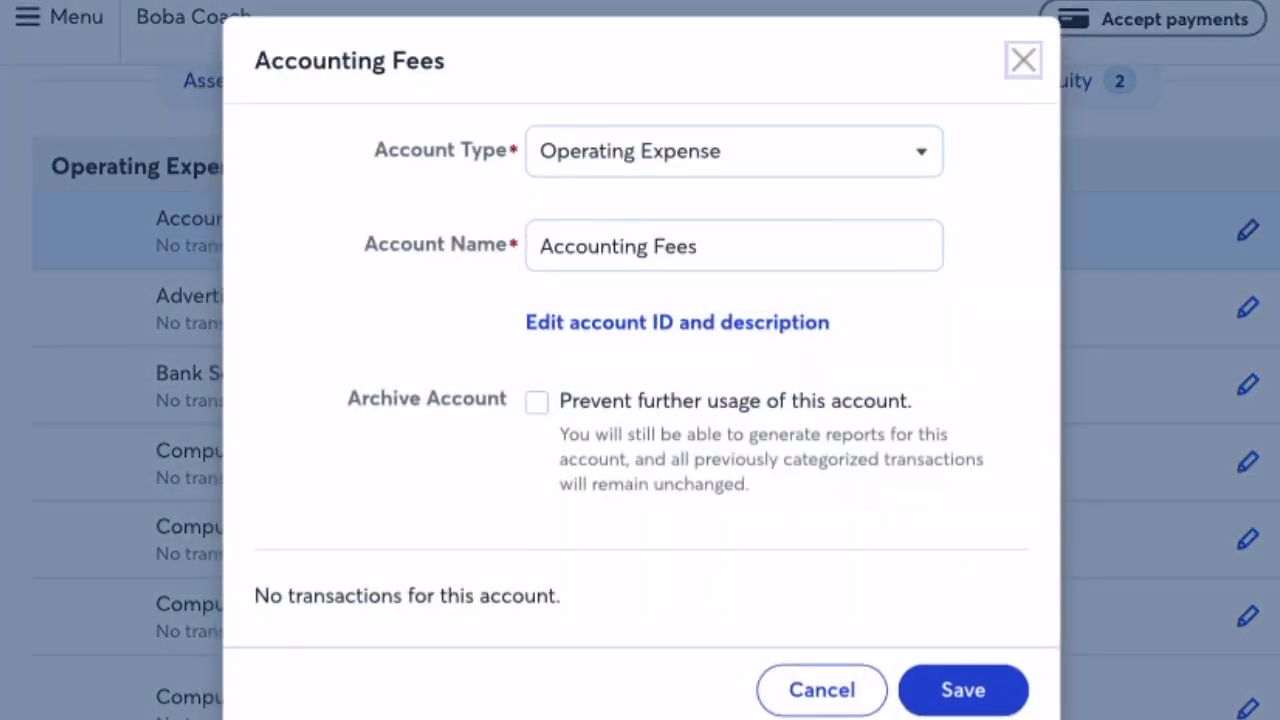
click(821, 690)
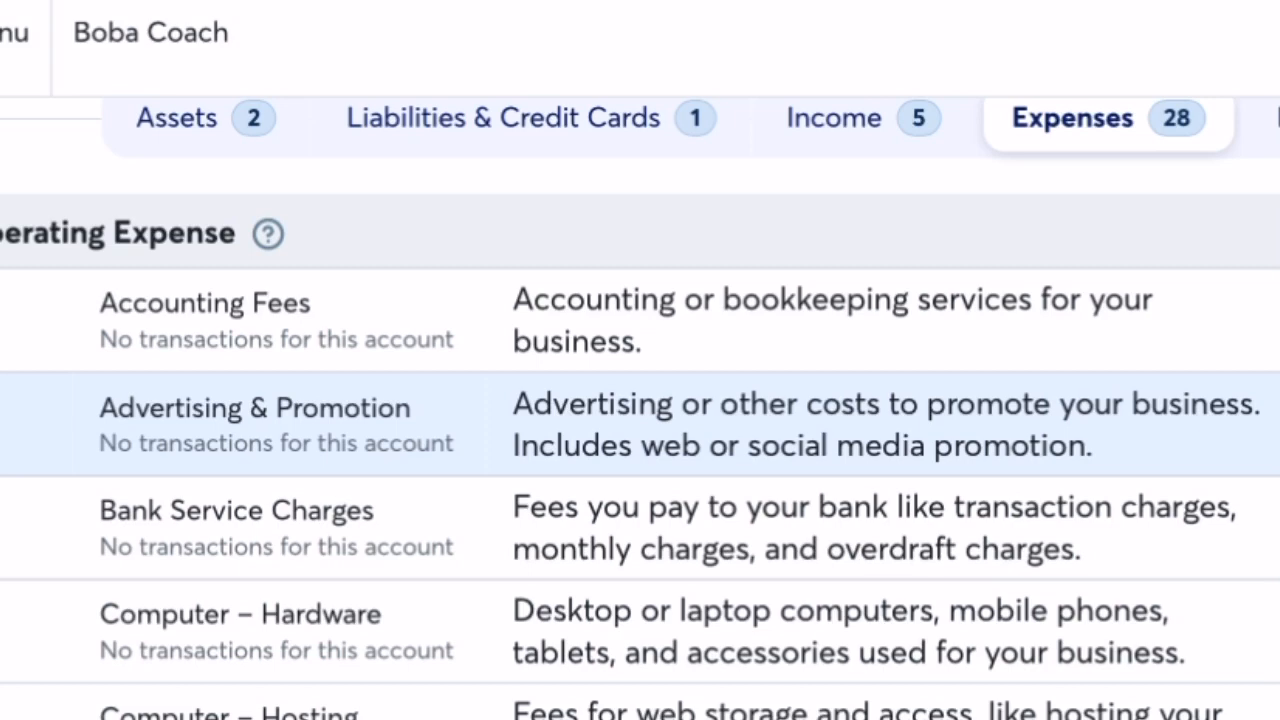
Step: Look through the operating expense accounts and their descriptions, from Advertising & Promotion down to Repairs & Maintenance
scroll(640, 430, down, 3)
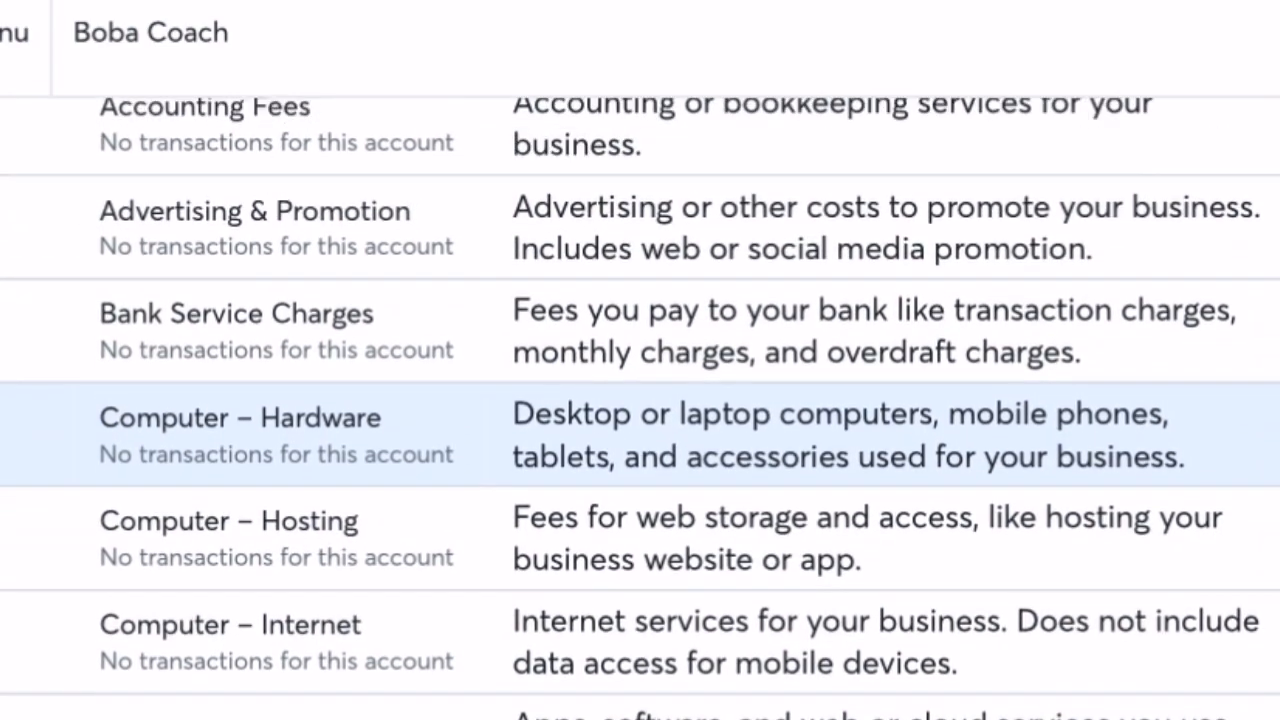
scroll(640, 400, down, 5)
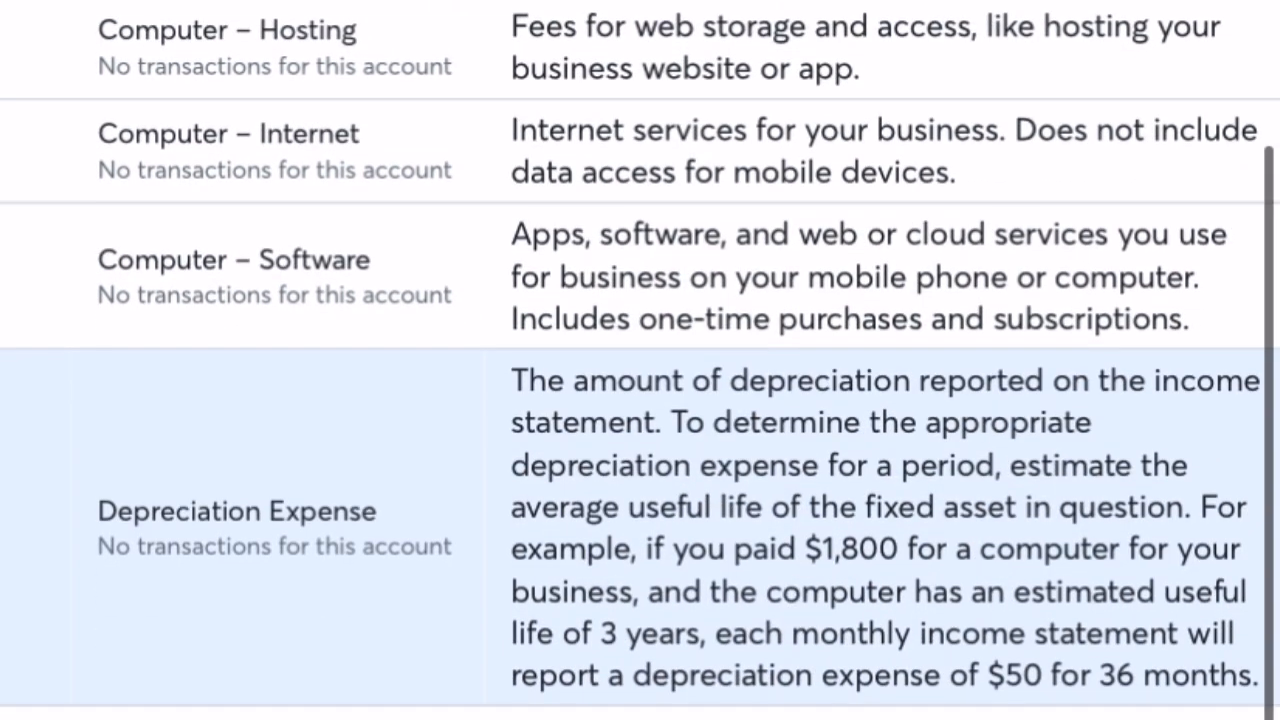
scroll(640, 400, down, 5)
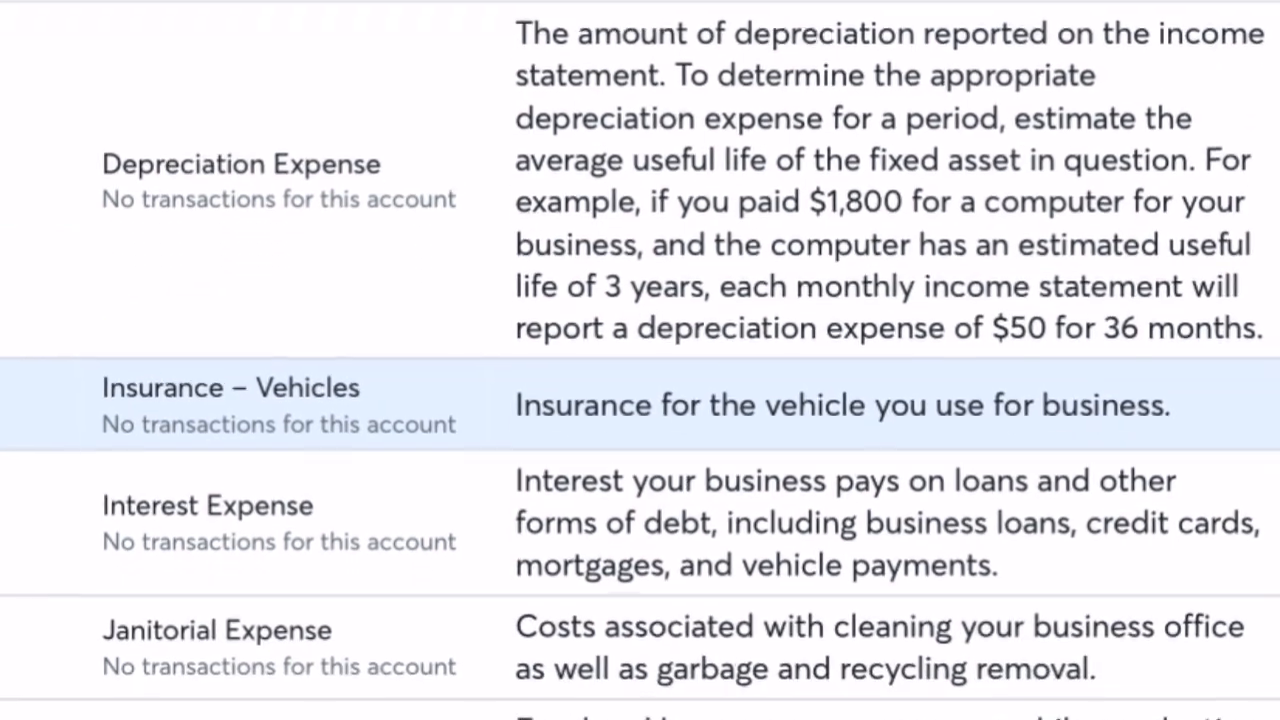
scroll(640, 300, down, 4)
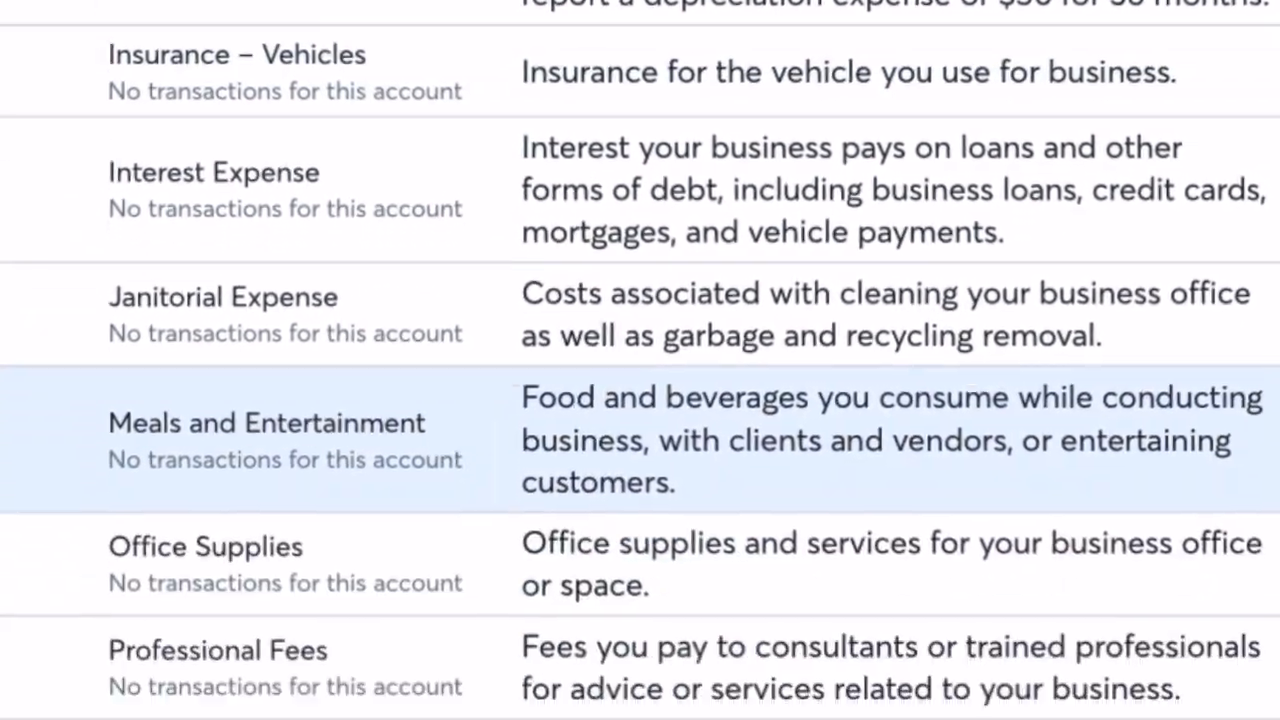
scroll(640, 230, down, 1)
scroll(640, 300, up, 1)
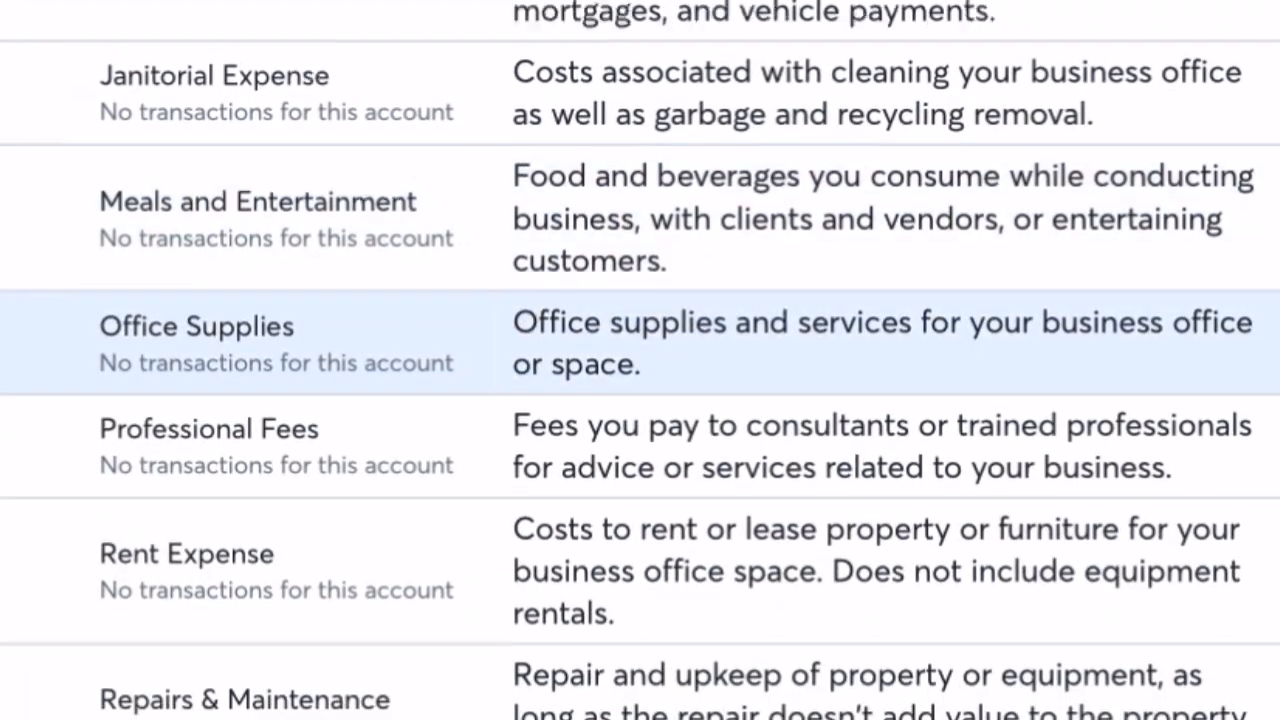
scroll(640, 270, down, 1)
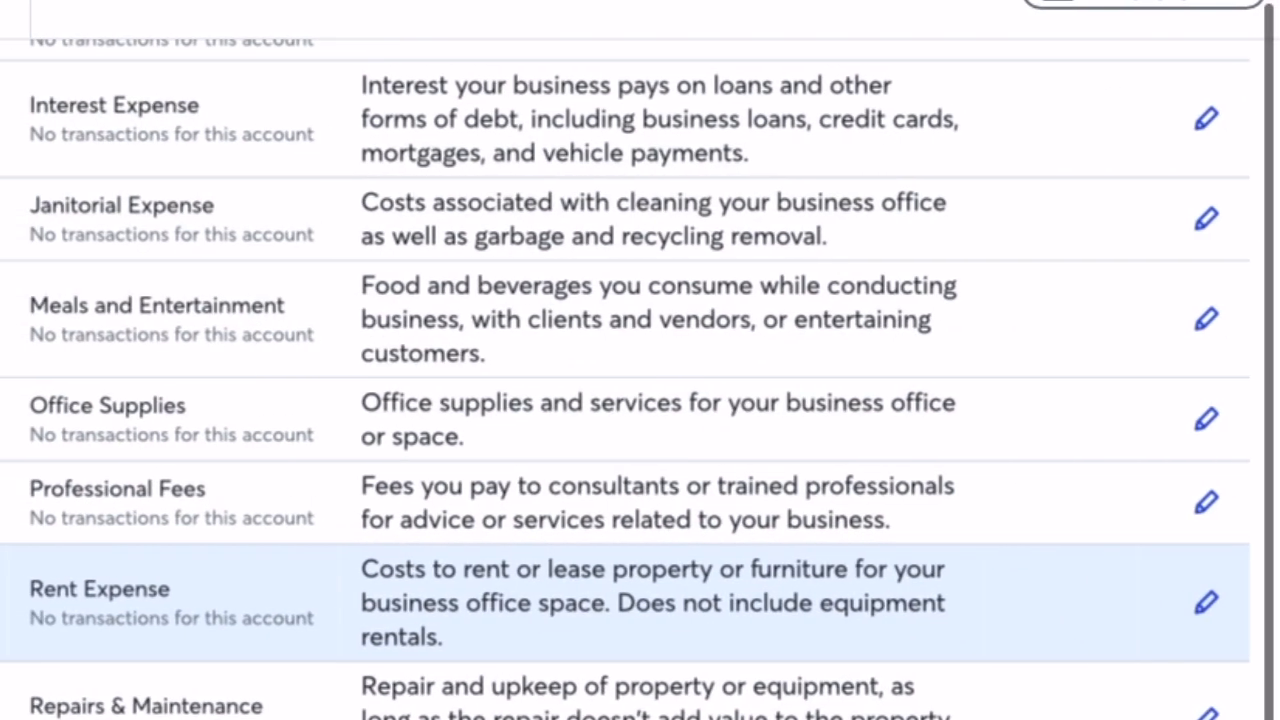
Step: Rename the Rent Expense account as Event Fees, show its account ID and description fields, and save the account
click(1206, 602)
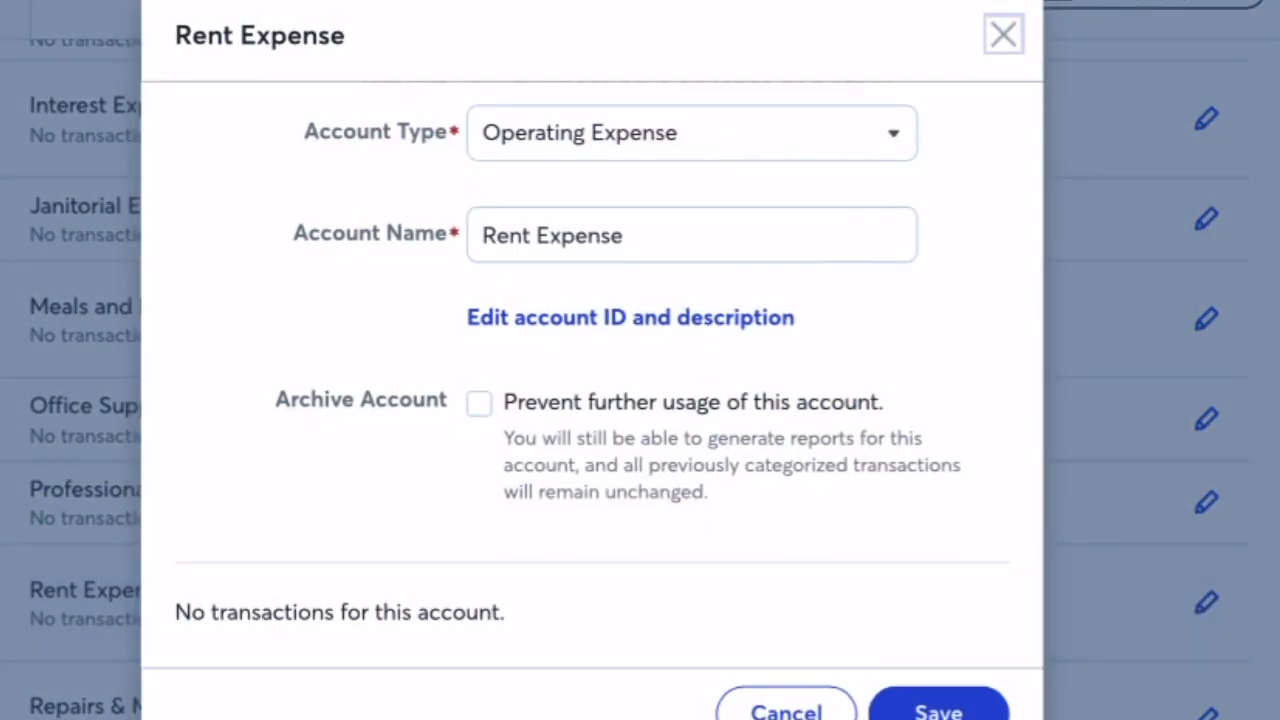
click(680, 235)
click(640, 235)
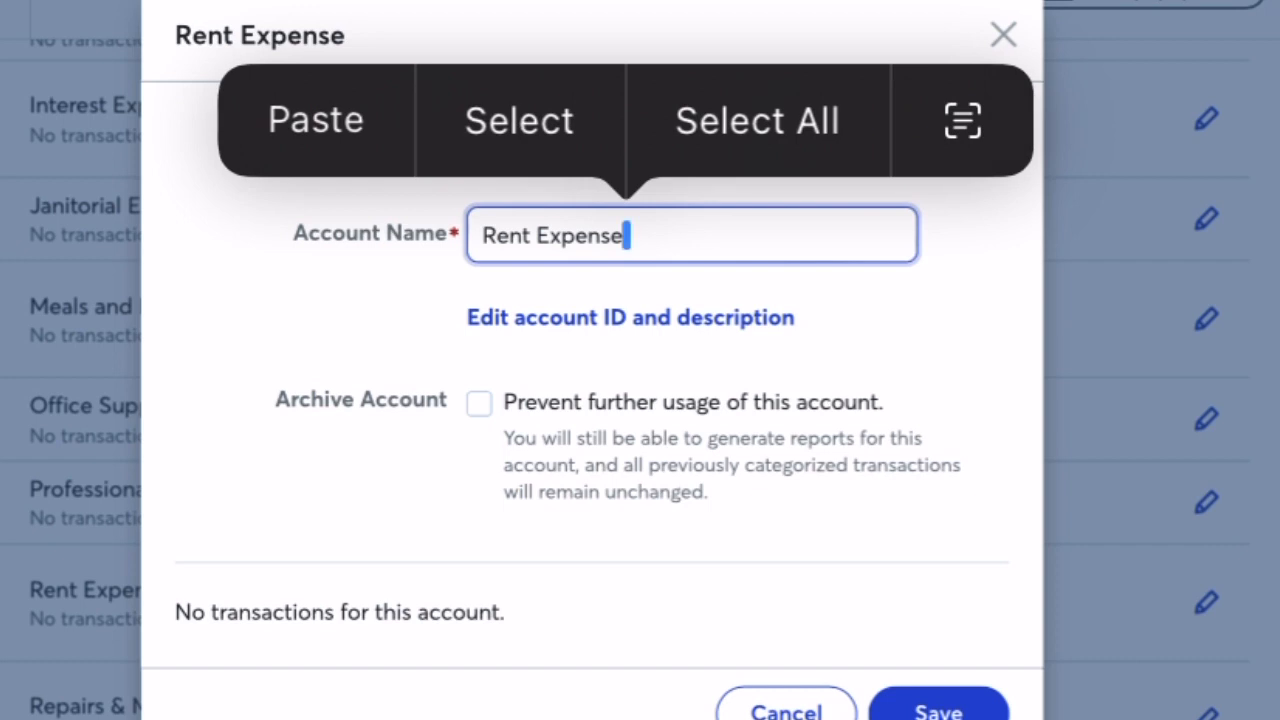
key(BackSpace)
key(BackSpace)
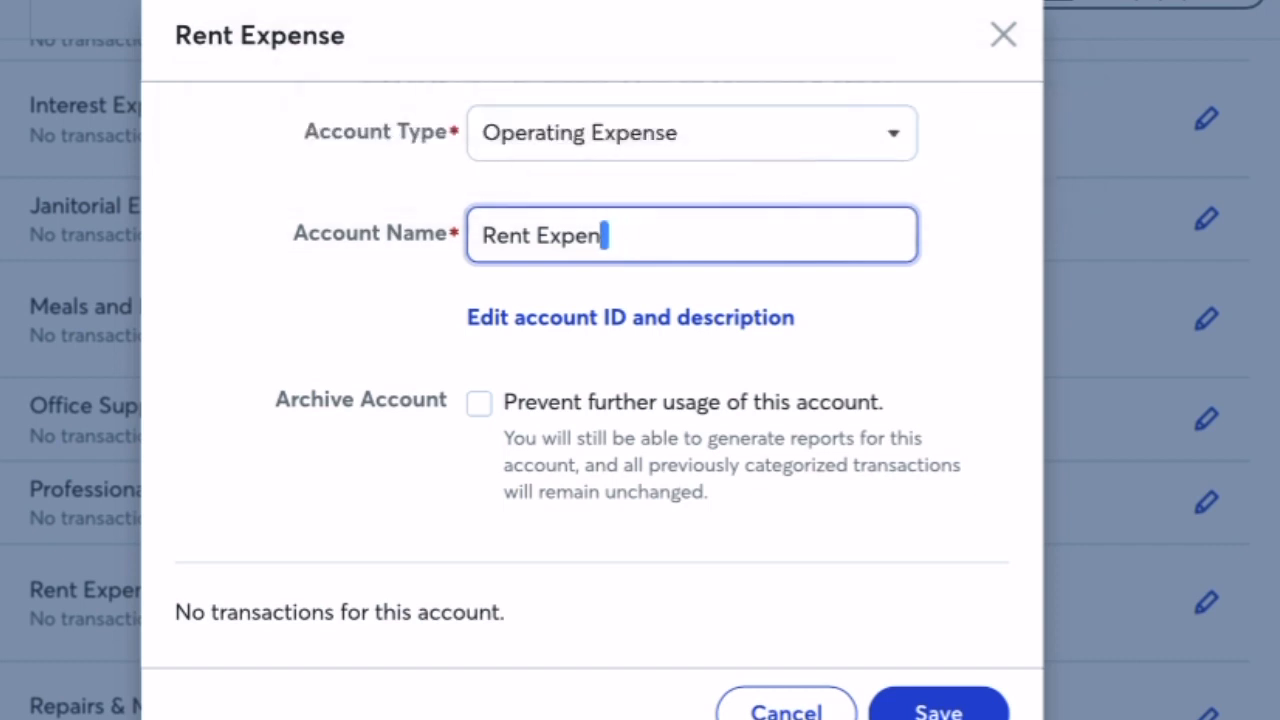
key(BackSpace)
key(BackSpace)
key(BackSpace)
key(BackSpace)
key(BackSpace)
key(BackSpace)
key(BackSpace)
key(BackSpace)
key(BackSpace)
key(BackSpace)
text(Ev)
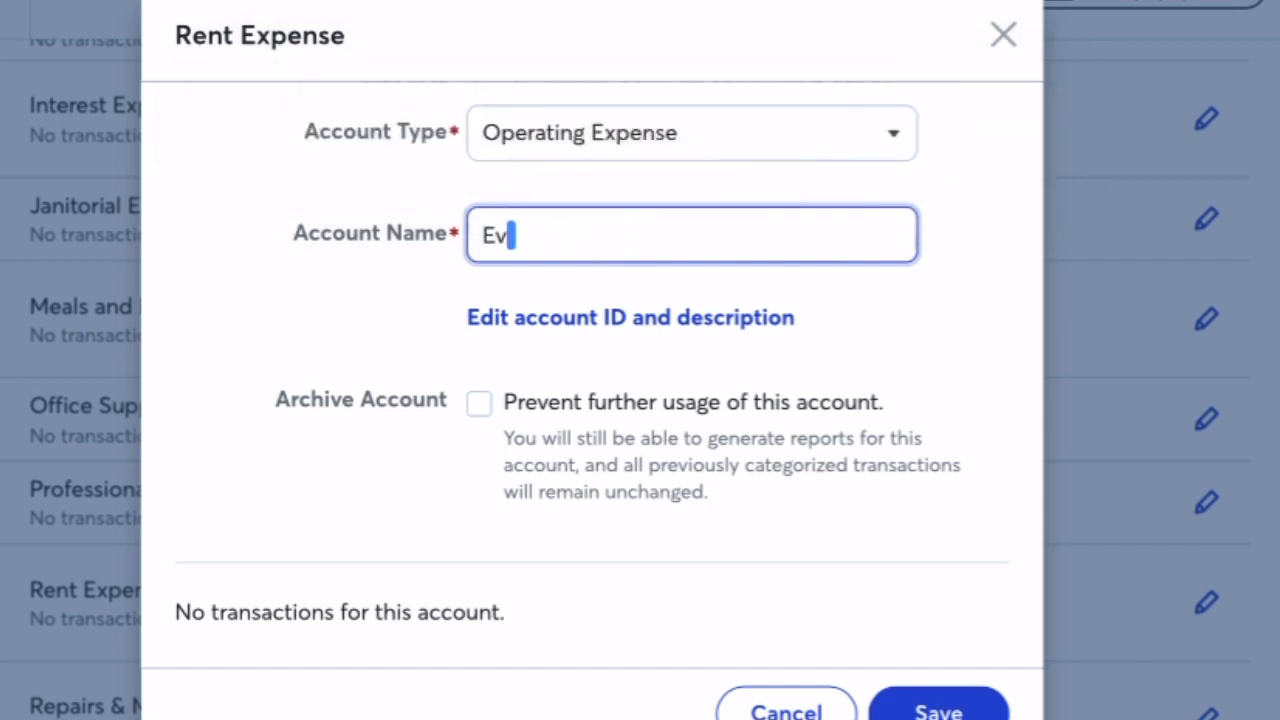
text(ent Fews)
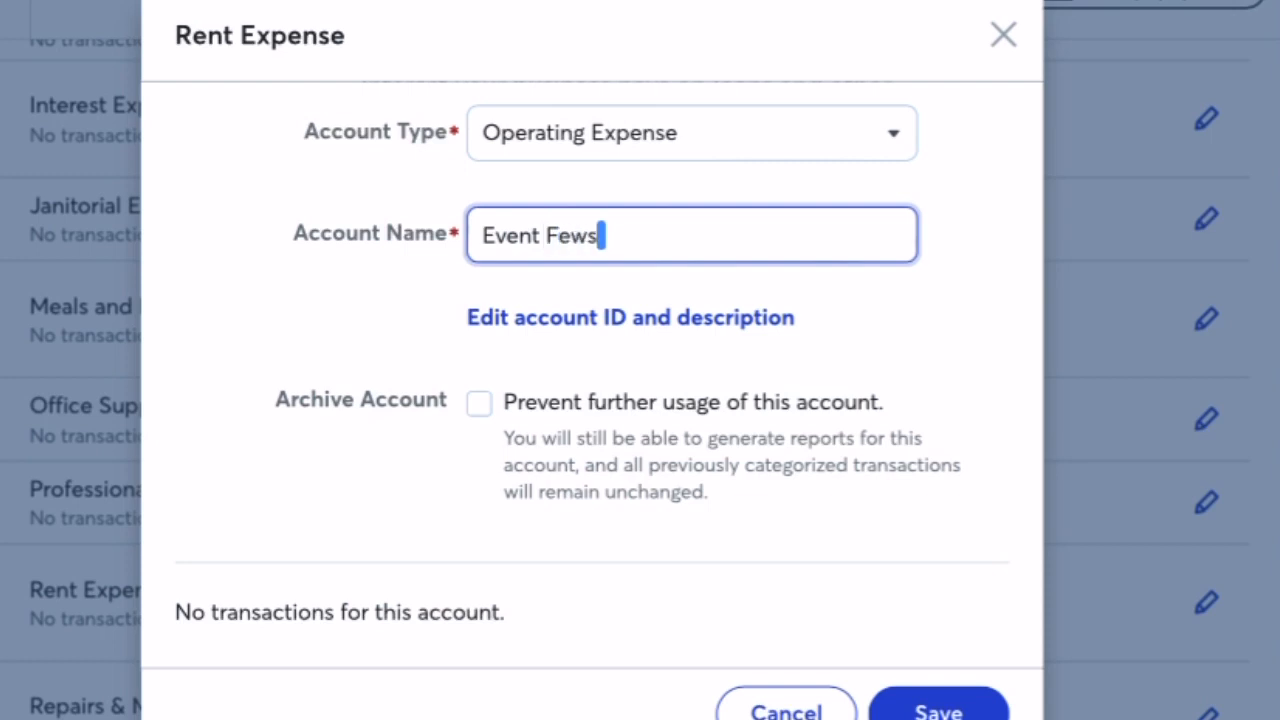
key(BackSpace)
key(BackSpace)
text(es)
click(630, 318)
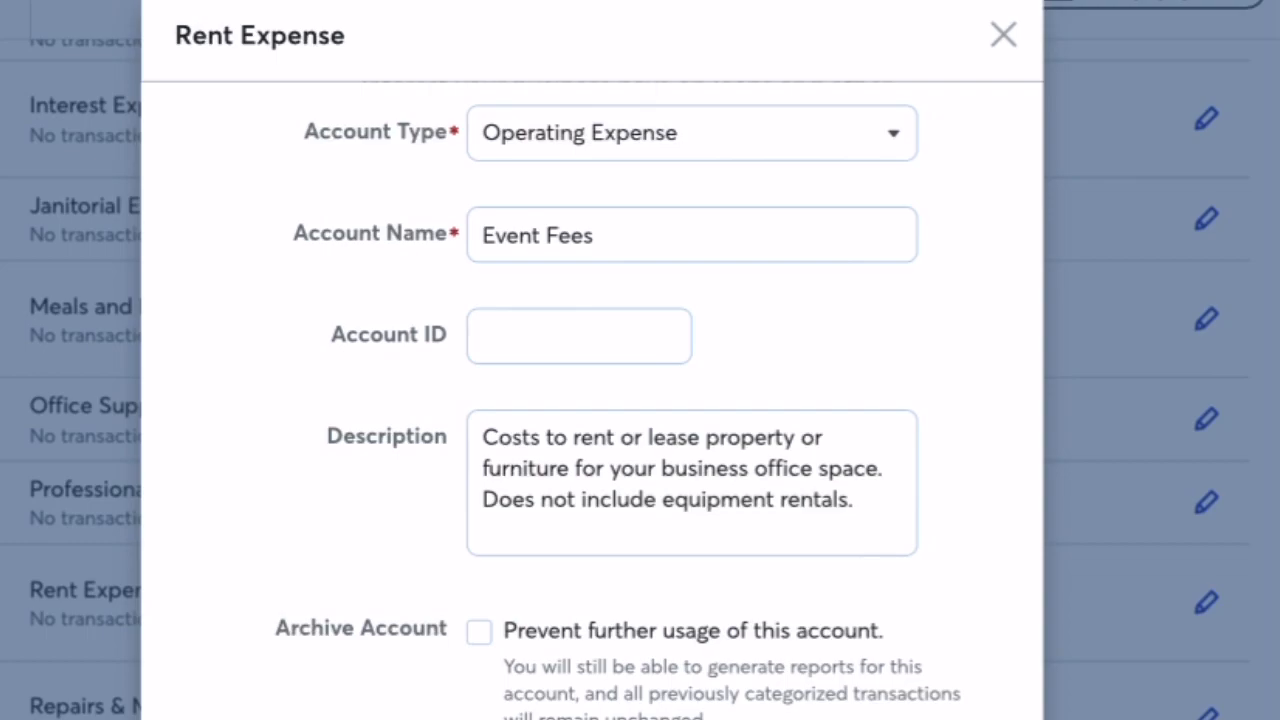
click(937, 715)
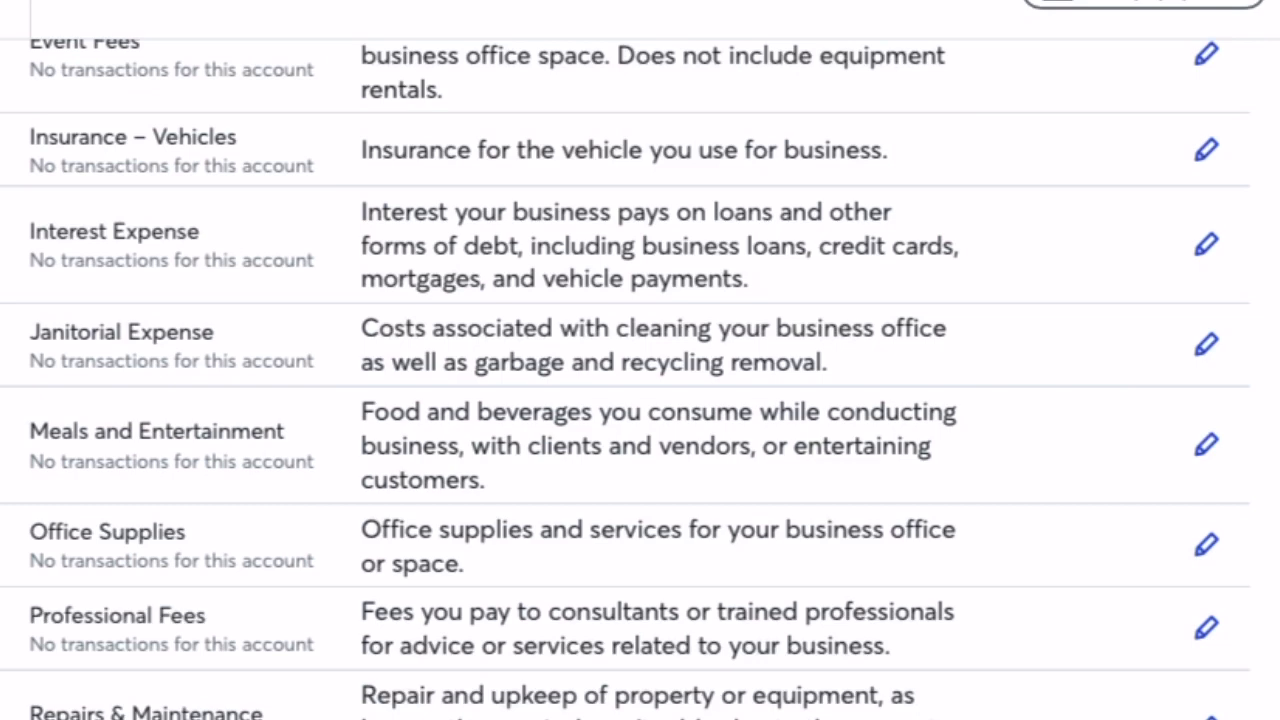
Step: Rename the Telephone – Land Line operating expense account as Equipment and save the account
scroll(640, 380, up, 8)
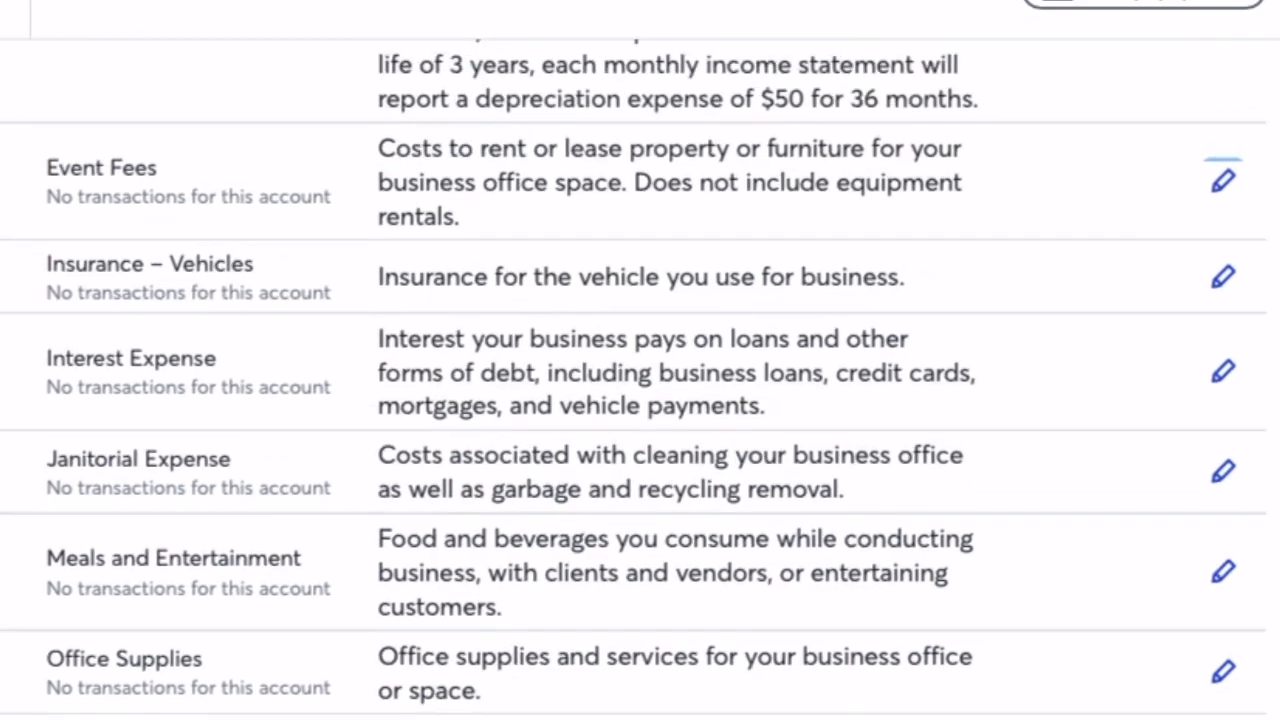
scroll(640, 380, up, 3)
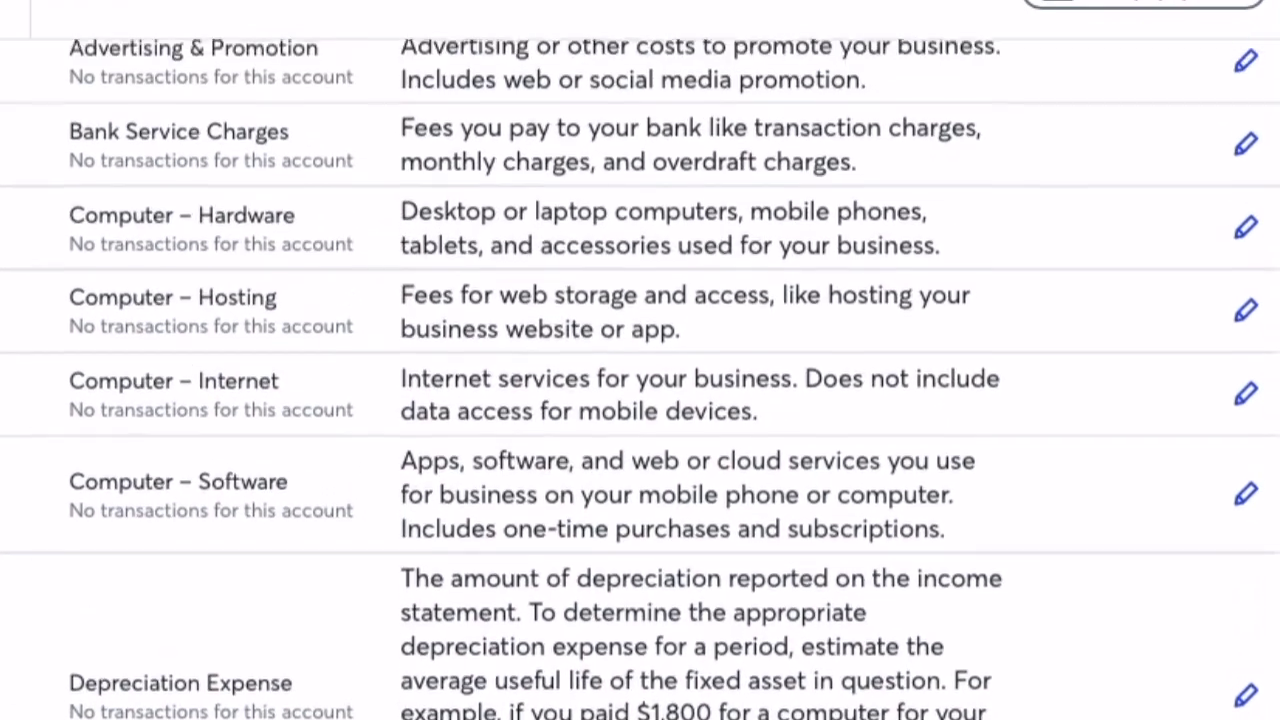
scroll(640, 380, down, 4)
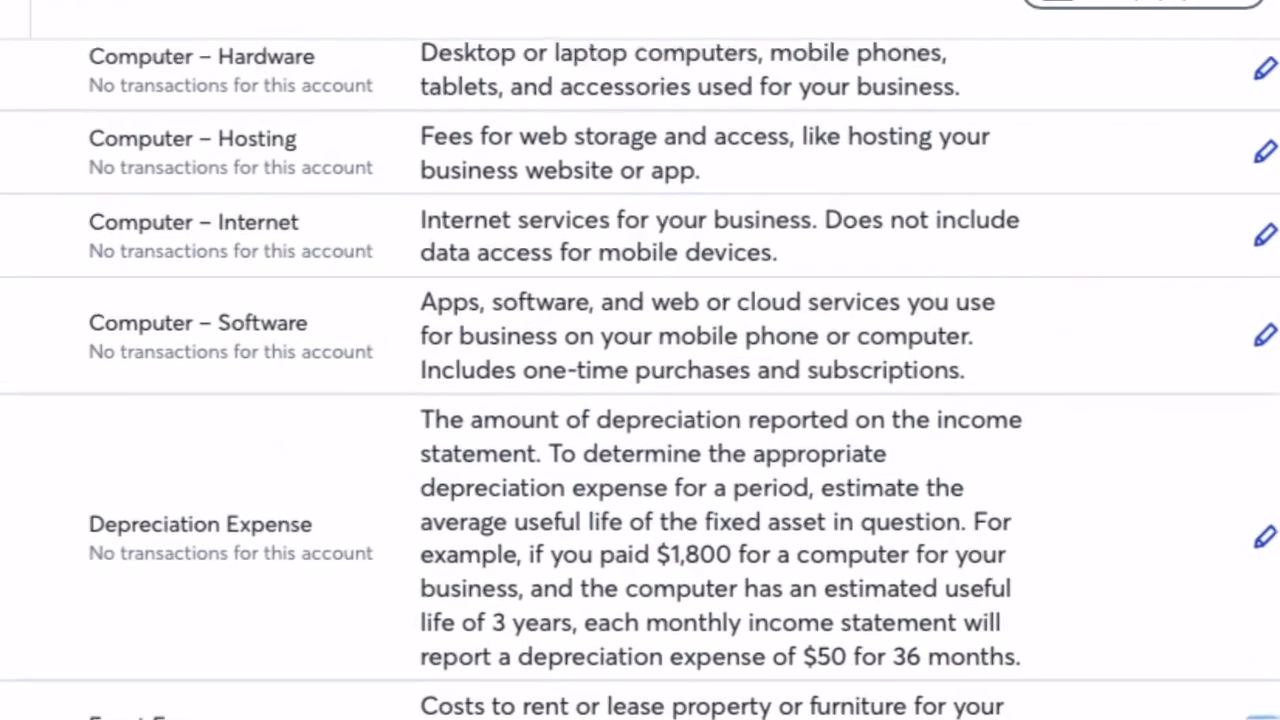
scroll(640, 380, up, 1)
scroll(640, 380, down, 1)
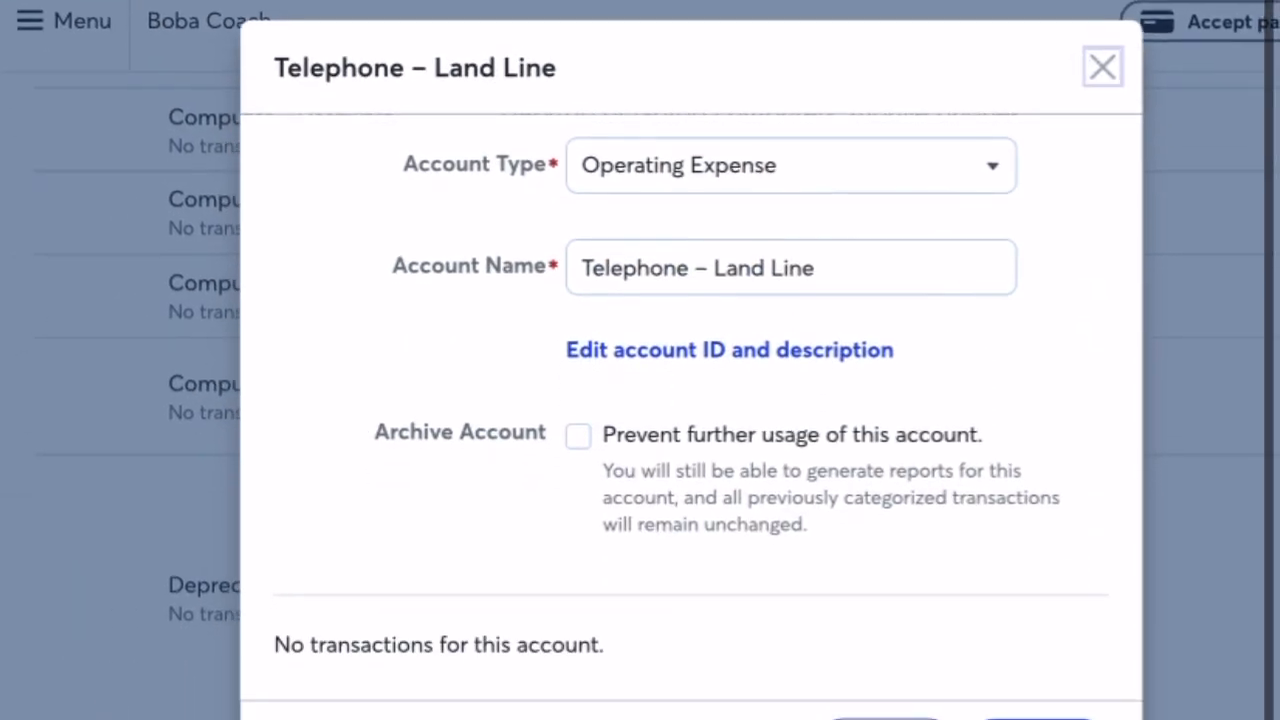
click(791, 268)
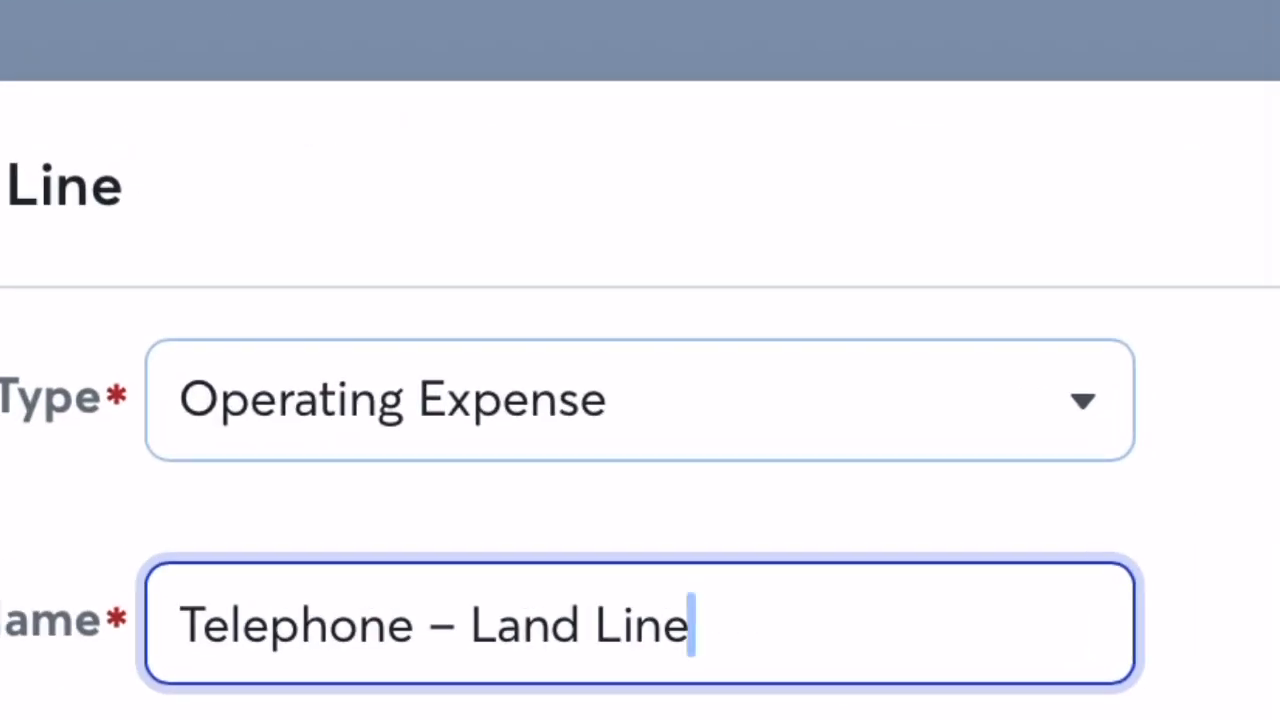
click(640, 400)
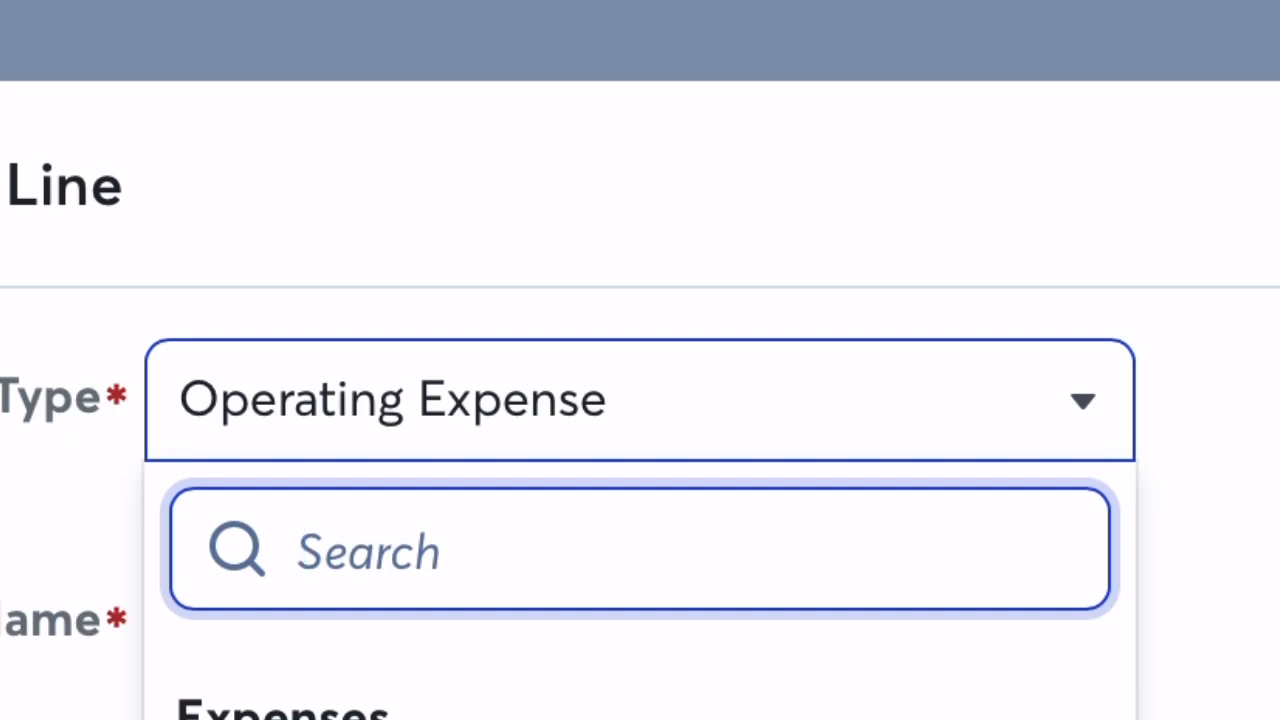
key(Escape)
click(230, 626)
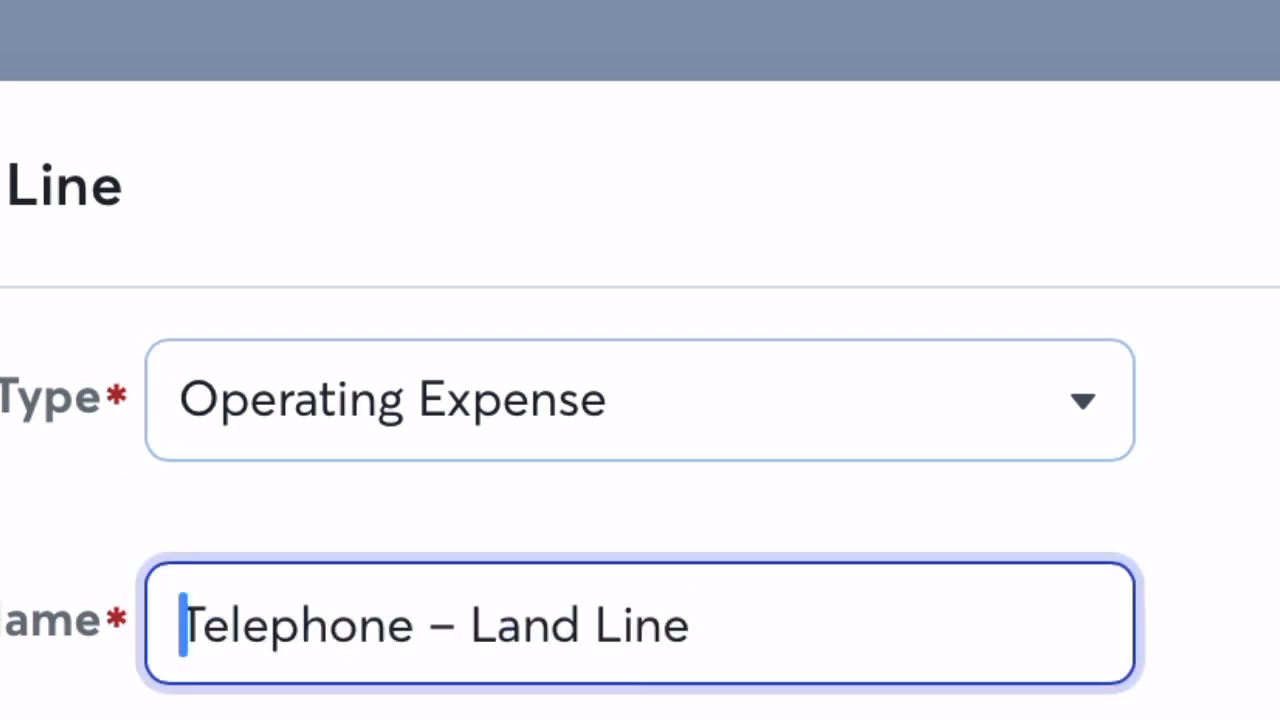
double_click(260, 626)
drag(415, 670, 691, 670)
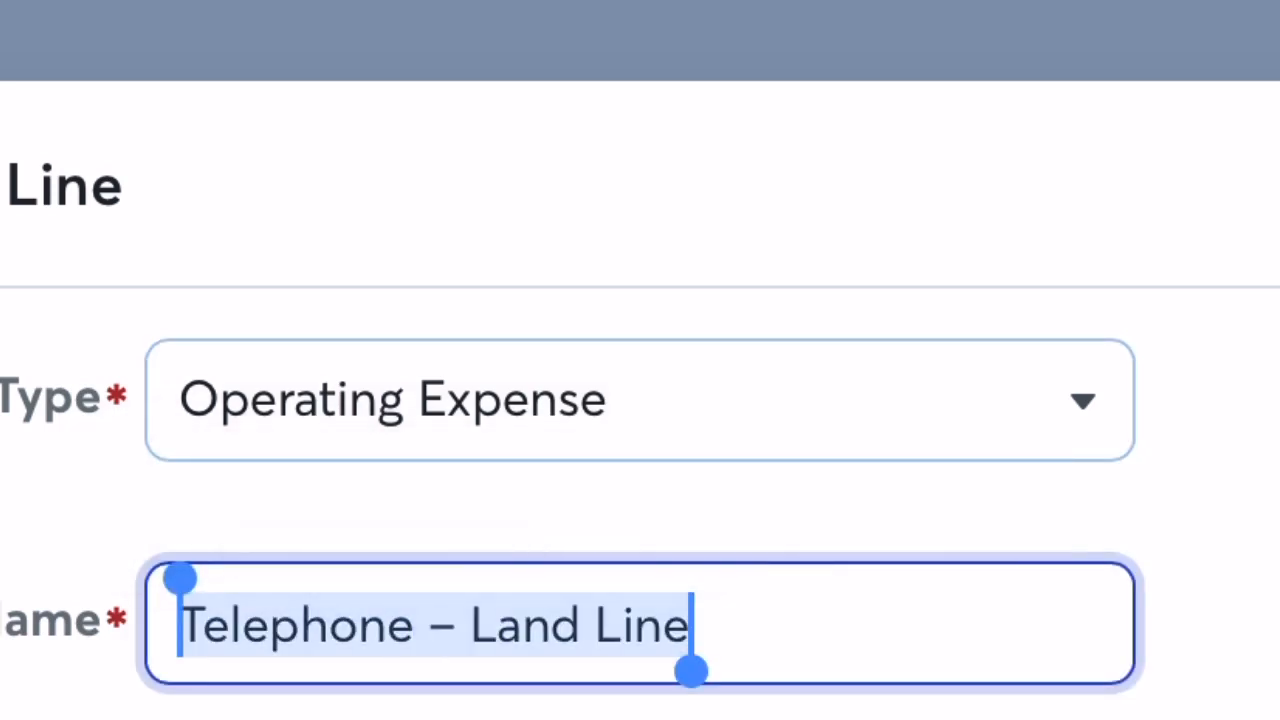
text(Wquip)
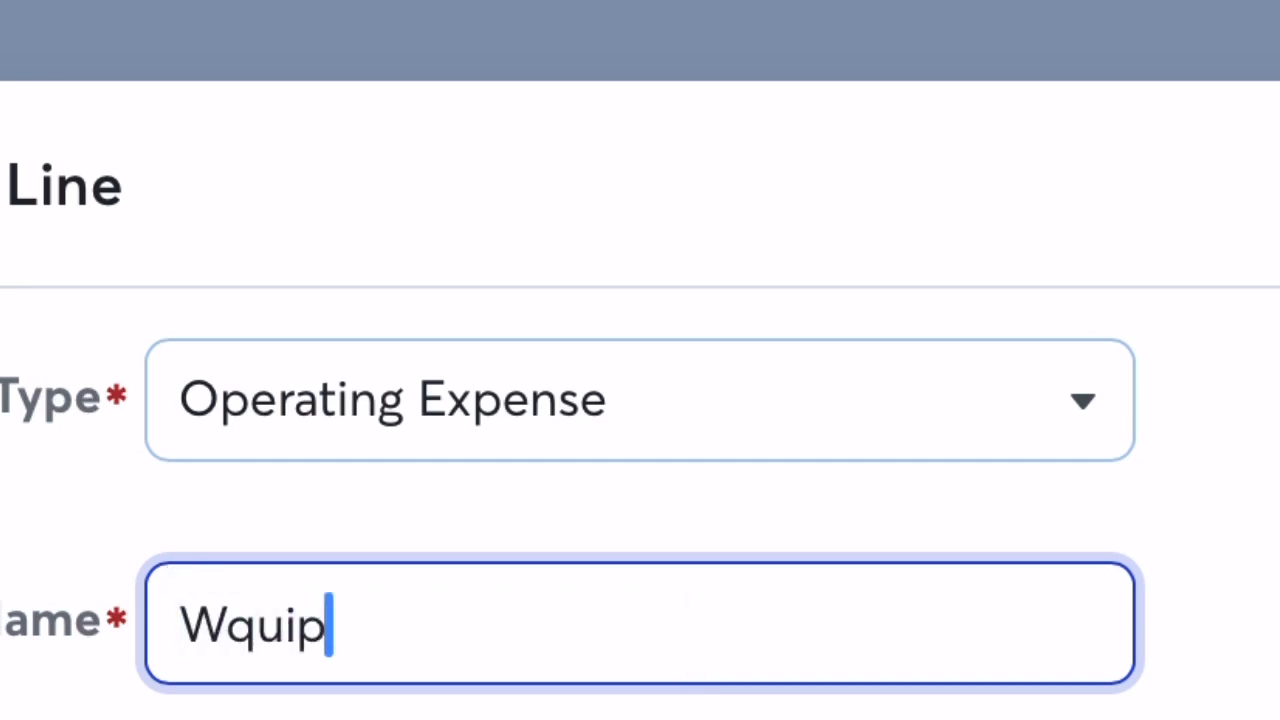
text(meny)
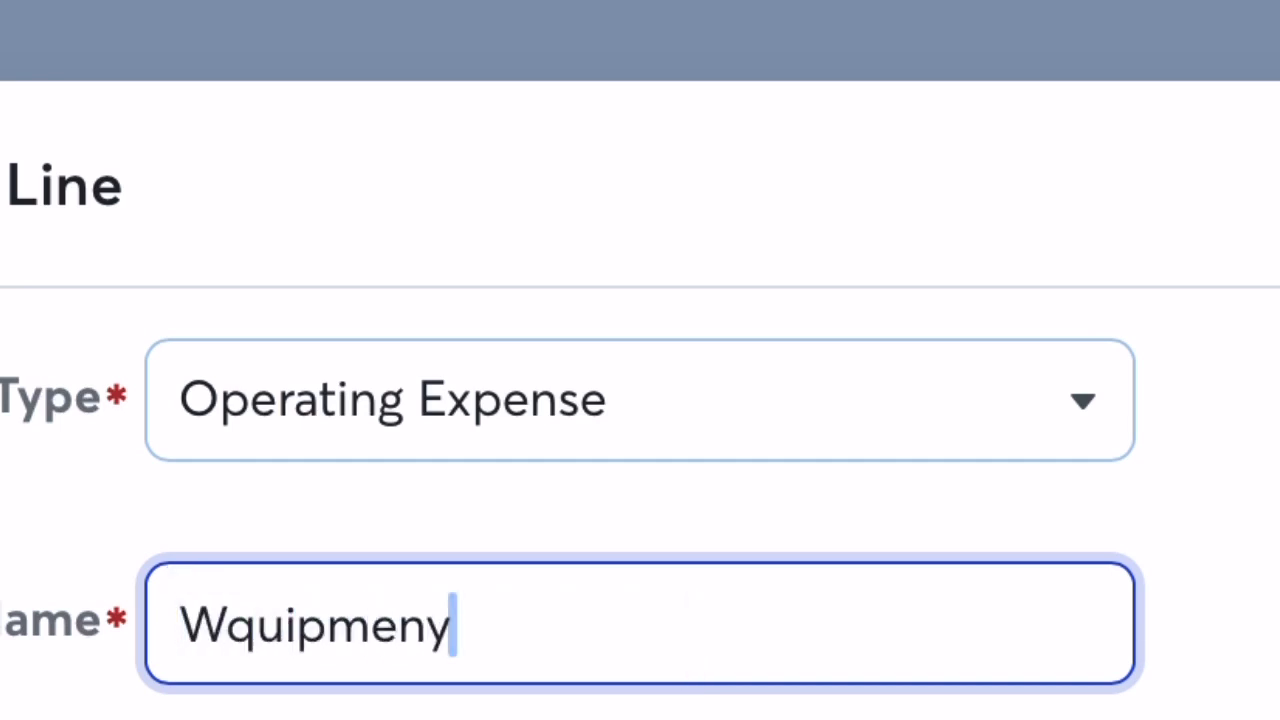
key(BackSpace)
key(BackSpace)
key(BackSpace)
key(BackSpace)
key(BackSpace)
key(BackSpace)
key(BackSpace)
key(BackSpace)
key(BackSpace)
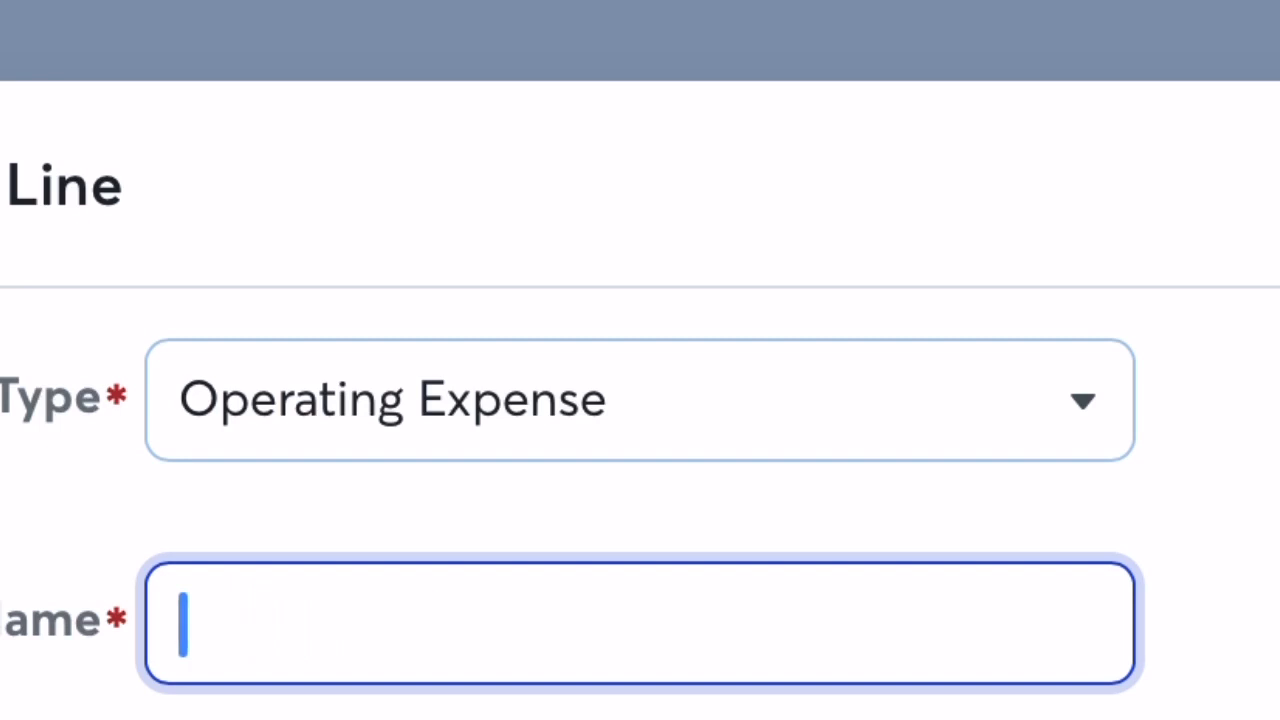
text(Equ)
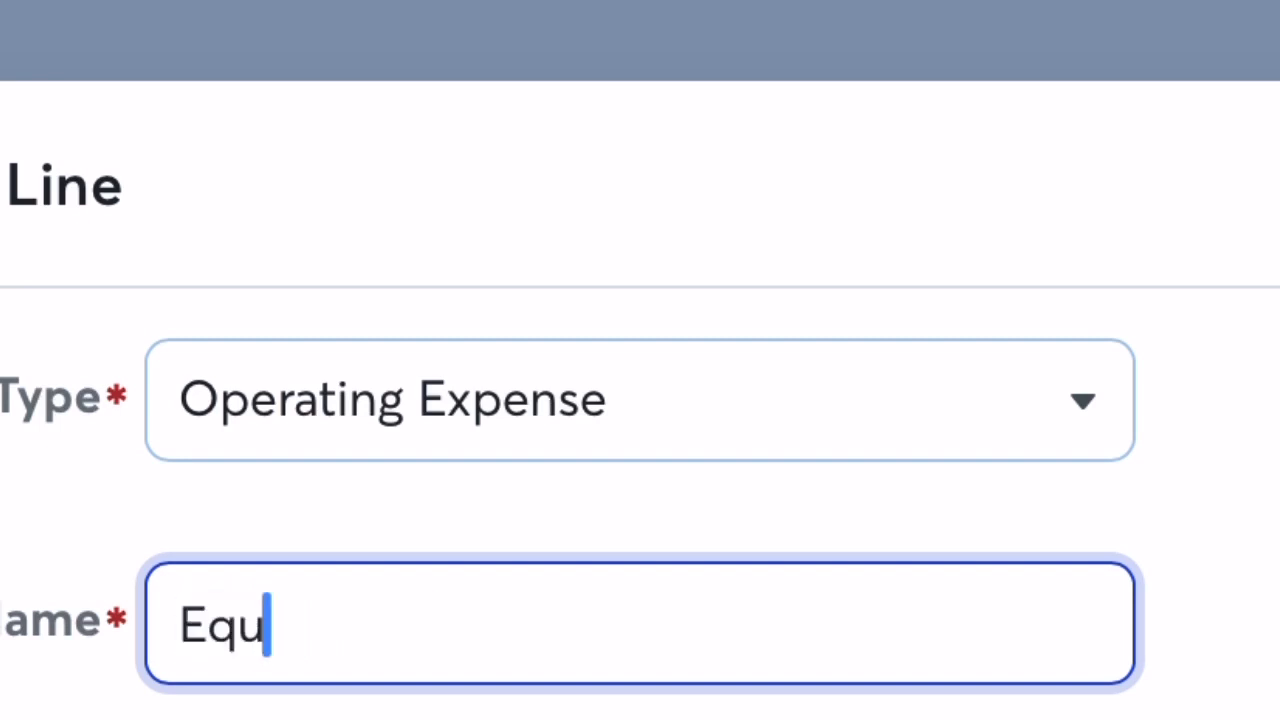
text(ipmen)
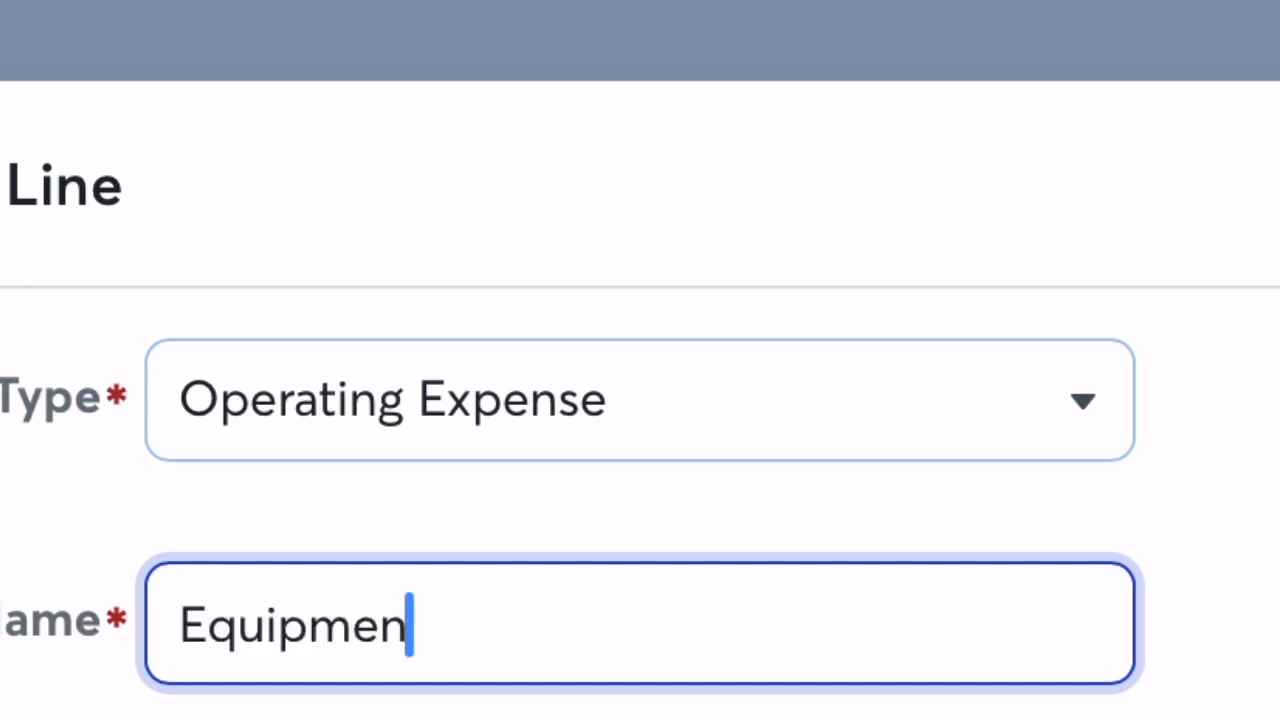
text(t)
key(Tab)
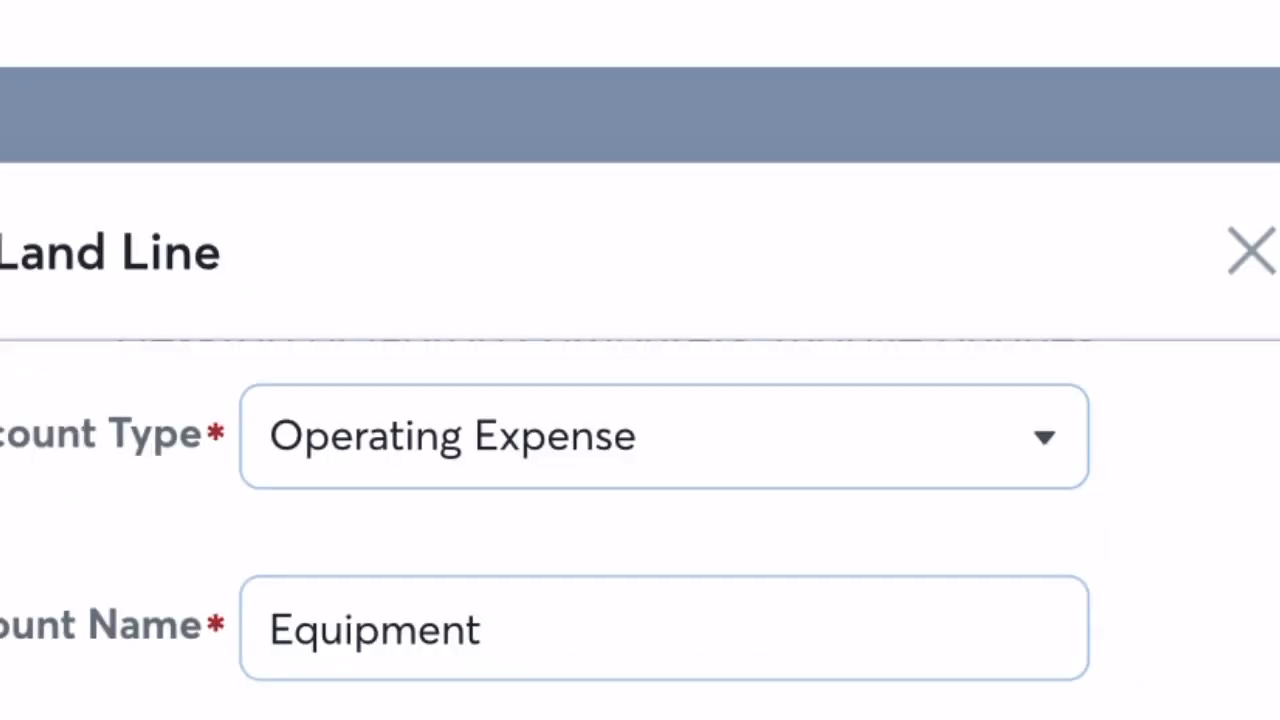
key(Return)
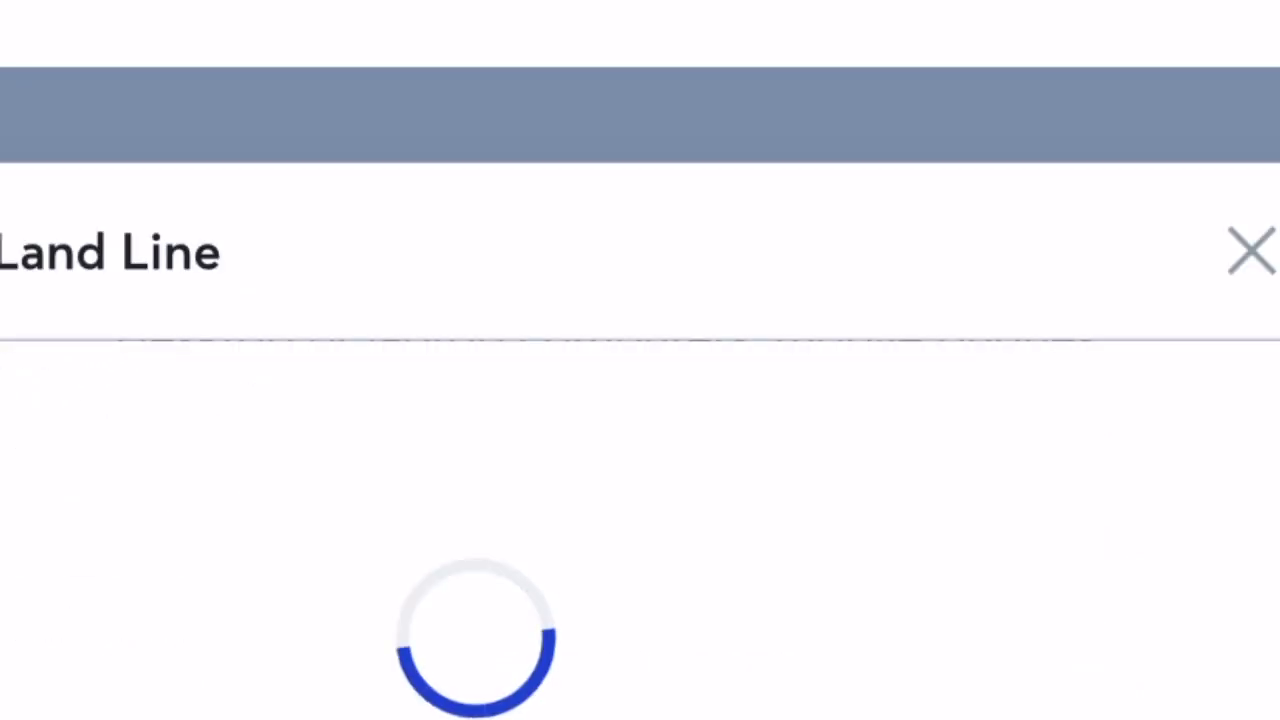
Step: Check the Equipment and Event Fees accounts and their descriptions among the operating expense accounts
scroll(585, 380, up, 3)
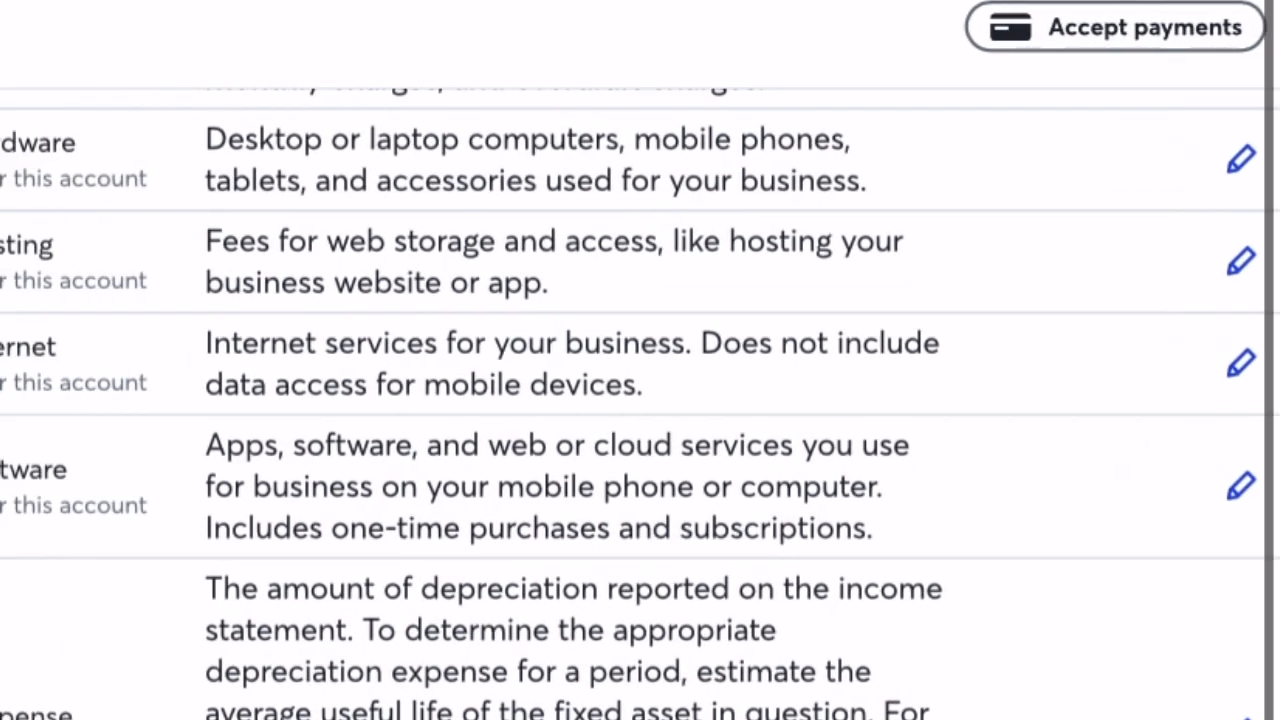
scroll(640, 400, up, 3)
scroll(640, 400, up, 3)
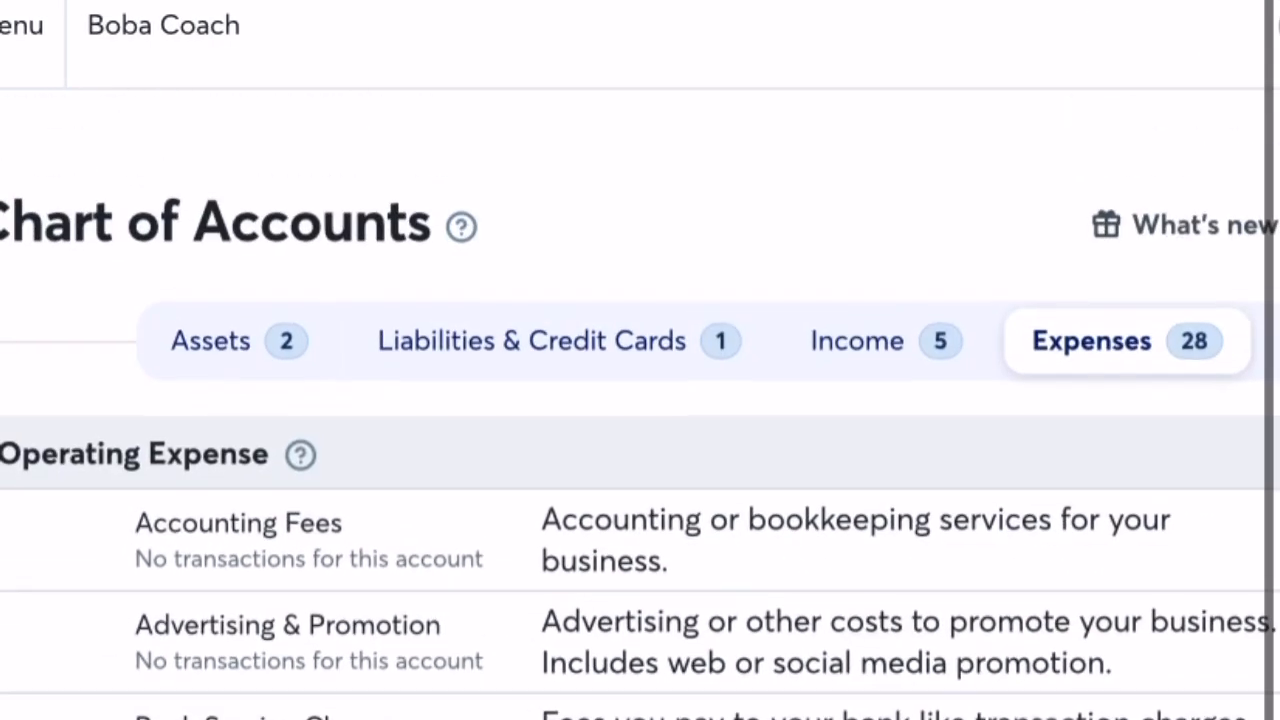
scroll(640, 400, down, 10)
scroll(640, 400, down, 2)
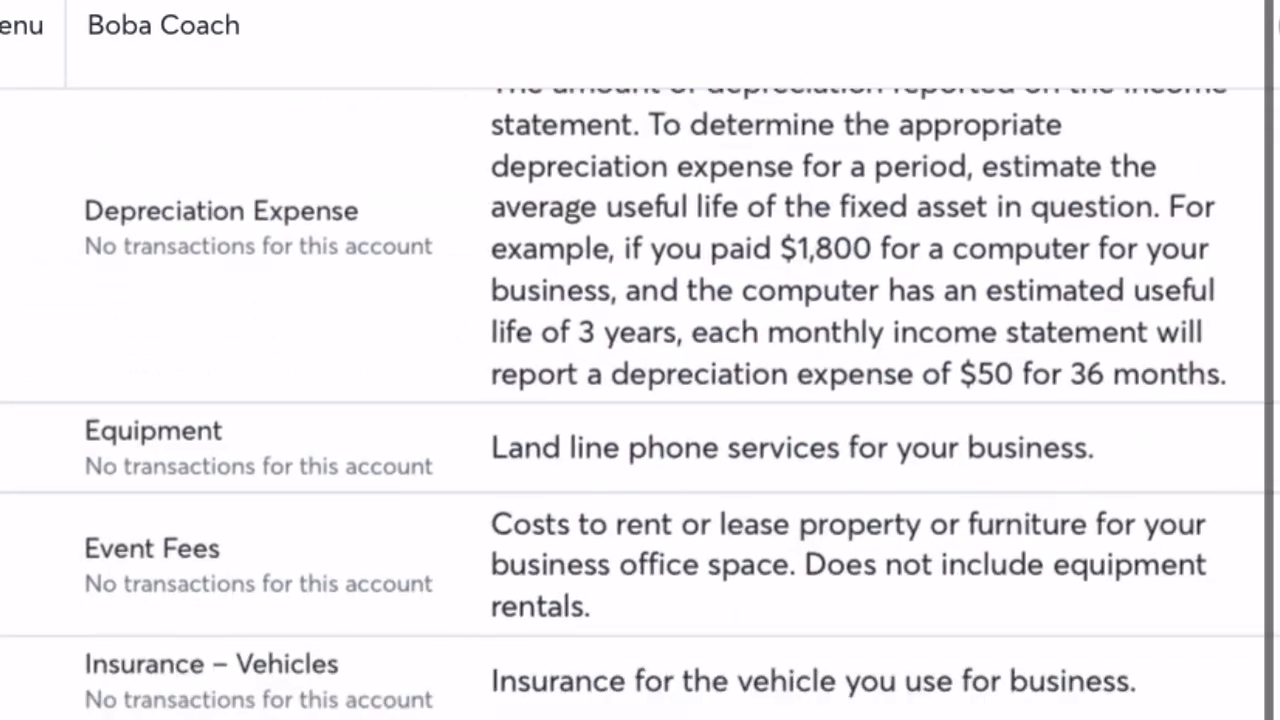
scroll(640, 400, down, 2)
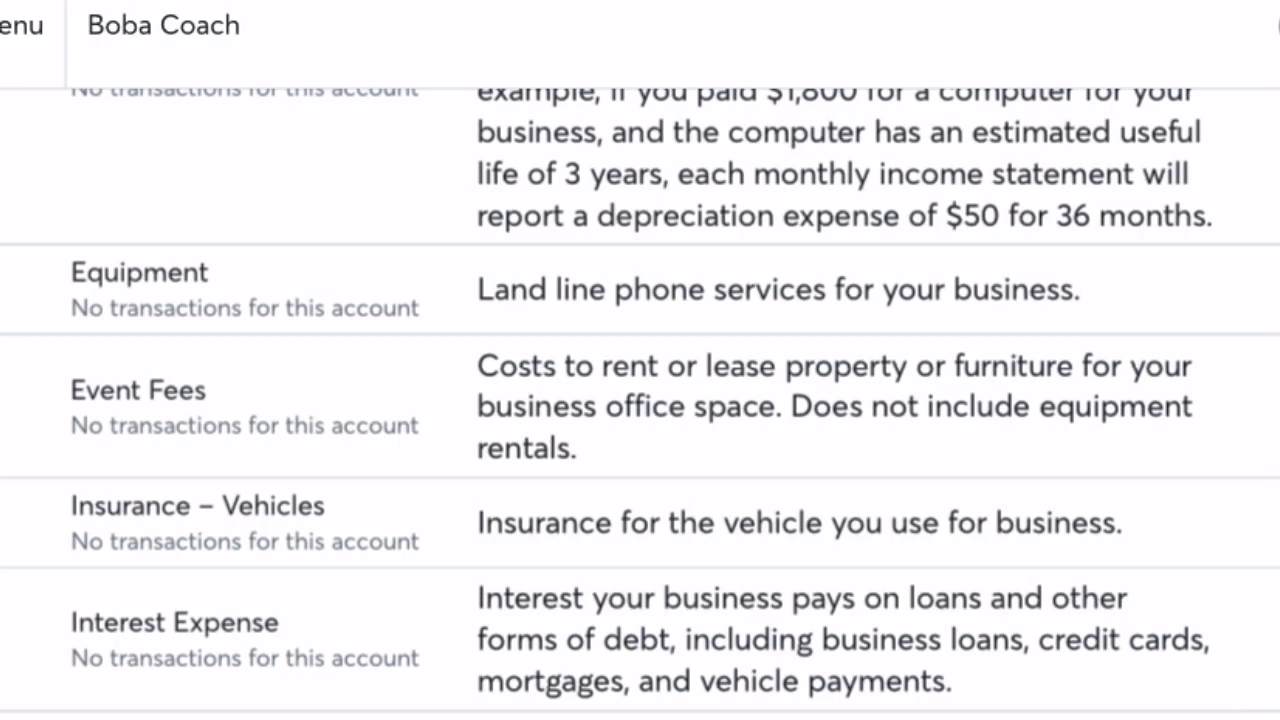
scroll(640, 400, down, 3)
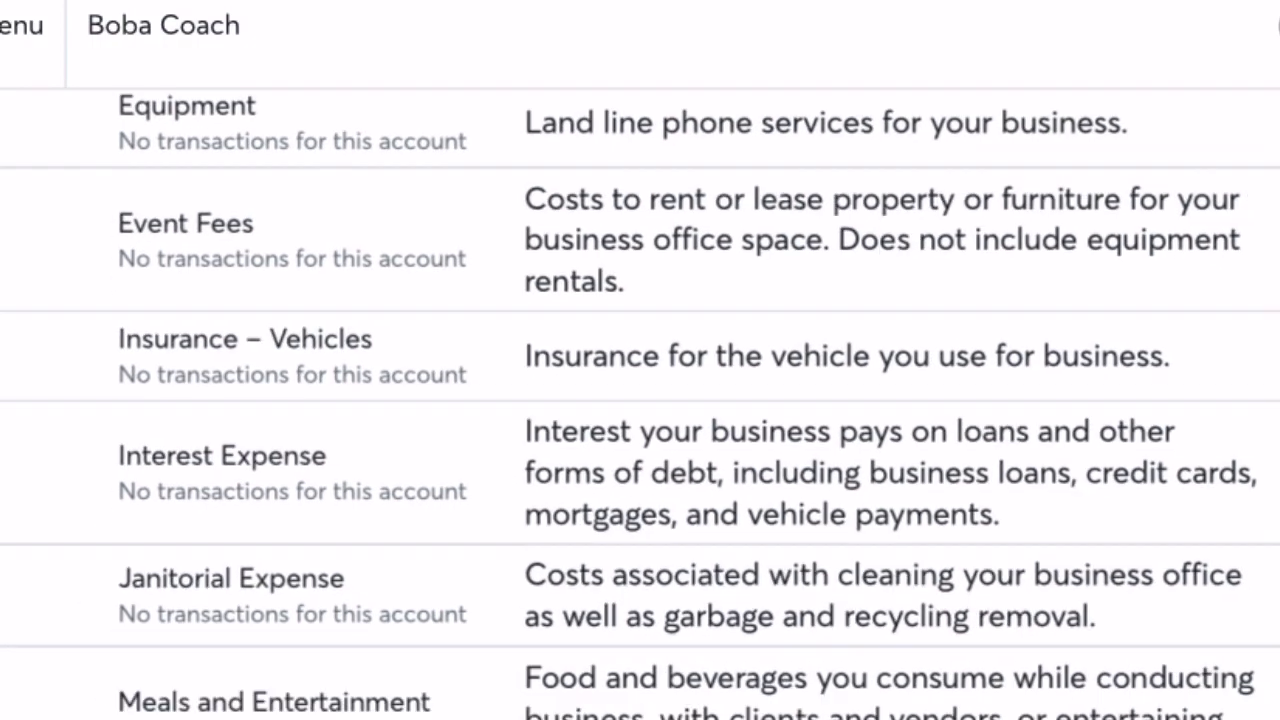
scroll(640, 400, right, 1)
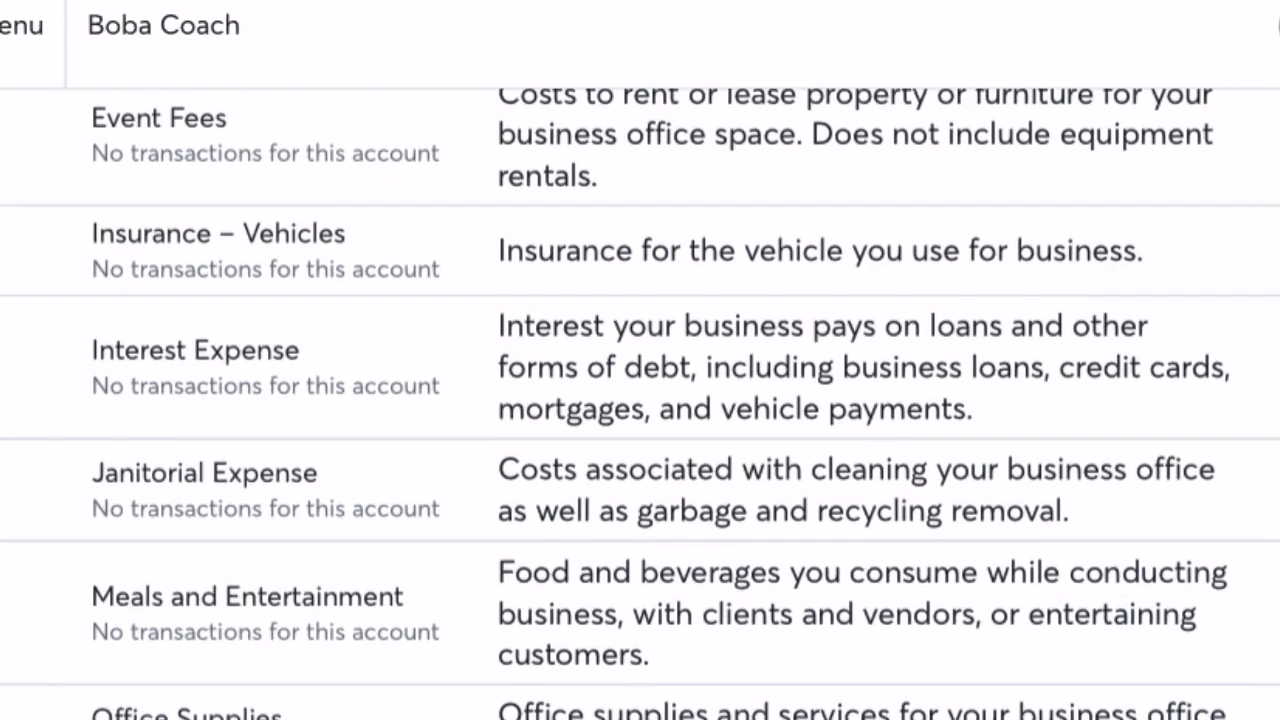
Step: Rename the Computer – Hosting operating expense account as Copy / Print Services and save the account
scroll(640, 400, up, 1)
scroll(640, 400, up, 10)
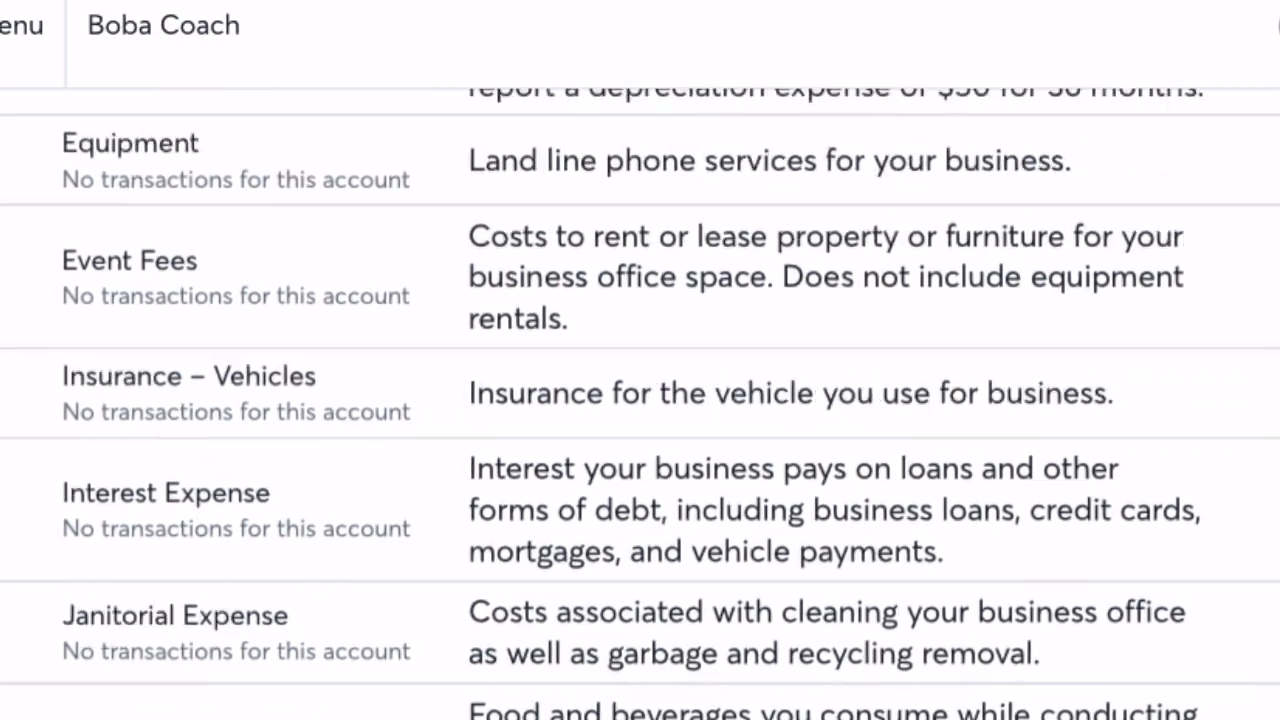
scroll(640, 400, up, 7)
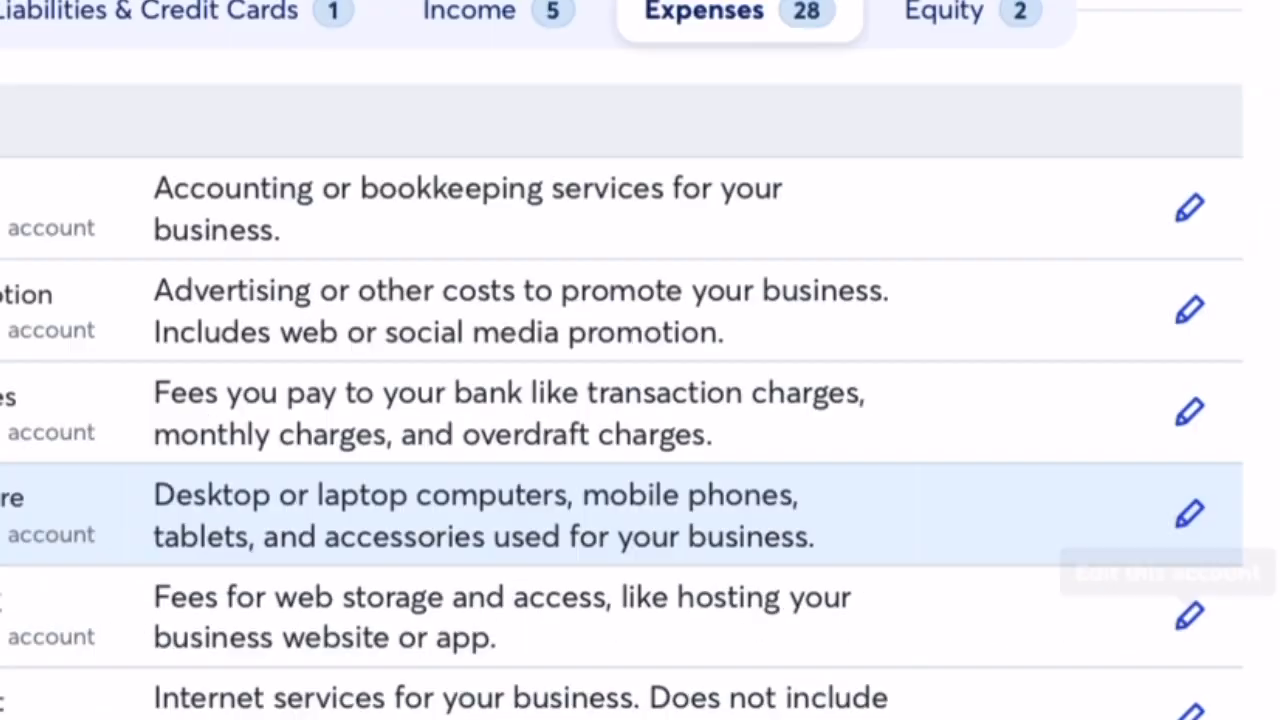
click(1186, 612)
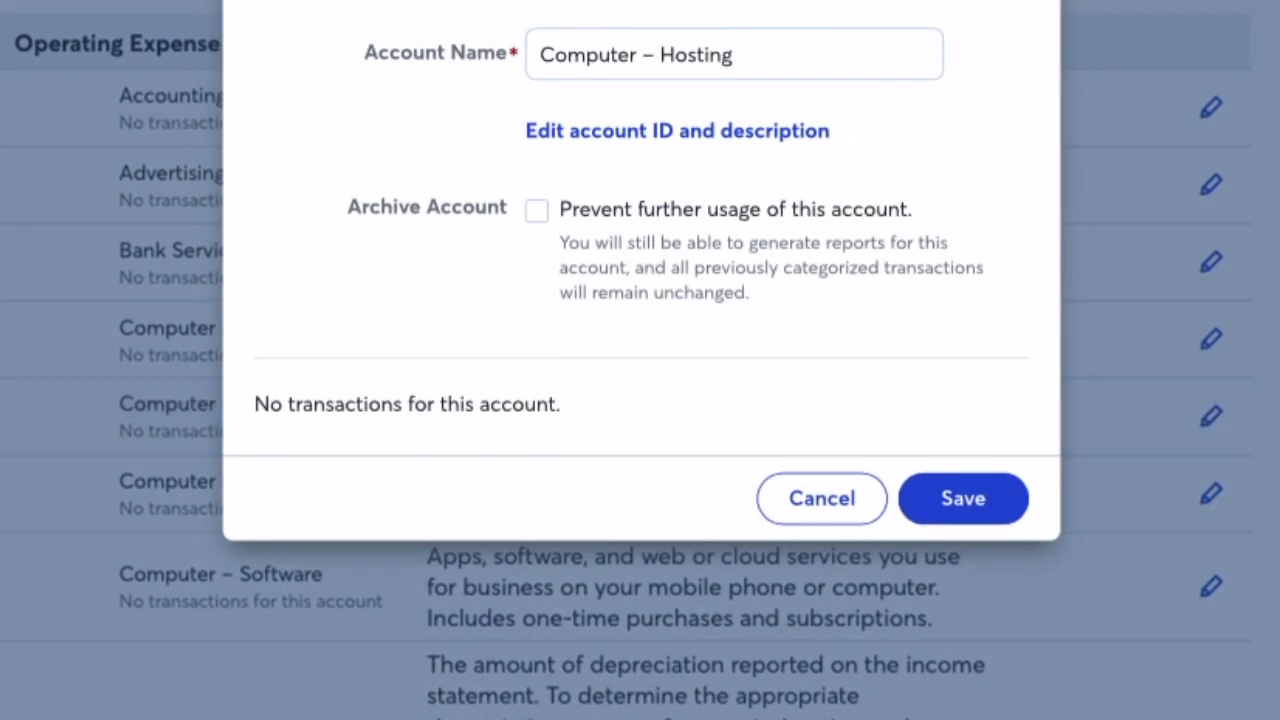
click(585, 55)
triple_click(585, 55)
text(C)
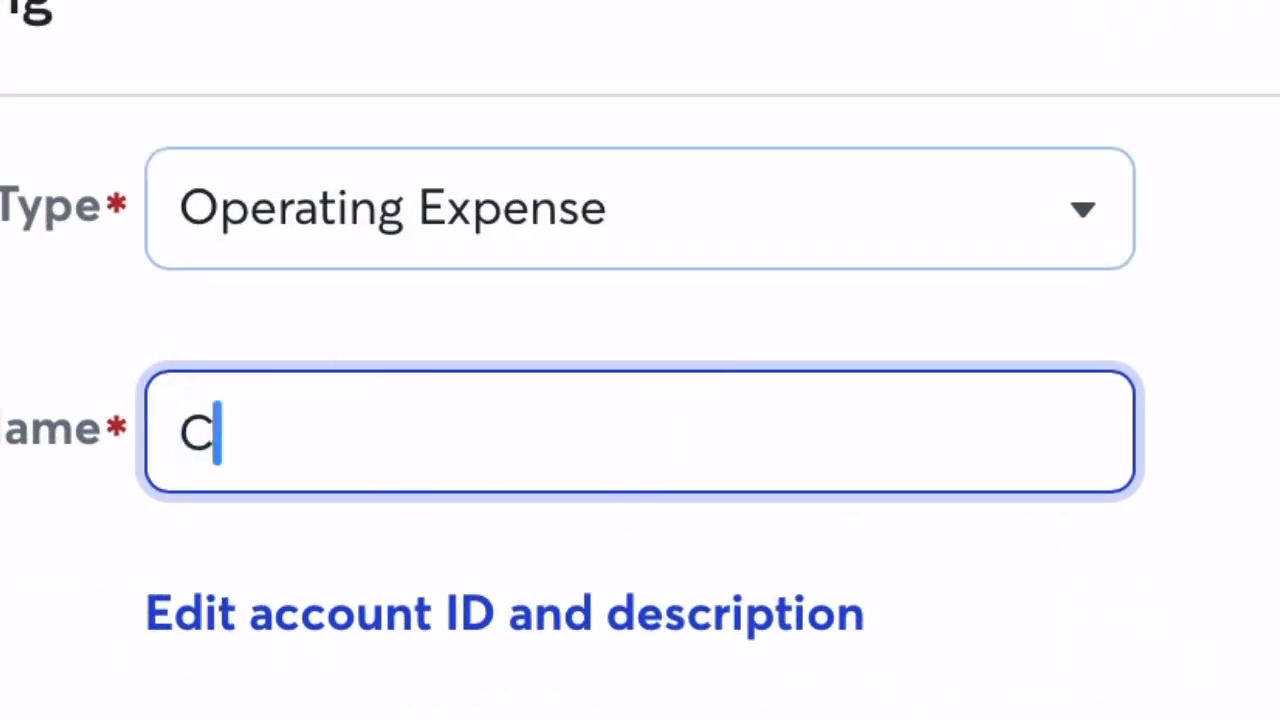
text(opy / )
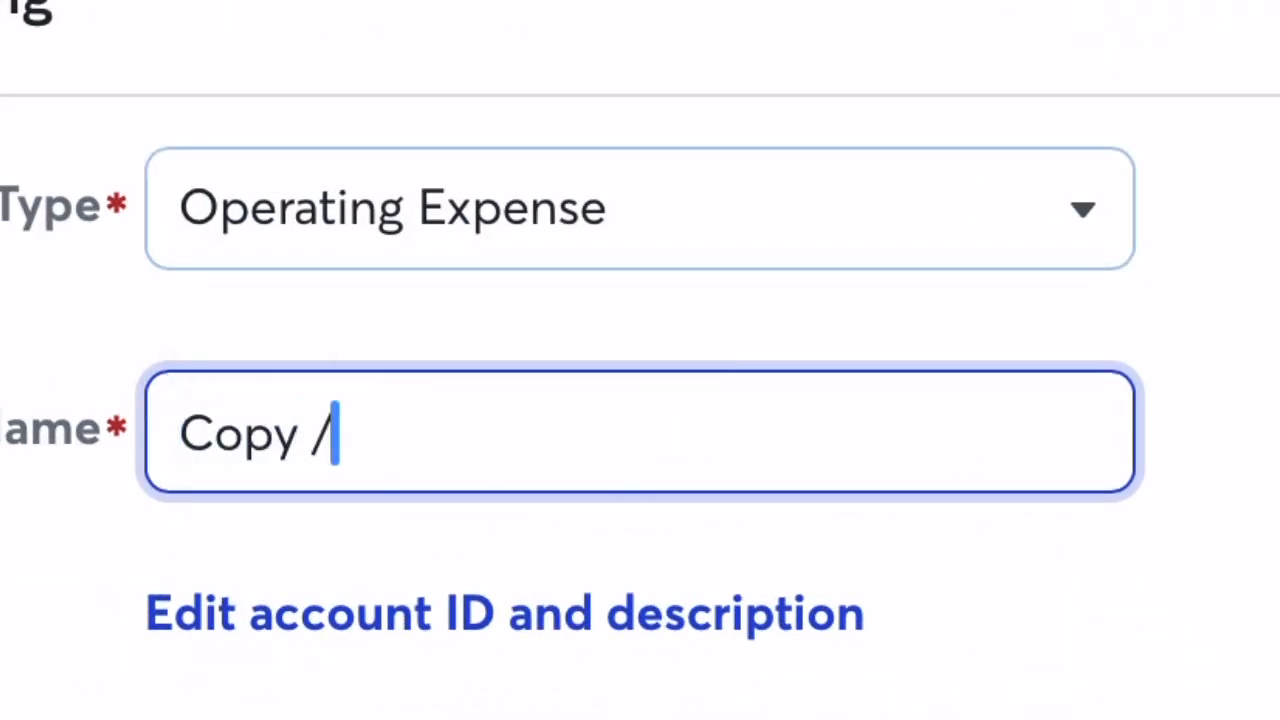
text(Pr)
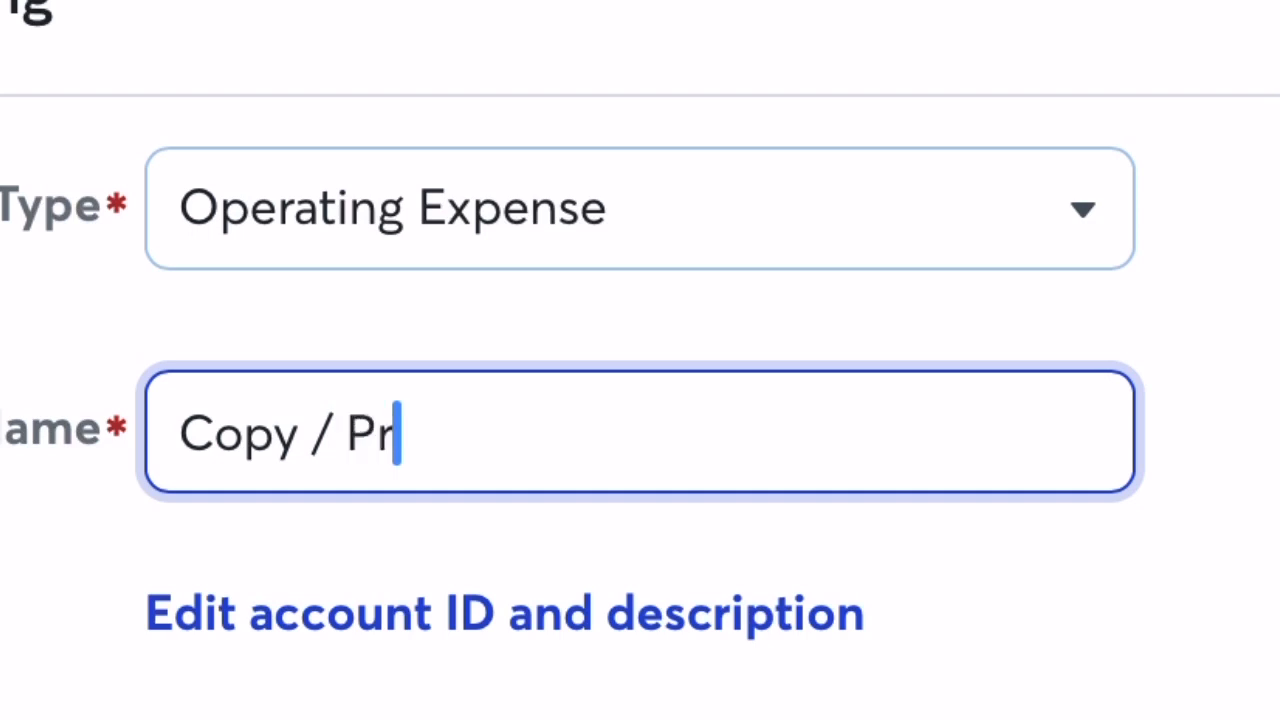
text(int Services)
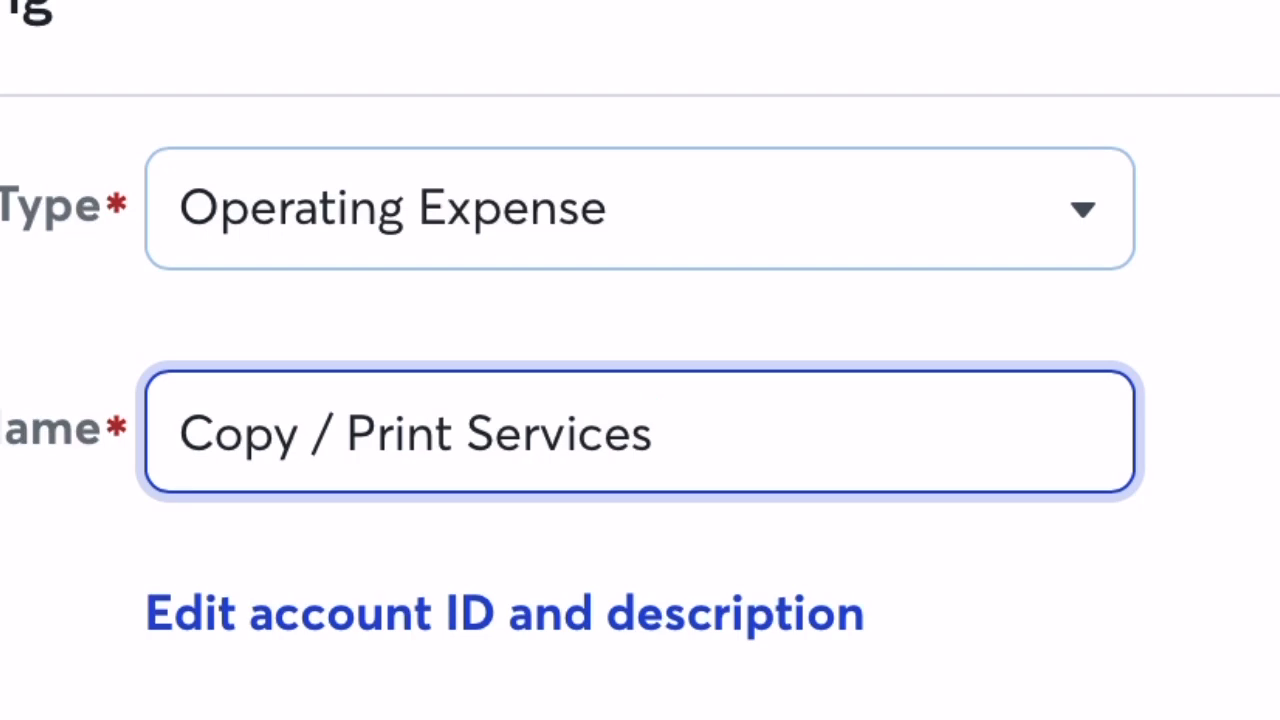
key(Tab)
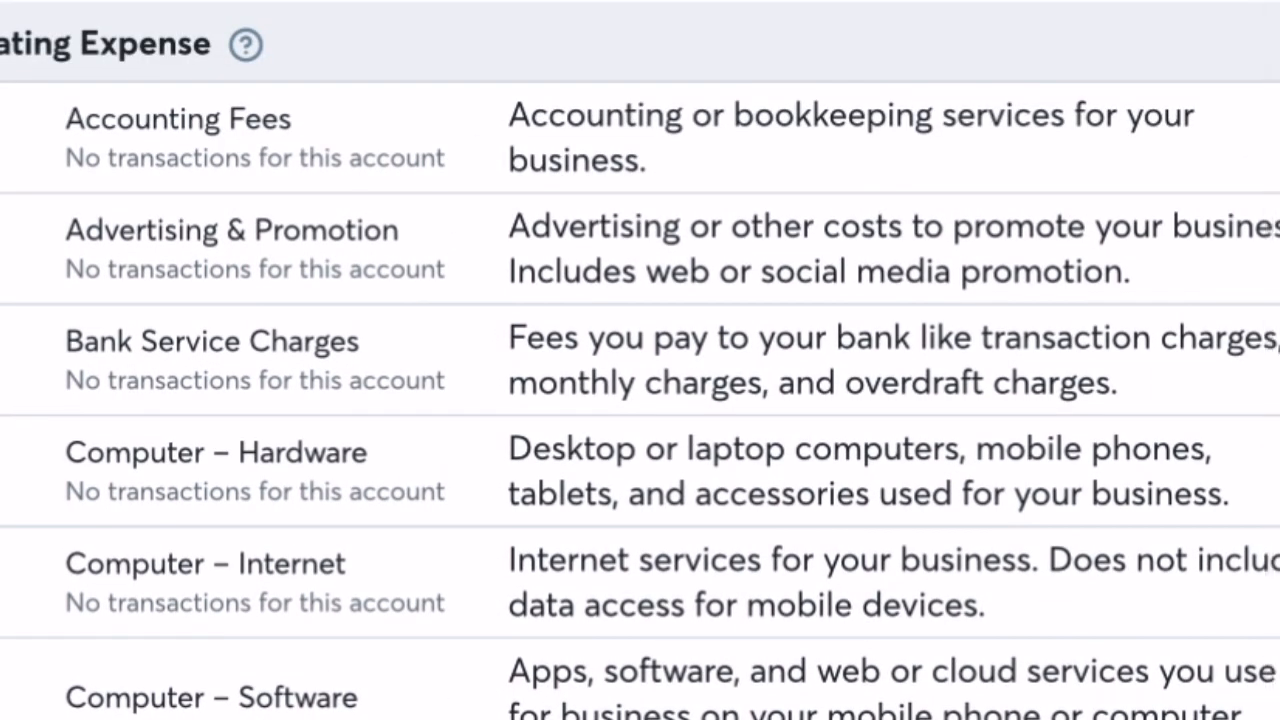
Step: Review the operating expense accounts and descriptions from Accounting Fees to Professional Fees, including the Copy / Print Services entry
scroll(640, 360, down, 12)
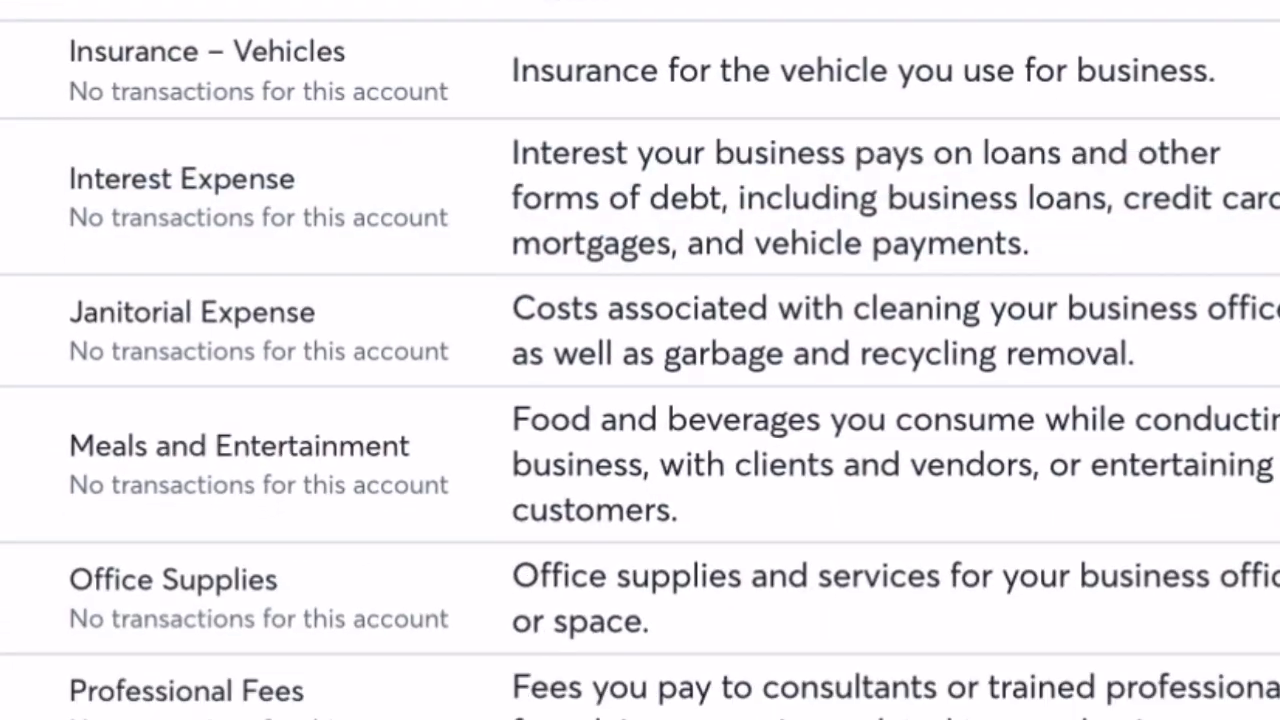
scroll(640, 360, up, 1)
scroll(640, 360, down, 2)
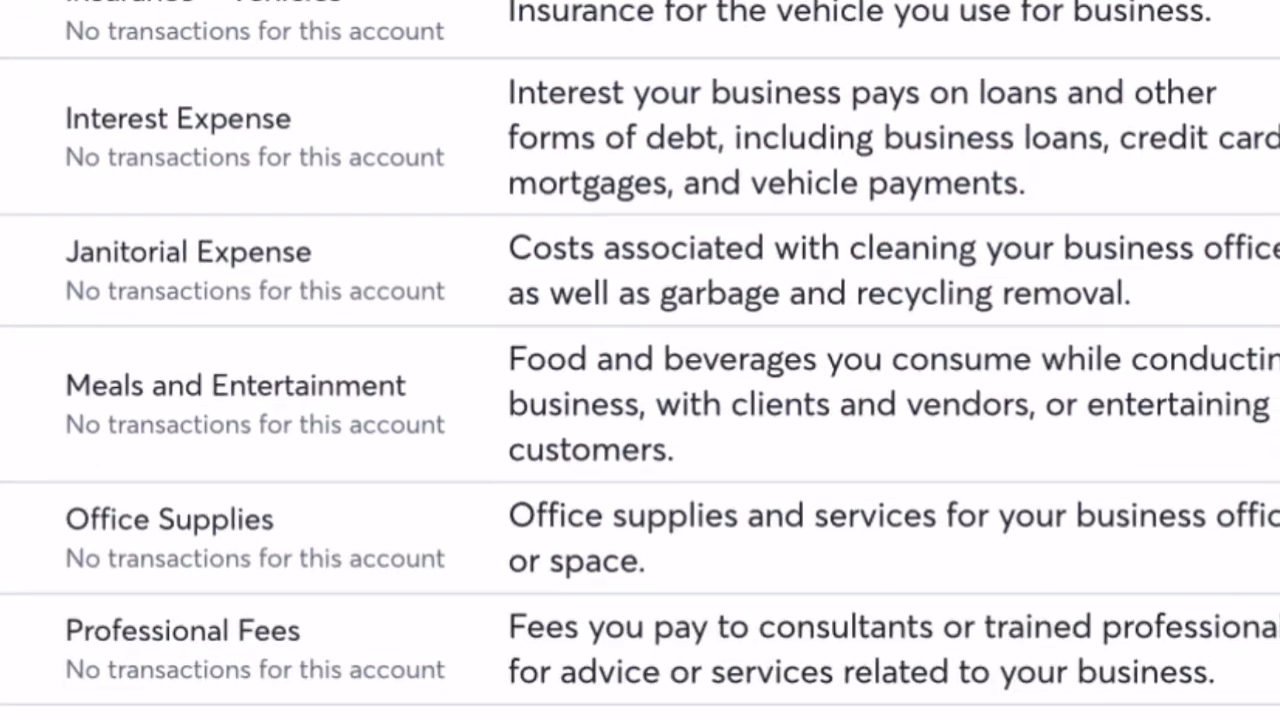
scroll(640, 360, up, 8)
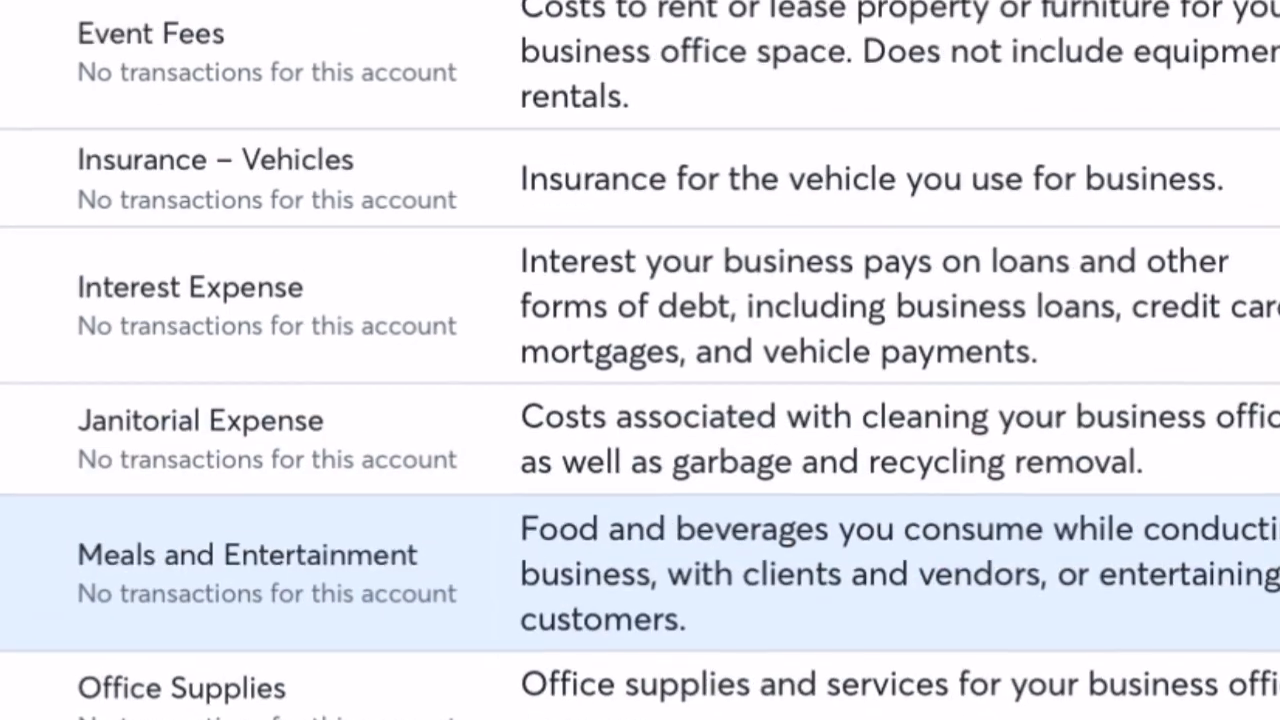
scroll(640, 360, up, 4)
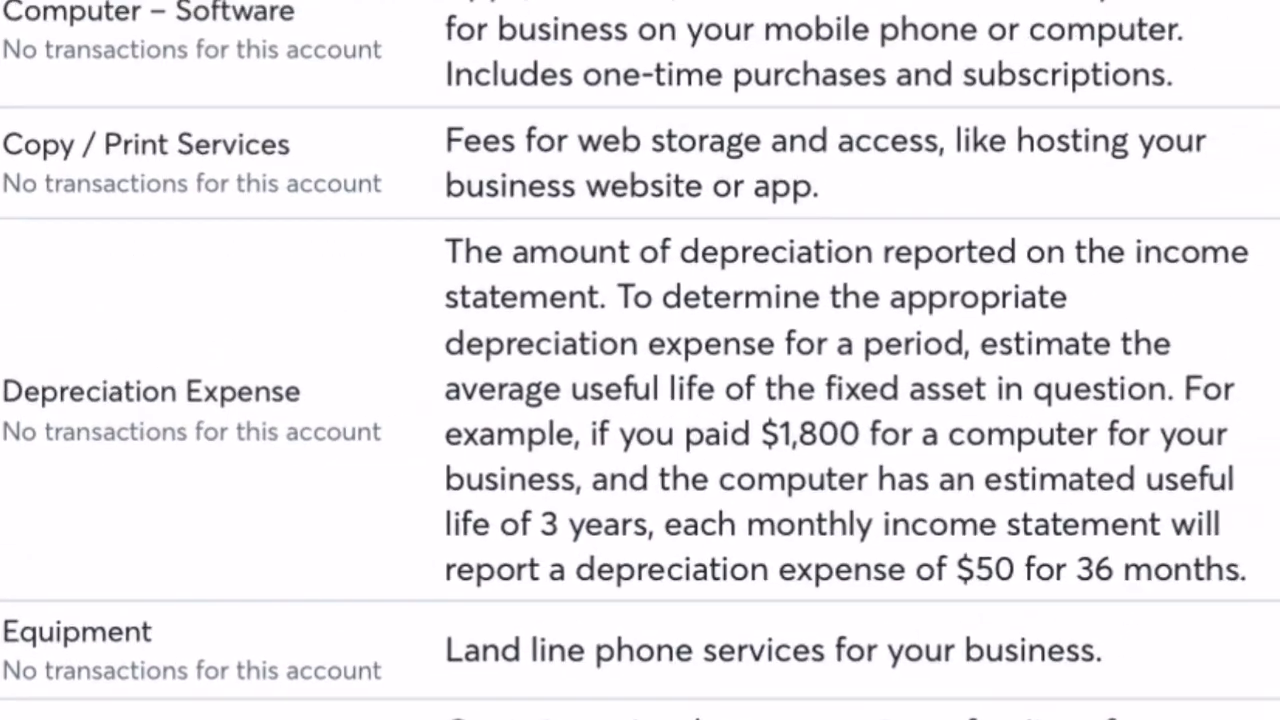
scroll(640, 360, up, 4)
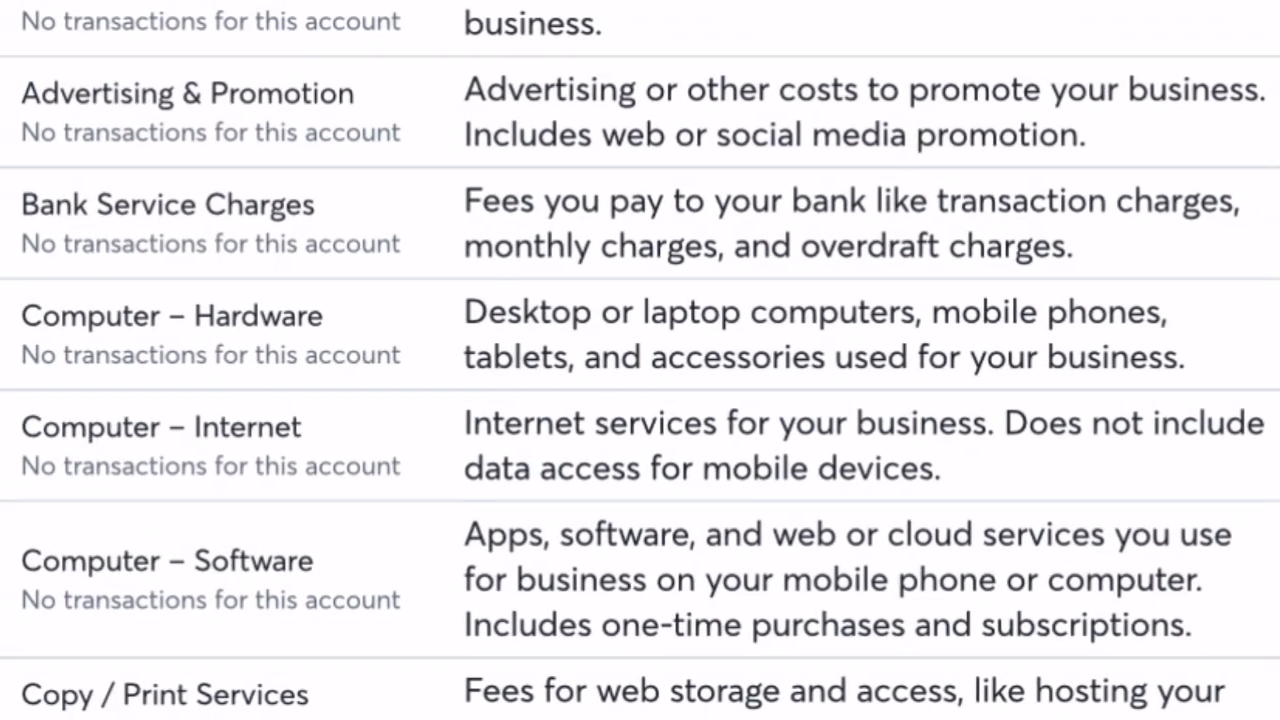
scroll(640, 360, up, 2)
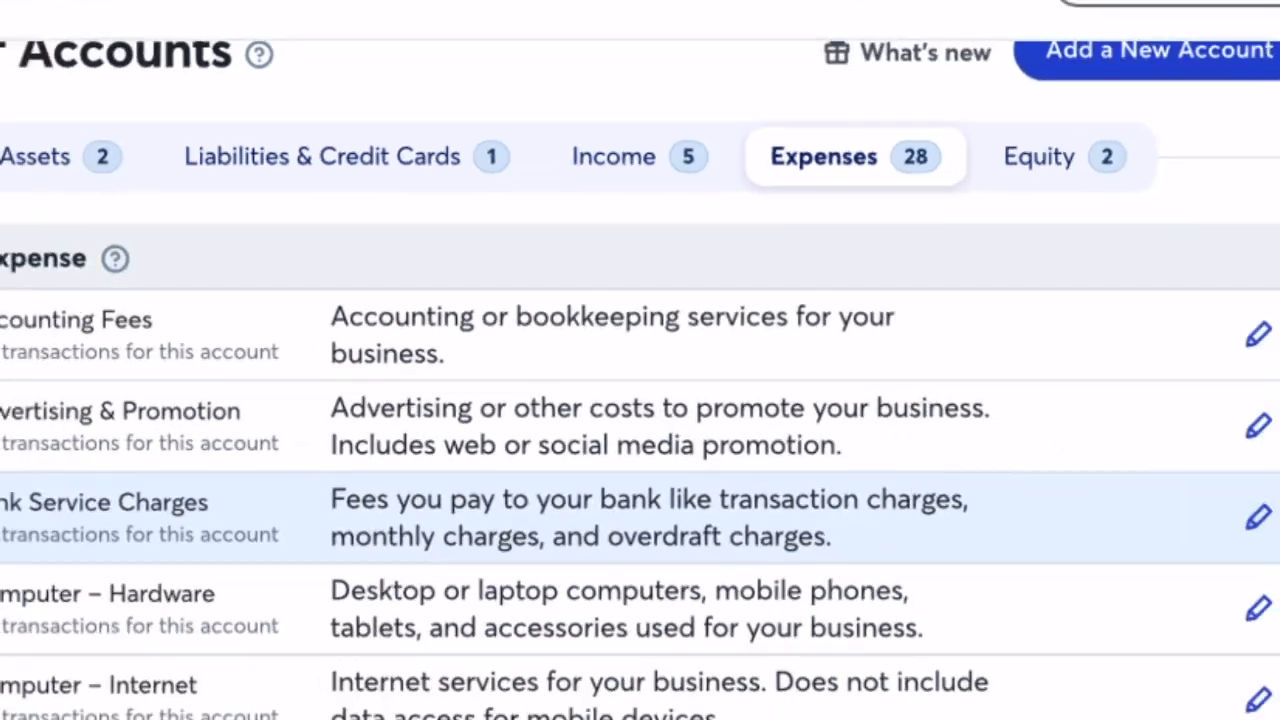
Step: Rename the Computer – Internet operating expense account as Furniture / Fixtures and save the account
scroll(640, 525, down, 2)
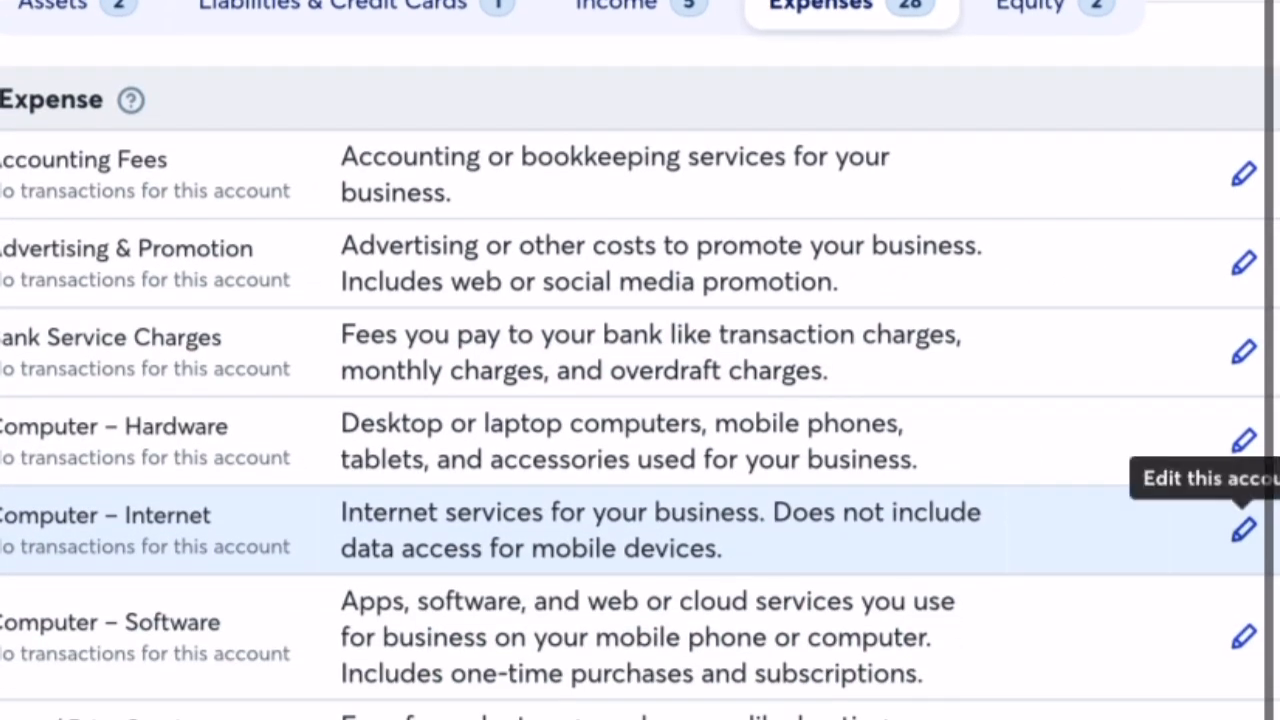
click(1243, 529)
double_click(652, 97)
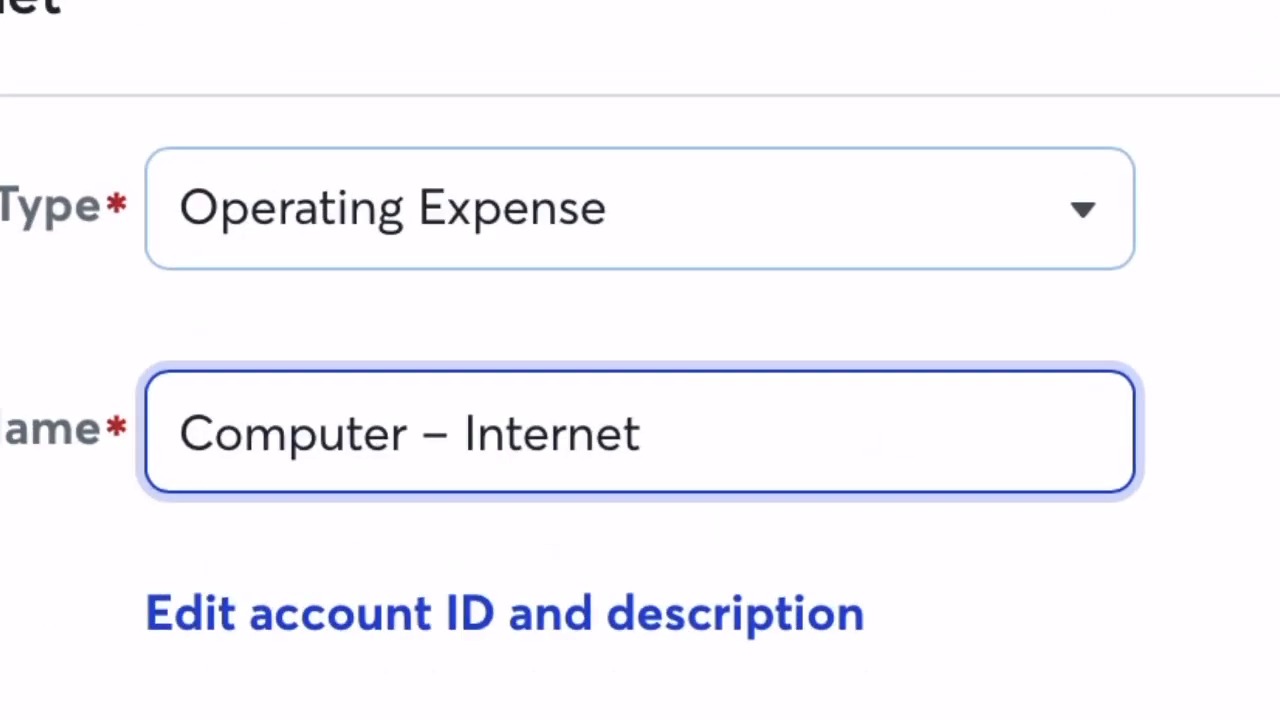
drag(462, 386, 180, 386)
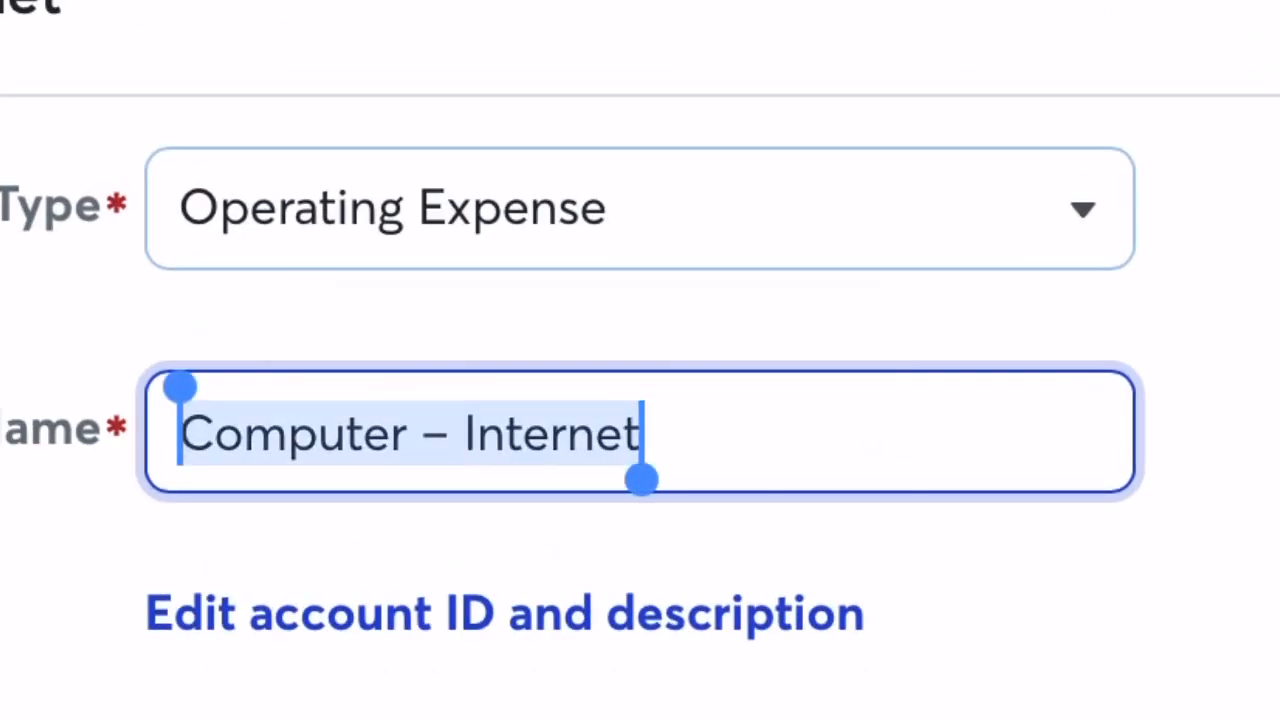
text(Furn)
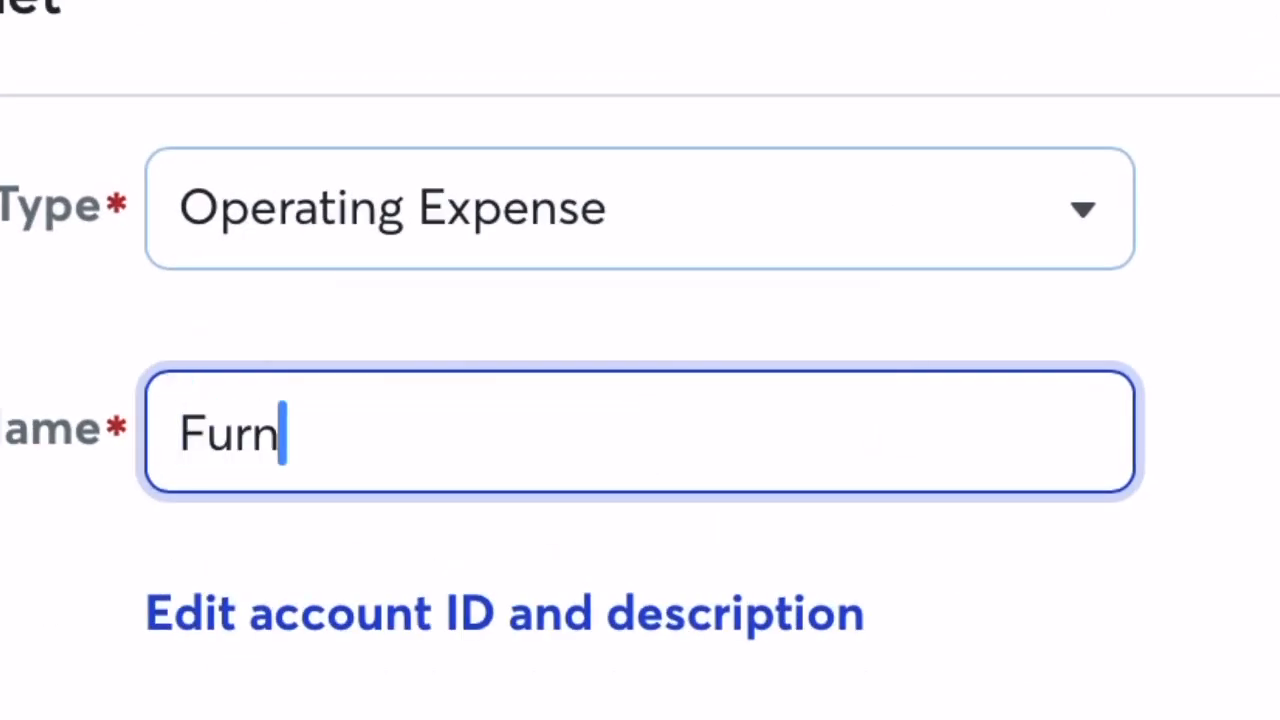
text(iture / )
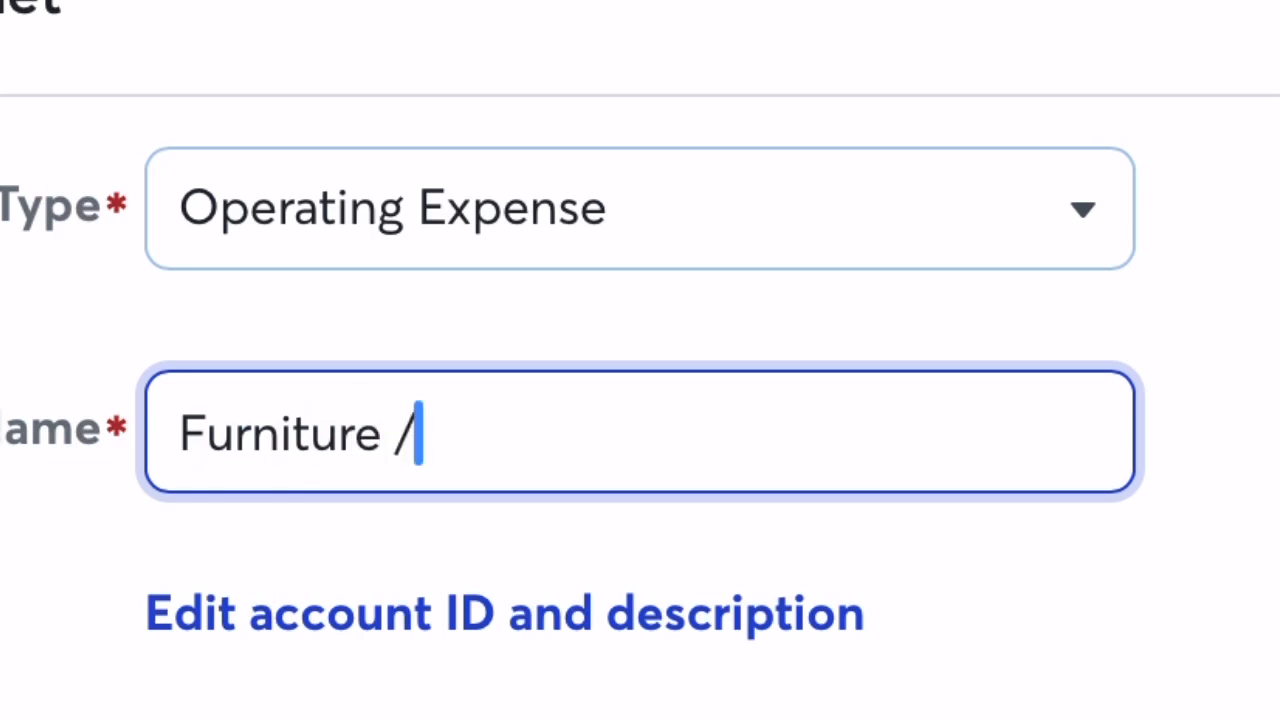
text(Fixtures)
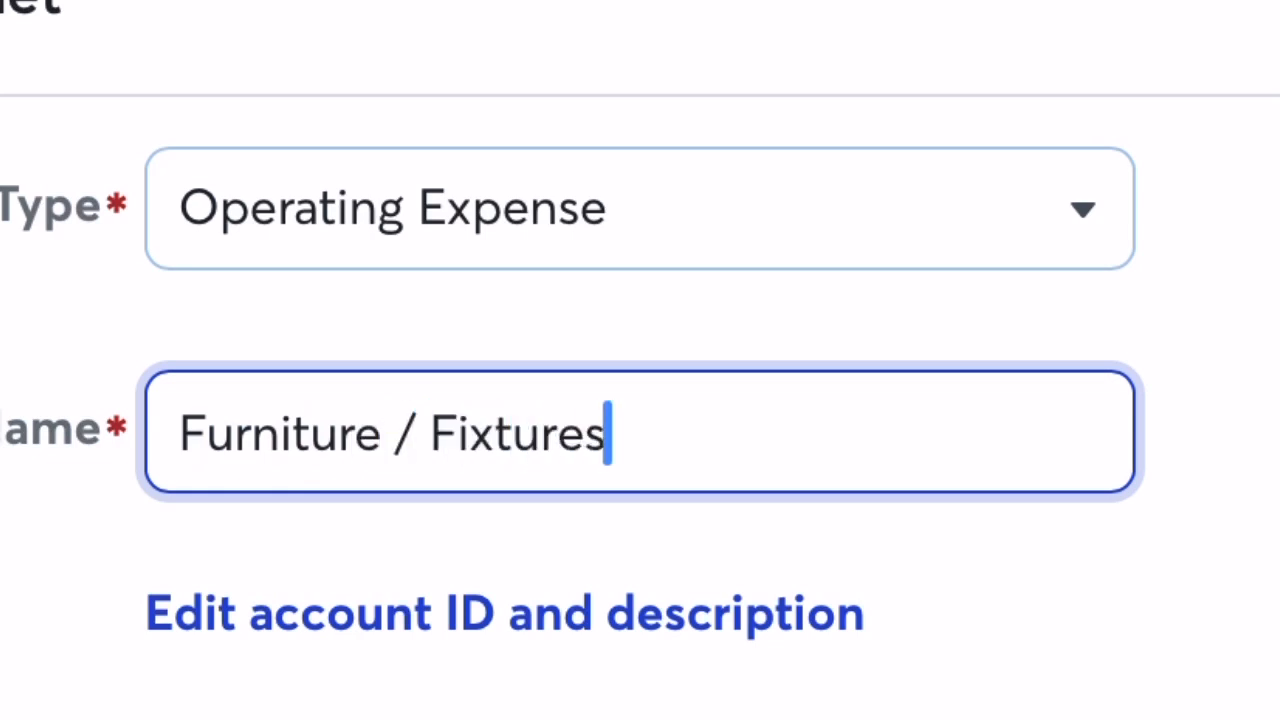
key(Tab)
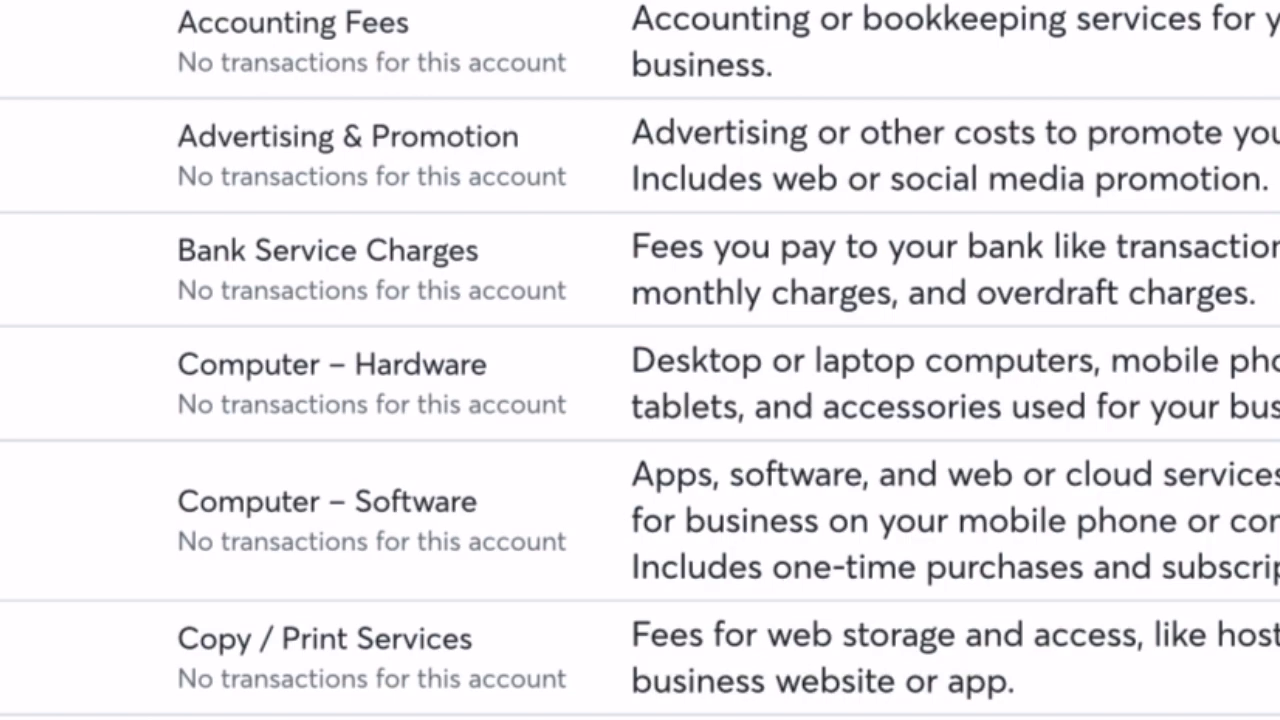
Step: Add a new operating expense account named Licenses and Permits and save it
scroll(640, 360, down, 10)
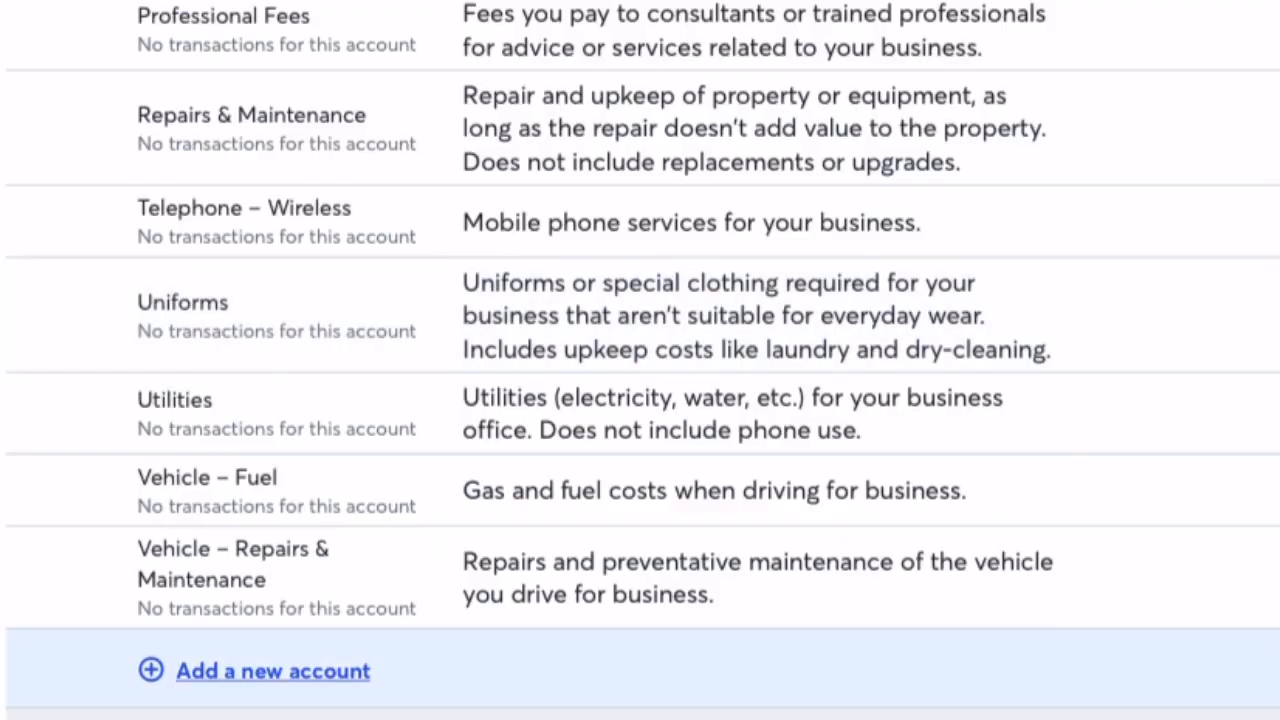
click(273, 671)
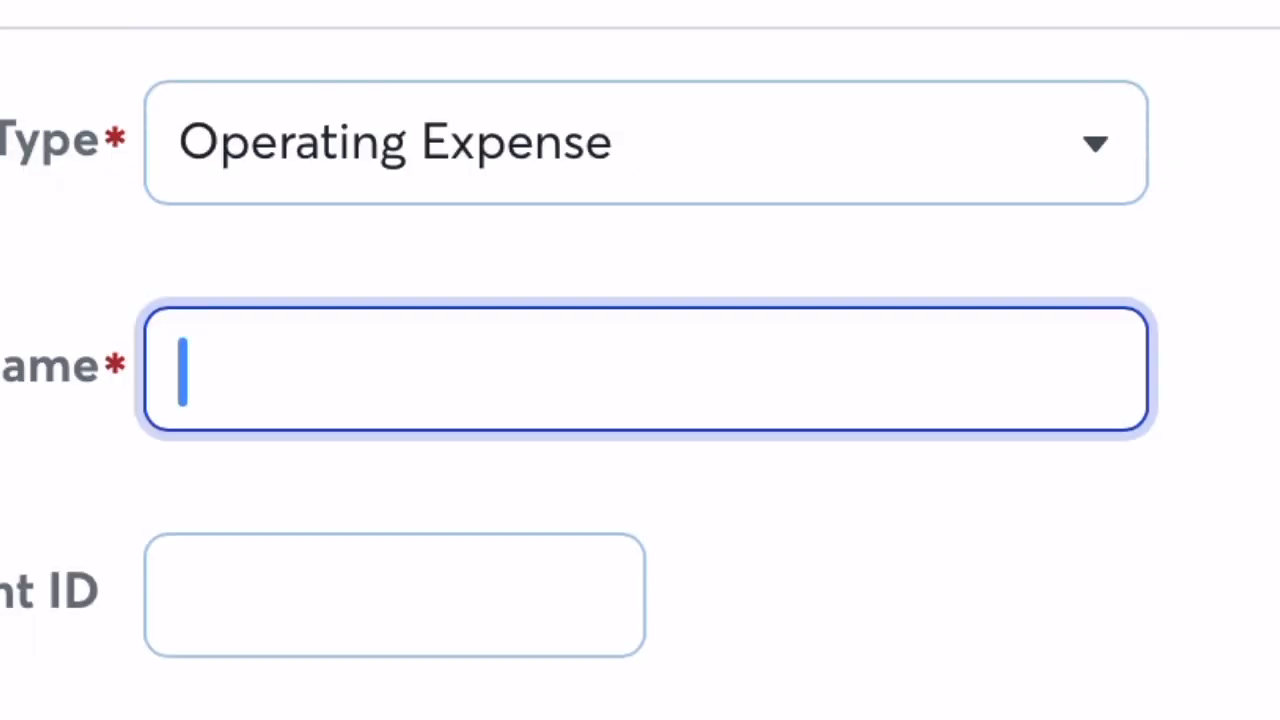
text(Li)
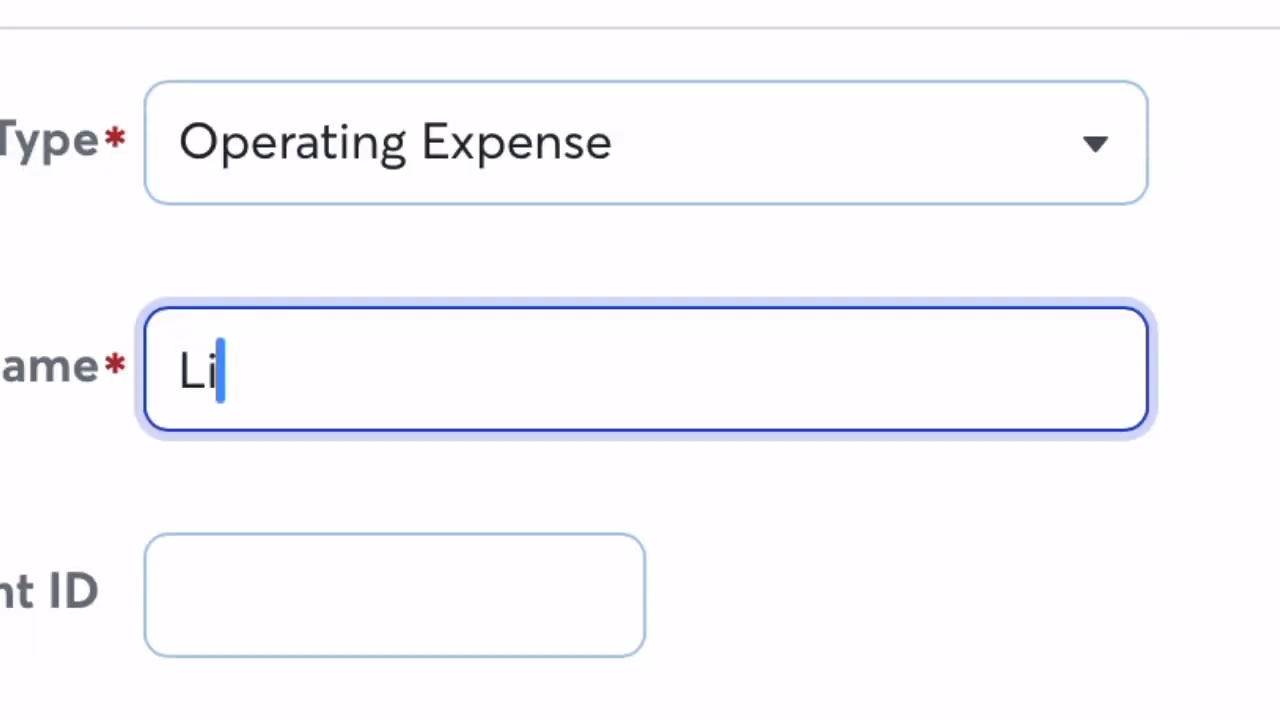
text(censes -)
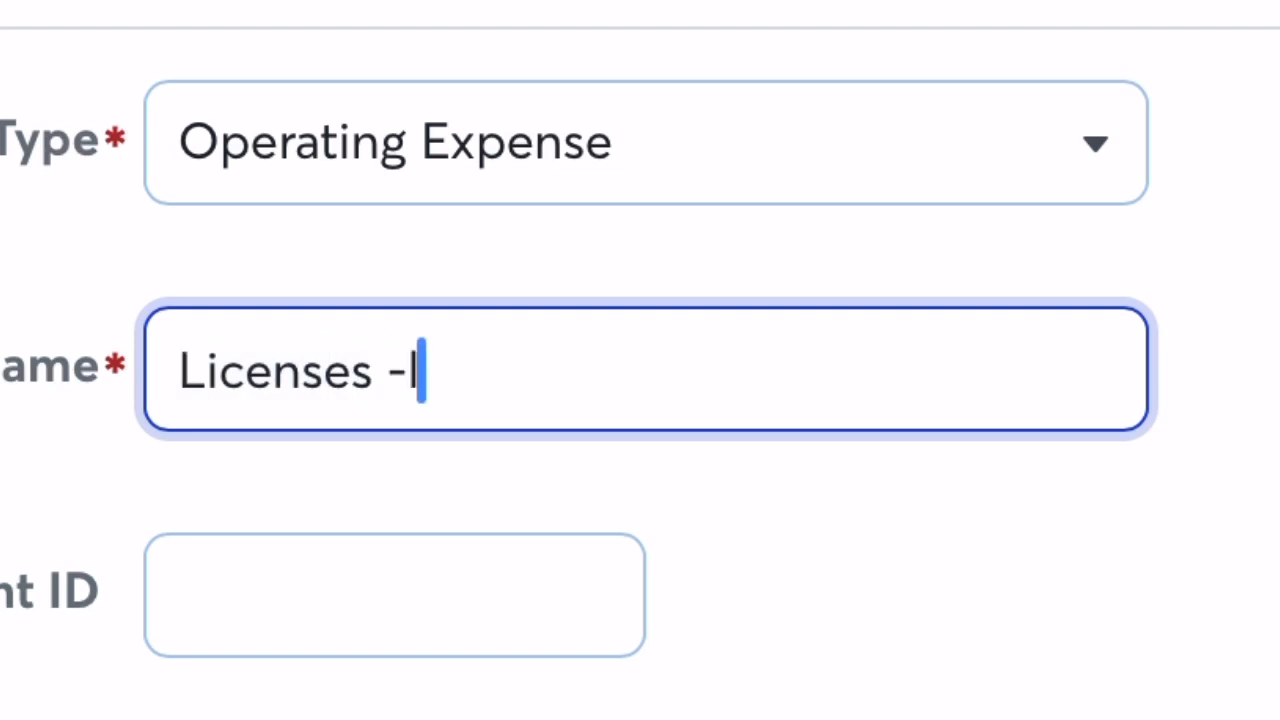
key(BackSpace)
text(a)
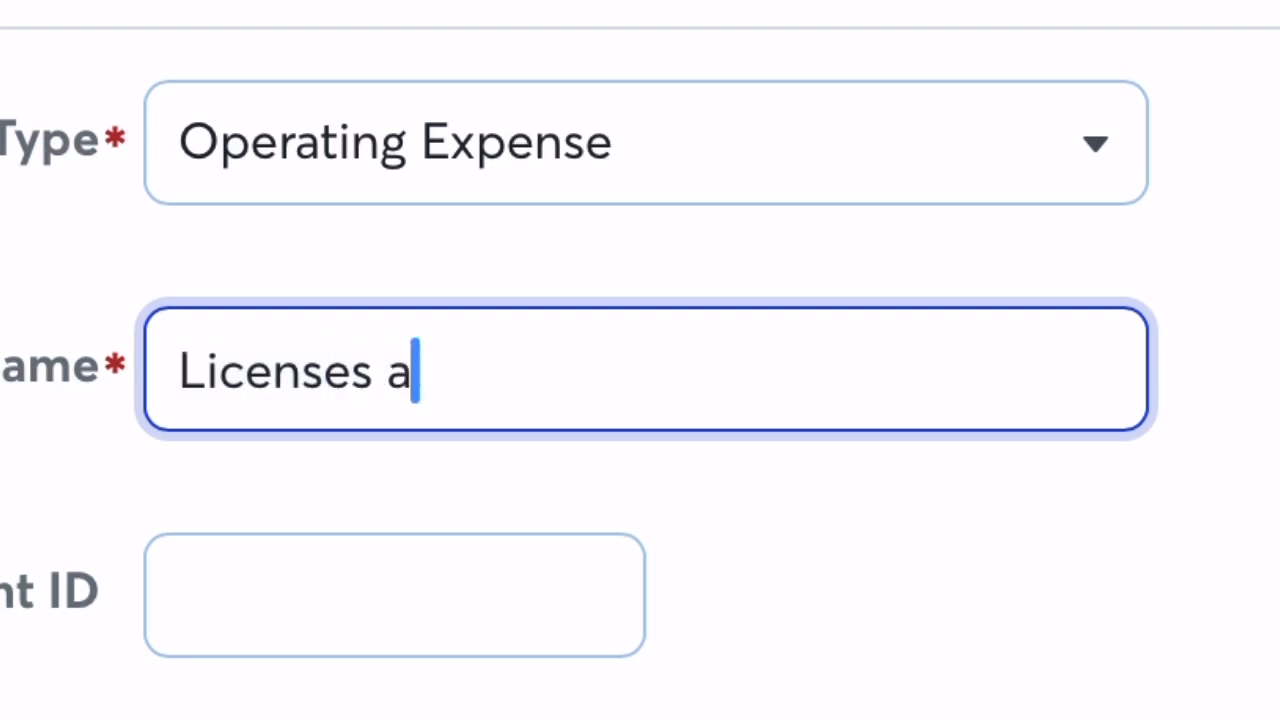
text(nd Permita)
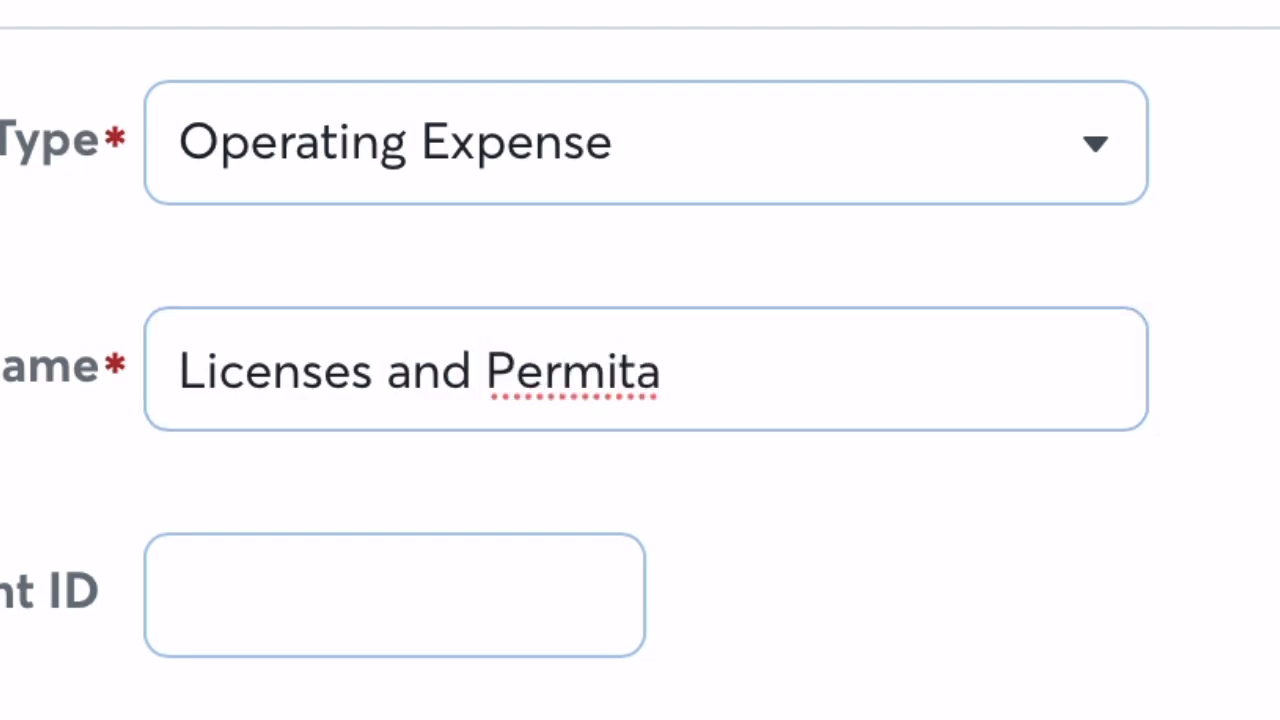
scroll(640, 370, left, 2)
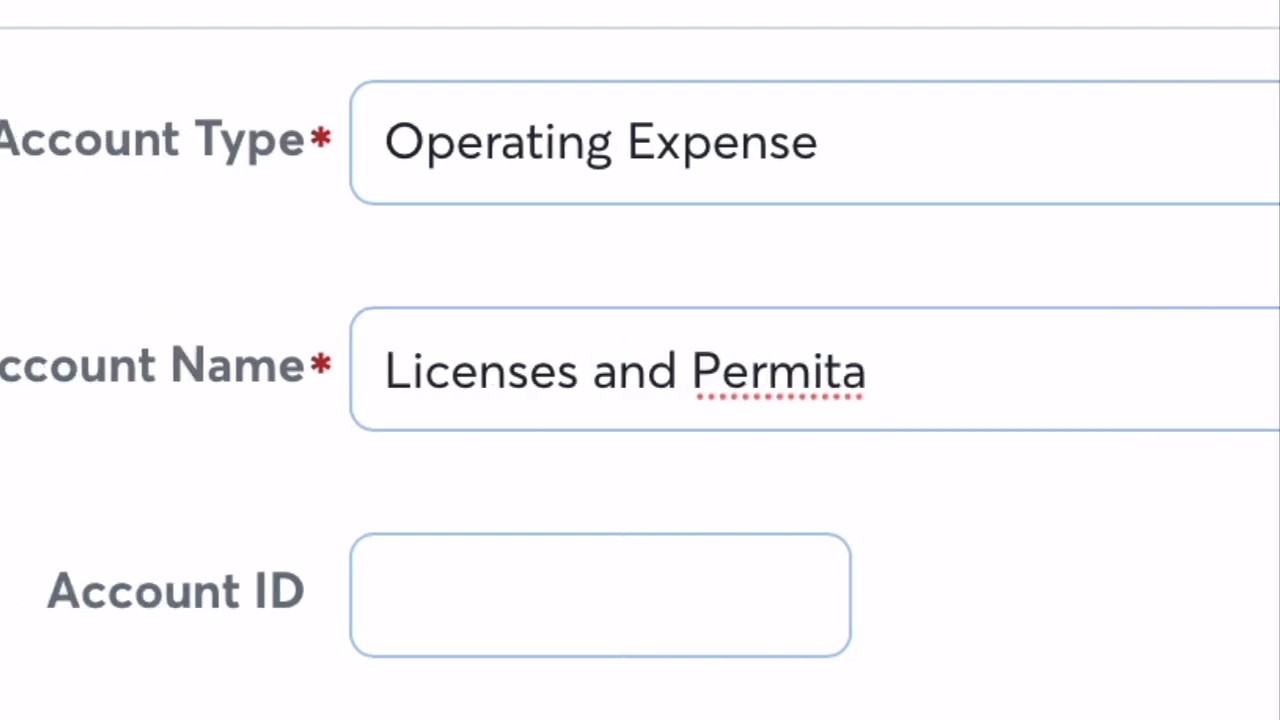
click(680, 370)
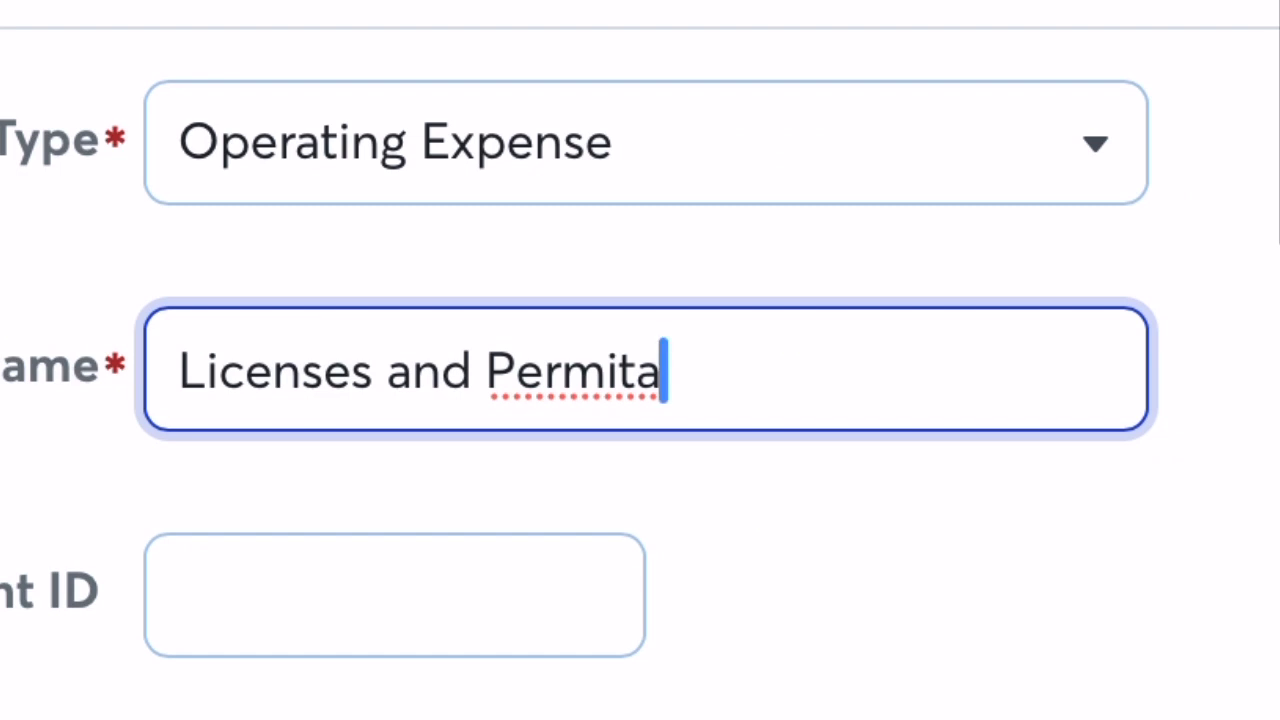
key(BackSpace)
text(s)
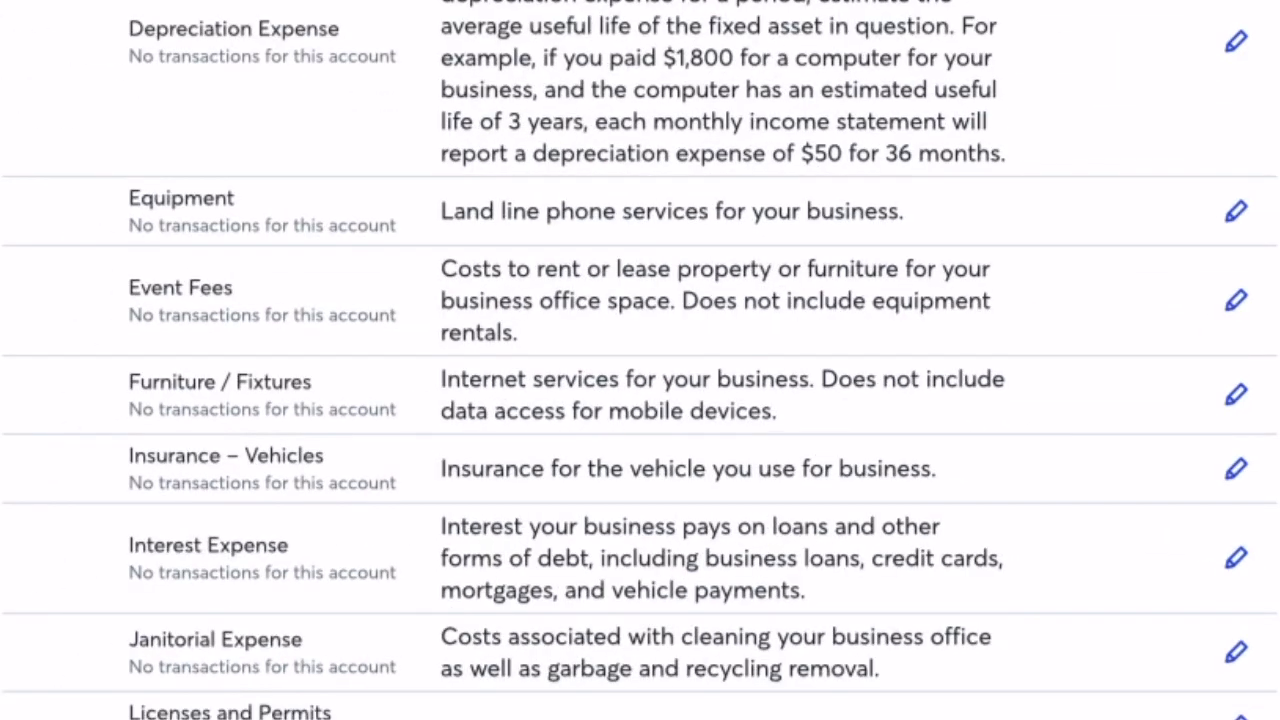
scroll(640, 360, down, 7)
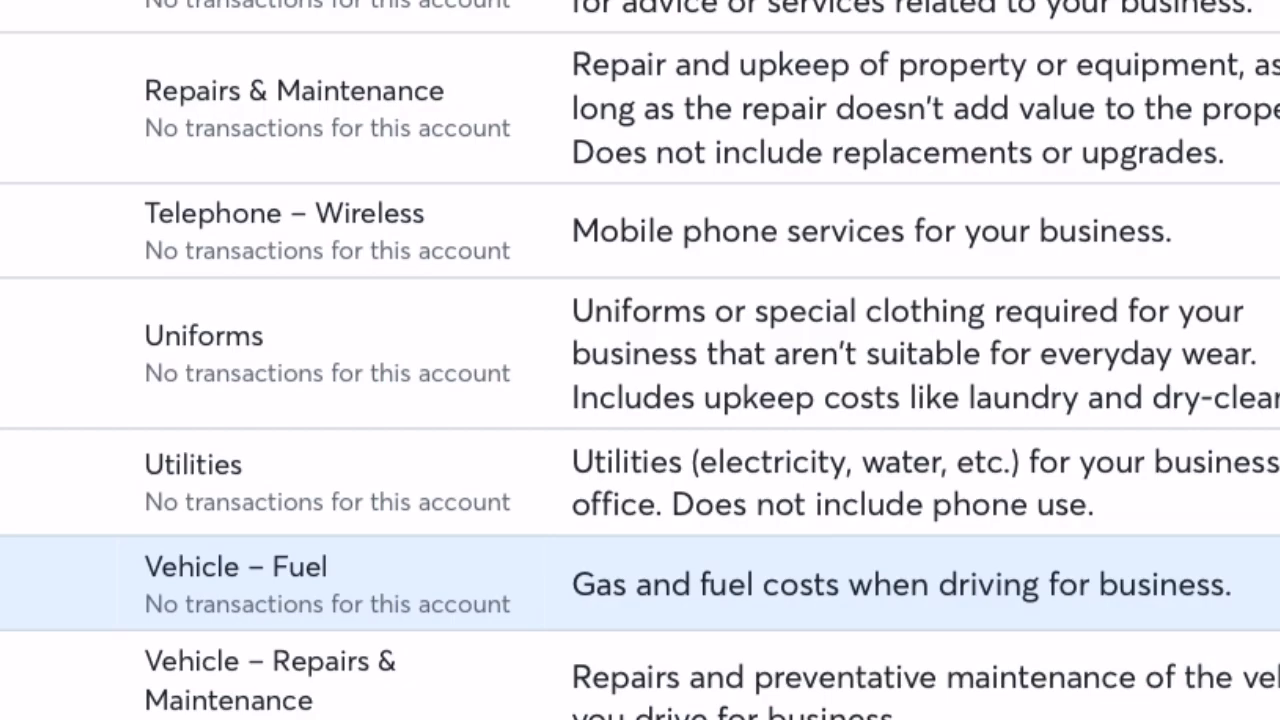
scroll(640, 584, up, 5)
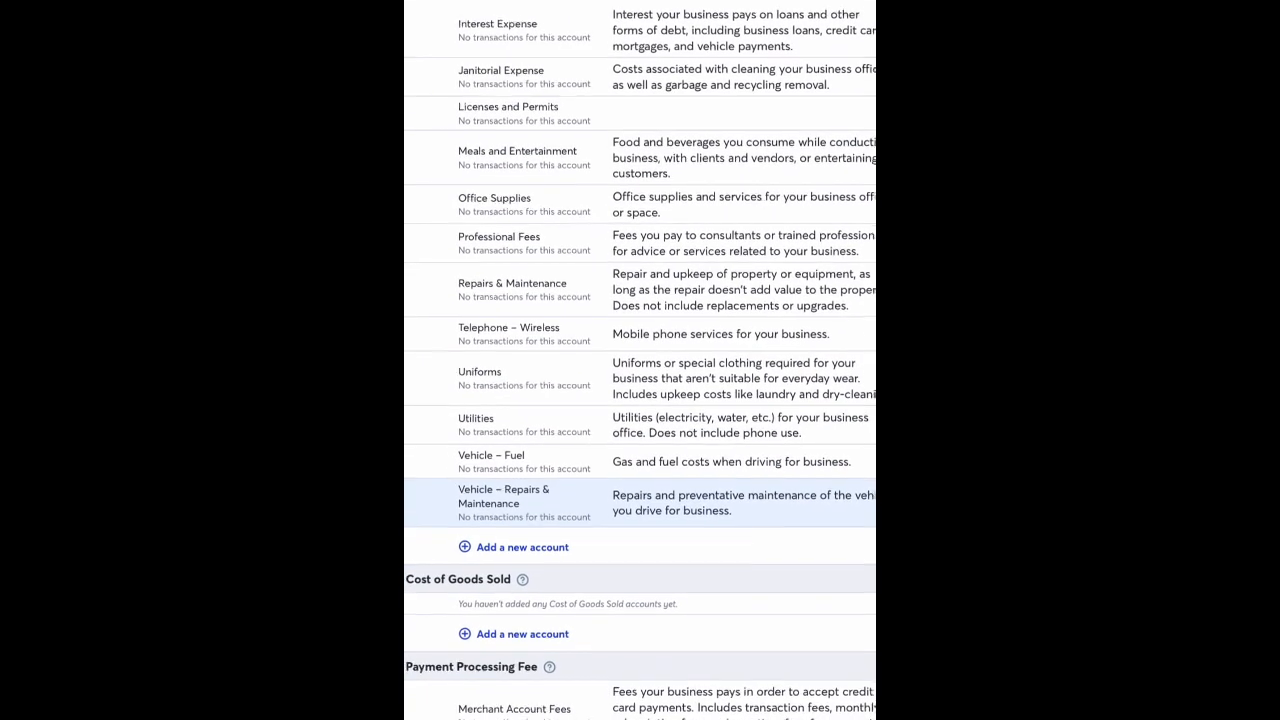
click(523, 627)
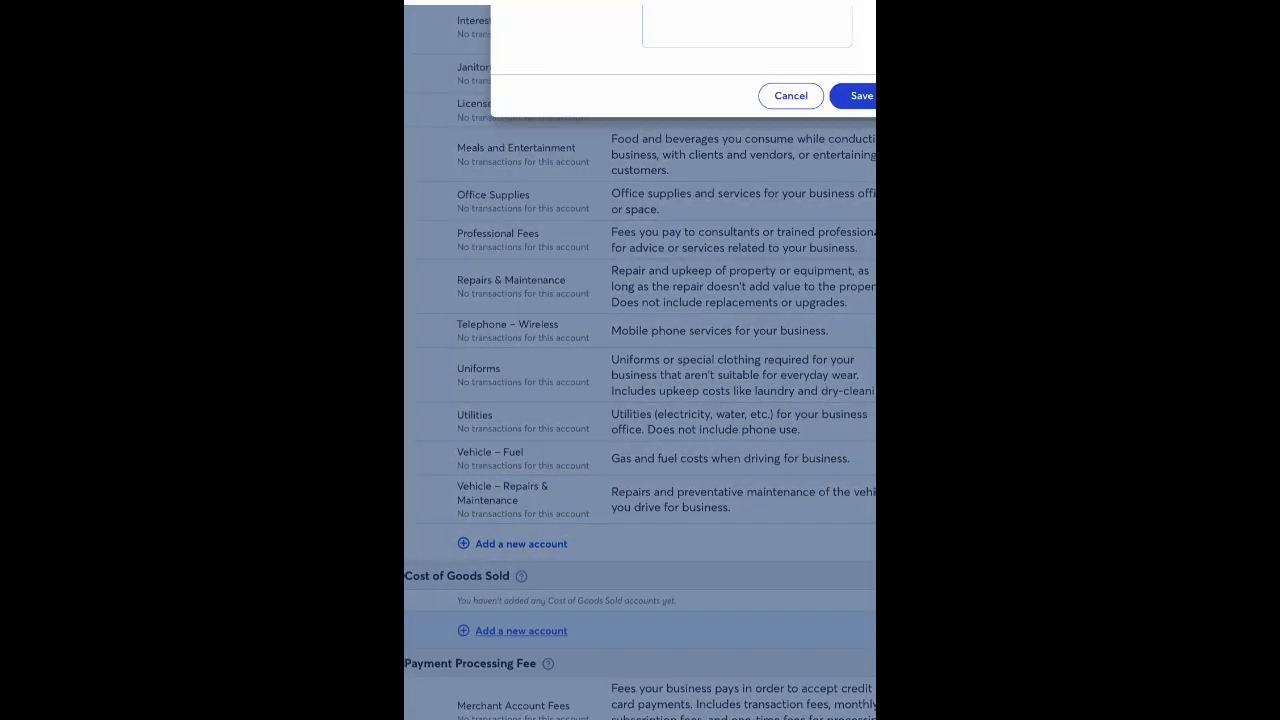
scroll(640, 360, up, 2)
scroll(640, 360, down, 2)
click(791, 100)
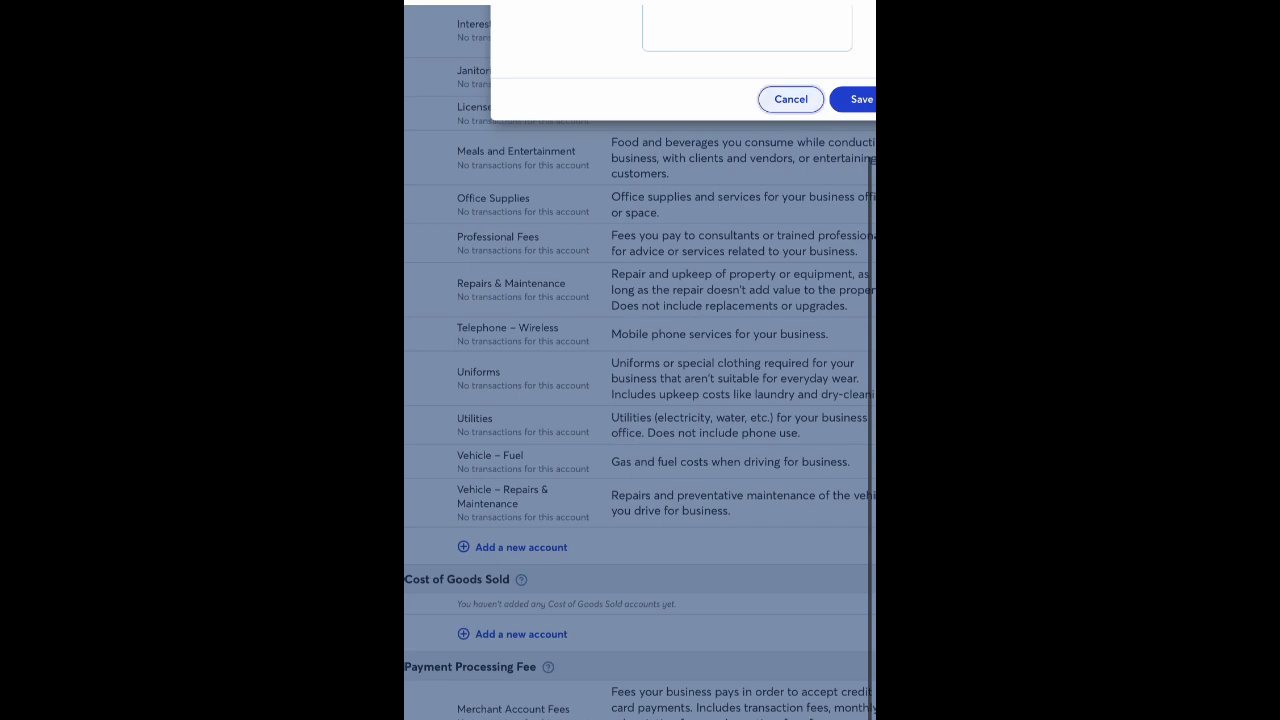
Step: Start a new Cost of Goods Sold account and name it Food Costs
scroll(640, 360, left, 1)
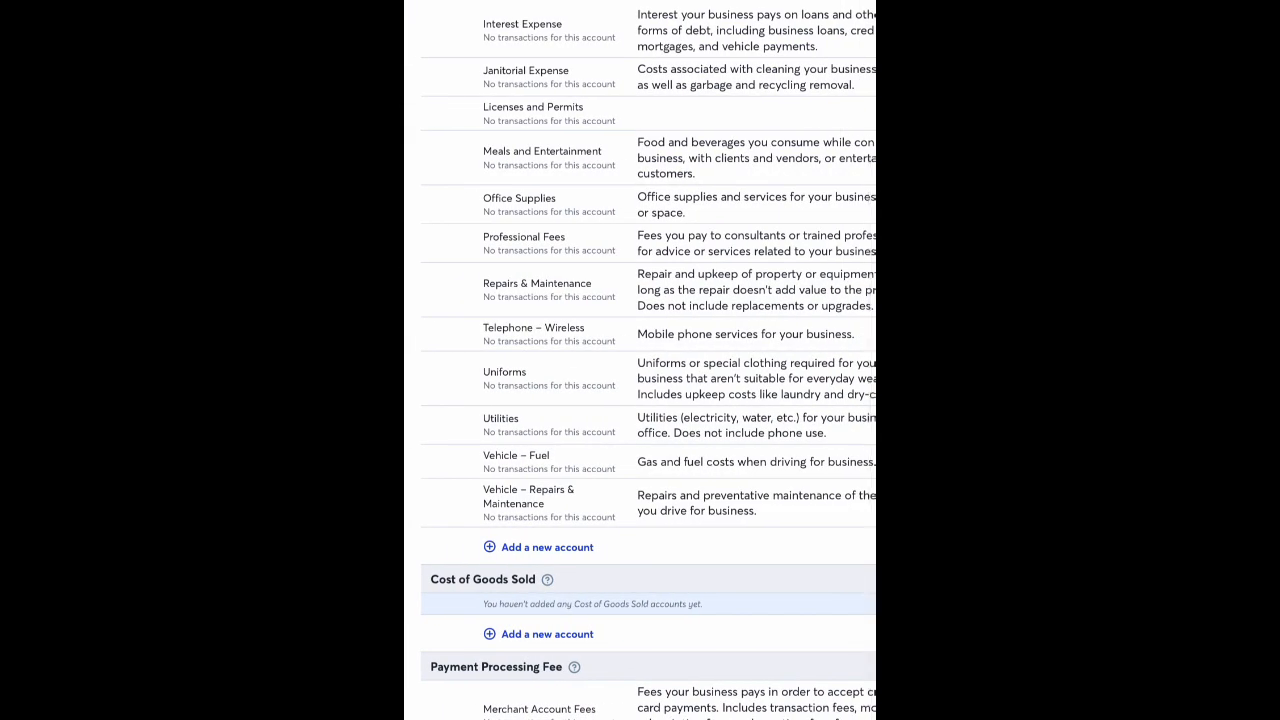
scroll(650, 400, up, 6)
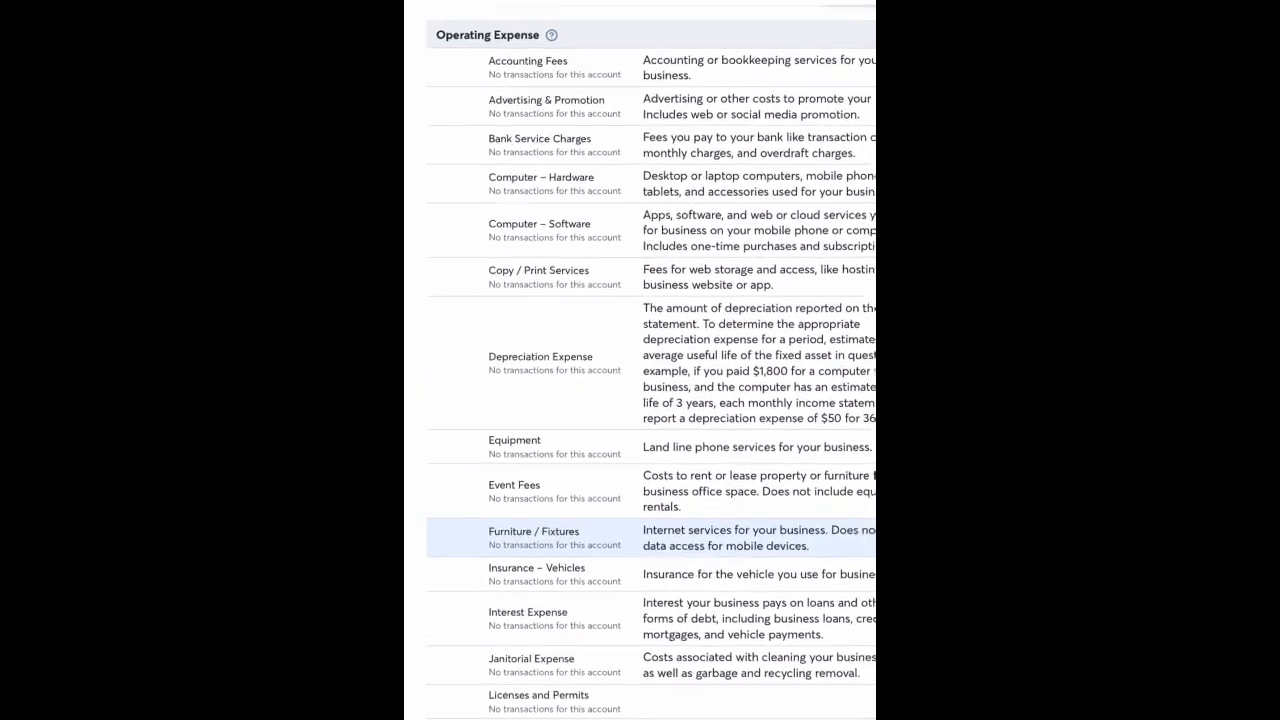
scroll(650, 400, down, 7)
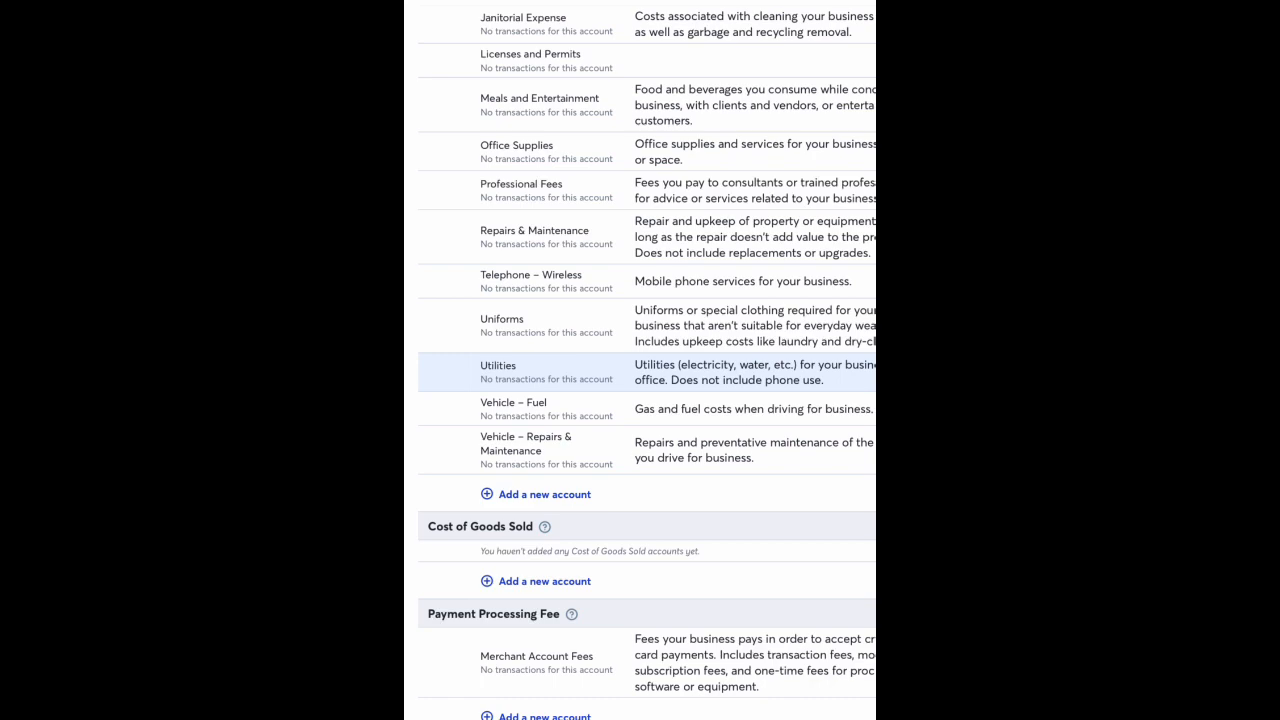
click(544, 581)
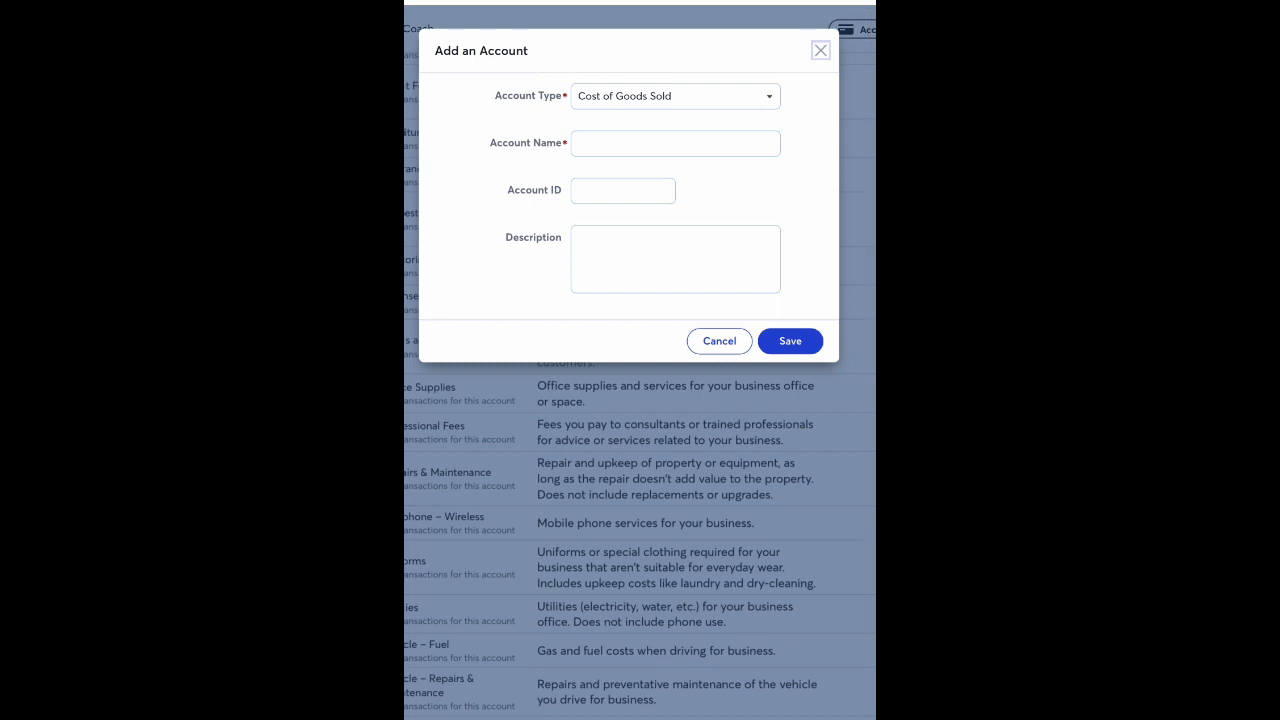
click(675, 144)
text(Foo)
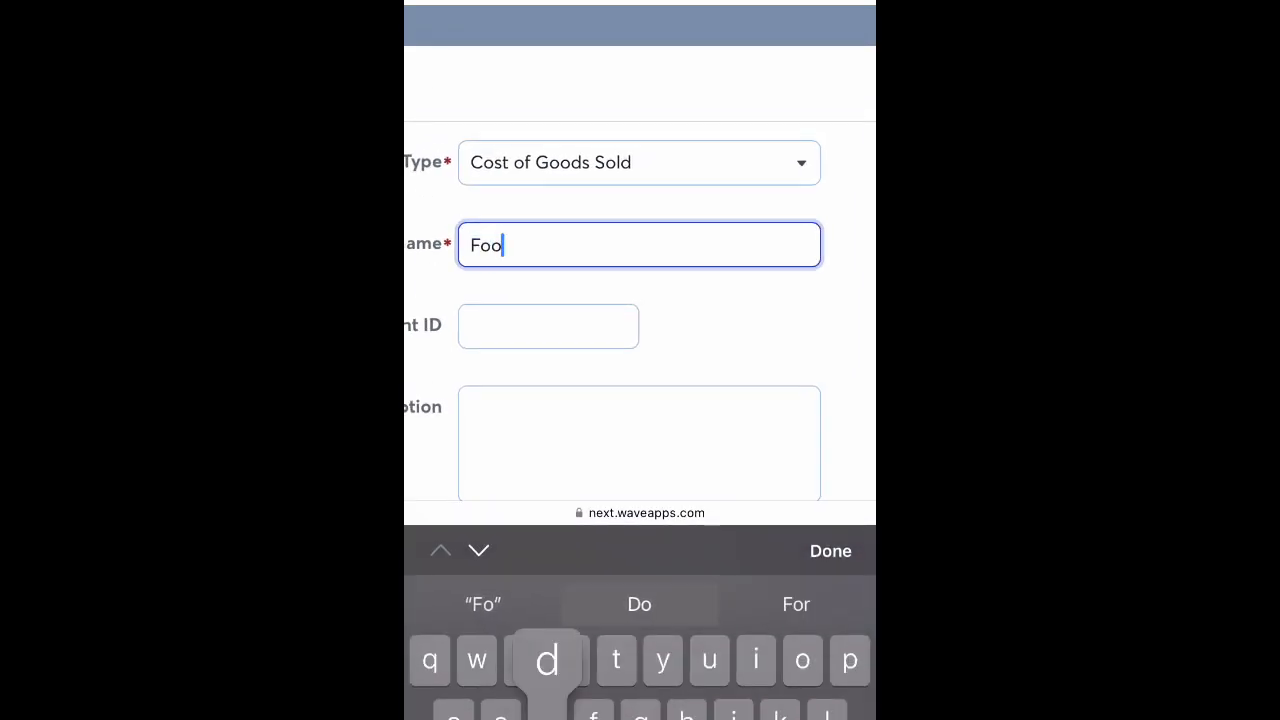
text(d Costs)
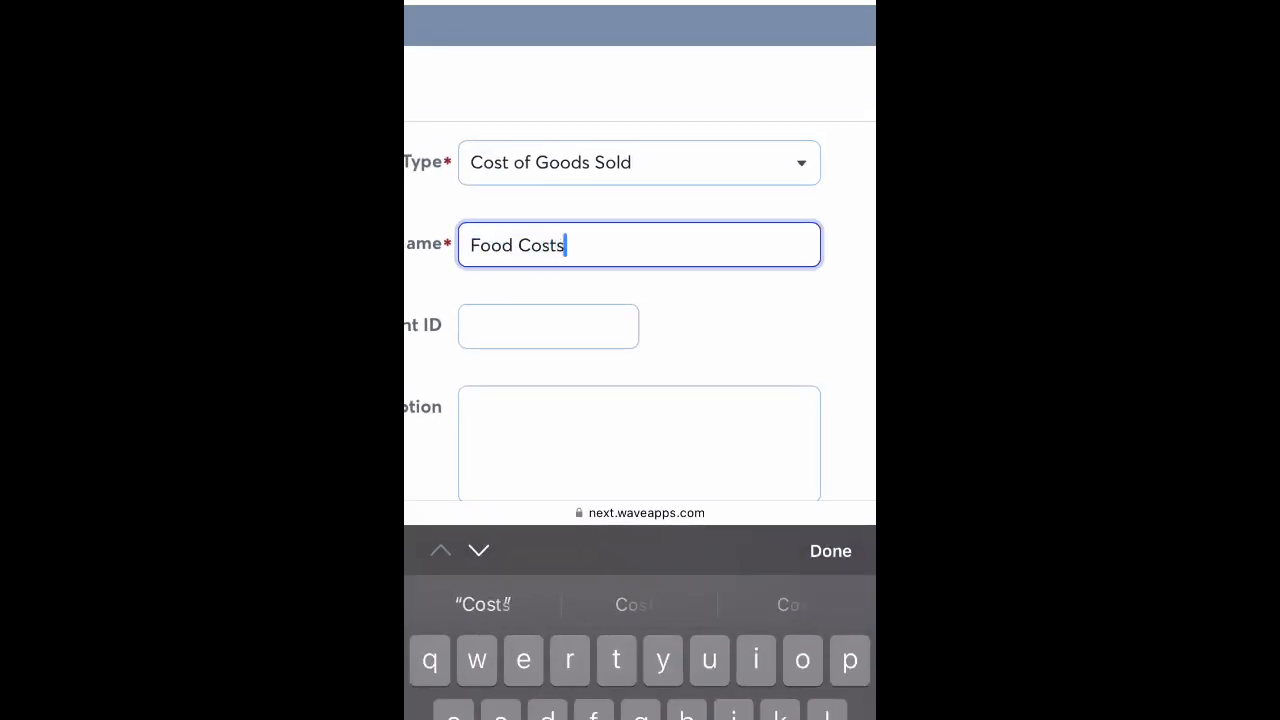
key(Return)
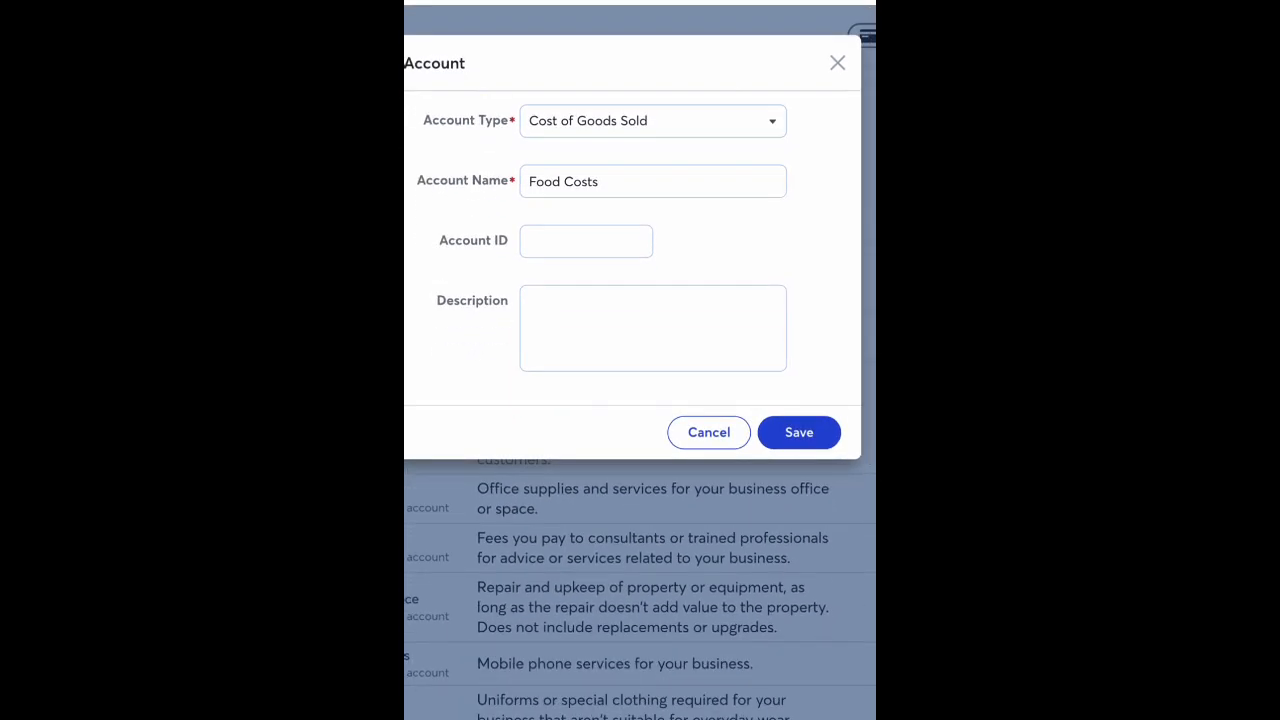
Step: Describe the Food Costs account as "Ice, milk, sugar, powders, Puree, etc" and save it
click(653, 328)
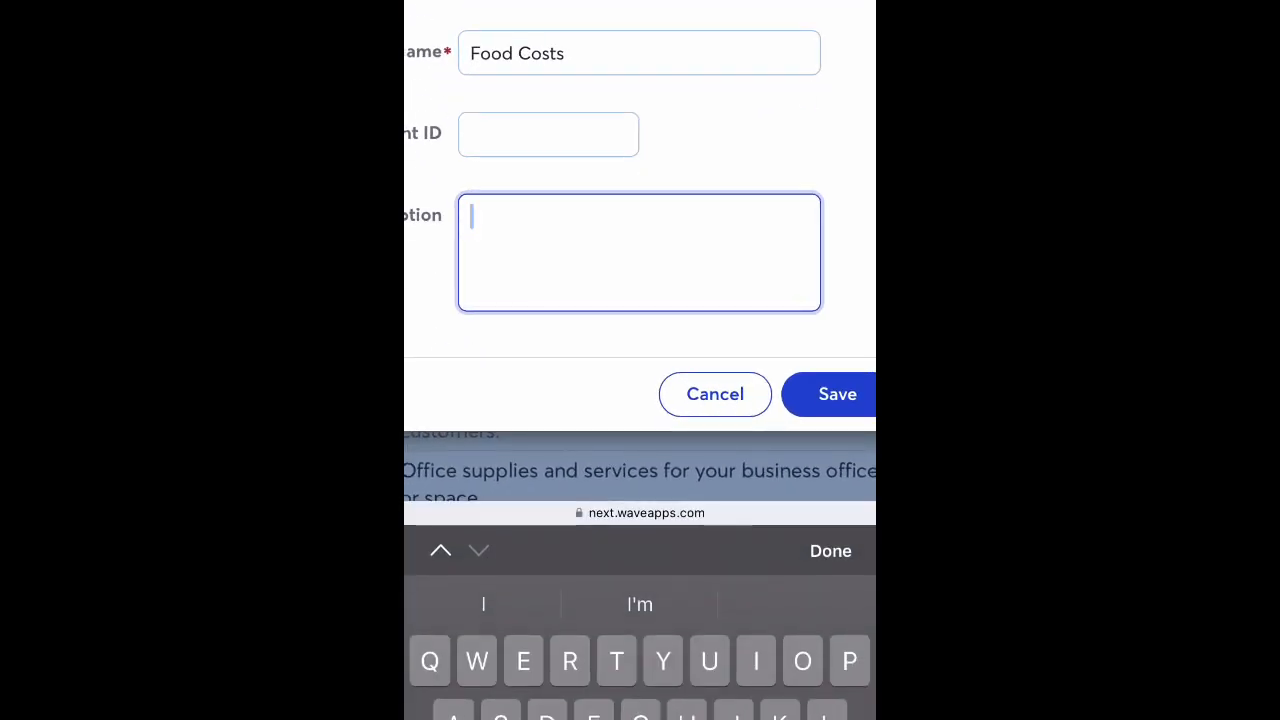
text(Ice, )
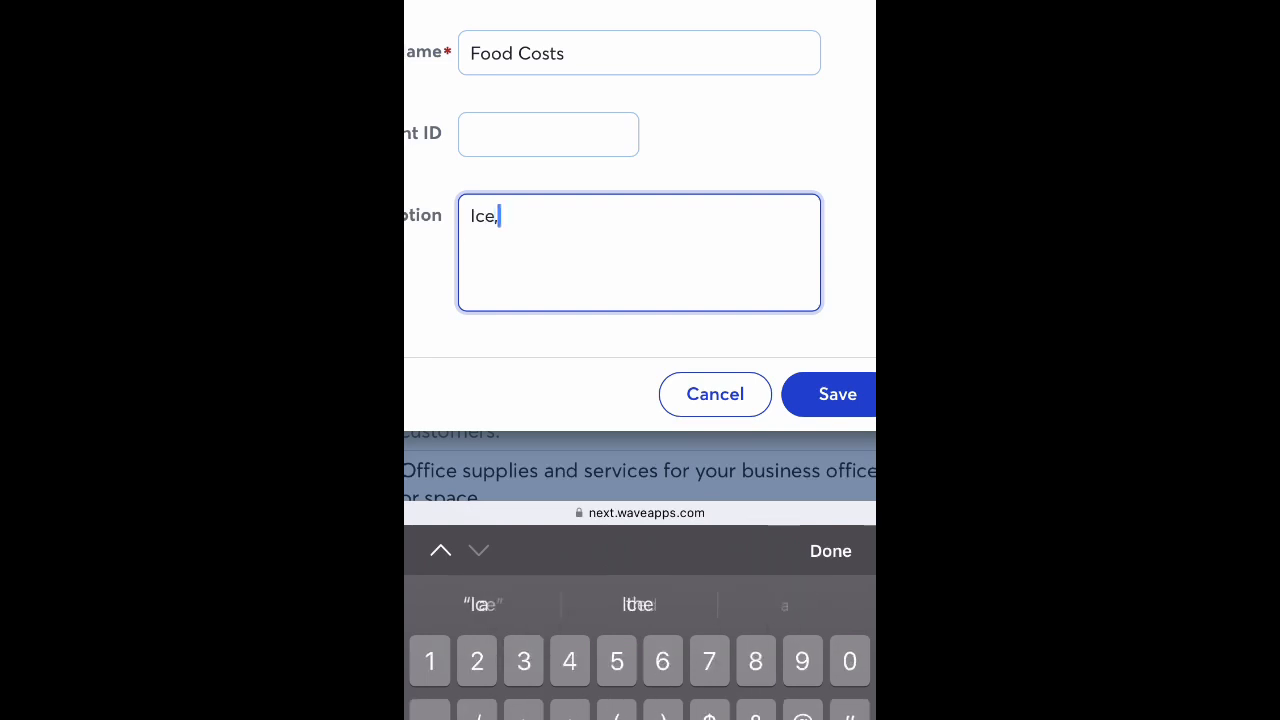
text(milk)
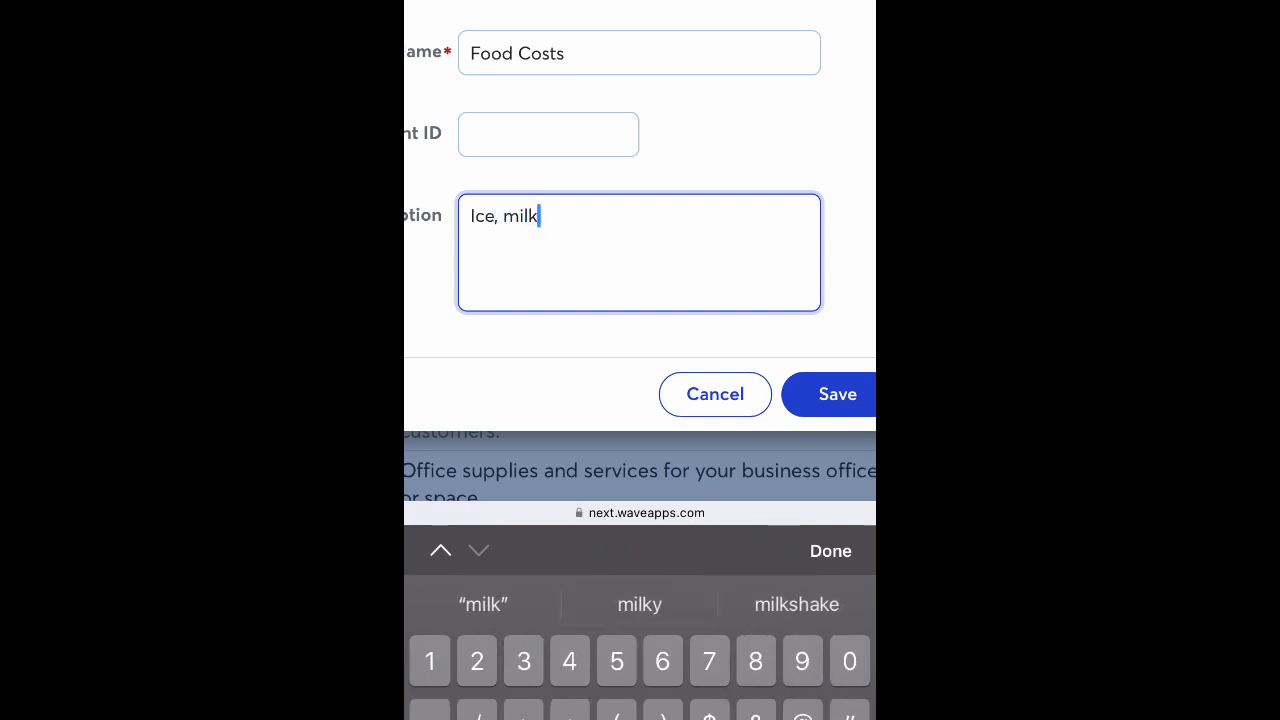
text(, sugar)
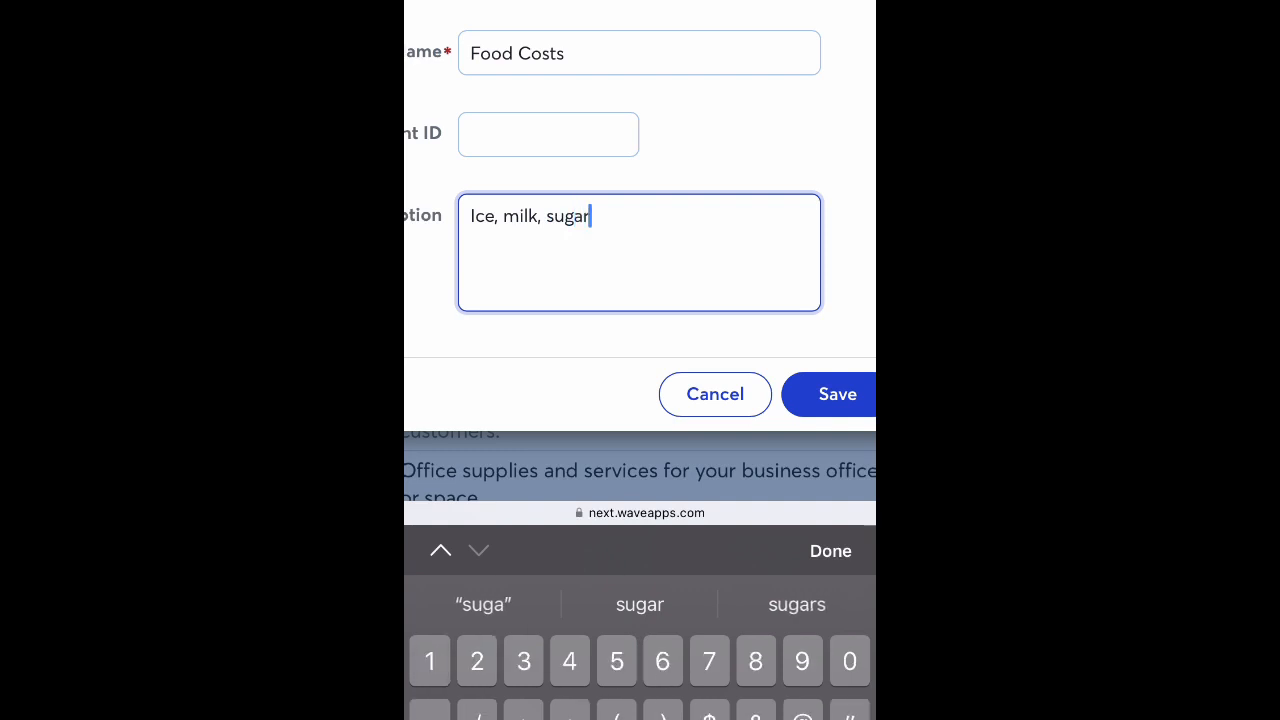
text(, powd)
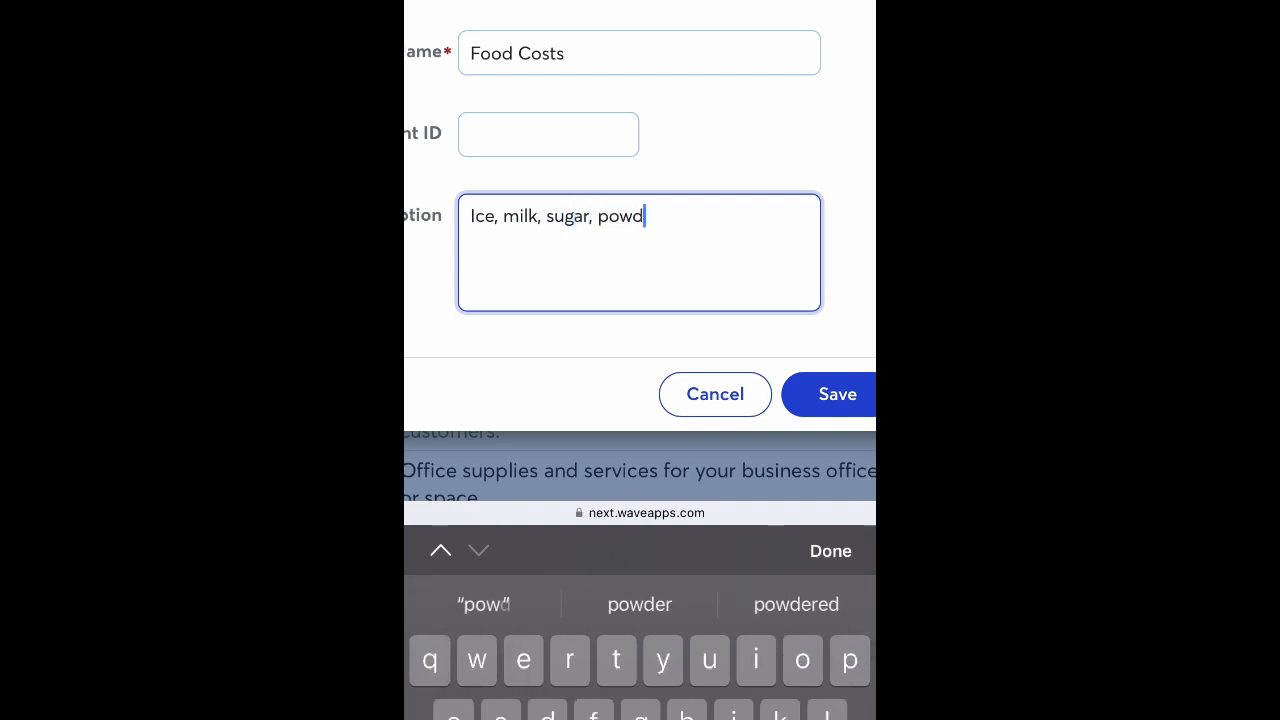
text(ers, p)
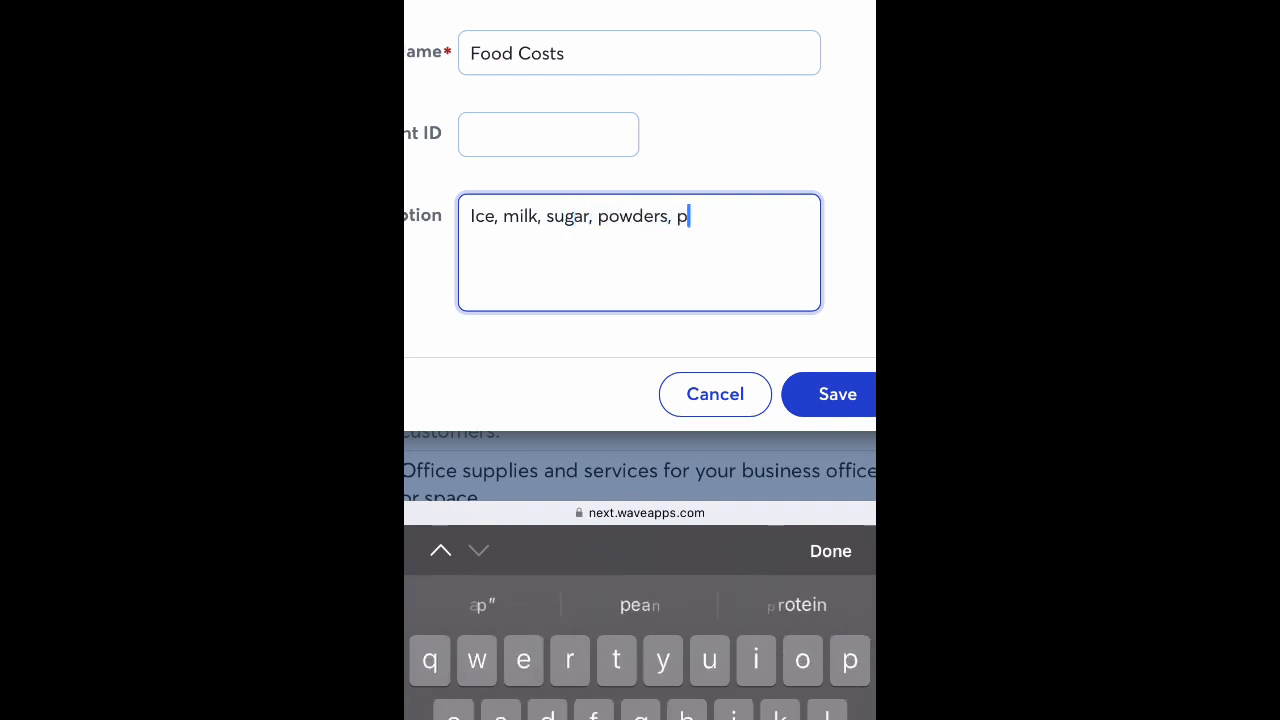
text(uree)
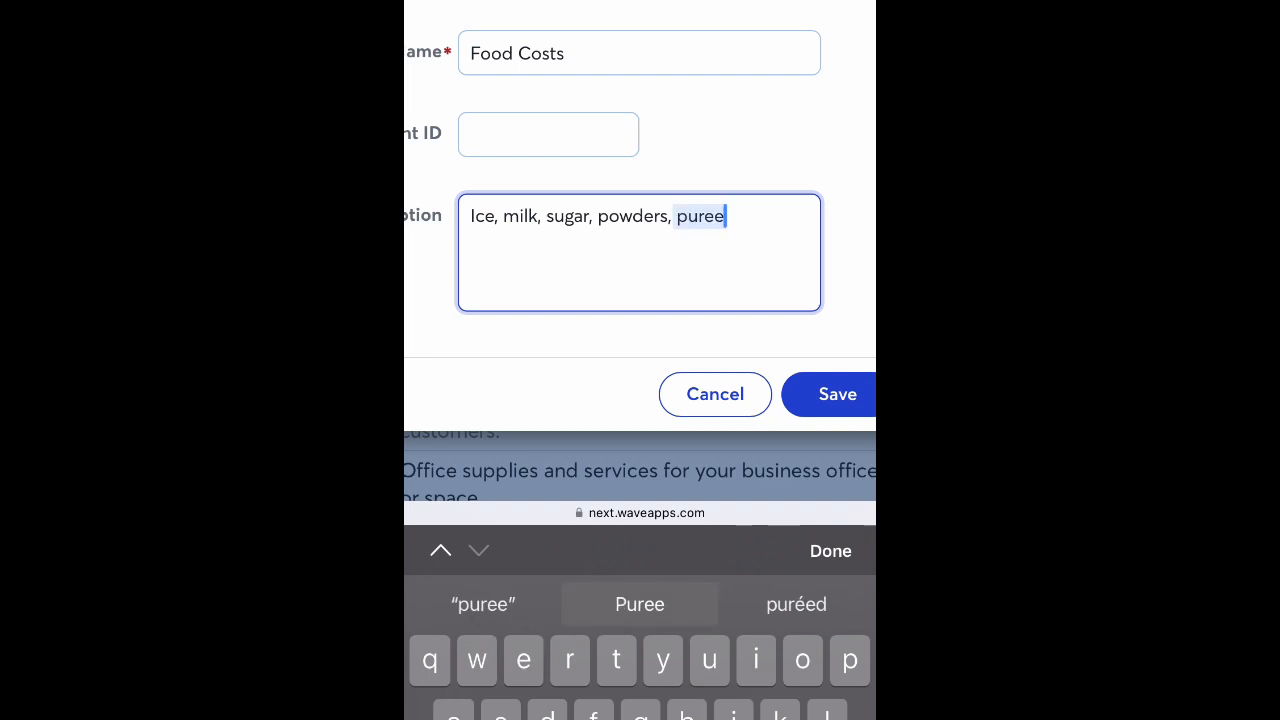
text(, egc)
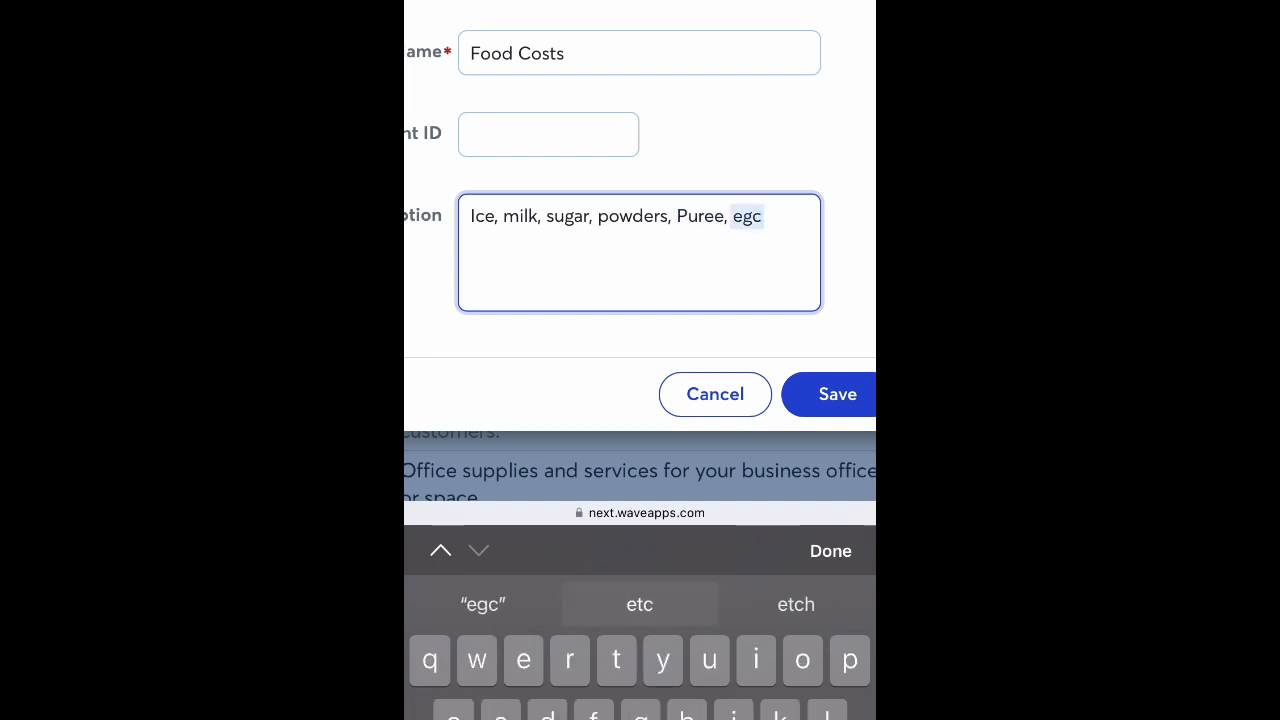
key(BackSpace)
key(BackSpace)
text(tc)
click(837, 394)
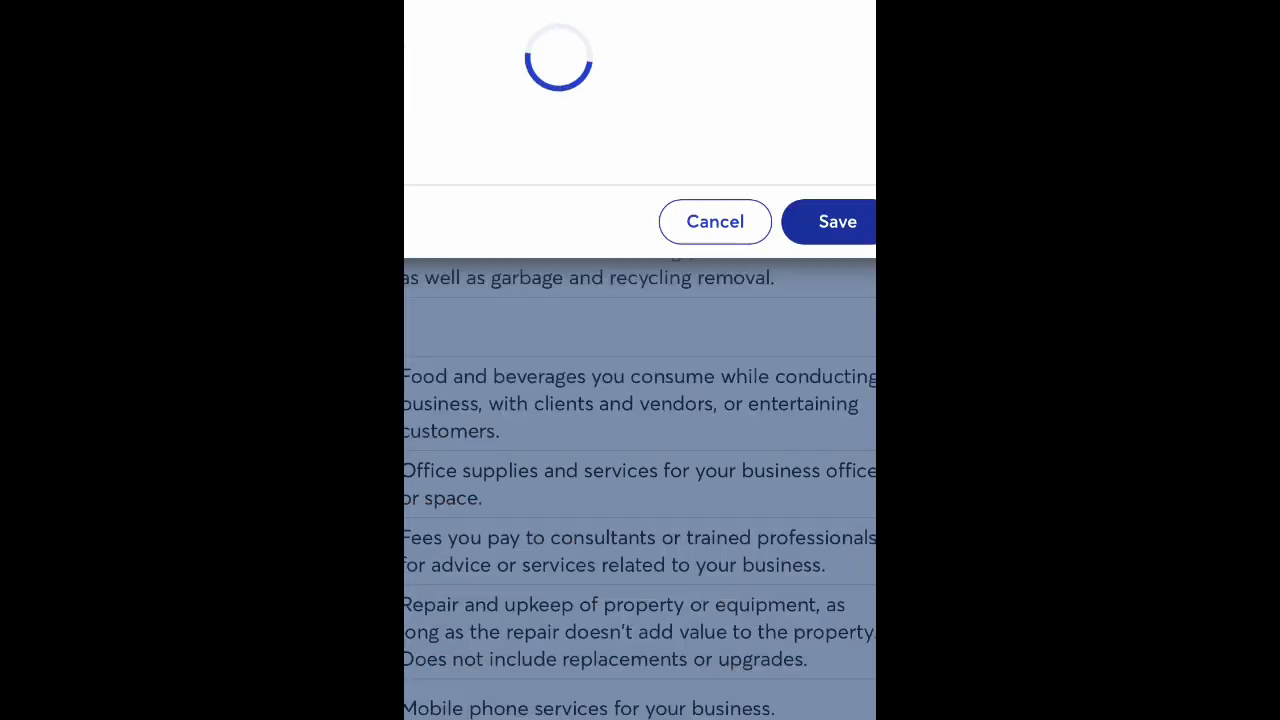
Step: Start another new account under Cost of Goods Sold and name it Cups
scroll(643, 594, down, 3)
scroll(657, 451, down, 3)
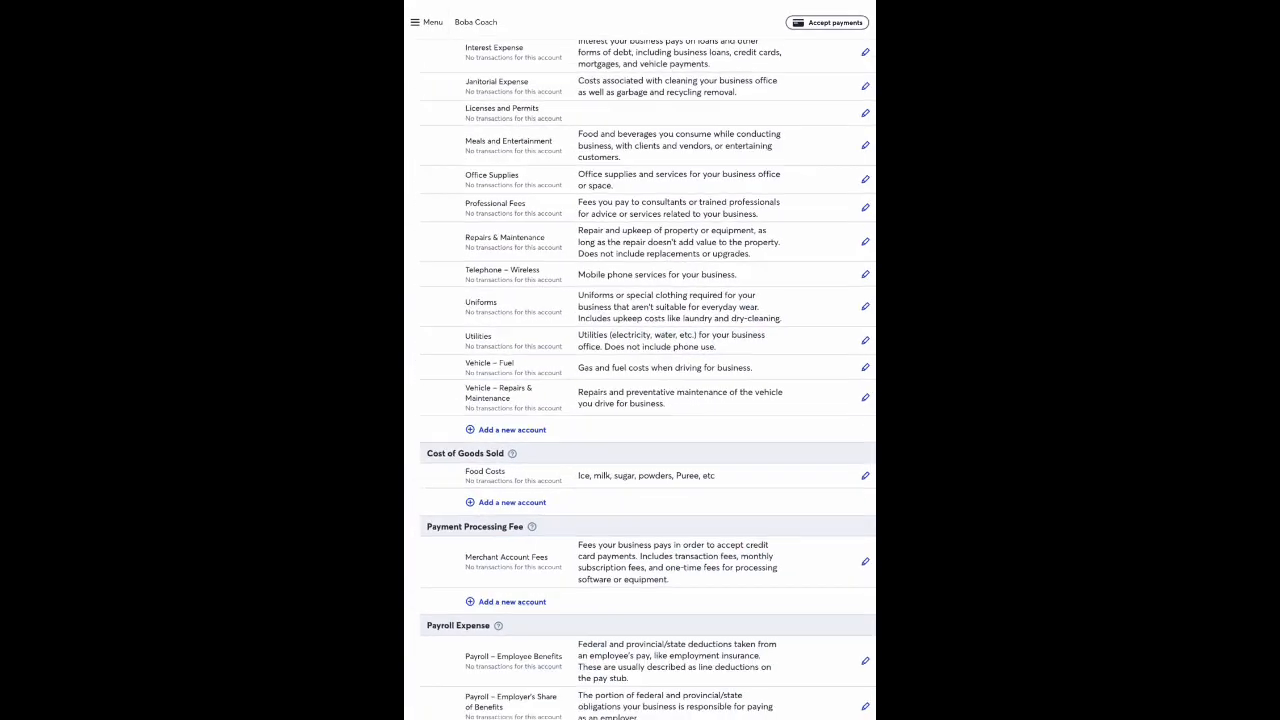
scroll(640, 500, up, 5)
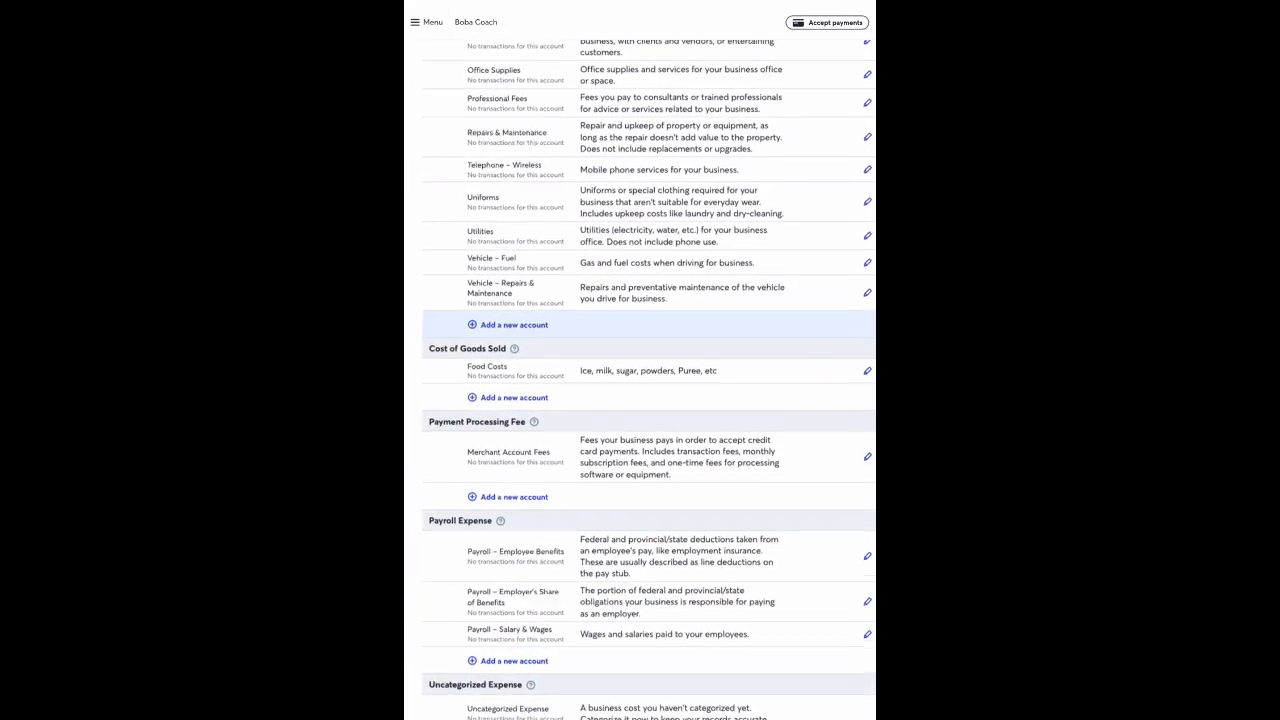
scroll(640, 400, up, 1)
click(509, 520)
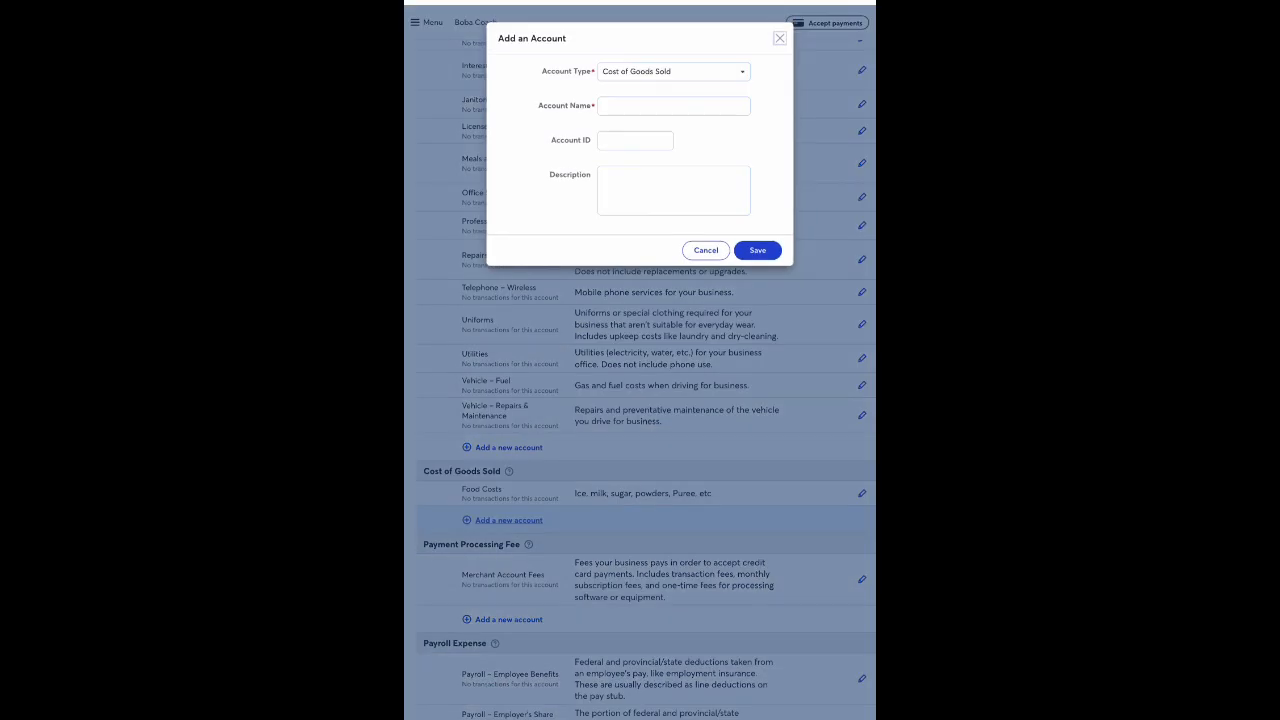
click(673, 105)
text(C)
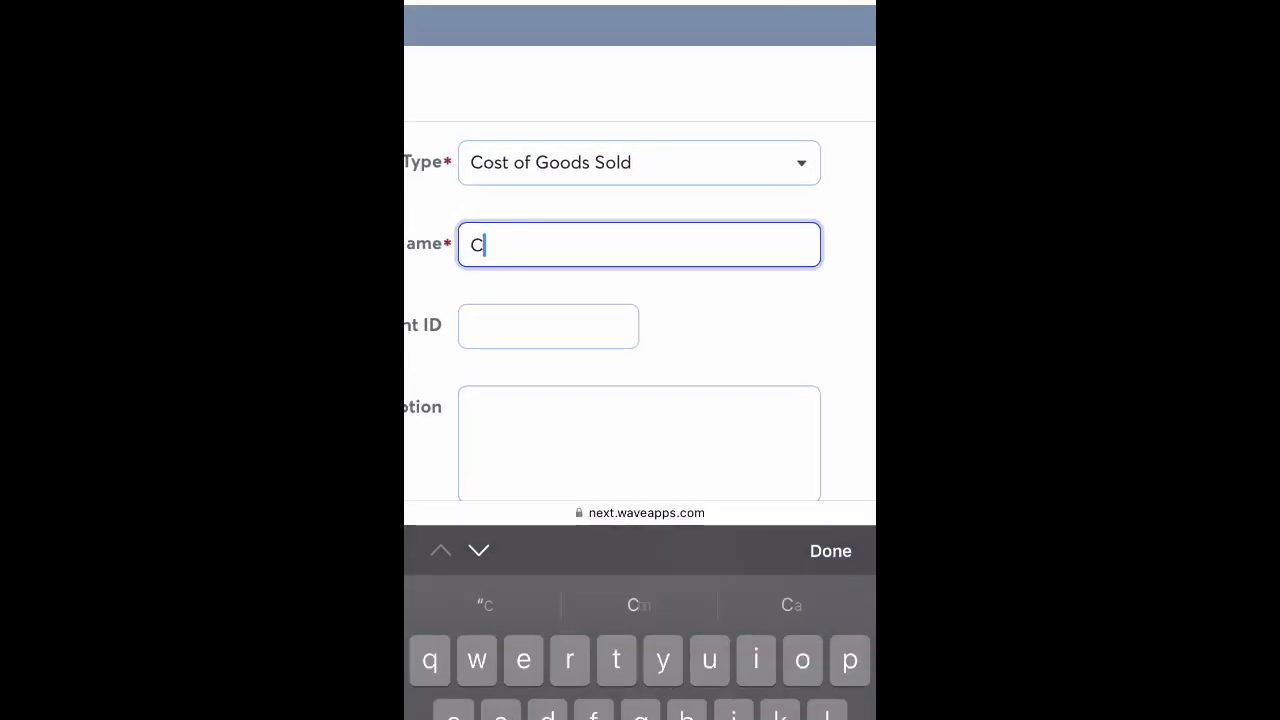
text(ups)
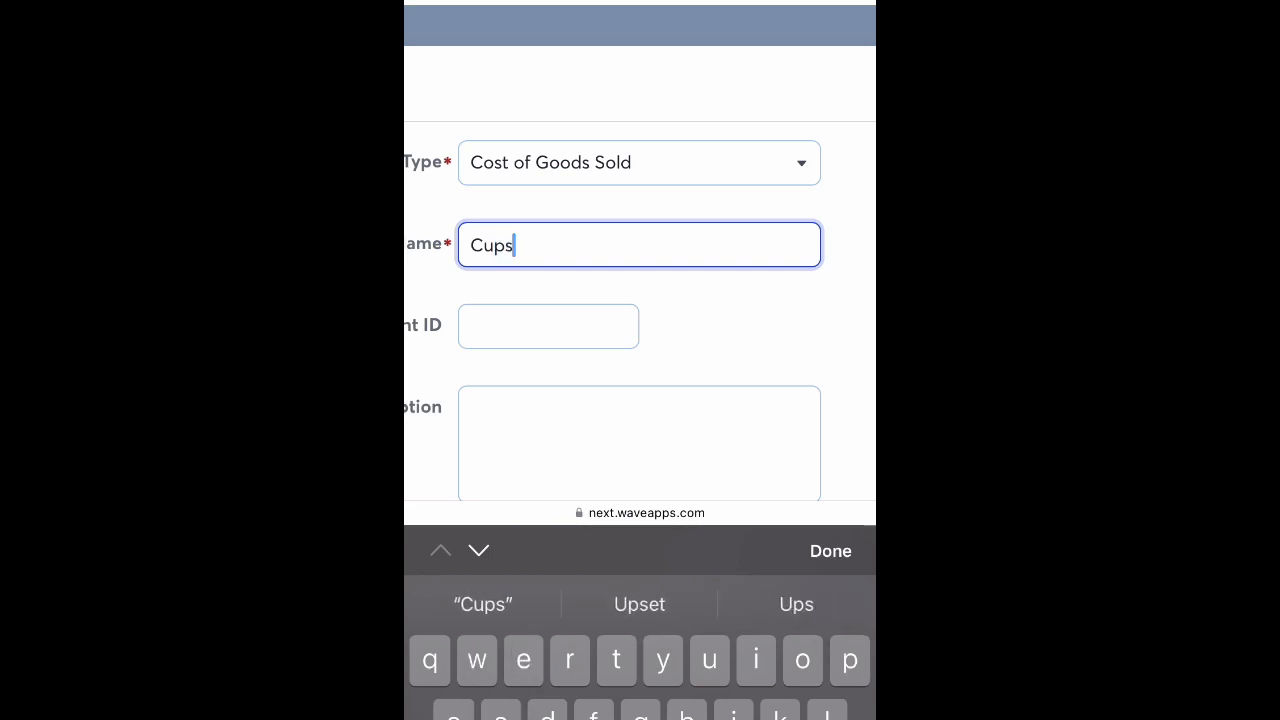
Step: Describe the Cups account as "Cups, straws, sealing film" and save it
scroll(640, 350, left, 1)
click(670, 443)
text(C)
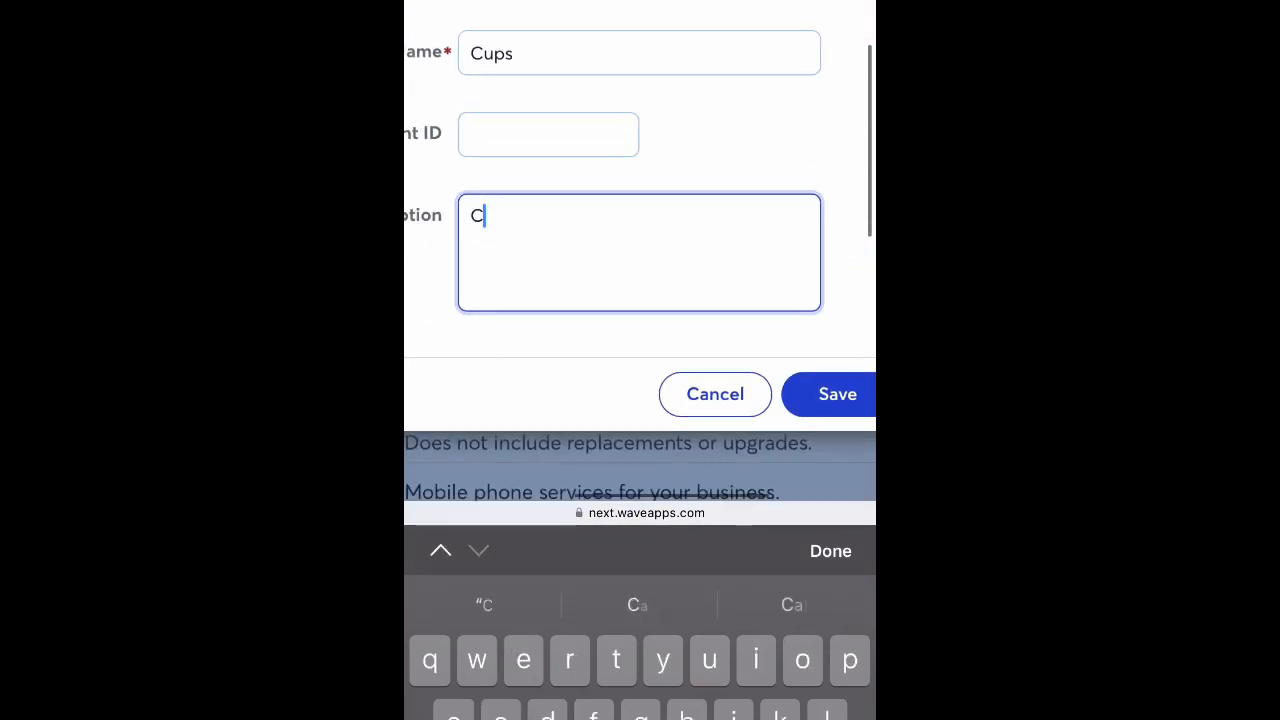
text(ups)
key(BackSpace)
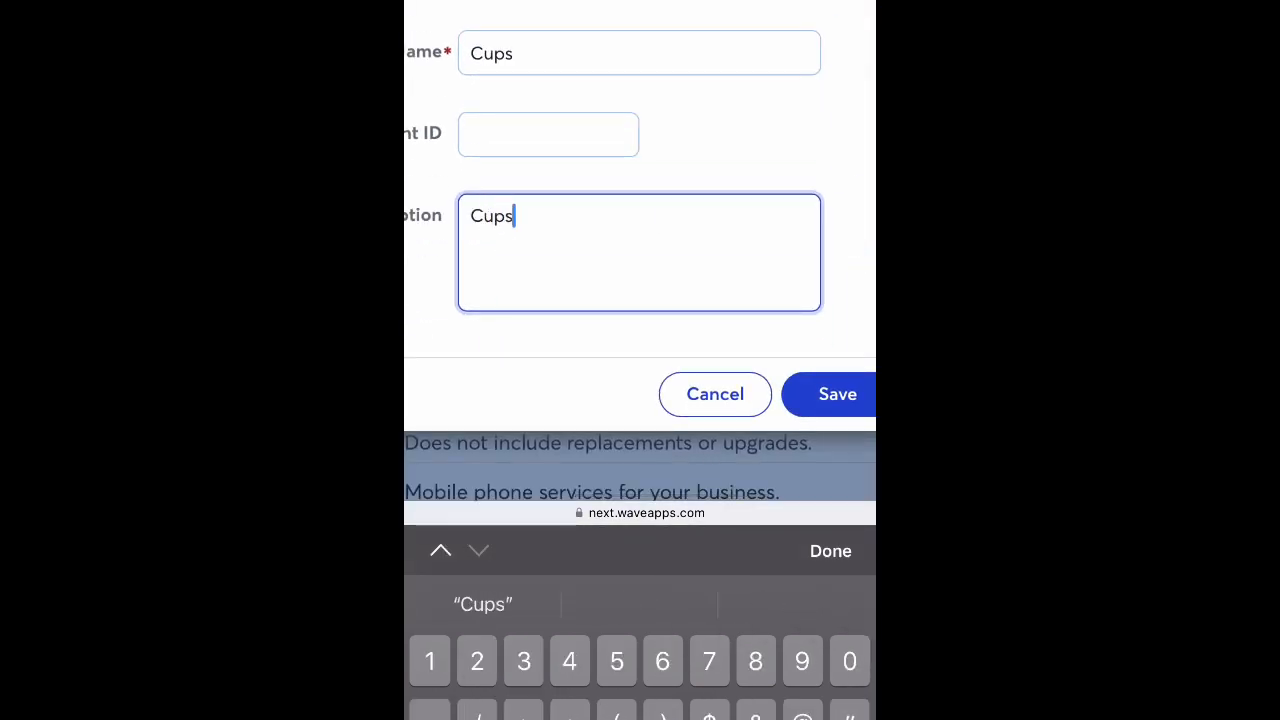
text(, straws)
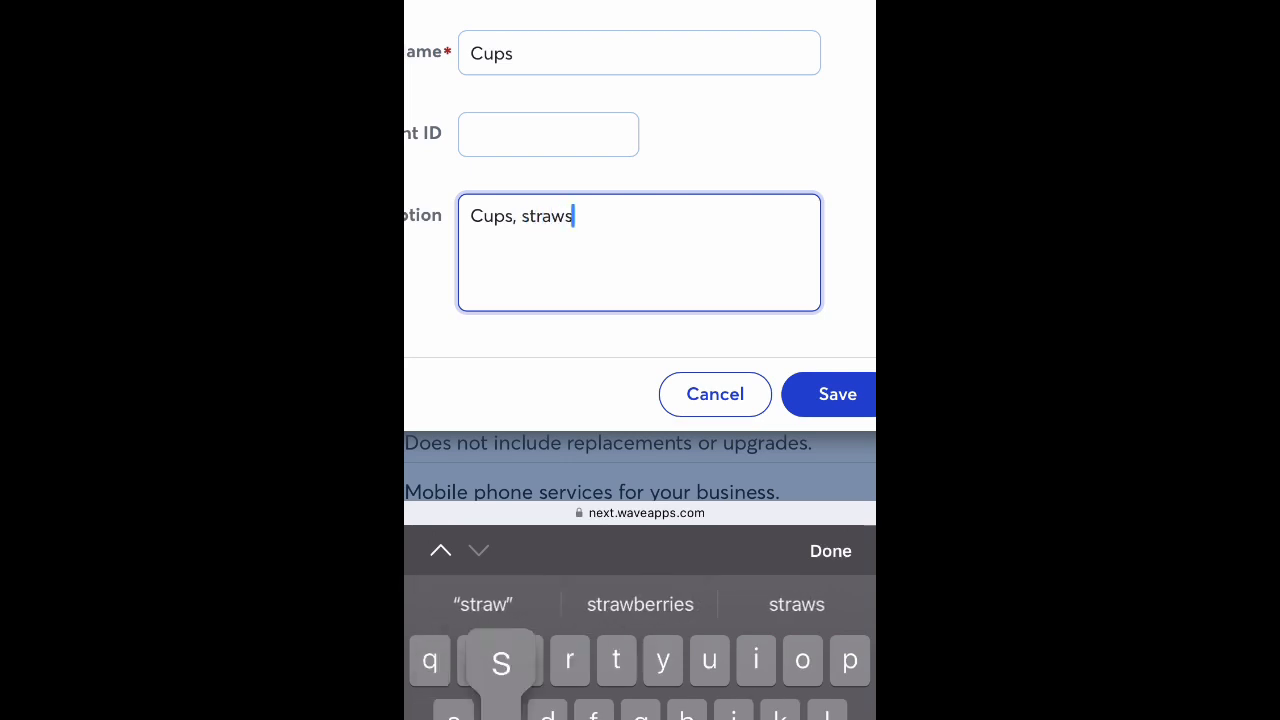
text(, sea)
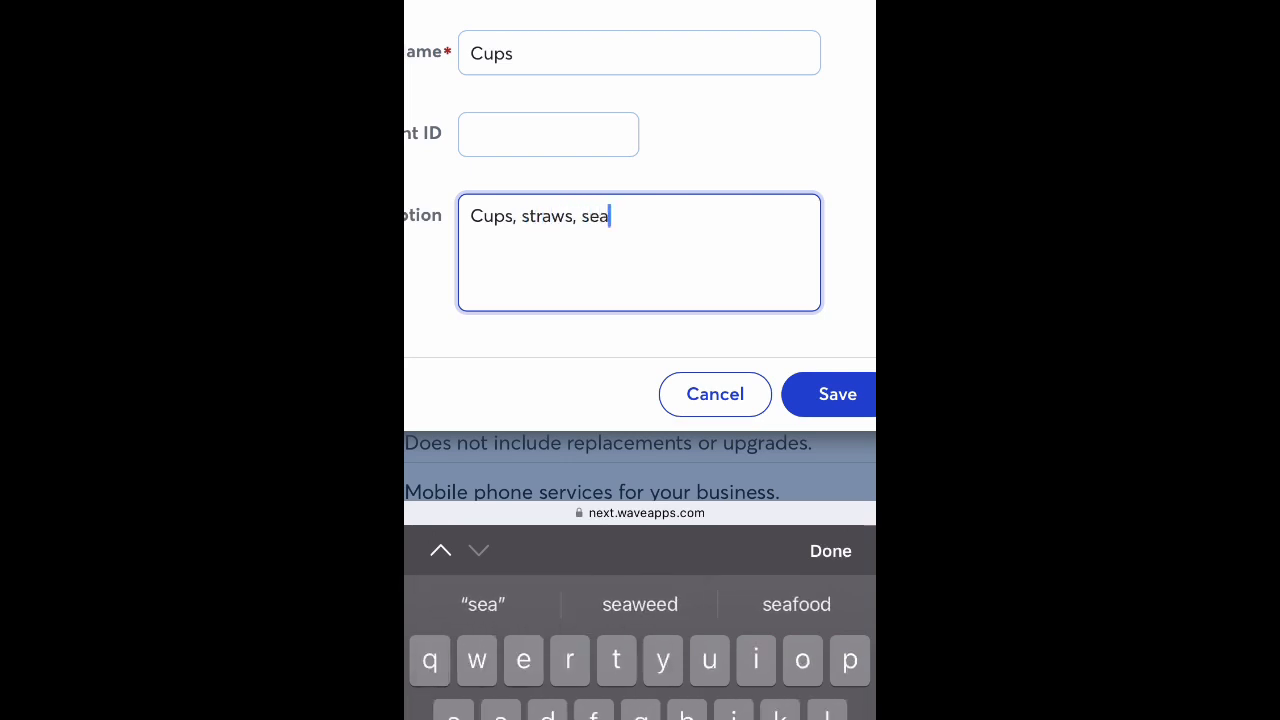
text(ling gil)
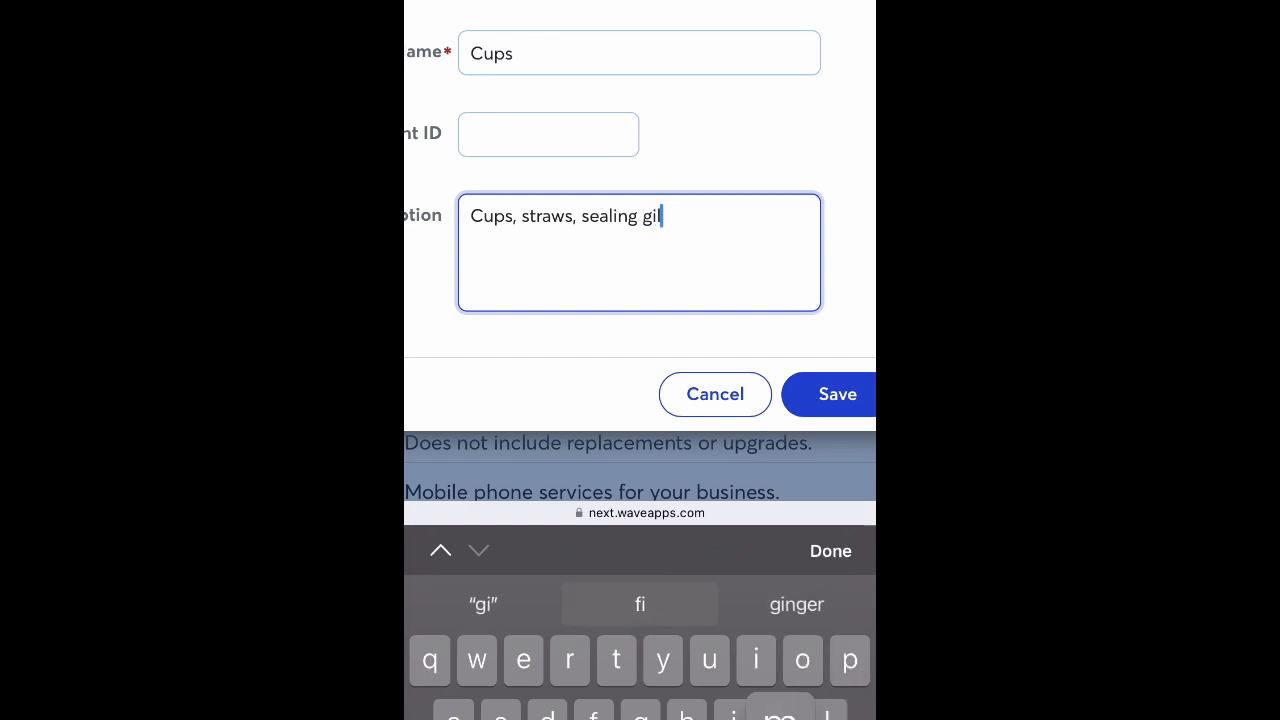
text(m)
click(640, 604)
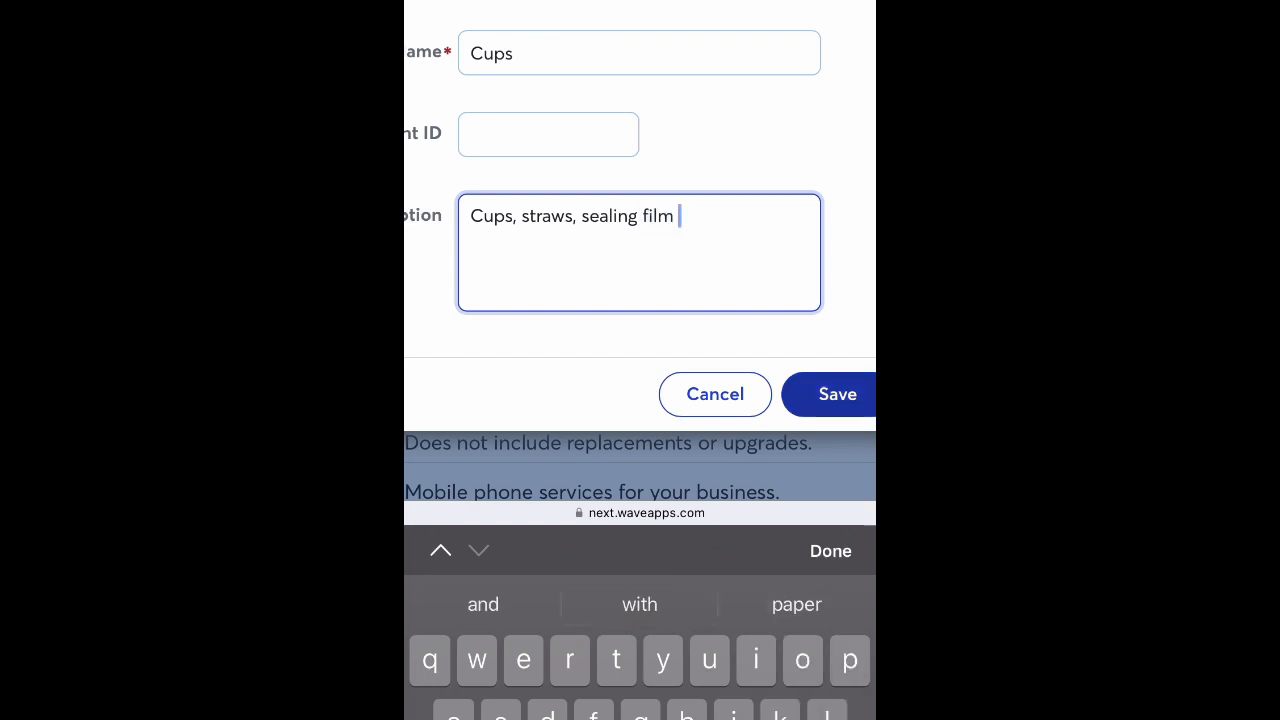
click(837, 394)
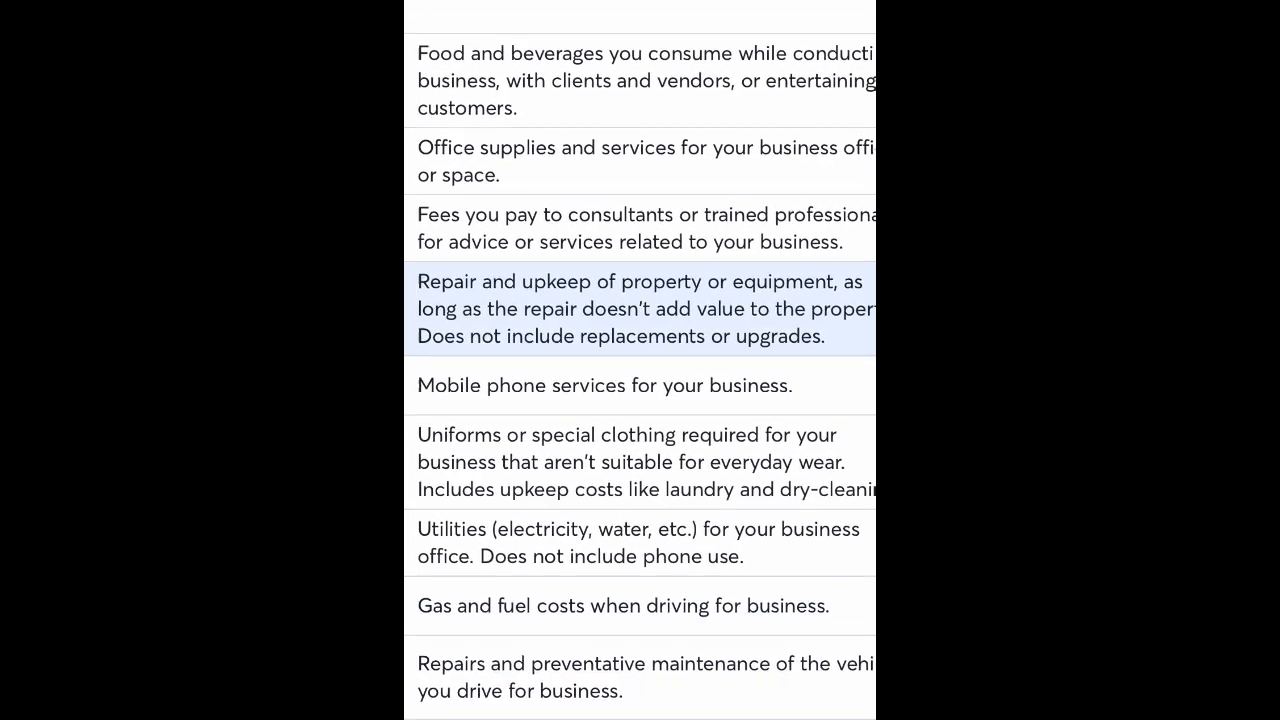
Step: Look over the updated expense accounts and open the Transactions page of the Accounting section
scroll(640, 385, down, 1)
scroll(640, 340, down, 1)
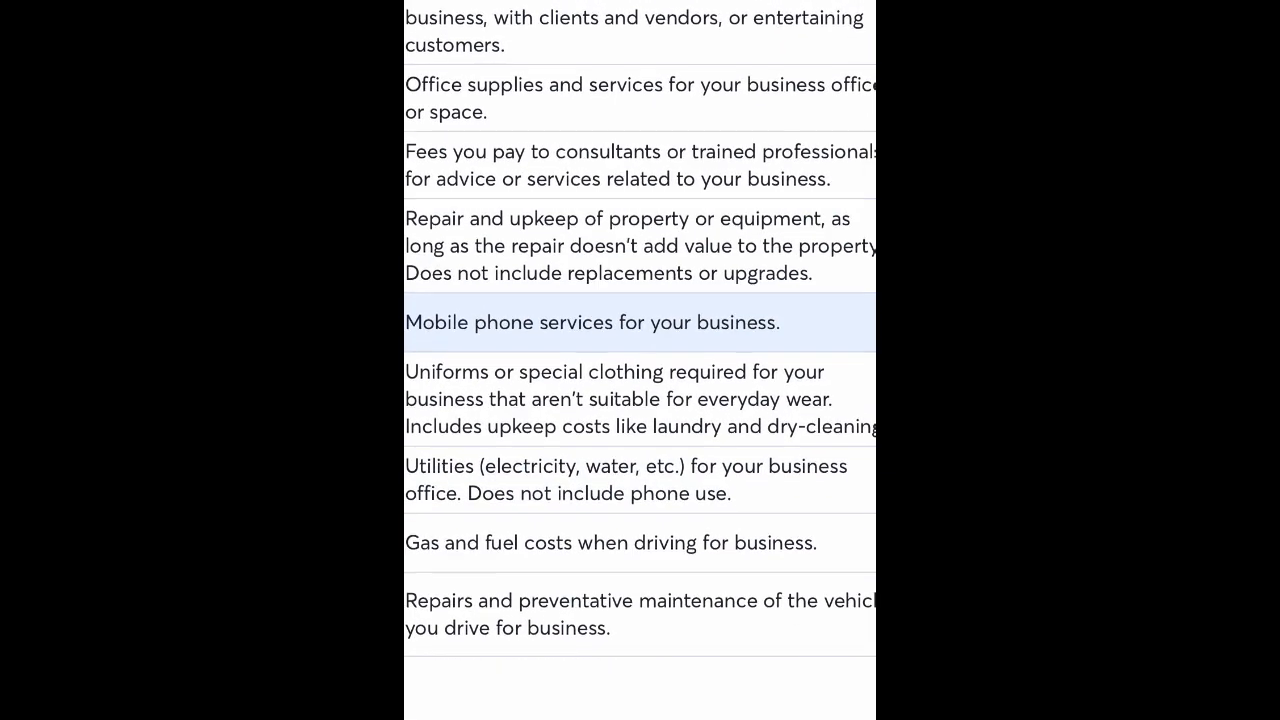
scroll(640, 360, down, 5)
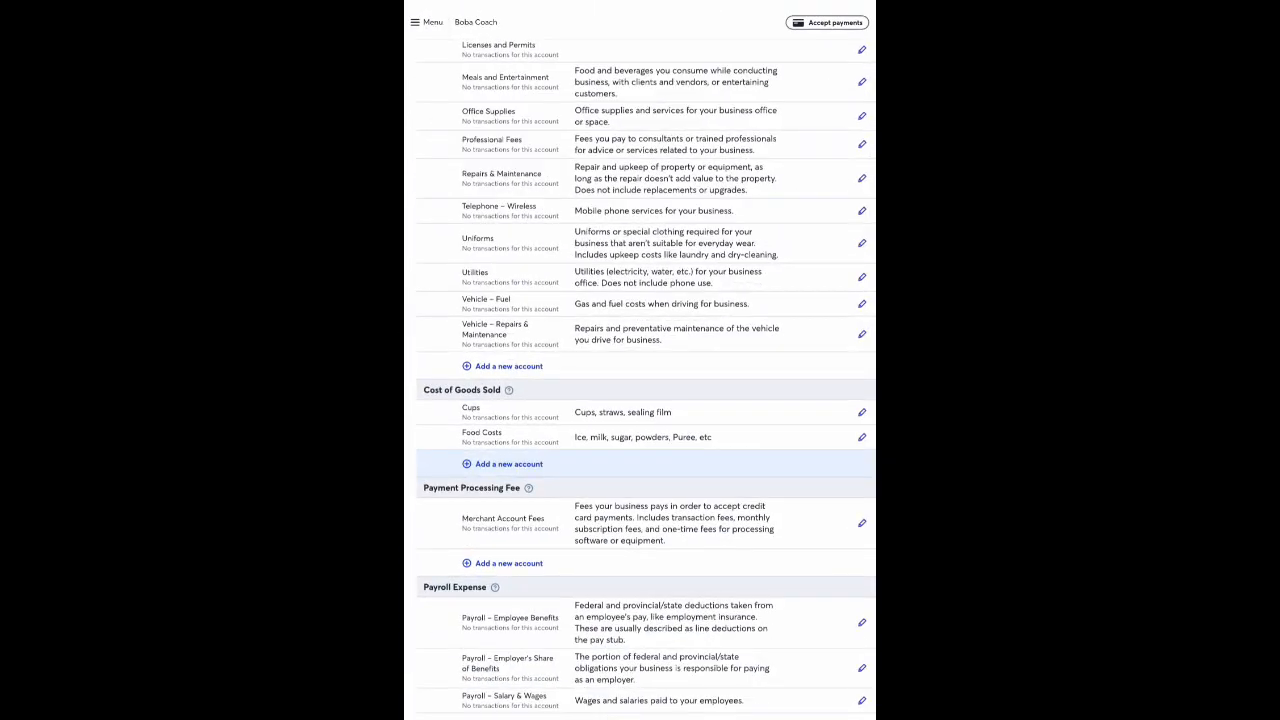
scroll(640, 380, down, 3)
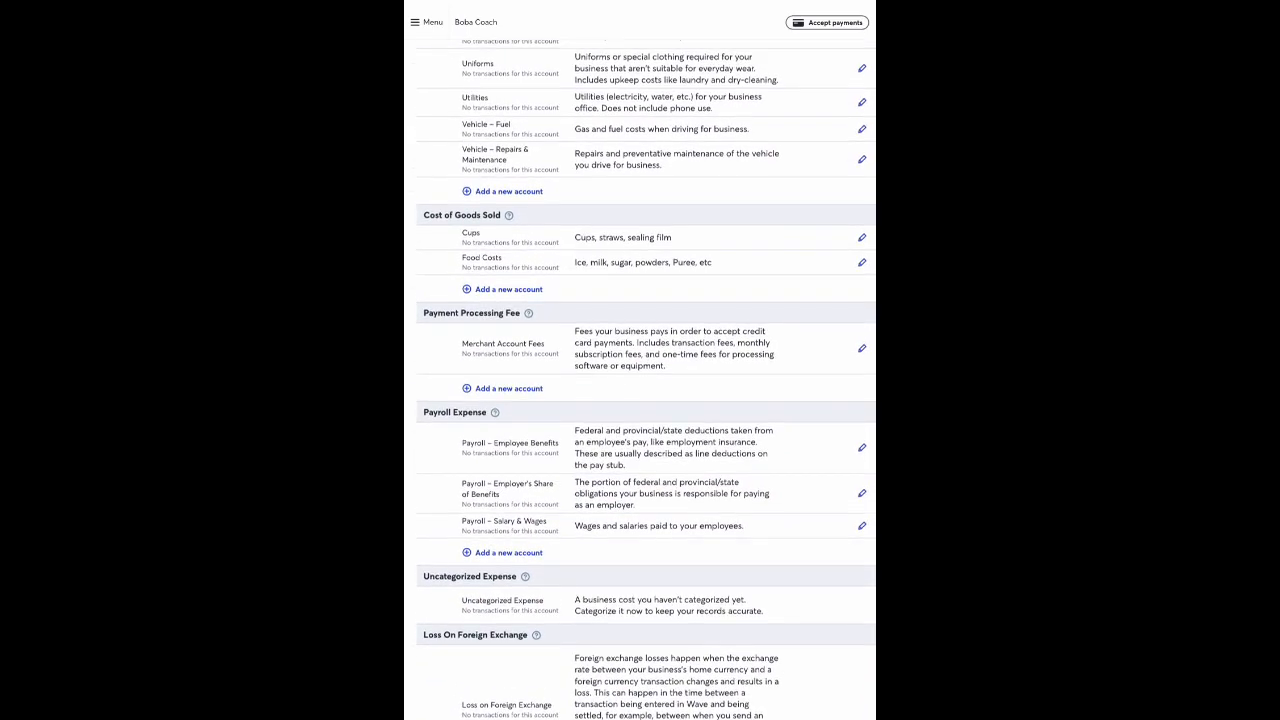
scroll(640, 380, up, 15)
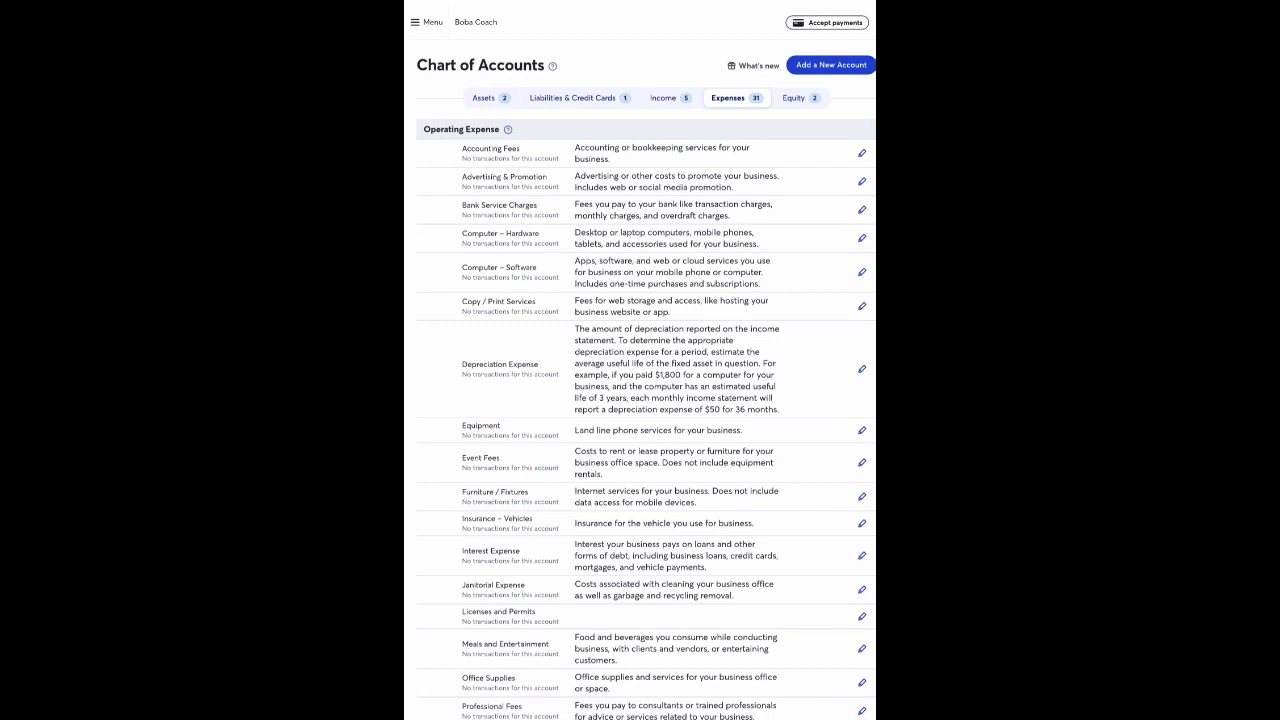
click(427, 22)
click(458, 23)
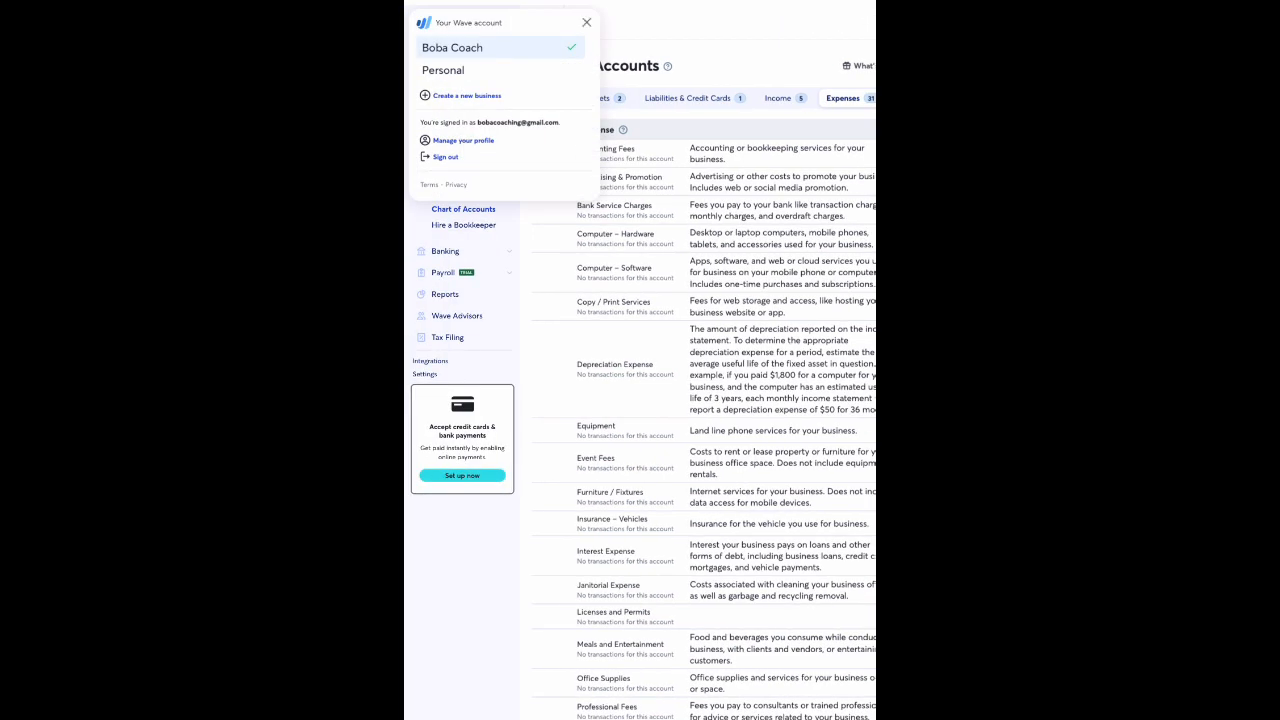
click(587, 22)
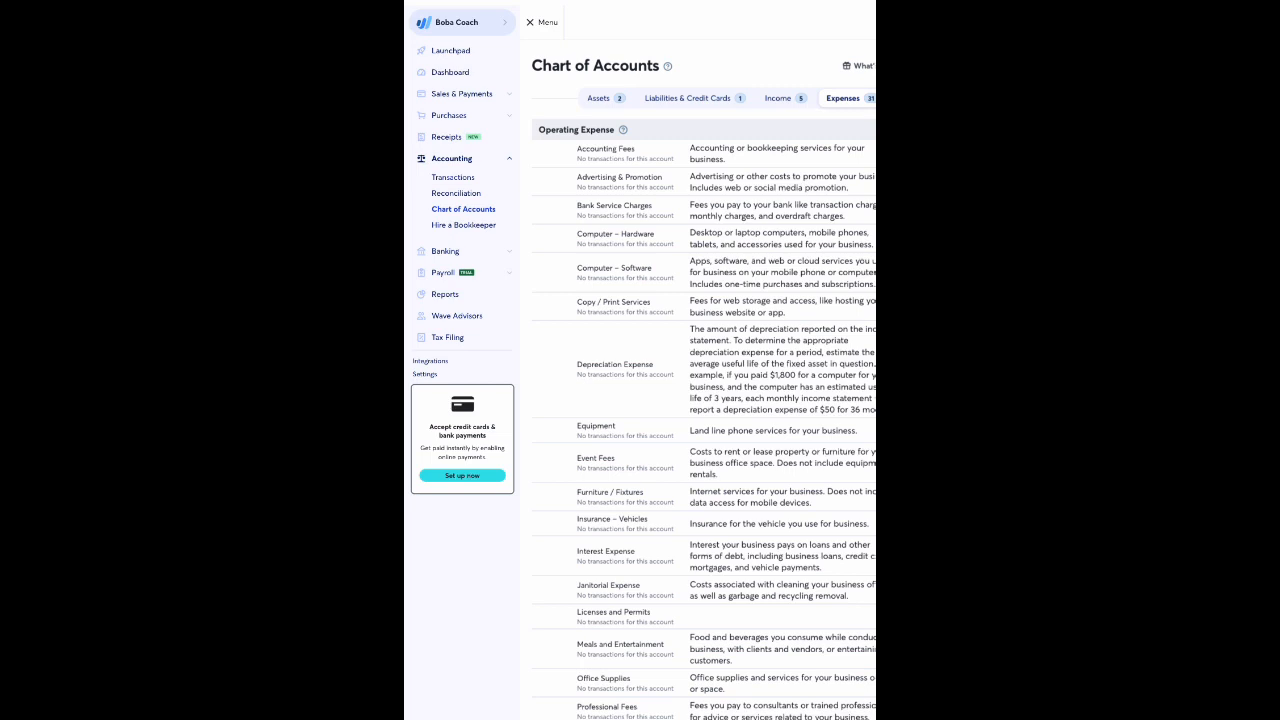
click(453, 177)
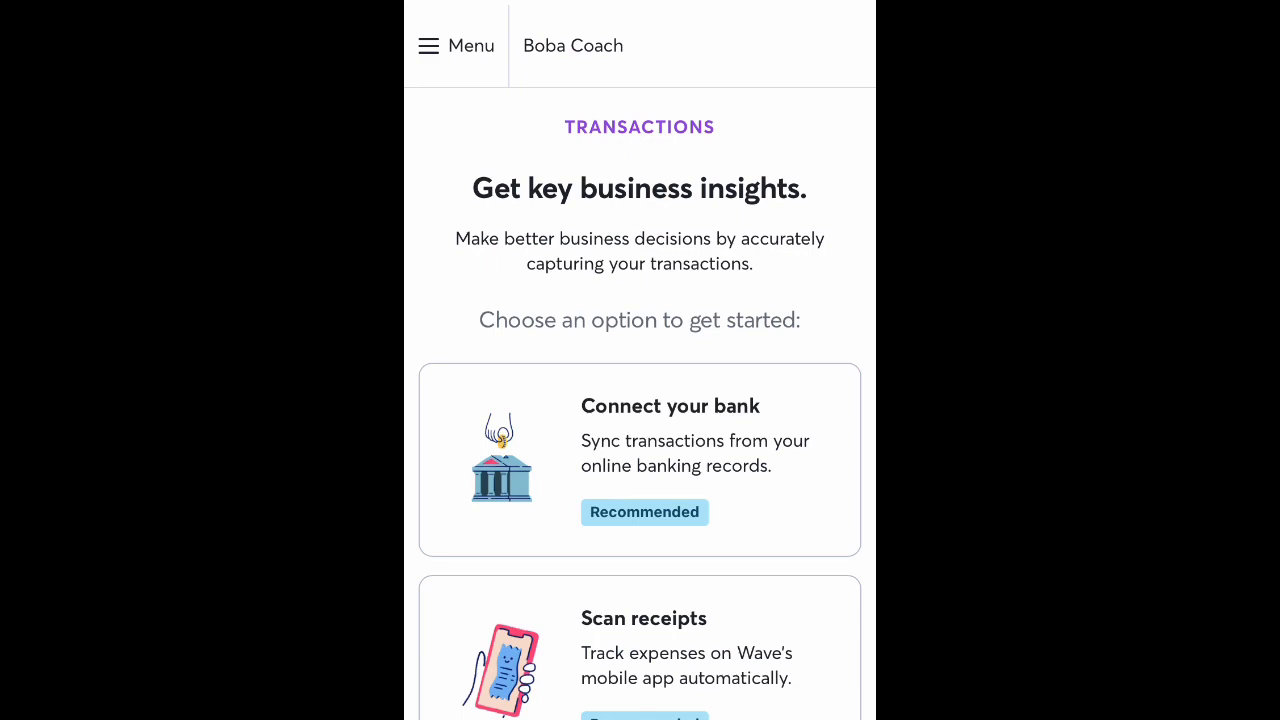
Step: Review the options for capturing transactions and choose to add manual transactions
scroll(640, 400, down, 4)
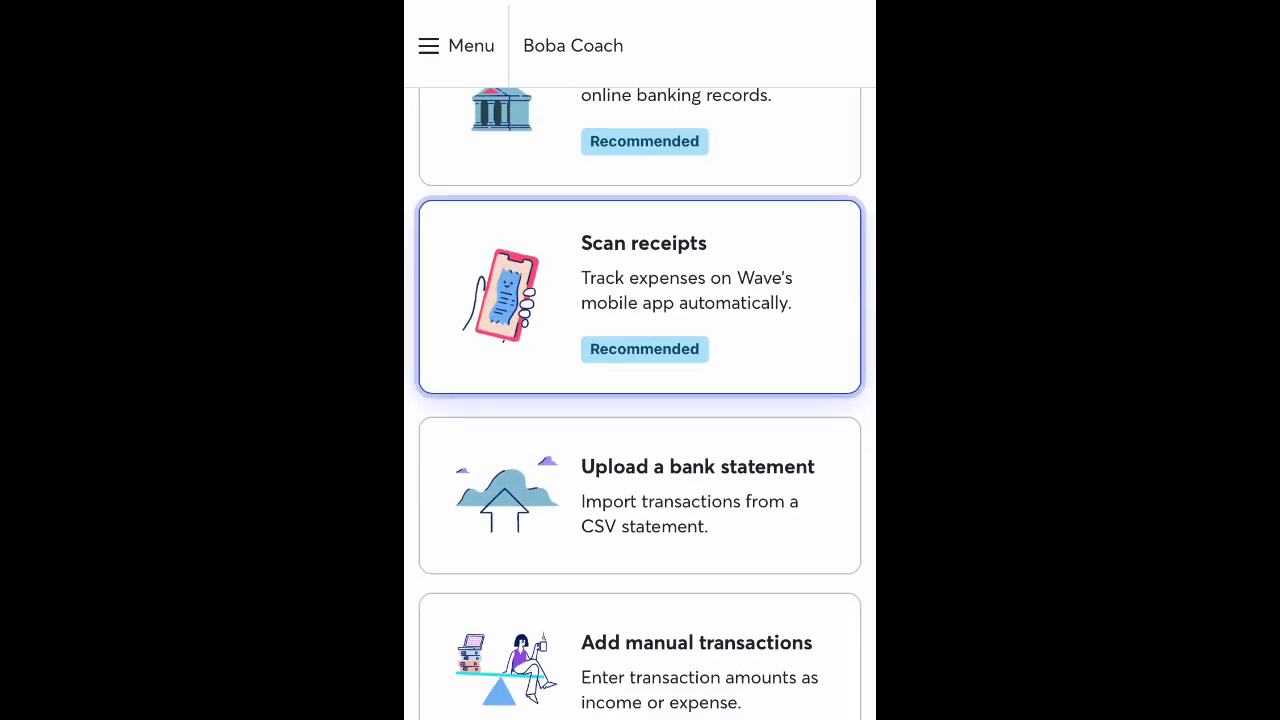
scroll(640, 320, down, 3)
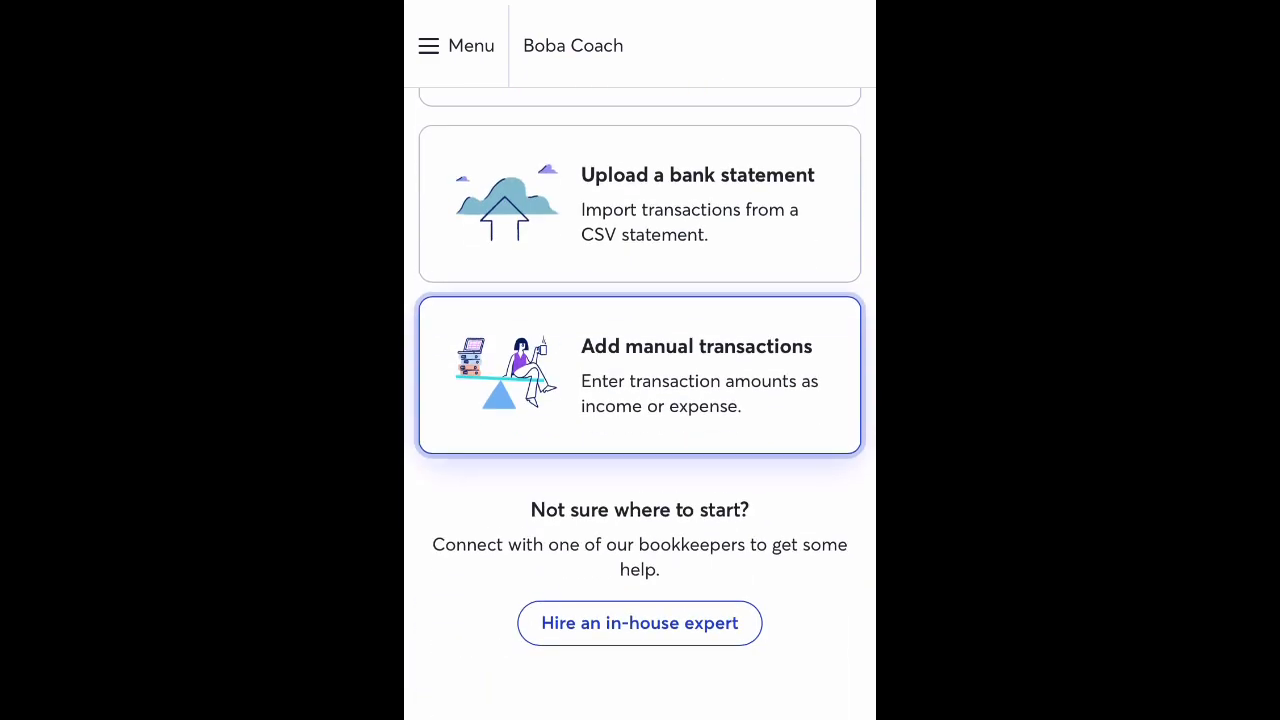
scroll(640, 320, up, 7)
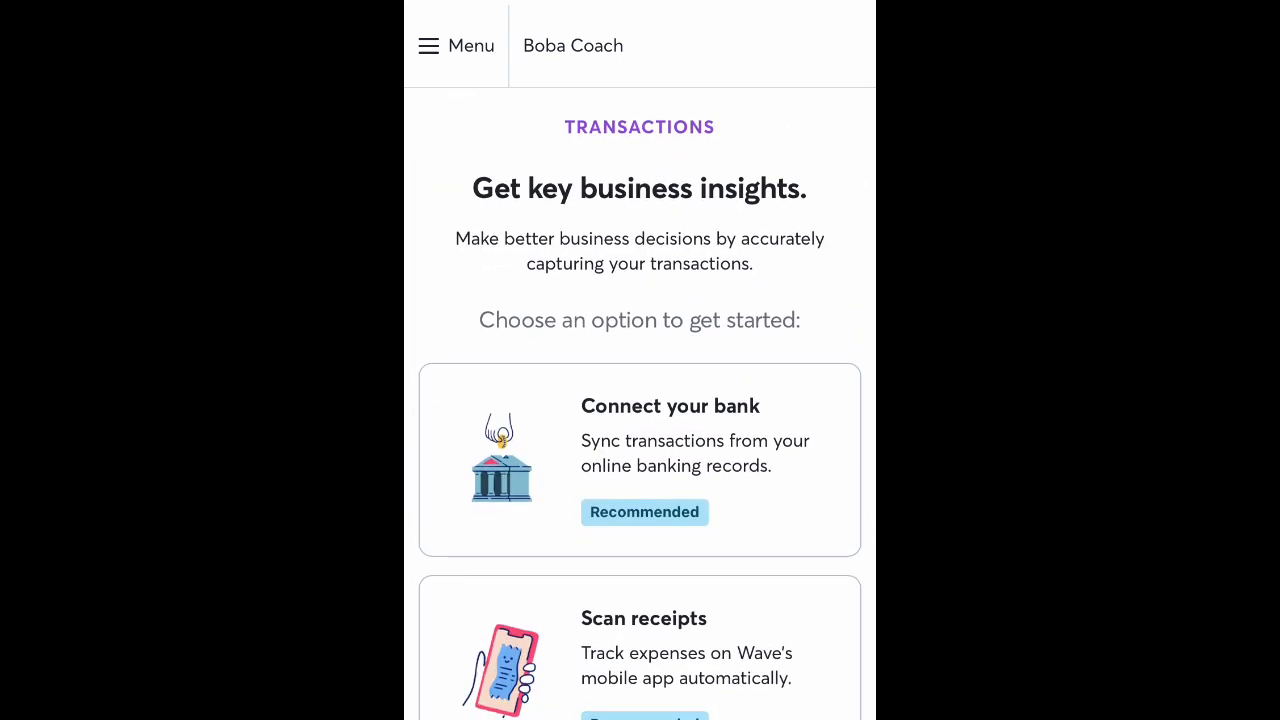
scroll(640, 400, down, 4)
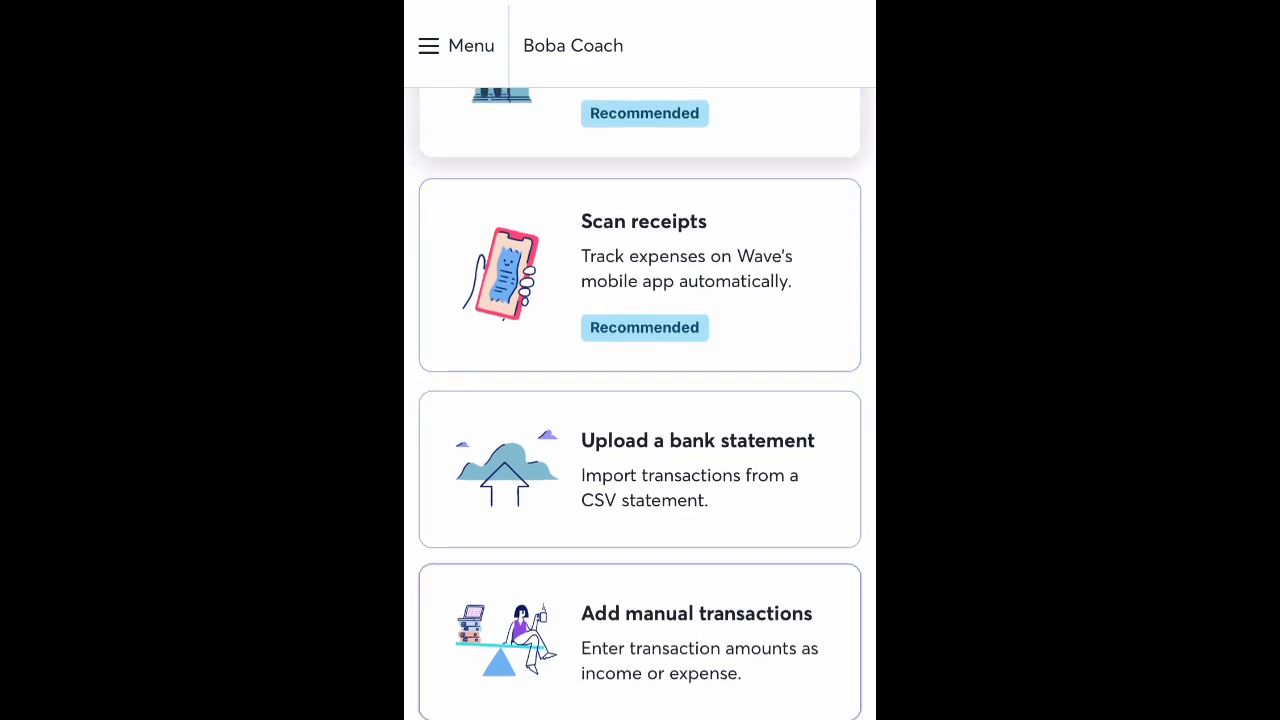
scroll(640, 400, down, 3)
scroll(640, 400, up, 7)
scroll(640, 400, down, 5)
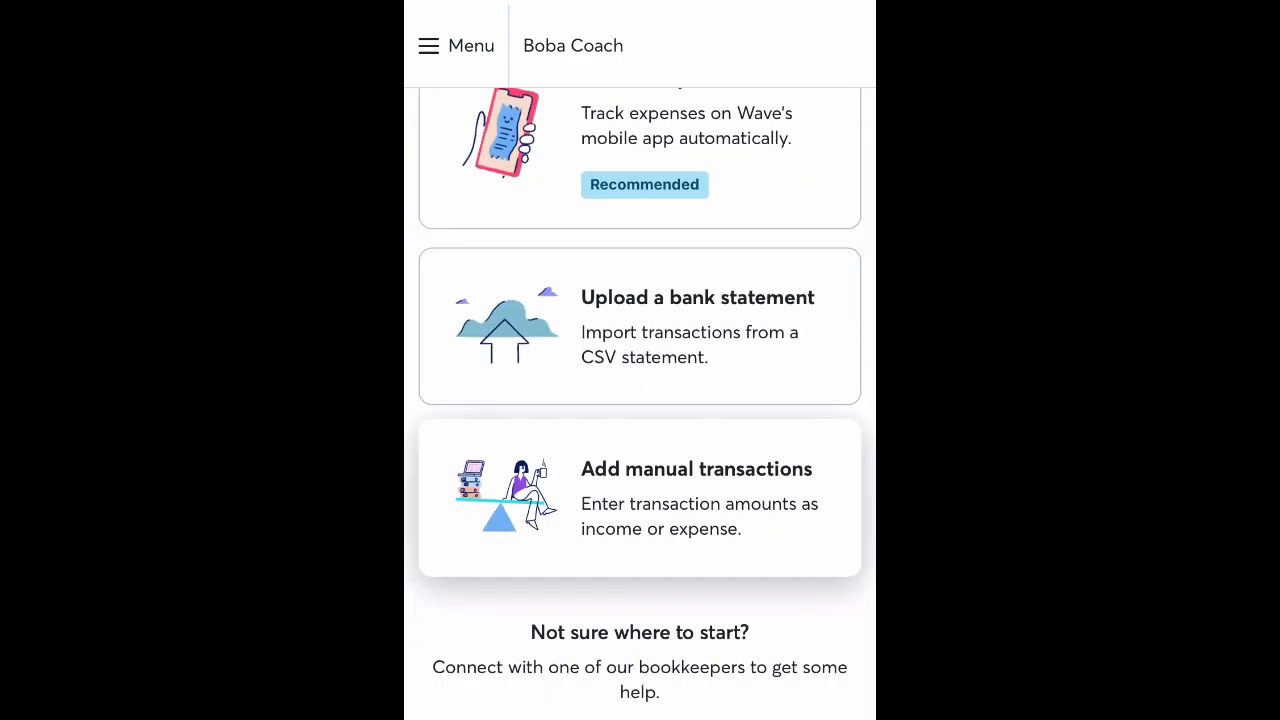
click(640, 498)
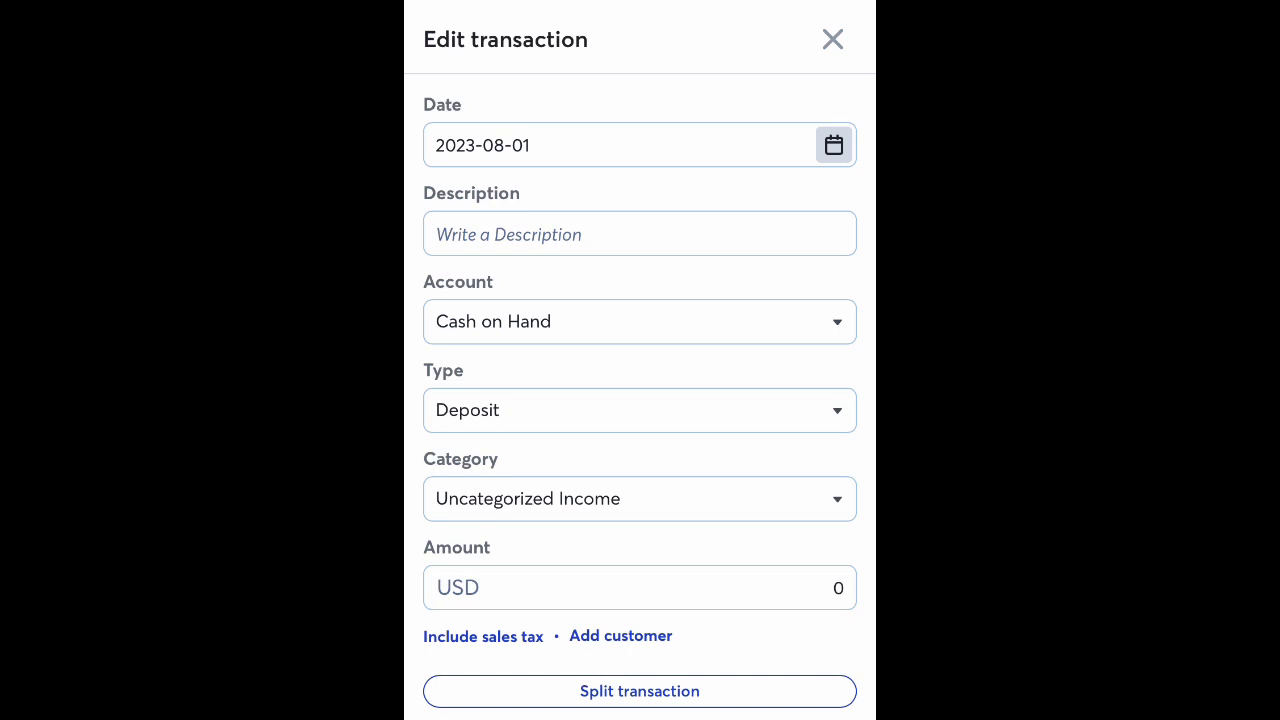
Step: Set the new transaction's date to 2023-07-01
click(834, 145)
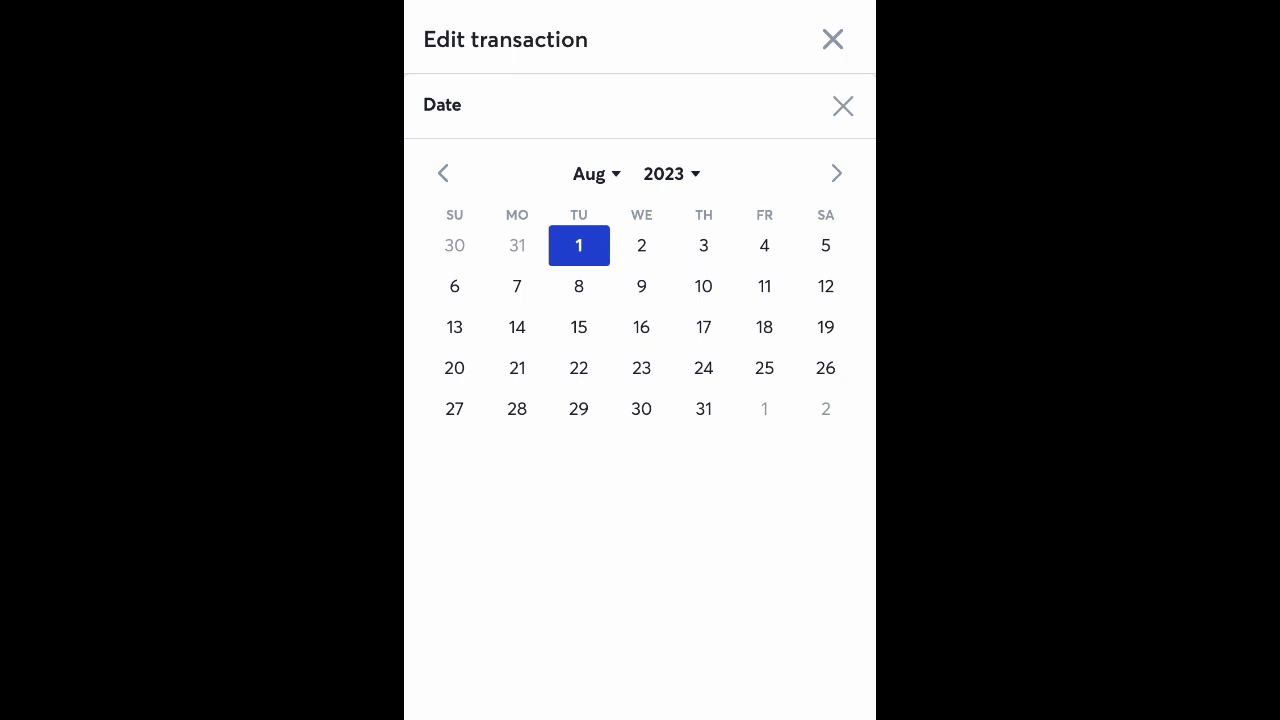
click(443, 173)
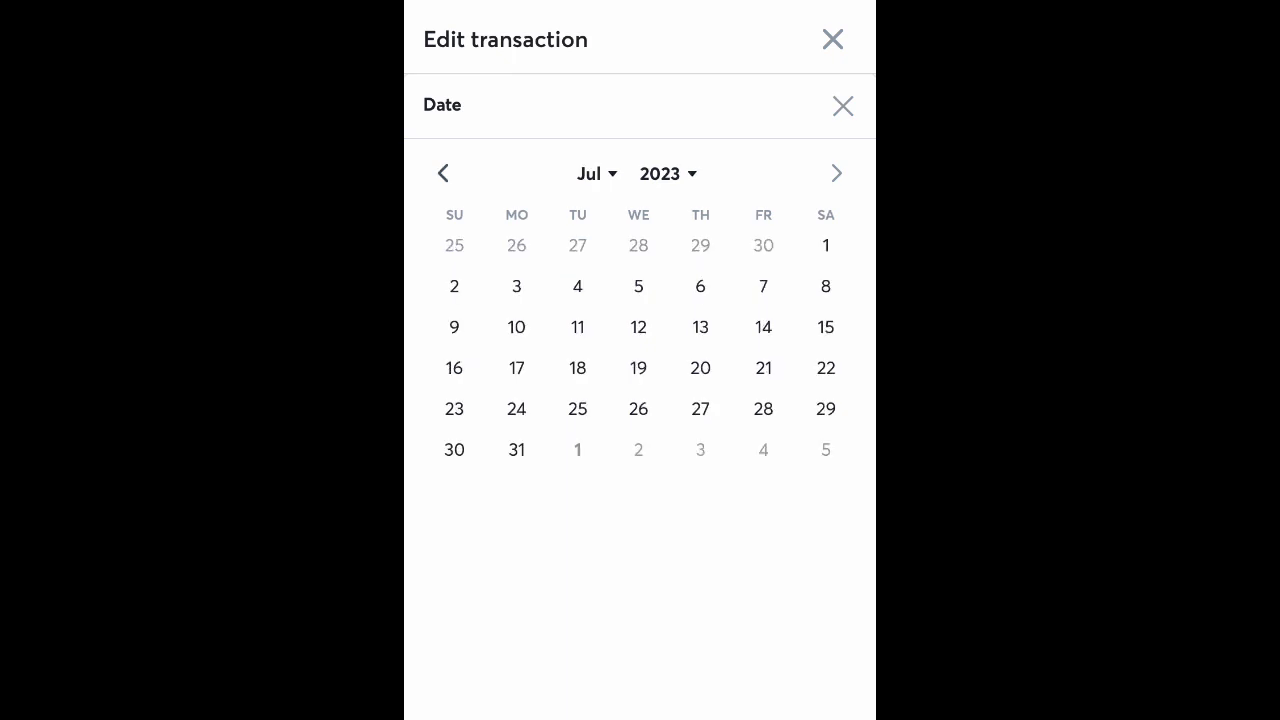
click(826, 246)
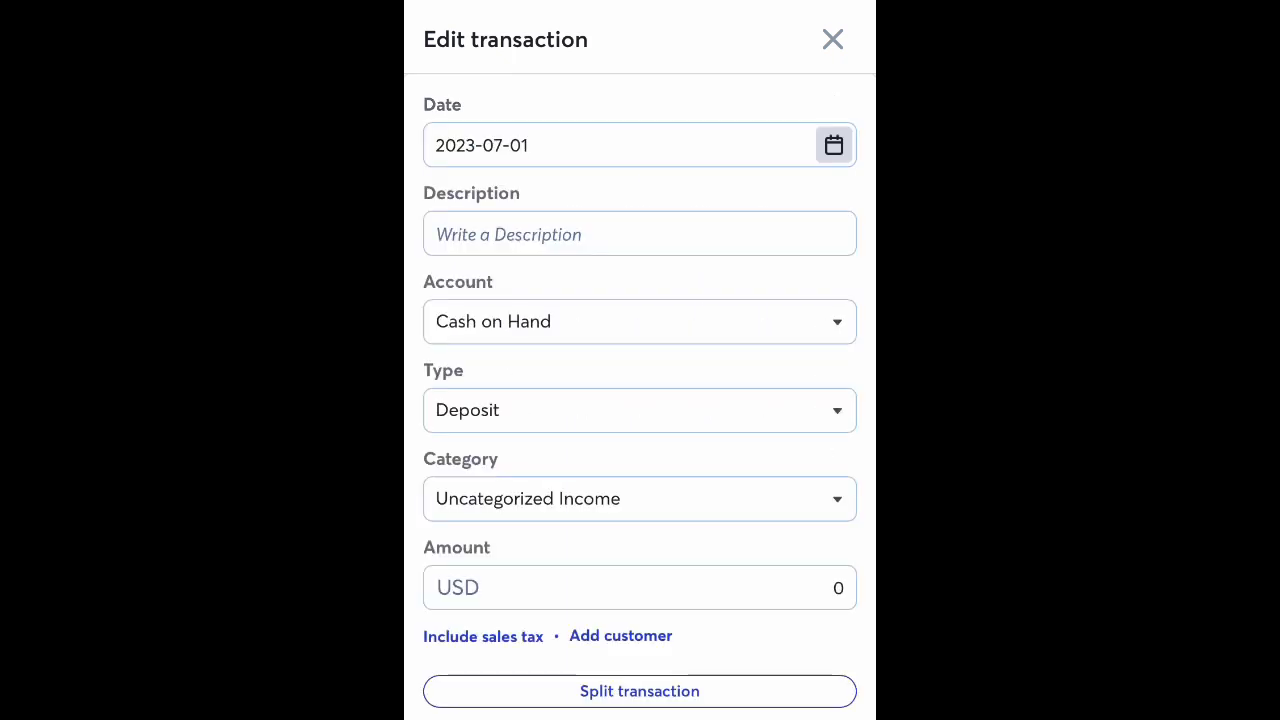
Step: Enter "Food truck purchase" as the transaction's description
click(640, 234)
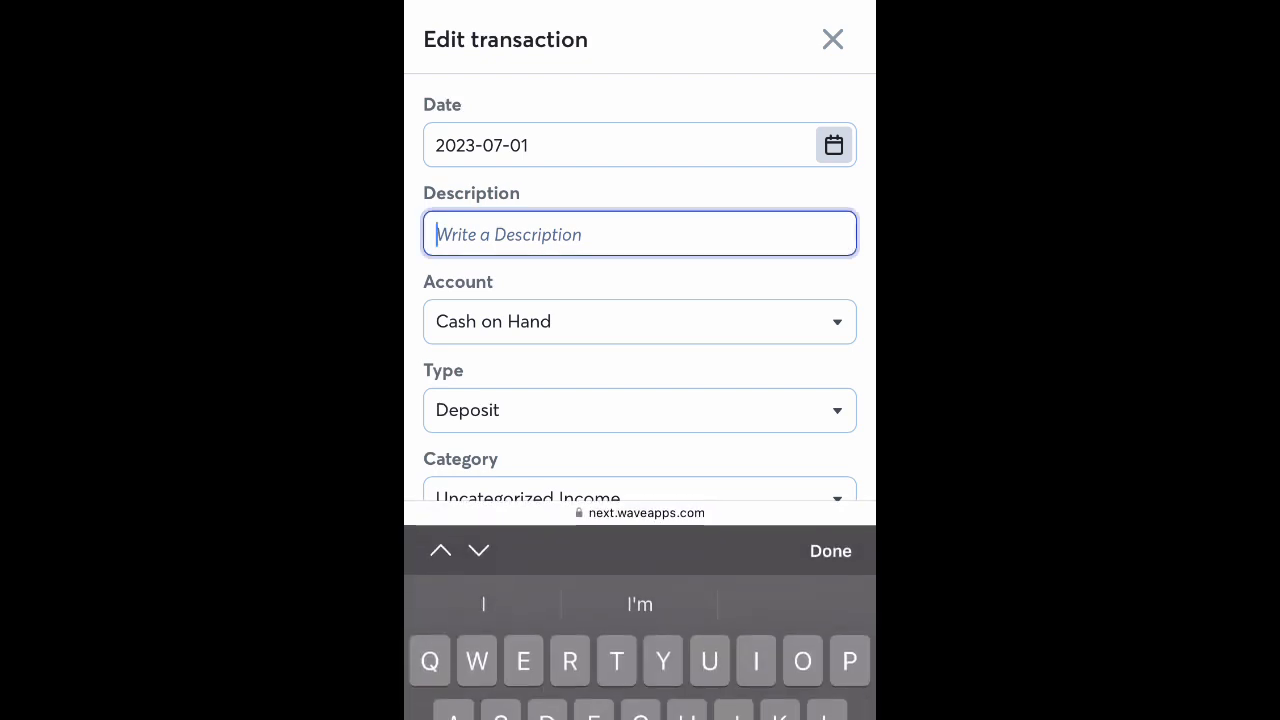
text(P)
key(BackSpace)
text(Food )
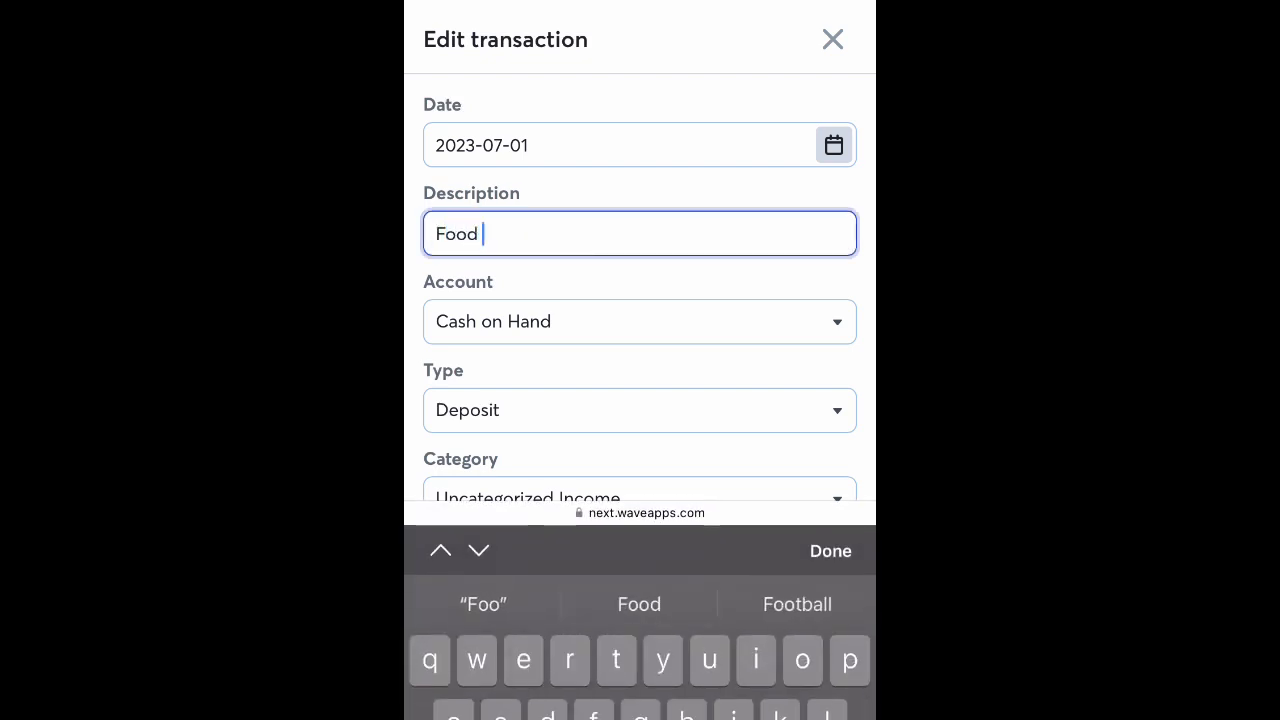
text(truck pu)
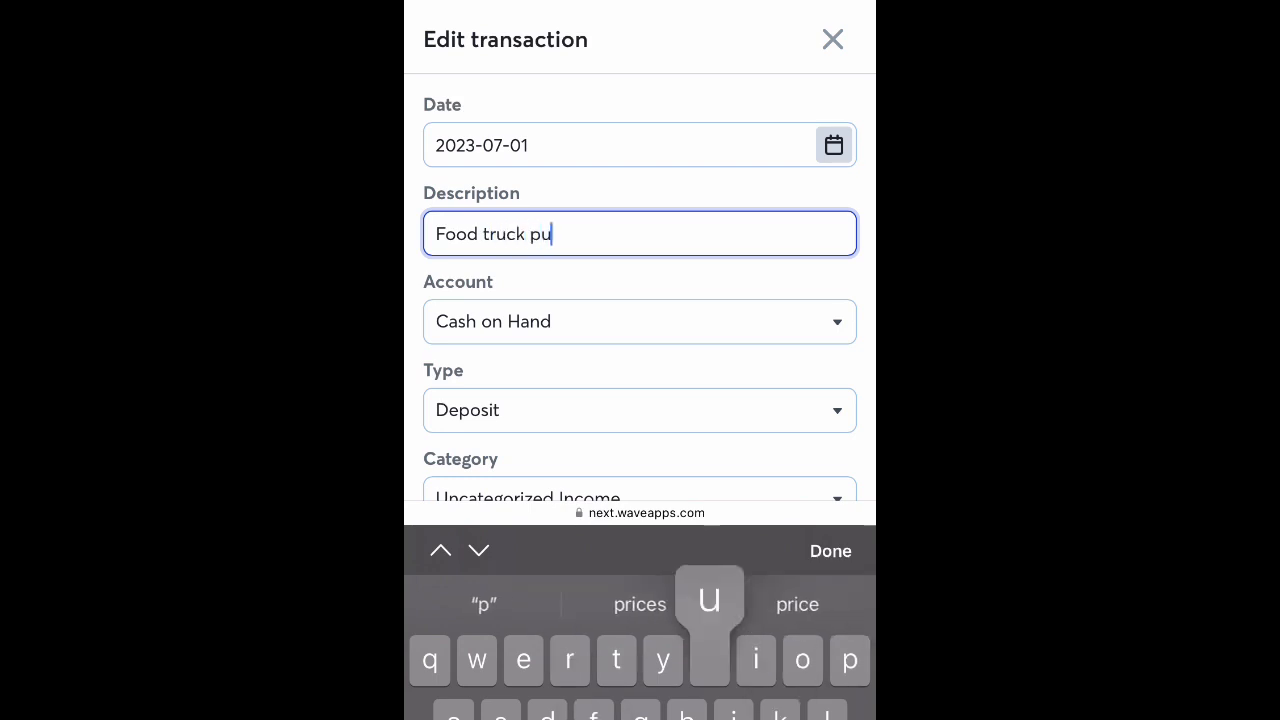
text(rchase)
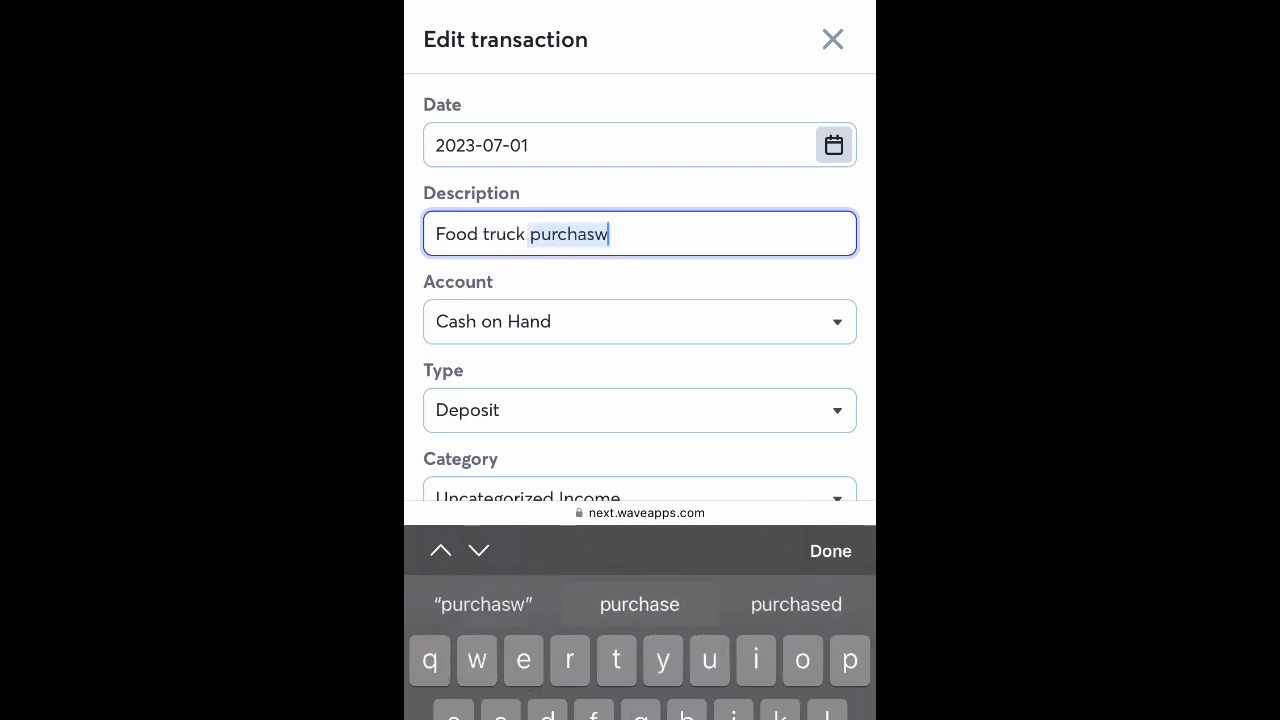
click(830, 551)
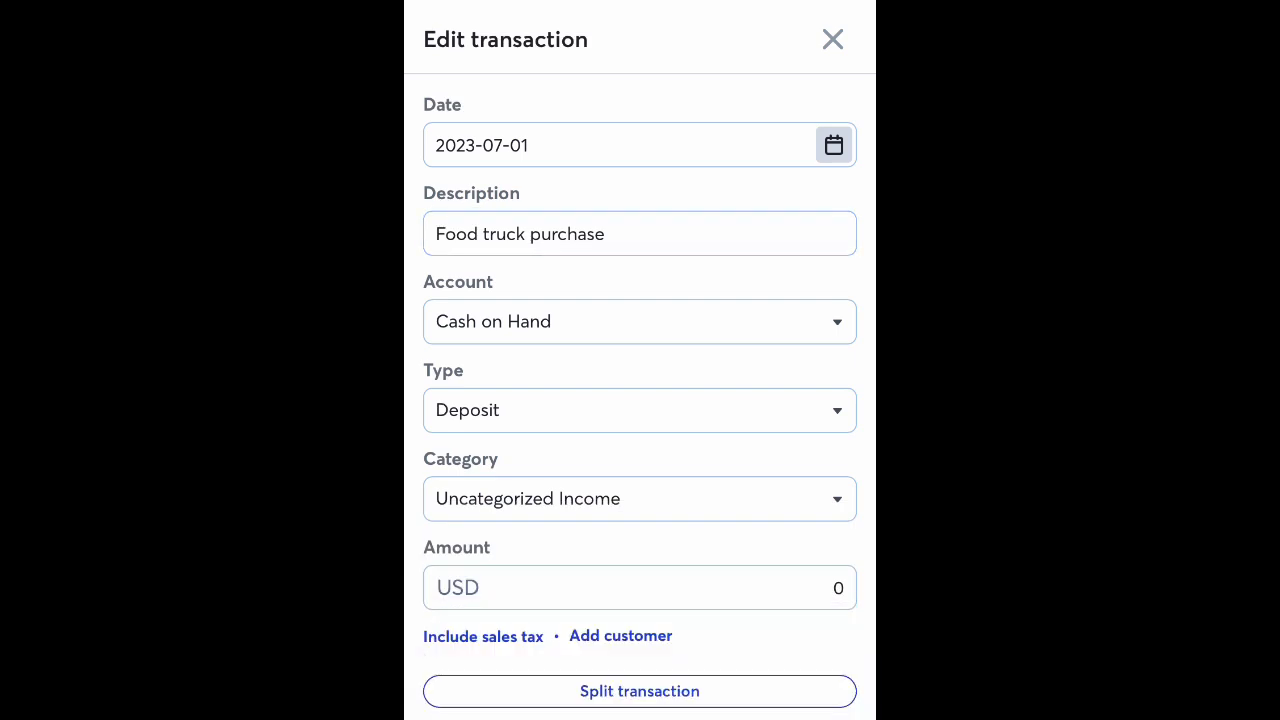
Step: Keep Cash on Hand as the transaction's account and set its type to Withdrawal
click(640, 322)
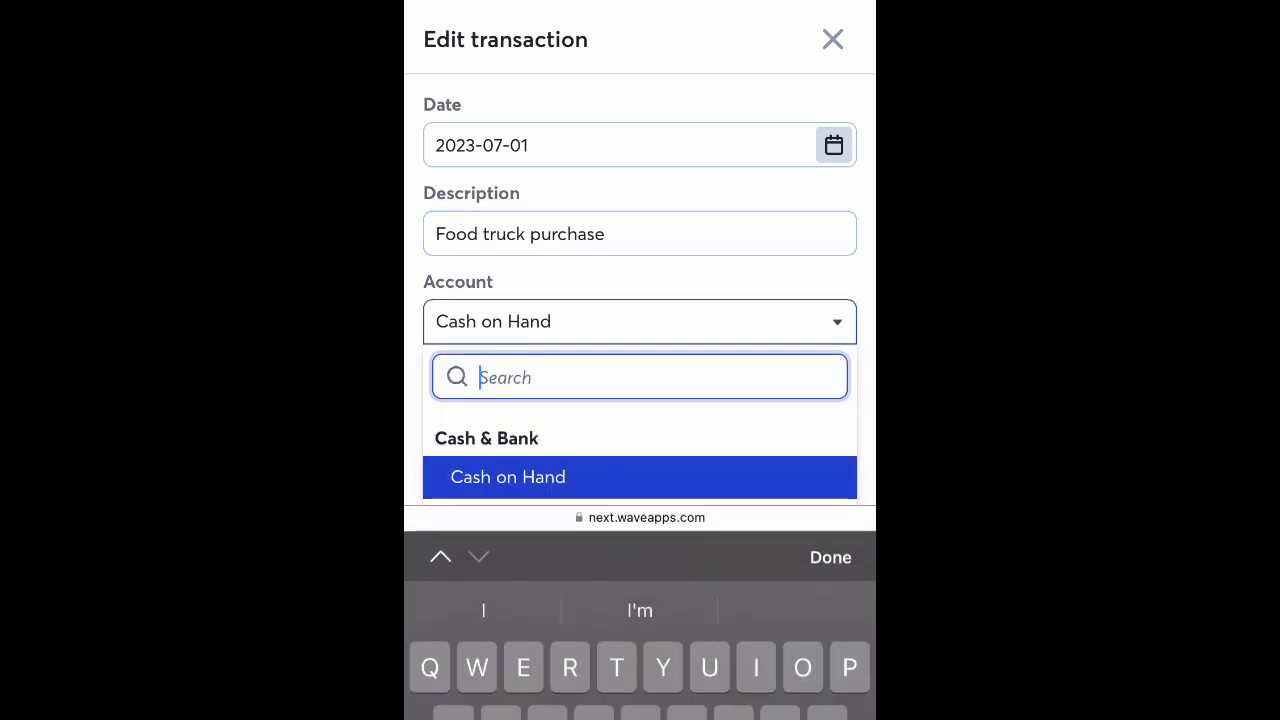
scroll(640, 300, down, 2)
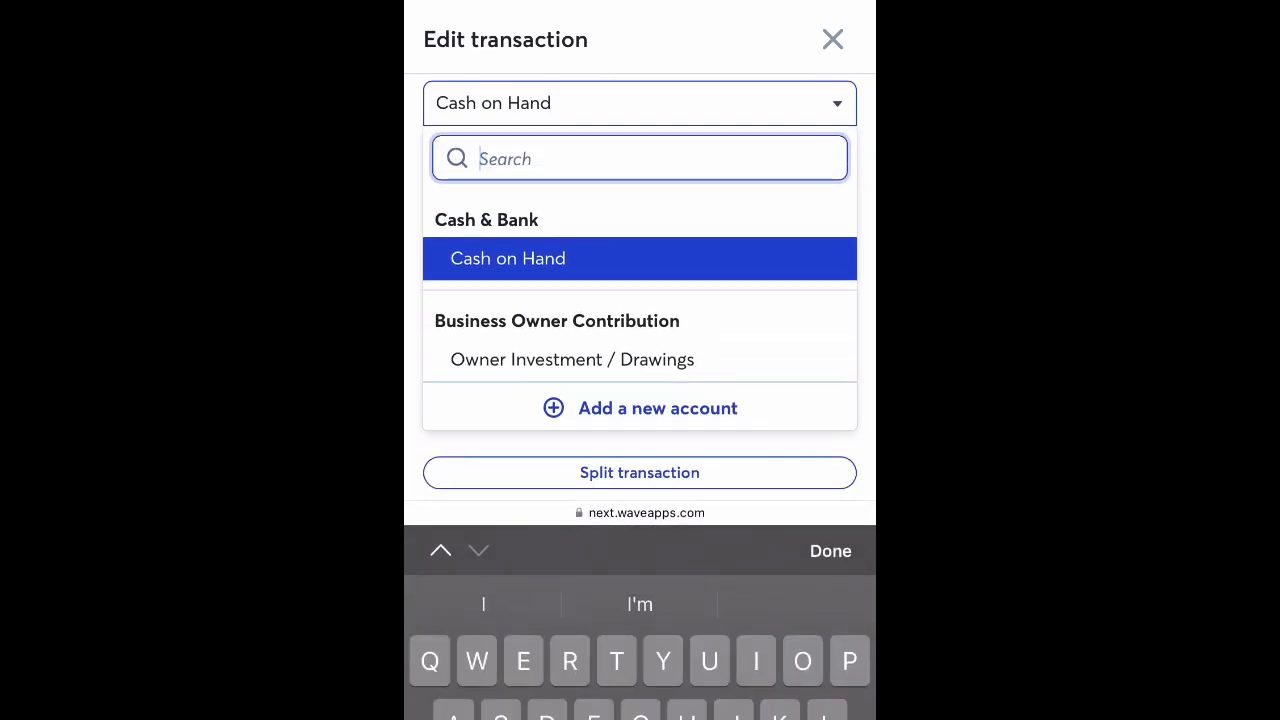
click(508, 259)
scroll(640, 400, up, 1)
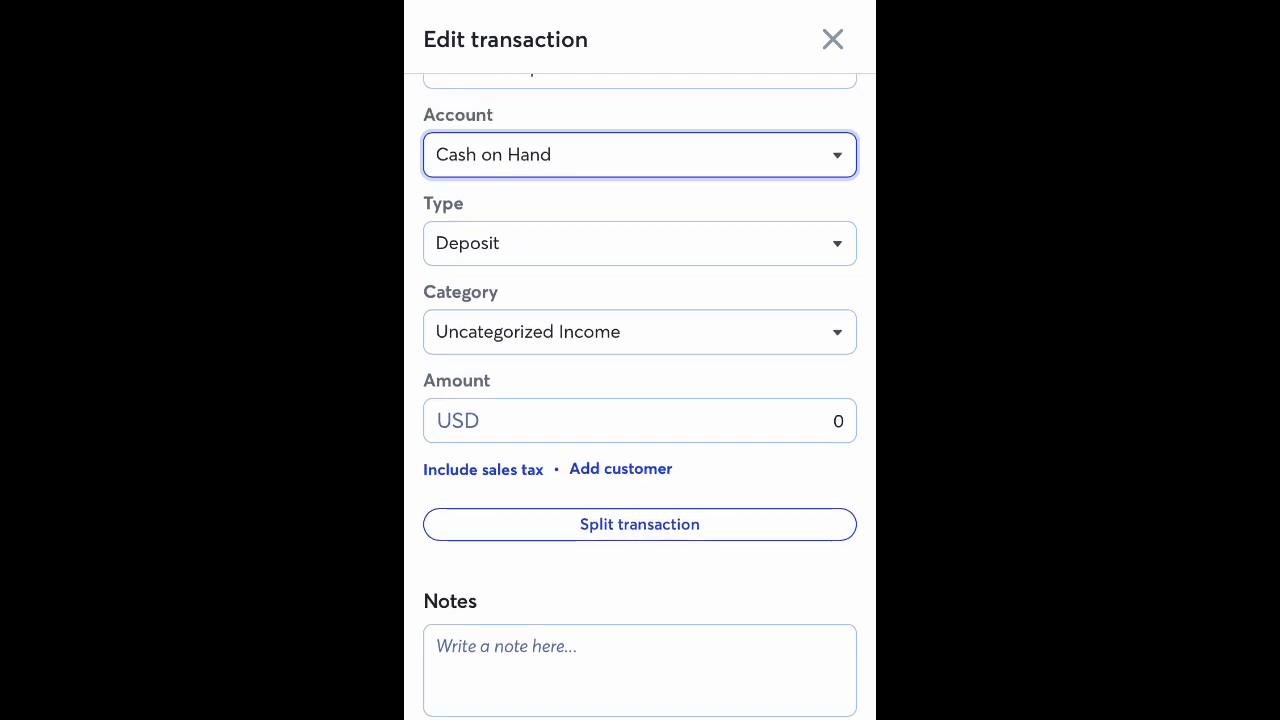
scroll(640, 400, up, 2)
click(640, 351)
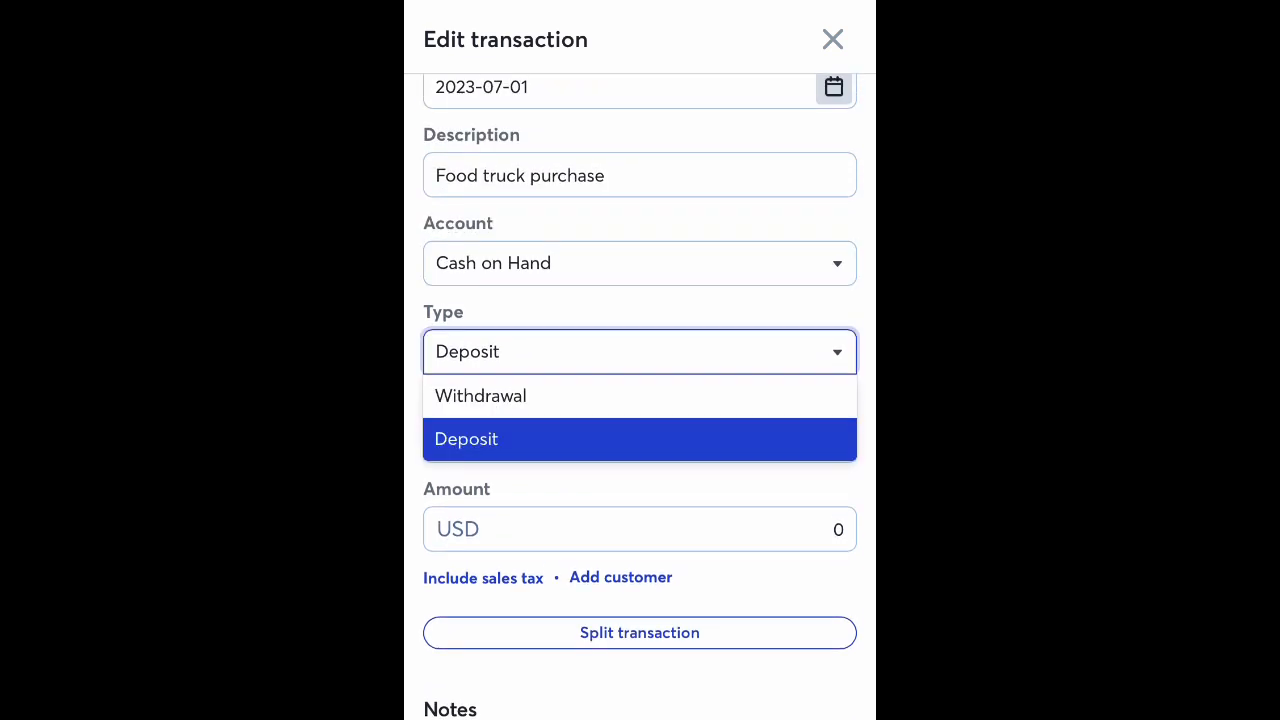
click(480, 396)
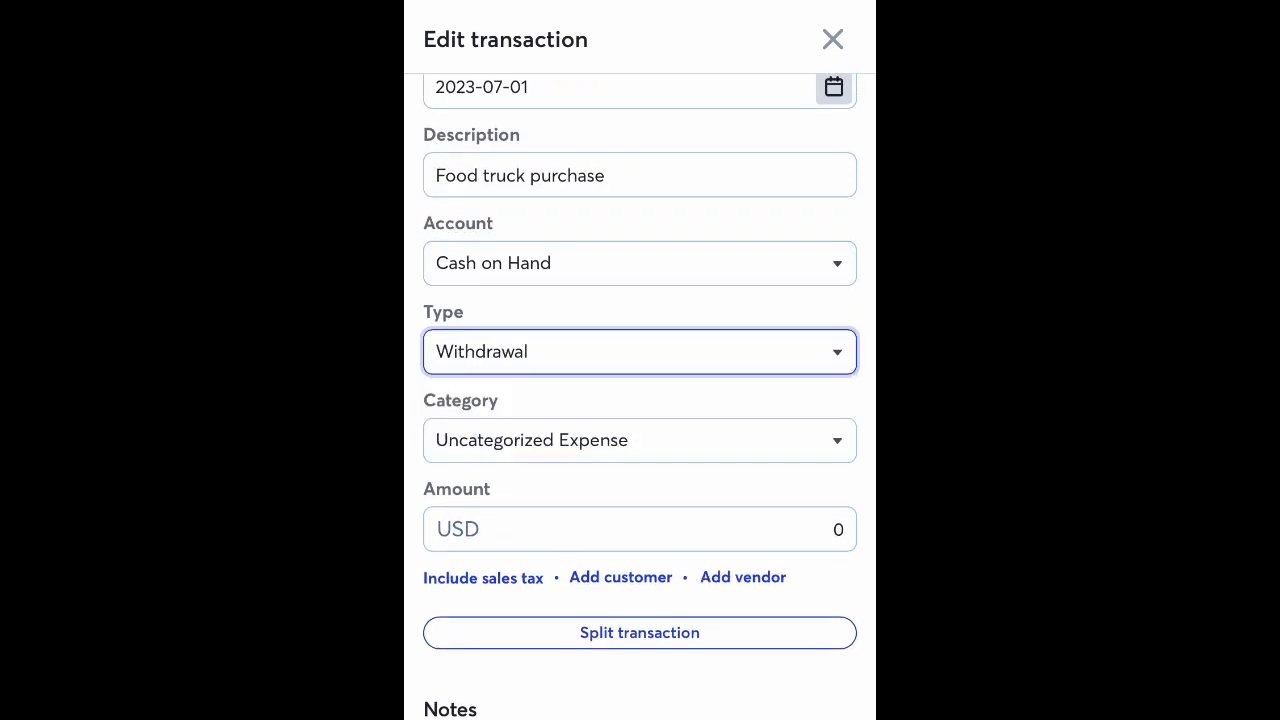
Step: Search the transaction categories for "Veh" and start a new category with the account type Operating Expense
scroll(640, 400, up, 1)
scroll(640, 400, down, 1)
scroll(640, 400, down, 1)
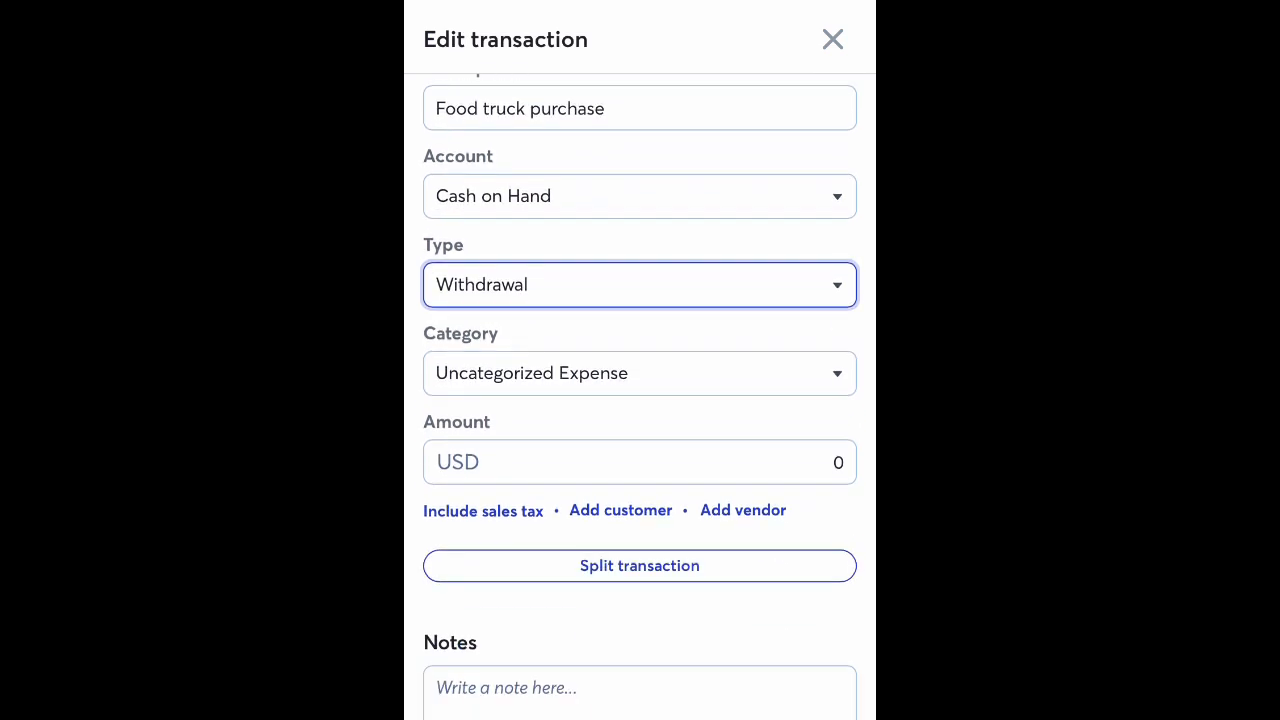
click(640, 372)
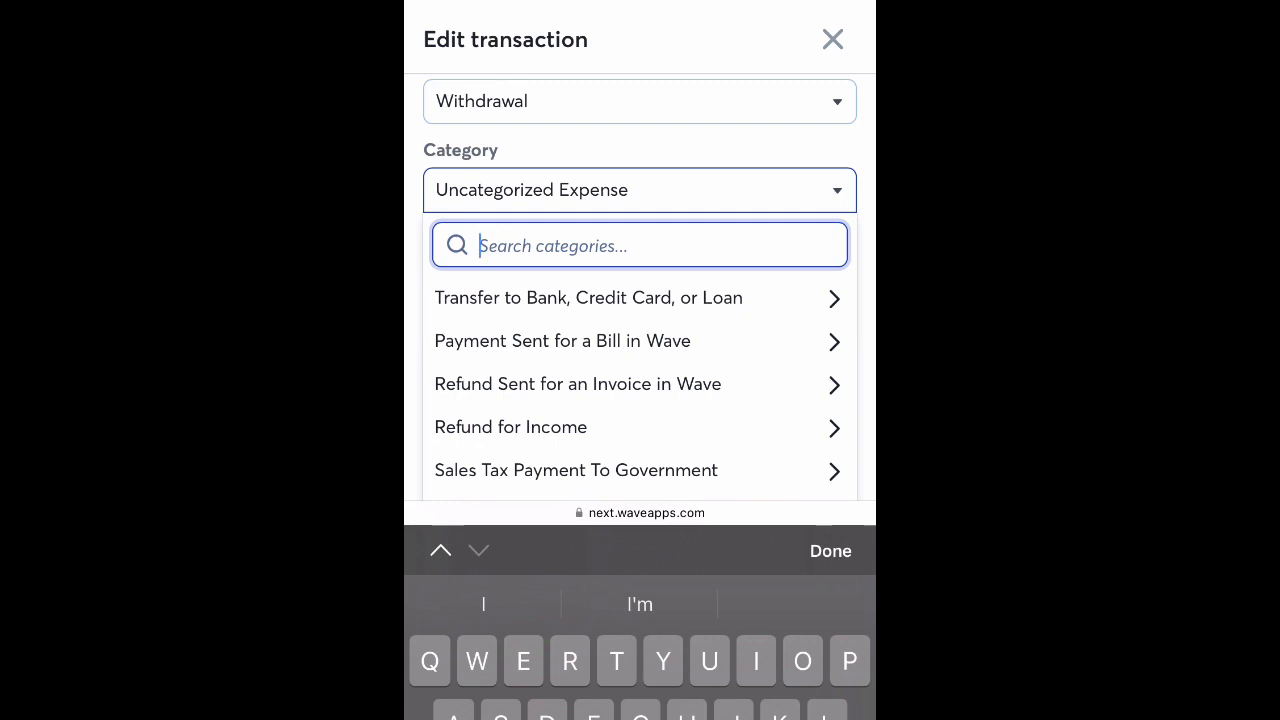
text(Veh)
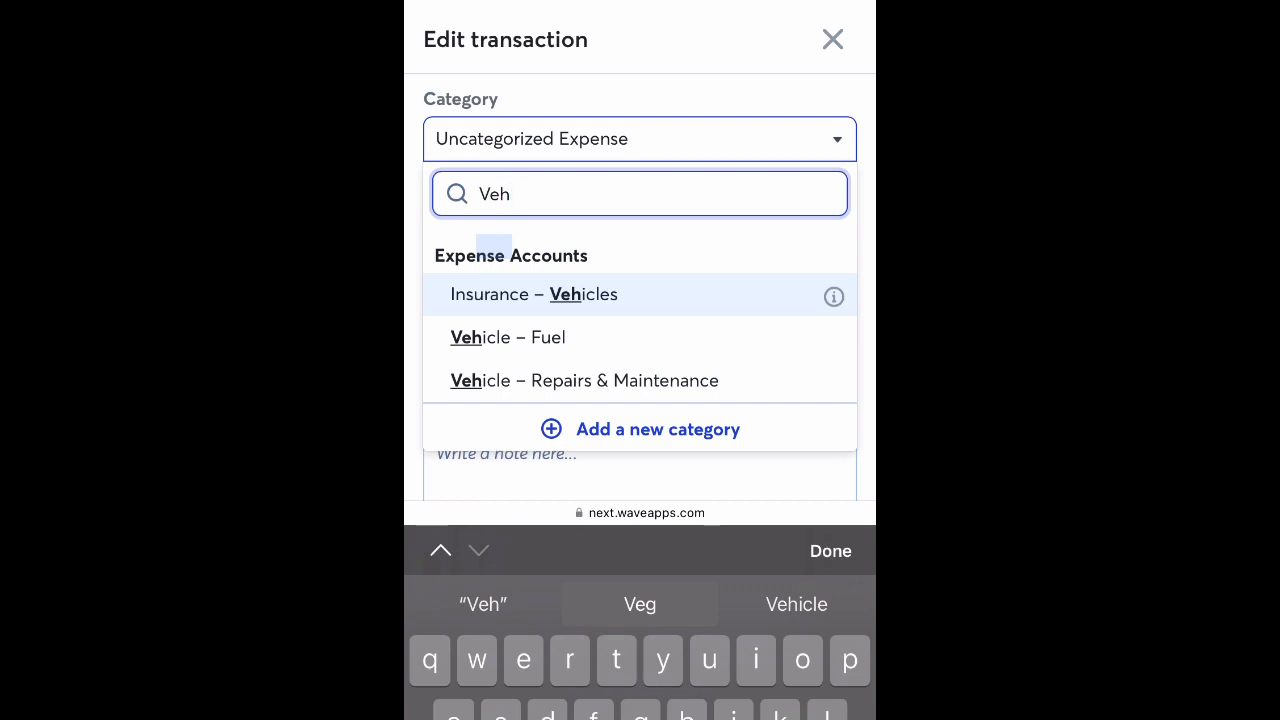
click(658, 429)
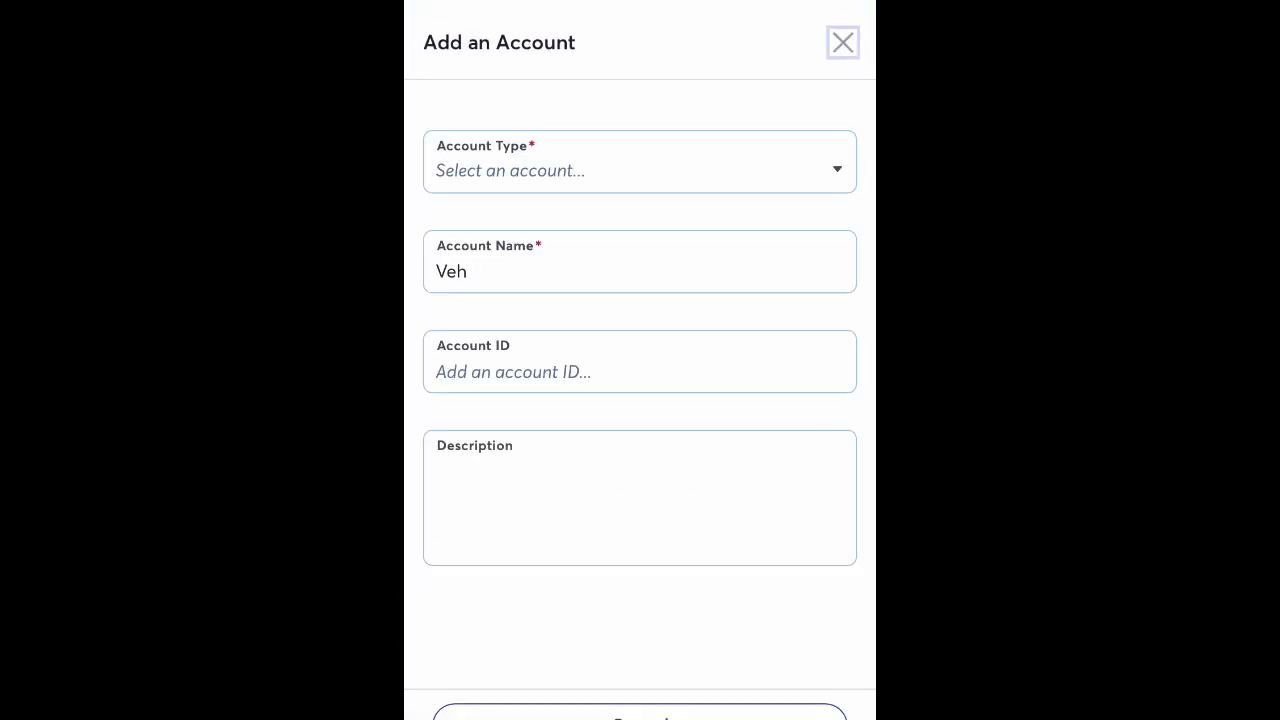
click(640, 162)
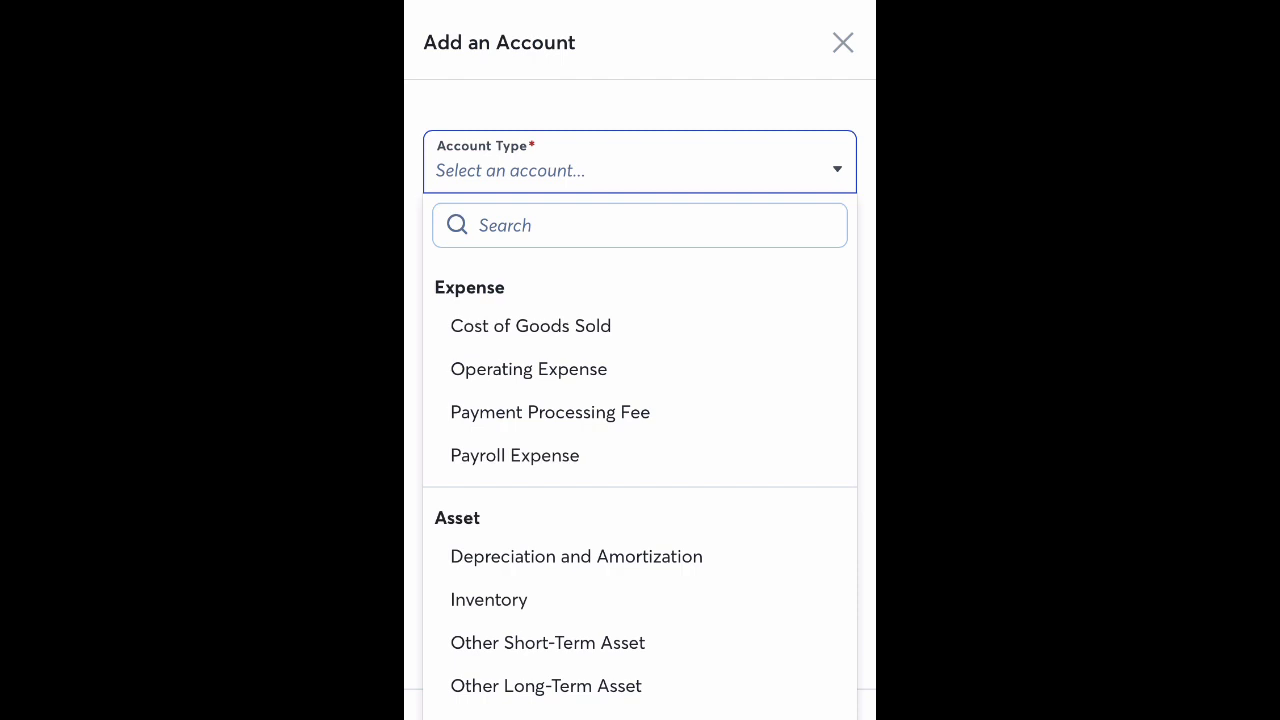
click(529, 369)
Step: Name the new account Vehicle Purchase and save it as the transaction's category
click(560, 267)
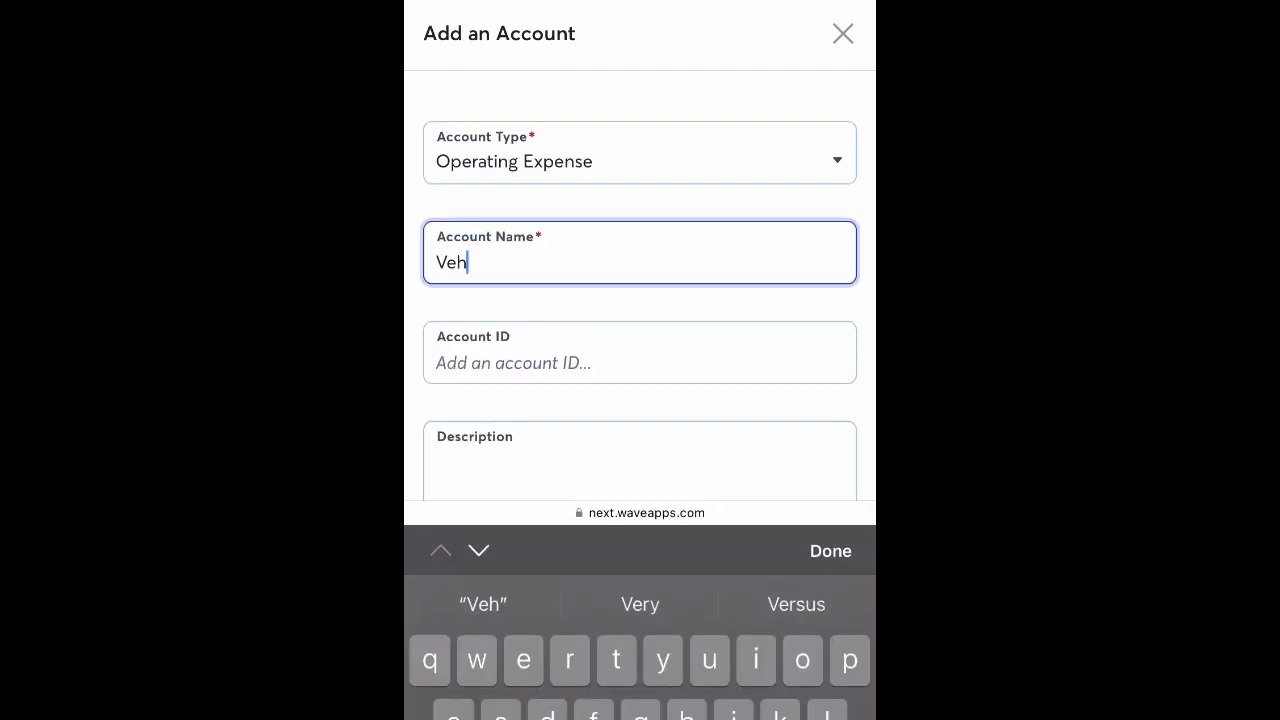
text(icle )
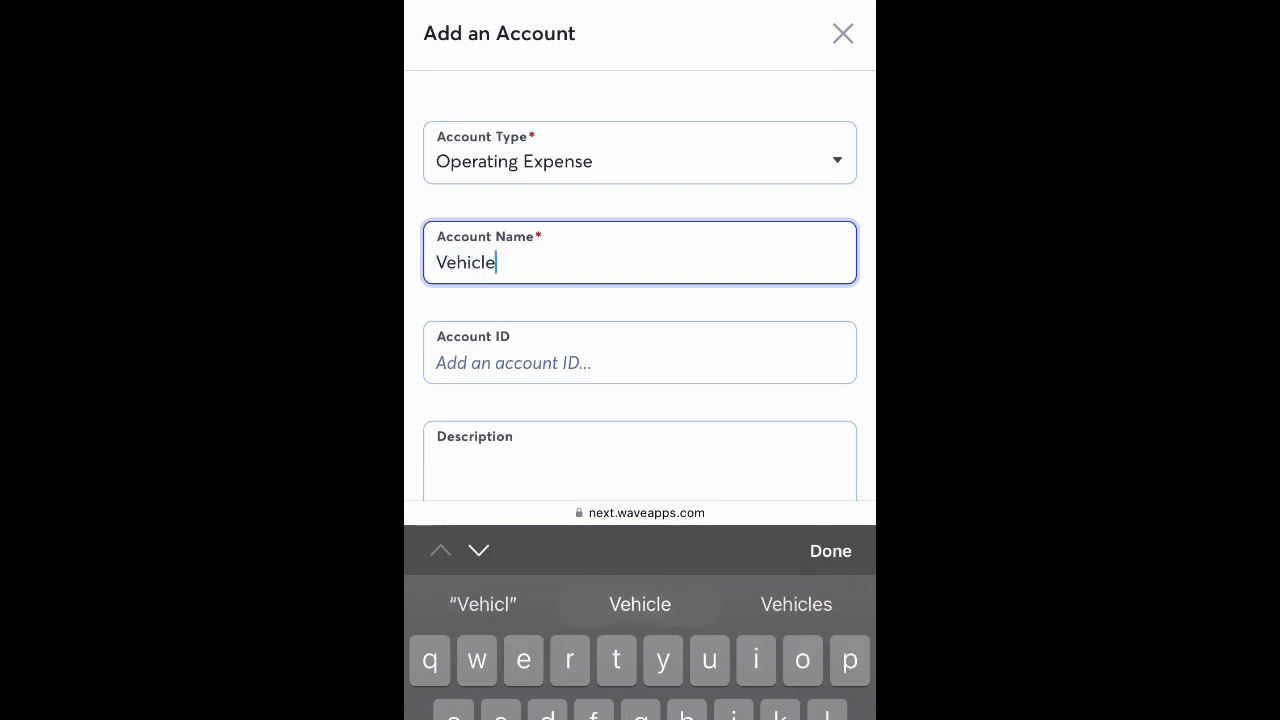
text(P)
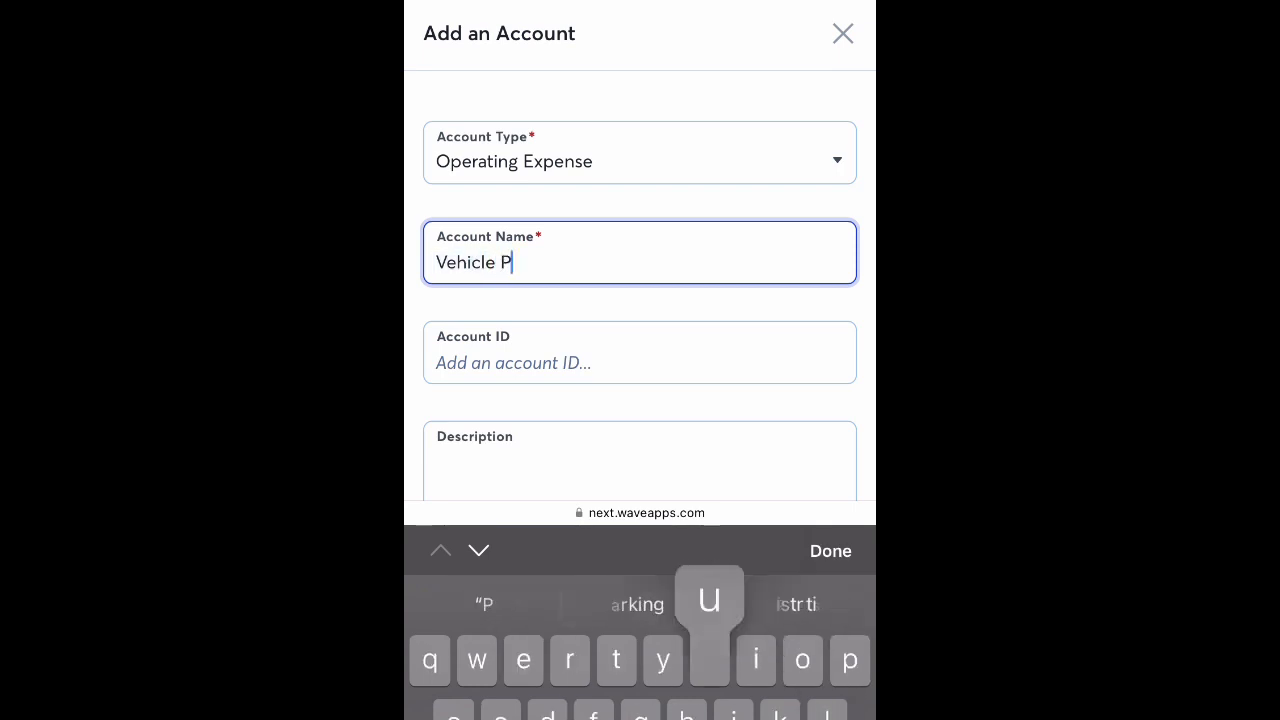
text(urchas)
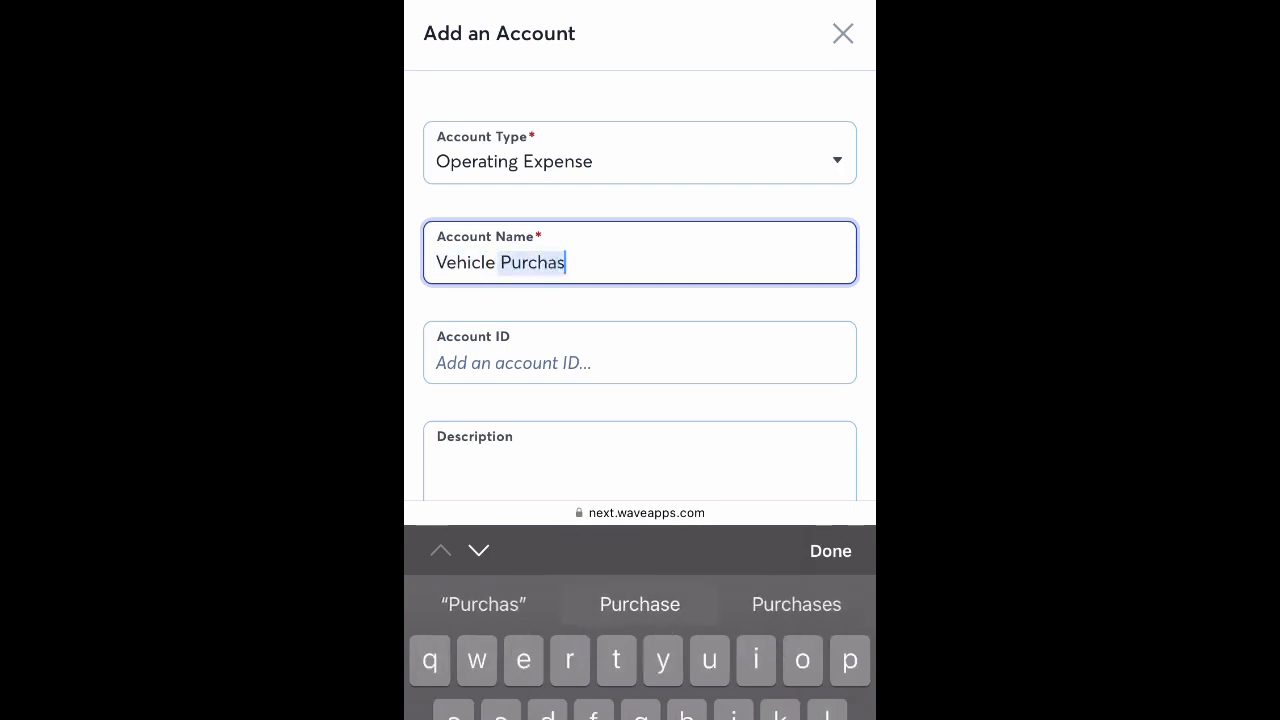
click(830, 551)
click(640, 270)
text(e)
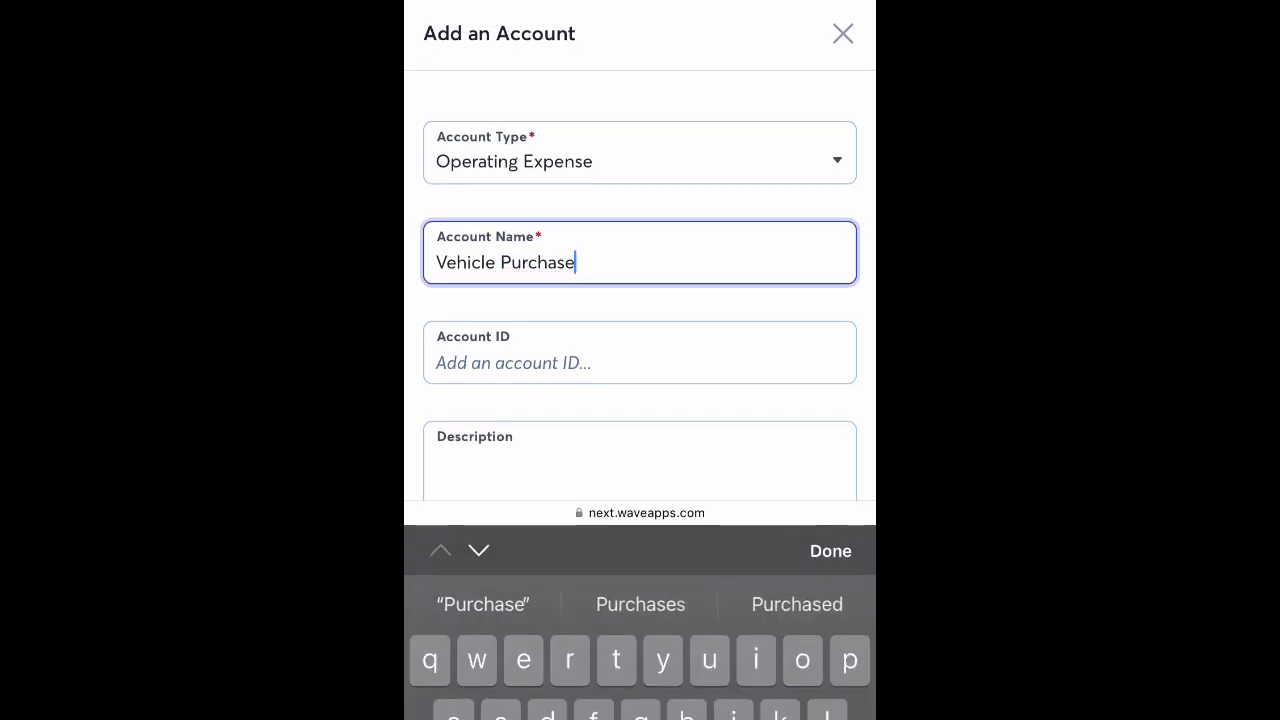
click(830, 551)
click(640, 715)
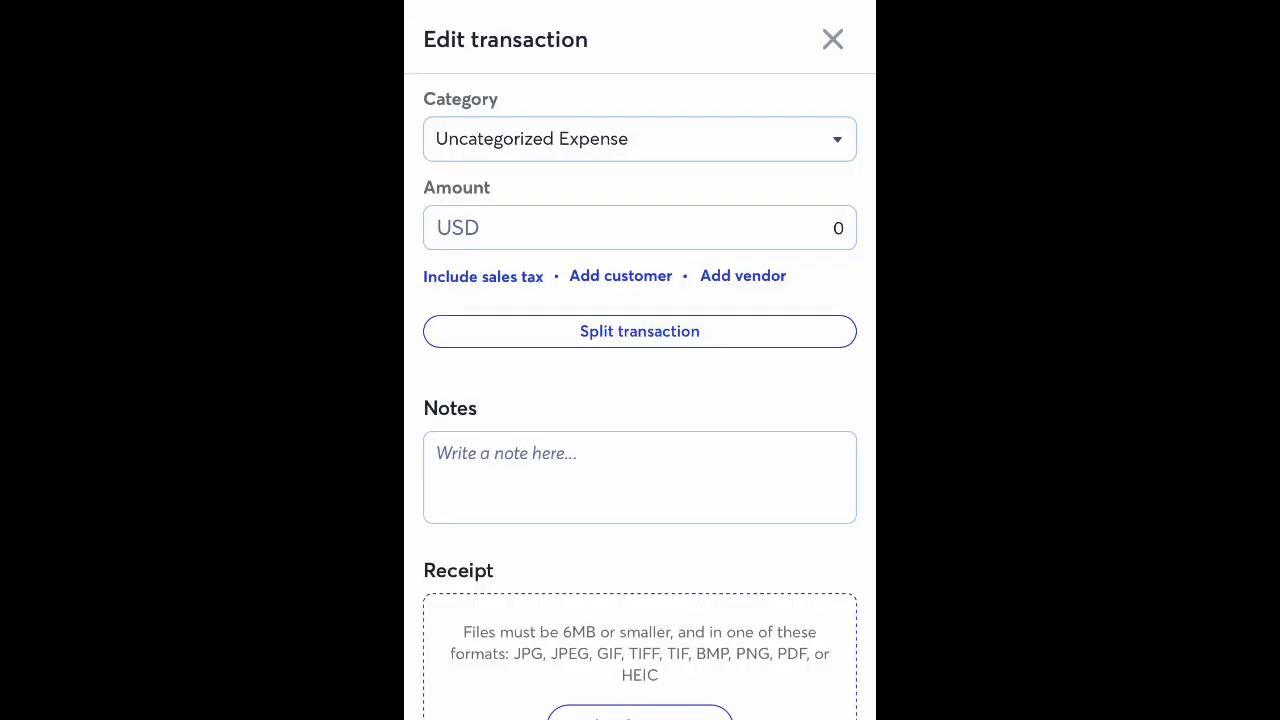
Step: Set the food truck transaction's amount to 10000 USD
click(640, 228)
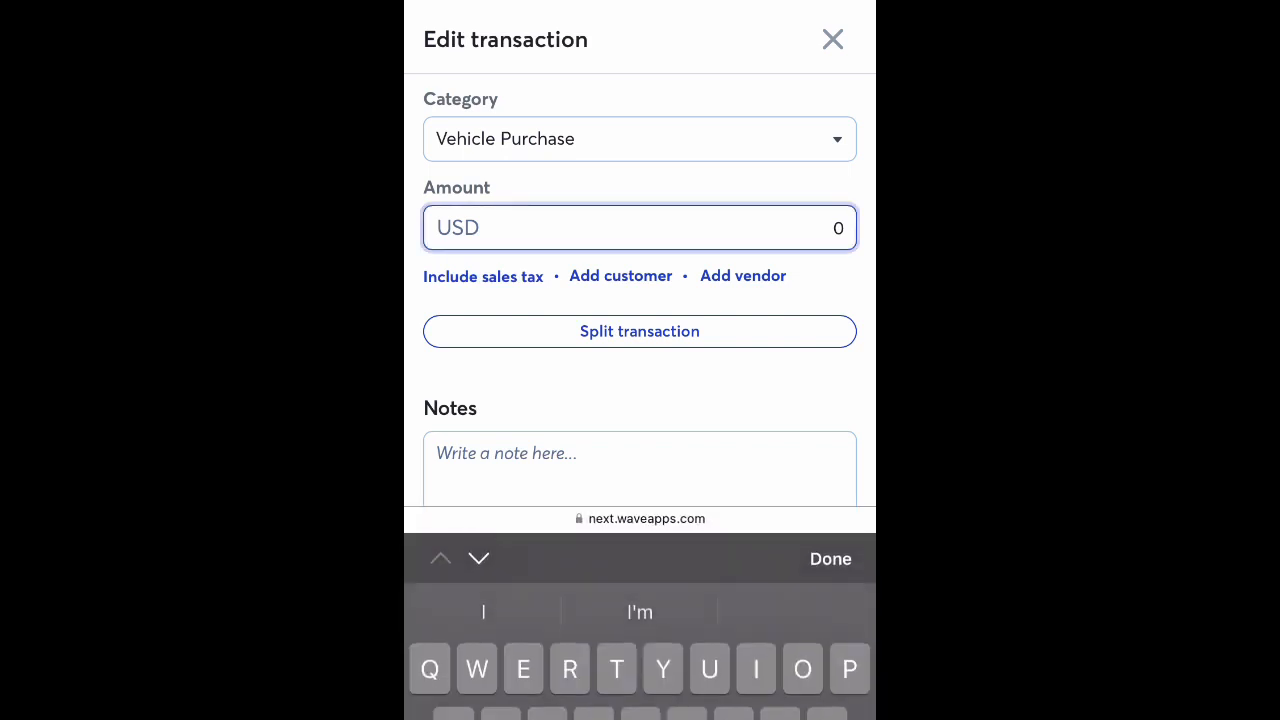
text(10000)
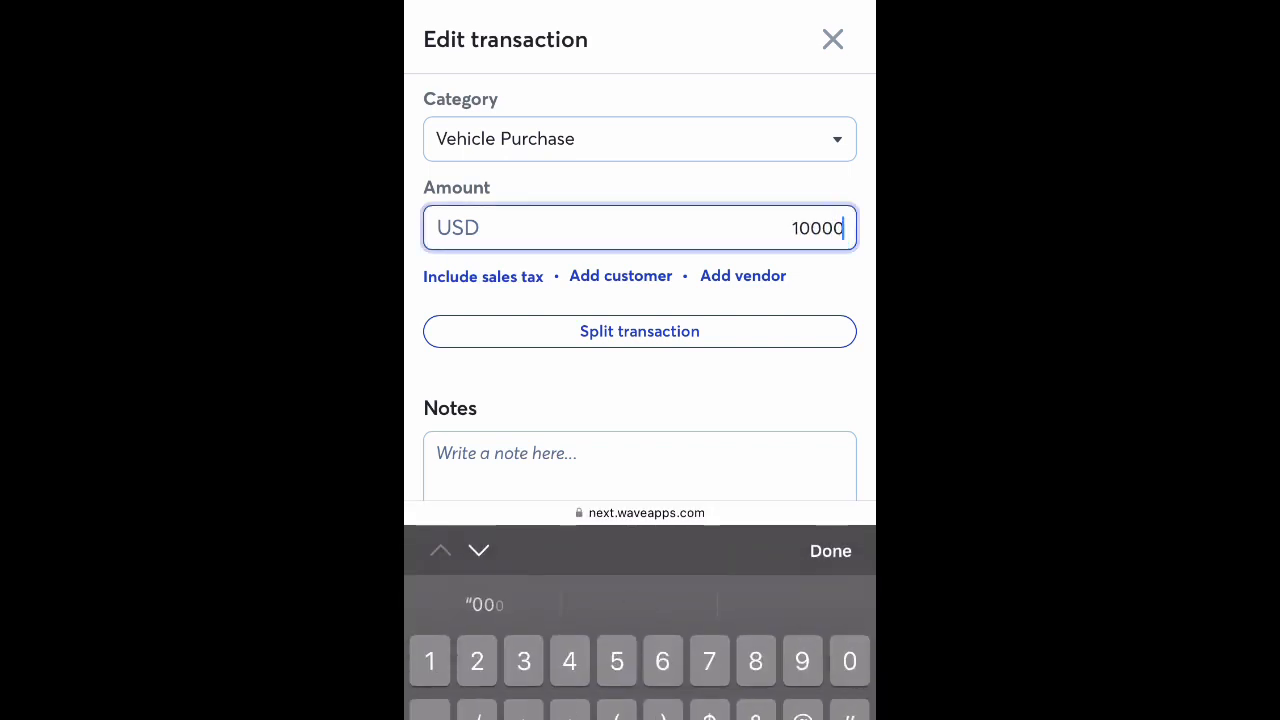
click(830, 551)
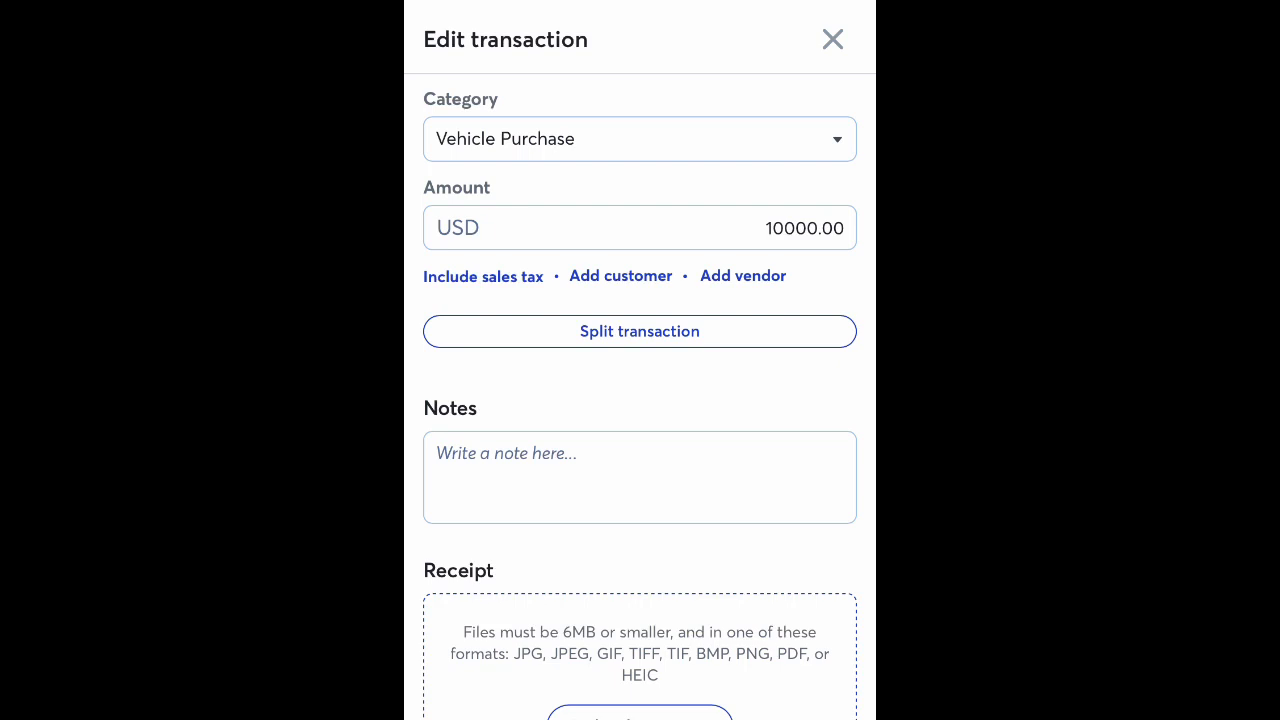
Step: Look over the notes and receipt upload sections through to the end of the transaction form
scroll(640, 400, down, 3)
click(640, 580)
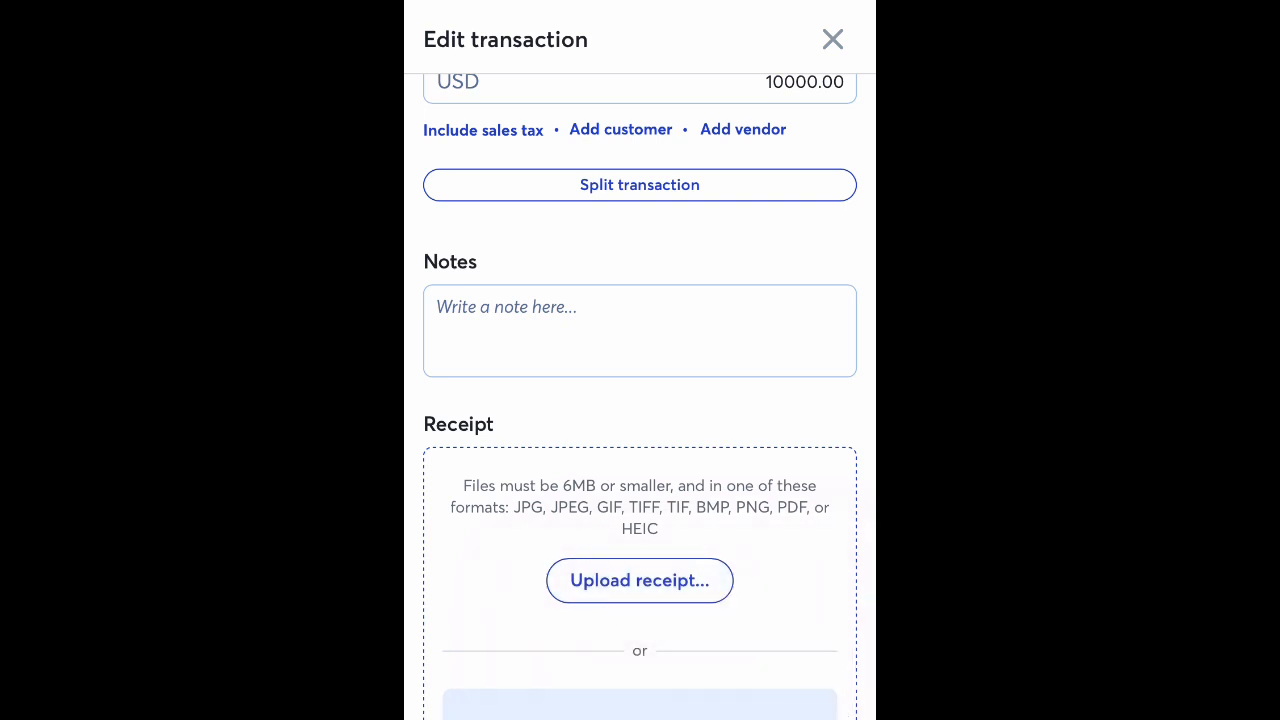
scroll(640, 400, down, 5)
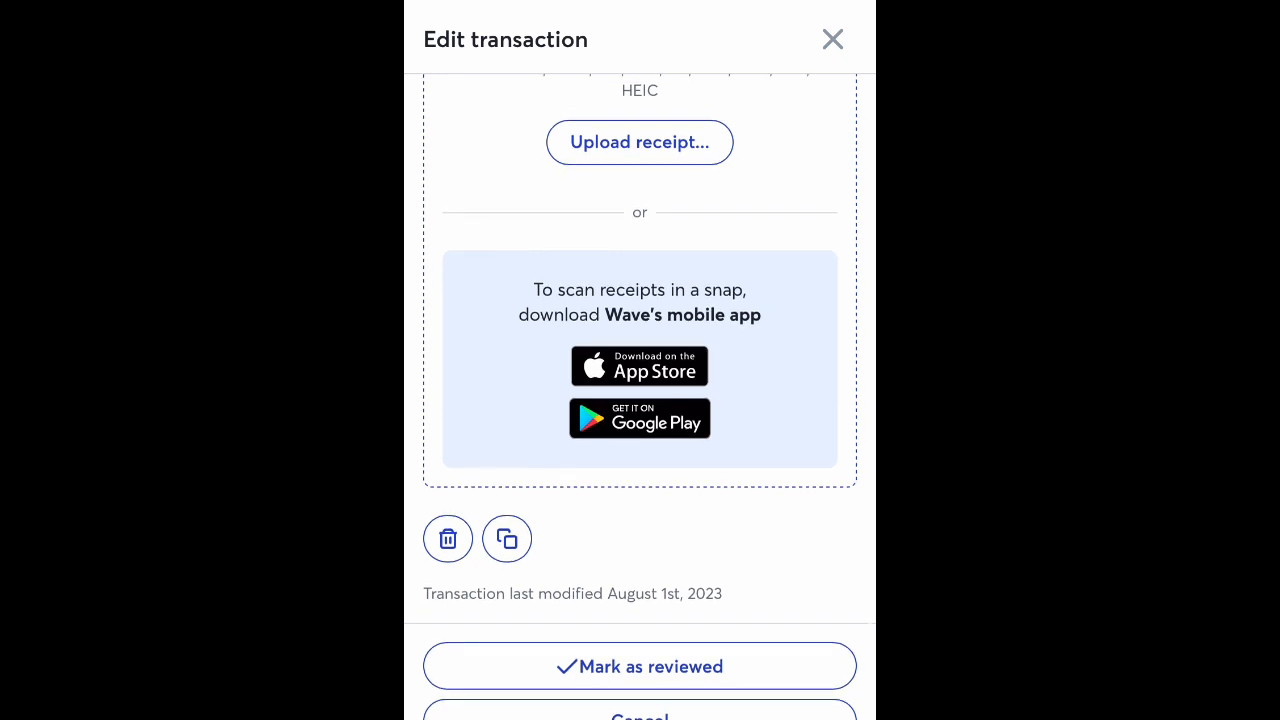
Step: Mark the food truck purchase transaction as reviewed
click(640, 666)
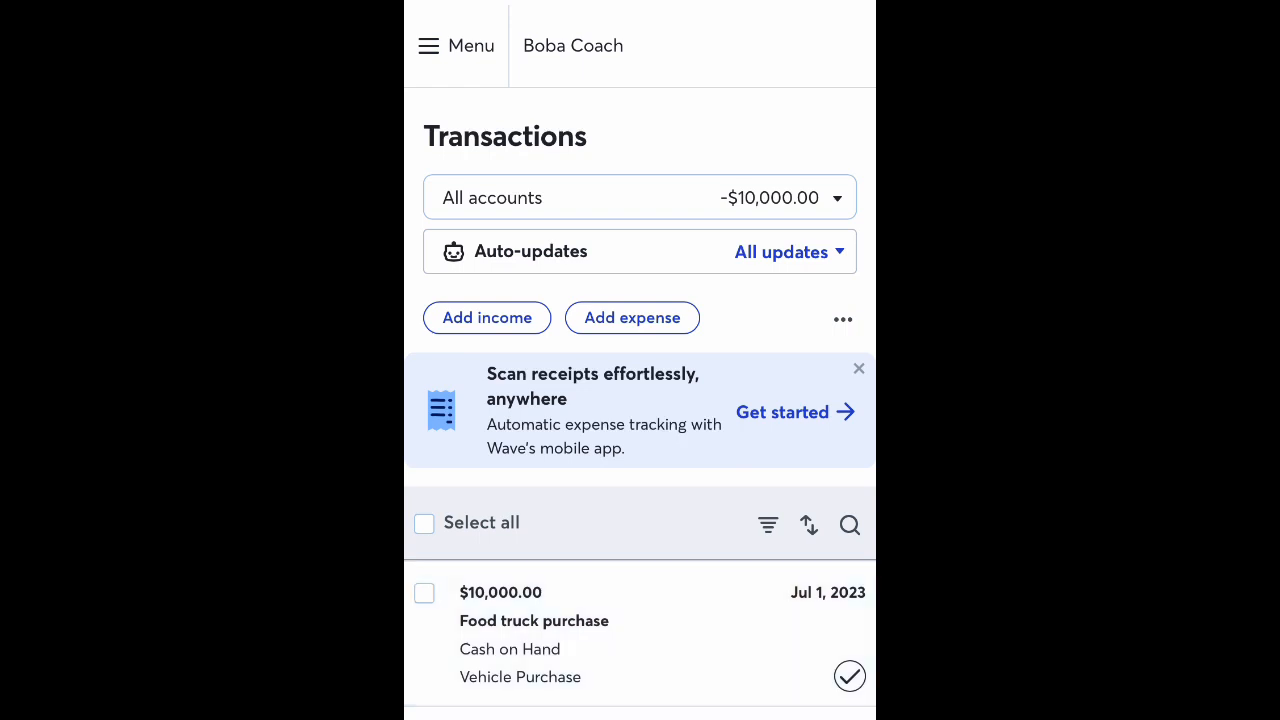
Step: Add a new expense dated 2023-07-08 with the description Refrigerator
click(632, 317)
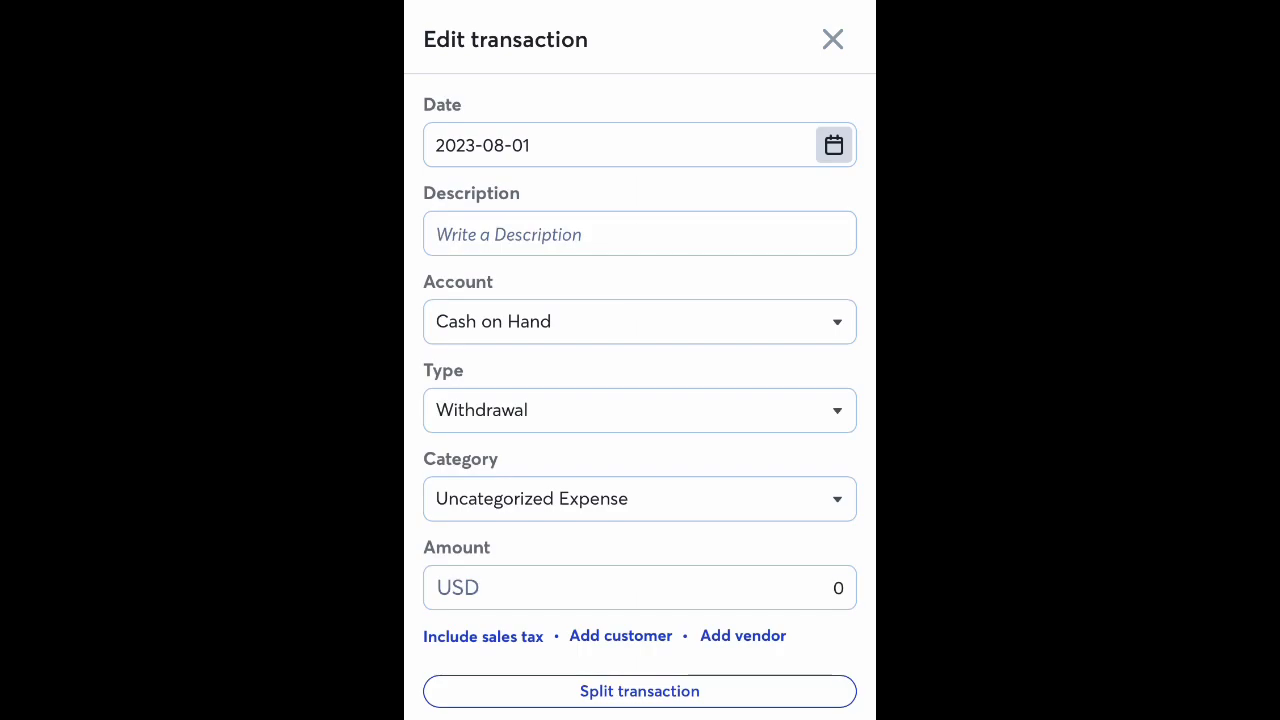
click(834, 145)
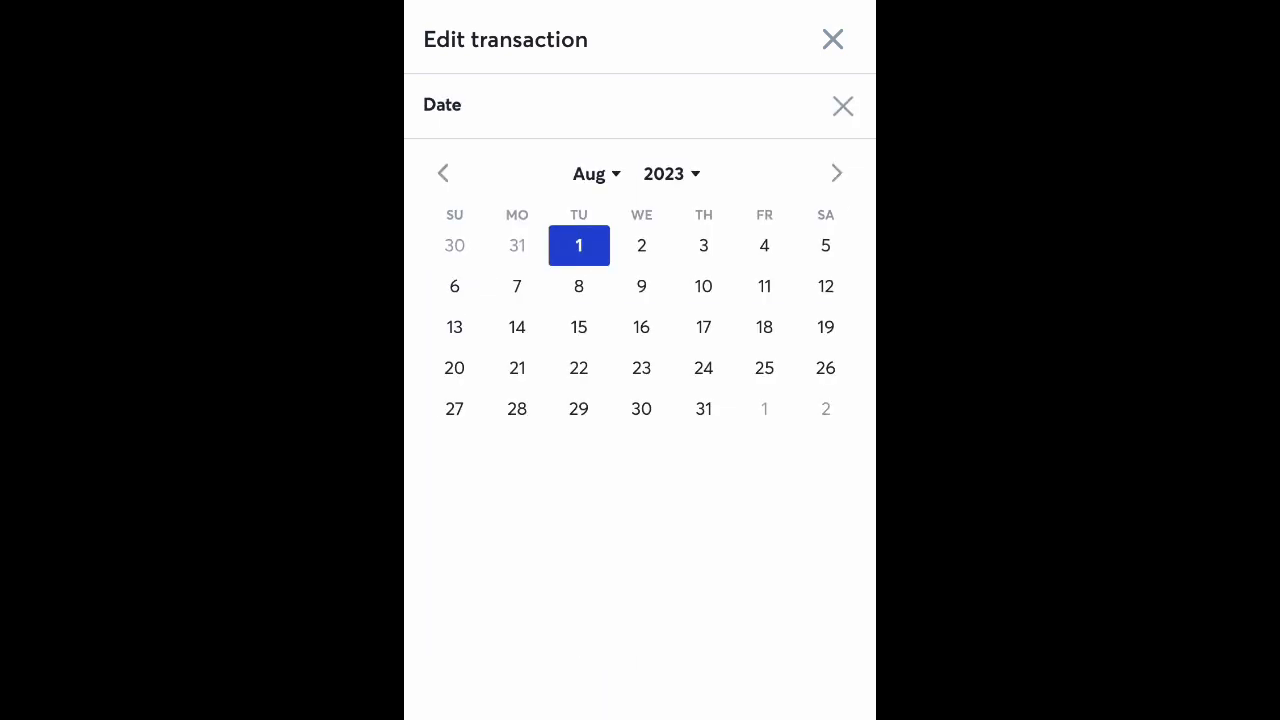
click(443, 173)
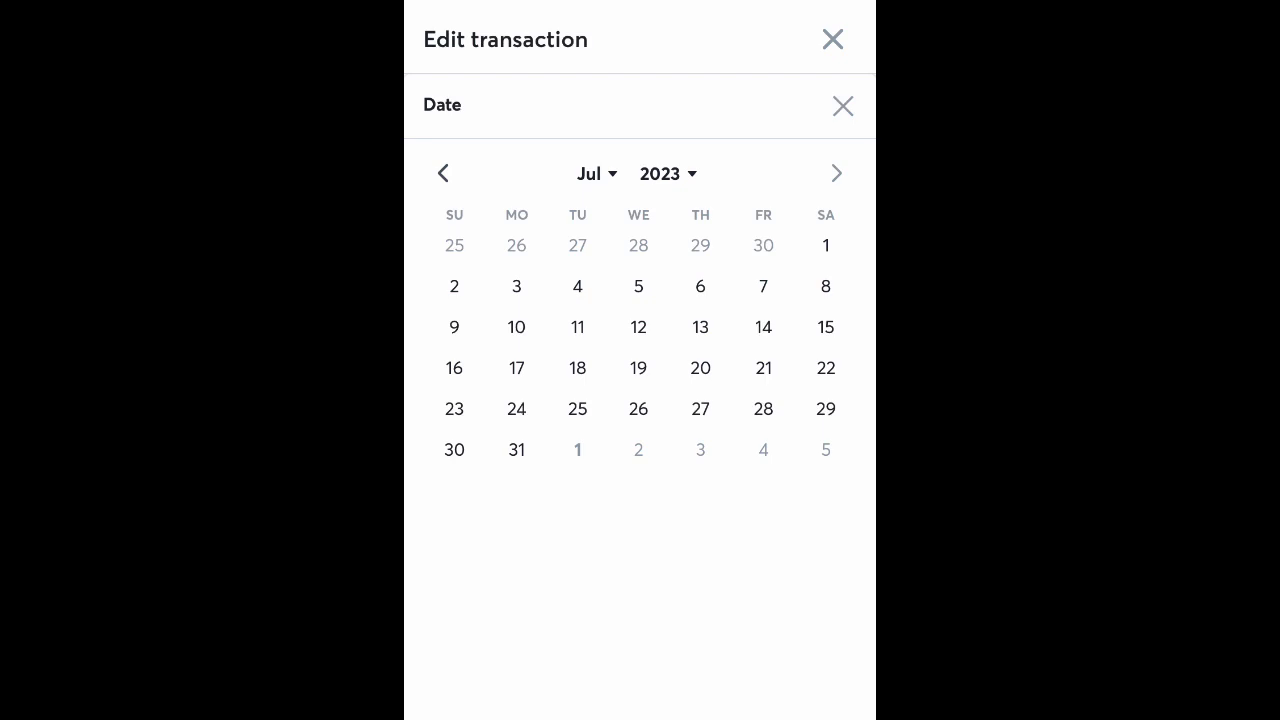
click(826, 286)
click(640, 234)
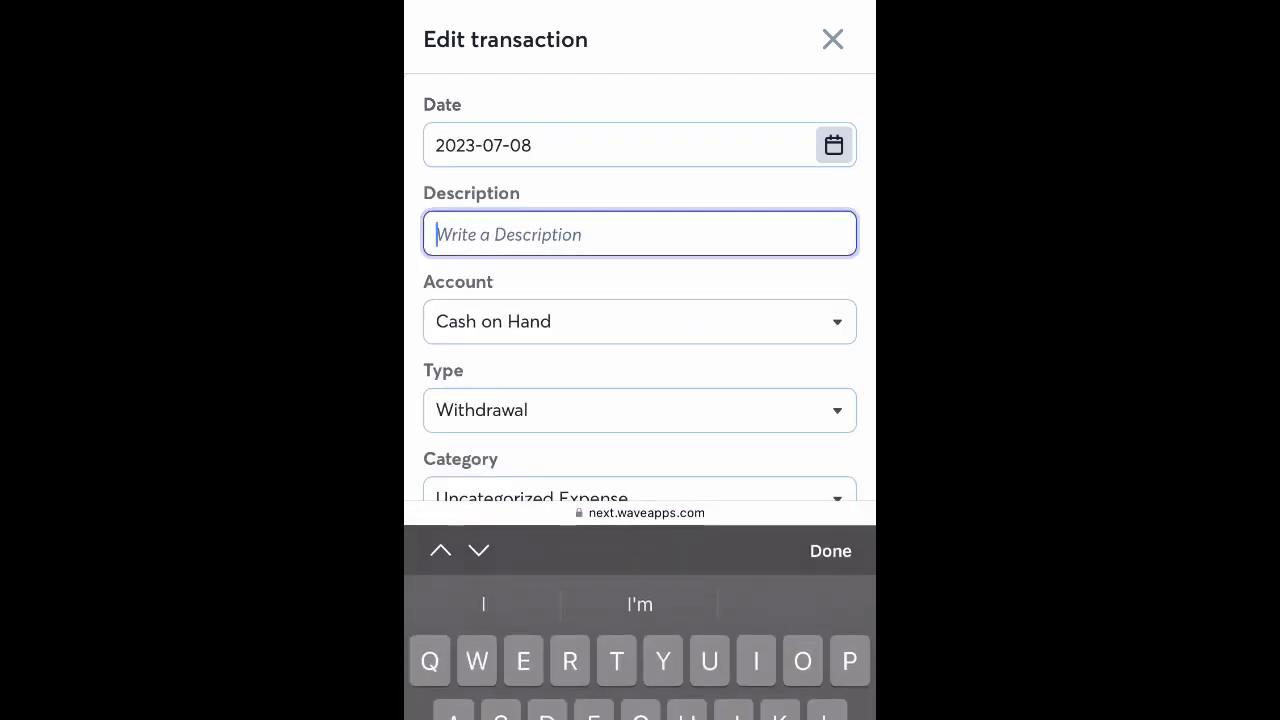
text(Refrigerator)
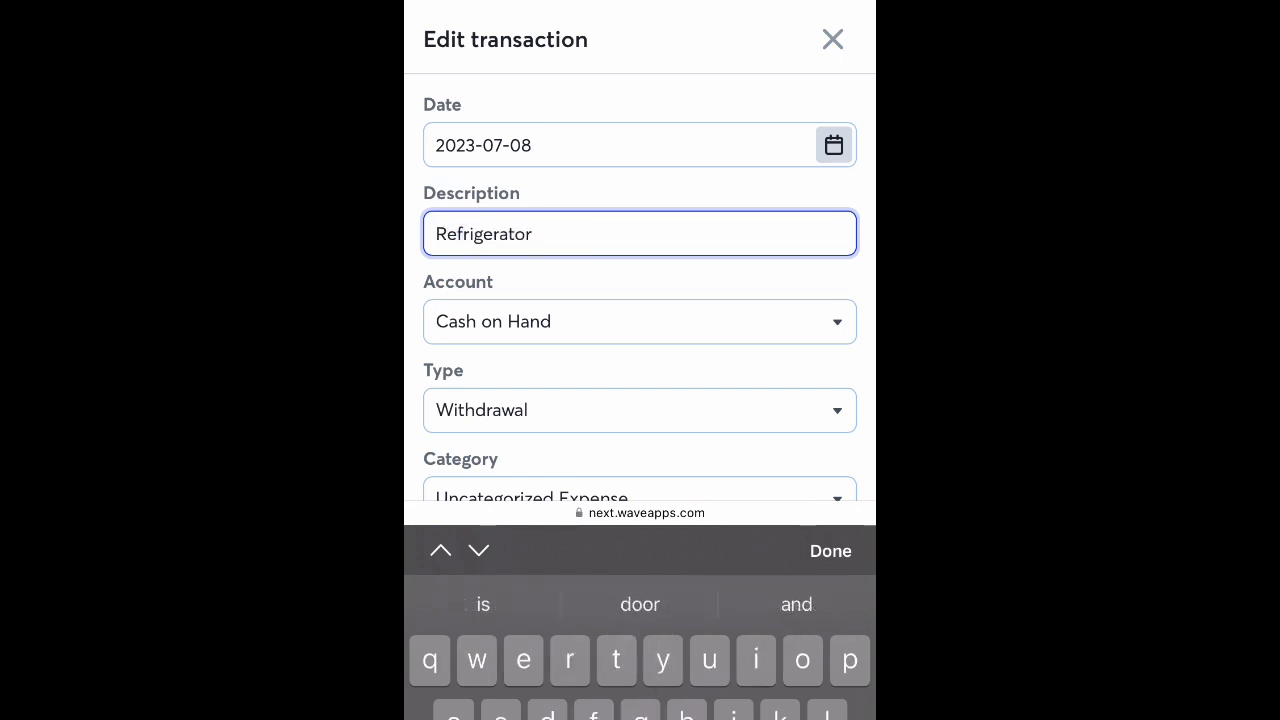
key(BackSpace)
click(830, 551)
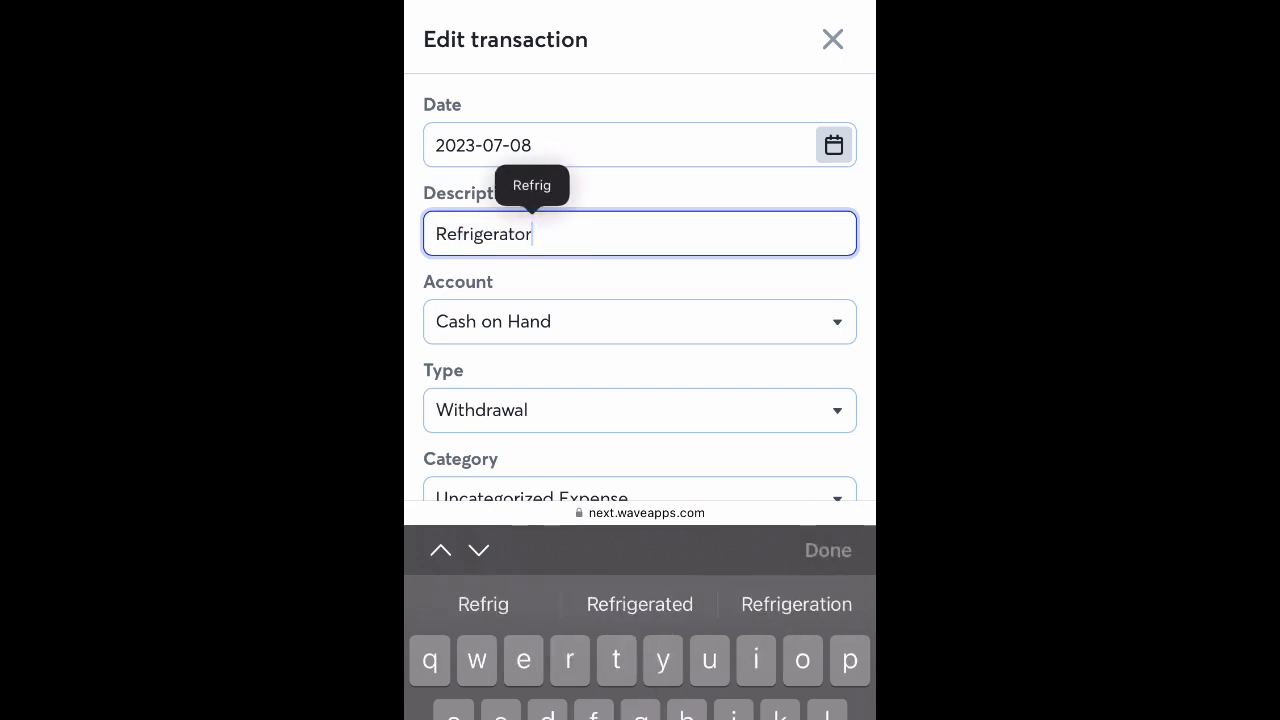
Step: Set the refrigerator expense's category to Equipment
scroll(640, 396, down, 3)
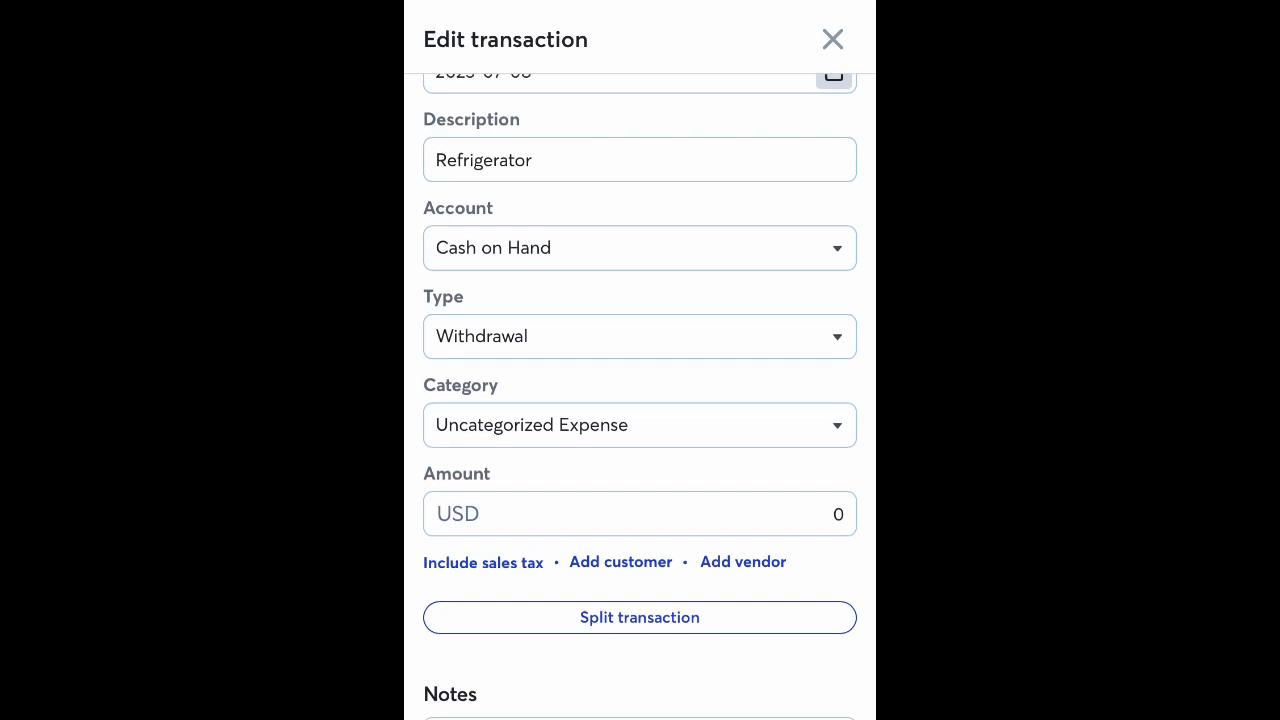
click(640, 364)
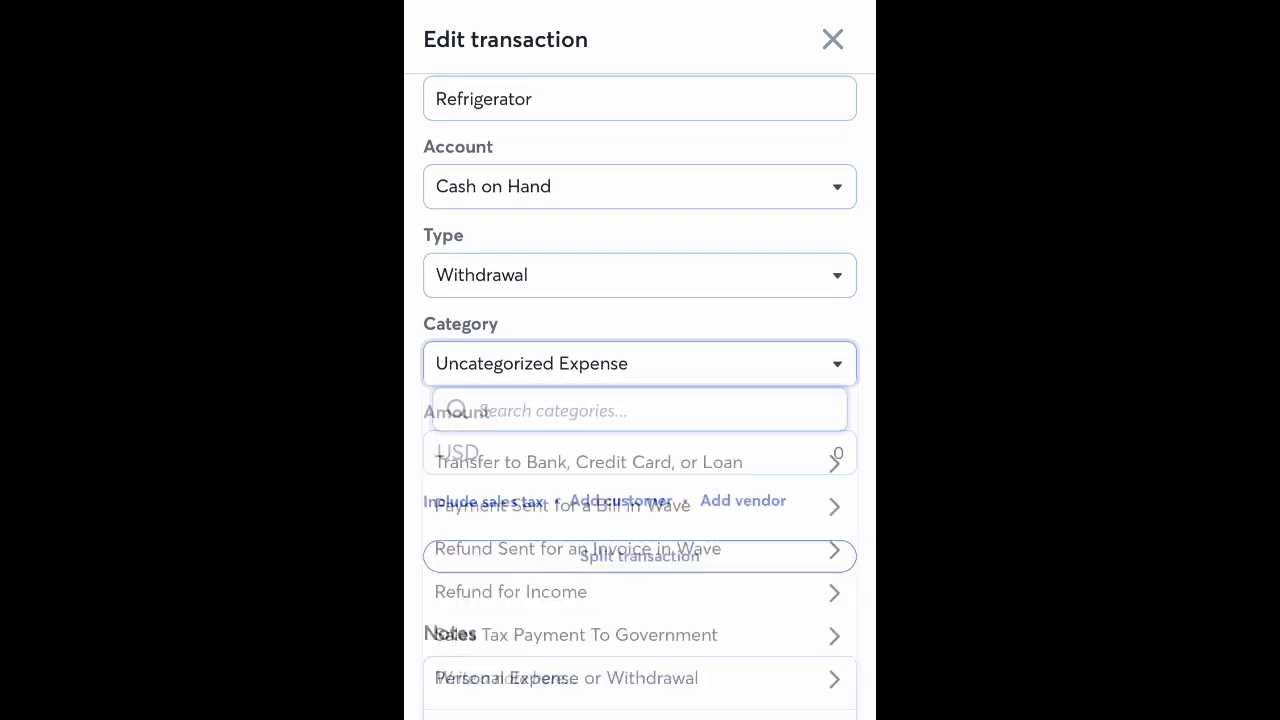
text(Equ)
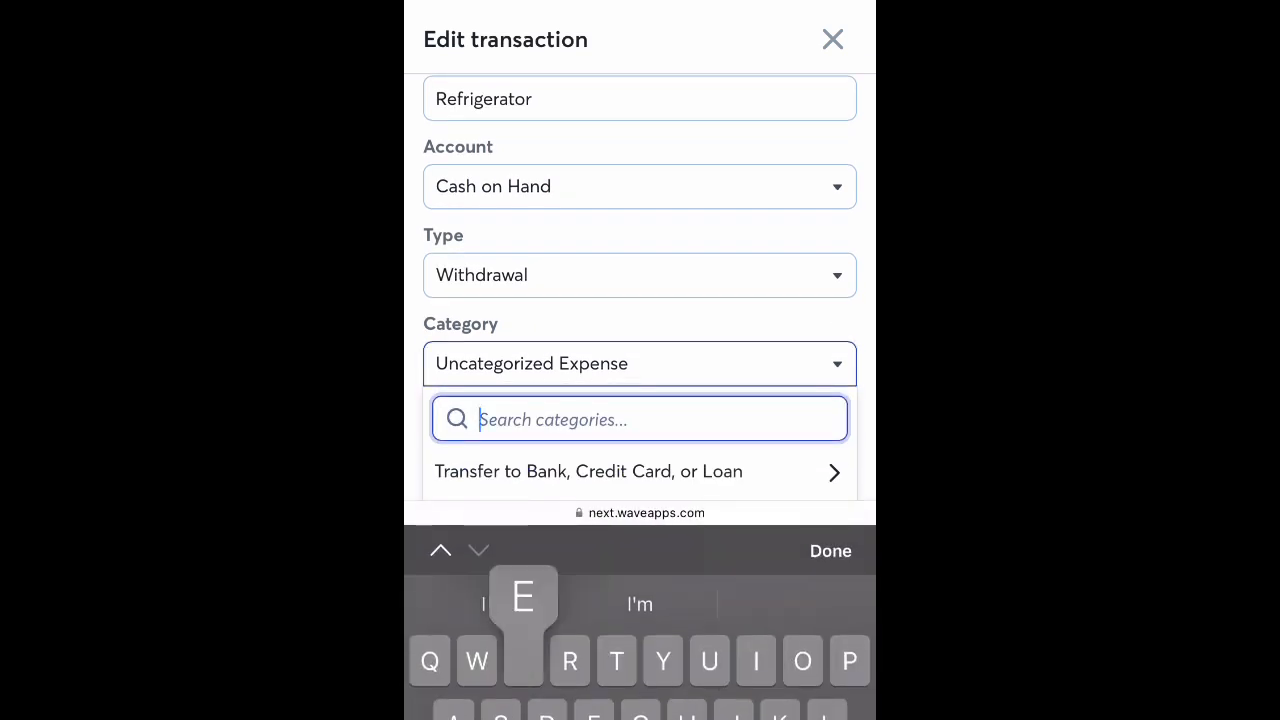
click(830, 551)
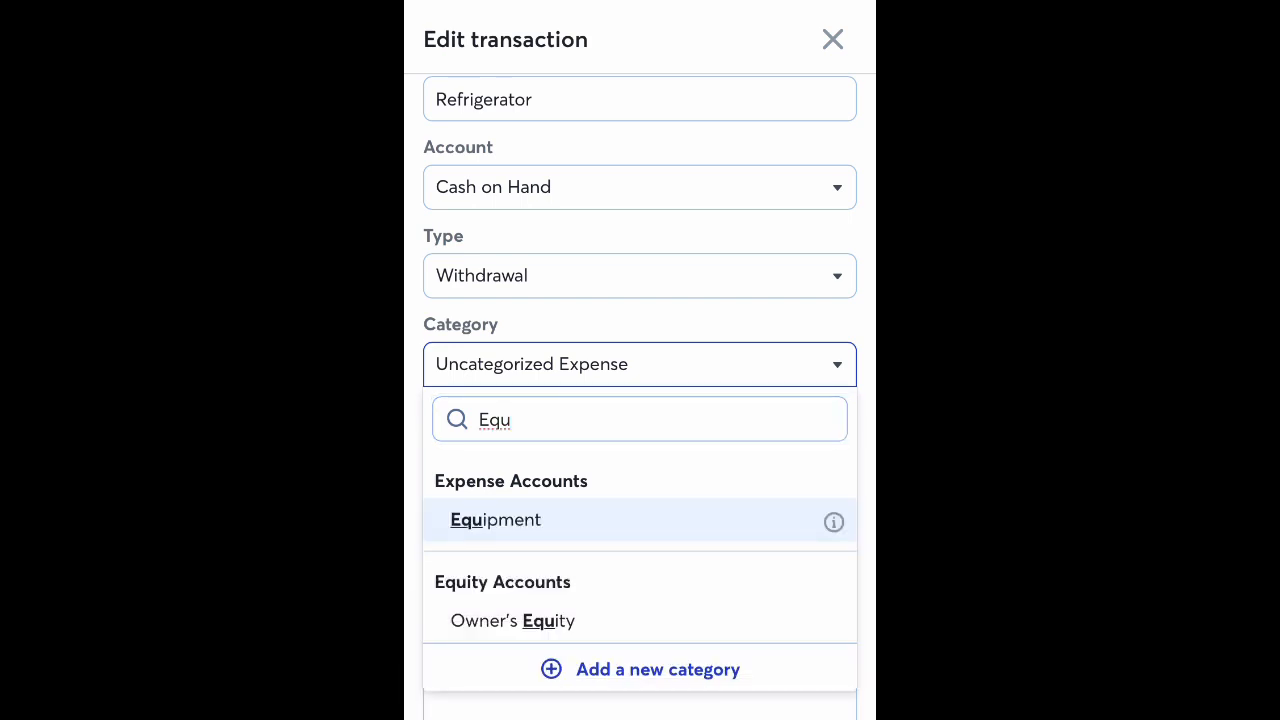
click(495, 520)
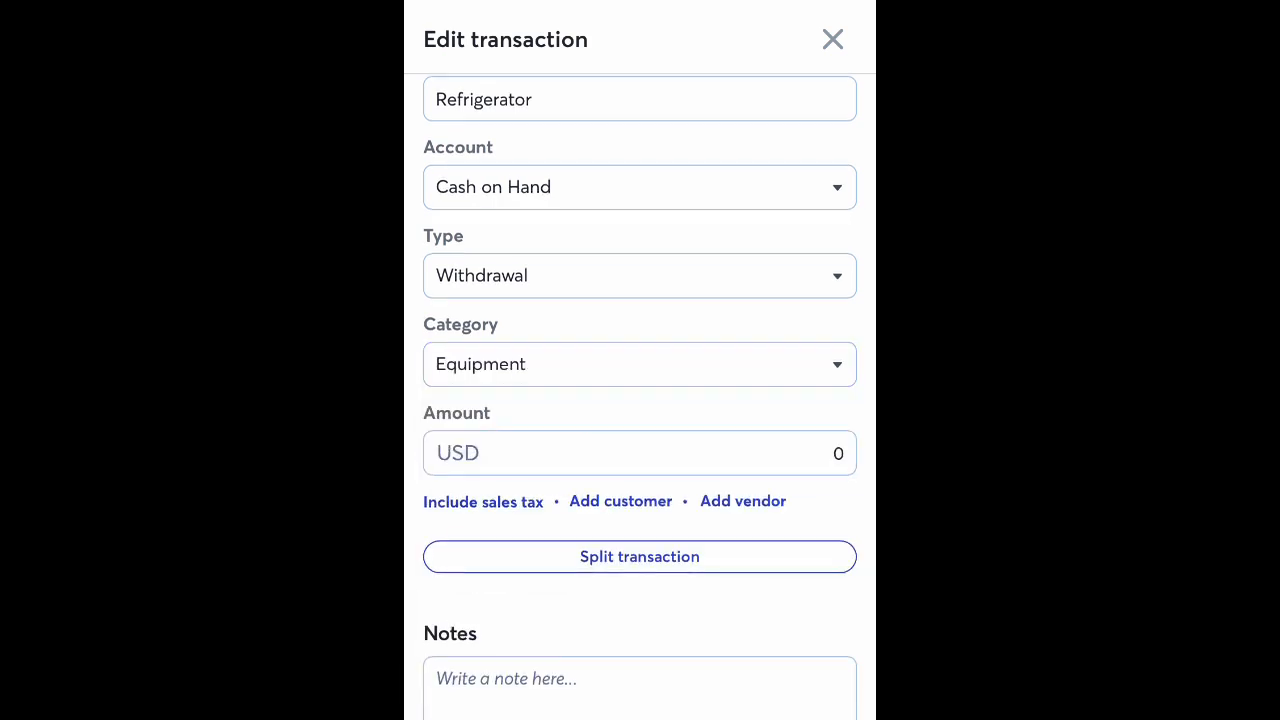
Step: Set the refrigerator expense's amount to 1645 USD
click(640, 453)
click(640, 453)
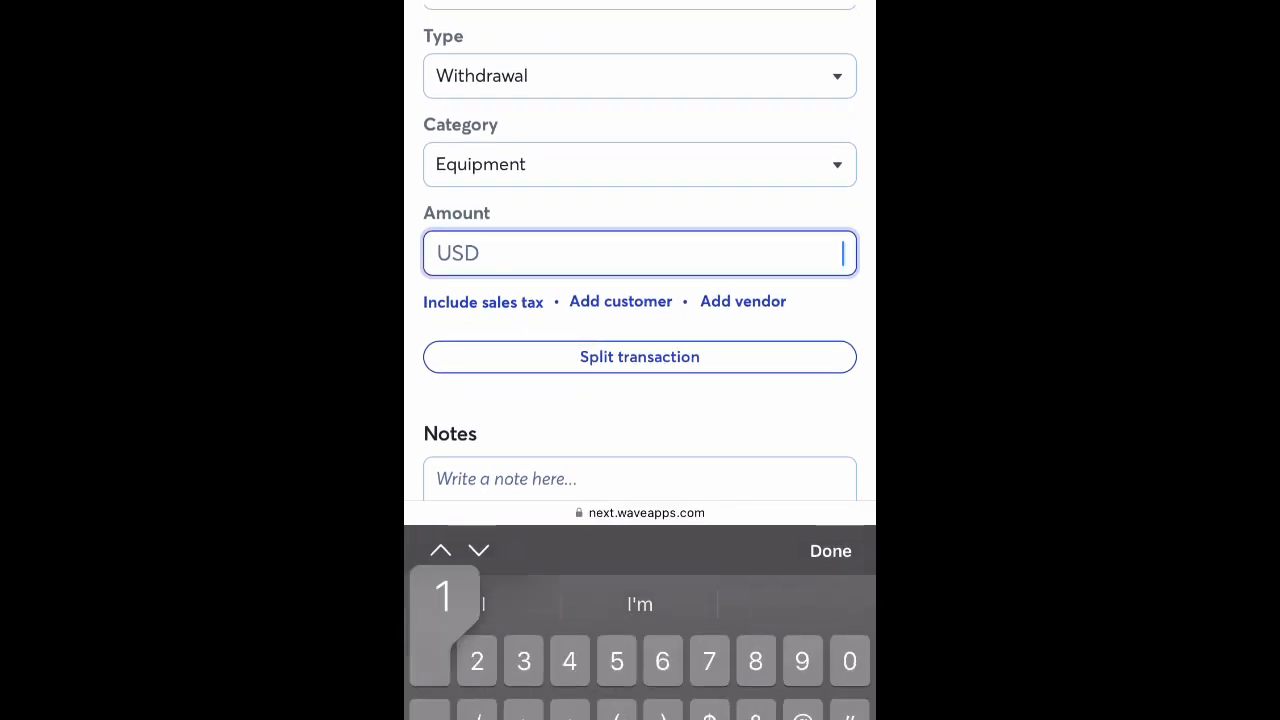
text(1645)
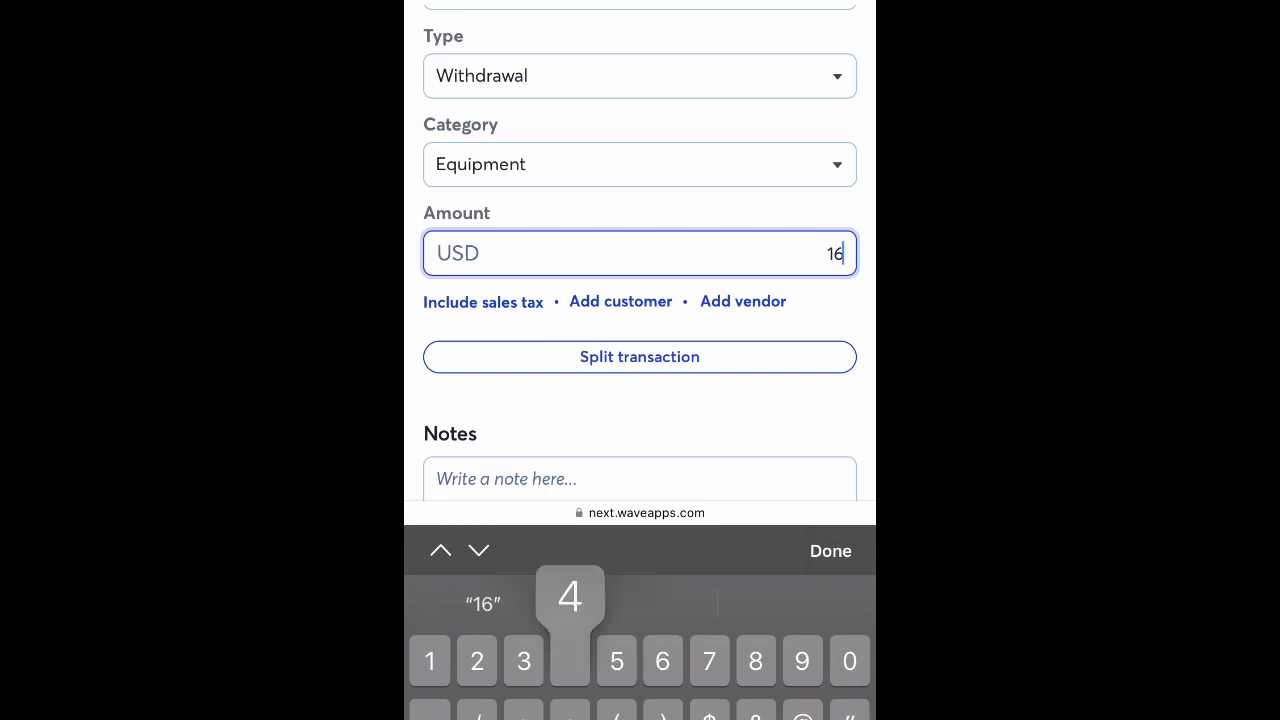
click(831, 551)
Step: Attach the refrigerator invoice image from the photo library as the expense's receipt
scroll(640, 400, down, 3)
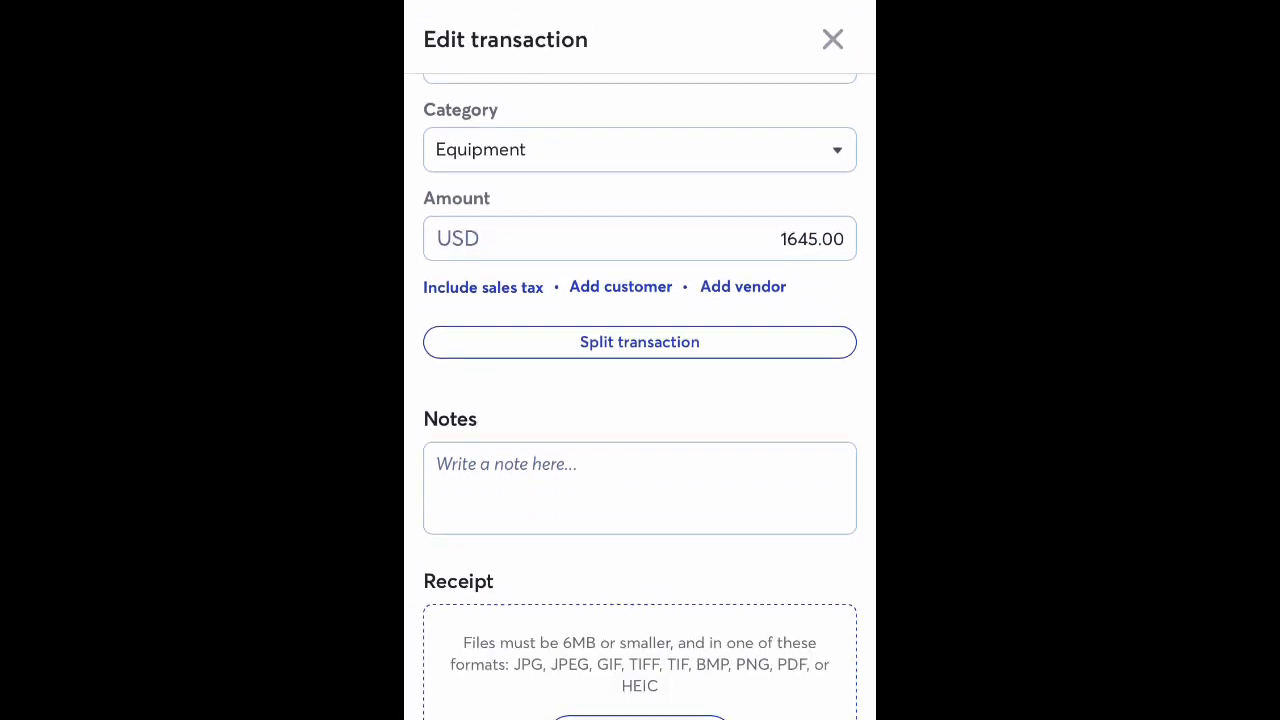
scroll(640, 400, up, 3)
scroll(640, 400, down, 1)
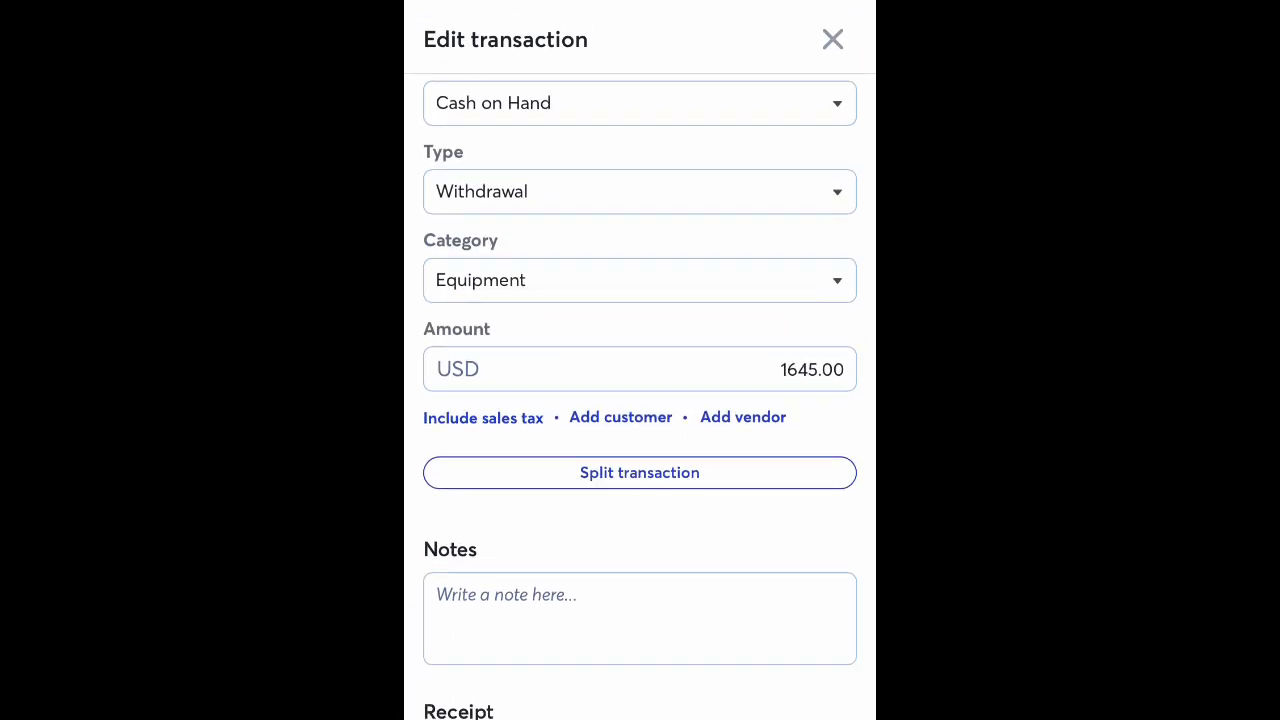
scroll(640, 400, down, 3)
click(639, 590)
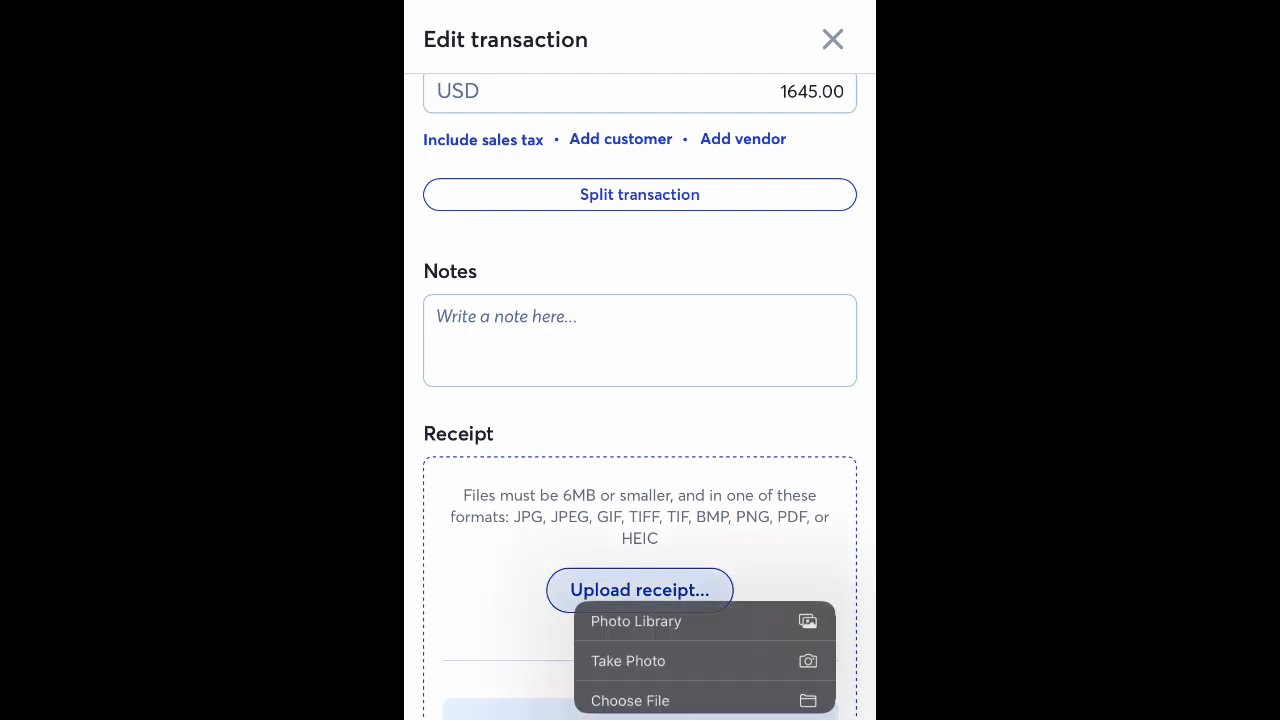
click(635, 622)
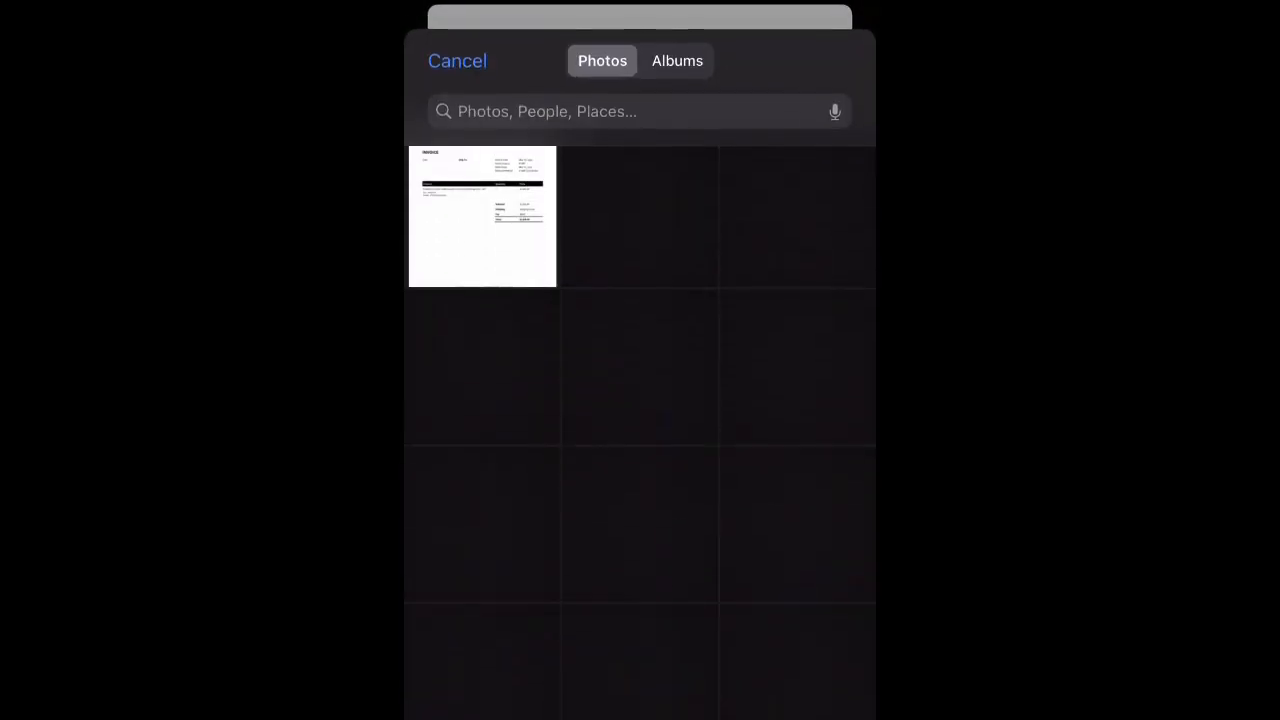
click(482, 204)
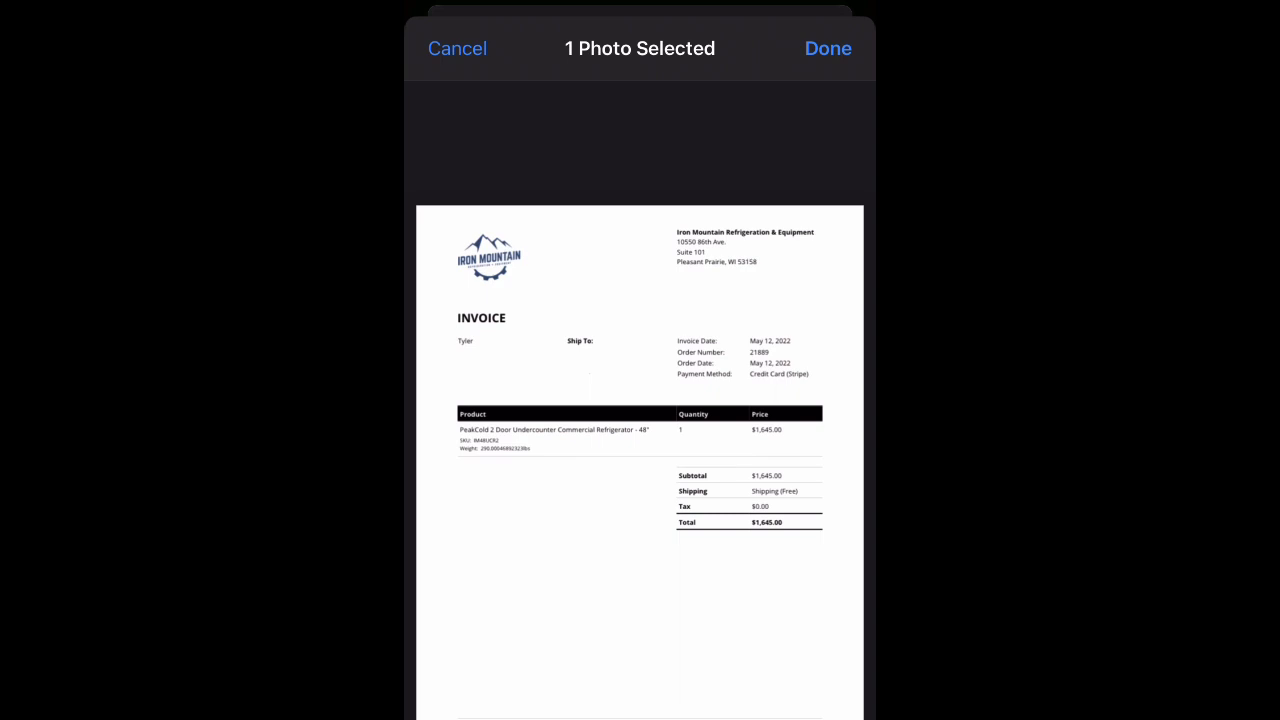
click(828, 48)
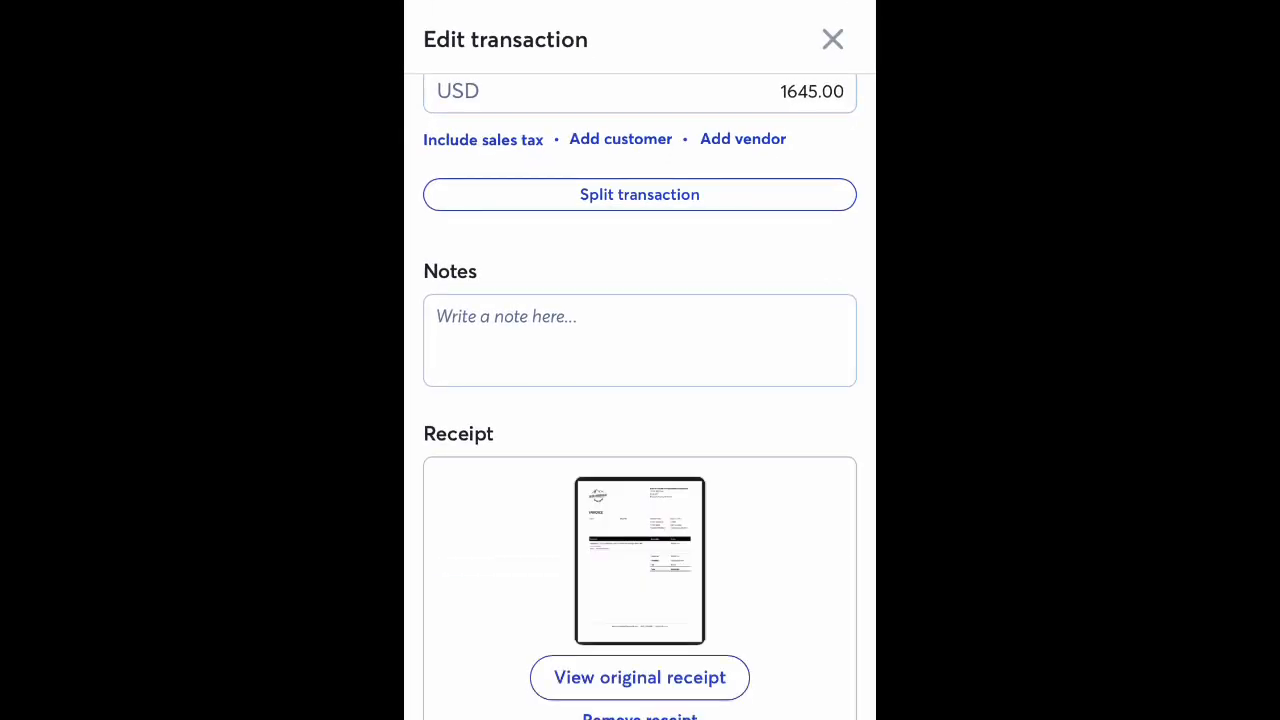
Step: Check the refrigerator expense's entered details and attached receipt, and save the transaction
scroll(640, 400, up, 5)
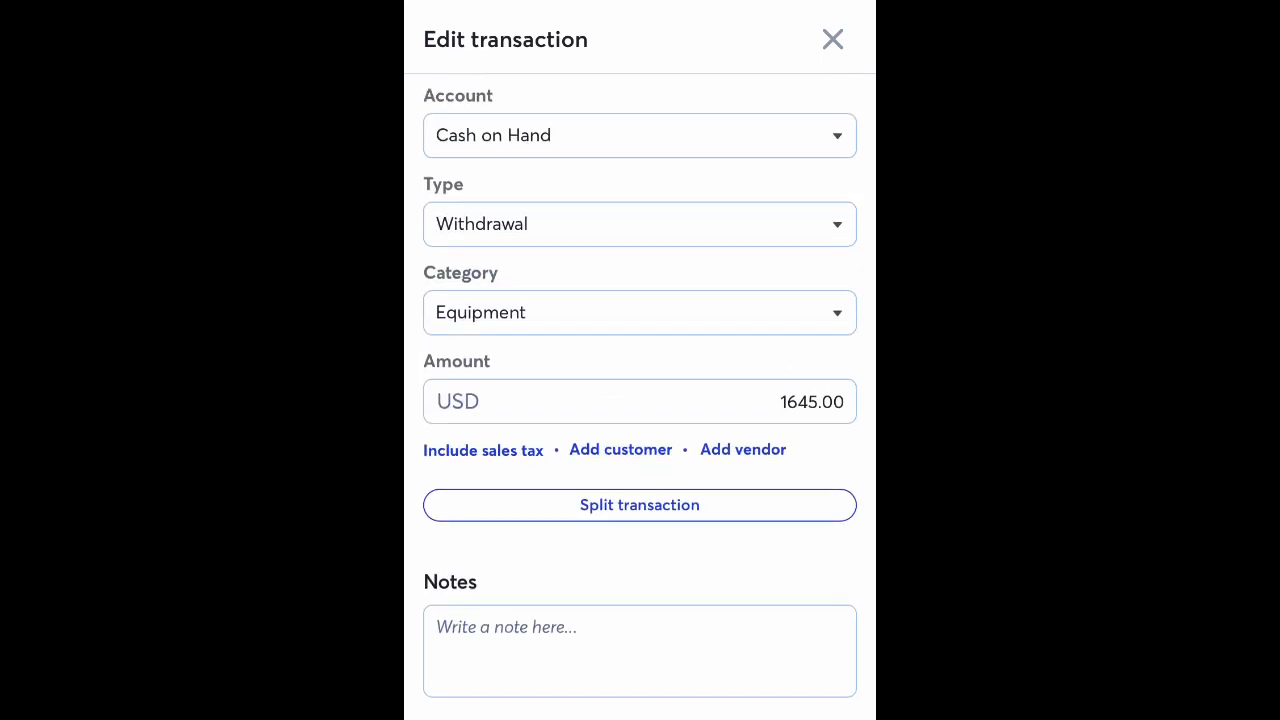
scroll(640, 400, up, 3)
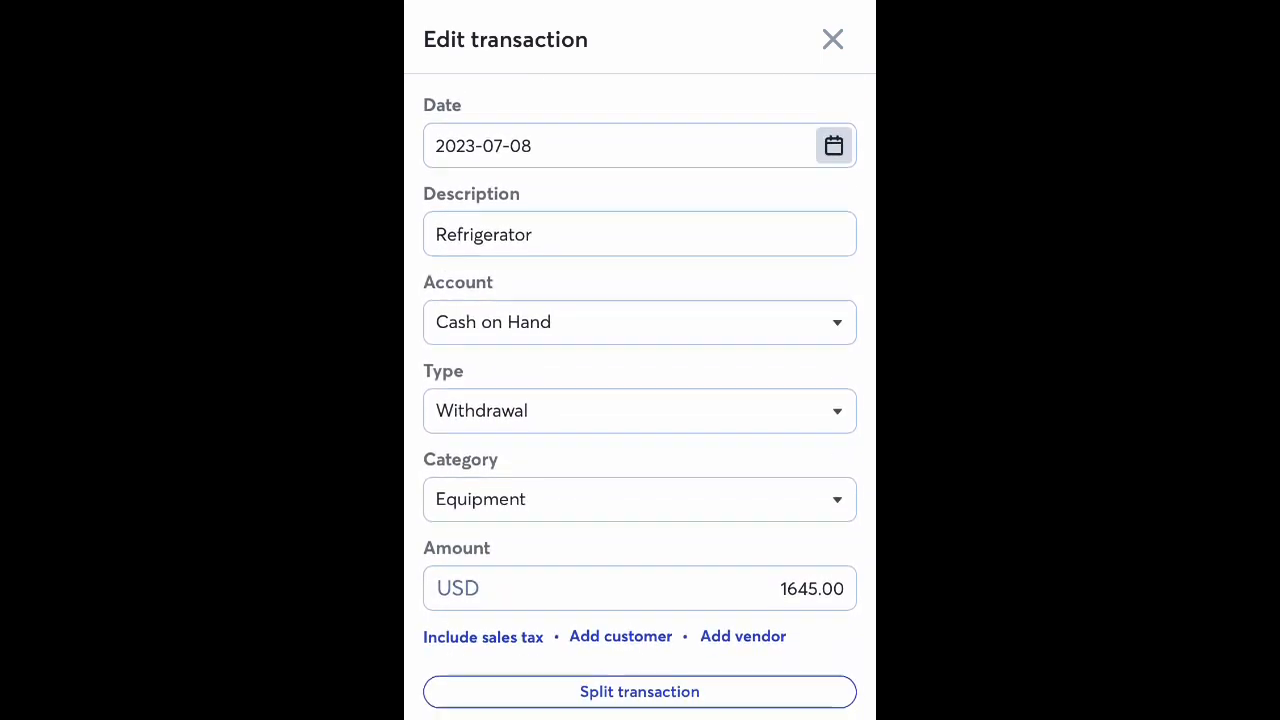
scroll(640, 400, down, 8)
scroll(640, 400, down, 3)
scroll(640, 400, up, 8)
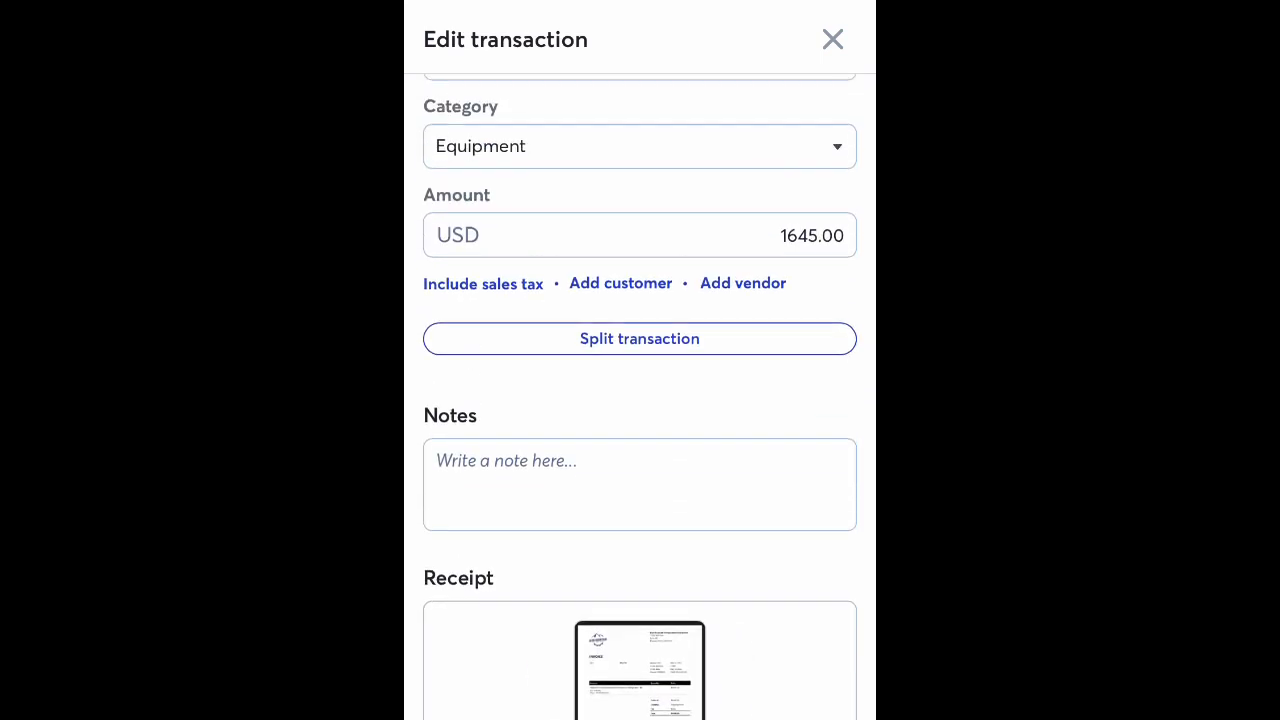
scroll(640, 400, down, 5)
scroll(640, 400, down, 5)
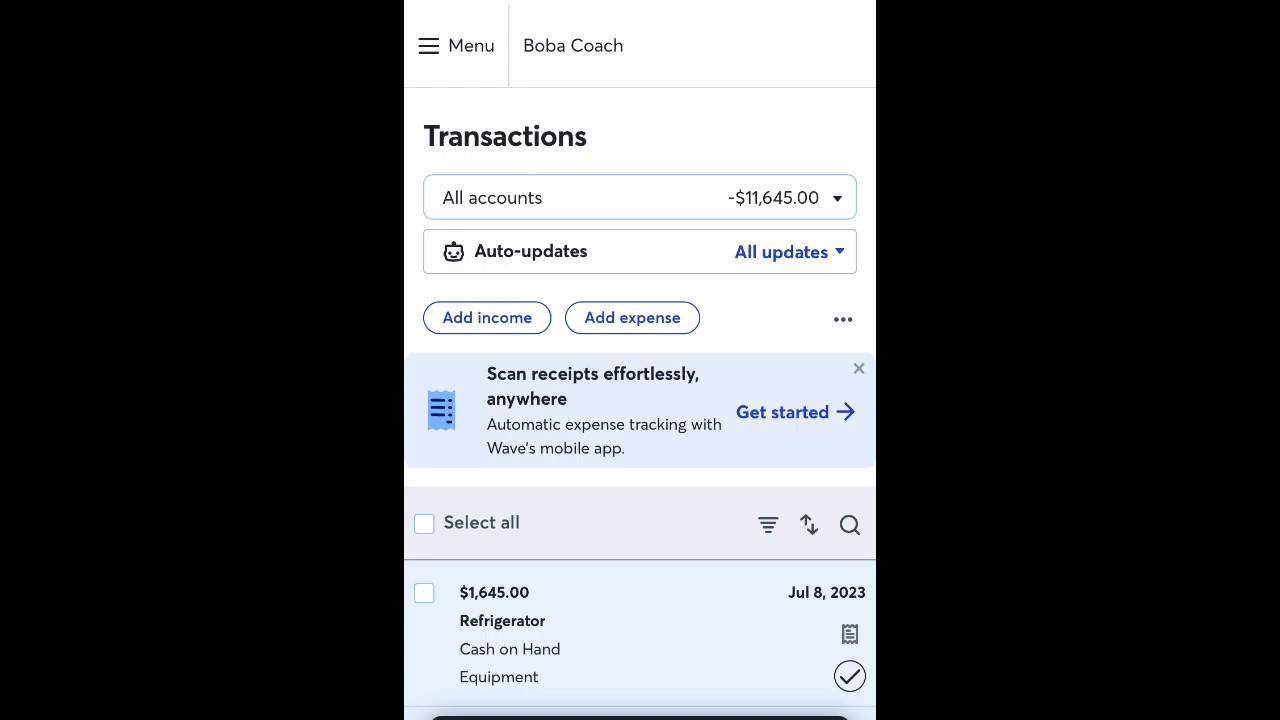
Step: View the balance of each account on the Transactions page
click(640, 198)
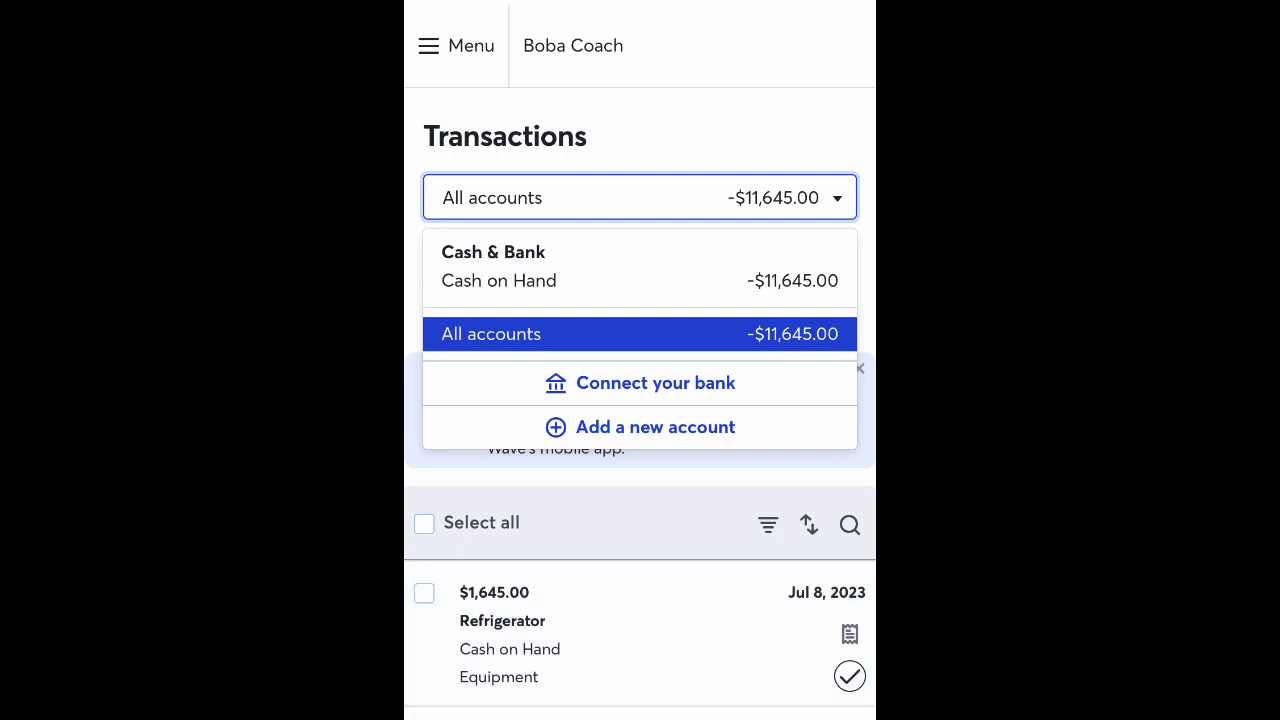
click(640, 136)
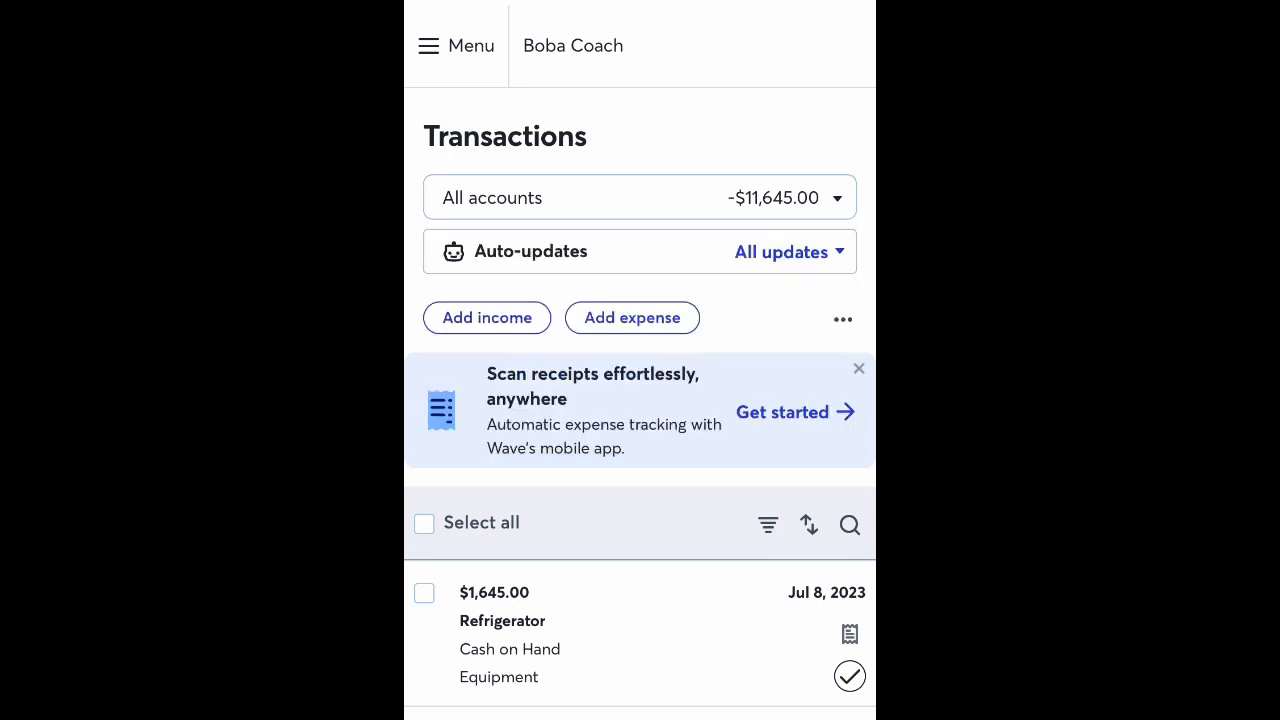
scroll(640, 400, down, 1)
scroll(640, 400, up, 1)
scroll(640, 400, up, 1)
Step: Open the Profit & Loss (Income Statement) report
click(456, 46)
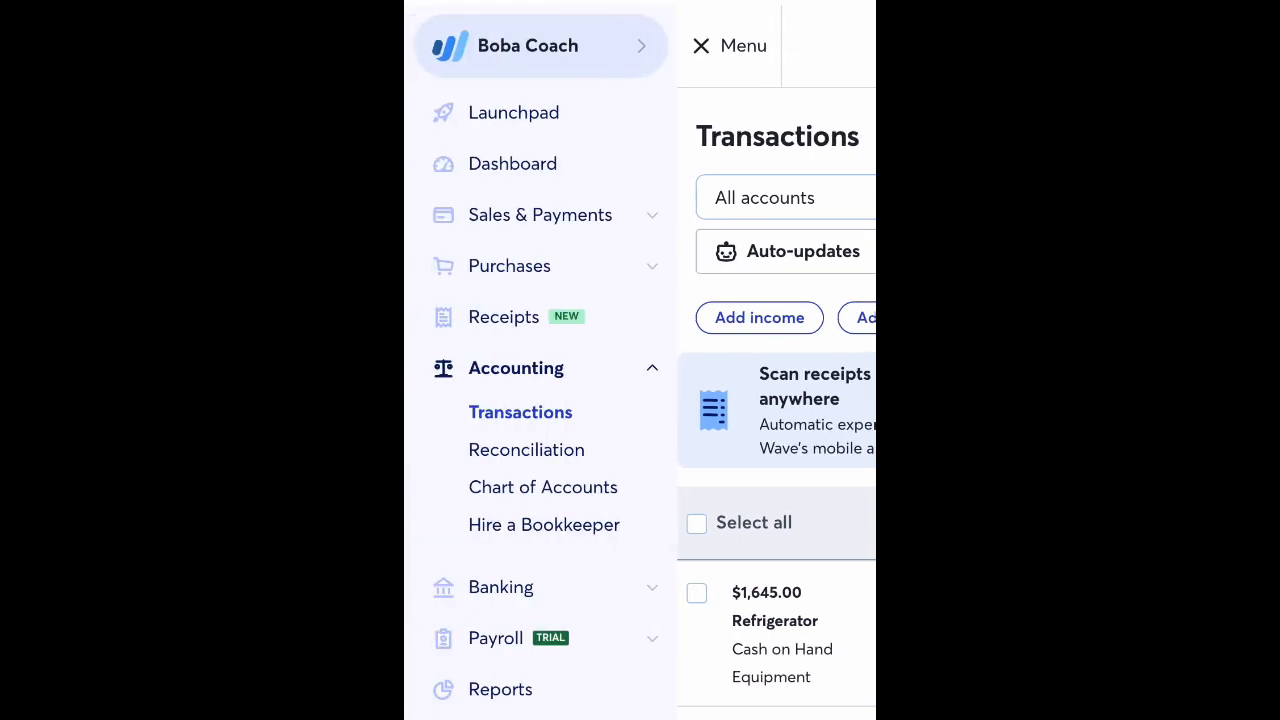
click(500, 689)
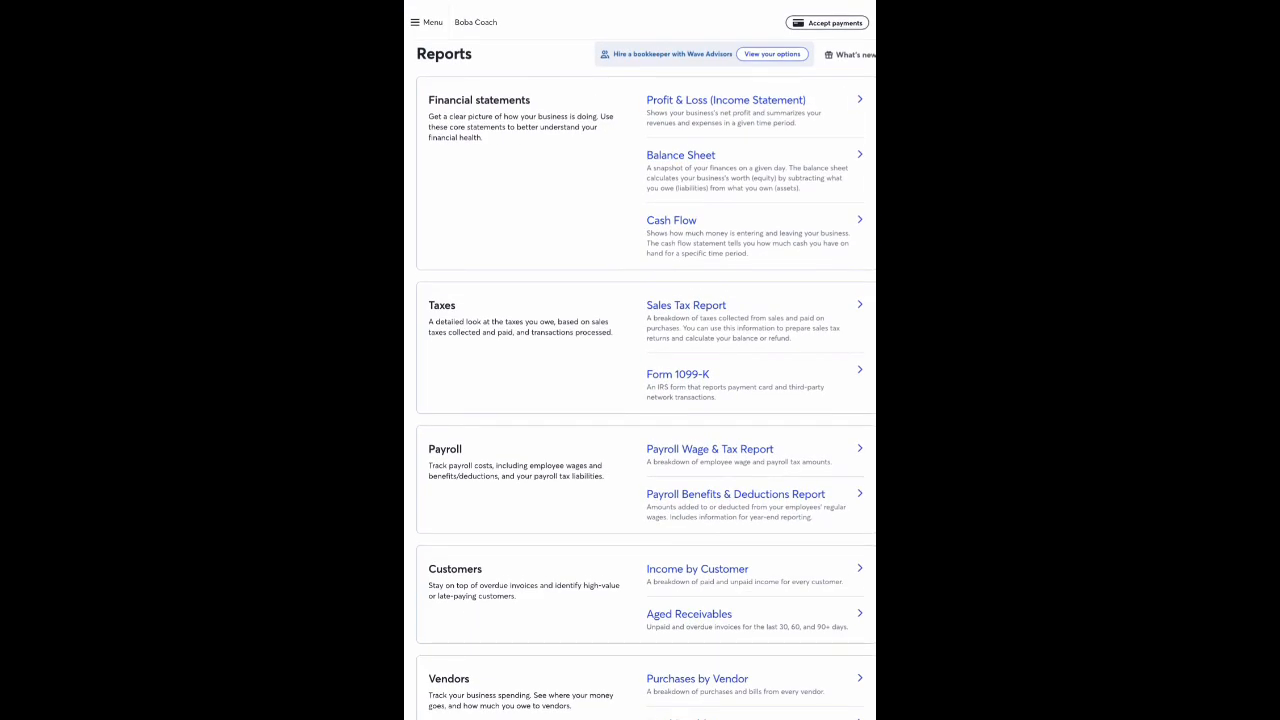
click(725, 100)
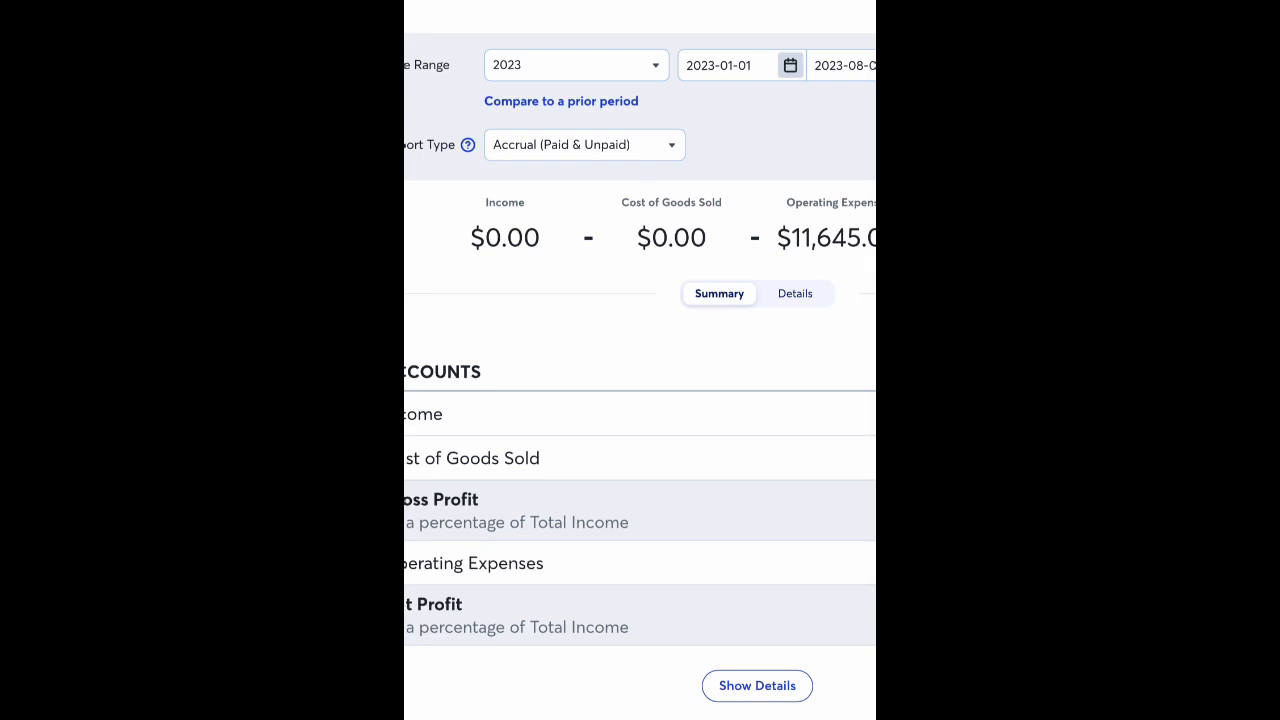
Step: Examine the income, cost of goods sold, operating expenses and net profit in the 2023 Profit & Loss summary
scroll(640, 376, left, 1)
scroll(640, 376, right, 1)
scroll(640, 376, left, 1)
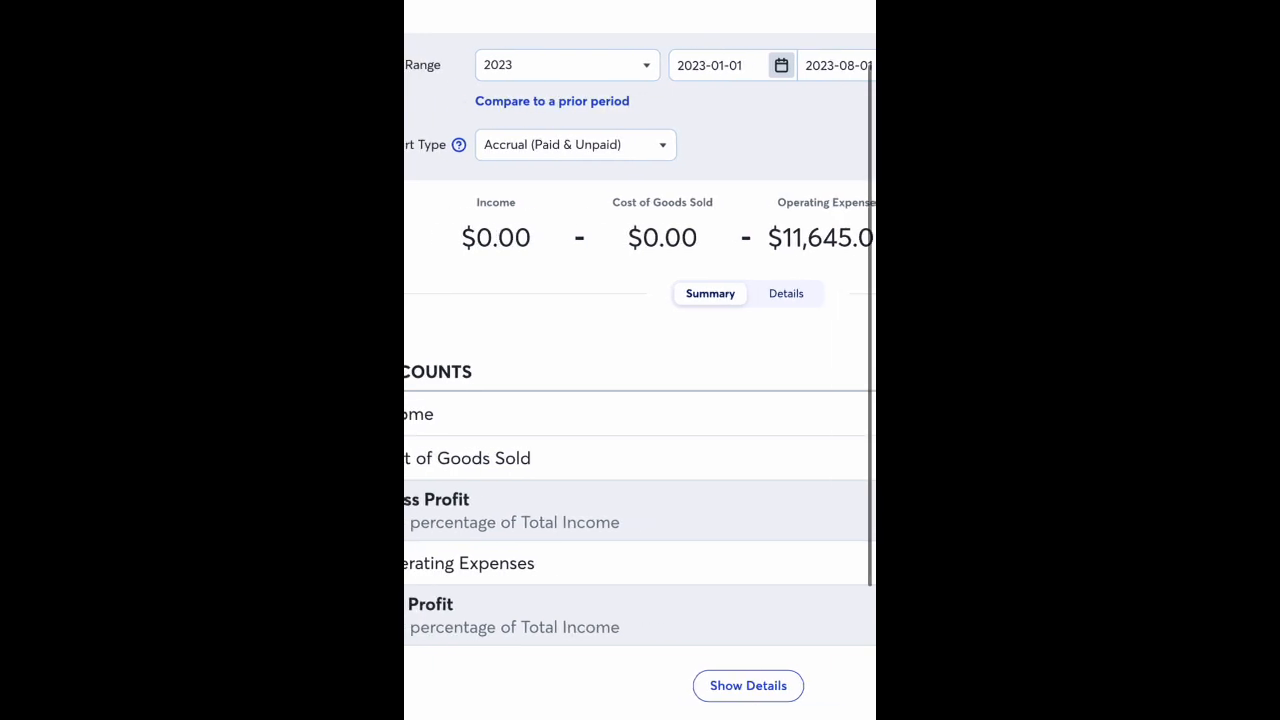
scroll(640, 376, right, 2)
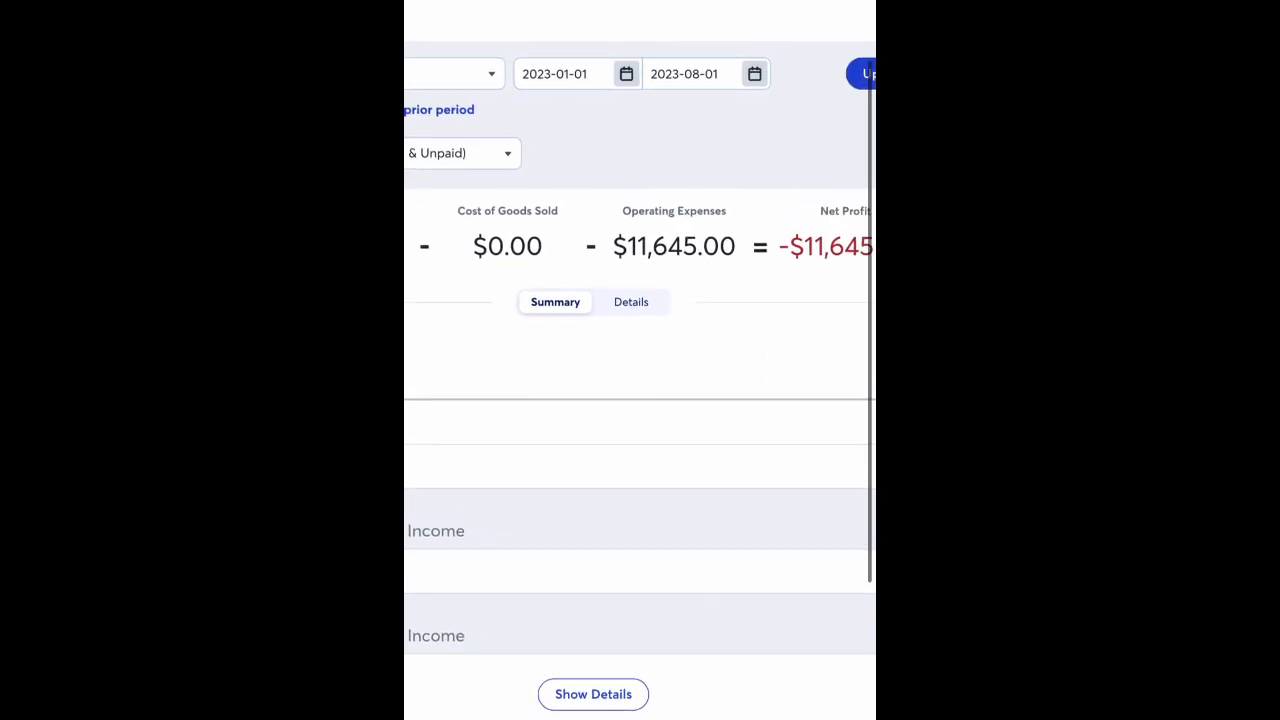
scroll(640, 376, right, 2)
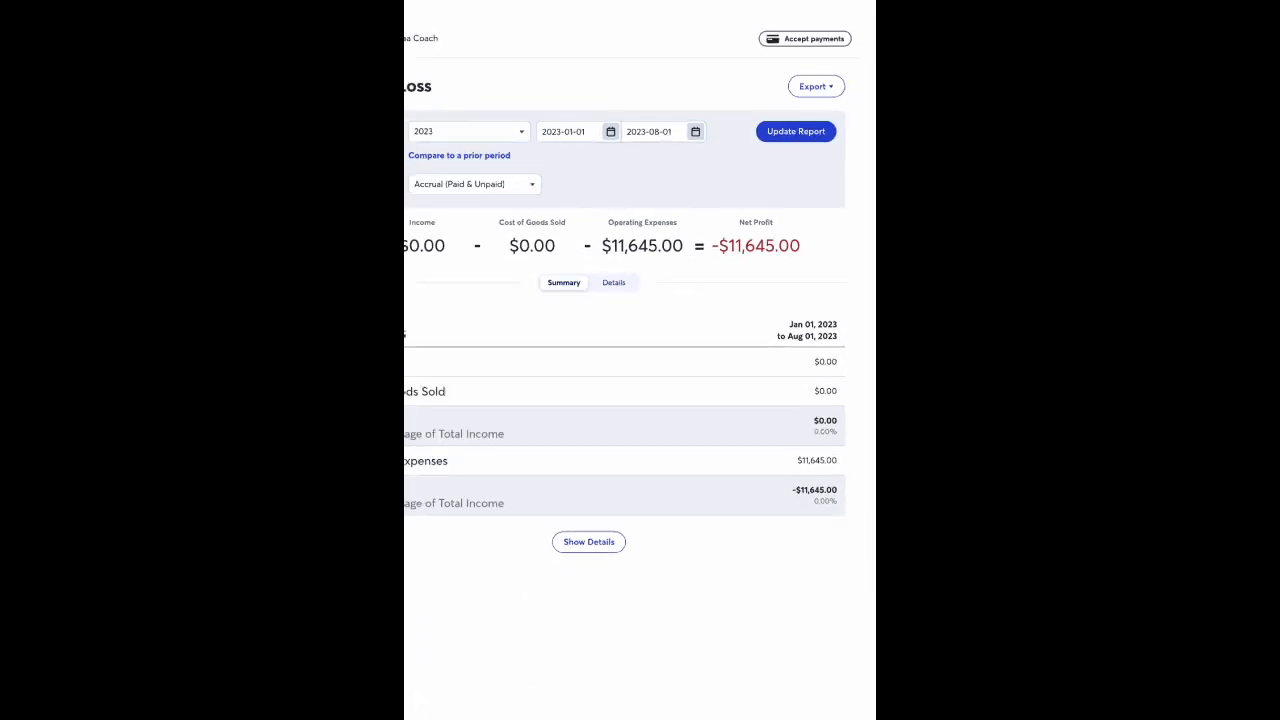
scroll(640, 360, up, 5)
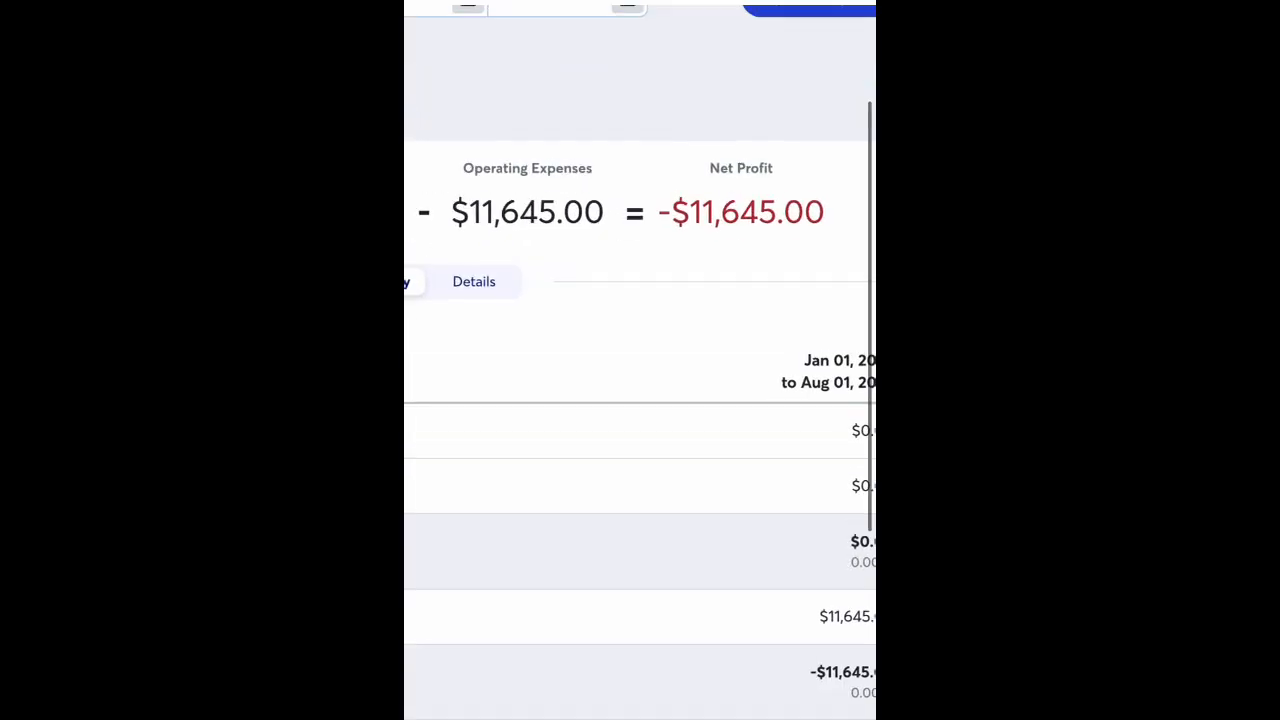
scroll(640, 360, down, 5)
scroll(640, 360, up, 2)
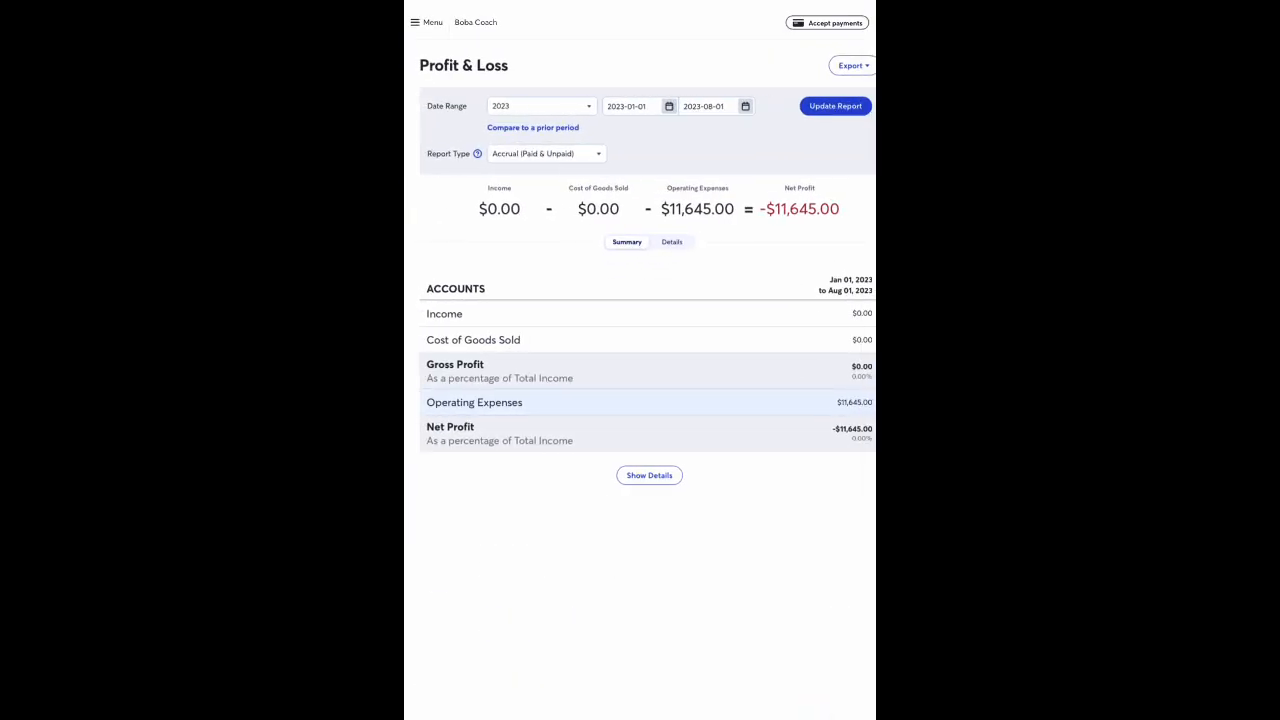
scroll(640, 360, up, 3)
scroll(640, 320, right, 2)
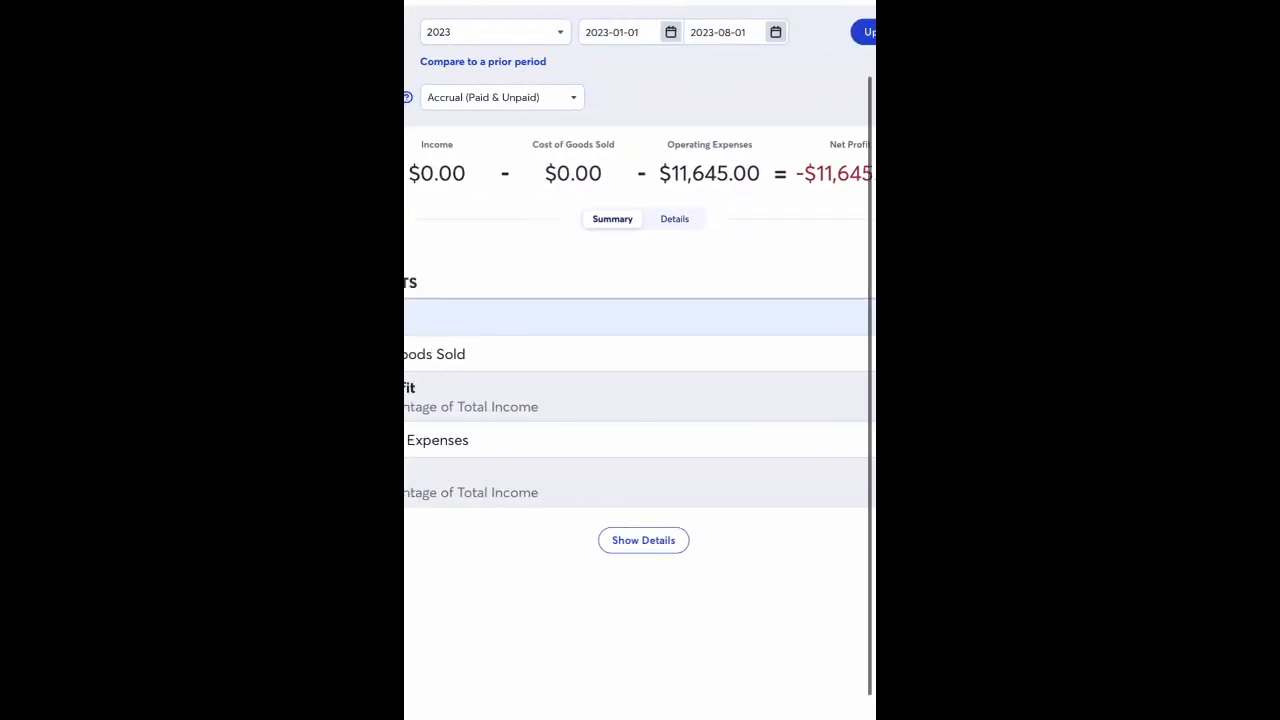
Step: Review how the operating expenses carry into net profit across the Profit & Loss totals and account rows
scroll(640, 330, left, 1)
scroll(640, 345, right, 1)
scroll(640, 353, left, 1)
scroll(640, 353, down, 3)
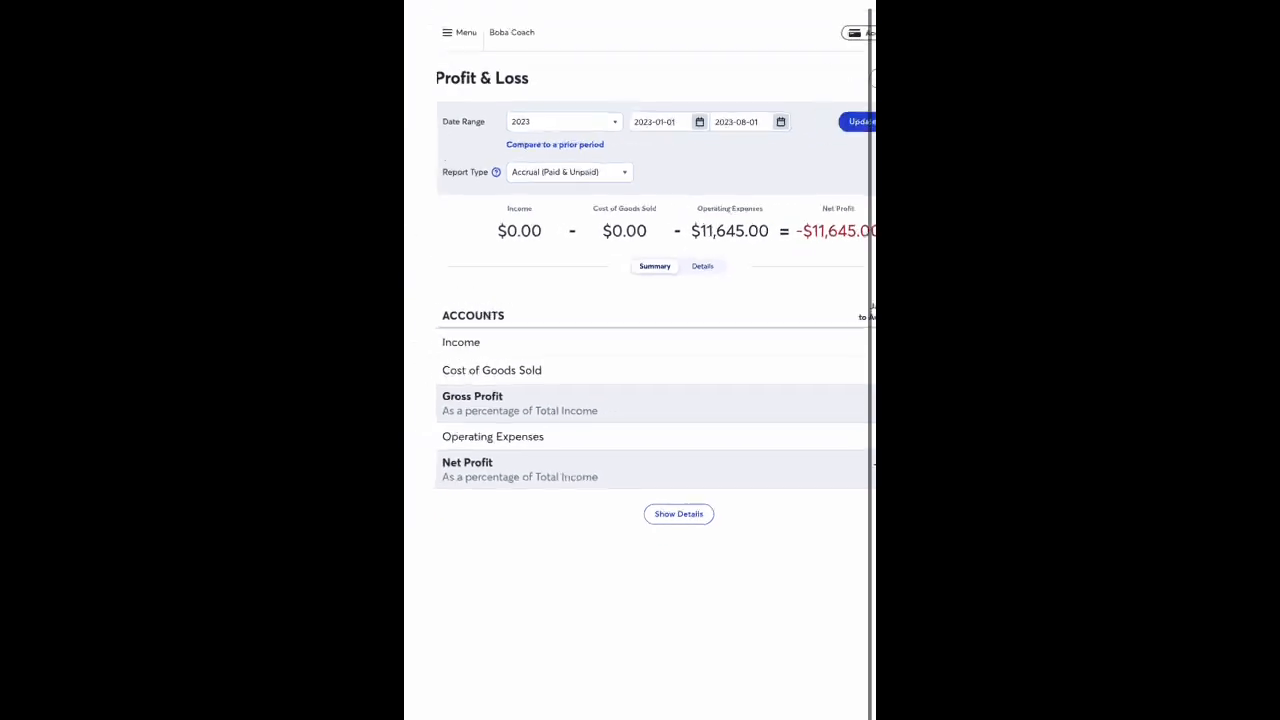
scroll(640, 353, up, 2)
scroll(640, 353, up, 3)
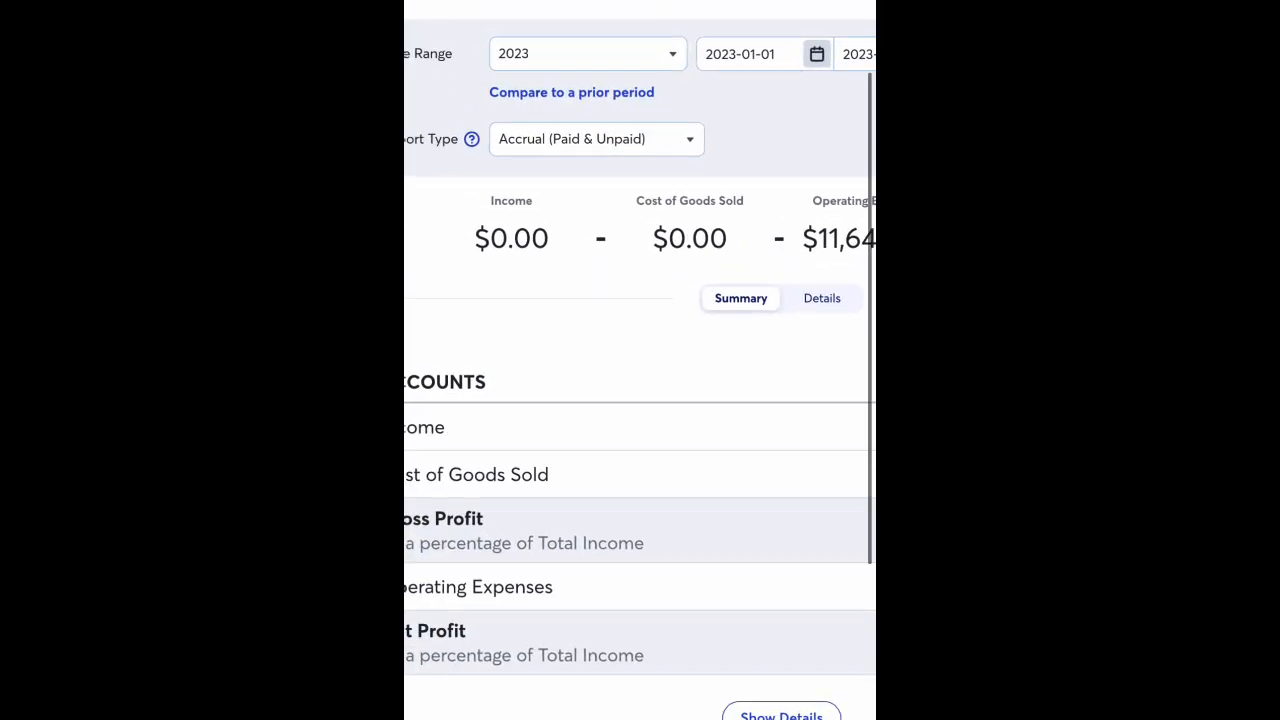
scroll(640, 427, right, 1)
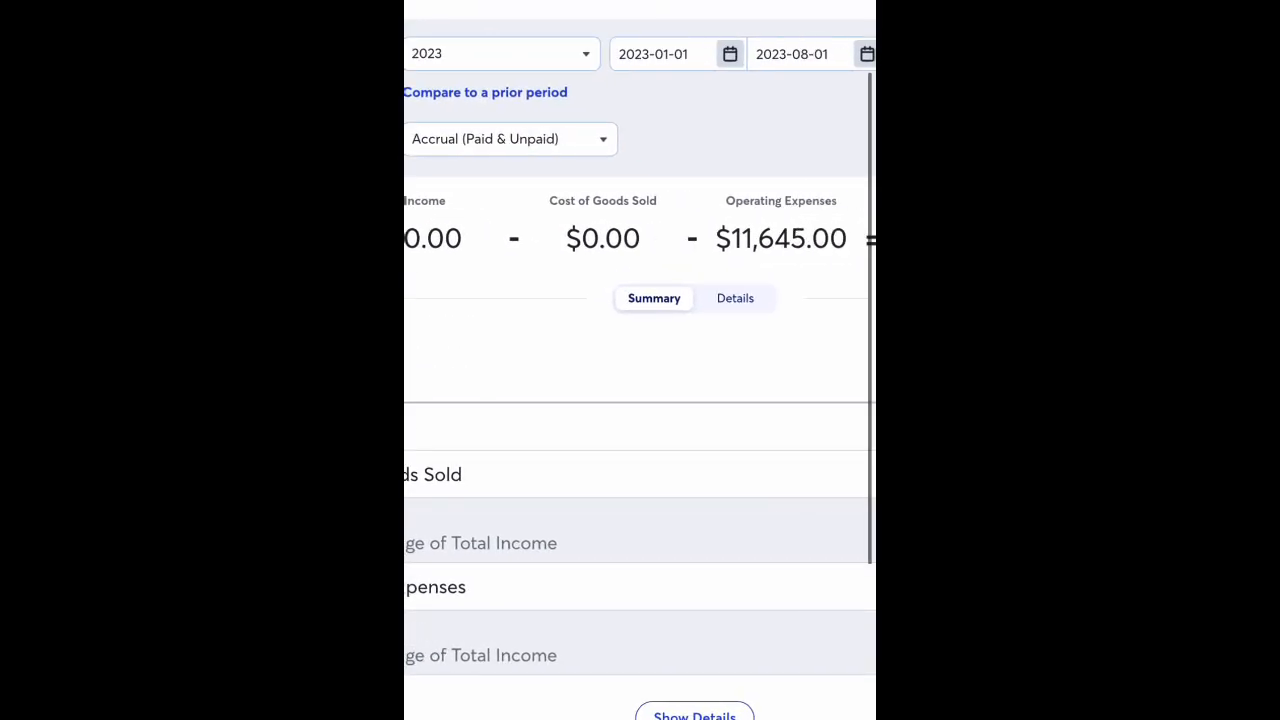
scroll(640, 427, left, 1)
scroll(640, 427, right, 1)
scroll(640, 360, left, 1)
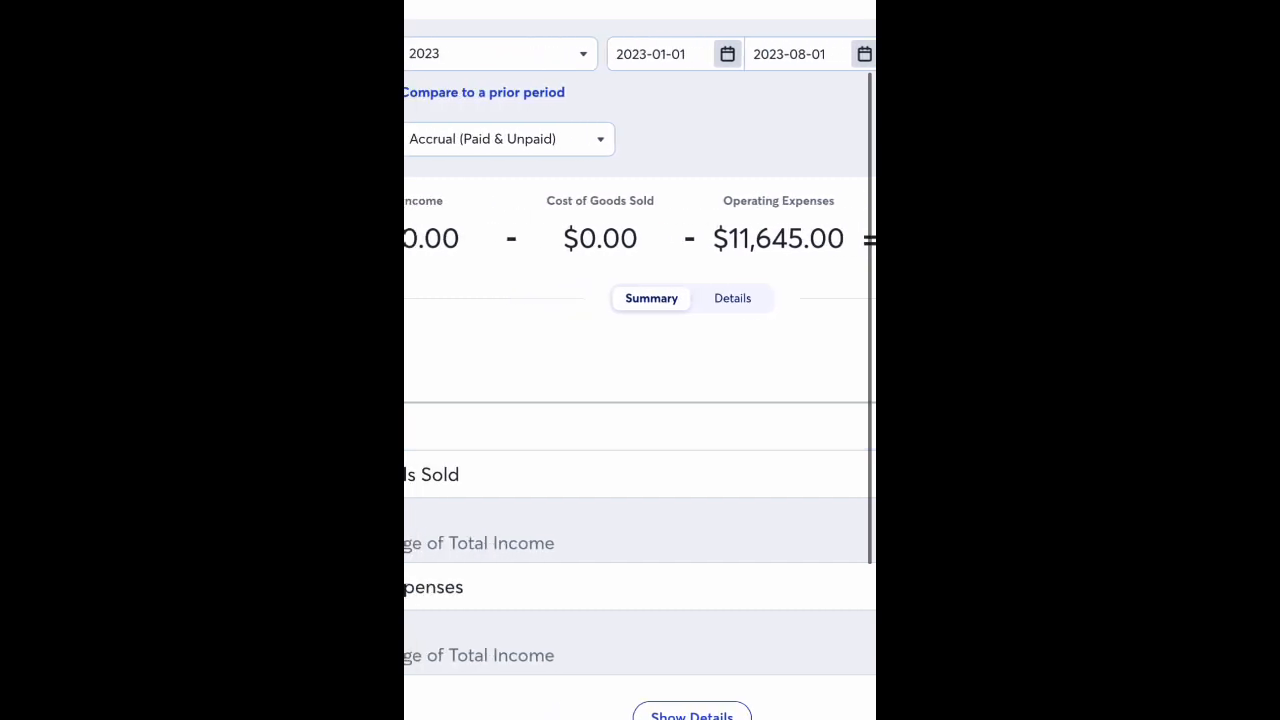
scroll(640, 353, down, 2)
scroll(640, 353, down, 2)
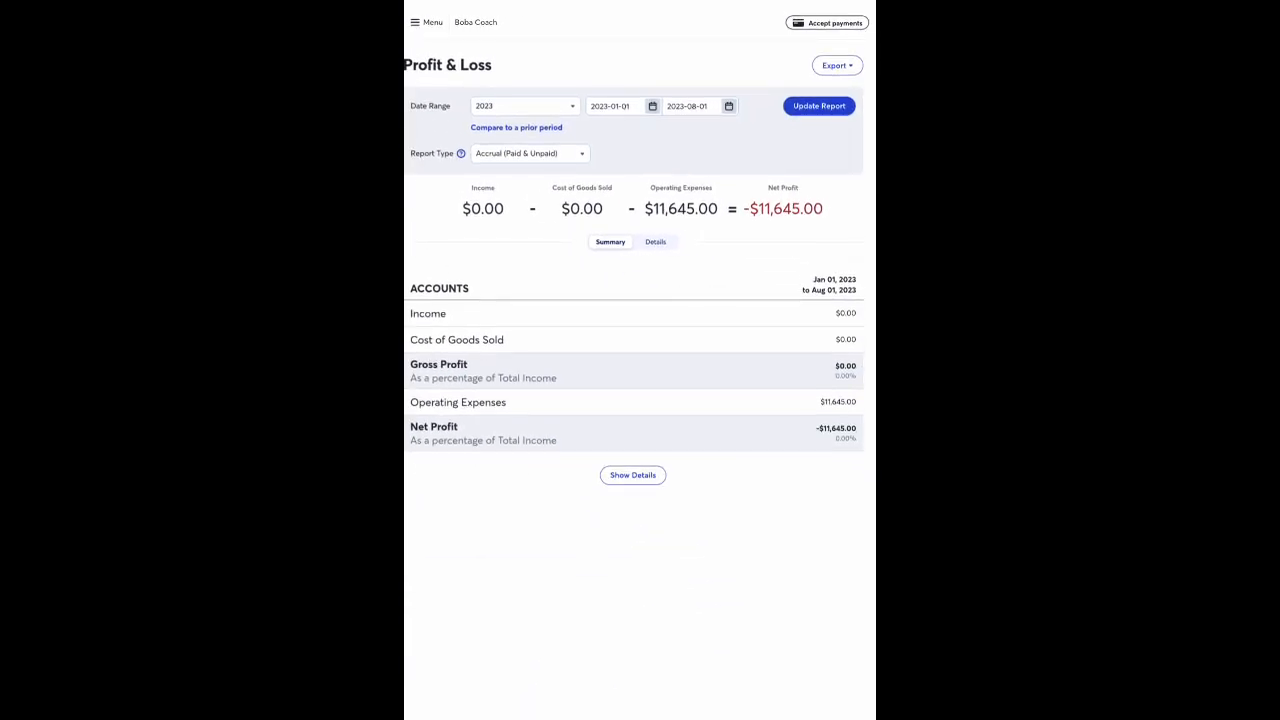
scroll(640, 270, left, 1)
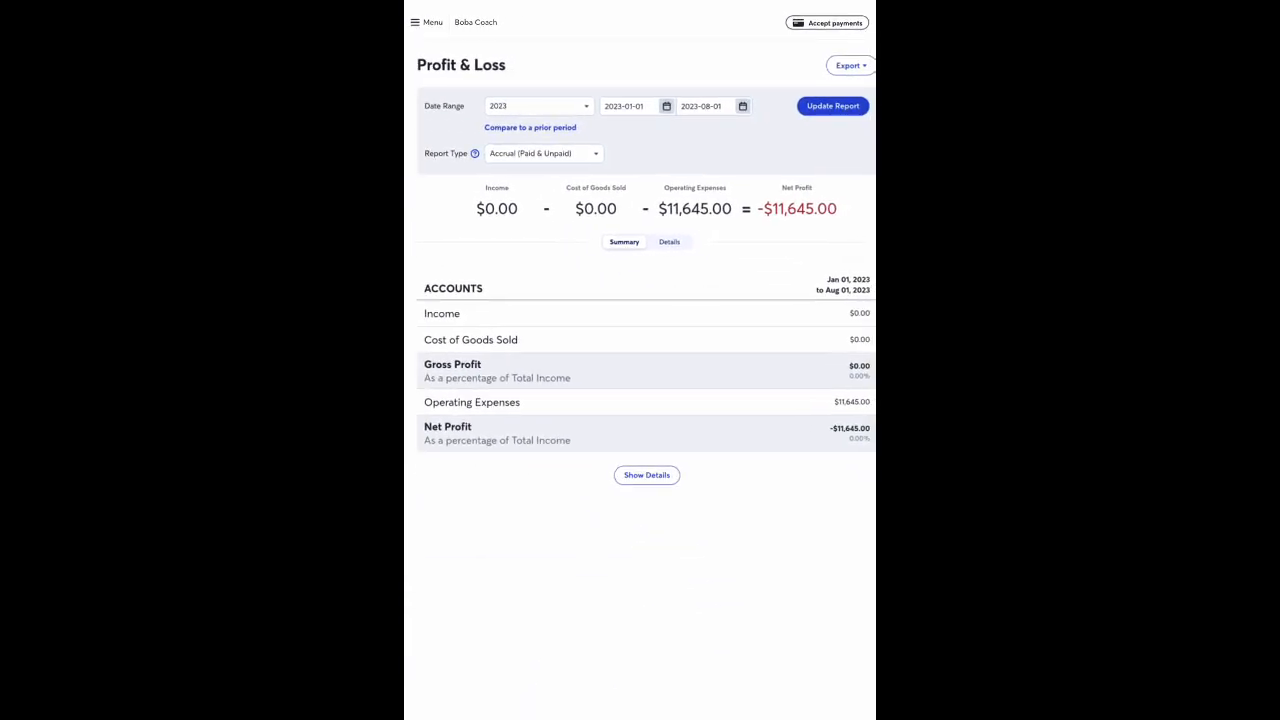
Step: Return from the Profit & Loss report to the accounting Transactions page
click(427, 22)
scroll(640, 360, up, 2)
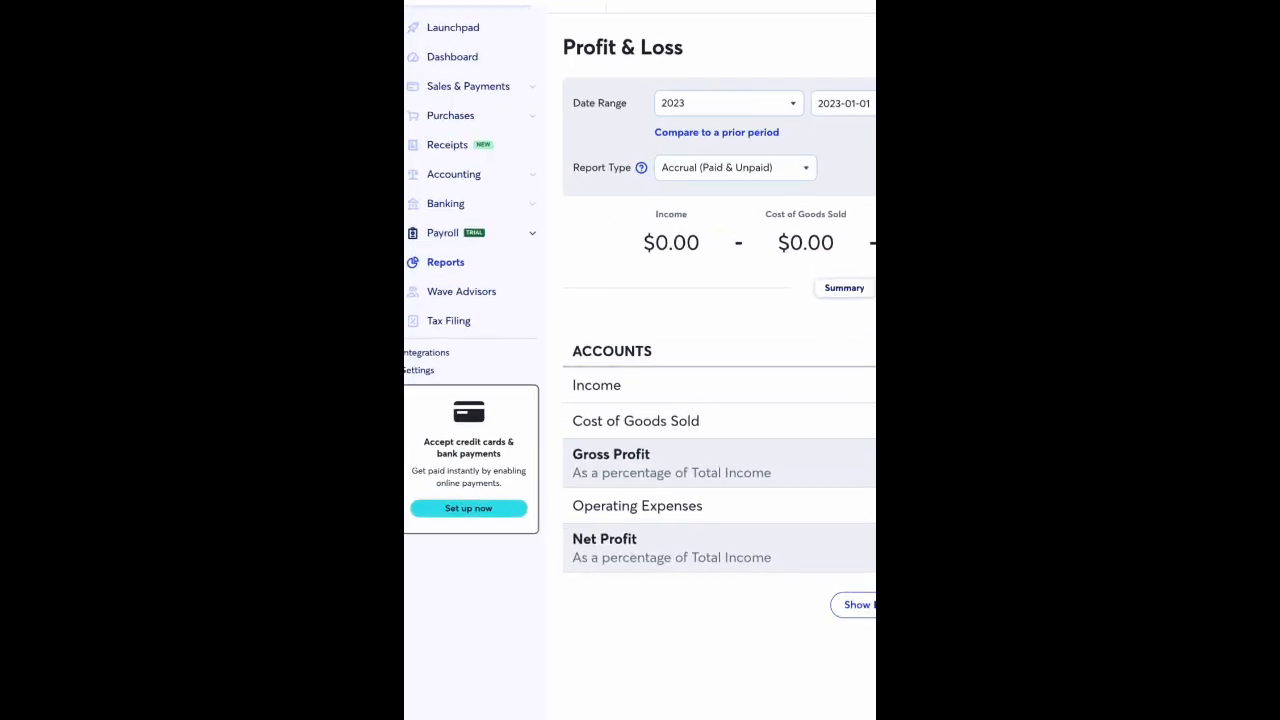
click(451, 178)
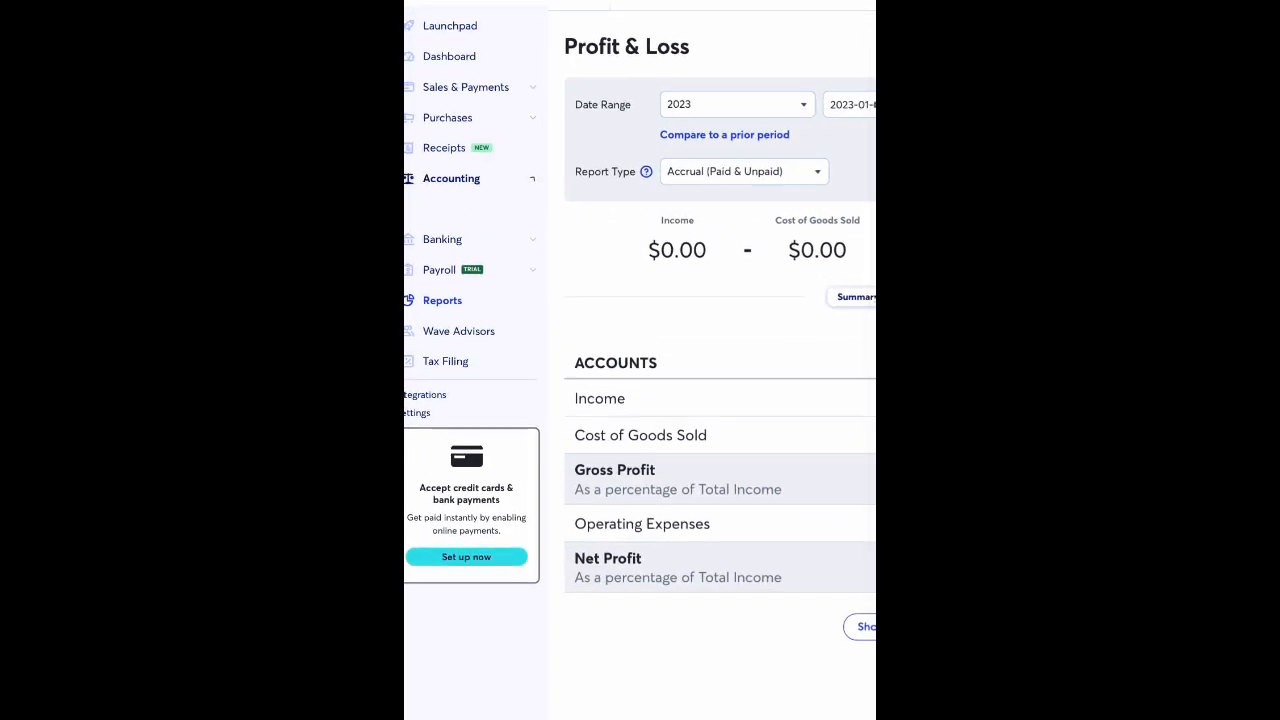
click(453, 205)
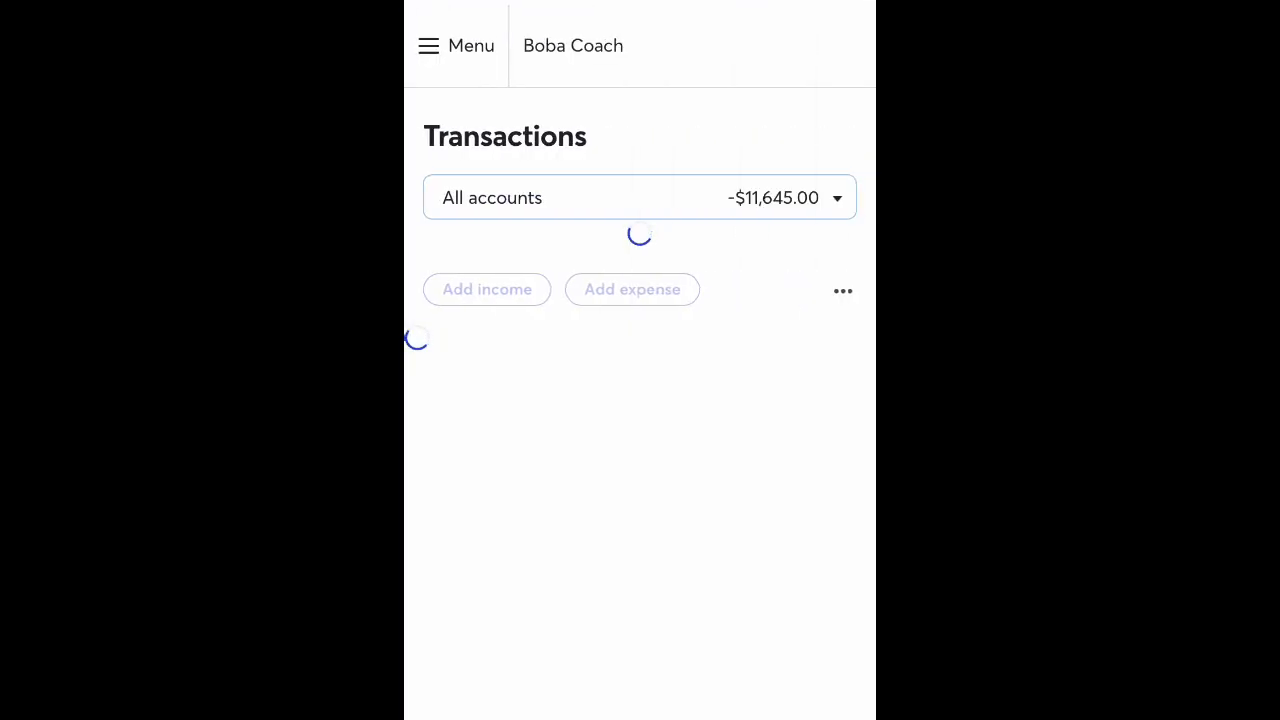
scroll(640, 600, down, 1)
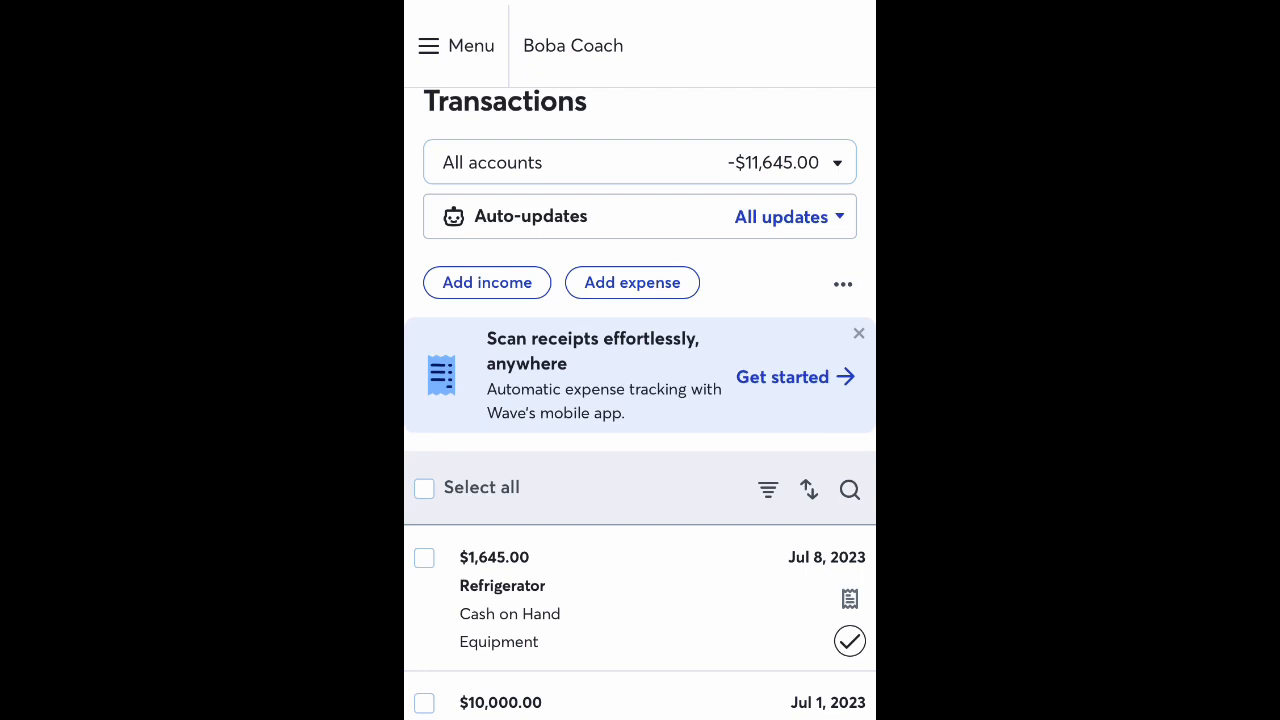
Step: Add a new expense transaction dated 2023-07-29
click(632, 282)
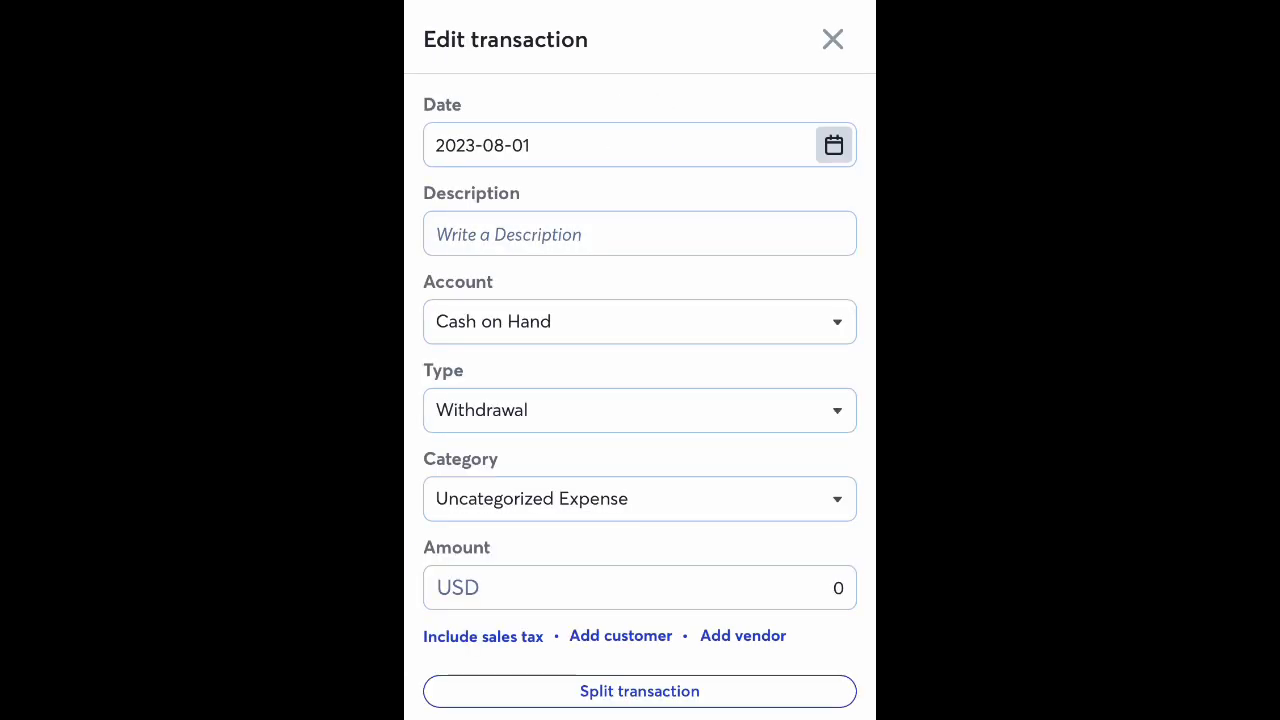
click(833, 145)
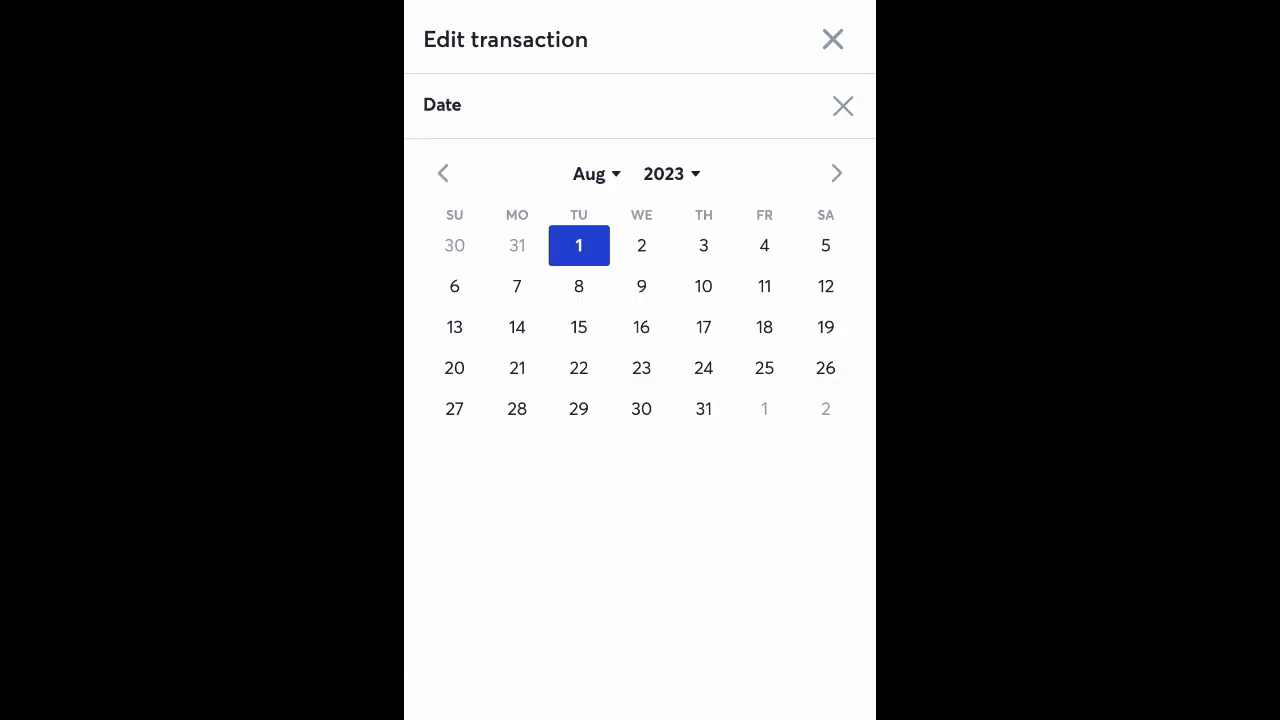
click(443, 173)
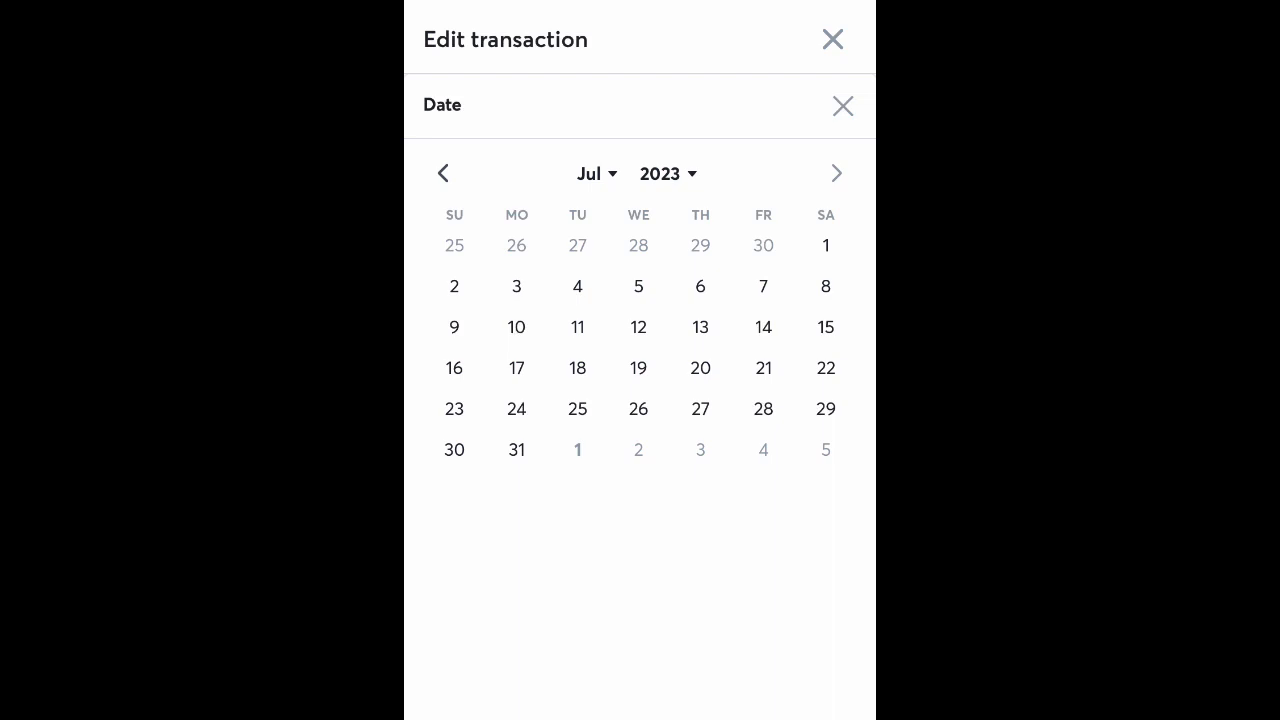
click(826, 408)
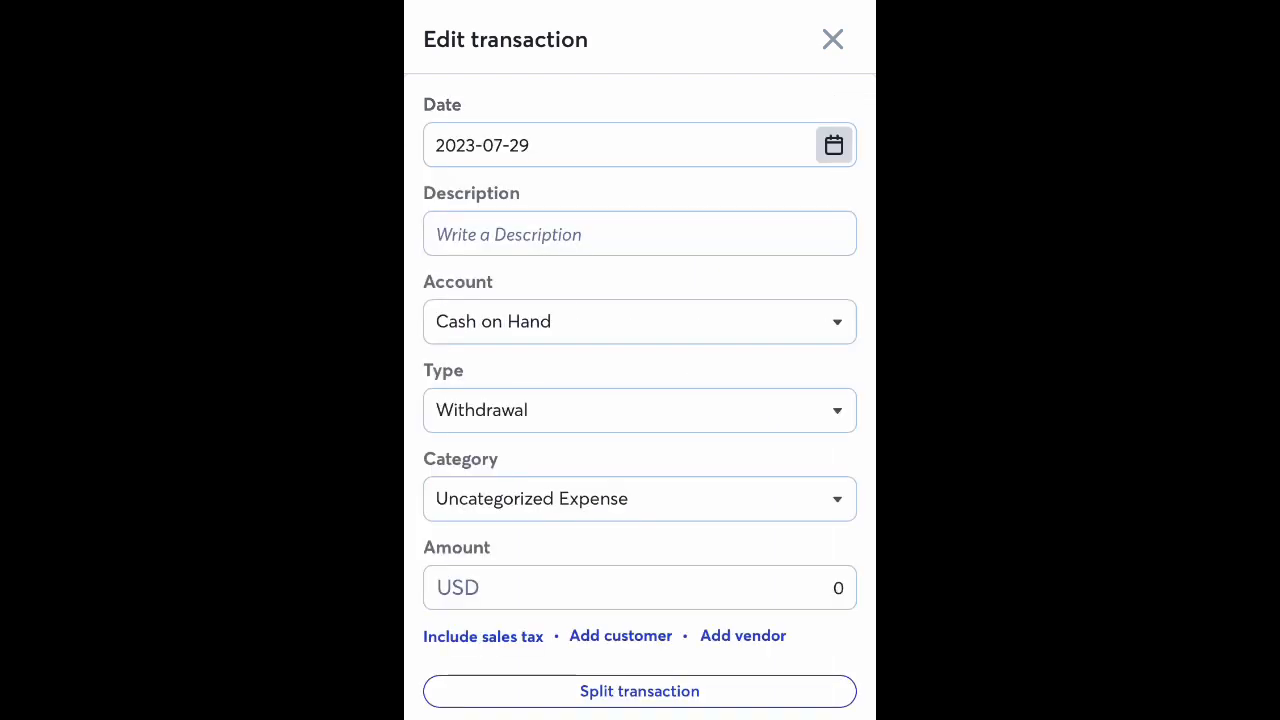
Step: Enter "Walmart" as the description of the July 29 expense
click(640, 234)
text(F)
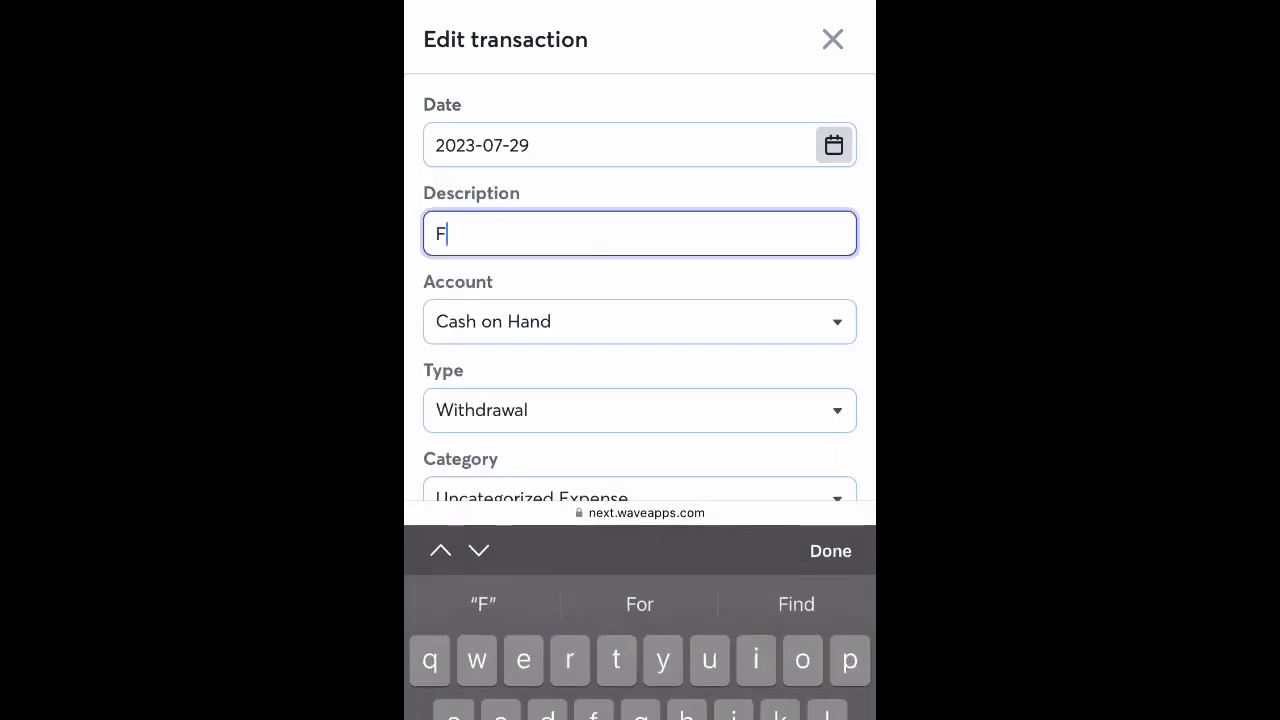
text(o)
key(BackSpace)
key(BackSpace)
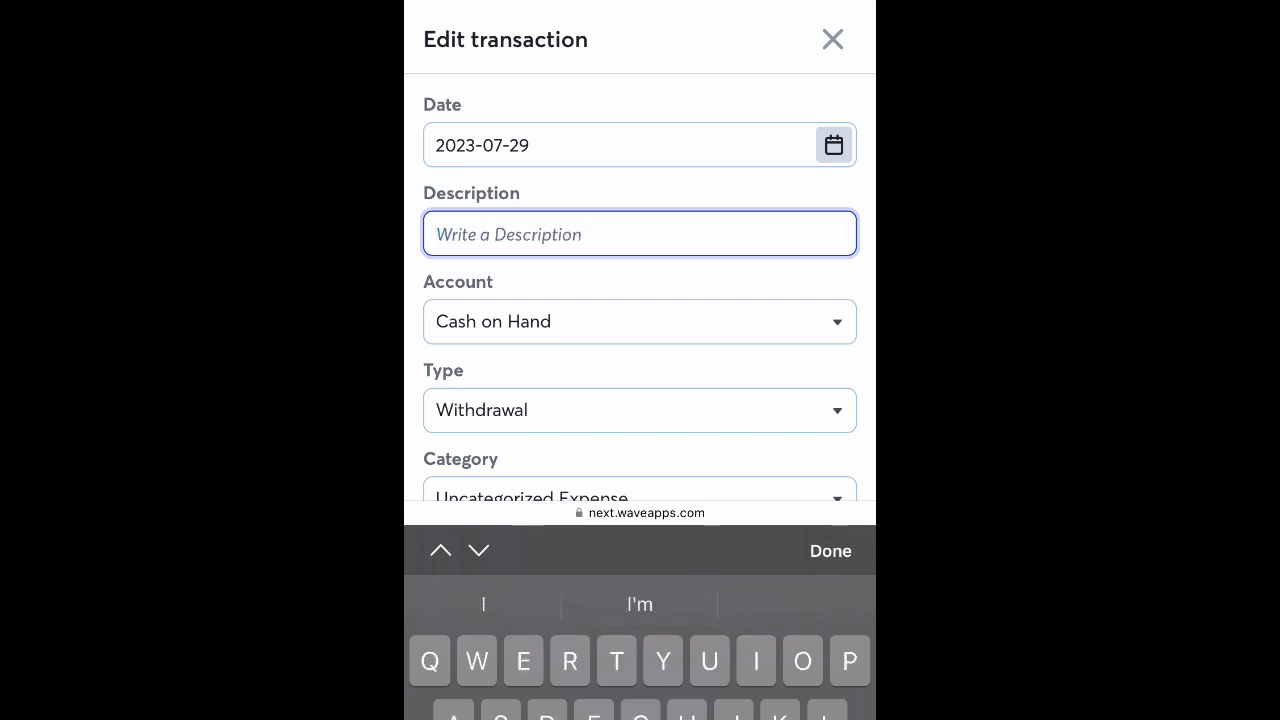
text(Walmart)
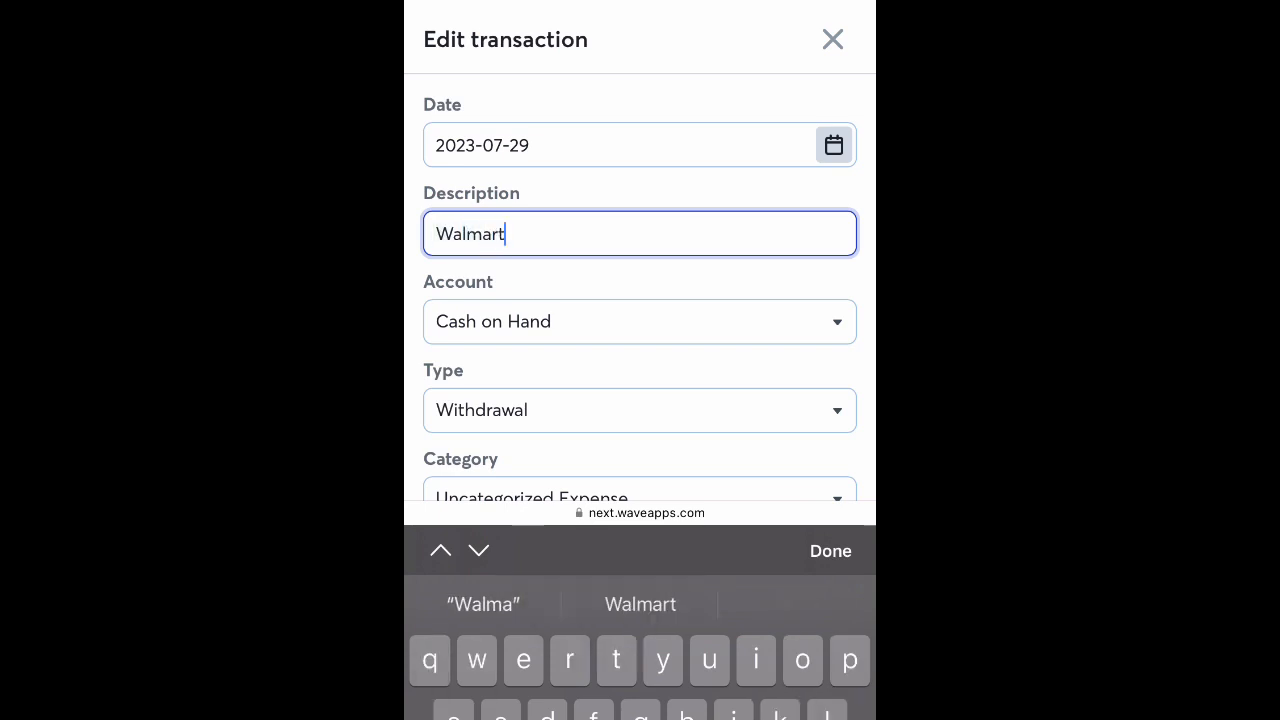
click(830, 551)
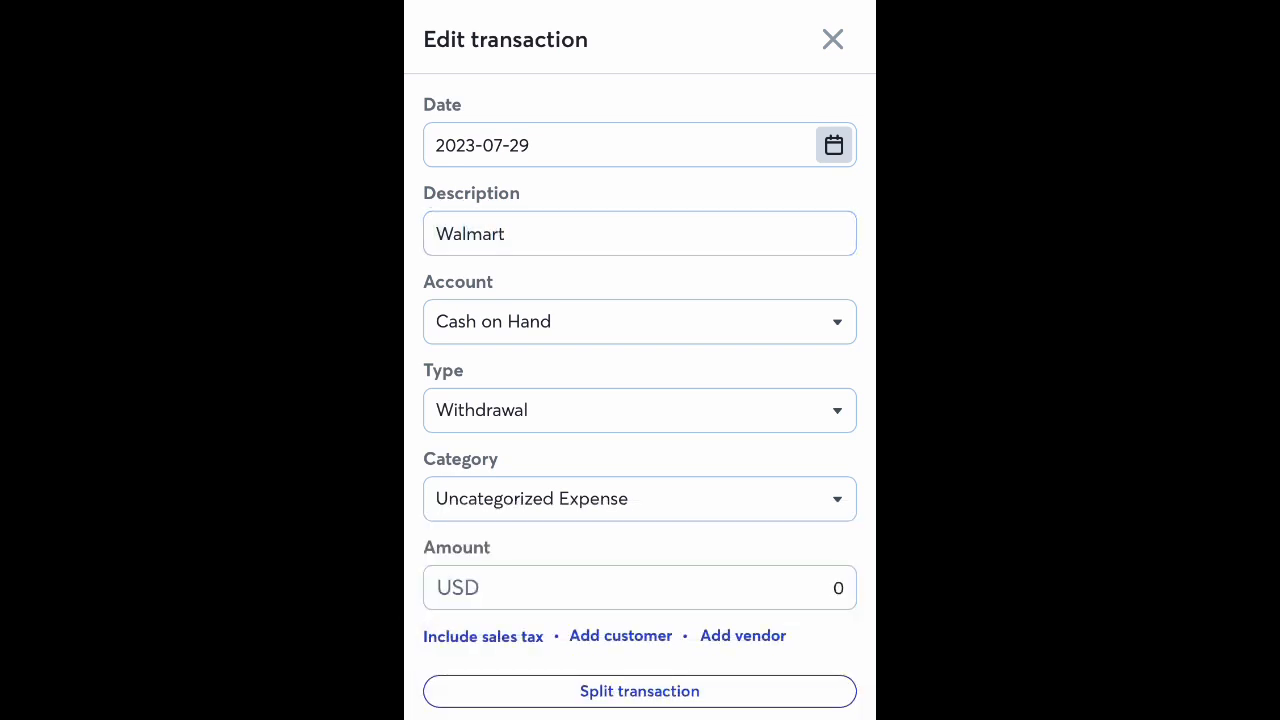
Step: Categorize the Walmart expense as Food Costs and set its amount to 123.79 USD
scroll(640, 392, down, 1)
click(640, 452)
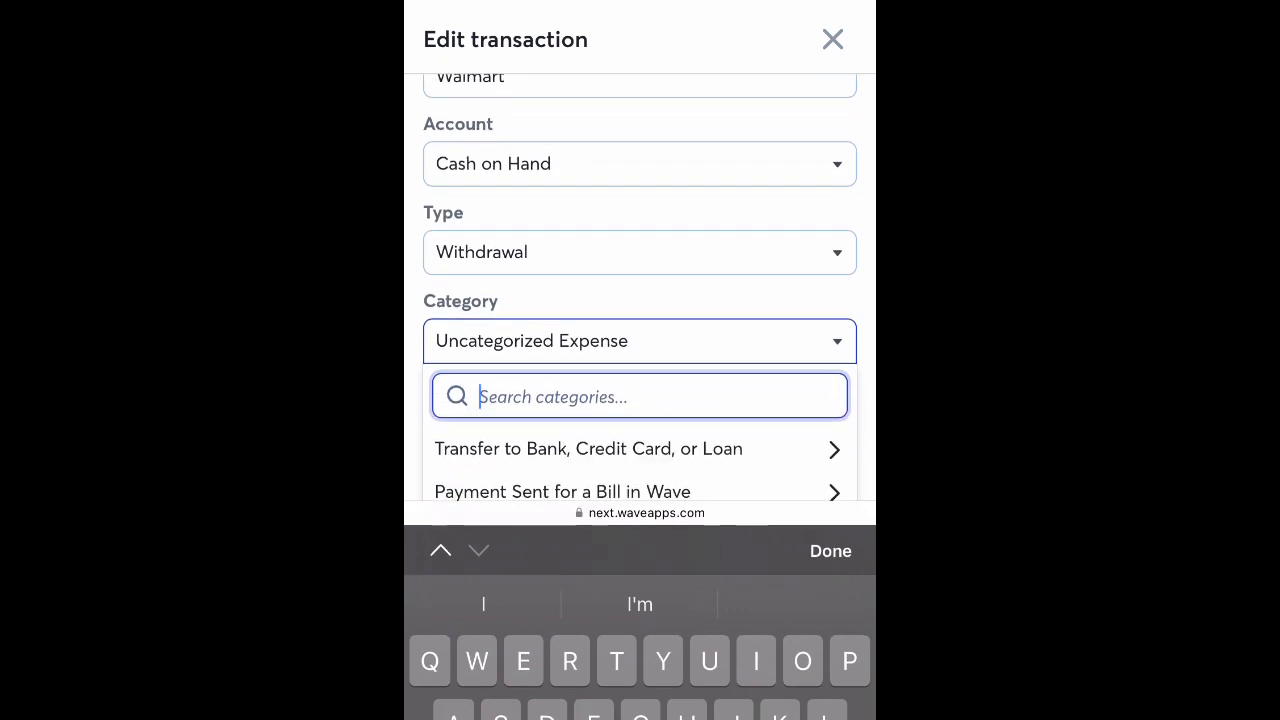
text(Food)
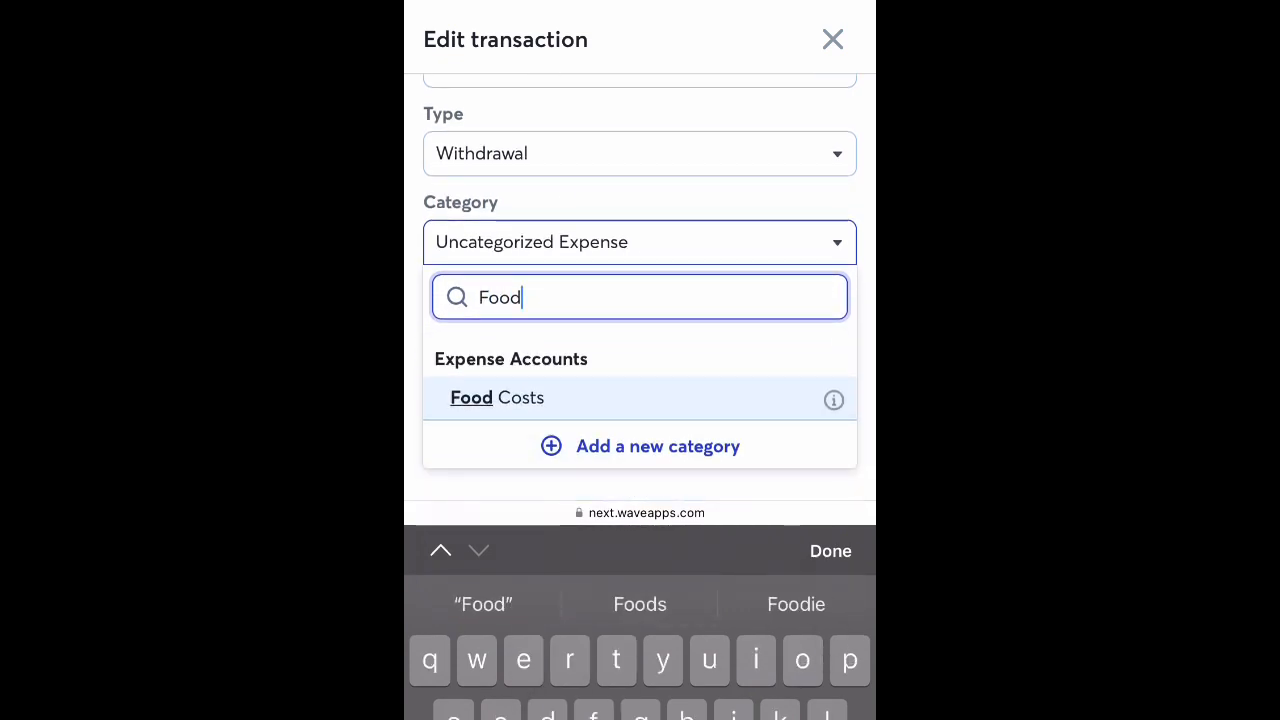
click(497, 397)
click(640, 331)
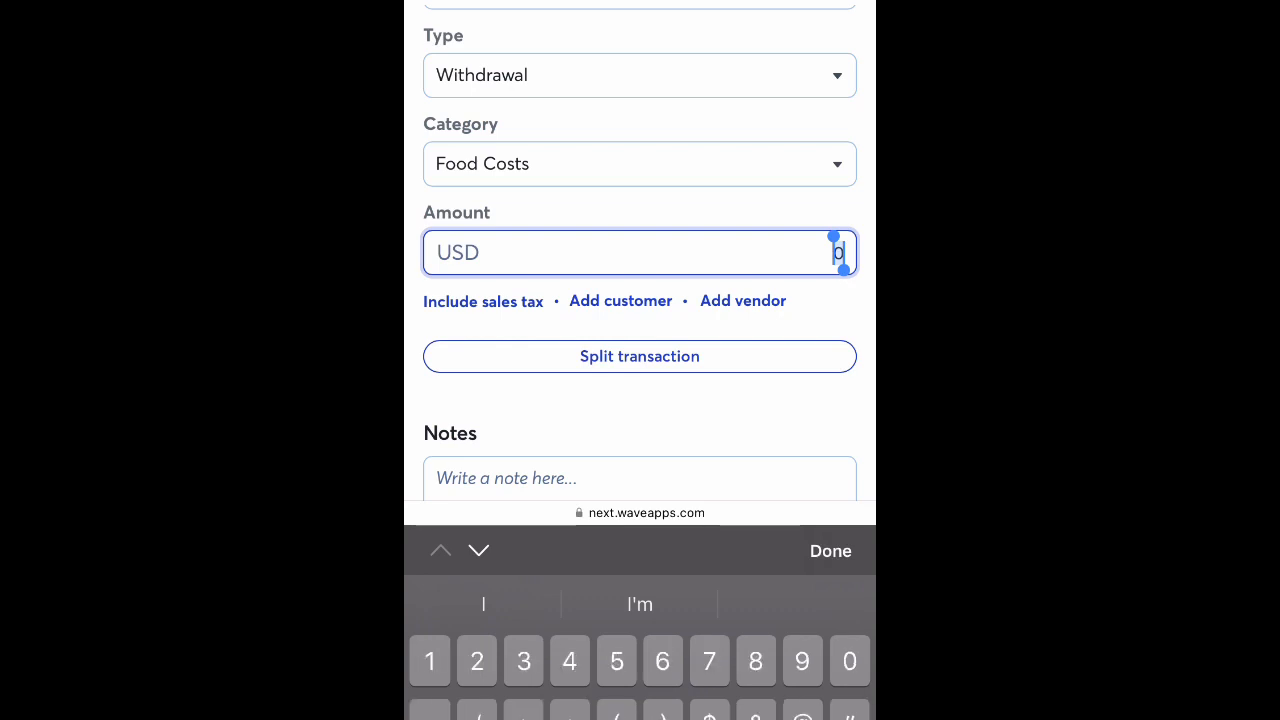
text(123.79)
click(830, 551)
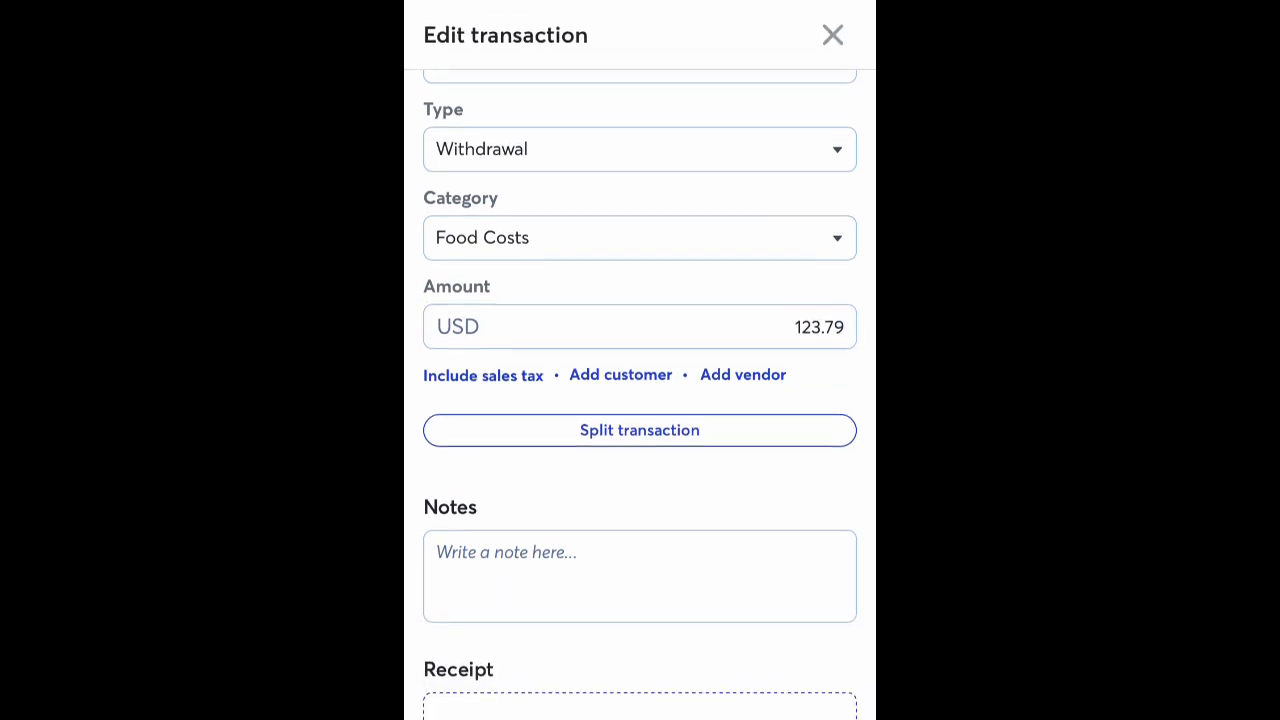
Step: Photograph the paper Walmart receipt with the camera and upload it to the expense
scroll(640, 400, down, 3)
click(639, 635)
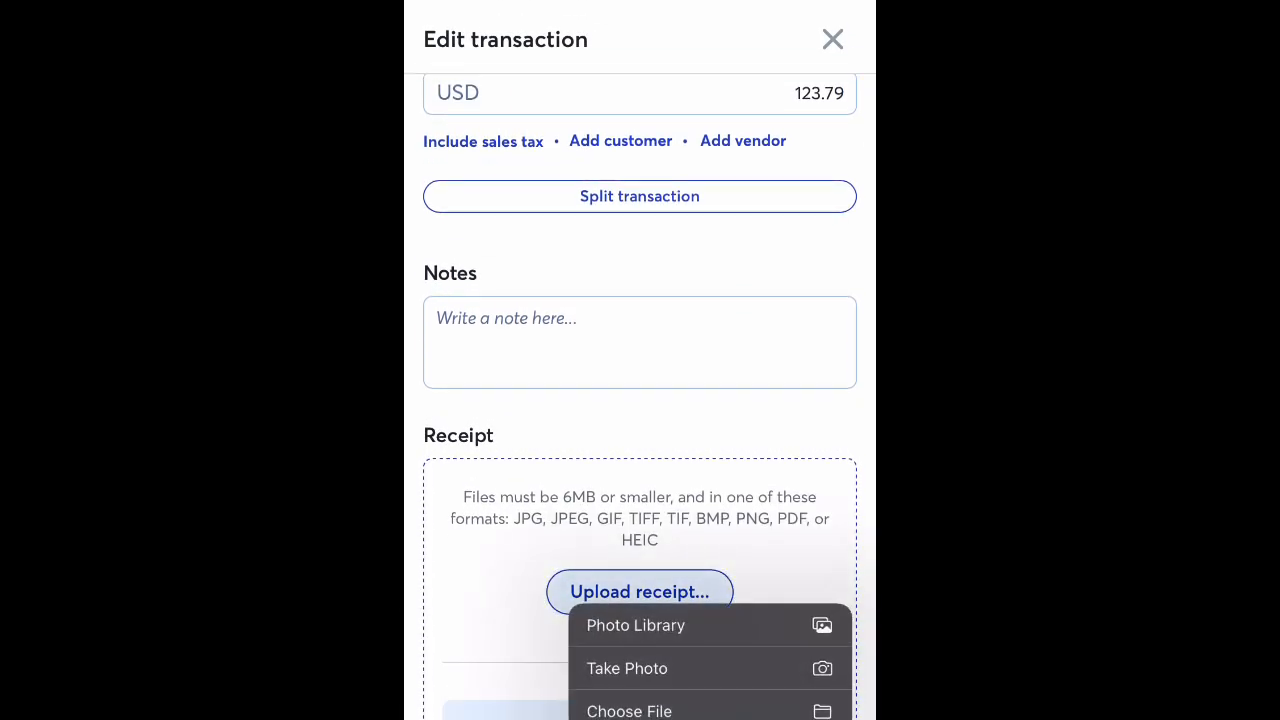
click(627, 668)
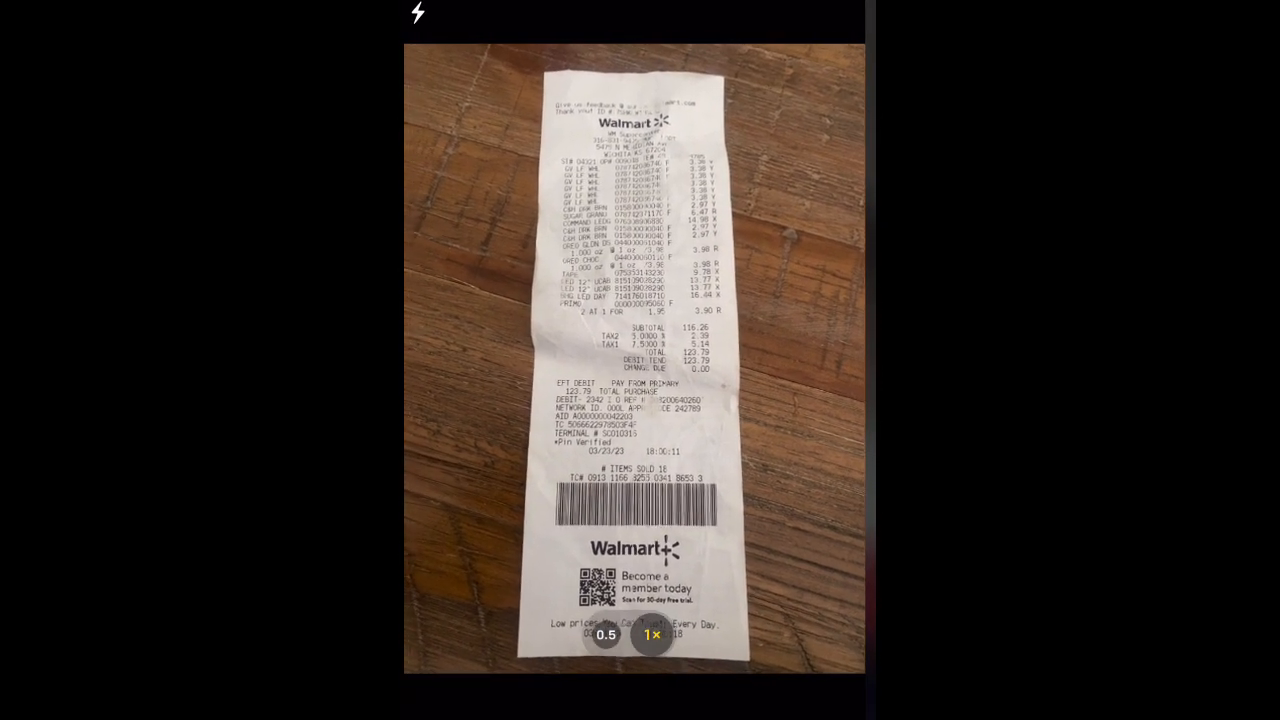
click(640, 715)
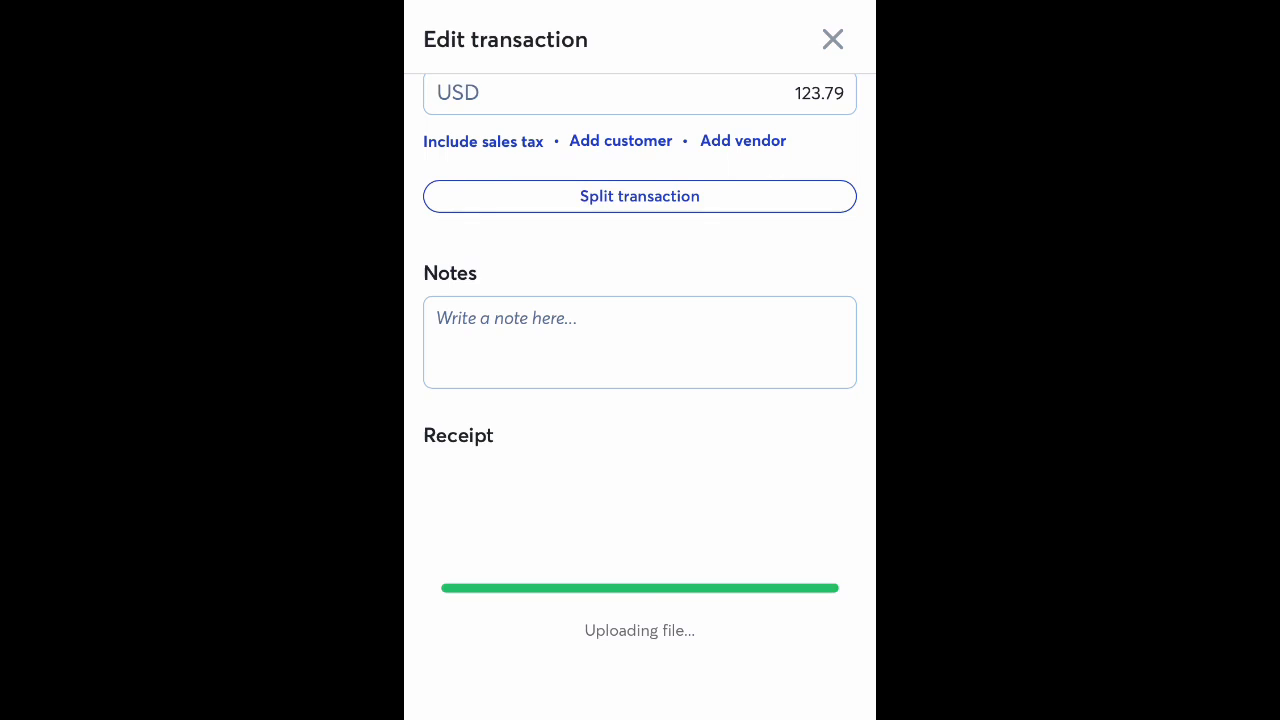
Step: Check the attached Walmart receipt image and save the July 29 expense
scroll(640, 400, down, 3)
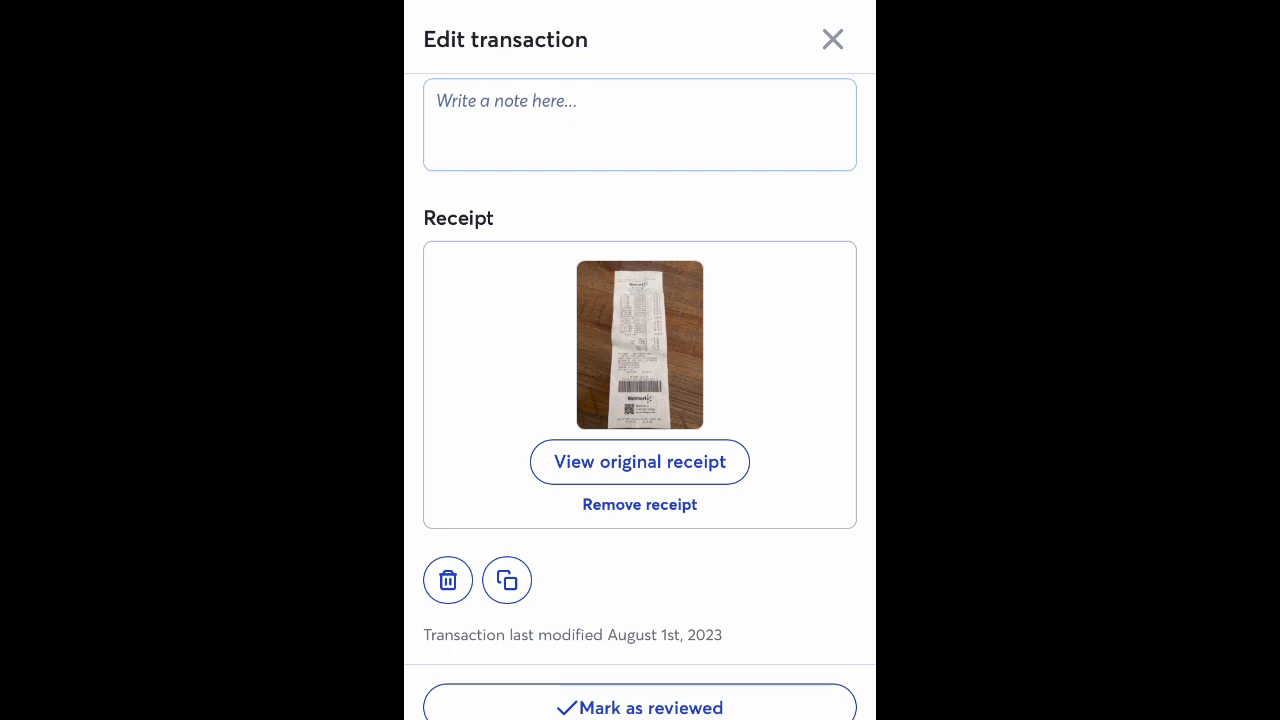
scroll(640, 400, down, 1)
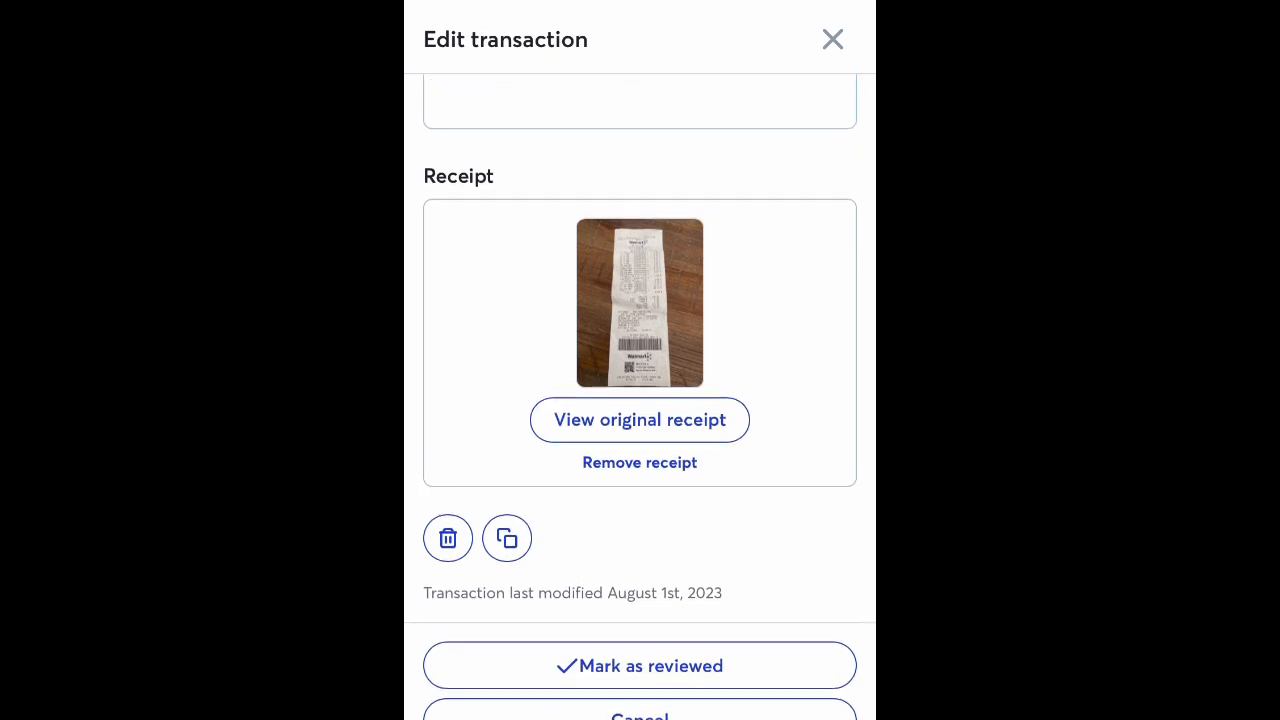
click(640, 665)
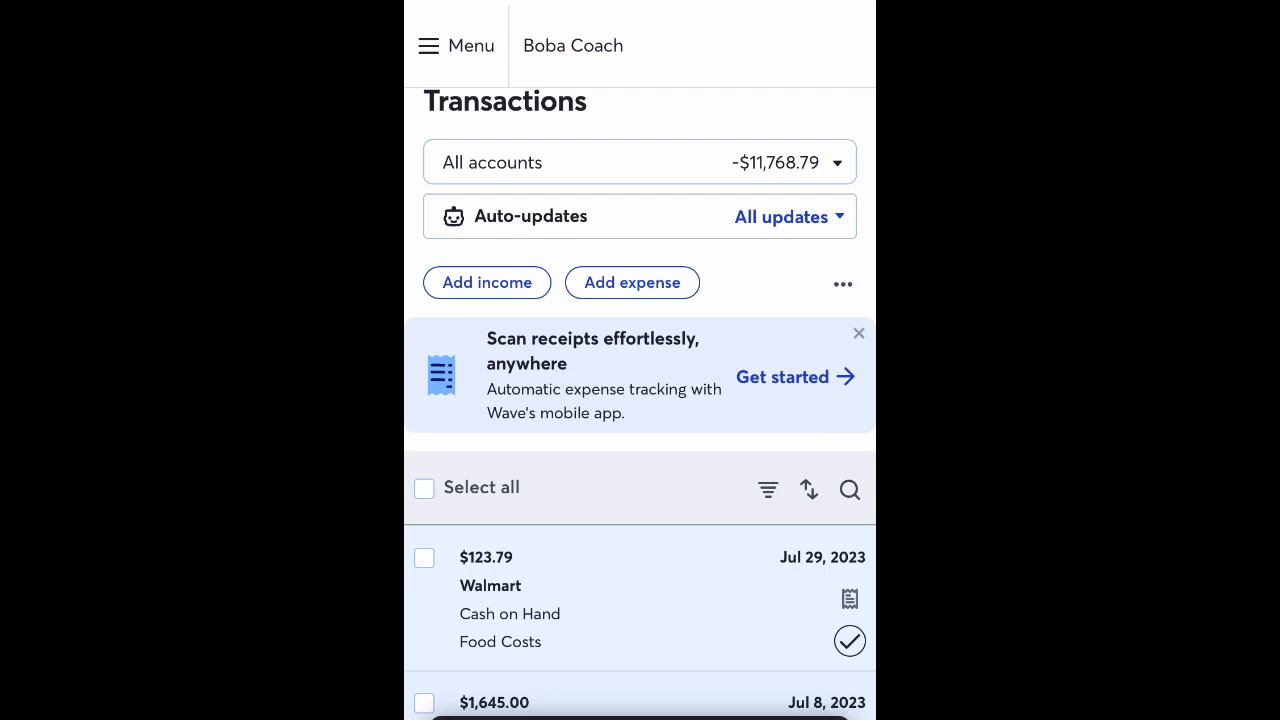
Step: Add another expense transaction dated 2023-07-30
click(632, 282)
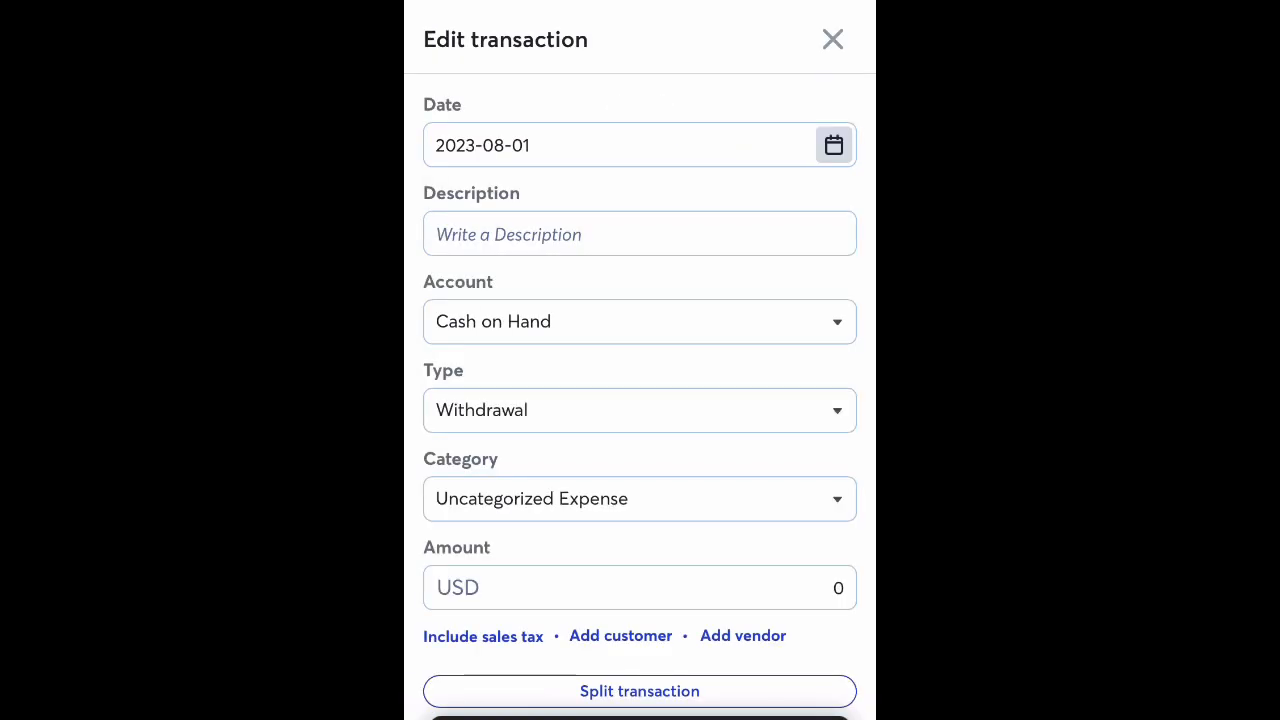
click(834, 145)
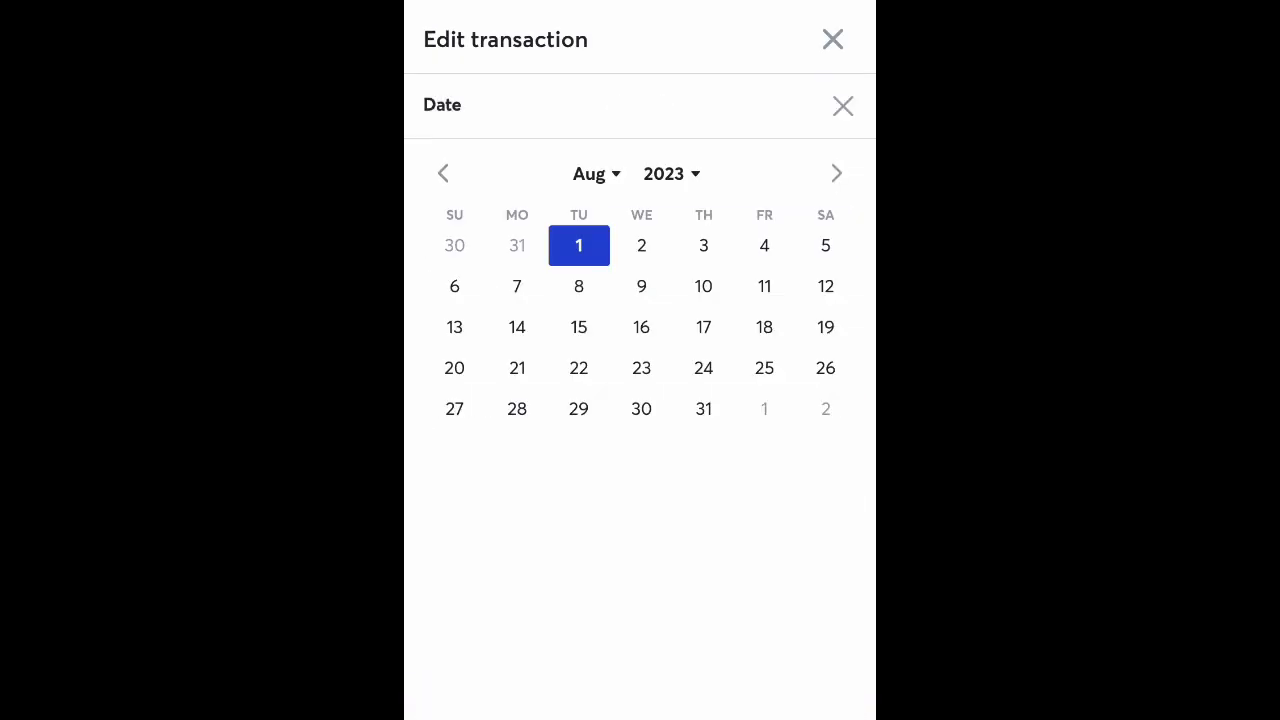
click(443, 173)
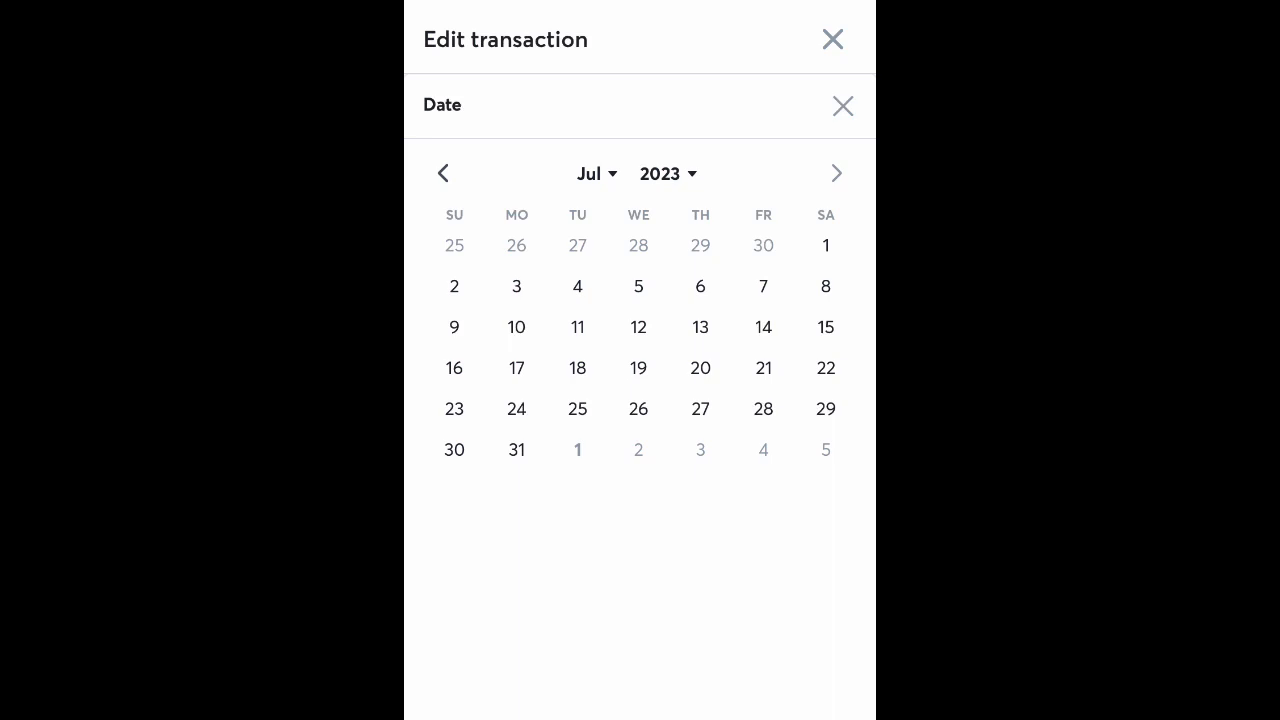
click(454, 449)
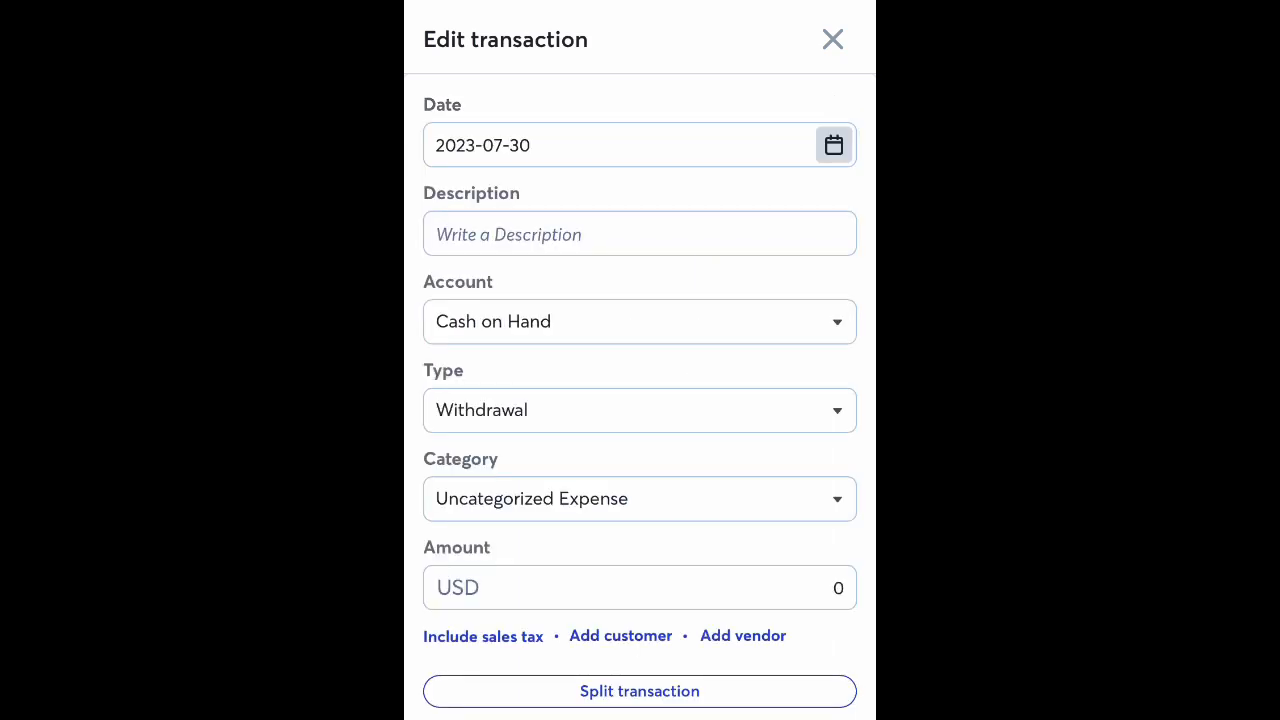
Step: Enter "Walmart" as the description of the July 30 expense
click(640, 234)
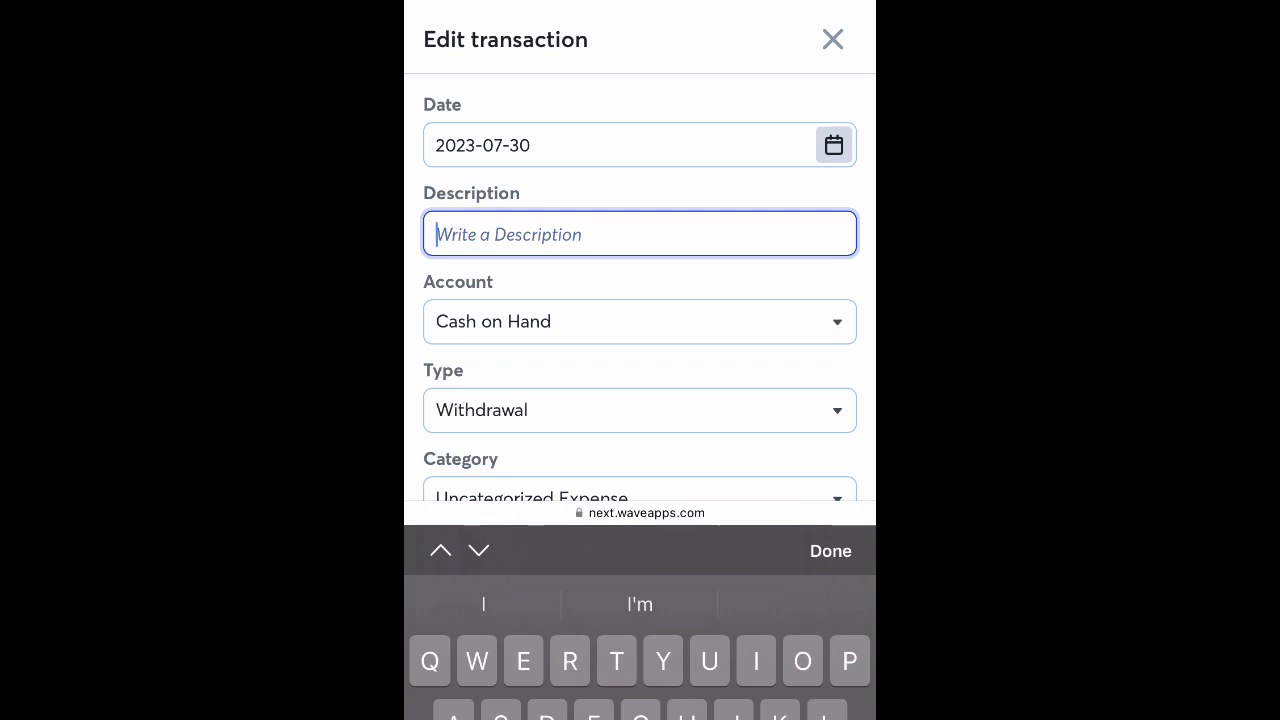
text(L)
key(BackSpace)
text(Walmart)
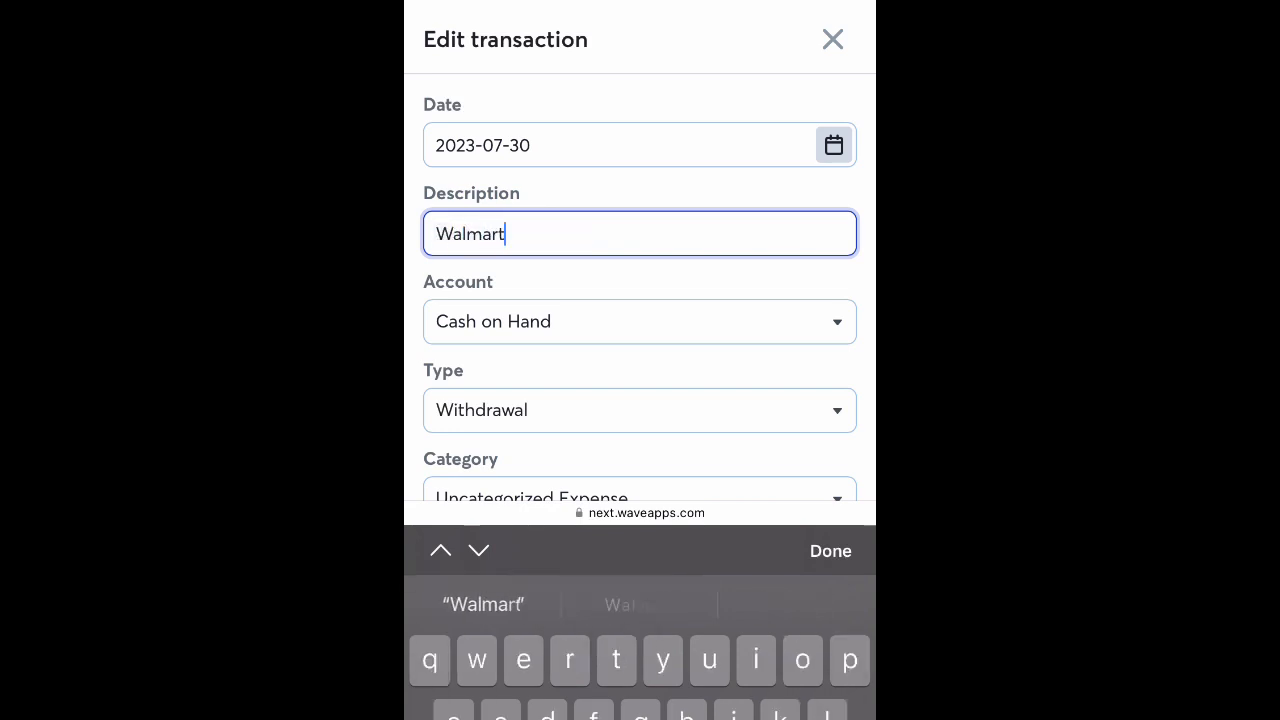
click(831, 551)
scroll(640, 400, down, 1)
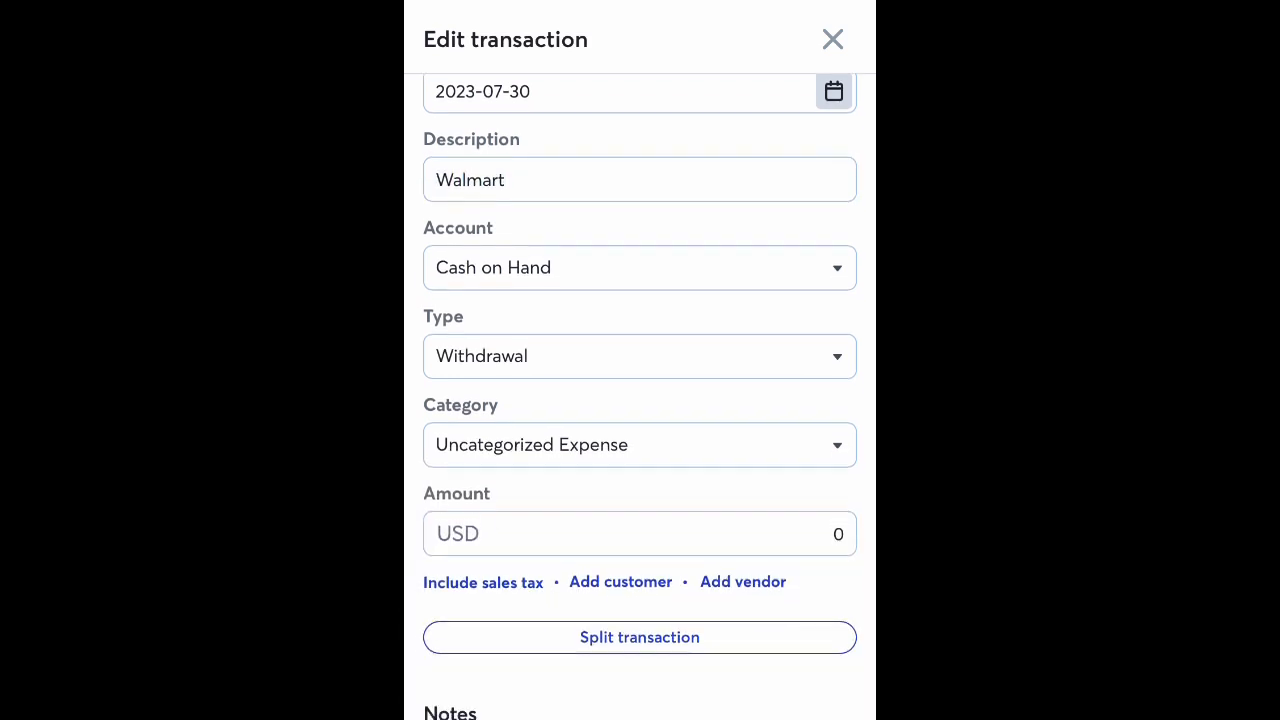
Step: Set the amount of the July 30 Walmart expense to 5.89 USD
click(640, 540)
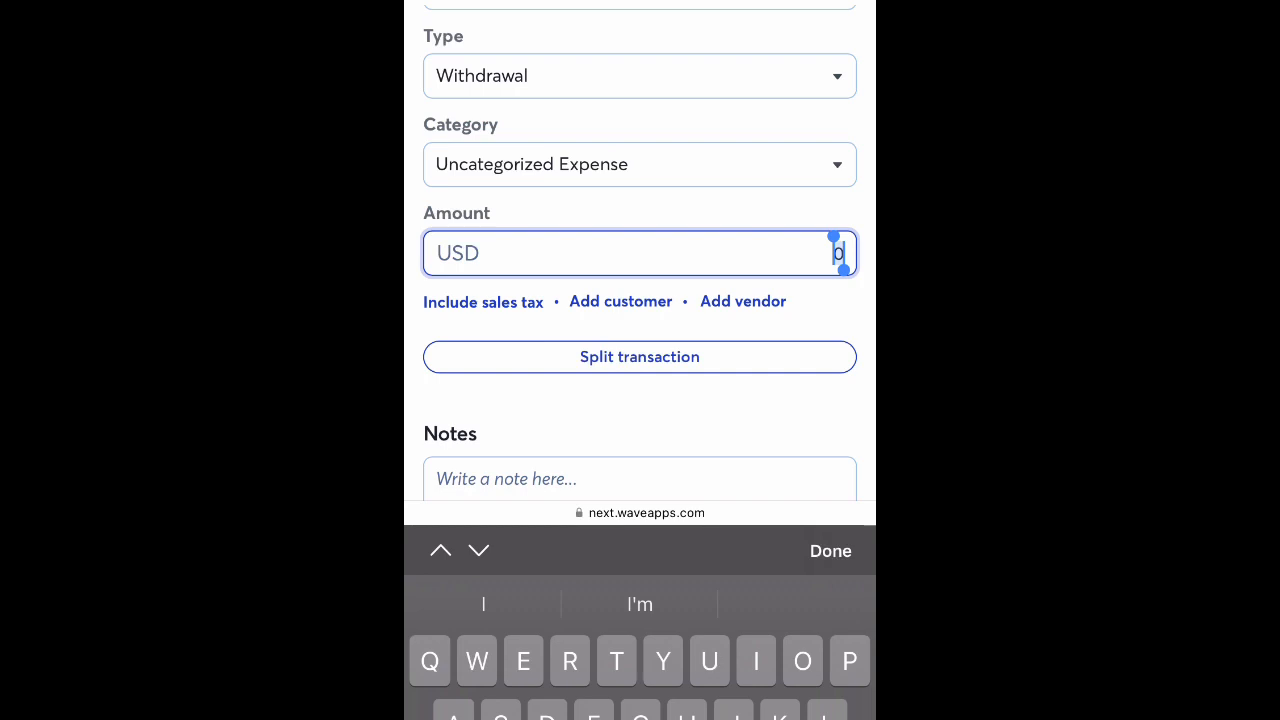
click(831, 551)
click(823, 535)
click(430, 718)
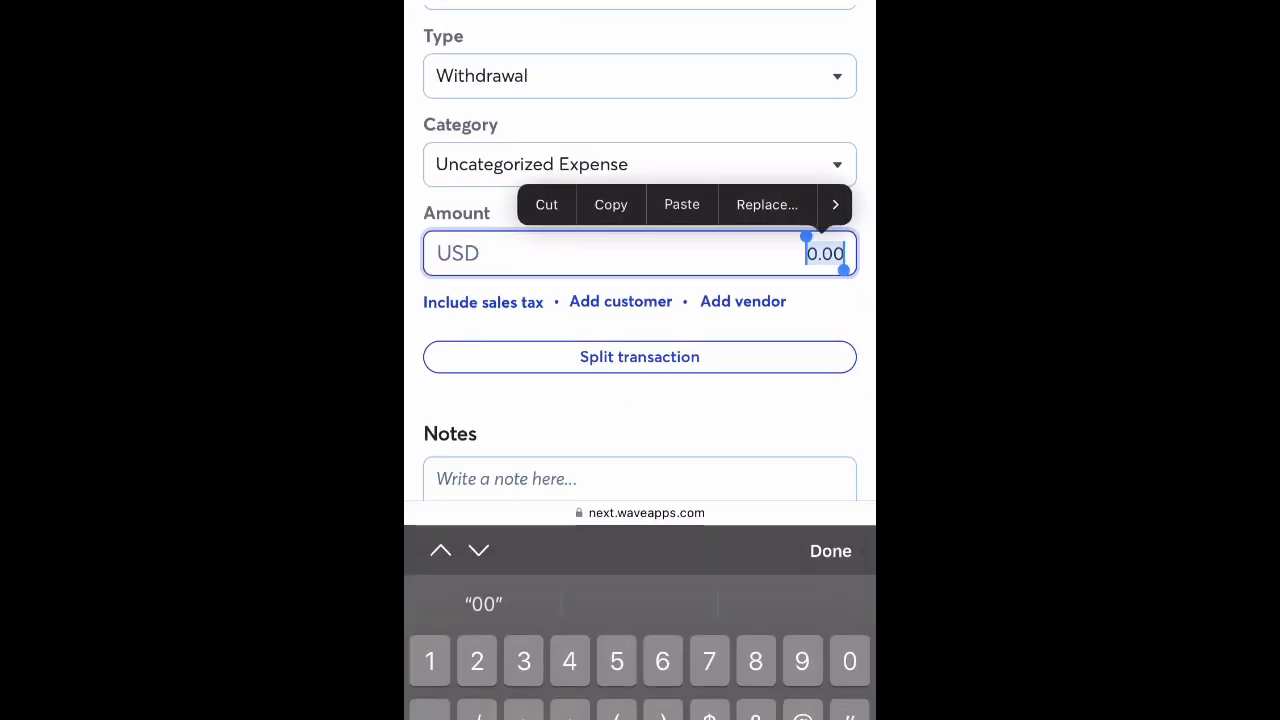
text(5.8)
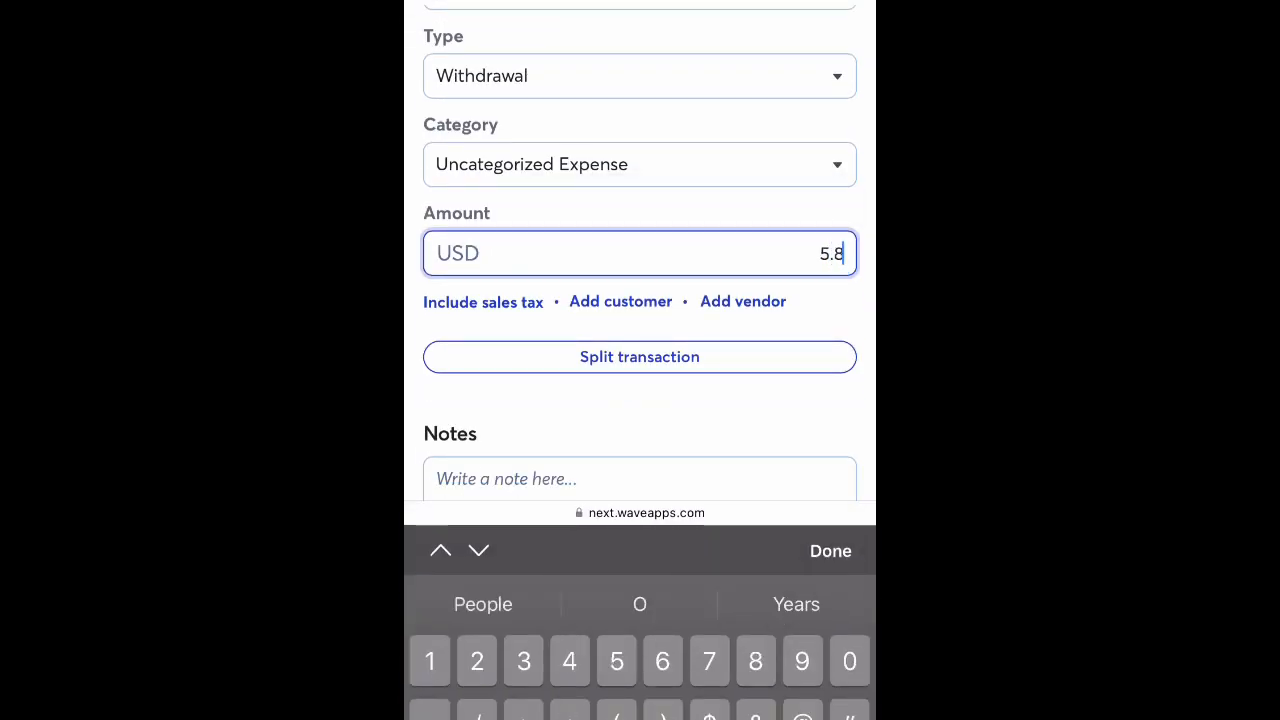
text(9)
click(831, 551)
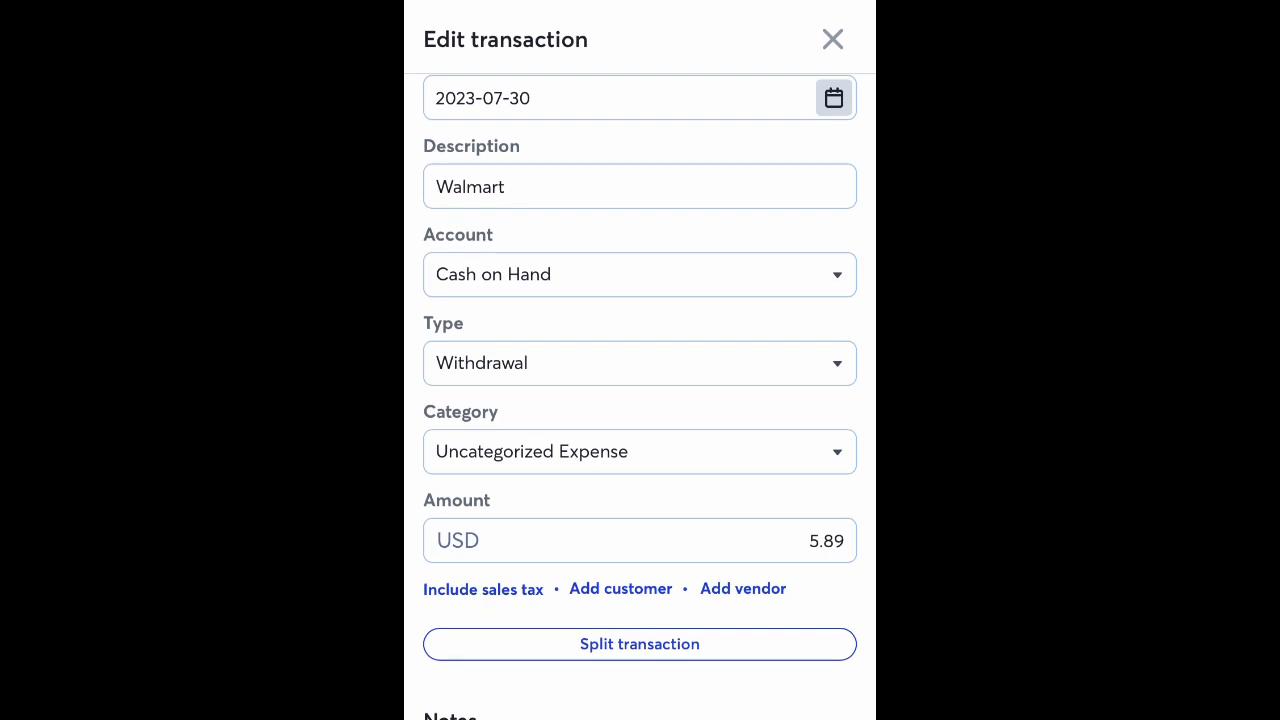
Step: Find and assign the Food Costs category to the July 30 Walmart expense
click(640, 451)
text(Food)
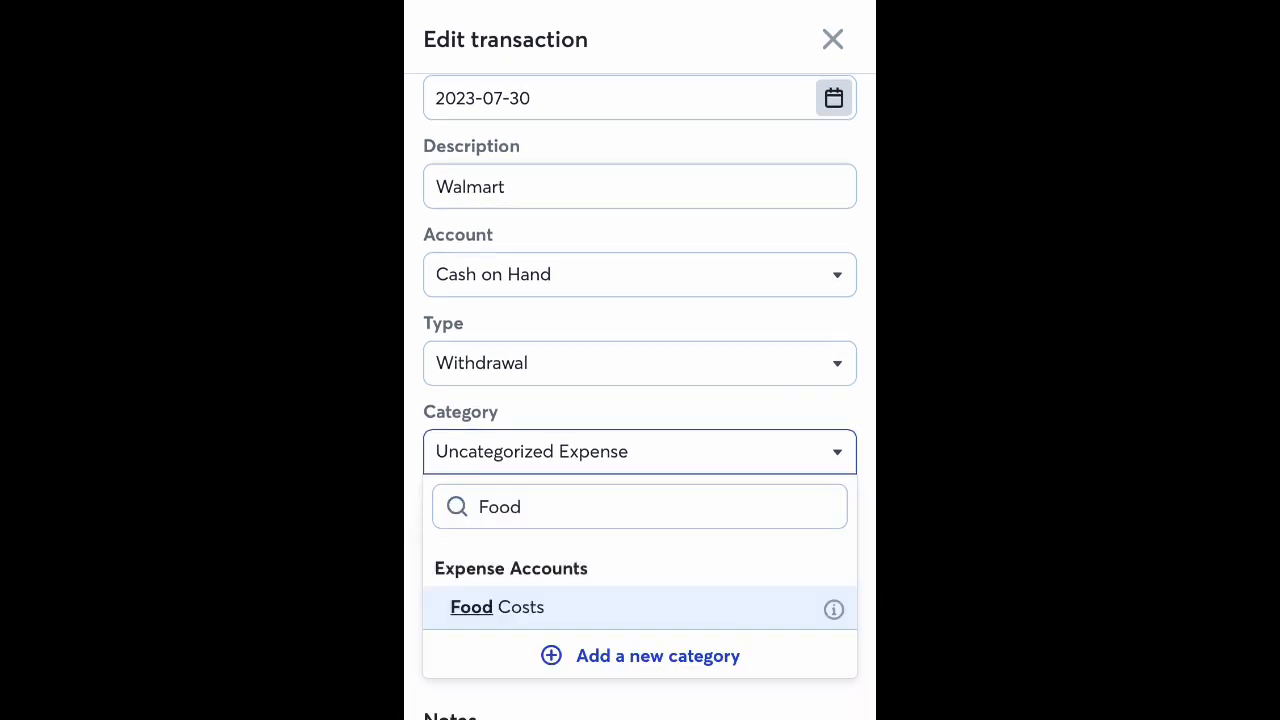
click(497, 607)
Step: Photograph the paper Walmart receipt for the July 30 expense, attach the photo and save the transaction
scroll(640, 400, down, 4)
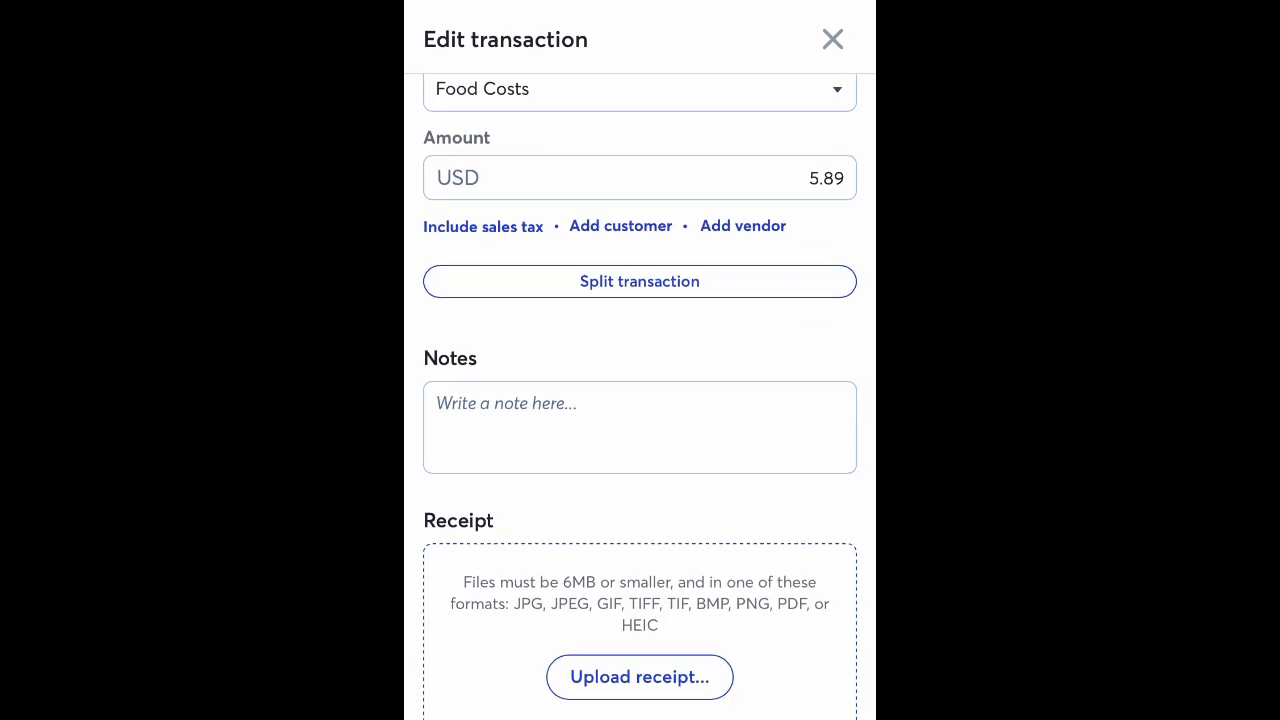
click(640, 677)
click(680, 717)
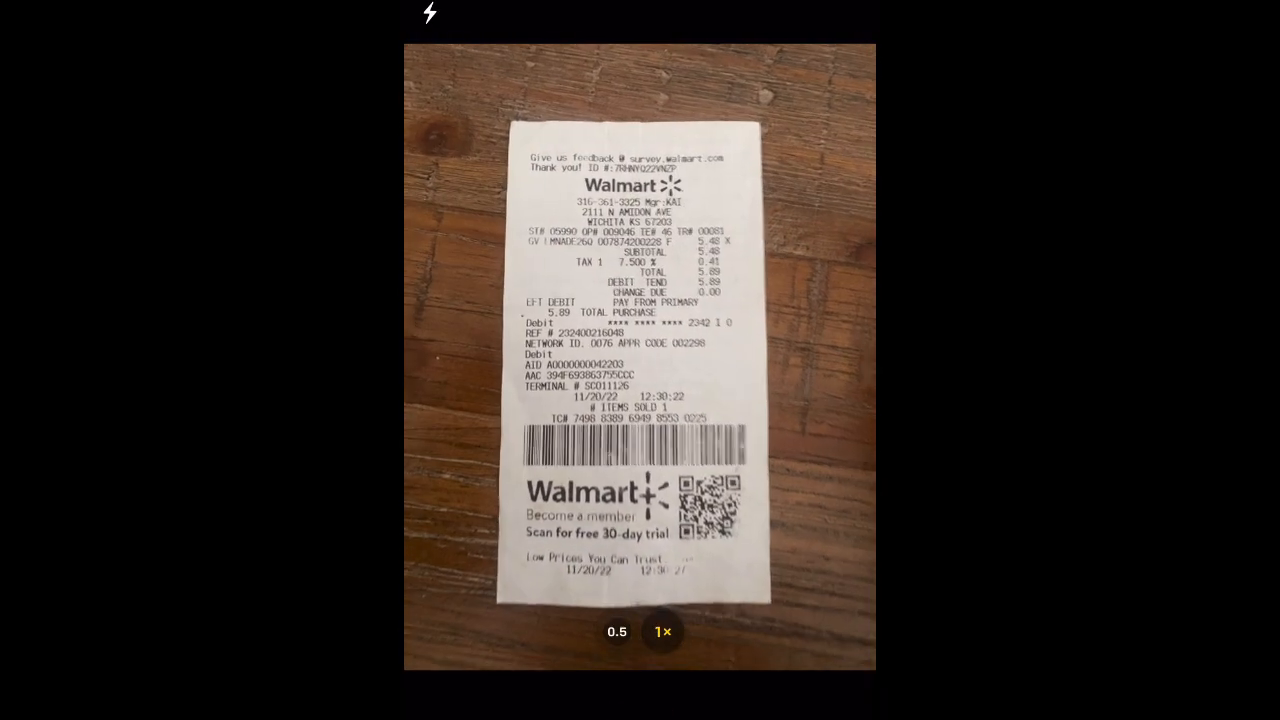
click(640, 717)
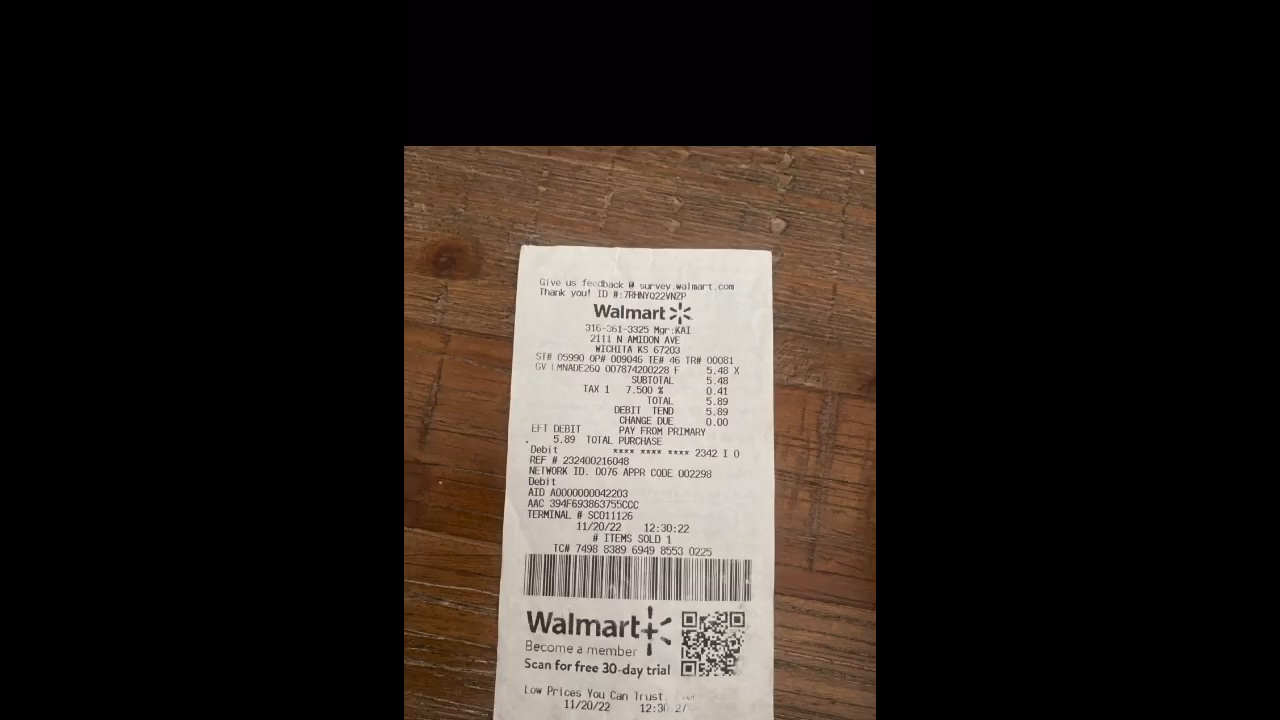
click(825, 717)
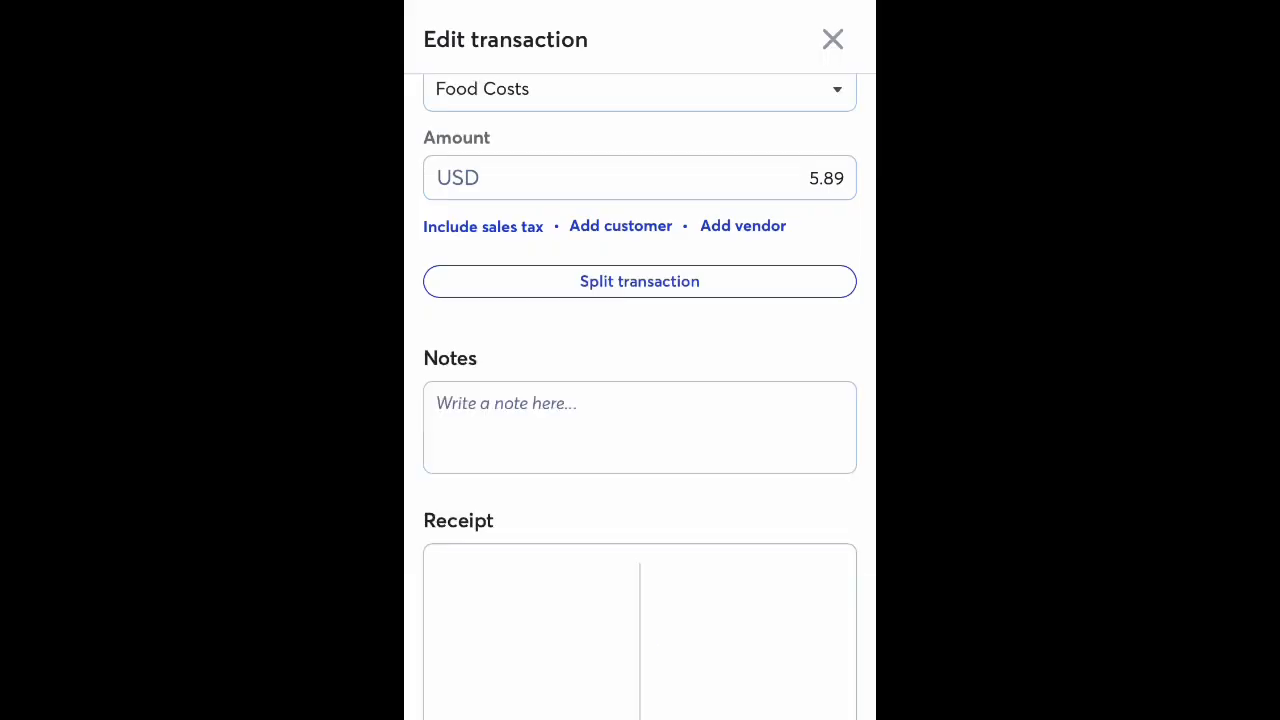
scroll(640, 400, down, 3)
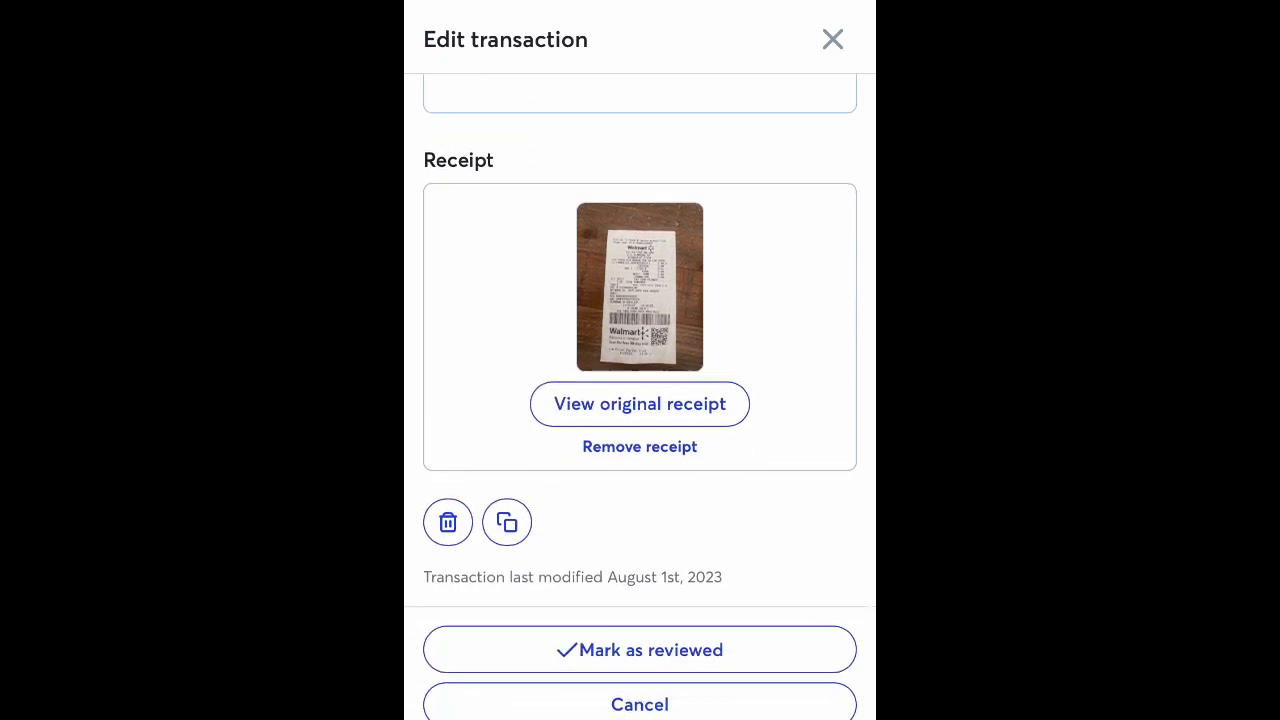
click(640, 666)
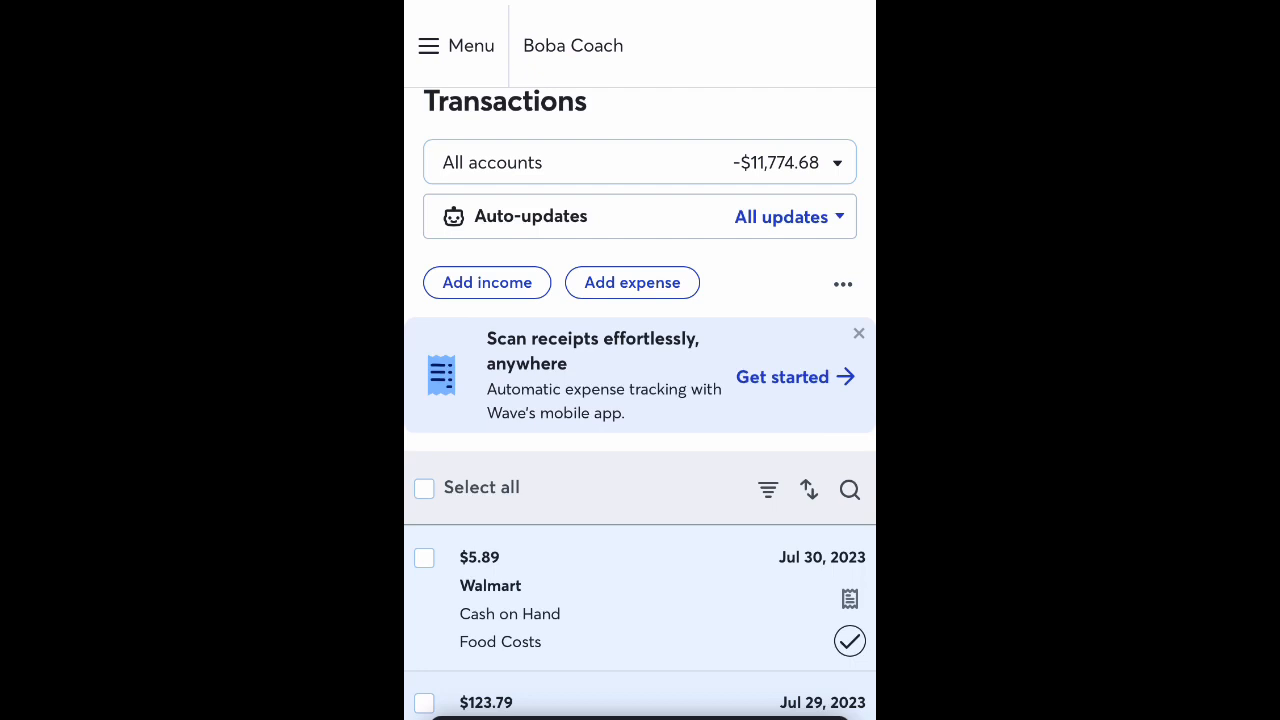
Step: Add another expense transaction dated 2023-07-31 with the description "Walmart"
click(632, 282)
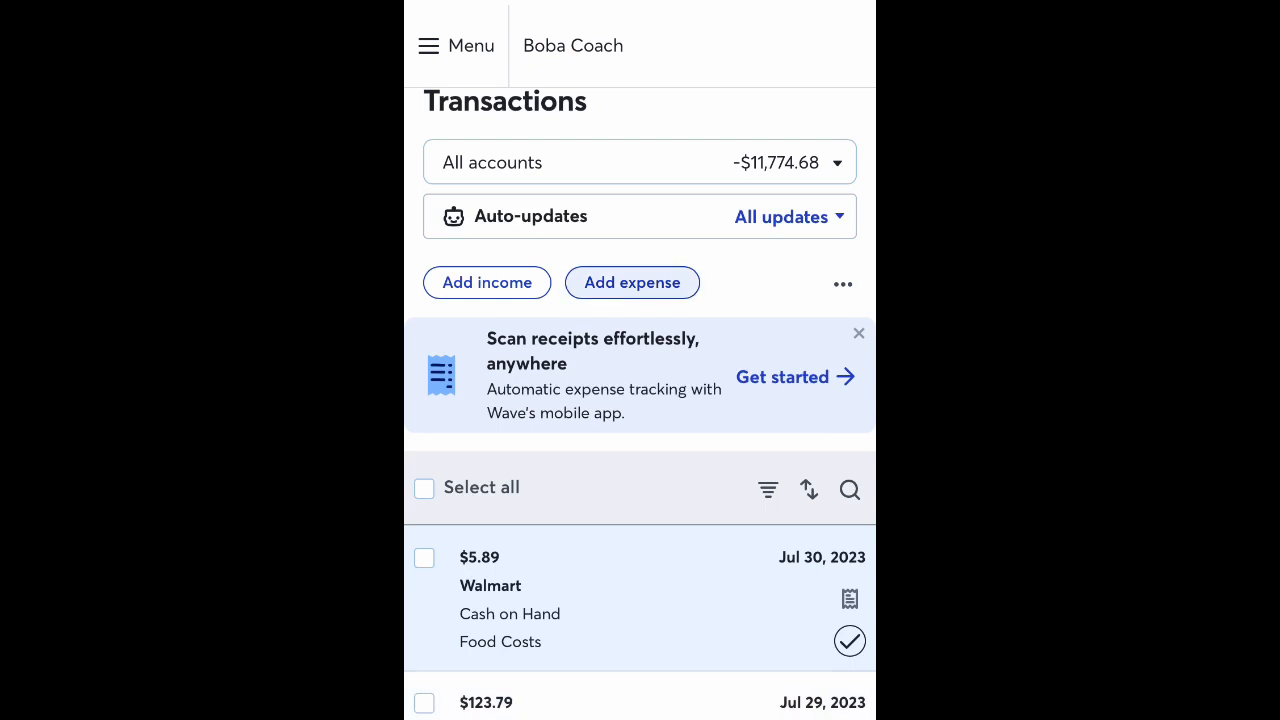
click(834, 145)
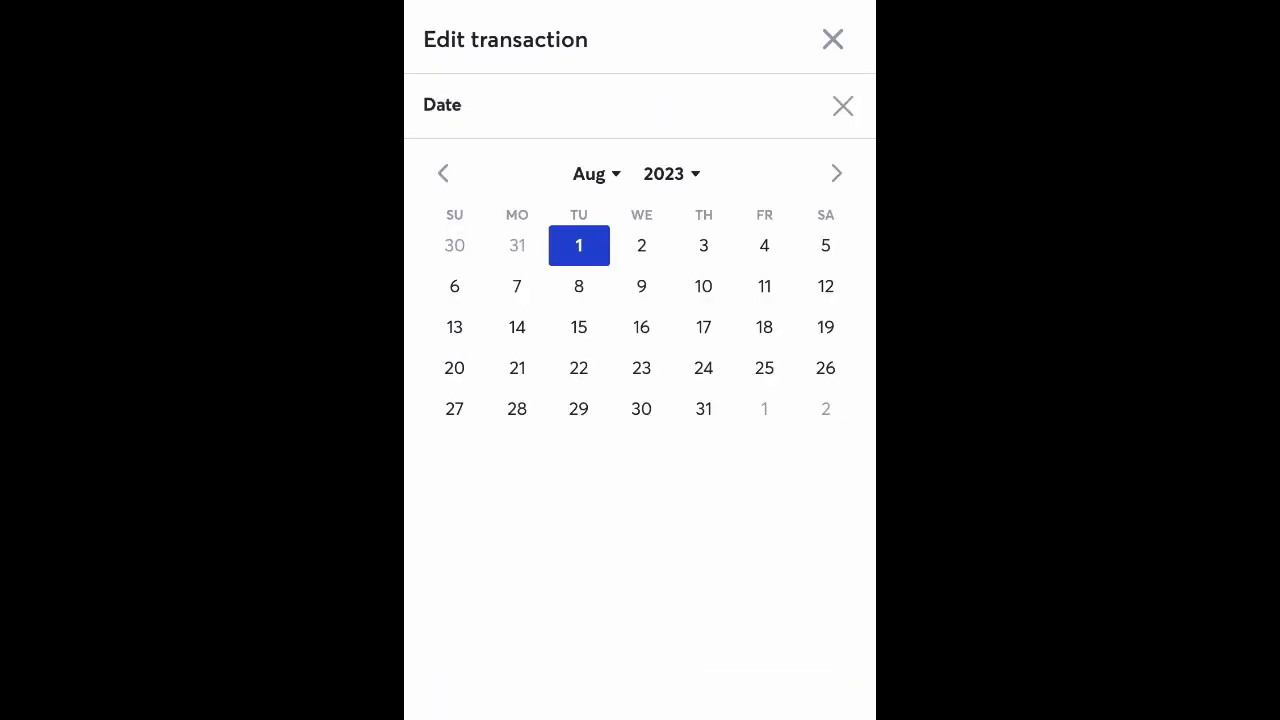
click(443, 173)
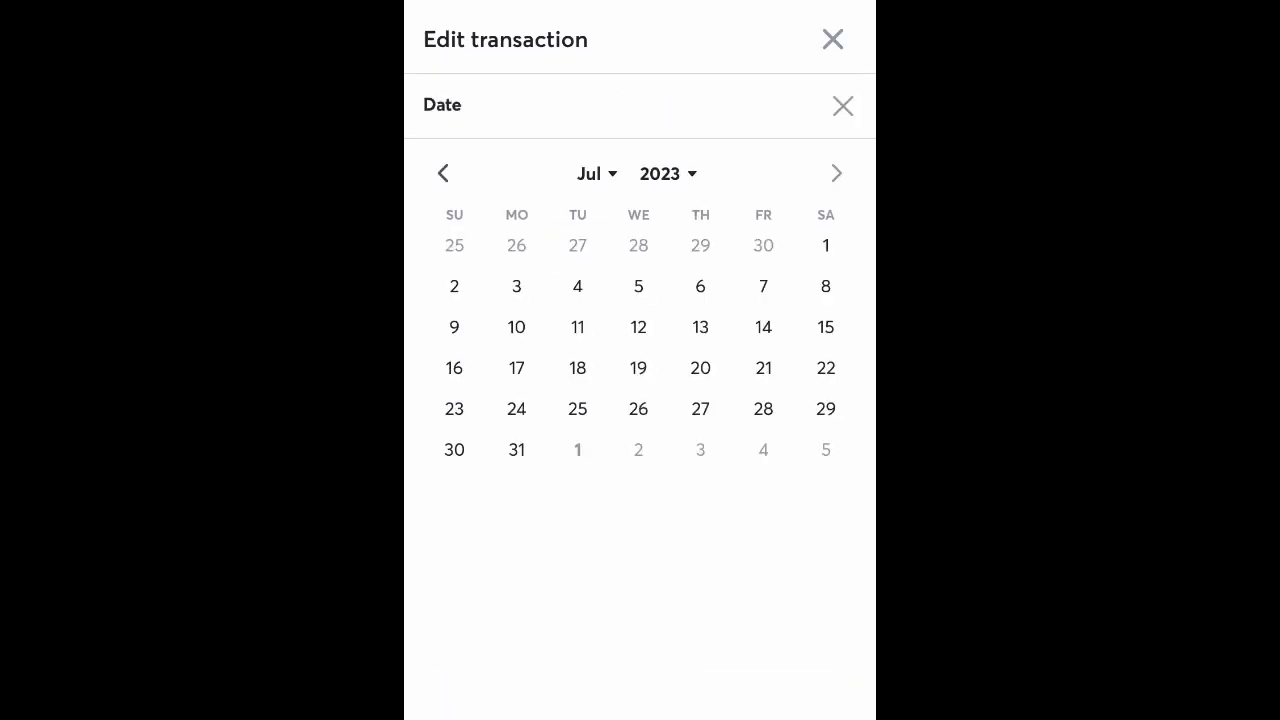
click(516, 450)
click(640, 234)
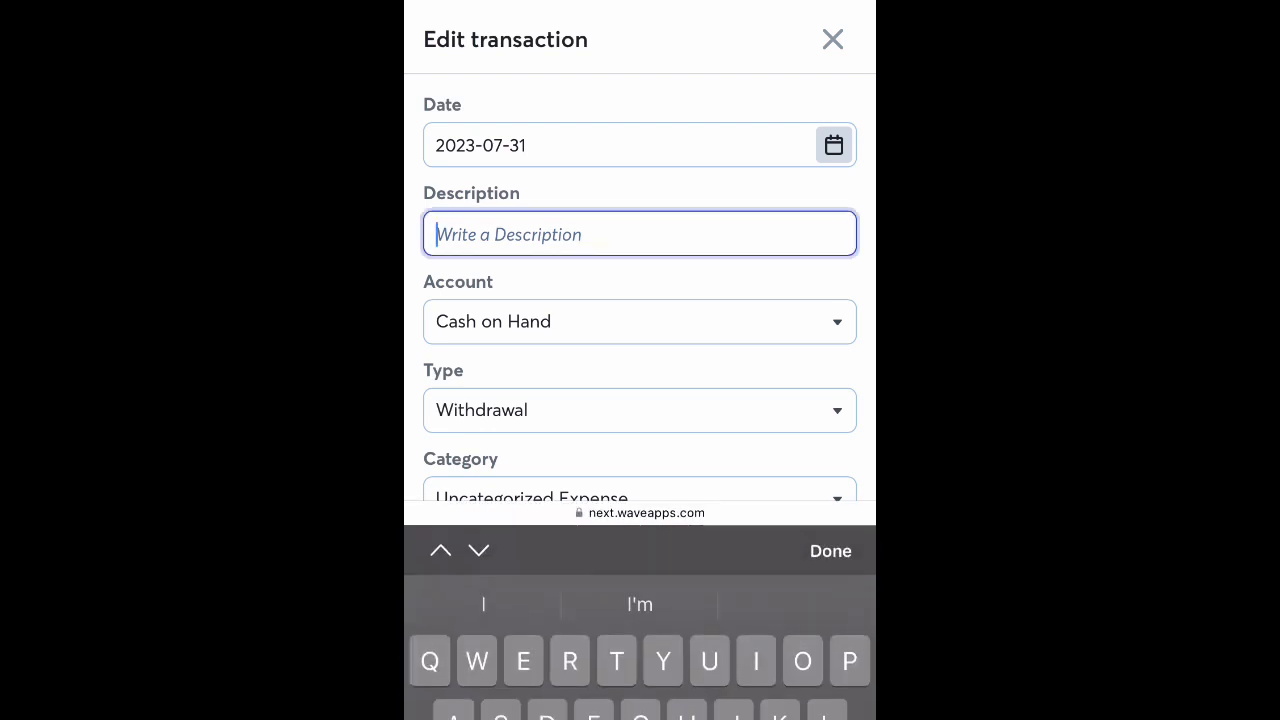
text(Walmart)
click(830, 551)
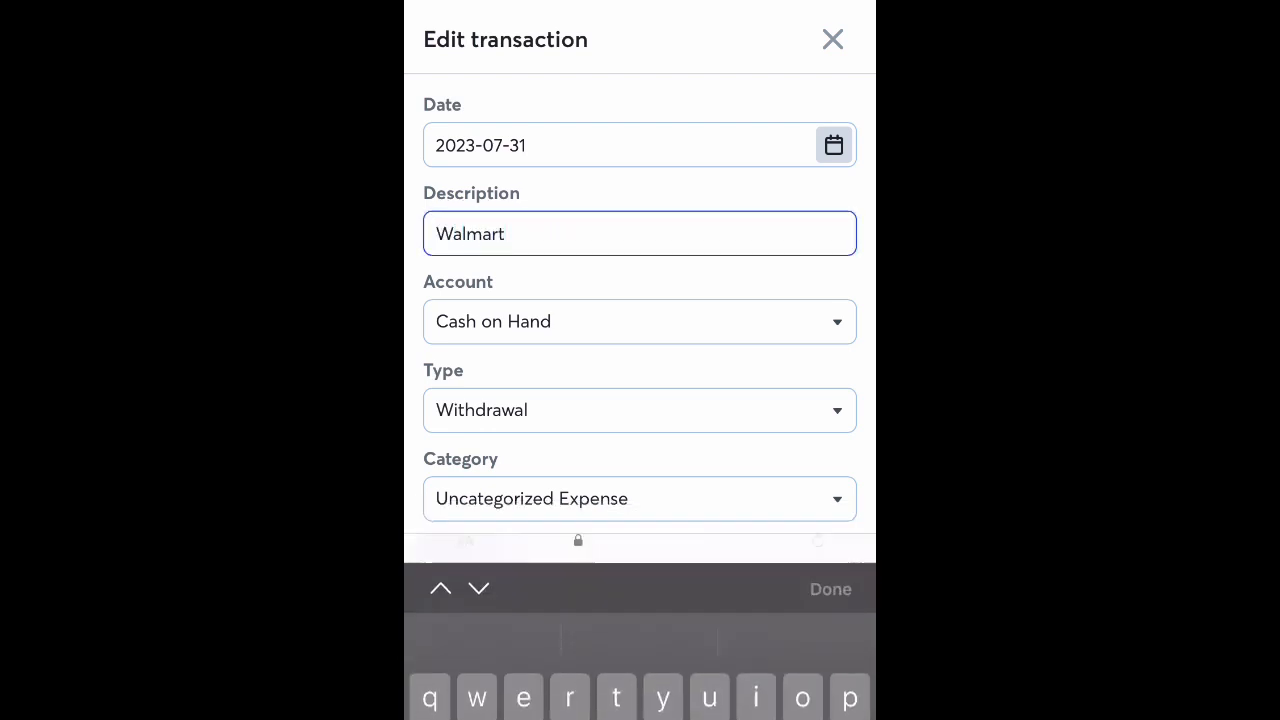
Step: Find and assign the Food Costs category to the July 31 Walmart expense
click(640, 499)
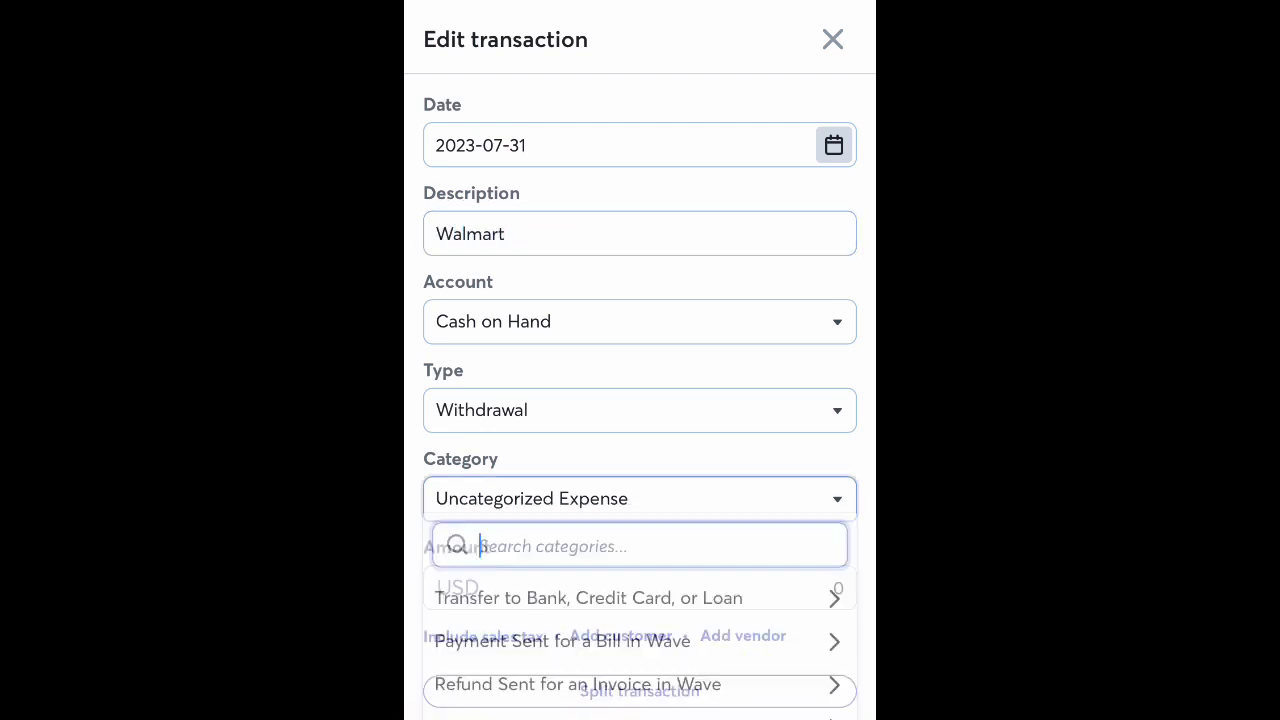
text(Food)
click(830, 551)
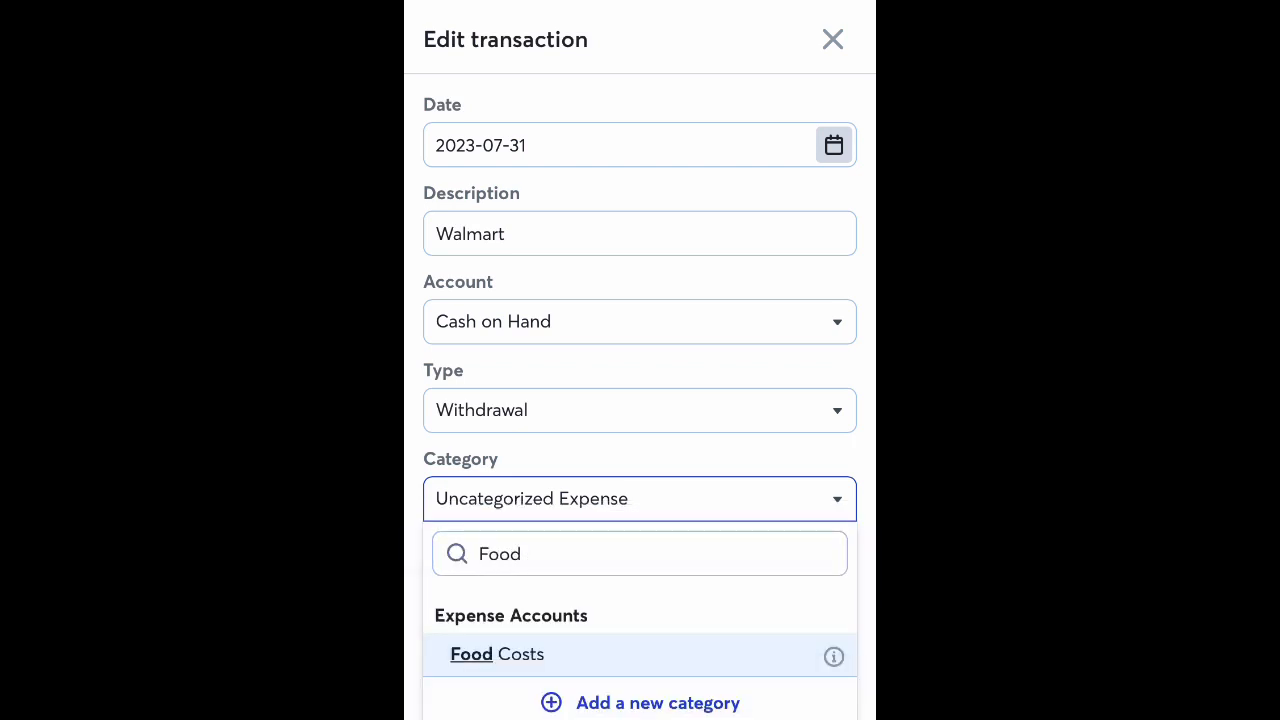
click(497, 654)
Step: Set the amount of the July 31 Walmart expense to 35.92 USD
click(640, 586)
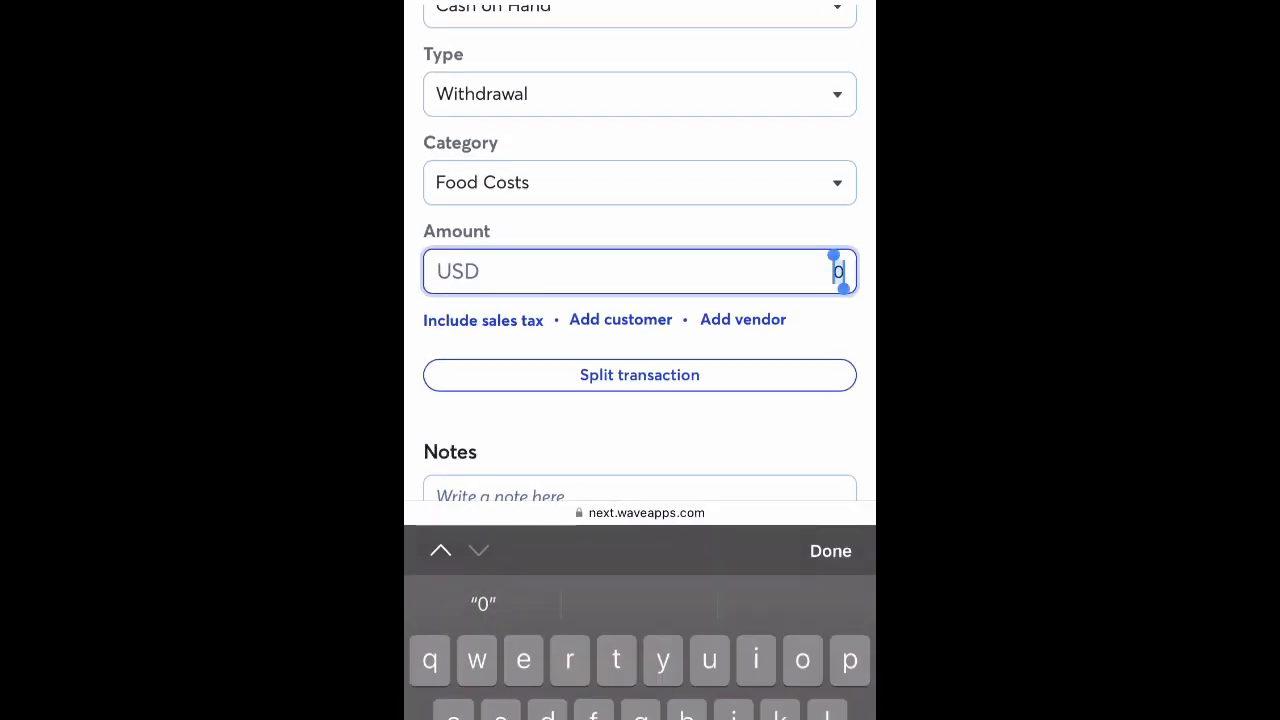
text(35.)
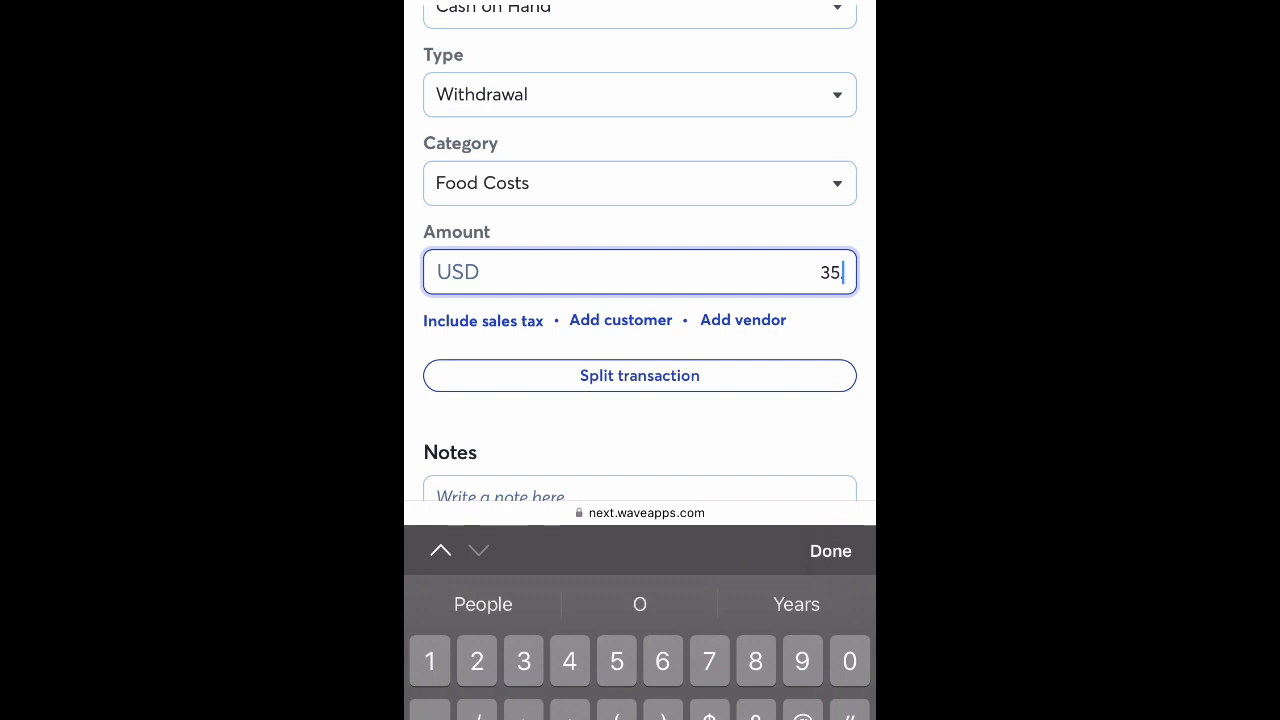
text(92)
click(830, 551)
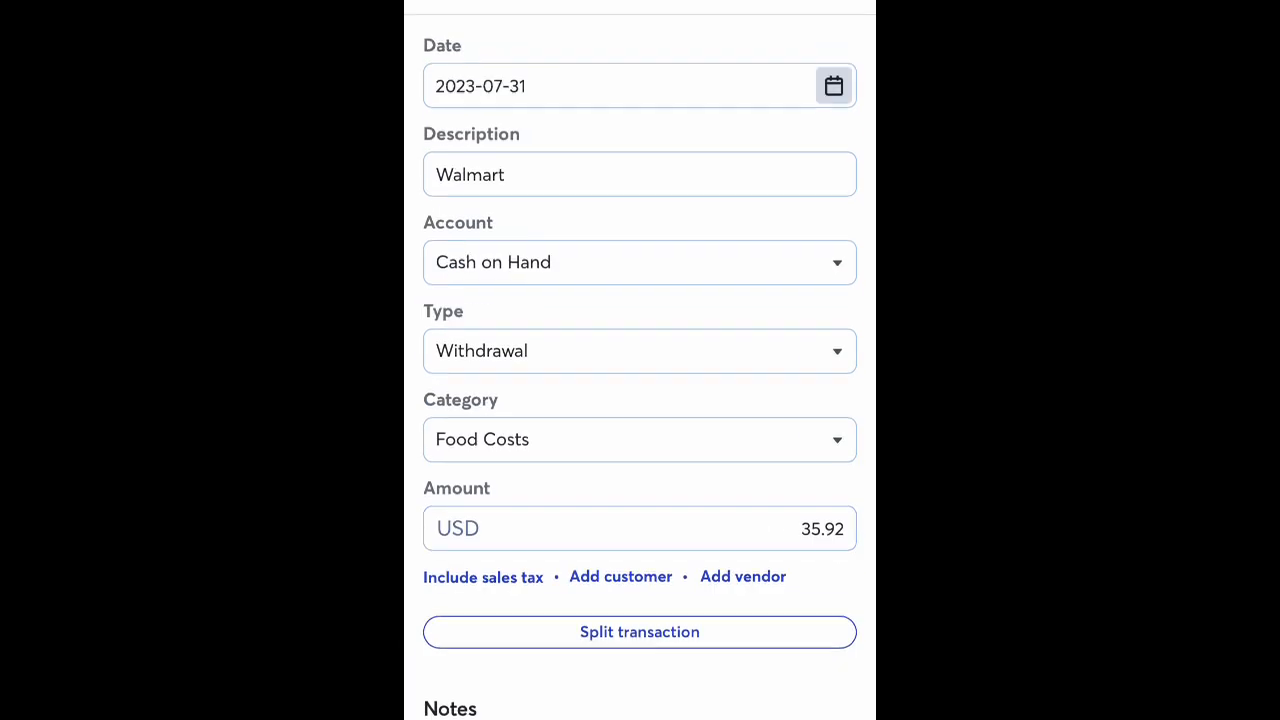
Step: Photograph the paper Walmart receipt for the July 31 expense, attach the photo and save the transaction
scroll(640, 396, down, 4)
click(640, 681)
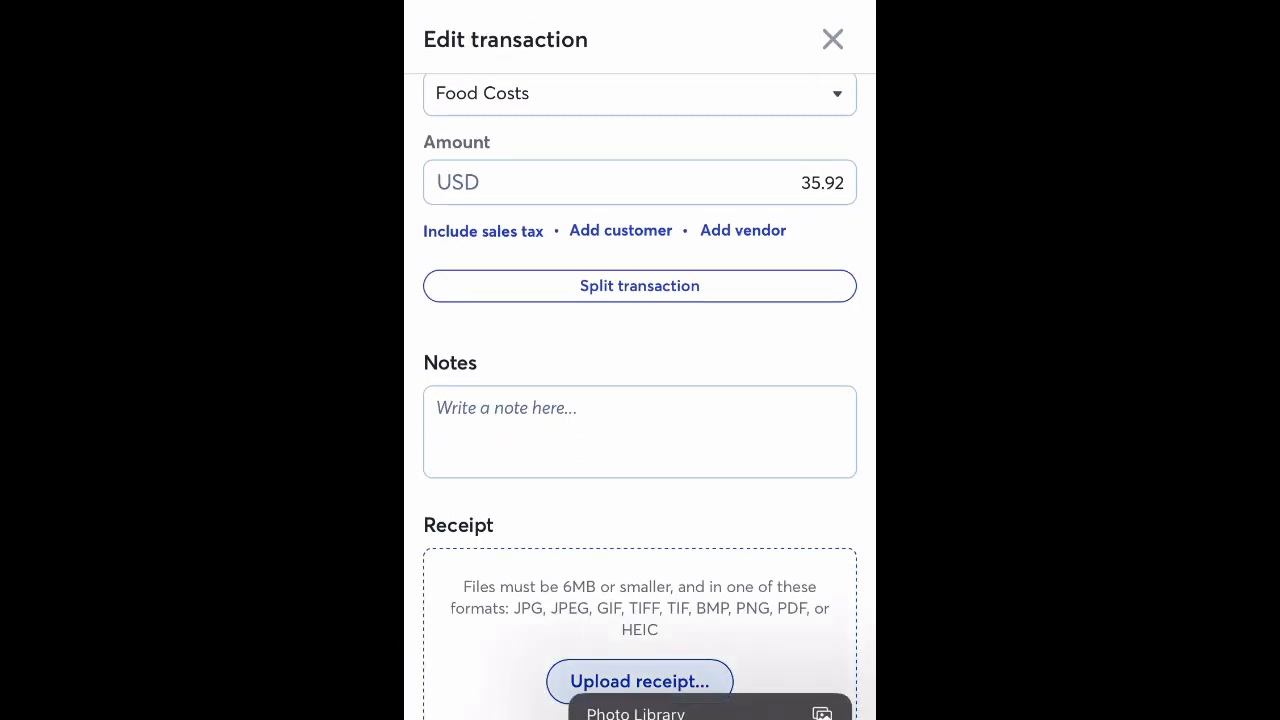
click(640, 718)
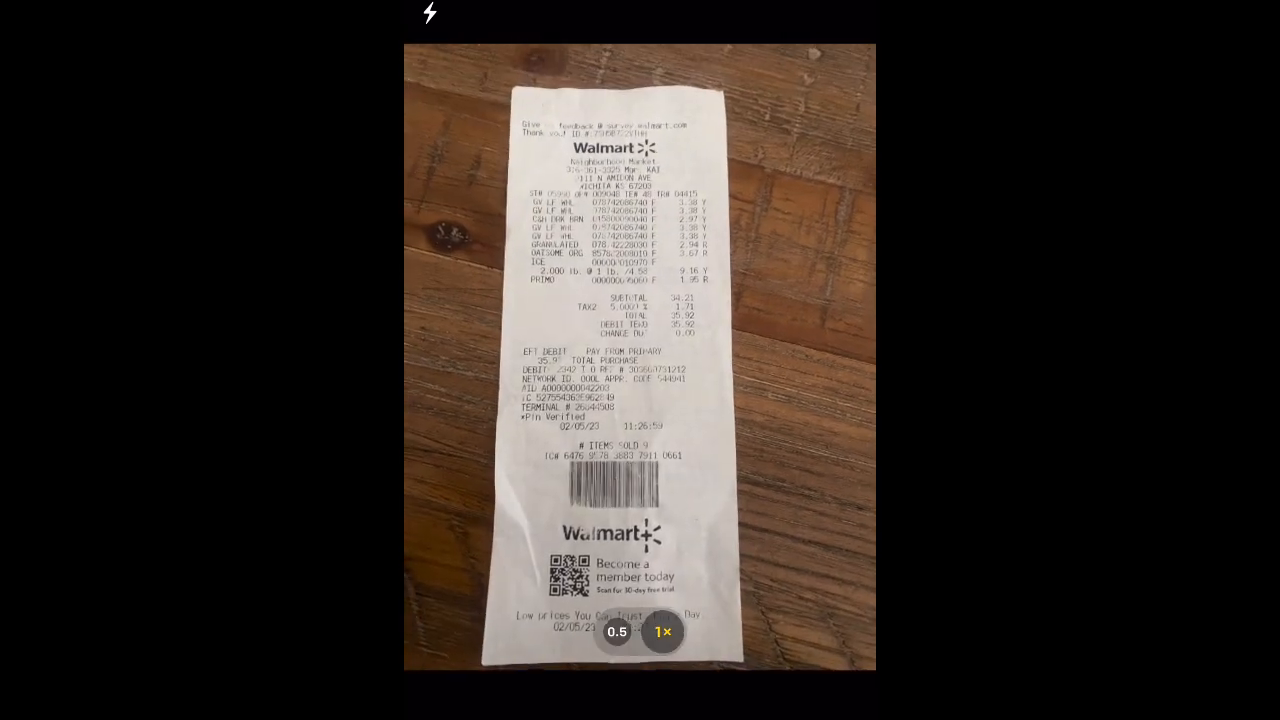
click(640, 716)
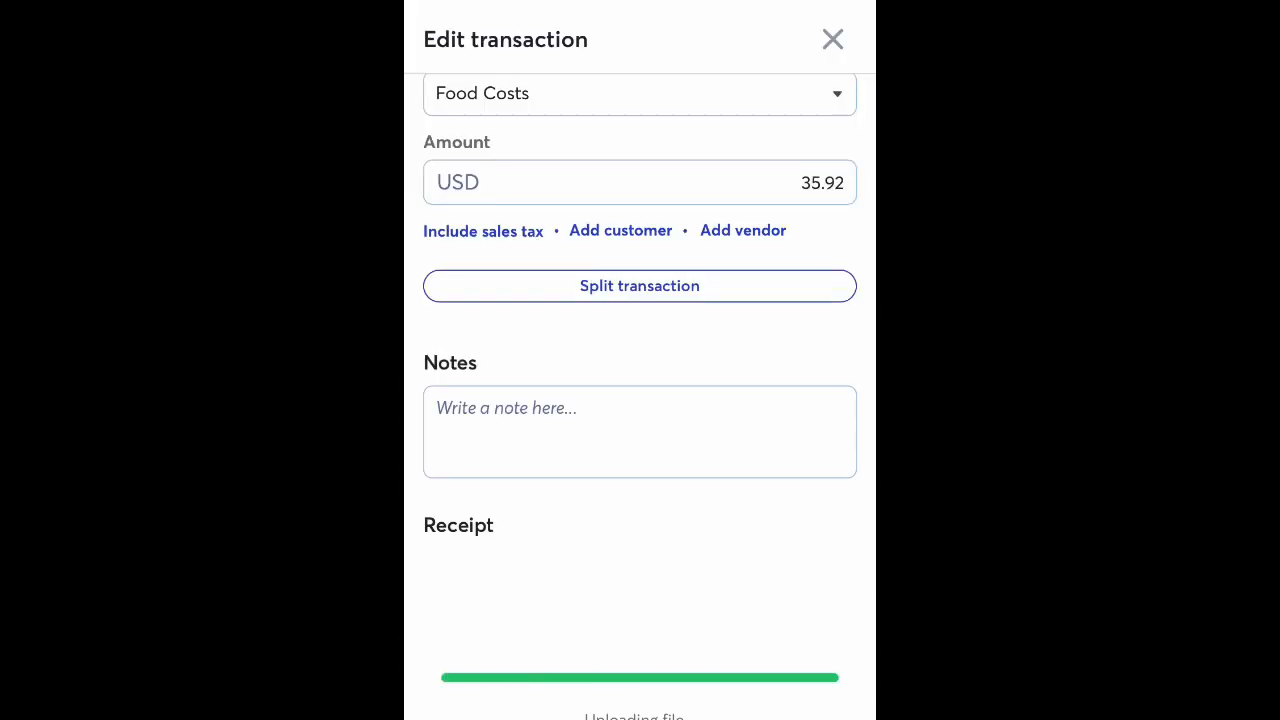
scroll(640, 400, down, 3)
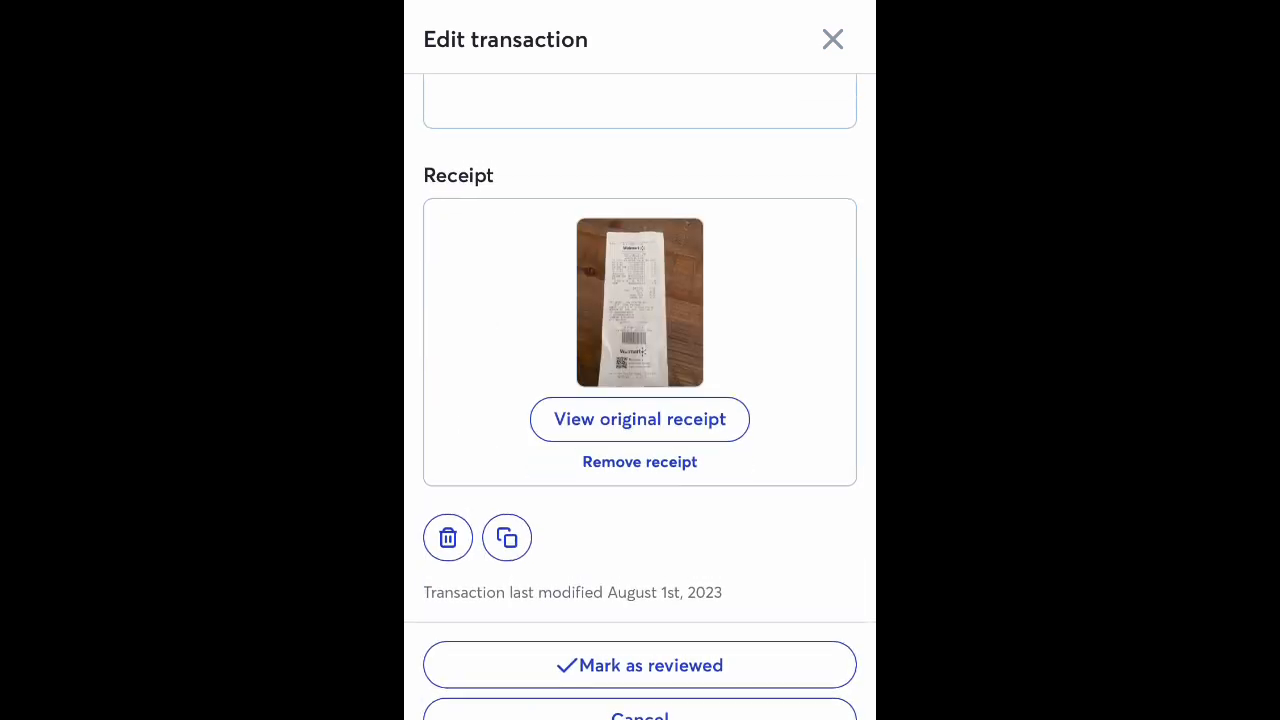
click(640, 666)
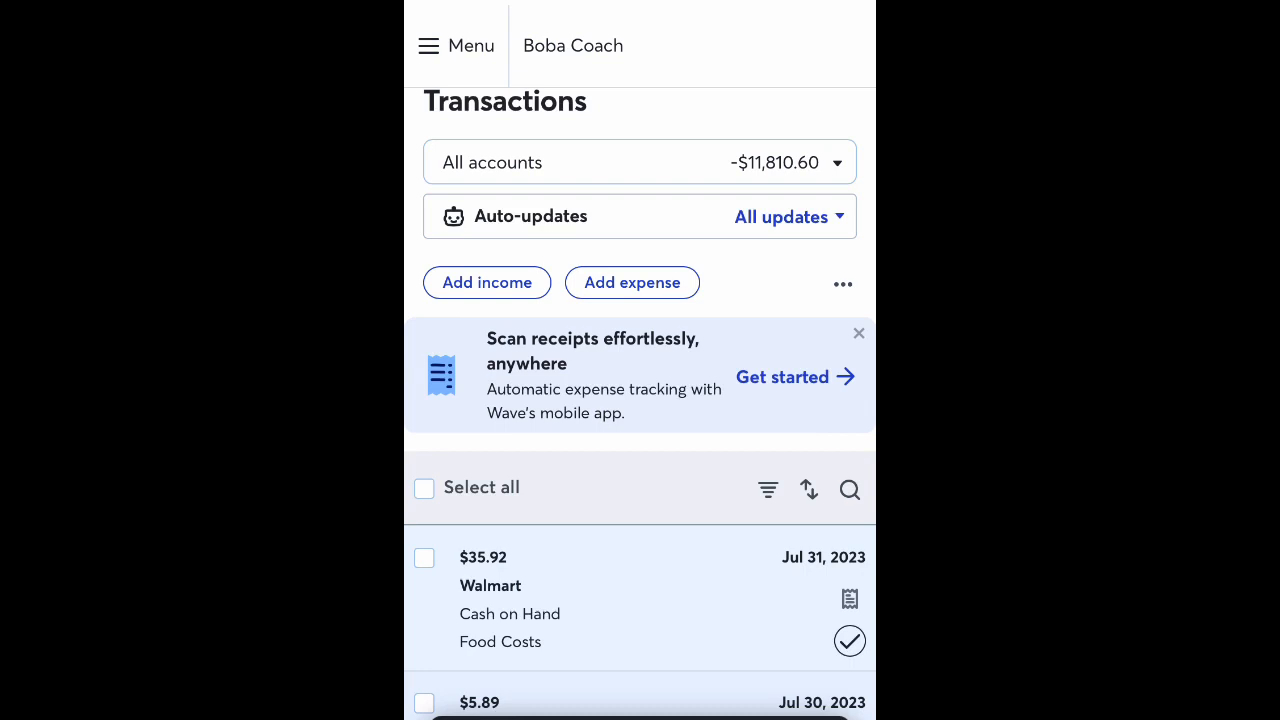
Step: Check the account balances and review the recorded expenses in the refreshed transaction list
click(640, 162)
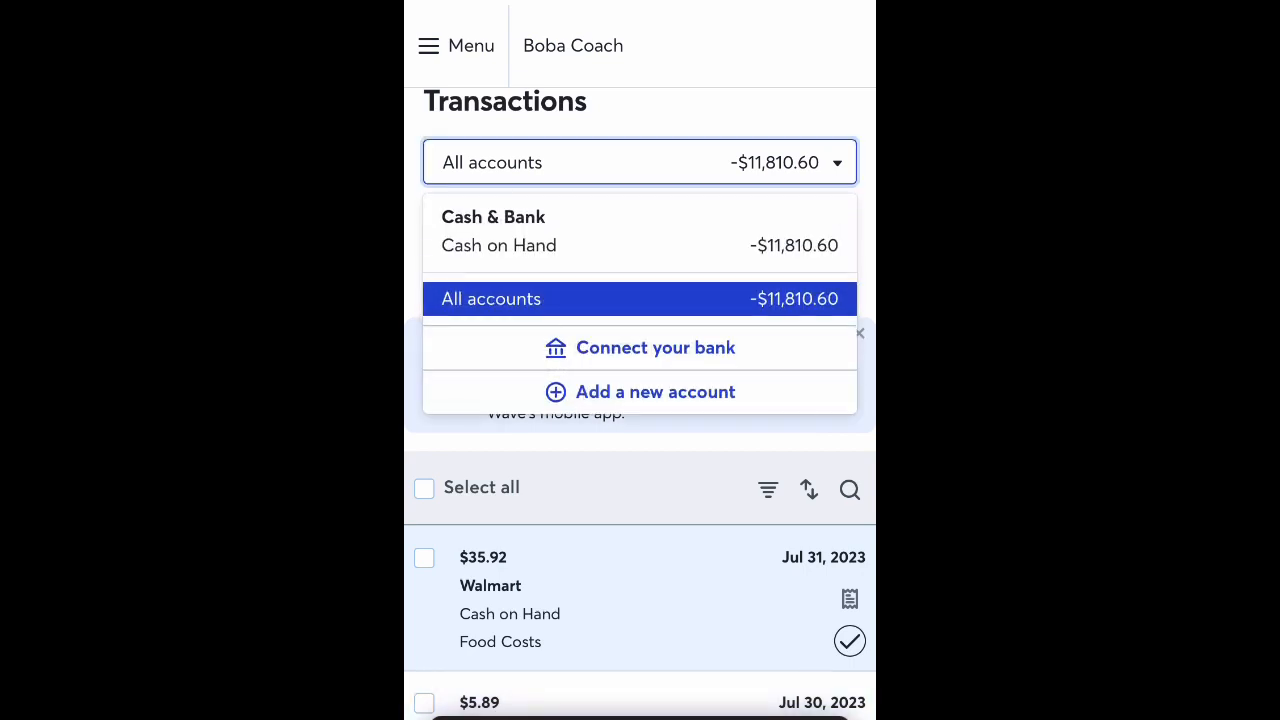
scroll(640, 450, down, 4)
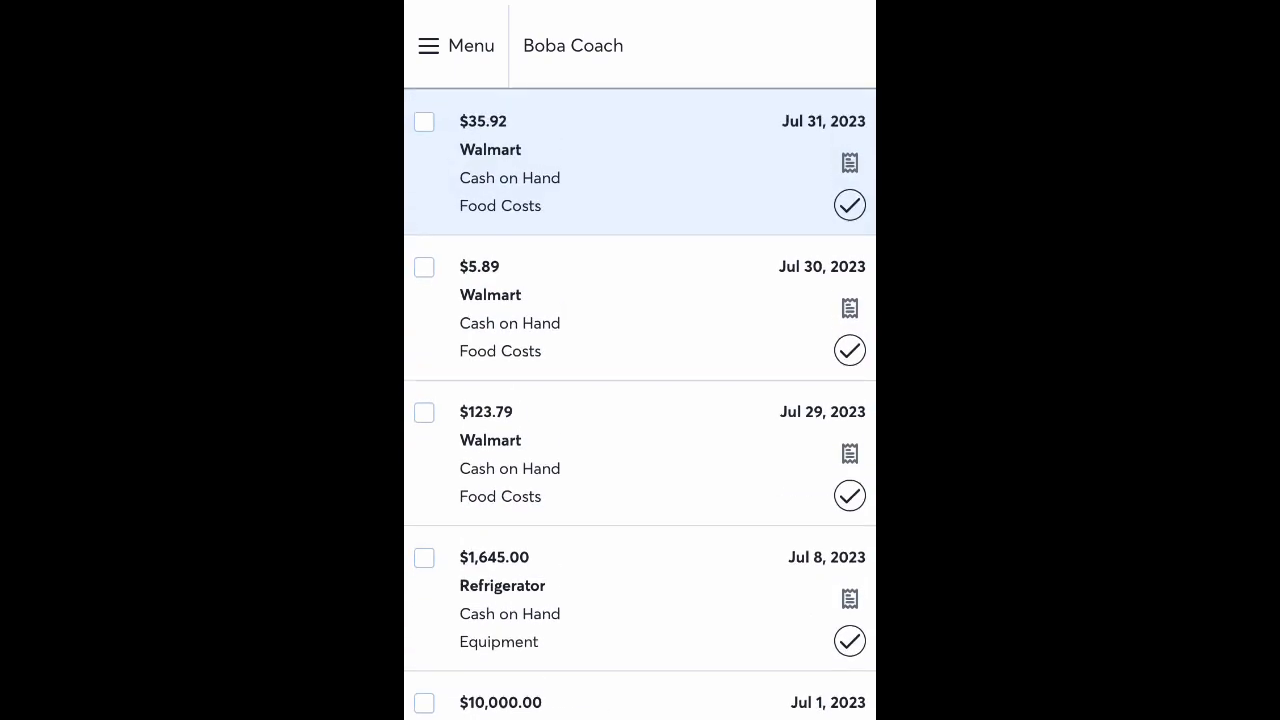
scroll(640, 450, down, 1)
scroll(640, 400, up, 3)
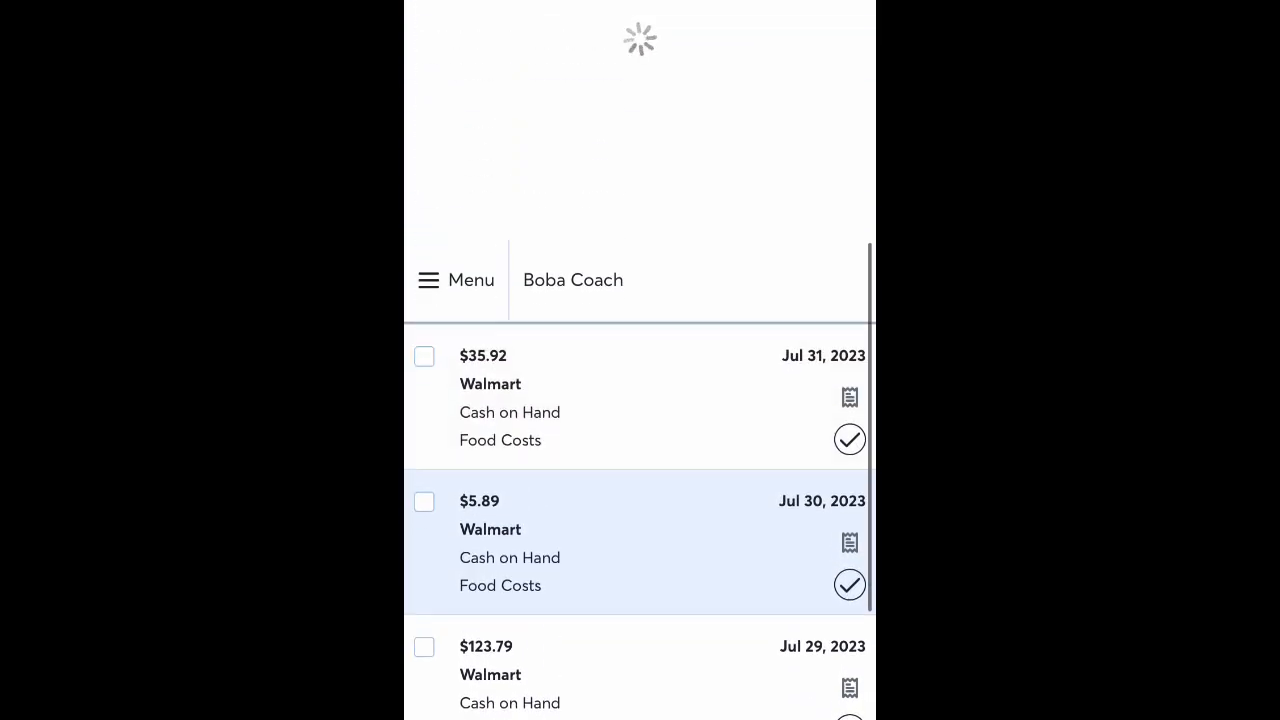
scroll(640, 400, down, 3)
scroll(640, 400, up, 2)
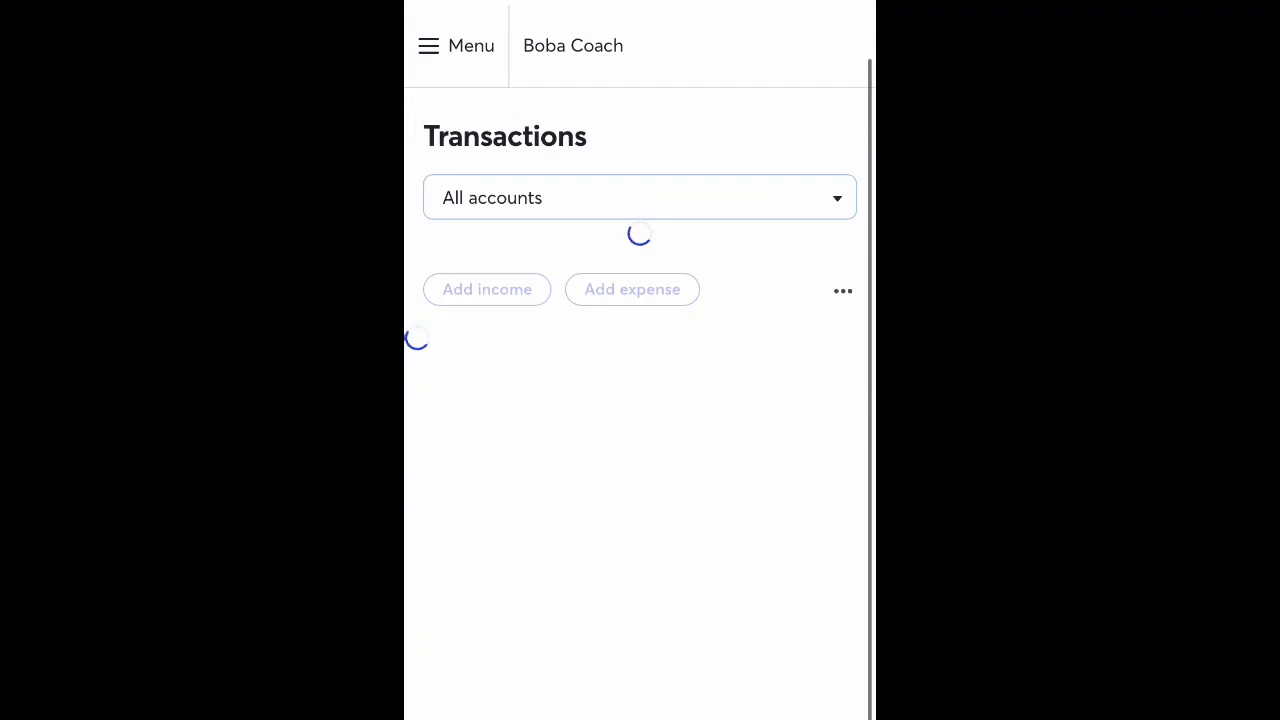
click(456, 45)
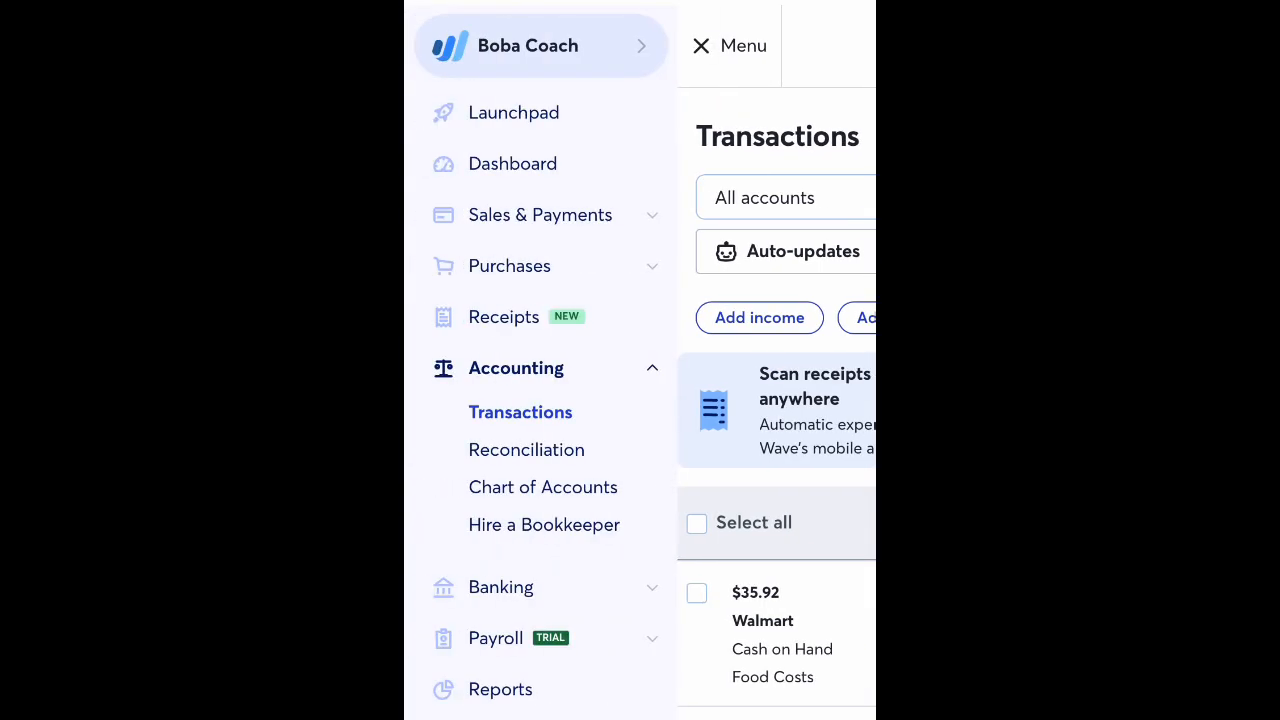
scroll(776, 400, down, 5)
scroll(776, 400, up, 6)
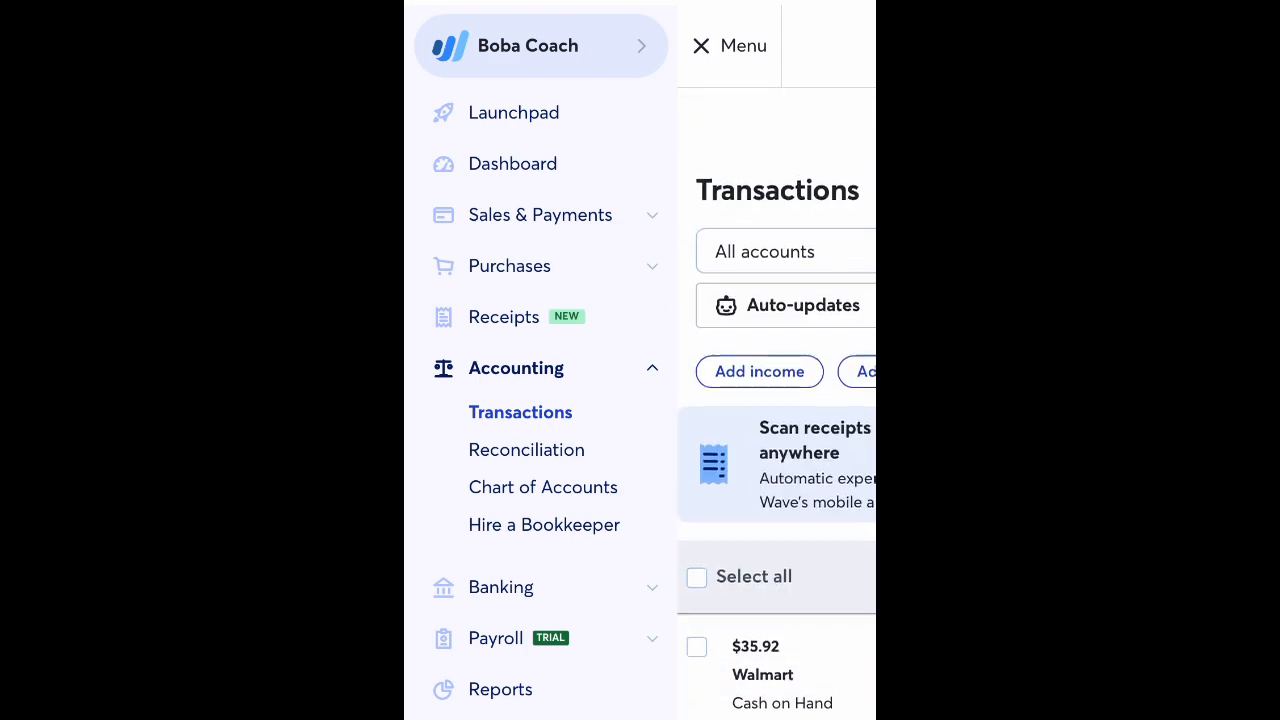
click(730, 45)
scroll(640, 400, down, 5)
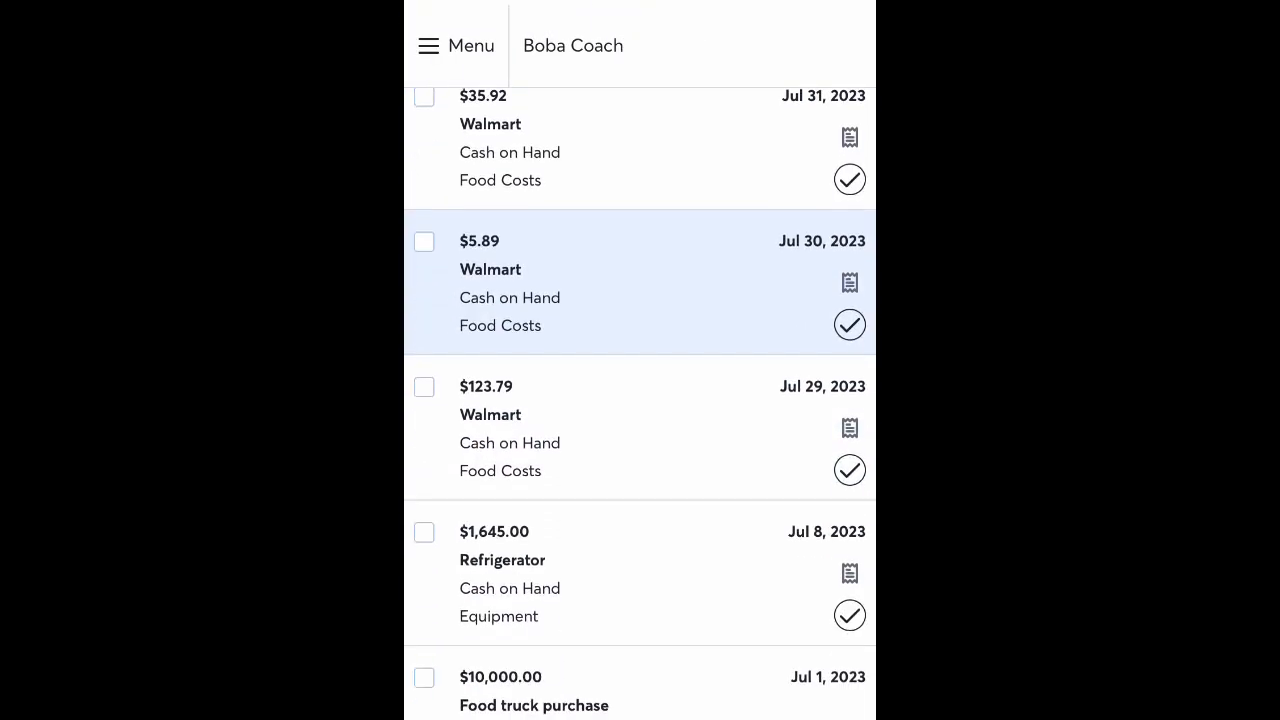
scroll(640, 400, up, 6)
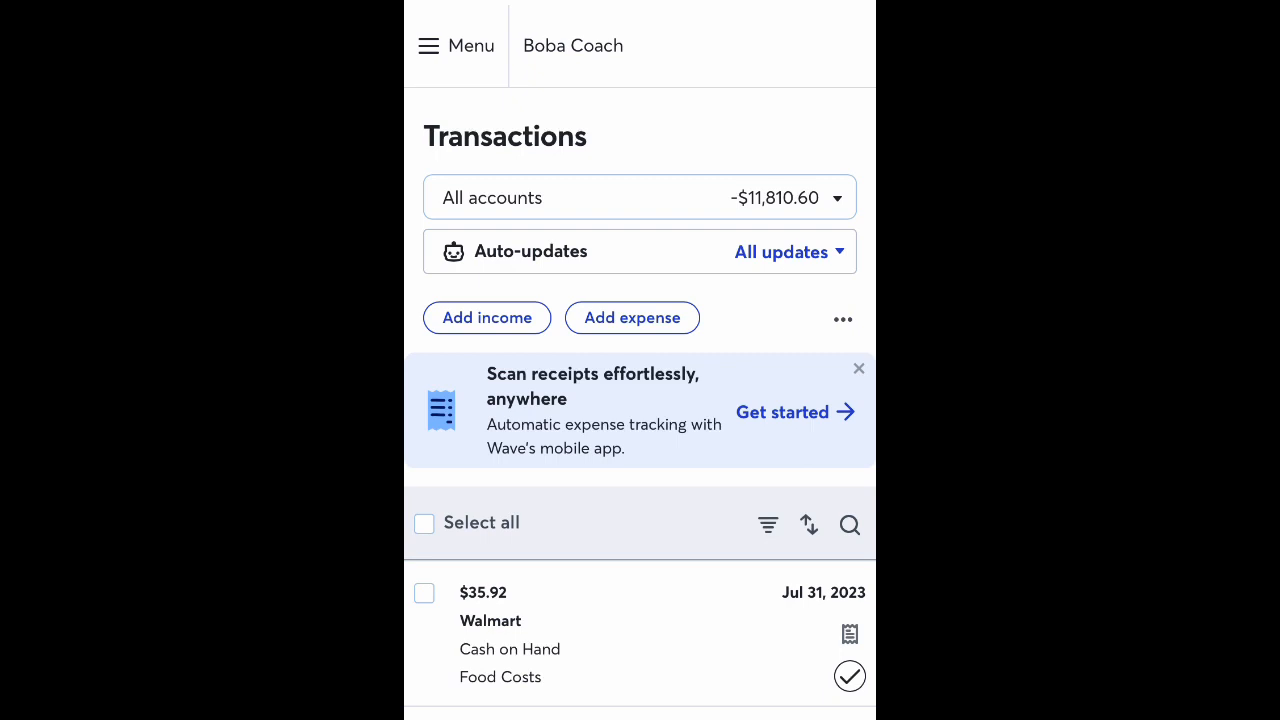
Step: Start a new income transaction and set its date to 2023-07-29
click(487, 317)
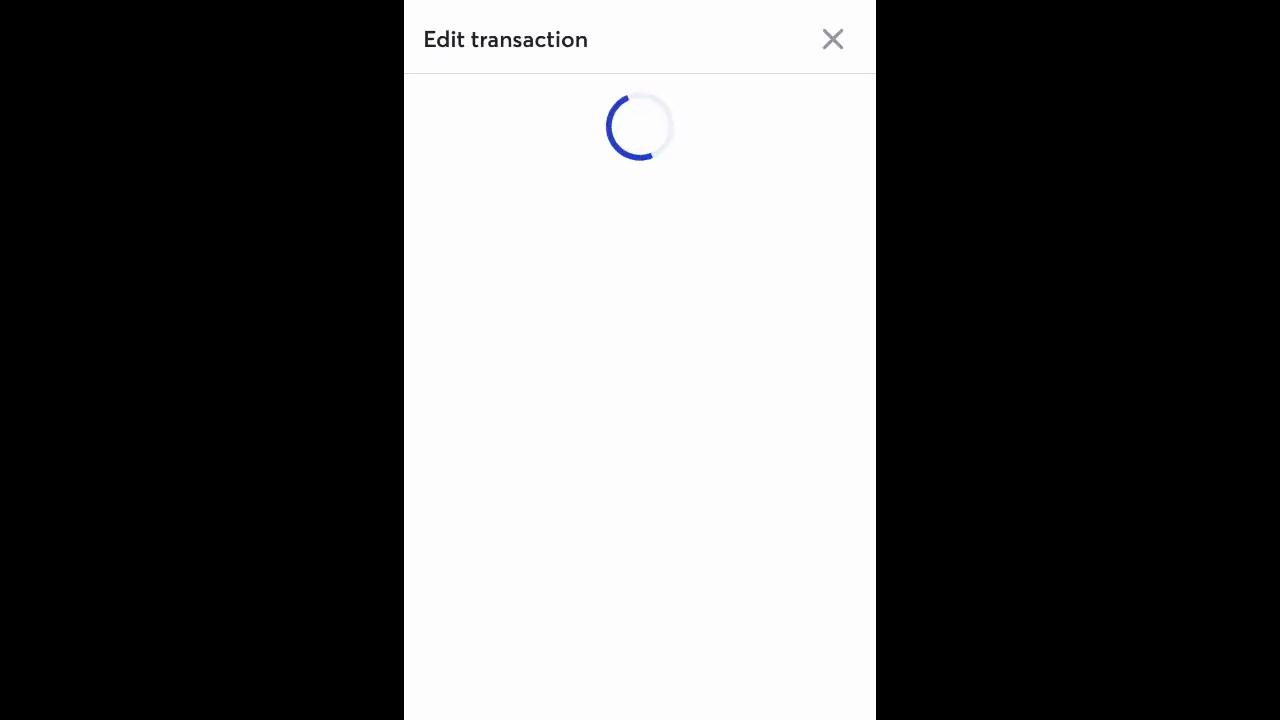
click(833, 145)
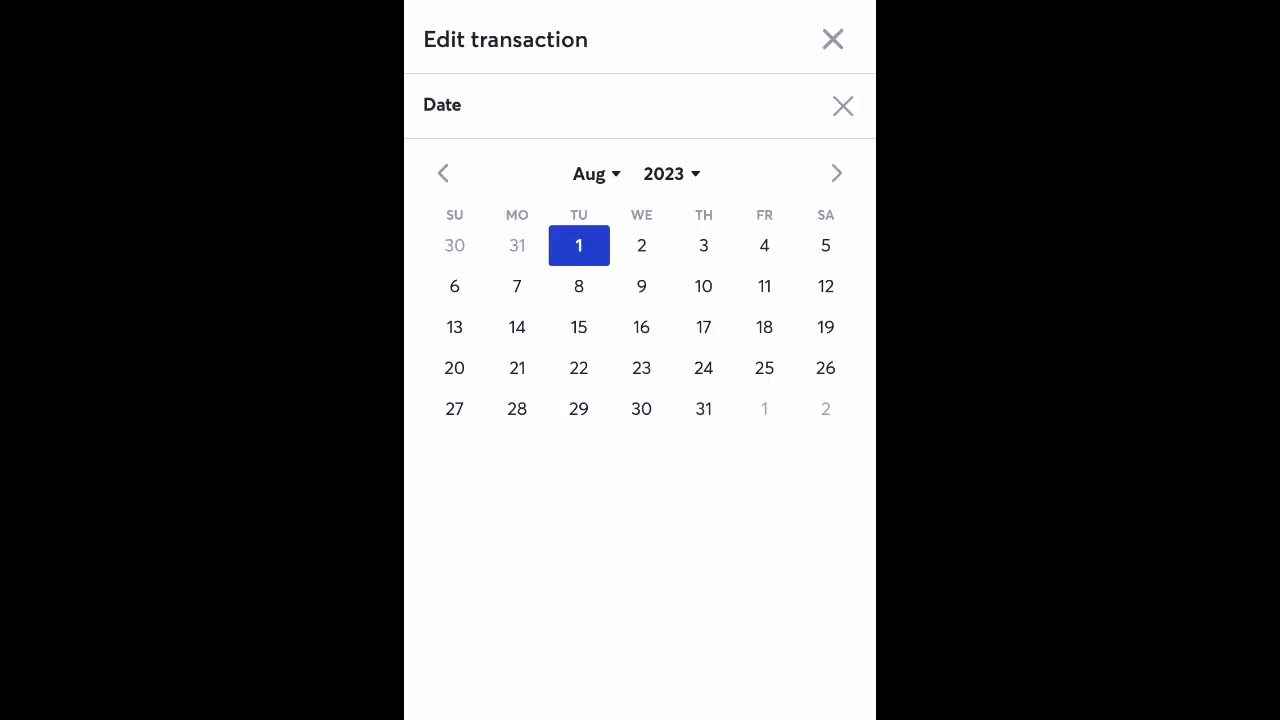
click(825, 368)
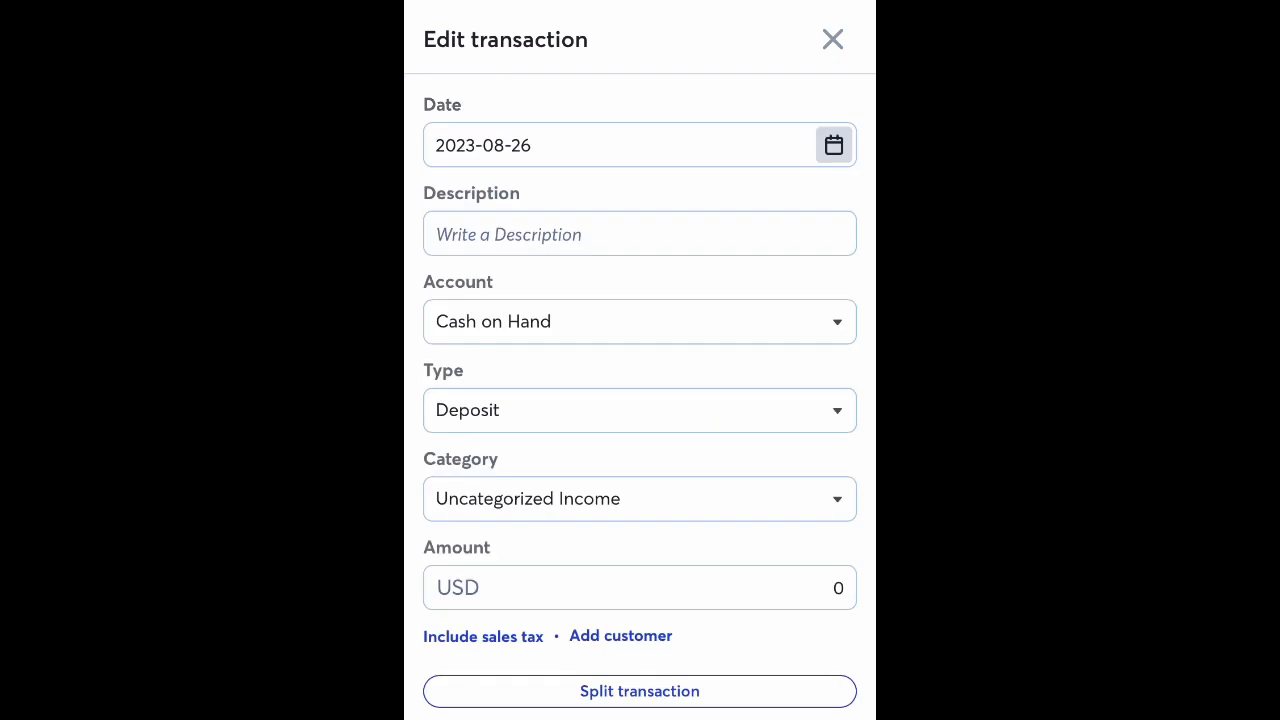
click(833, 145)
click(443, 173)
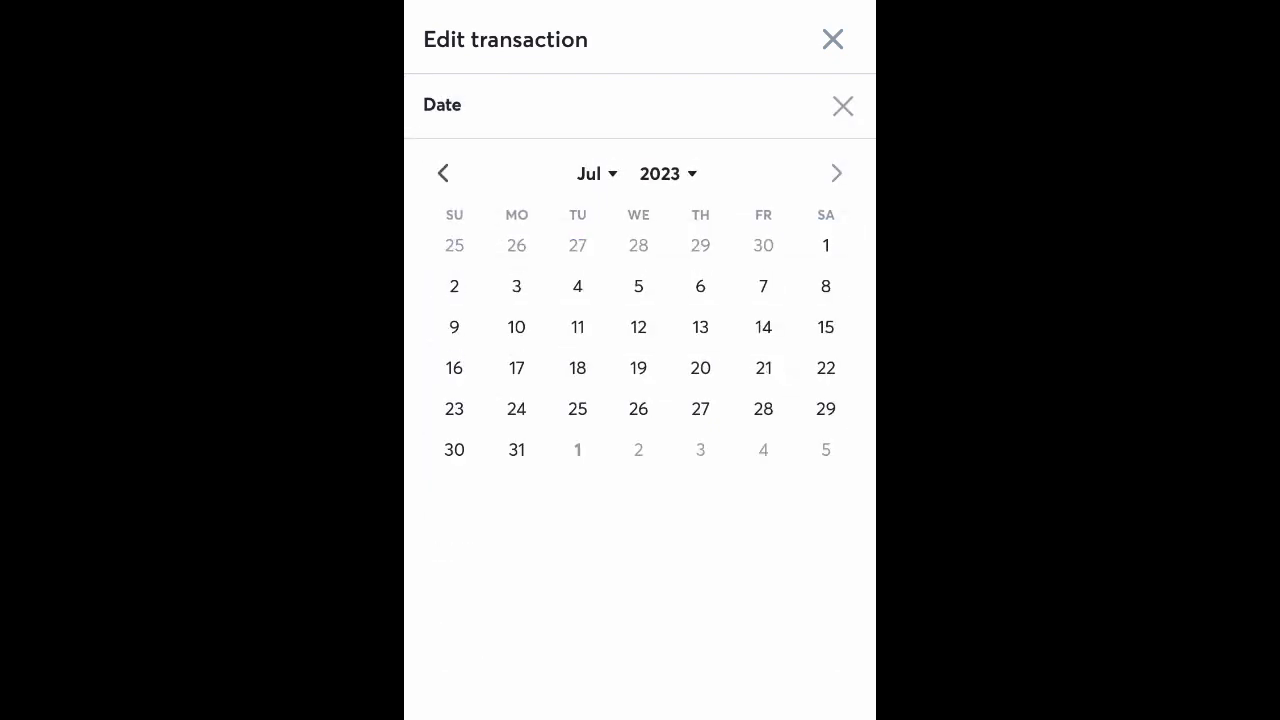
click(825, 408)
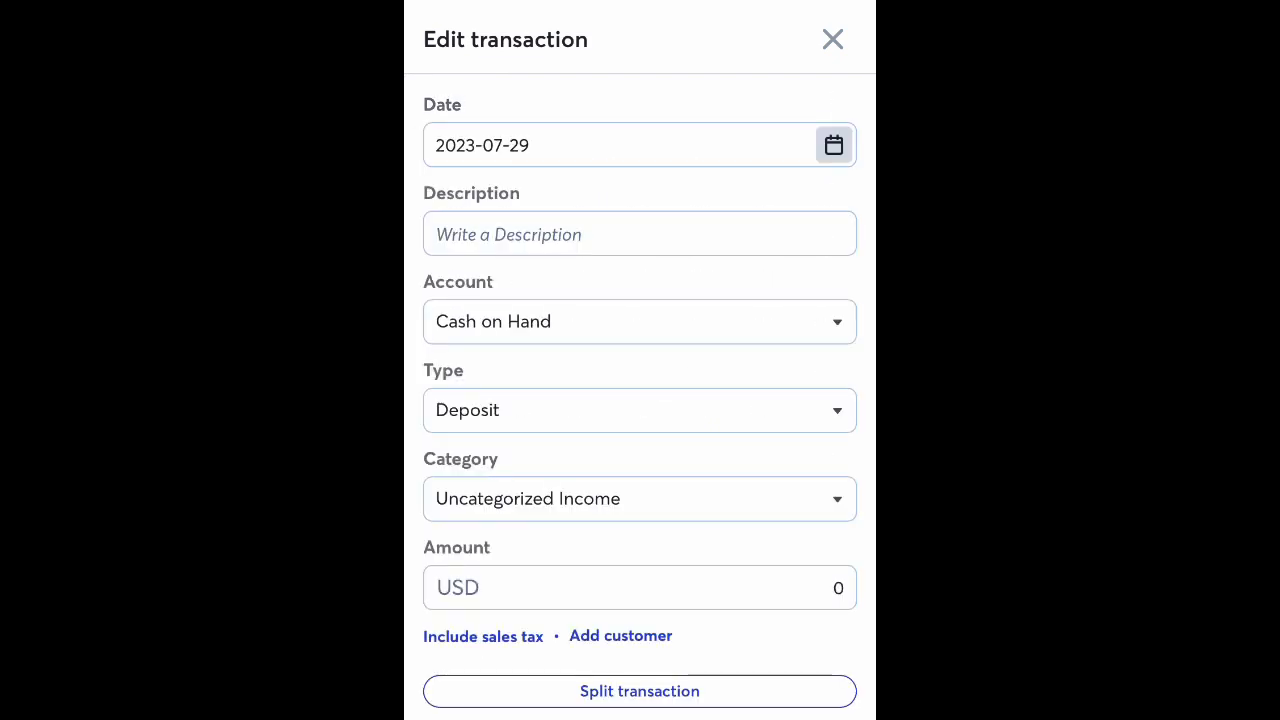
Step: Enter "Peach Festival" as the description of the July 29 income transaction
click(640, 234)
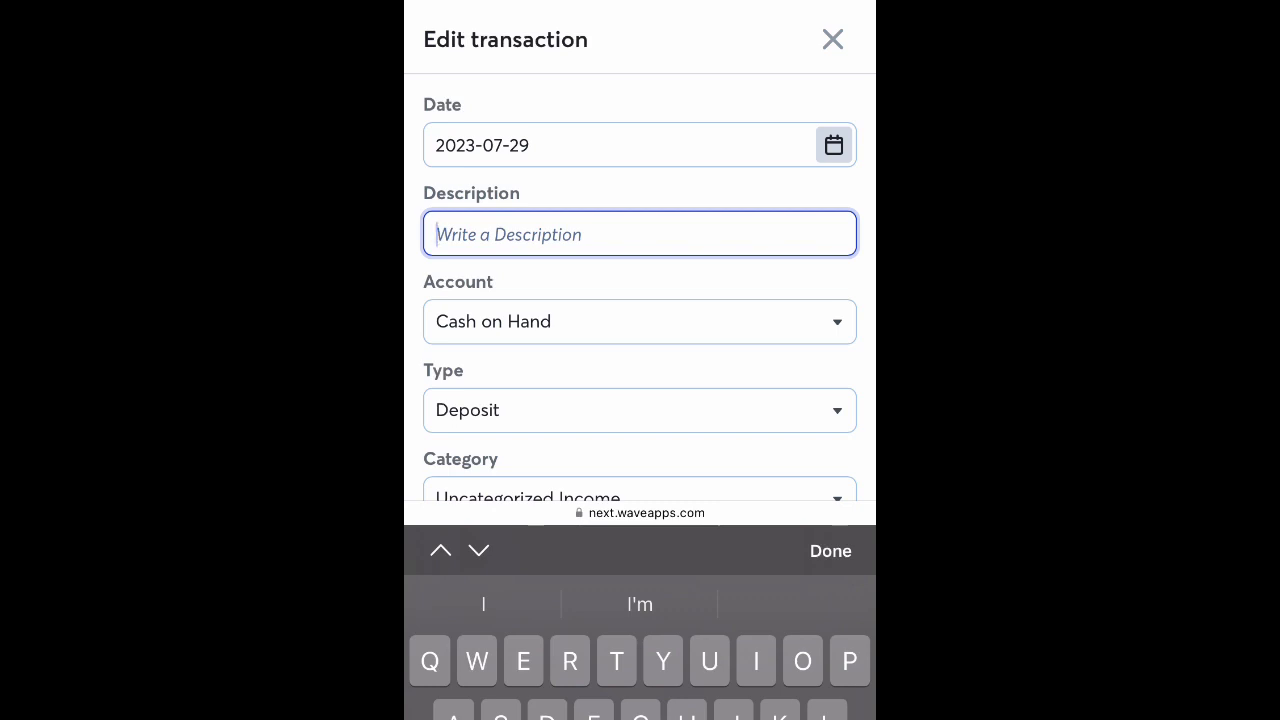
text(Pea)
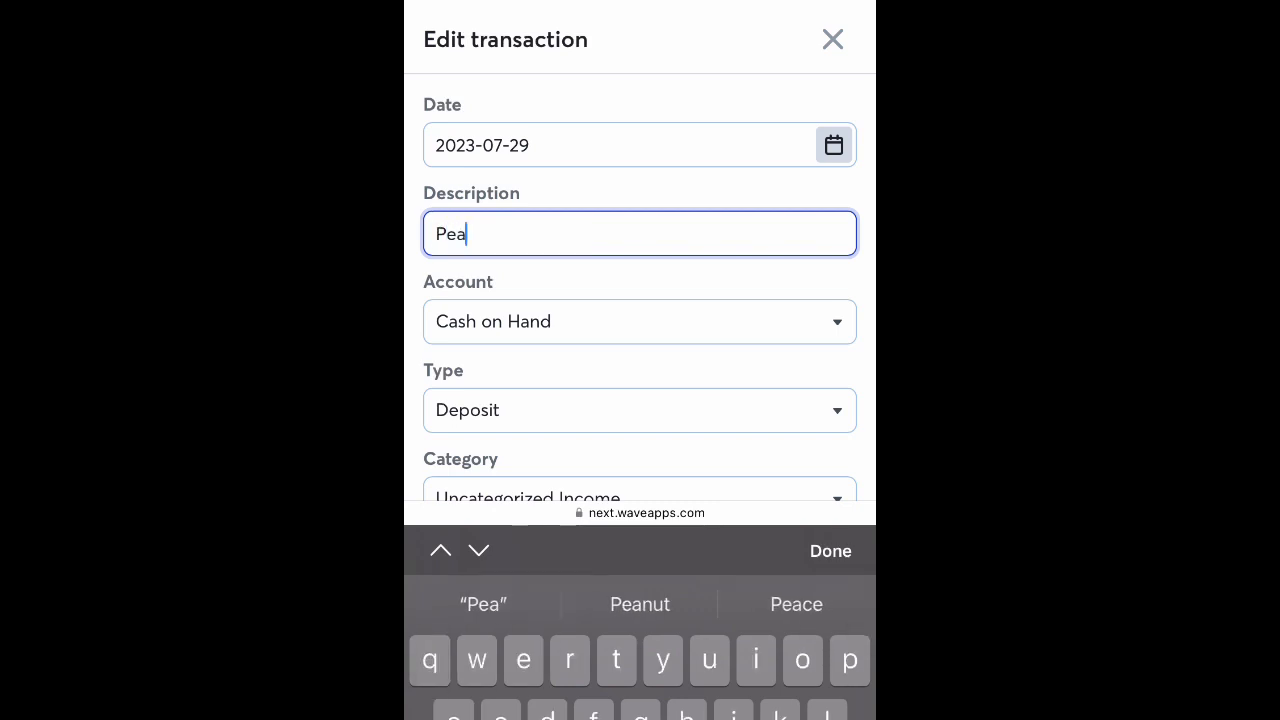
text(ch Festival)
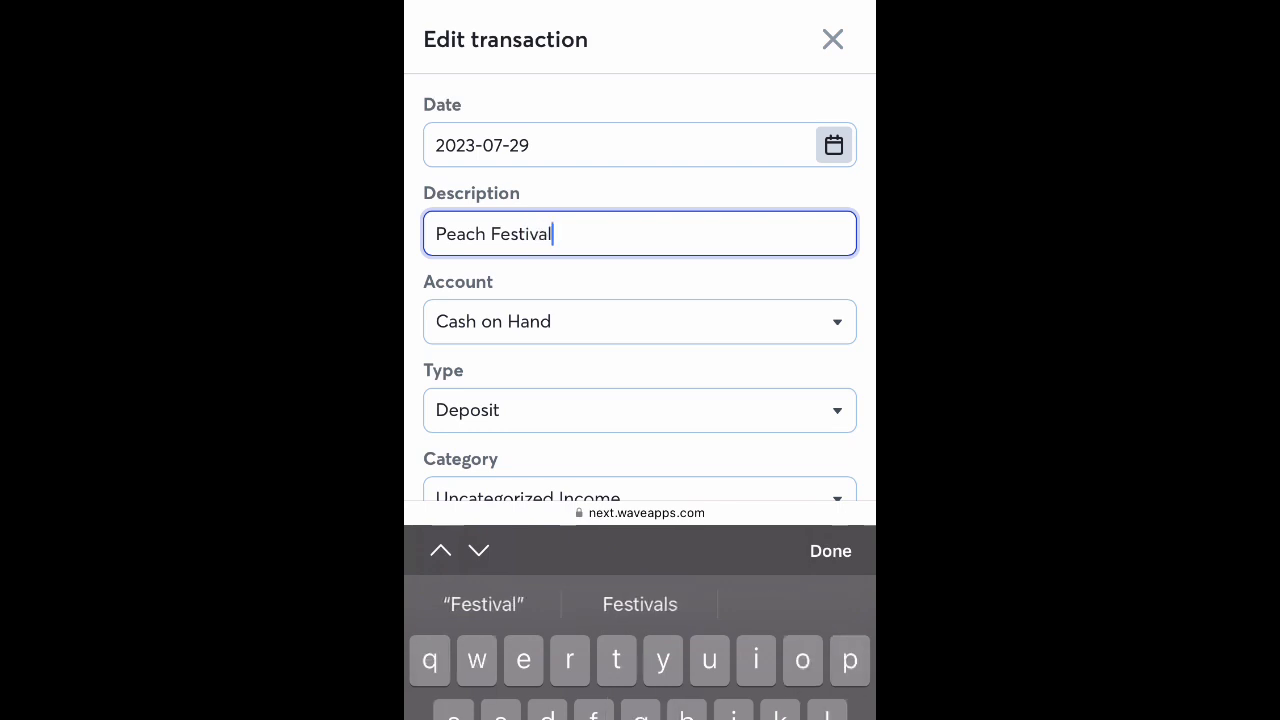
click(831, 551)
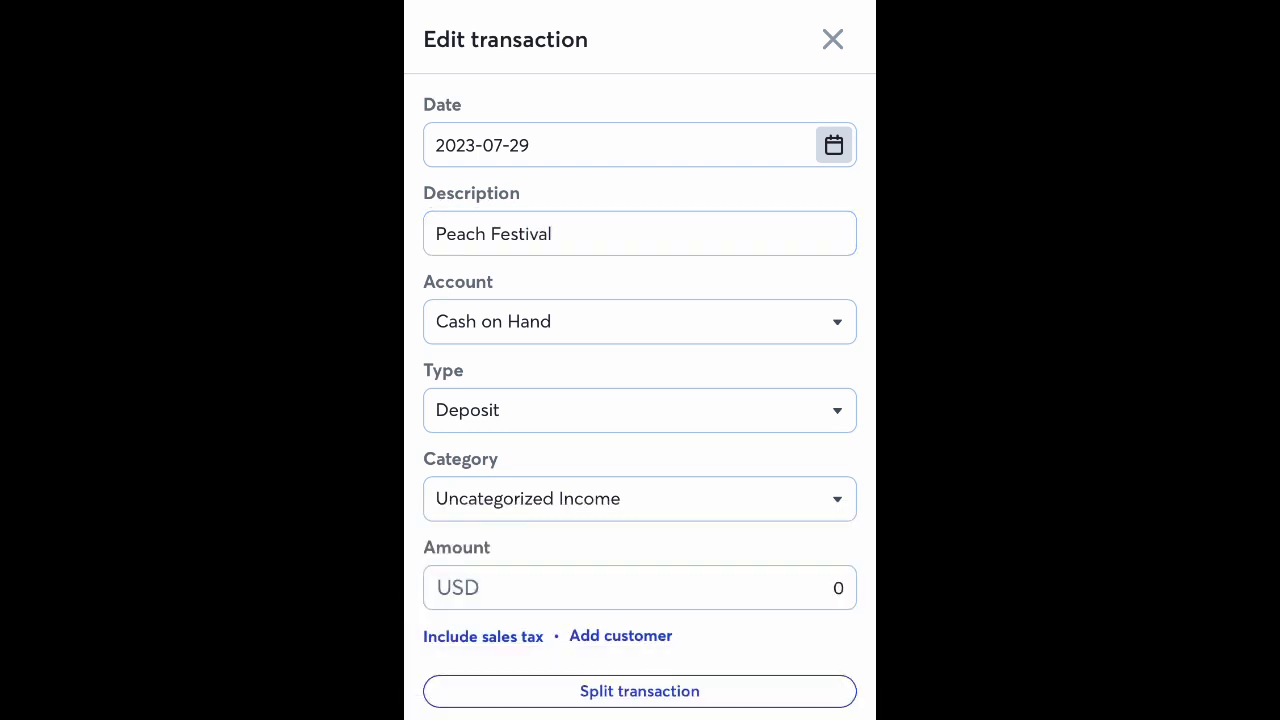
Step: Find and assign the Boba Tea Sales category to the Peach Festival deposit
scroll(640, 394, down, 1)
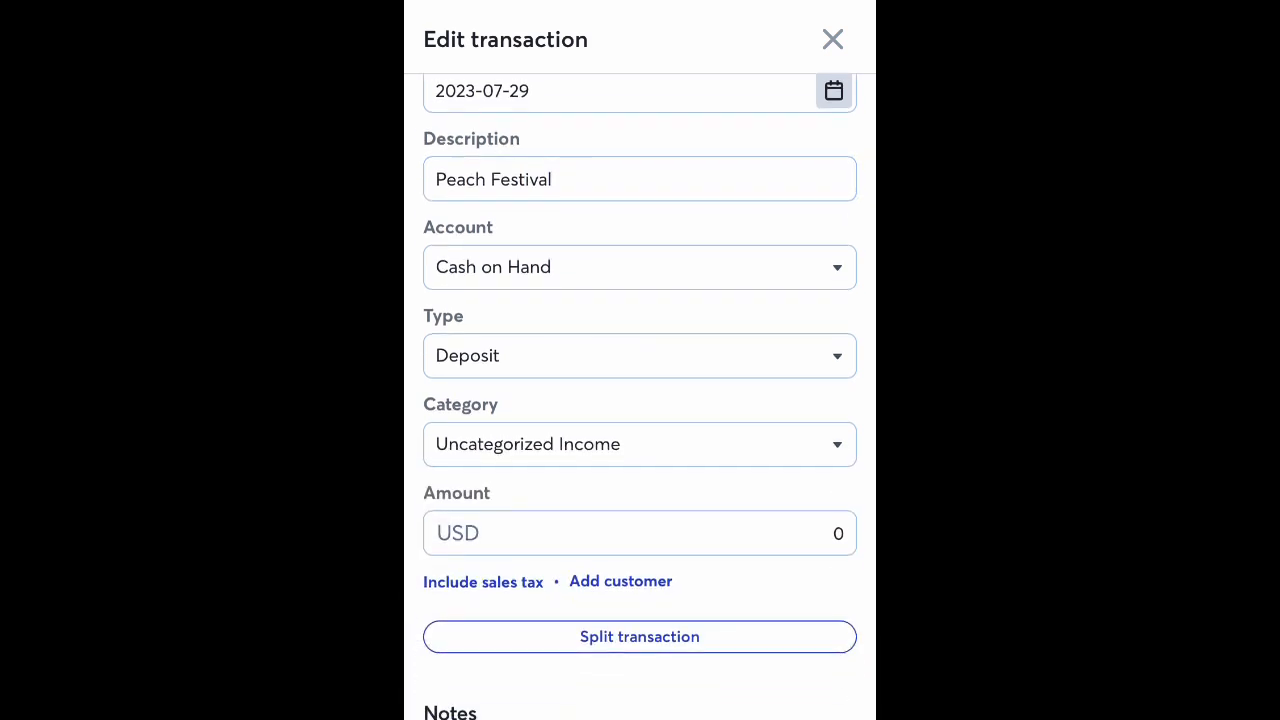
click(640, 356)
click(640, 443)
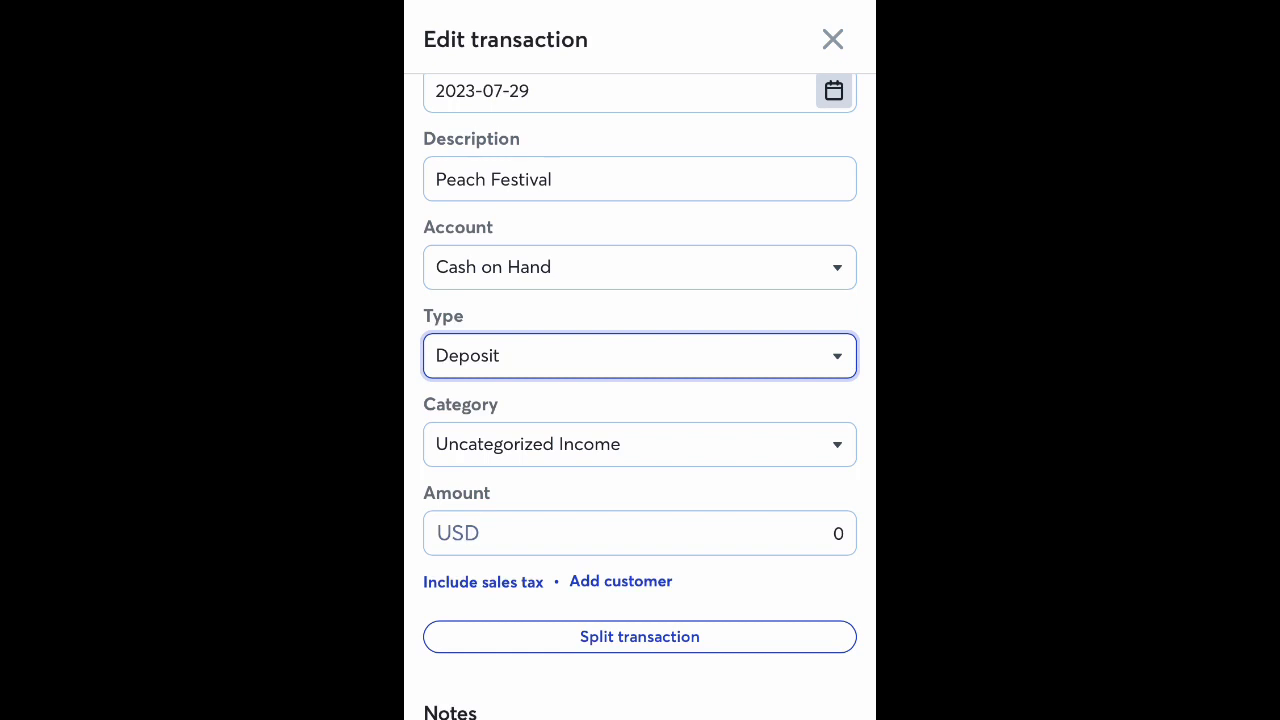
scroll(640, 394, up, 1)
scroll(640, 394, down, 1)
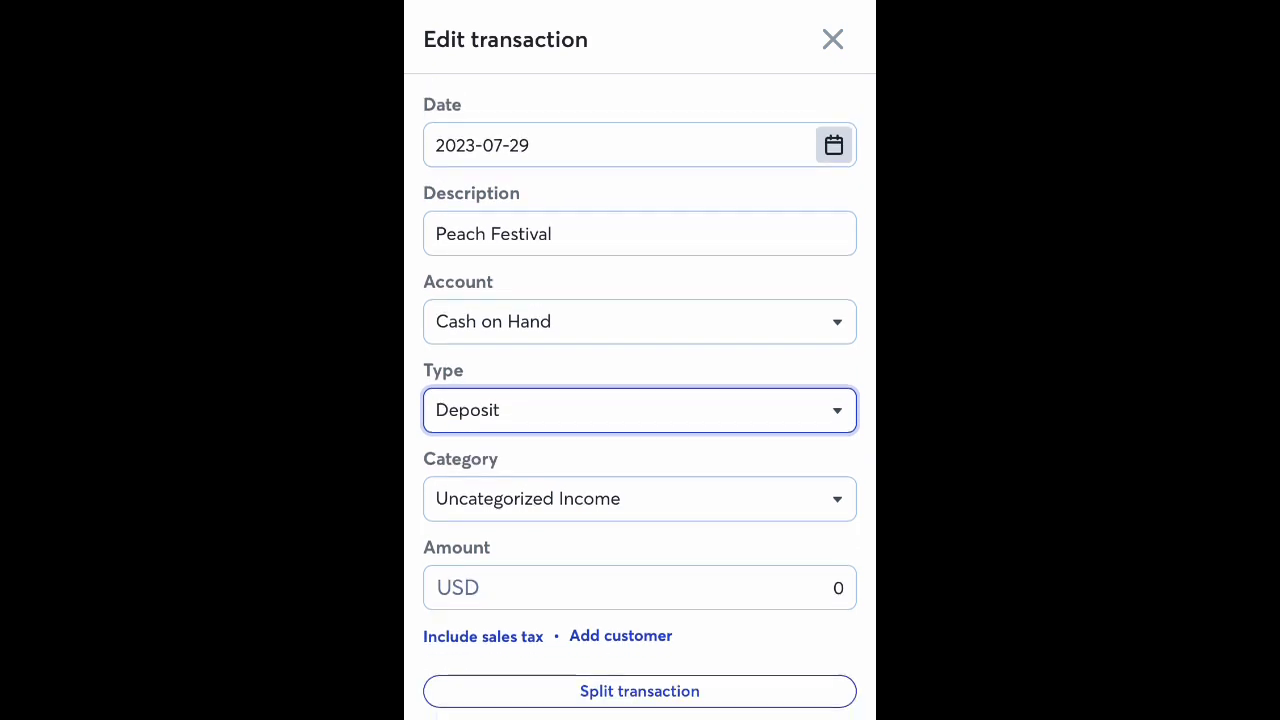
click(640, 636)
scroll(640, 397, up, 1)
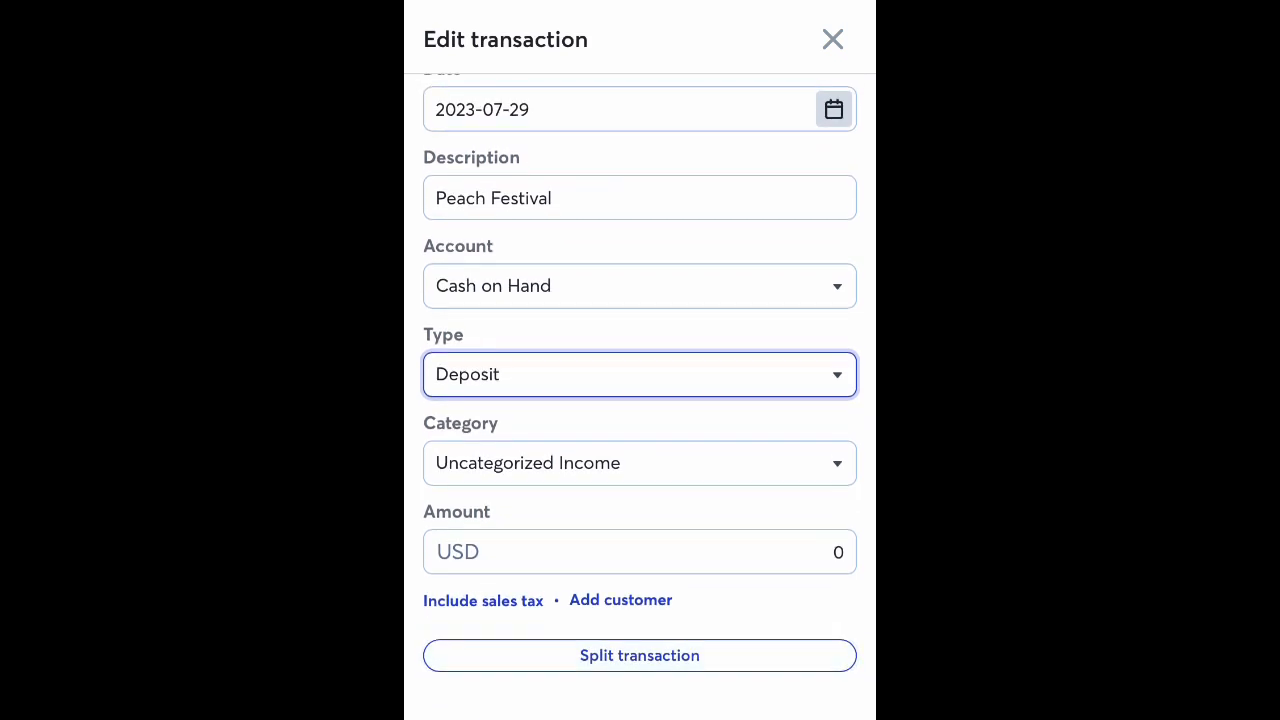
click(640, 463)
scroll(640, 290, down, 3)
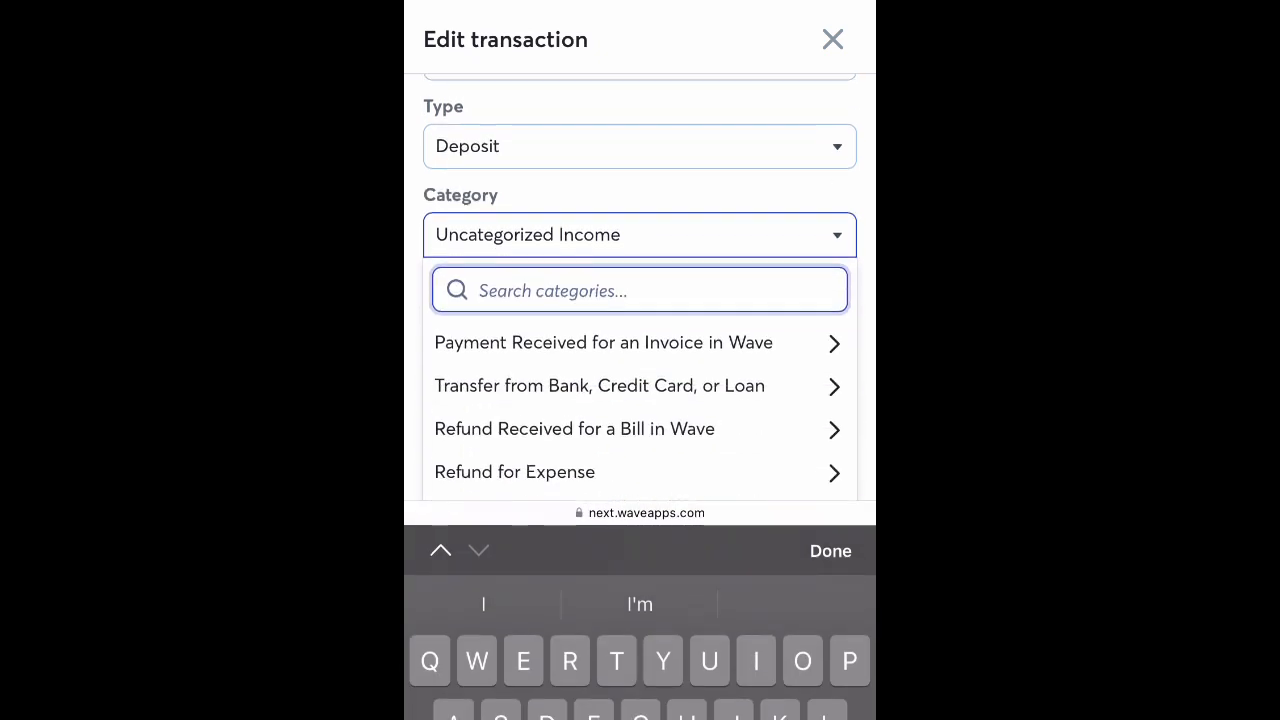
text(Sal)
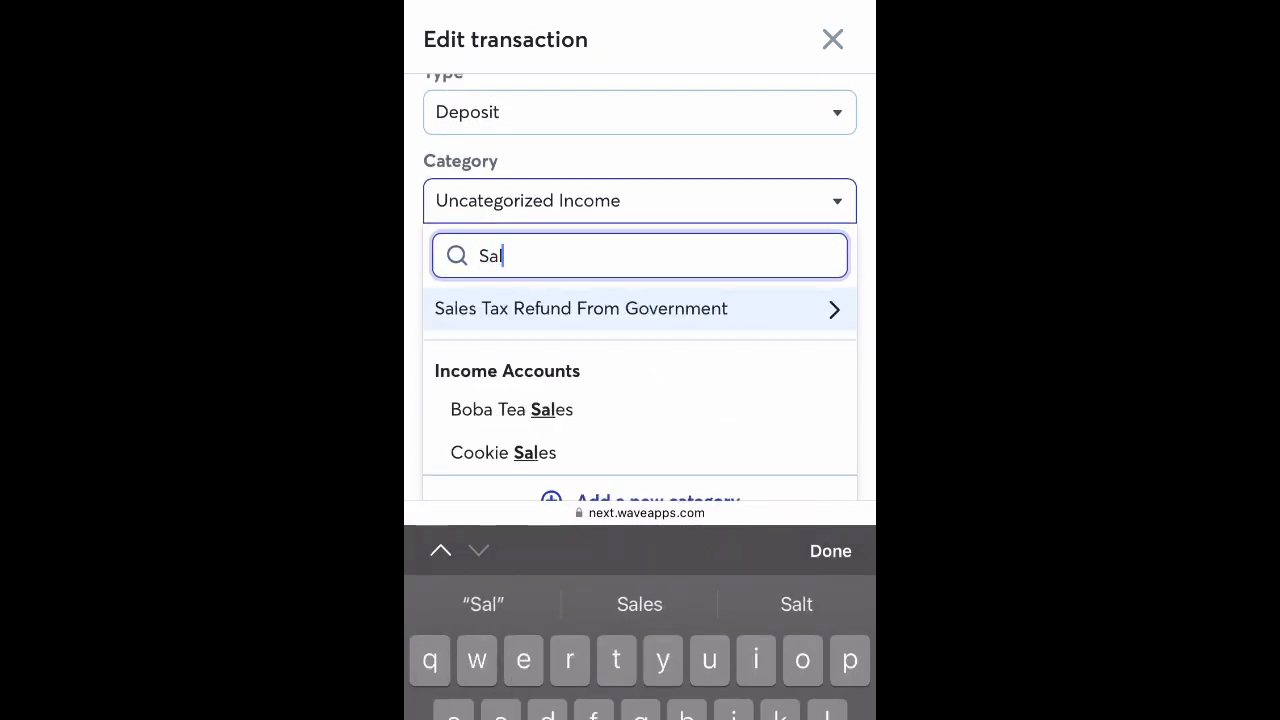
click(511, 409)
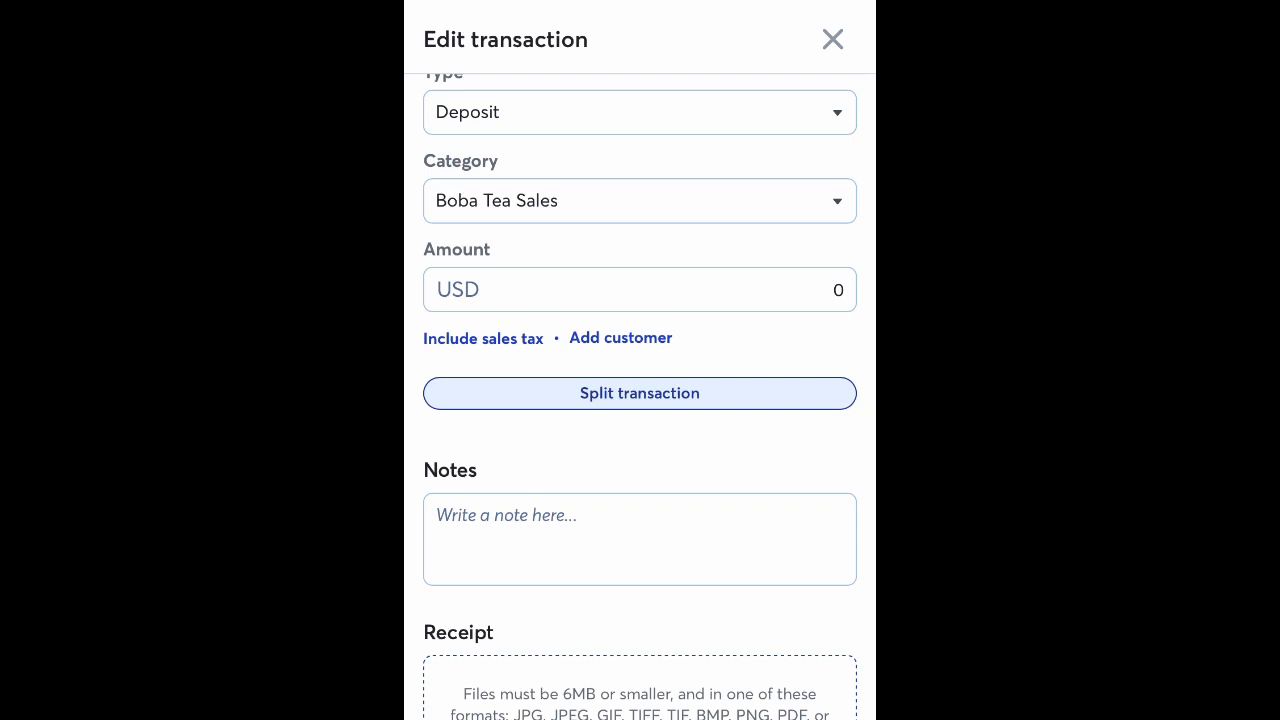
Step: Set the amount of the Peach Festival deposit to 750 USD and save the transaction
click(640, 290)
click(430, 719)
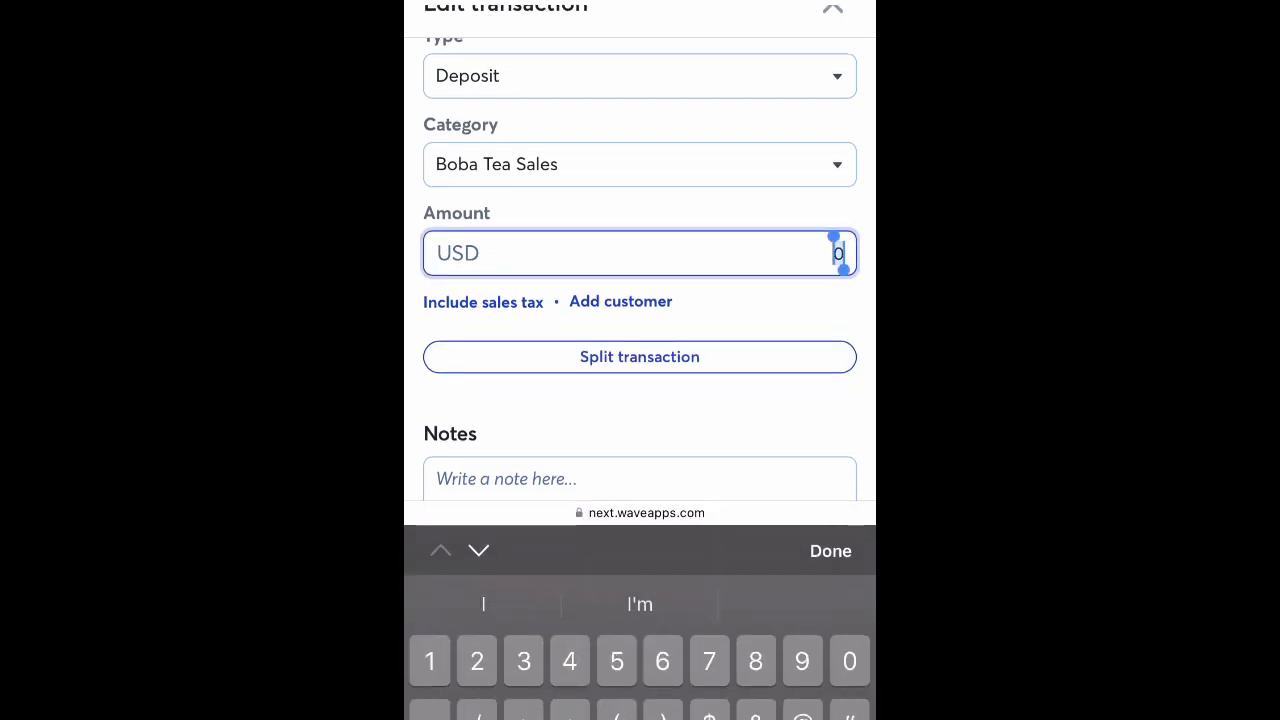
text(750)
click(830, 551)
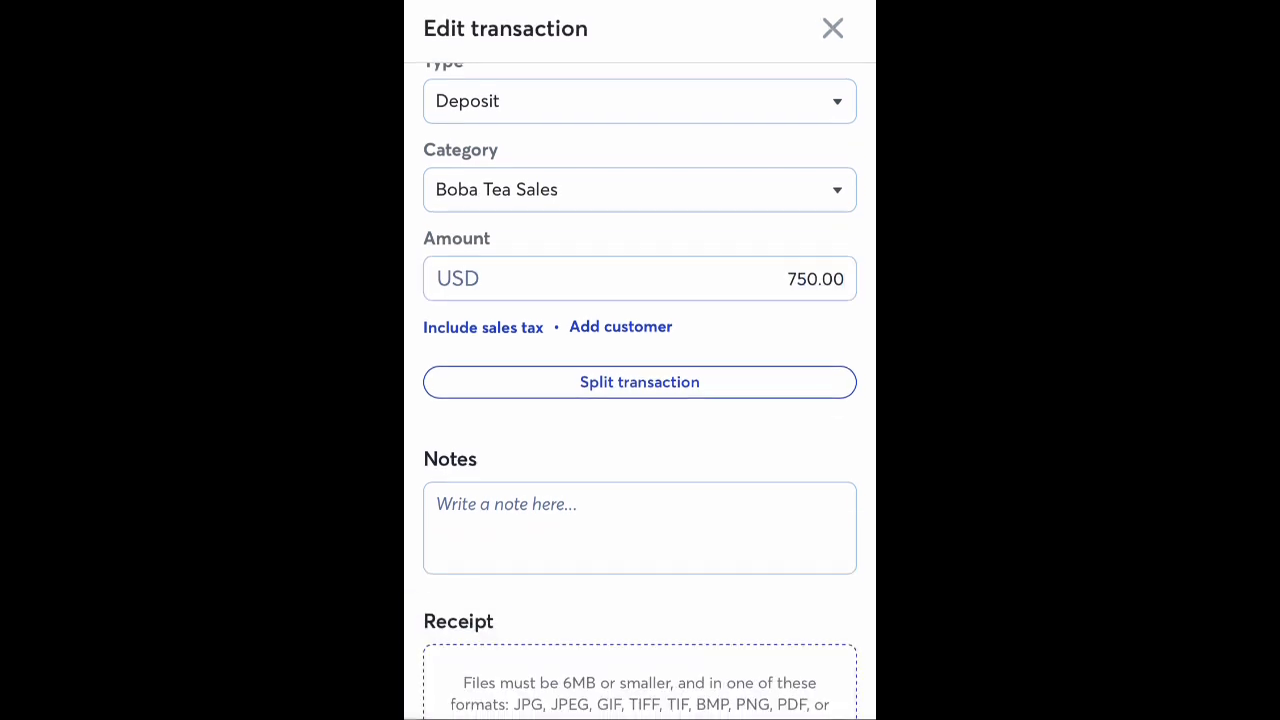
scroll(640, 400, down, 5)
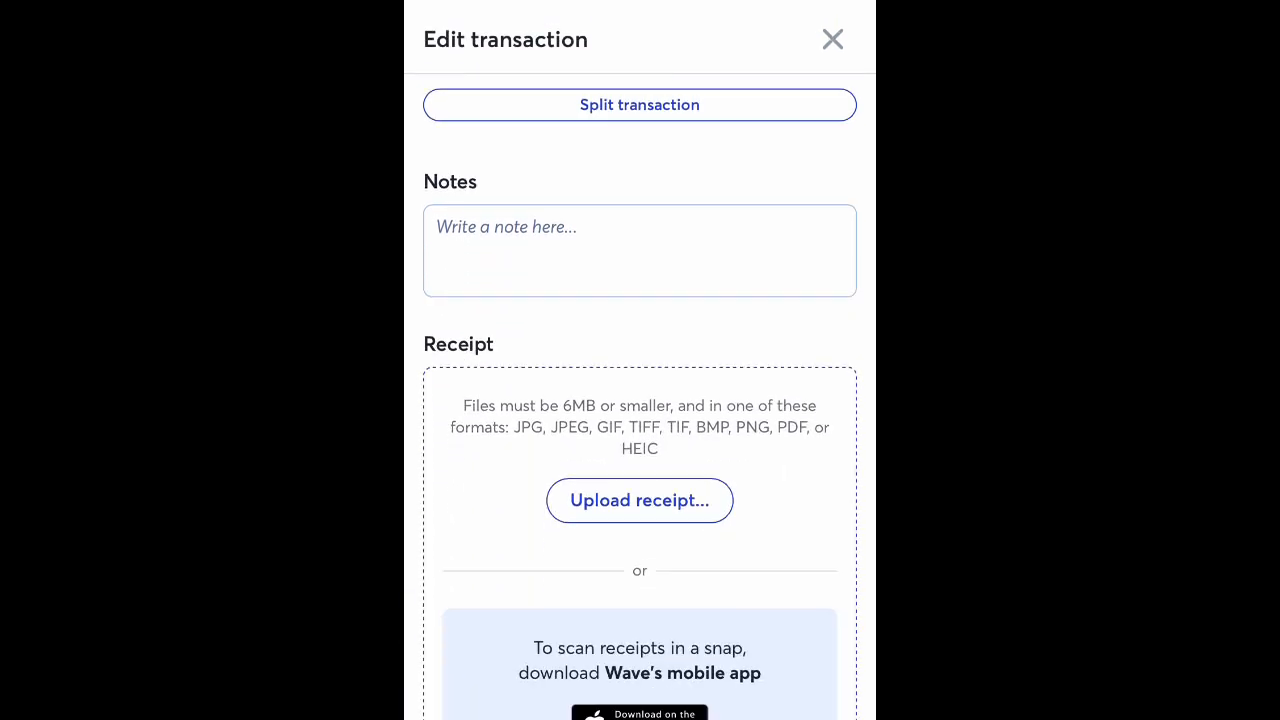
scroll(640, 400, up, 5)
scroll(640, 400, down, 10)
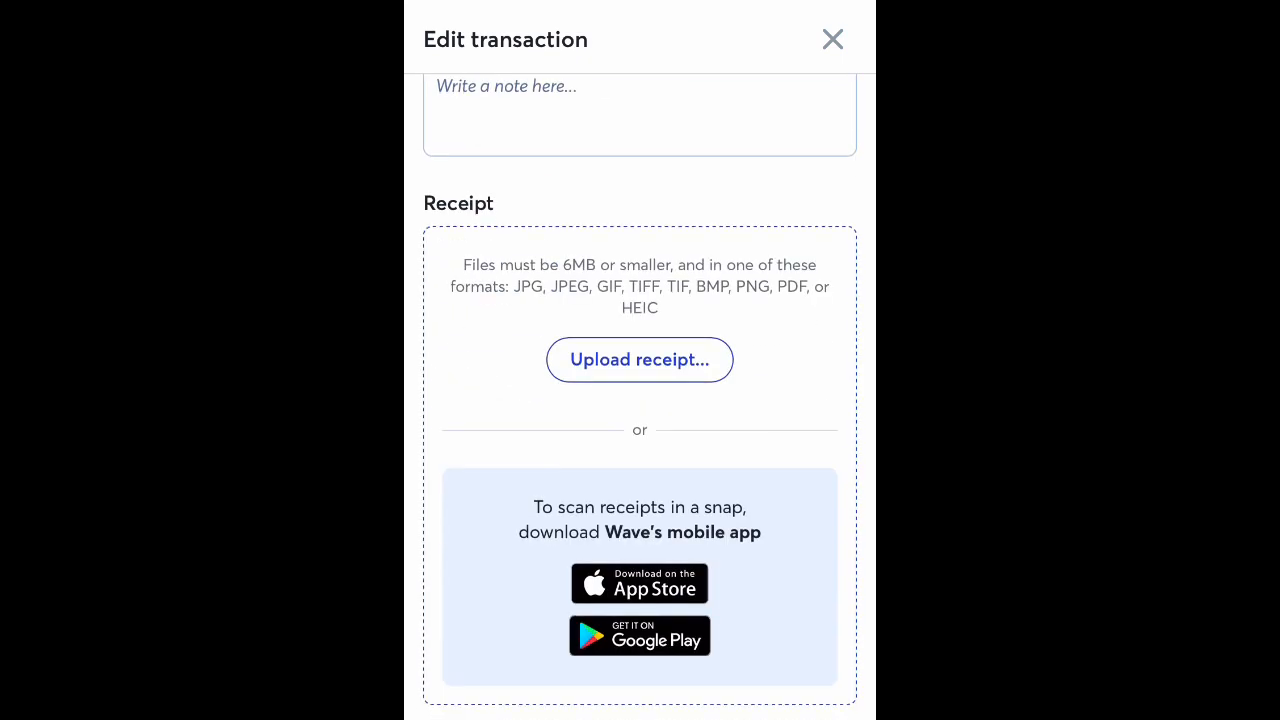
click(640, 664)
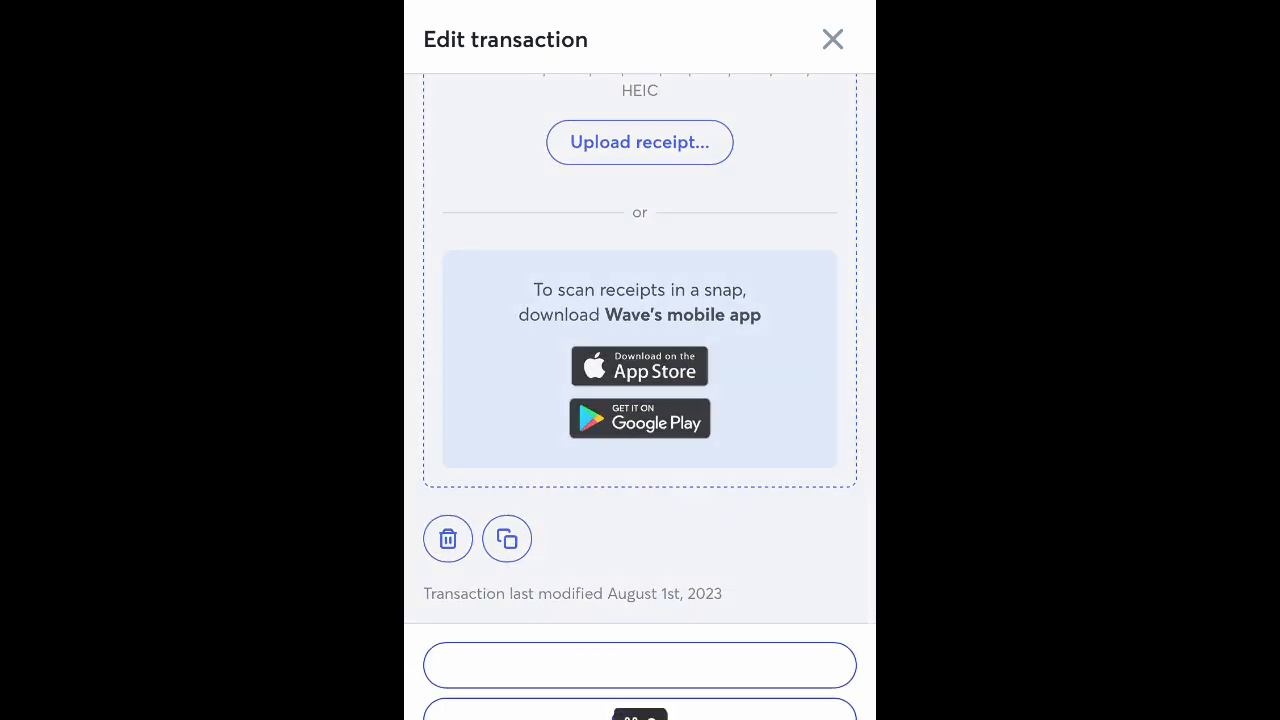
Step: Review the Peach Festival income among the recorded expenses in the transaction list and check the account balances
scroll(640, 400, down, 5)
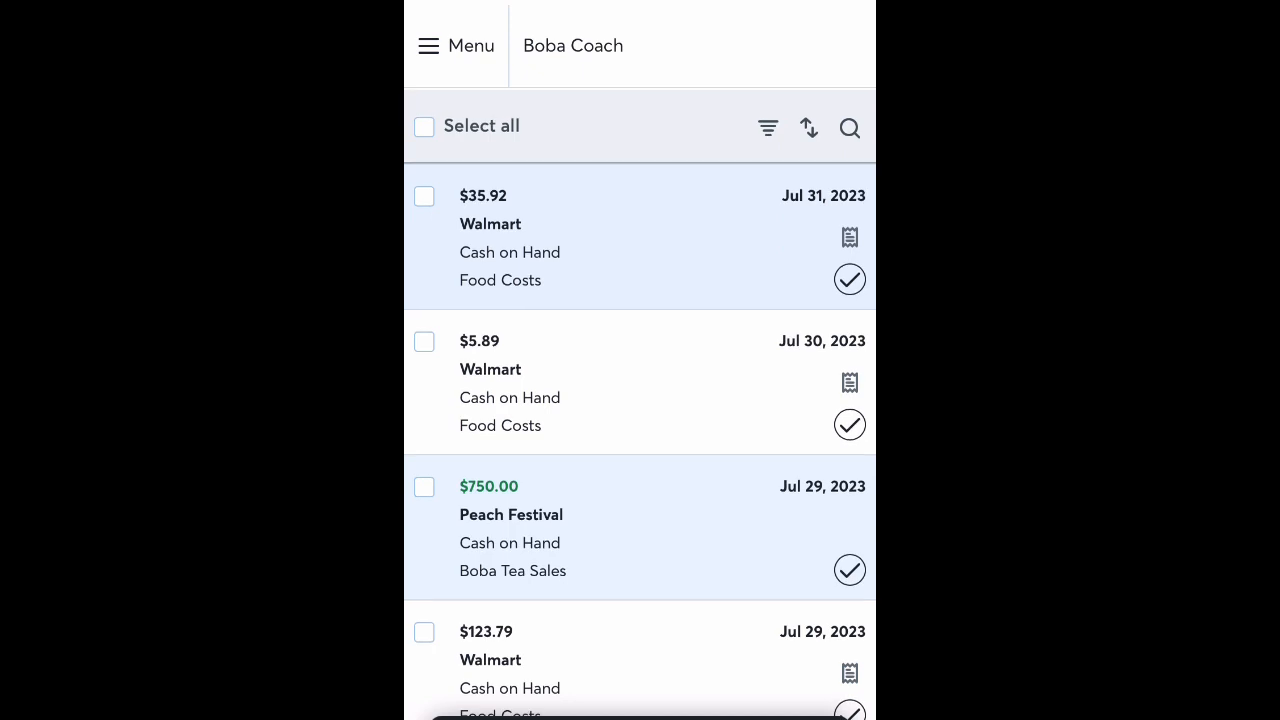
scroll(640, 400, down, 3)
scroll(640, 400, up, 2)
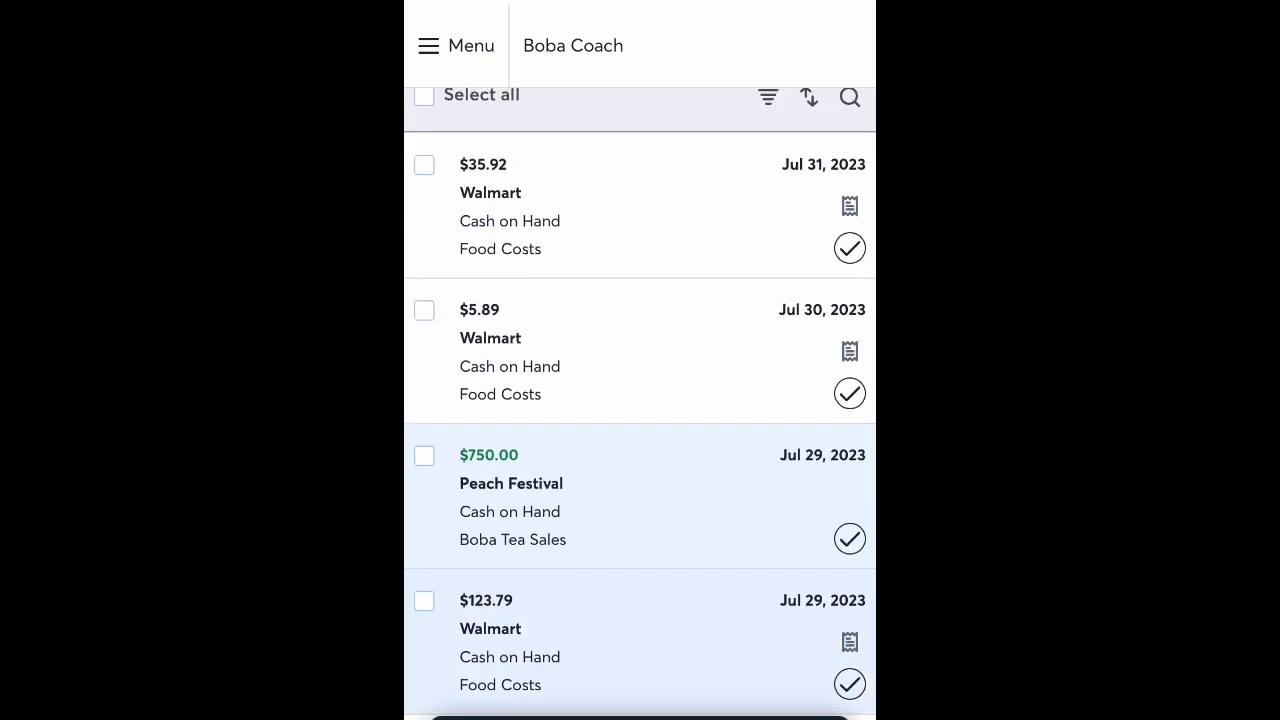
scroll(640, 400, down, 1)
scroll(640, 400, up, 1)
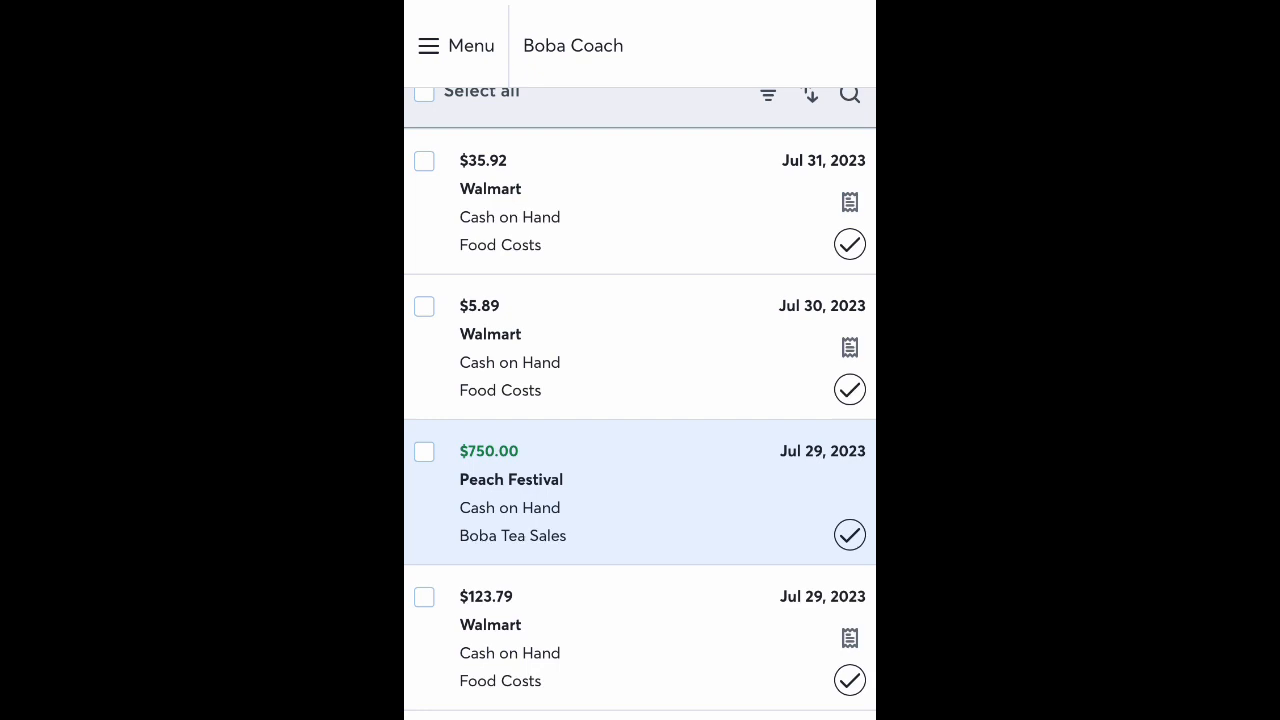
scroll(640, 490, up, 5)
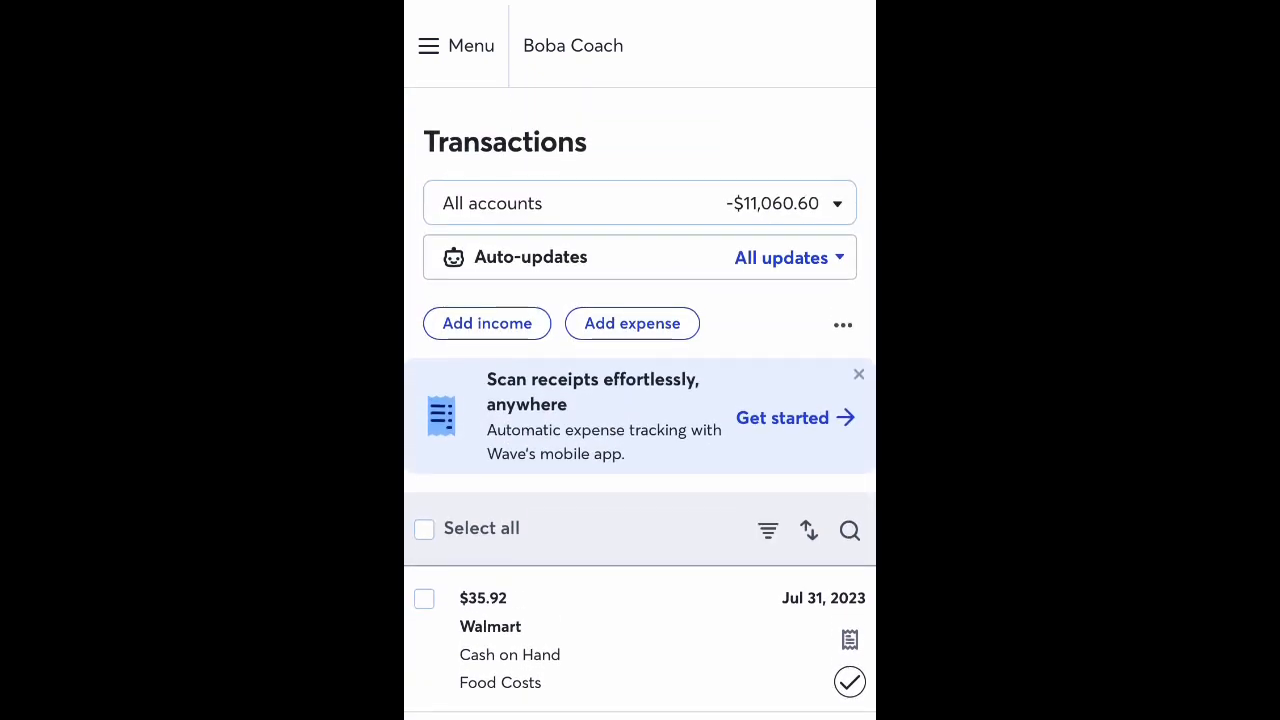
click(640, 197)
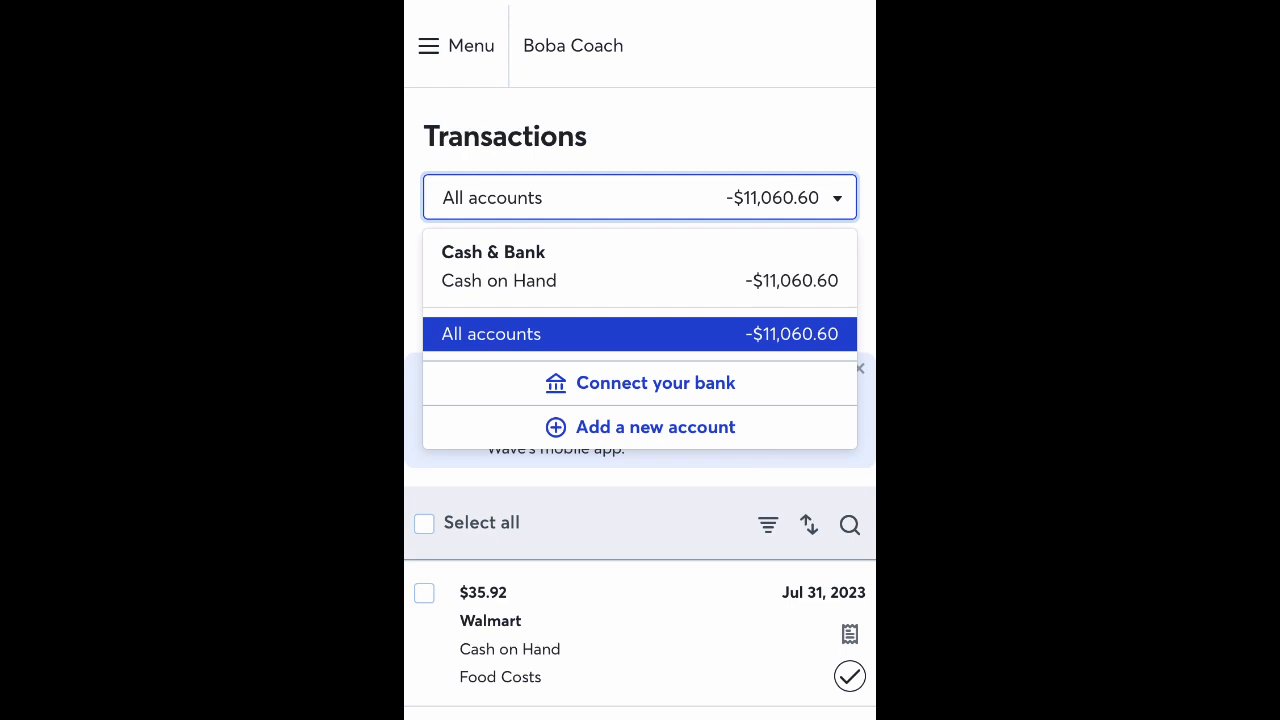
click(640, 197)
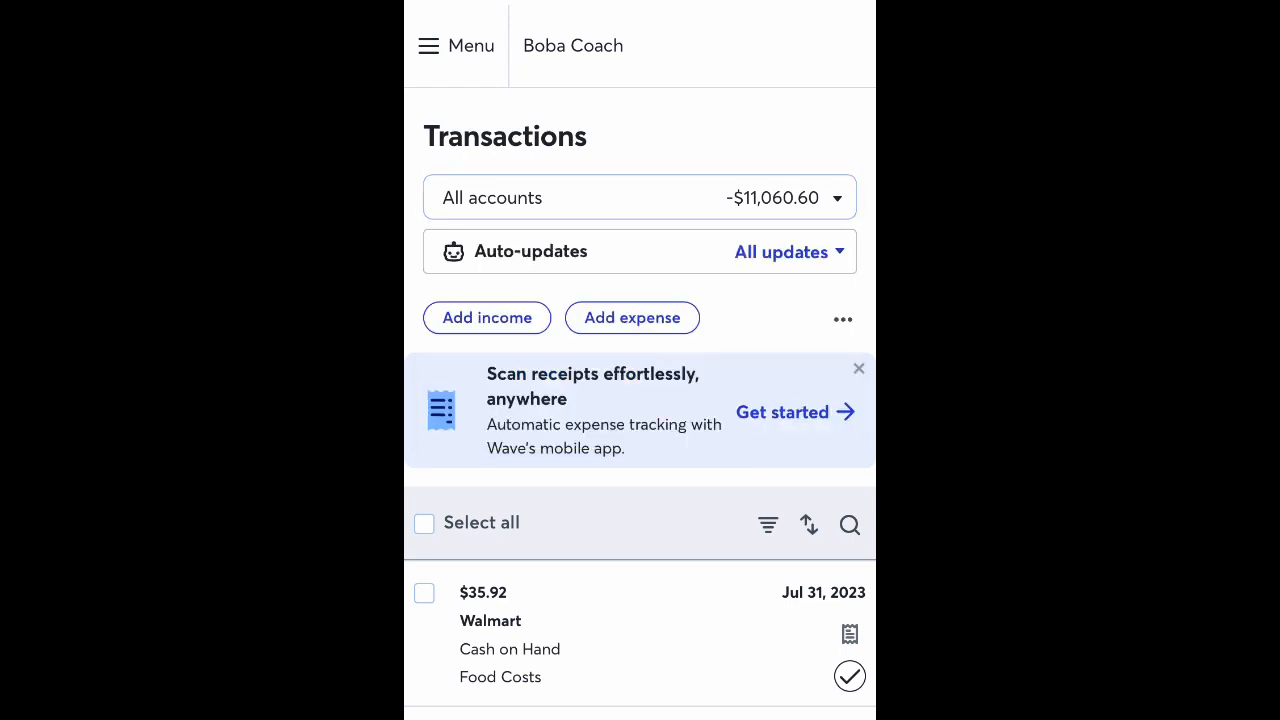
scroll(640, 600, down, 1)
scroll(640, 600, up, 1)
Step: Open the Profit & Loss (Income Statement) report from the Boba Coach reports
click(456, 46)
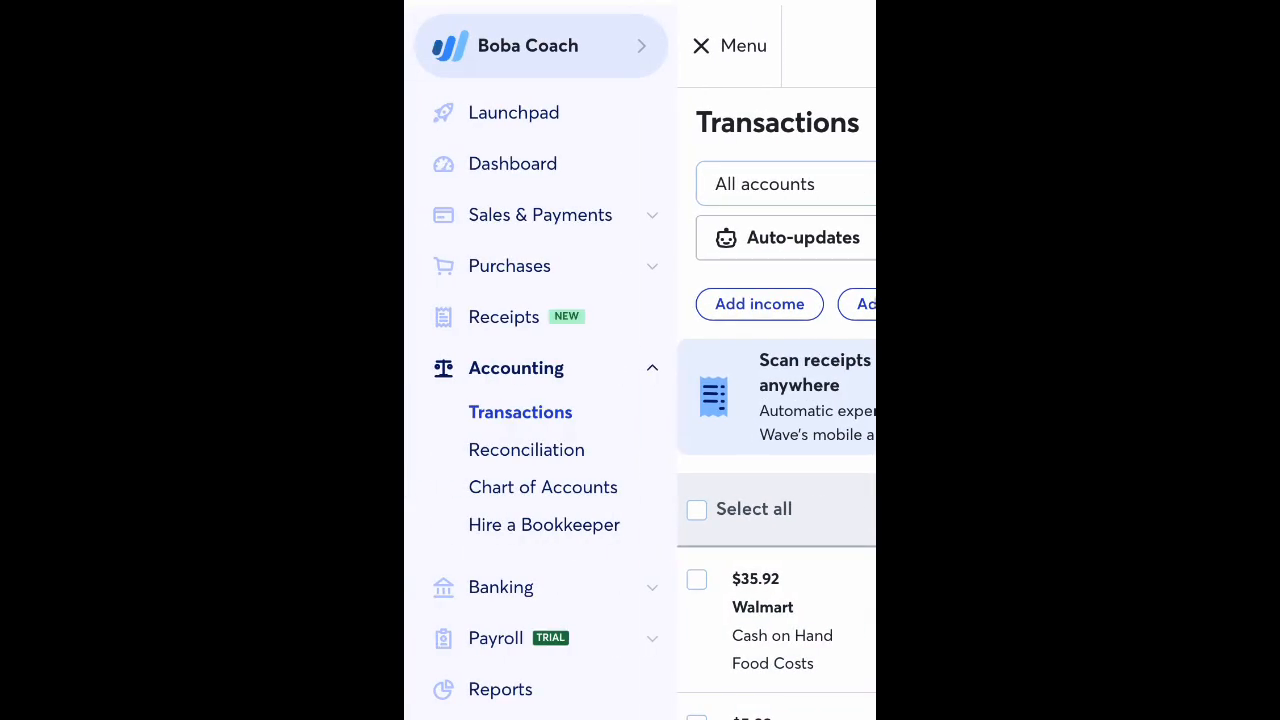
click(500, 689)
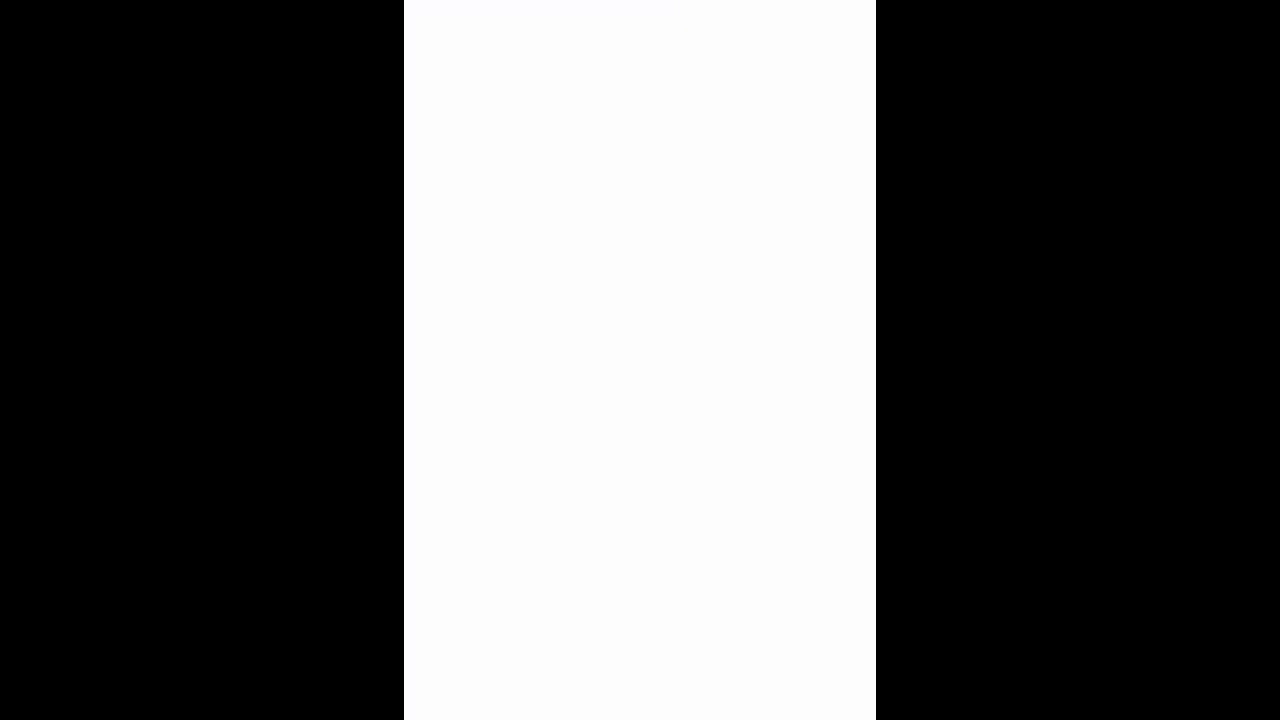
scroll(640, 450, down, 1)
scroll(640, 450, right, 1)
scroll(640, 450, left, 1)
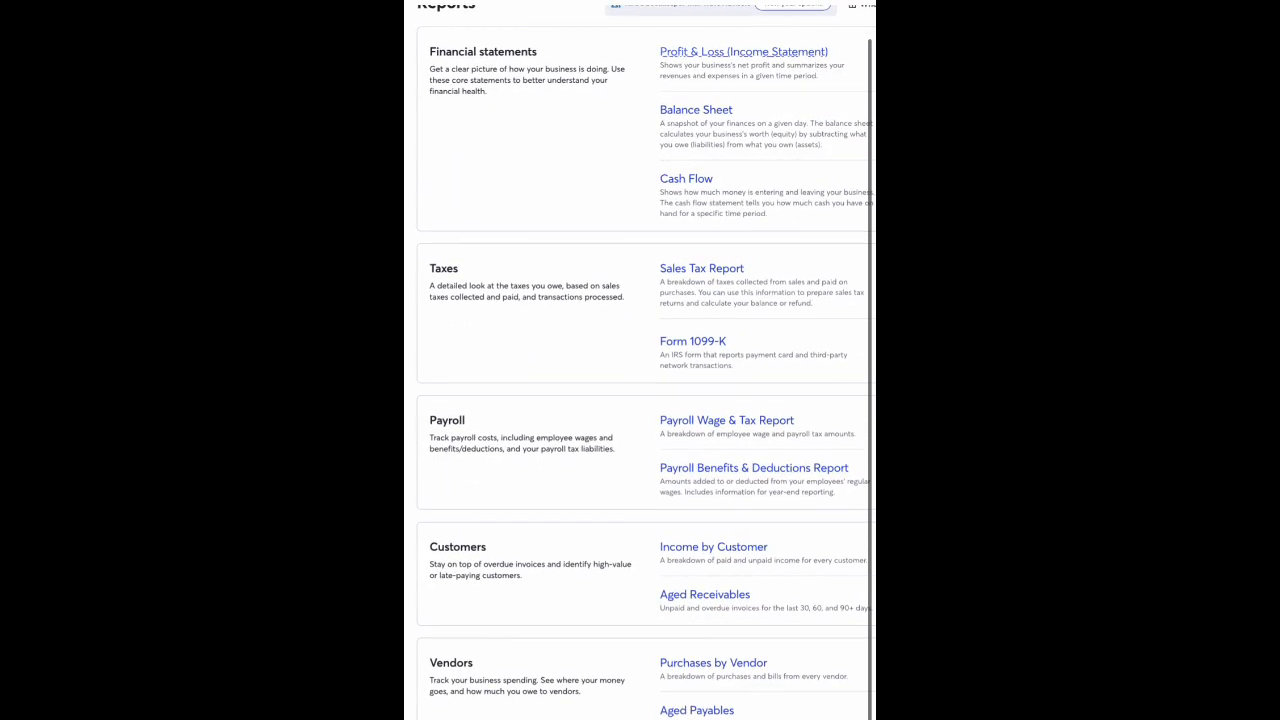
click(743, 52)
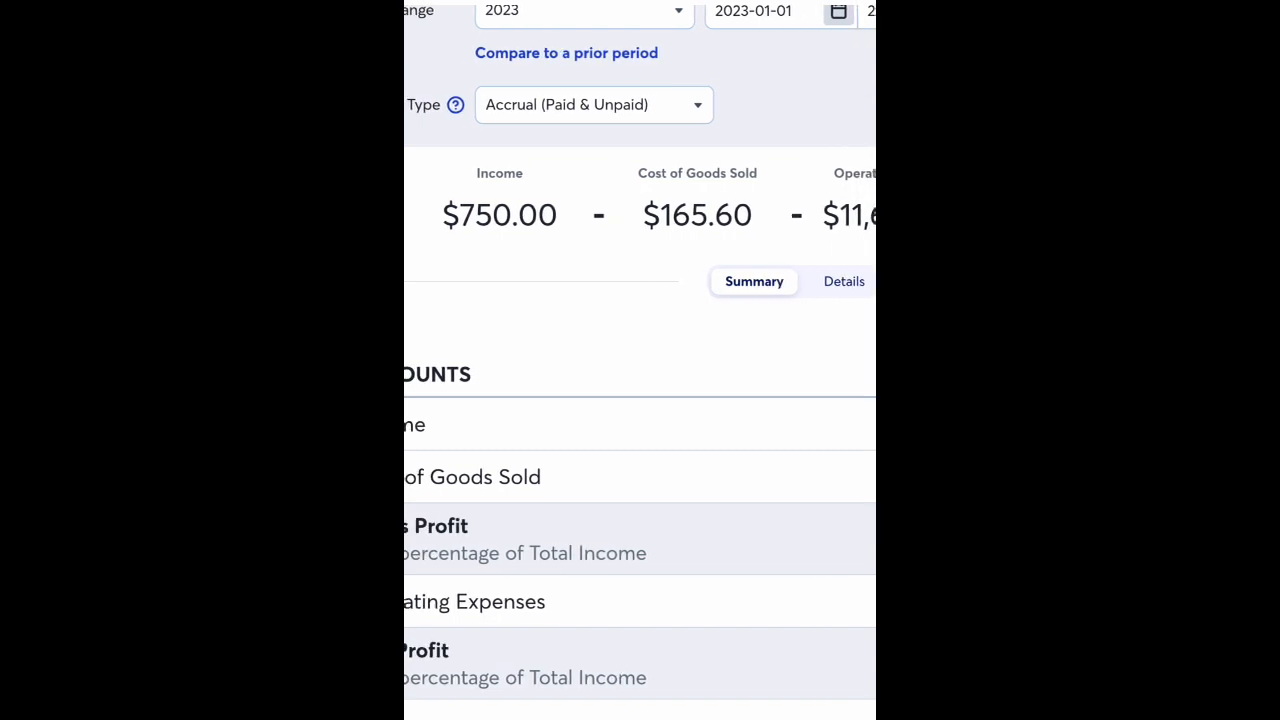
Step: Examine the income, cost of goods sold, operating expenses and net profit figures in the 2023 Profit & Loss summary
double_click(730, 217)
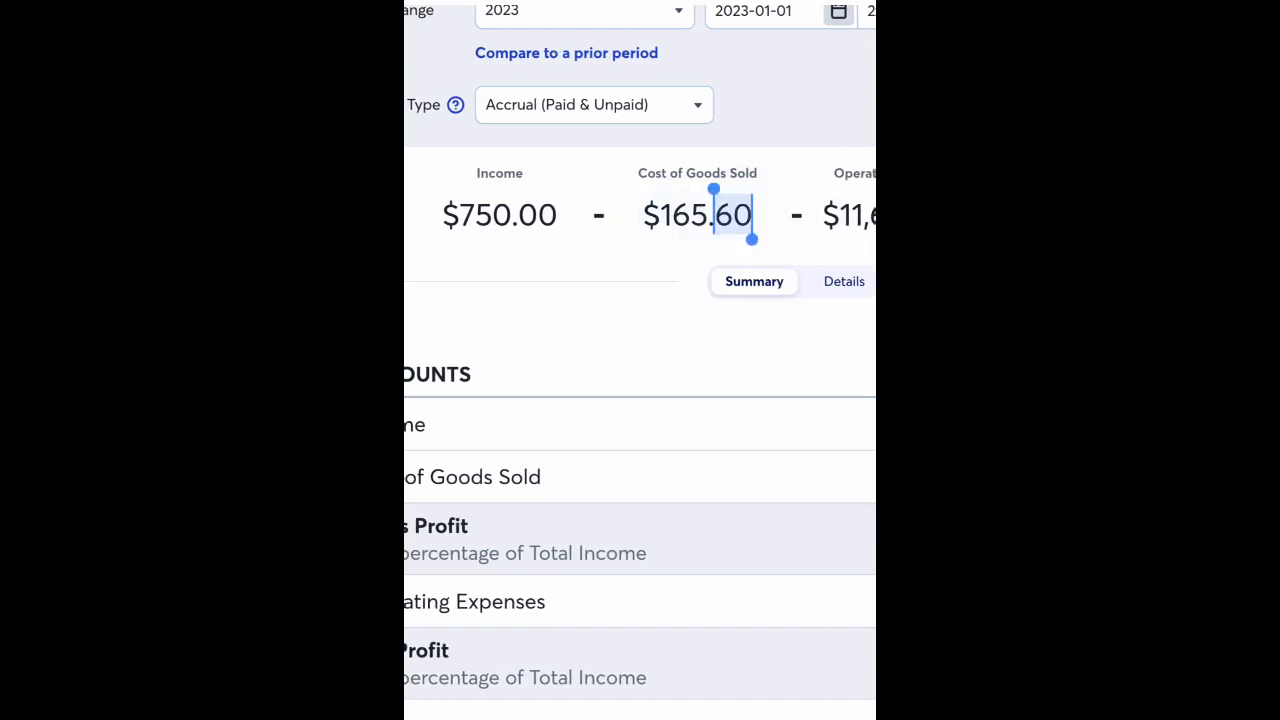
click(700, 217)
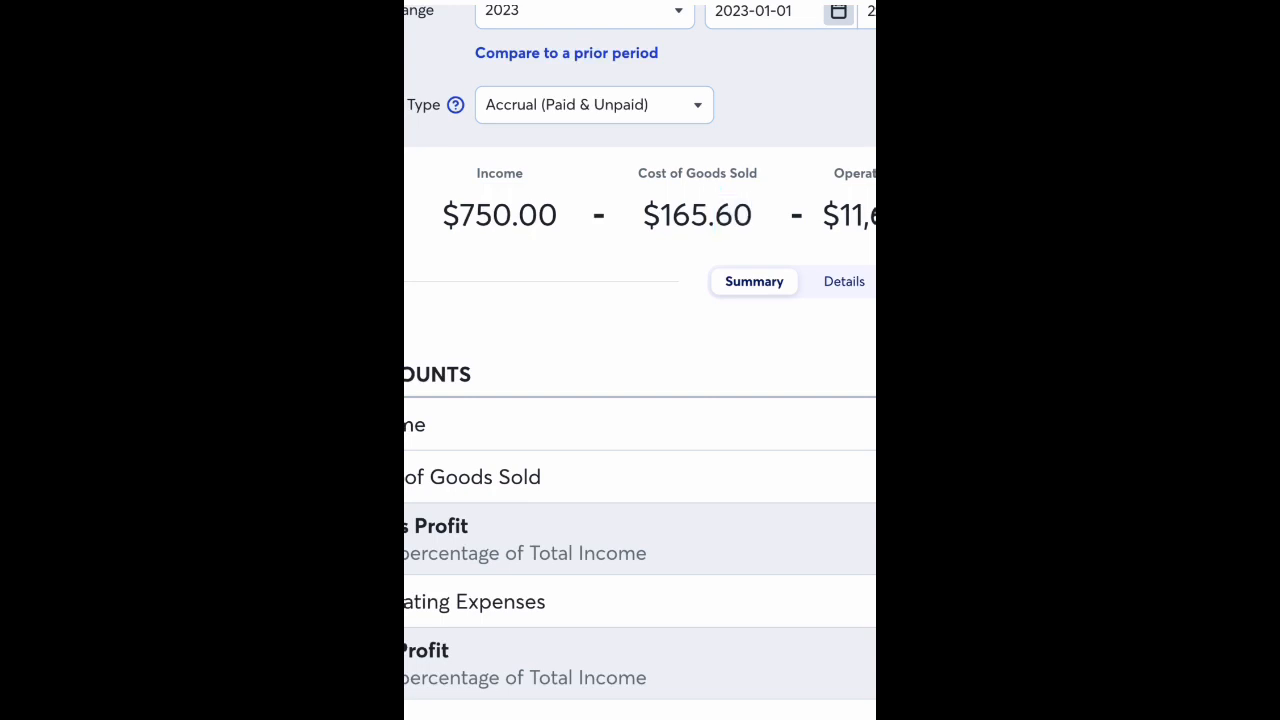
scroll(640, 424, right, 2)
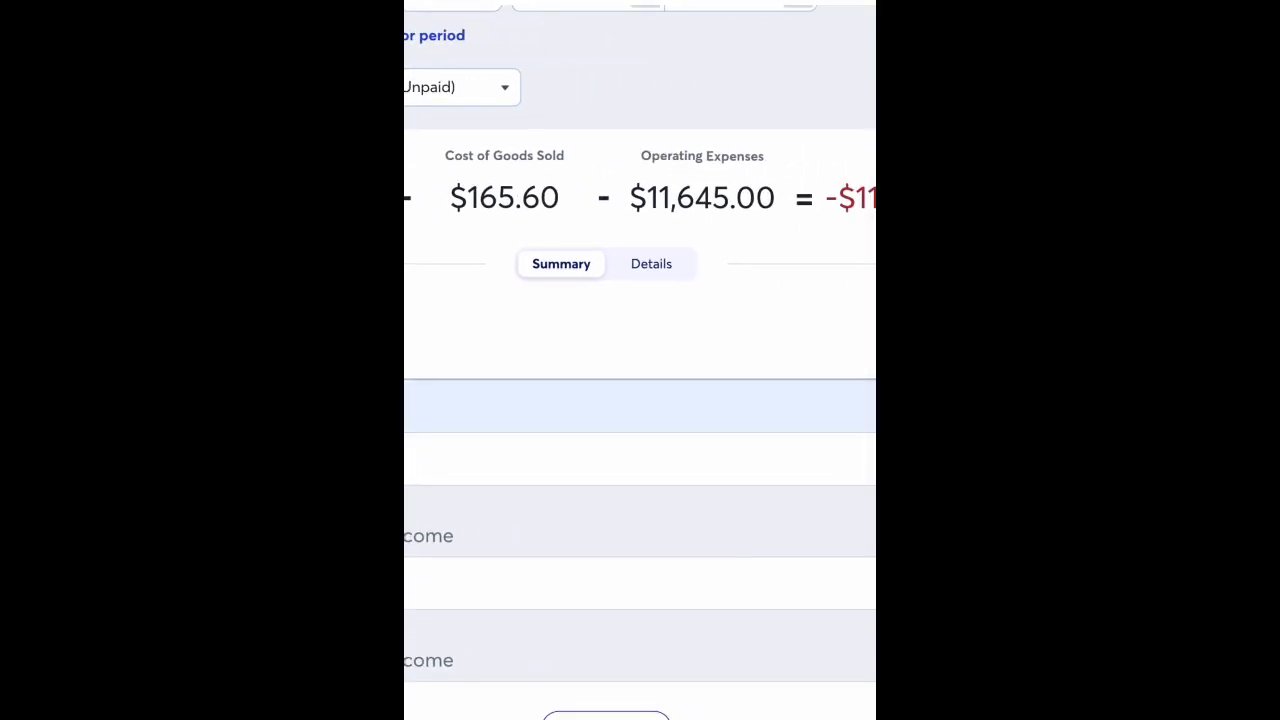
scroll(640, 400, right, 1)
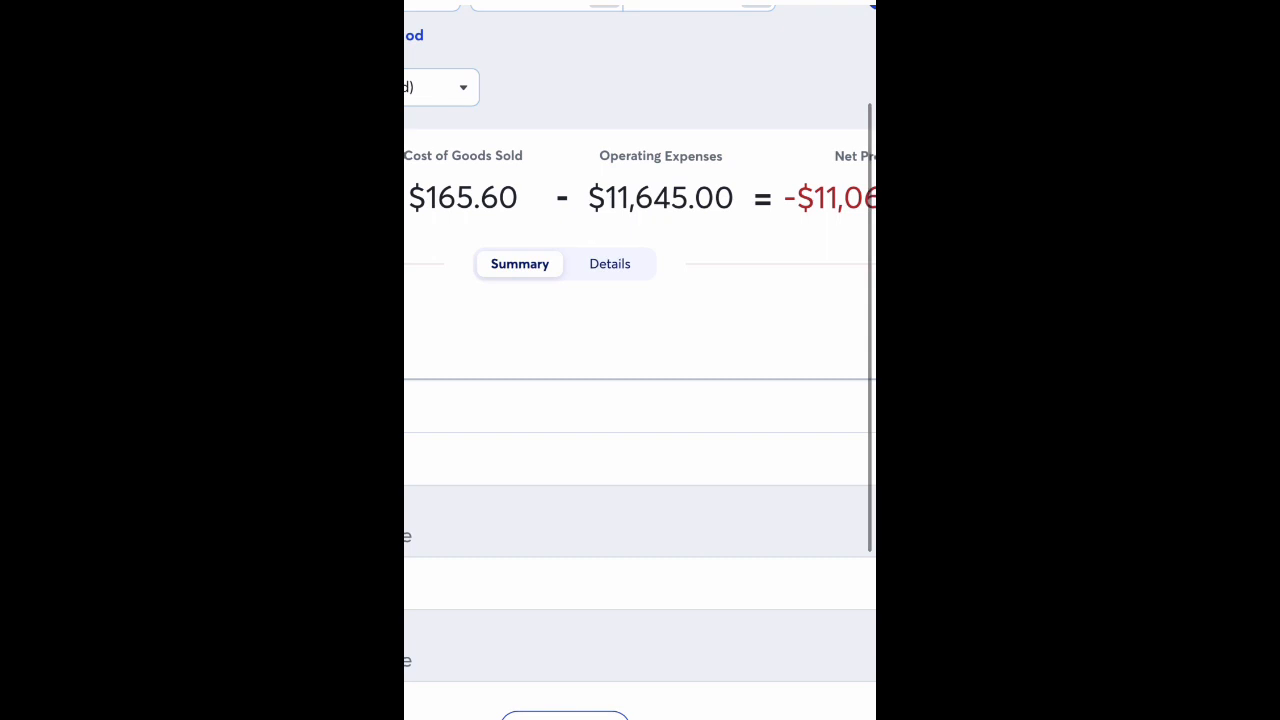
scroll(640, 400, right, 2)
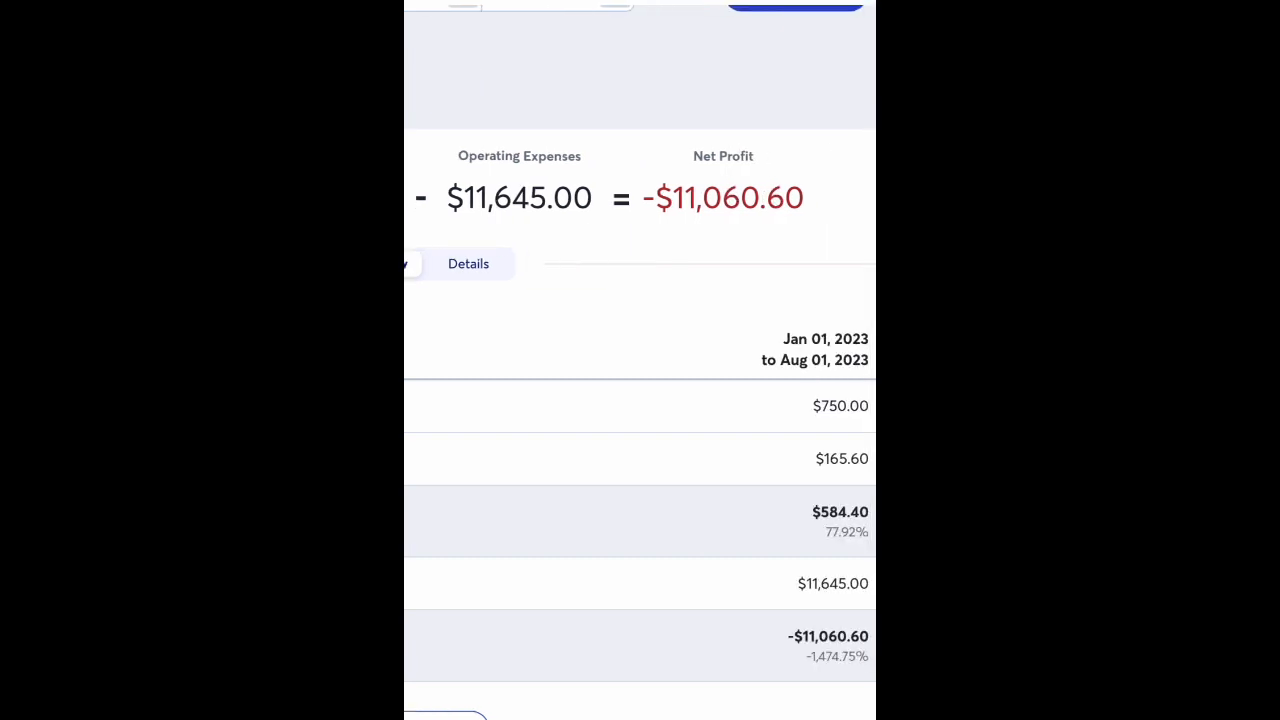
scroll(640, 400, left, 1)
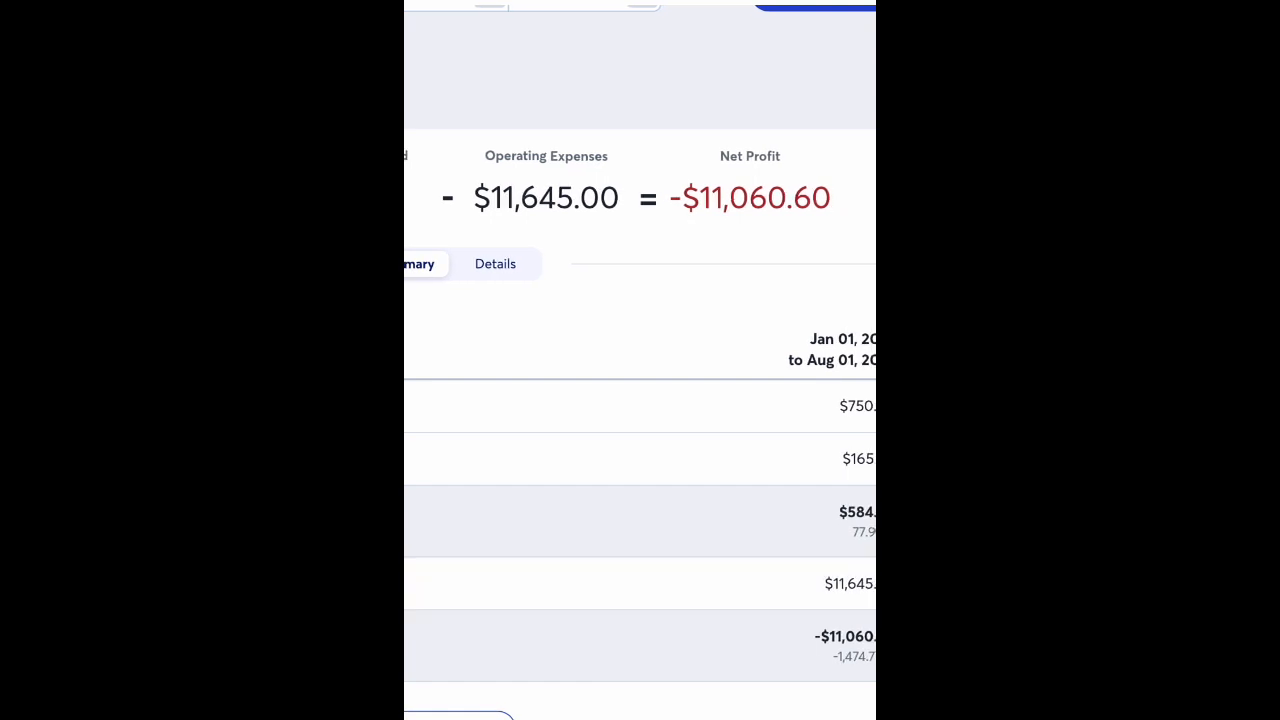
scroll(640, 360, down, 5)
scroll(640, 360, up, 5)
scroll(640, 400, right, 1)
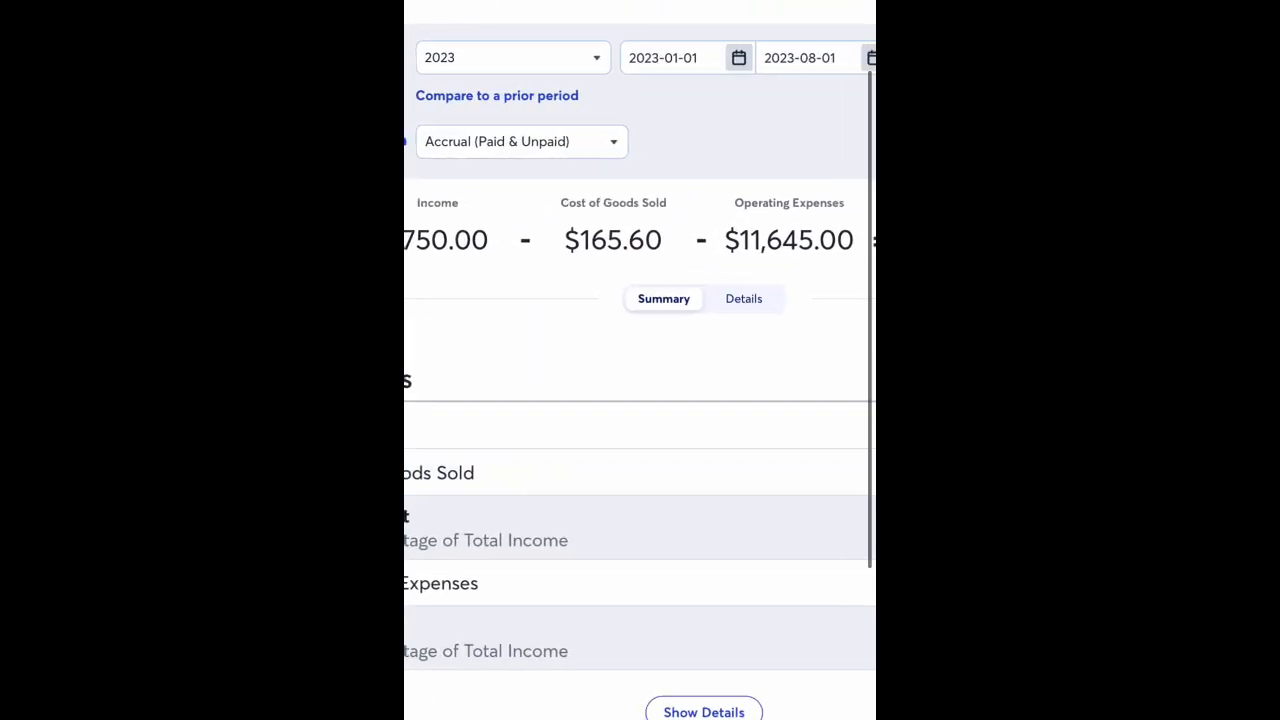
scroll(640, 400, left, 1)
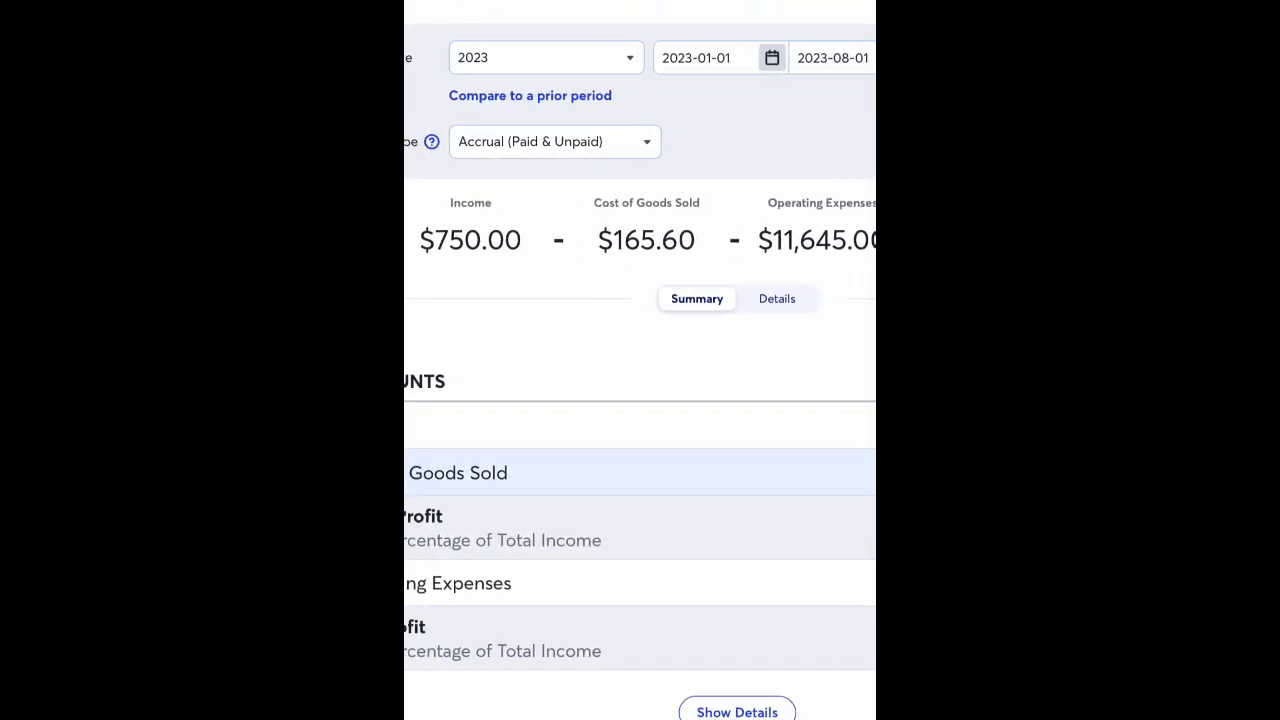
double_click(823, 240)
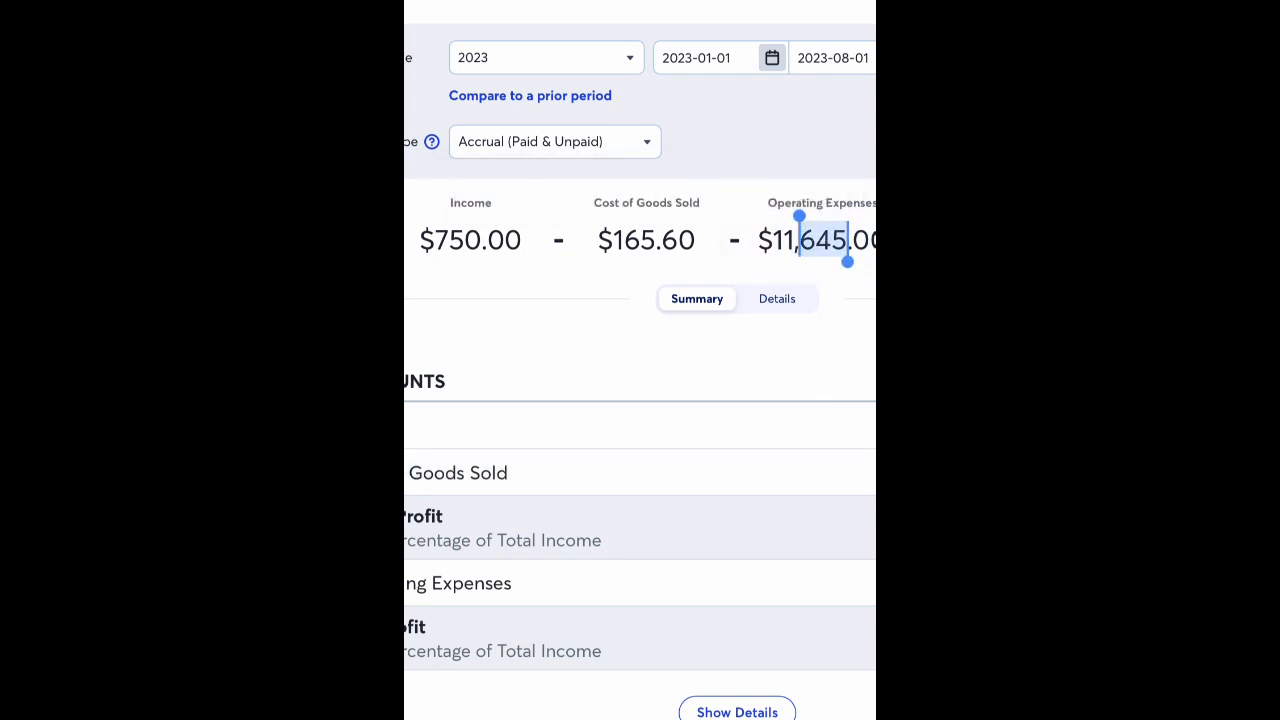
click(740, 345)
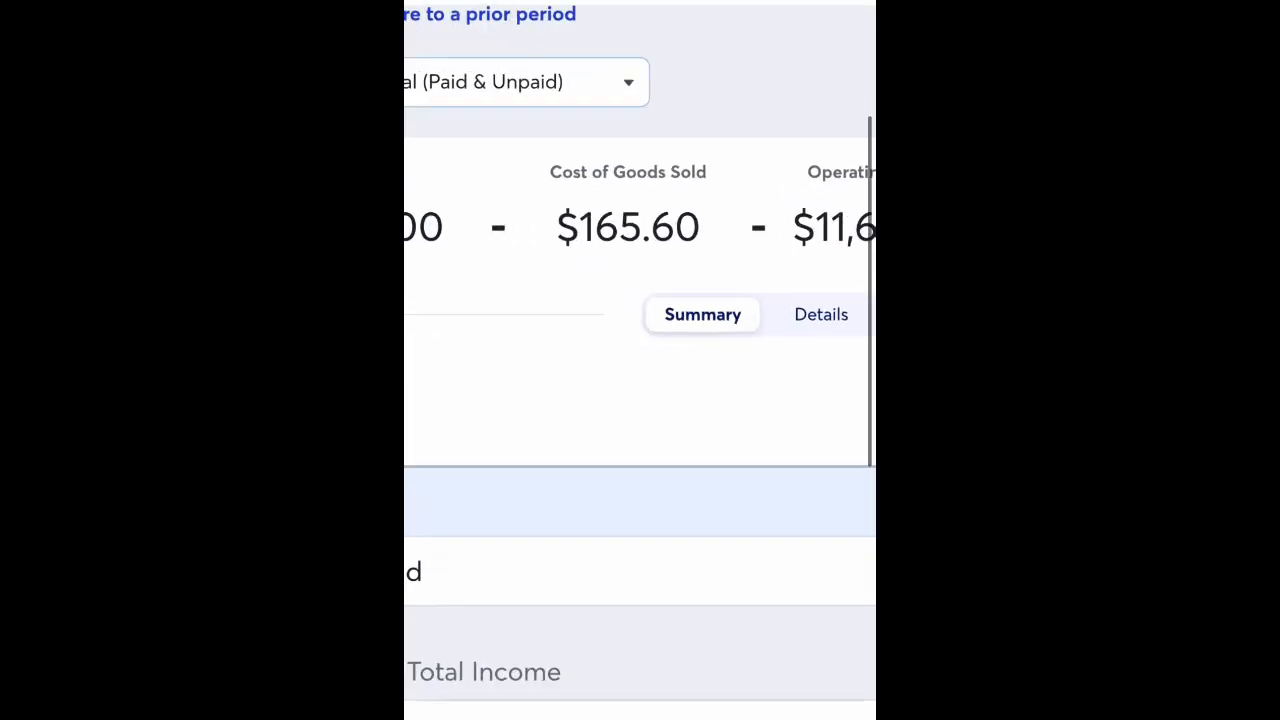
double_click(608, 228)
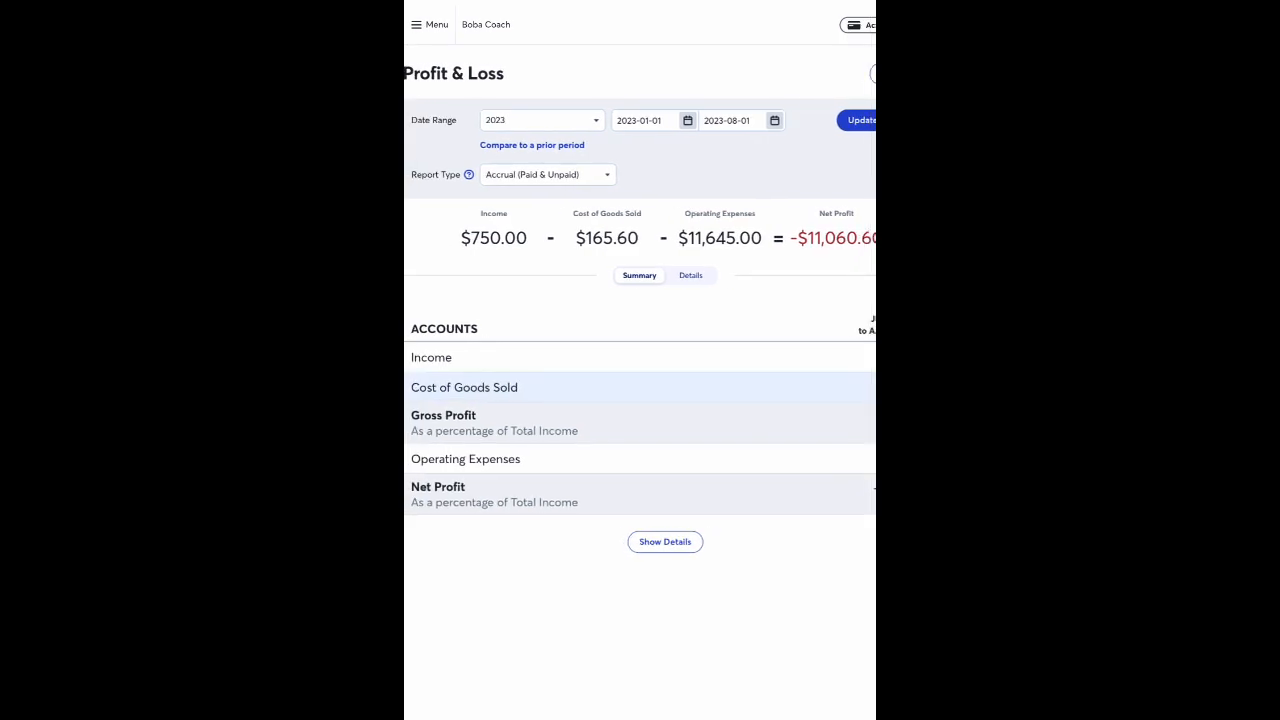
Step: Return from the Profit & Loss report to the accounting transactions list
click(430, 25)
click(460, 24)
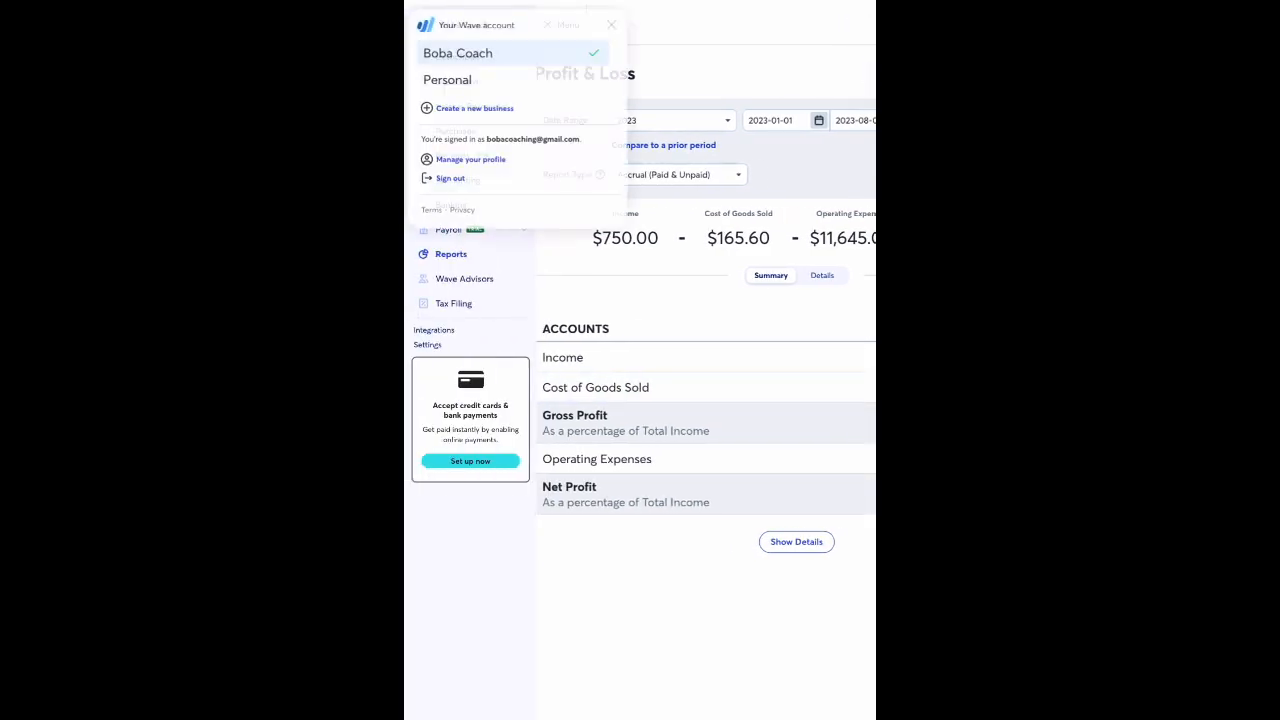
click(612, 24)
click(458, 180)
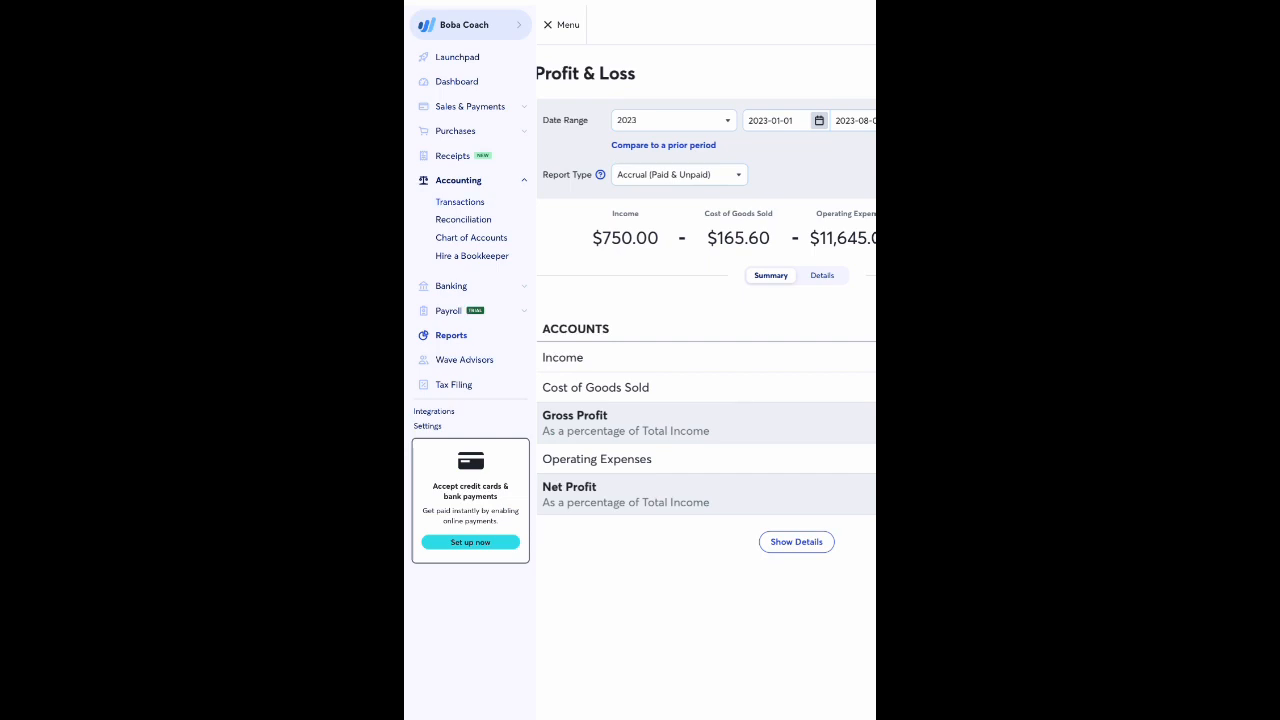
click(460, 202)
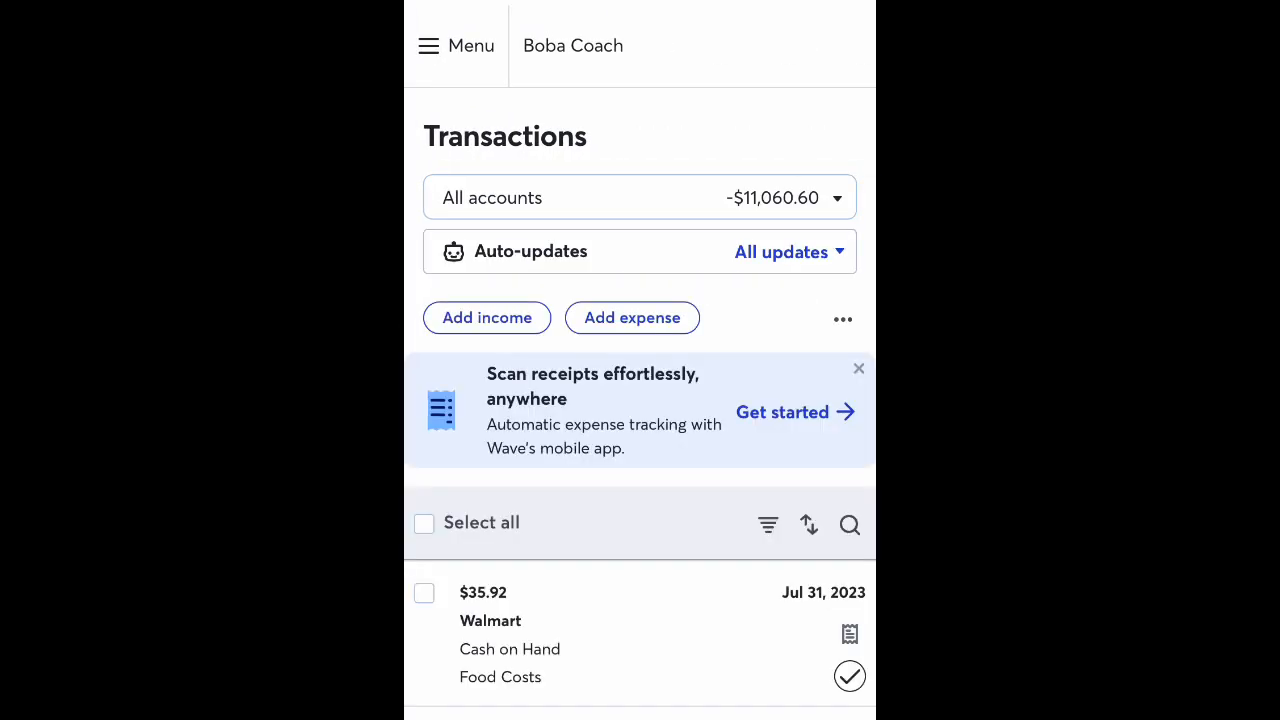
Step: Start a new income transaction and set its date to July 30, 2023
click(487, 317)
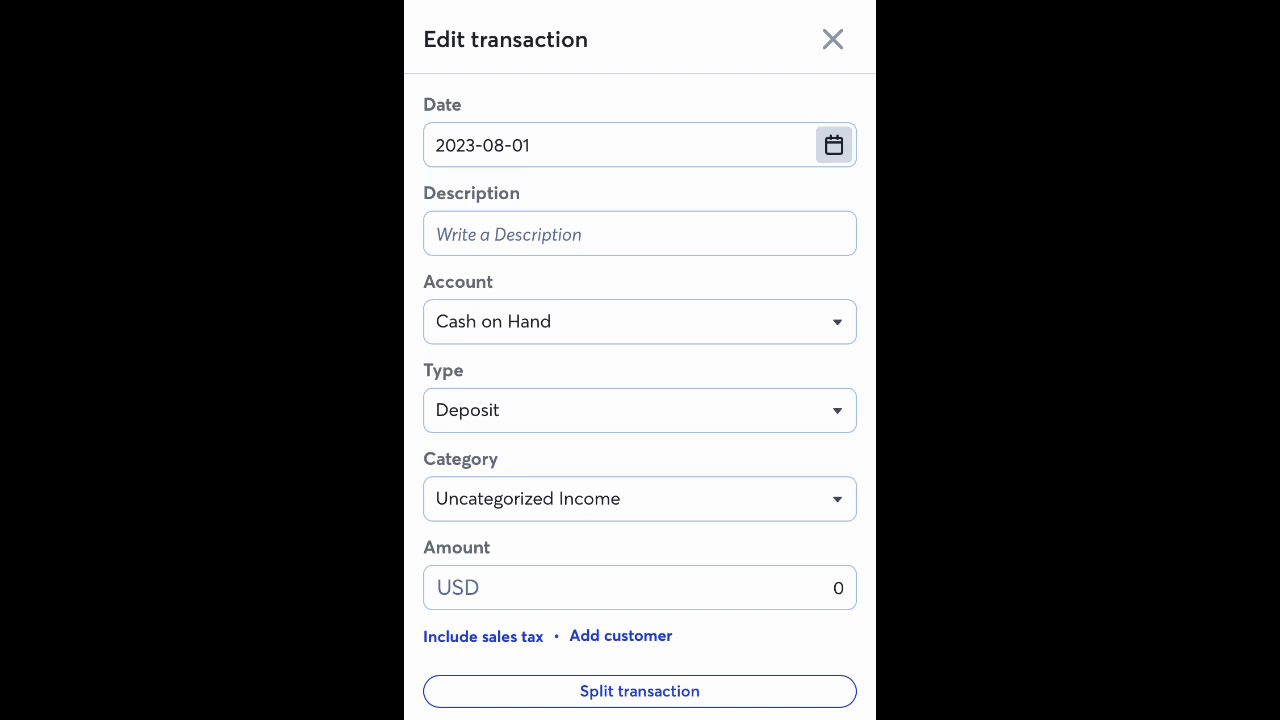
click(834, 145)
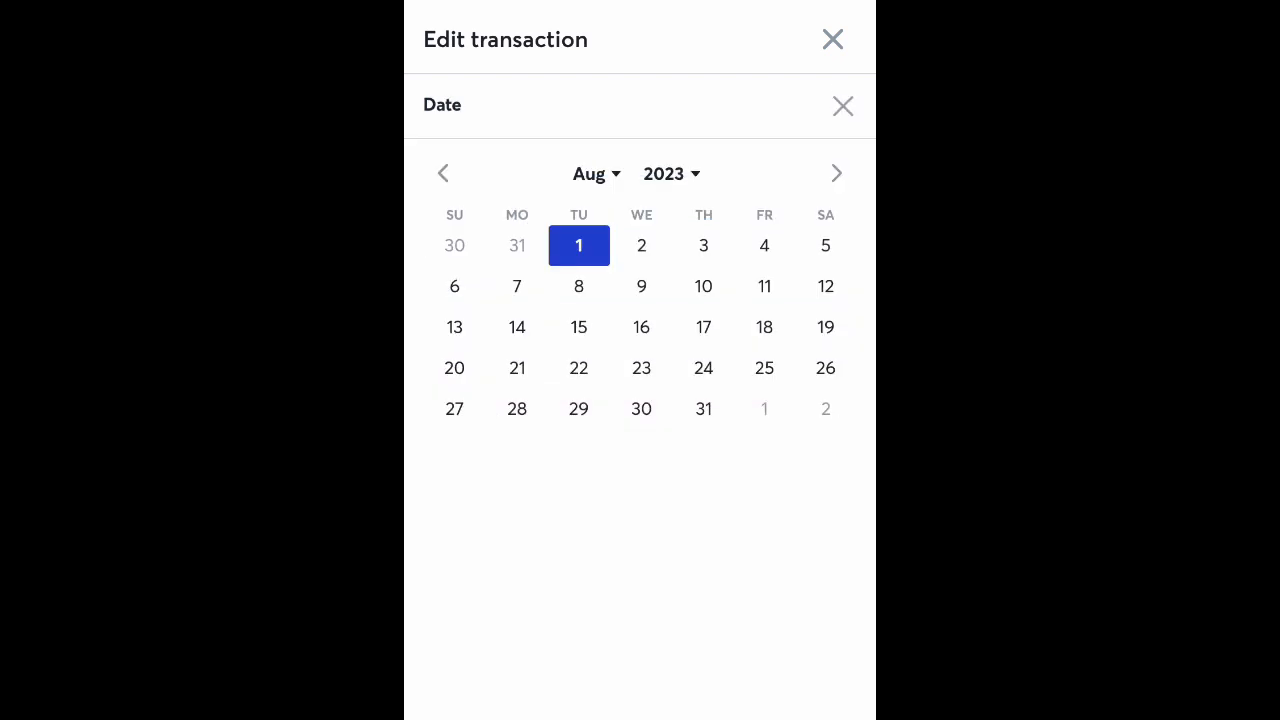
click(443, 173)
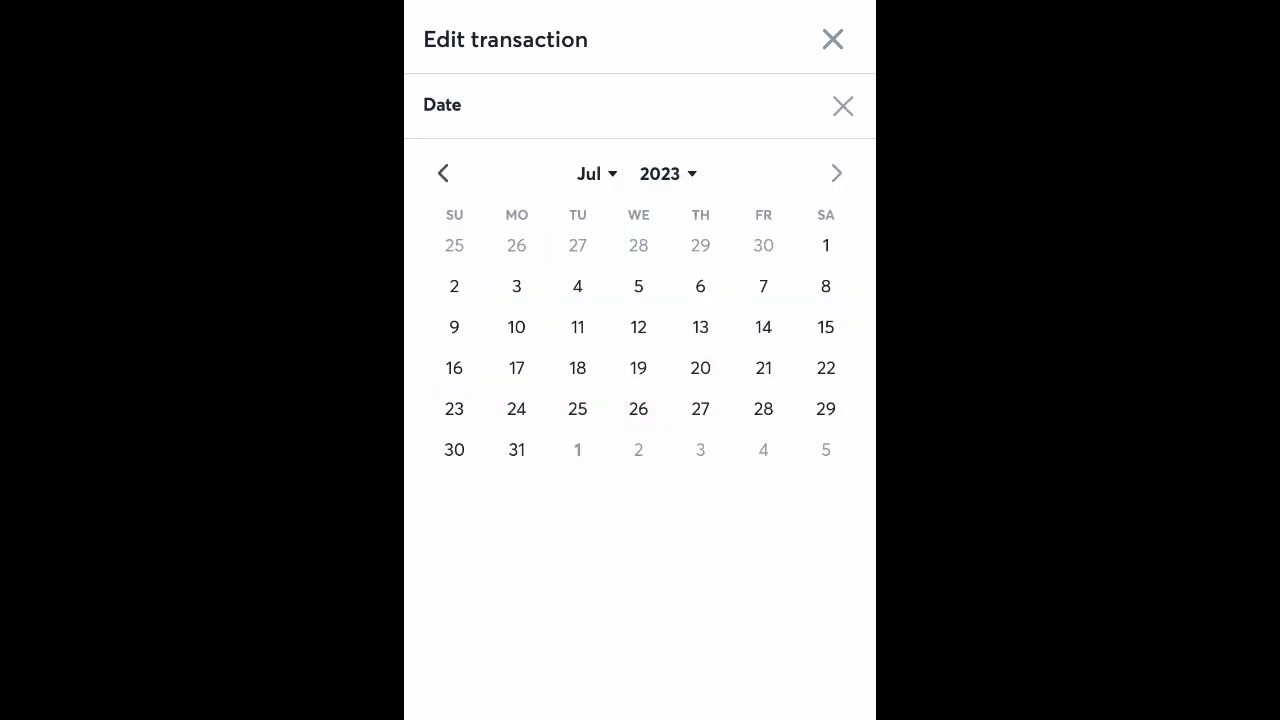
click(454, 449)
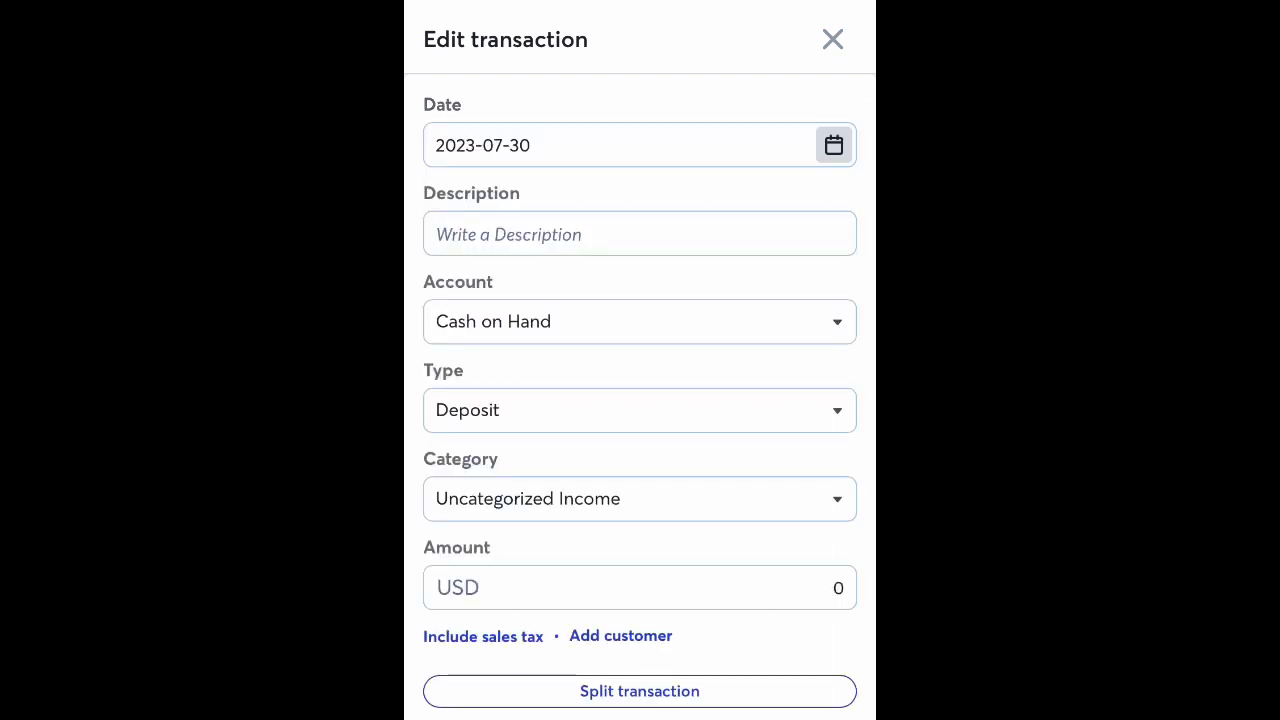
Step: Enter "College Catering" as the description of the July 30 income transaction
click(640, 234)
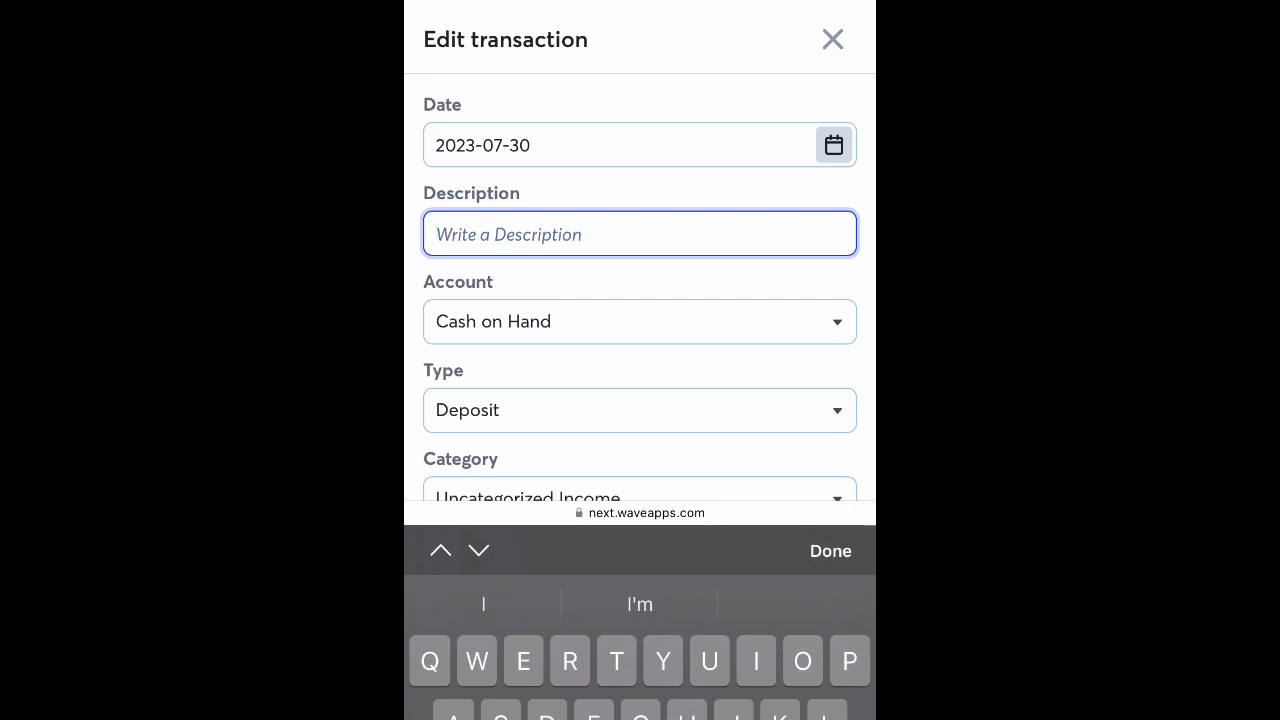
text(Coll)
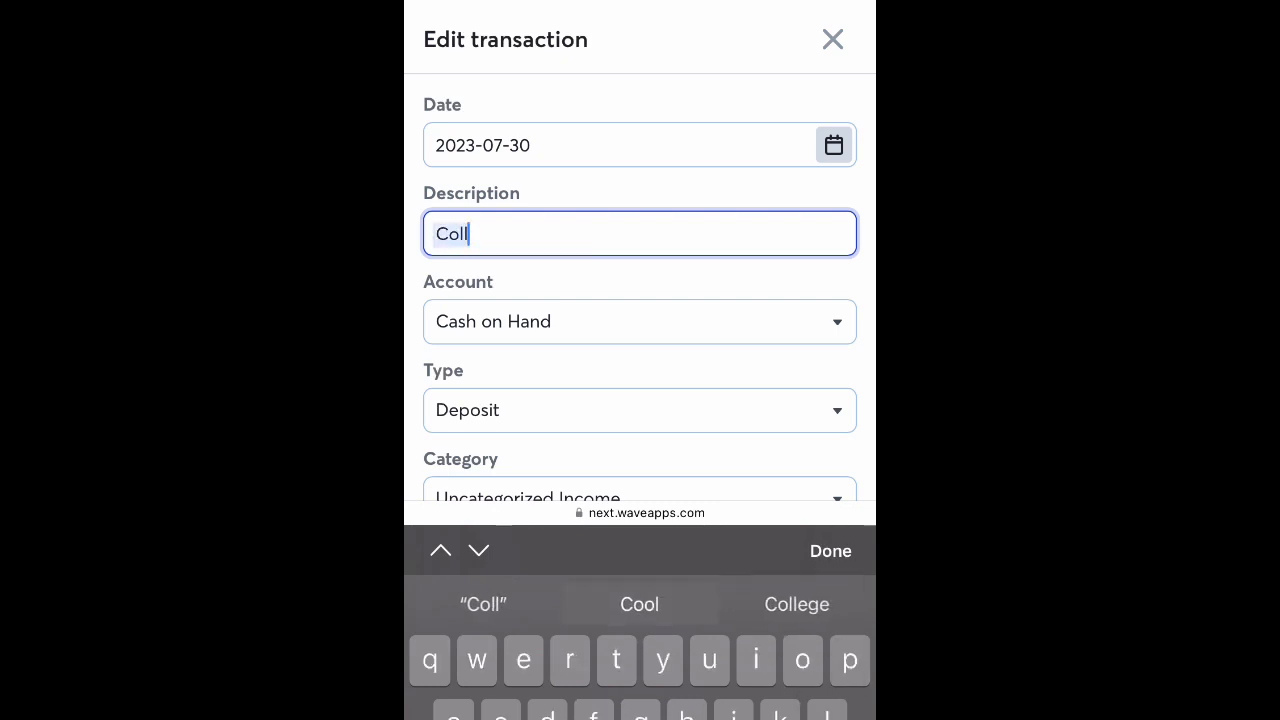
text(ege Catering)
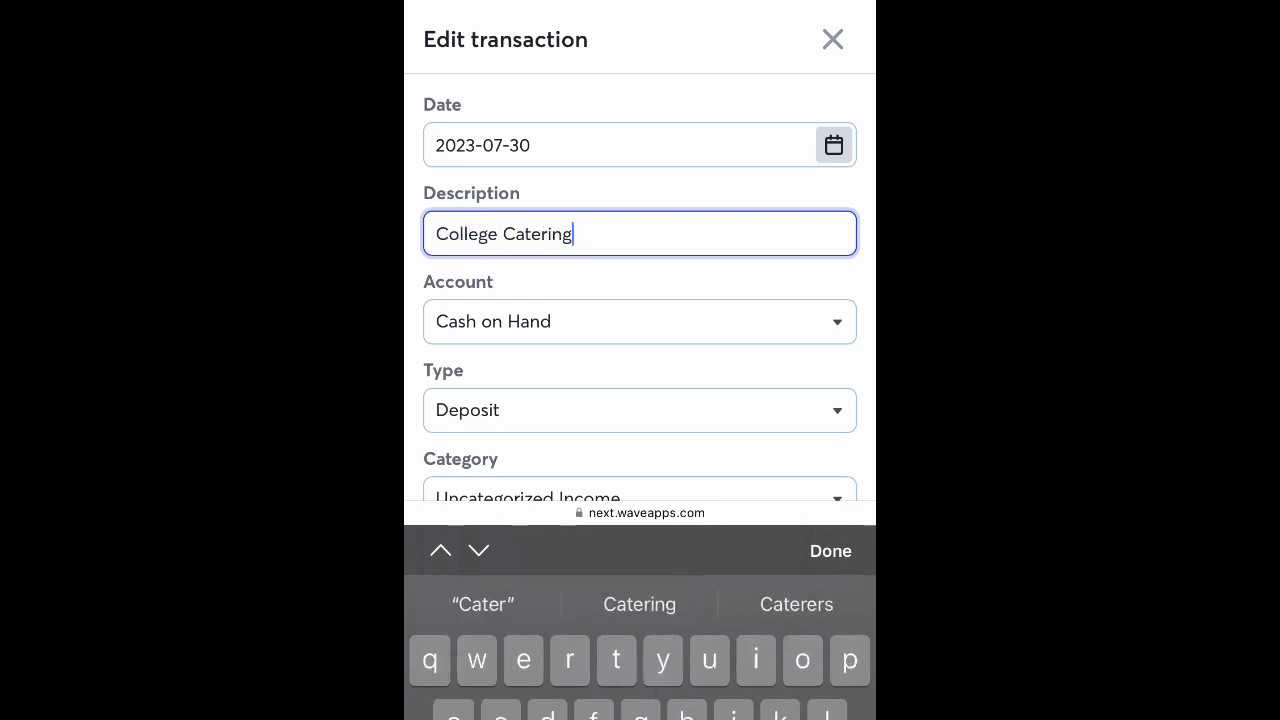
click(830, 551)
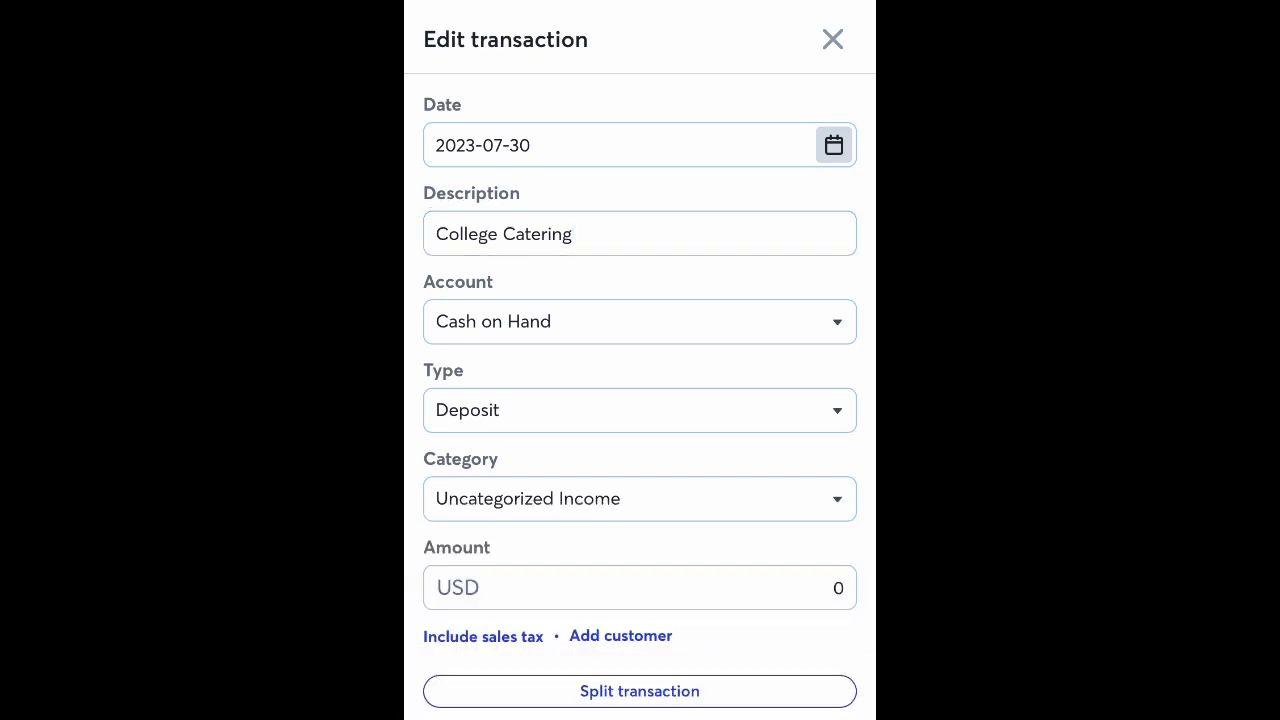
Step: Look through the category choices for the College Catering deposit and search them for "Cate"
scroll(640, 395, down, 1)
click(640, 438)
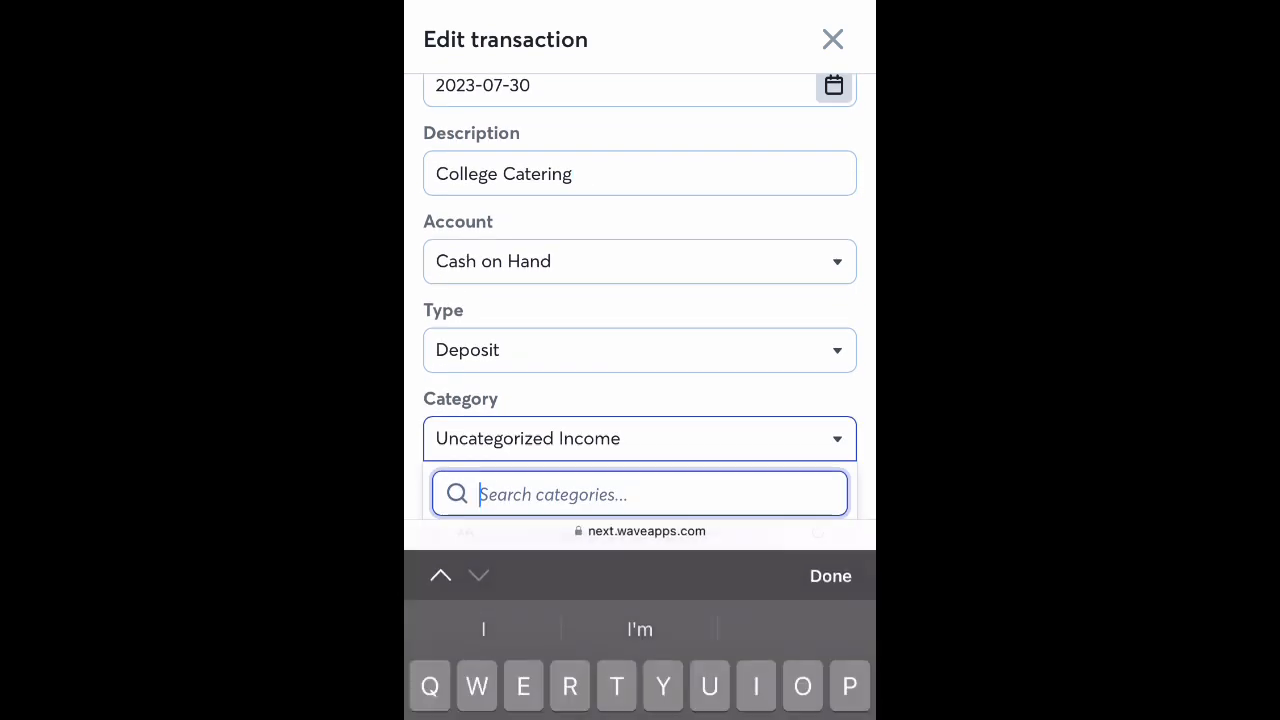
scroll(640, 380, down, 1)
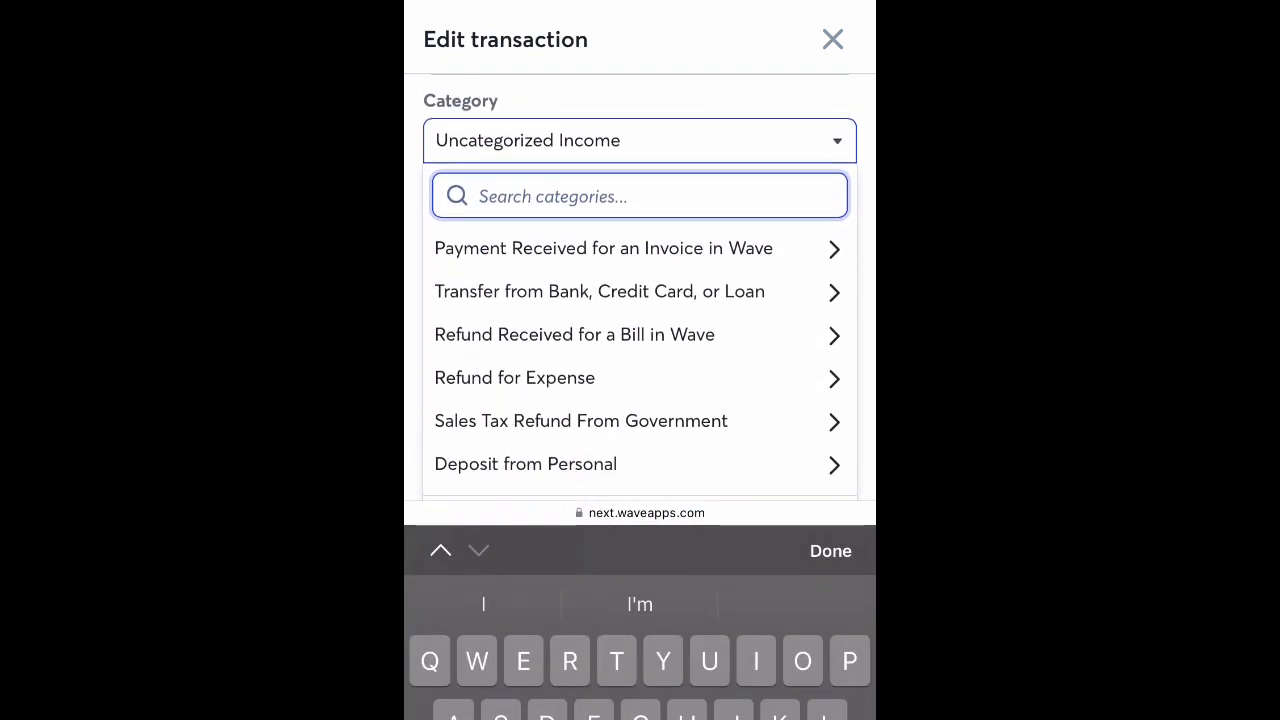
scroll(640, 380, down, 1)
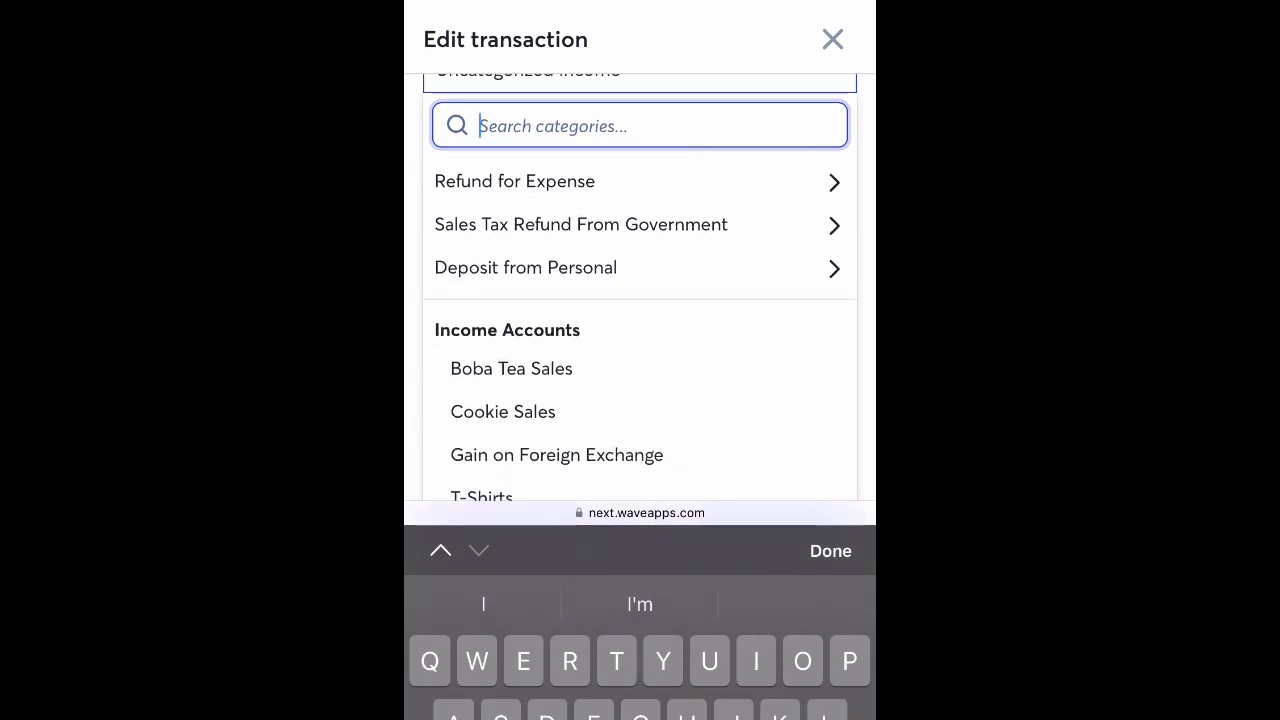
scroll(640, 350, down, 2)
scroll(640, 330, down, 1)
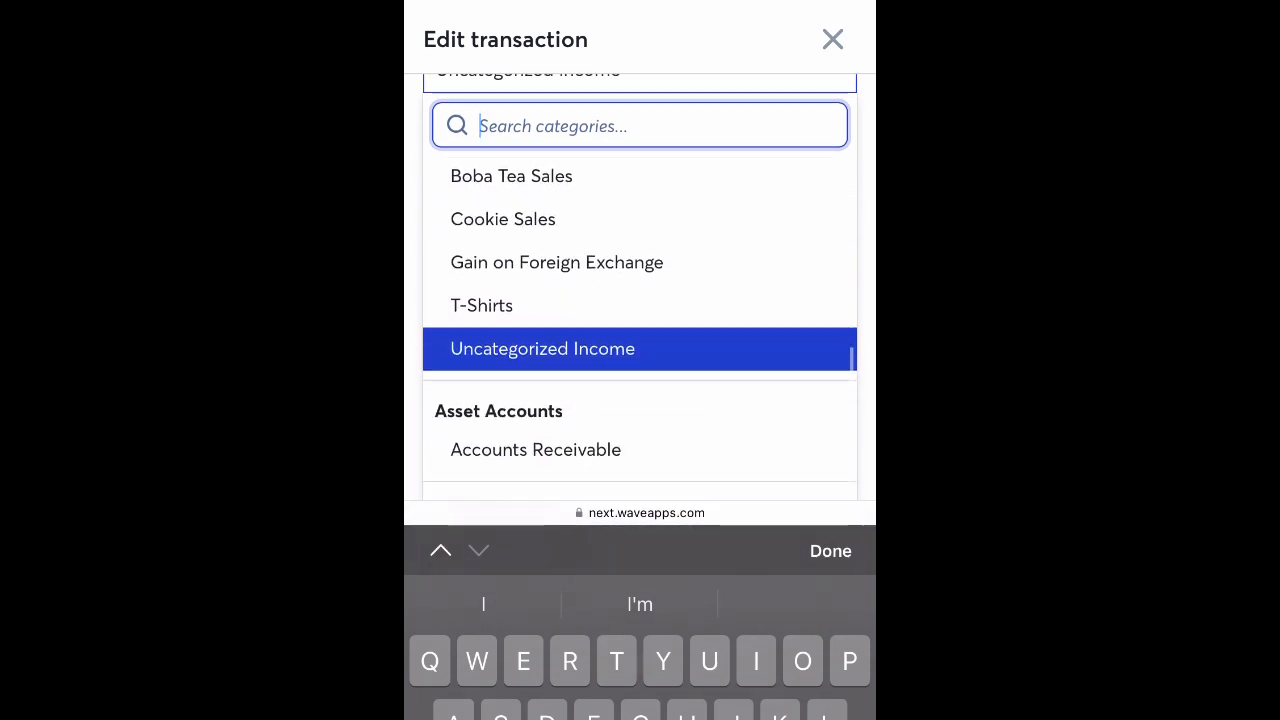
scroll(640, 330, up, 1)
scroll(640, 330, down, 1)
scroll(640, 330, up, 1)
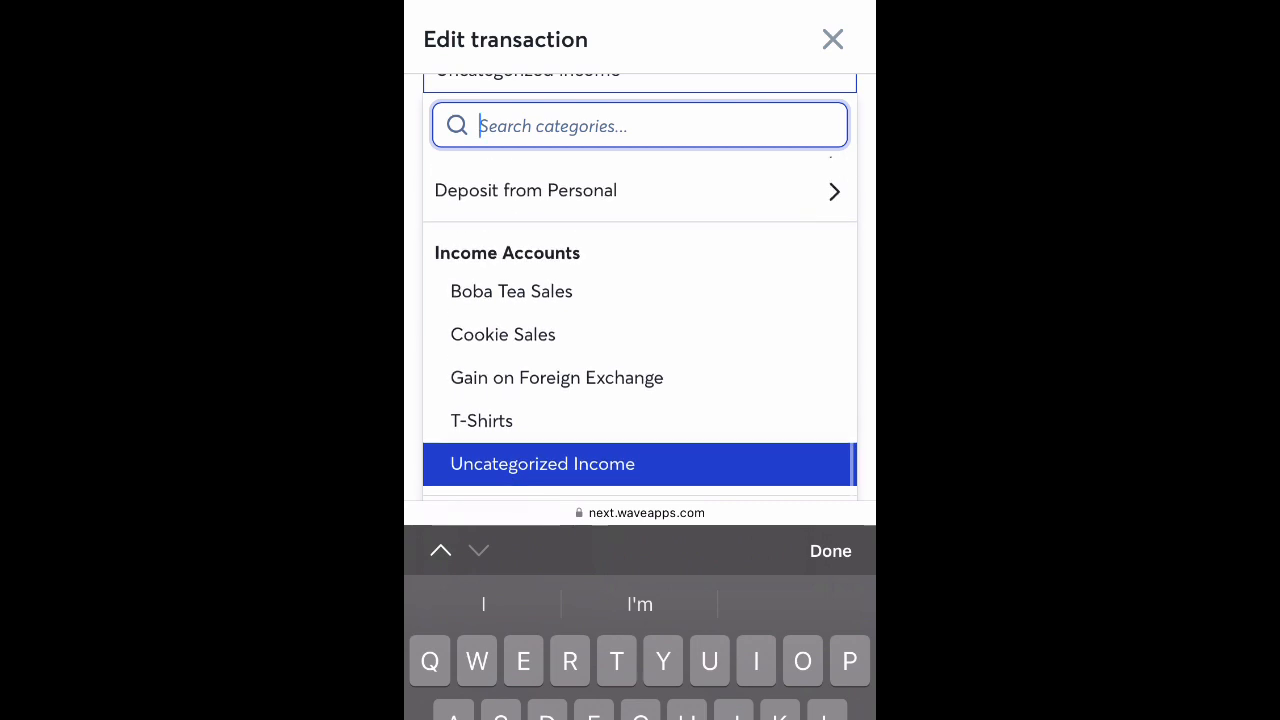
text(Cate)
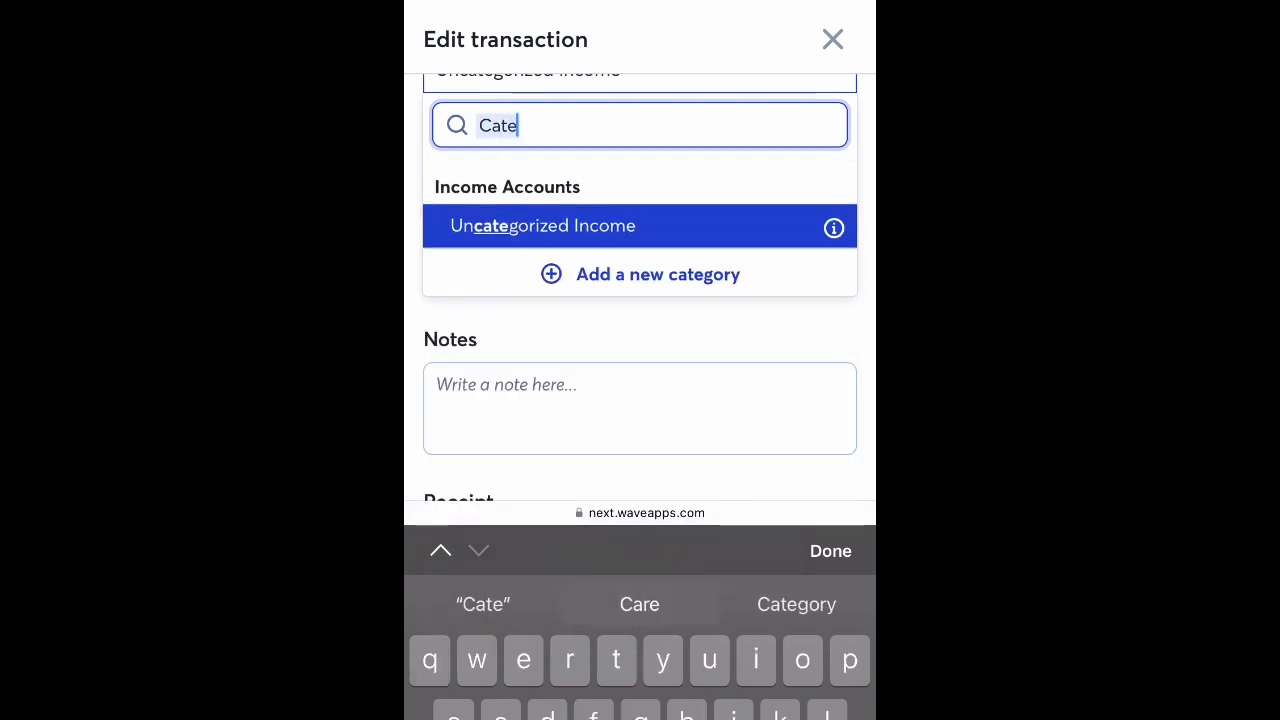
Step: Start adding a new category for the College Catering deposit and set its account type to Income
click(658, 274)
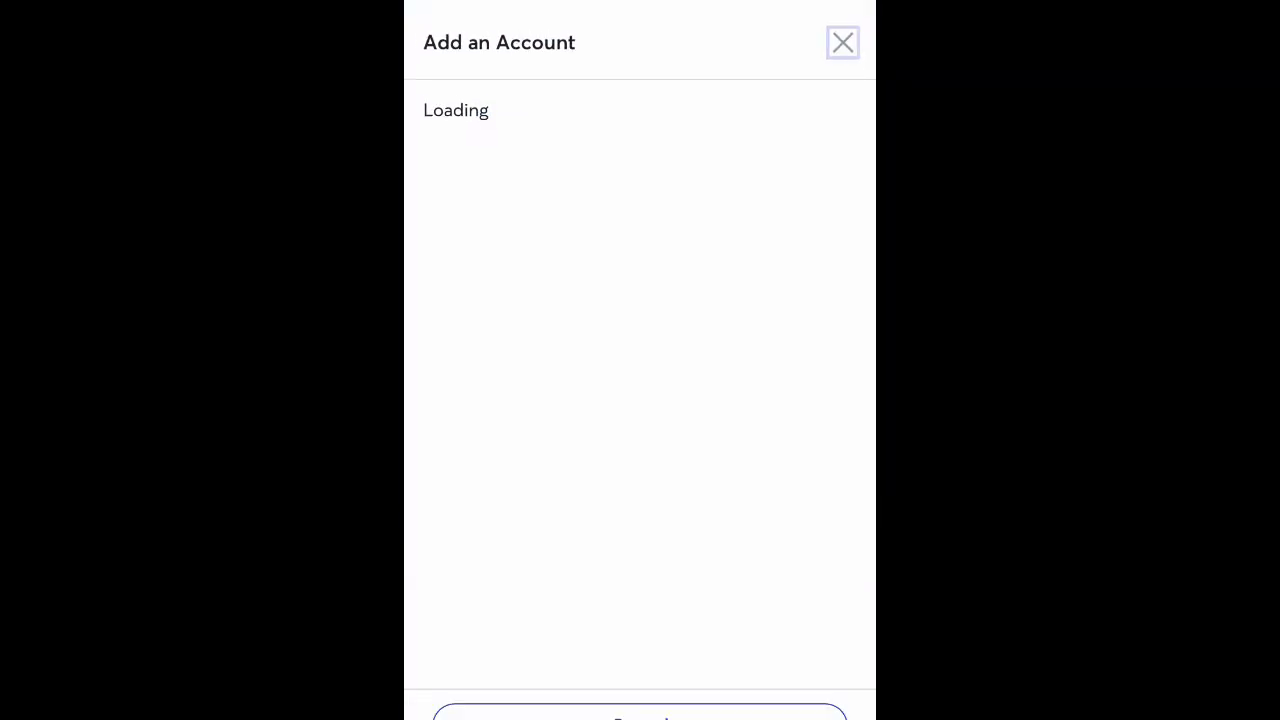
click(640, 164)
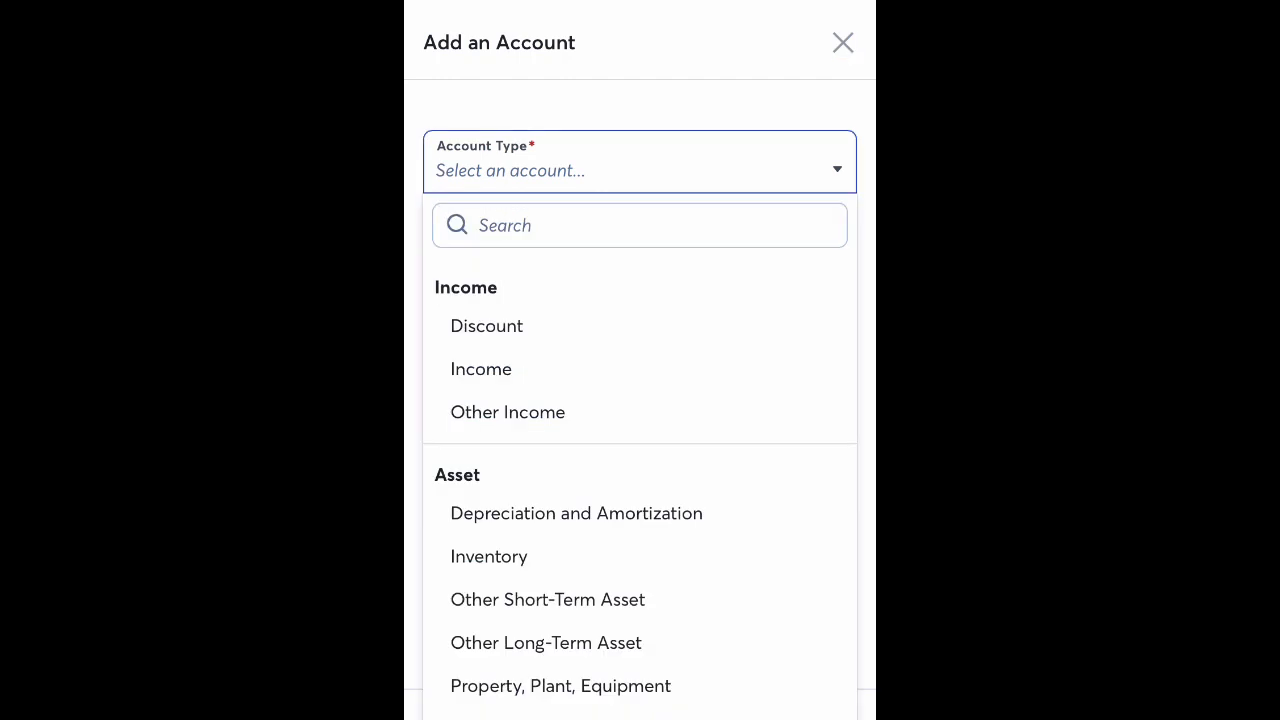
click(640, 164)
click(640, 164)
scroll(640, 400, down, 1)
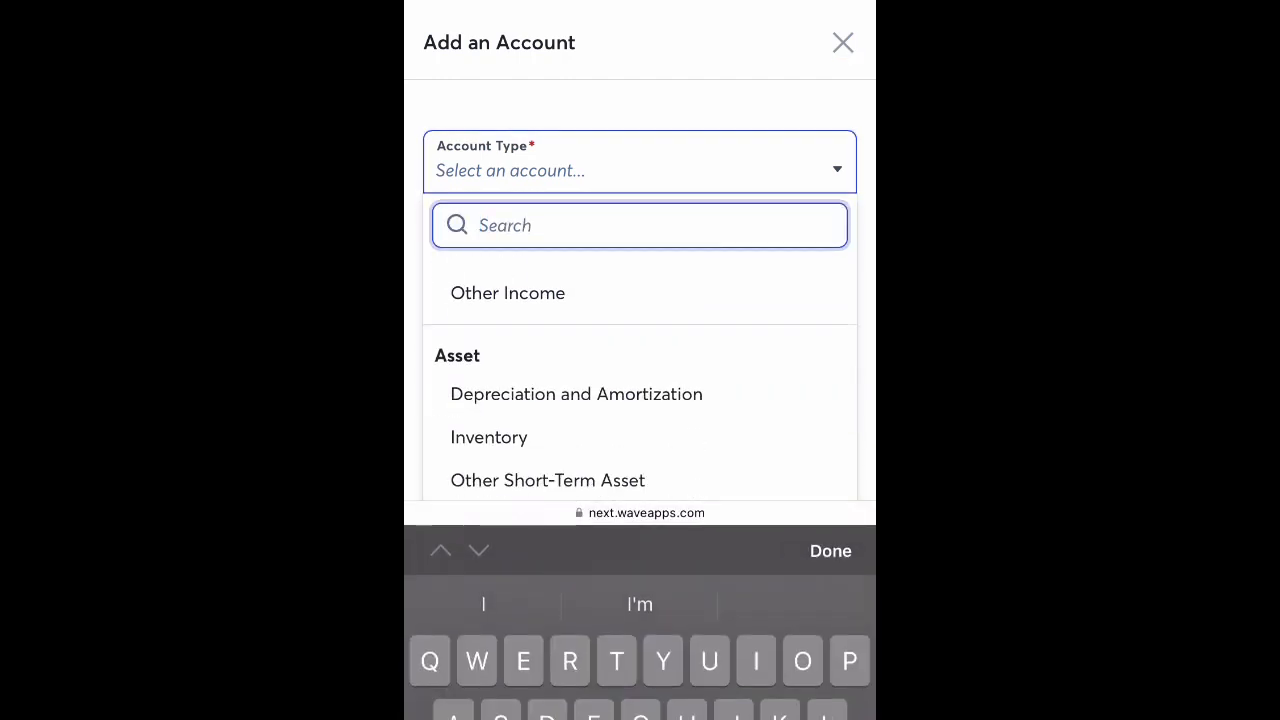
scroll(640, 400, up, 1)
click(477, 277)
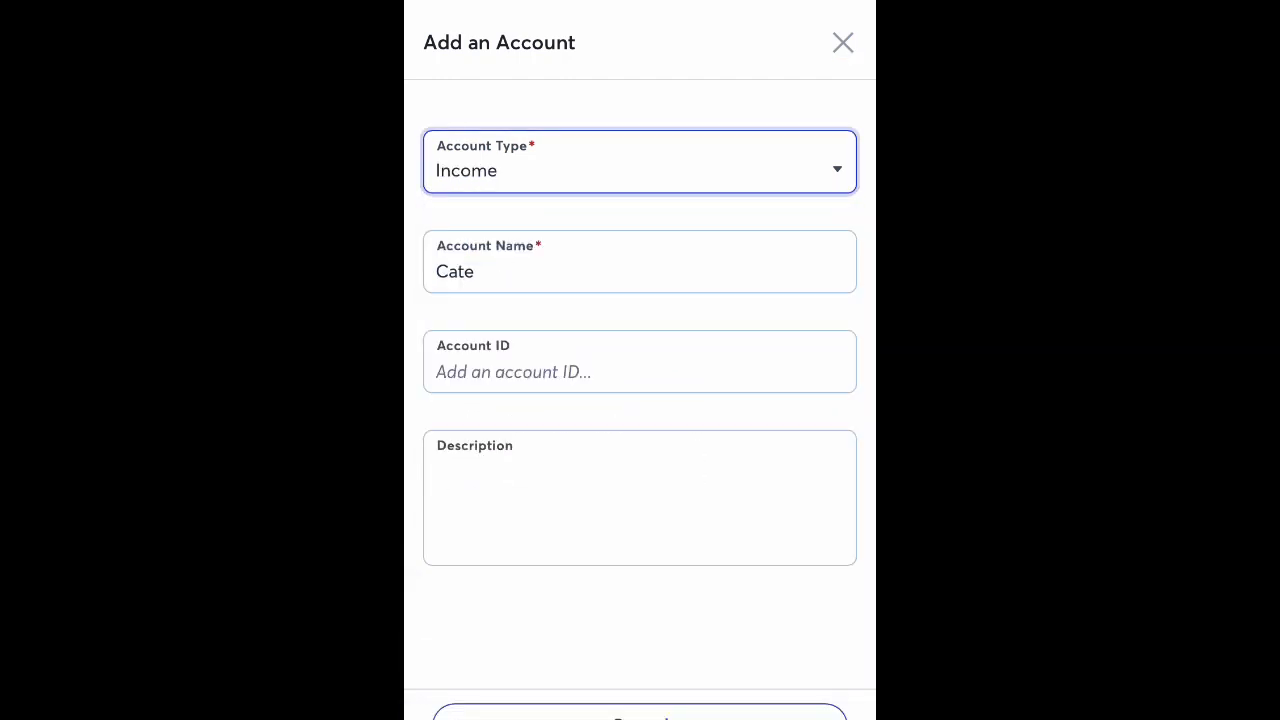
Step: Name the new income account "Catering" and save it as the deposit's category
click(640, 264)
text(rin)
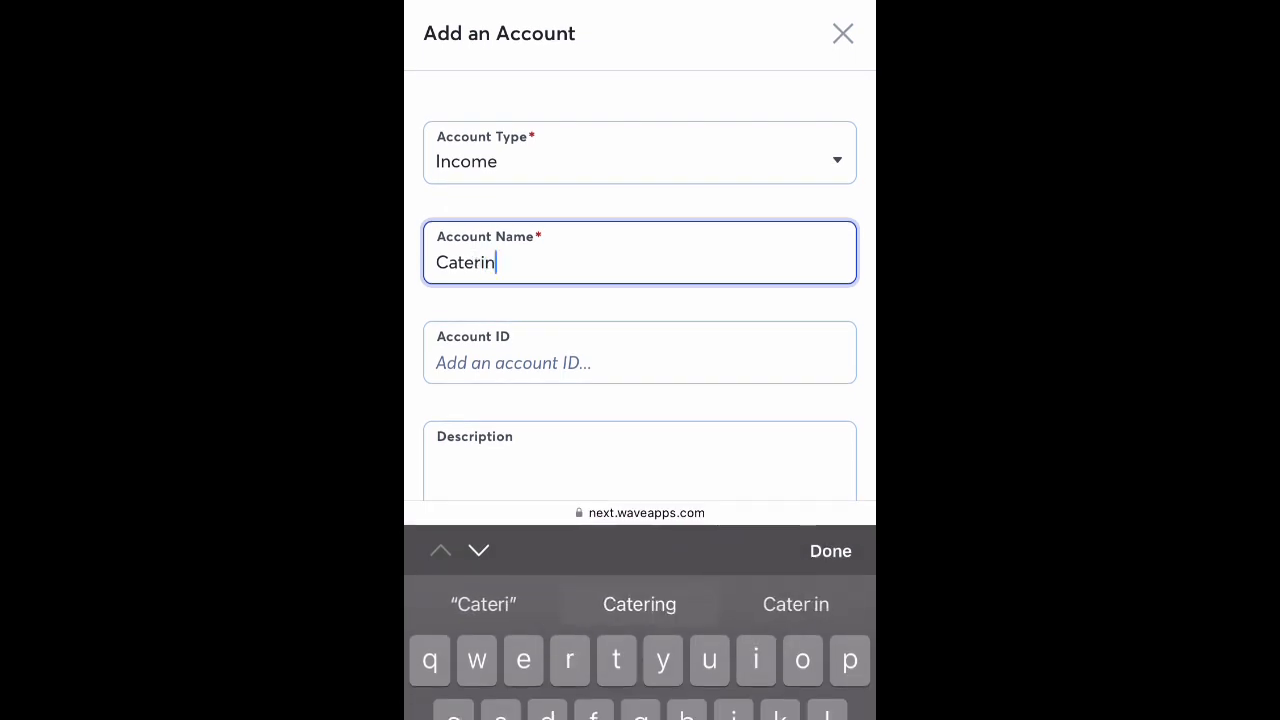
text(g)
click(830, 551)
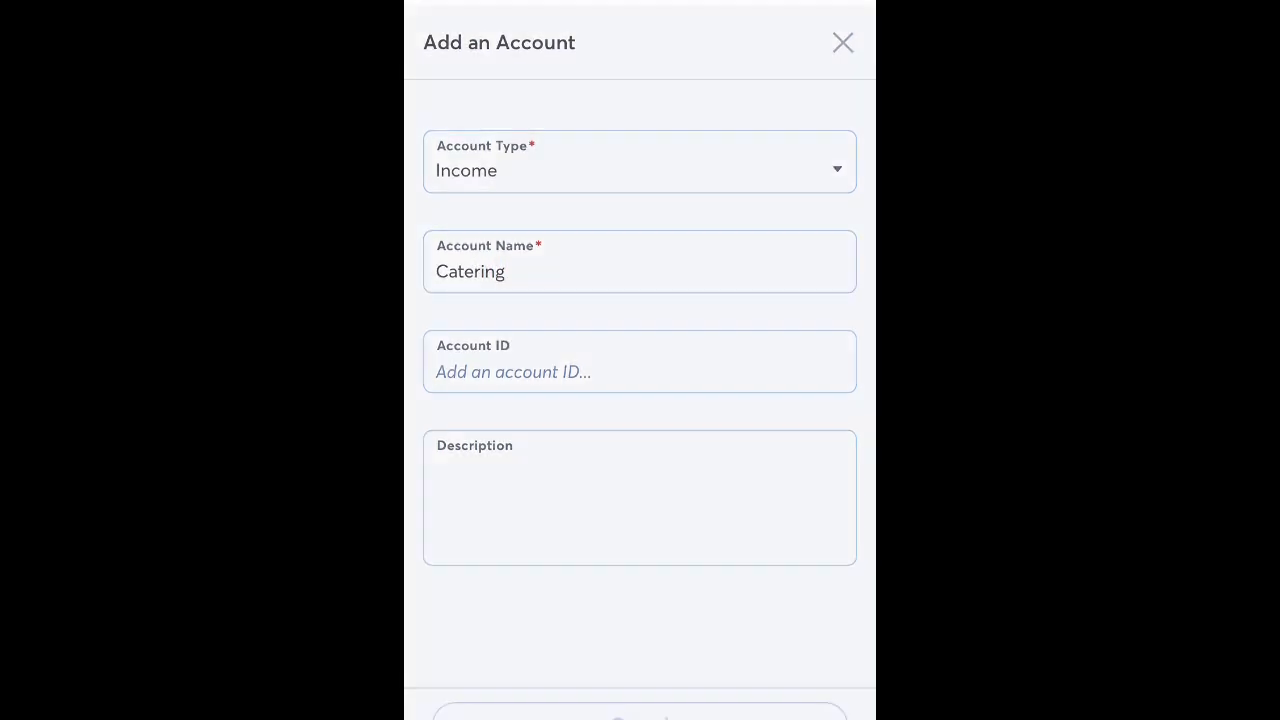
scroll(640, 400, up, 2)
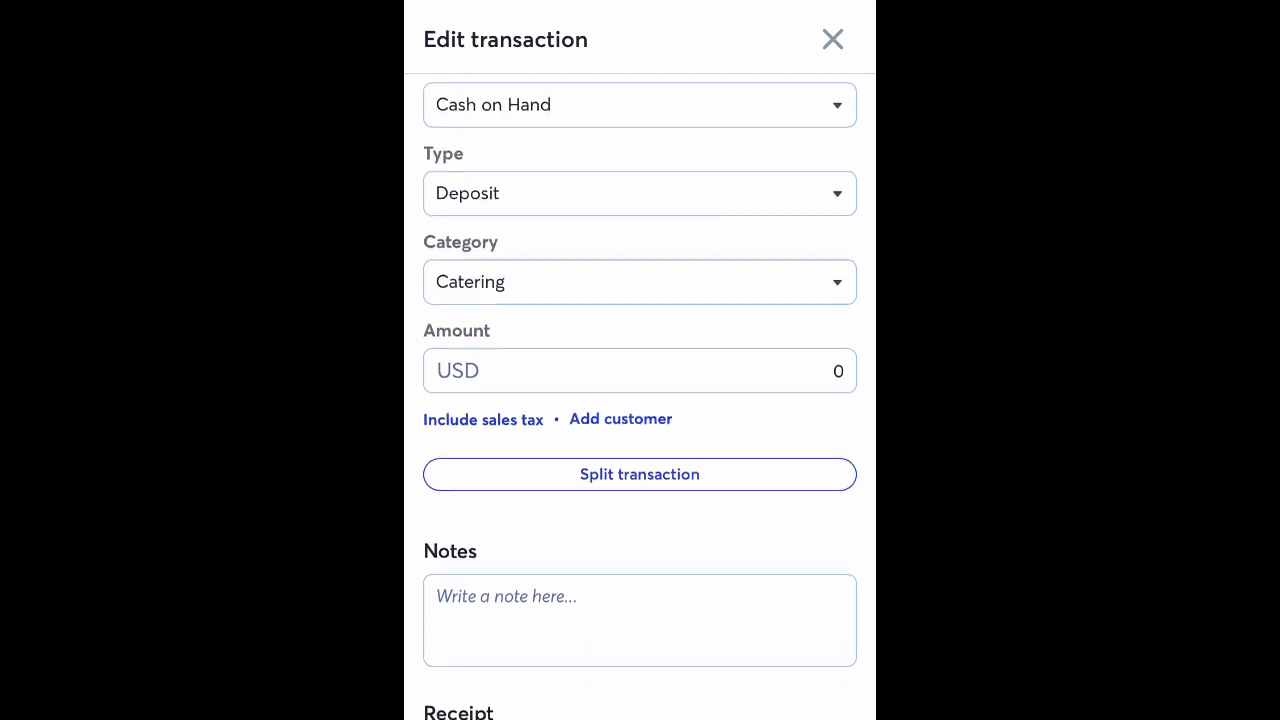
Step: Set the College Catering deposit's amount to 2000 USD
click(640, 374)
double_click(838, 252)
key(BackSpace)
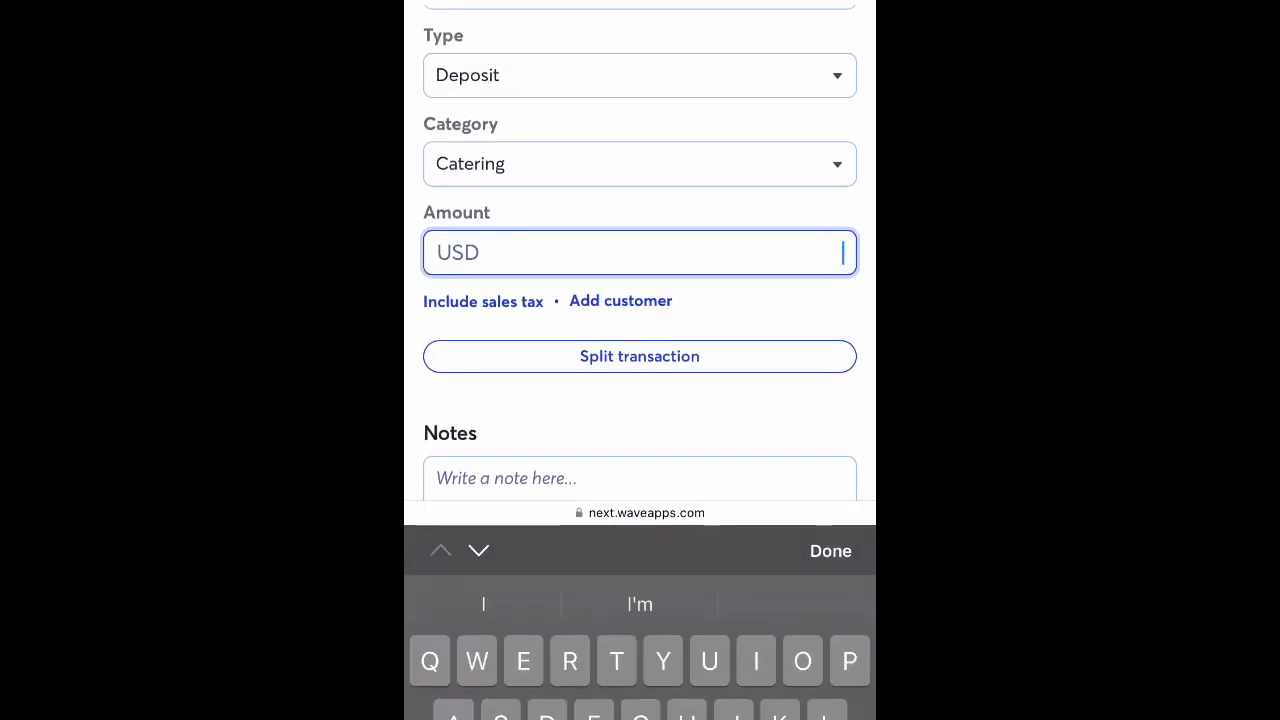
text(2000)
click(830, 551)
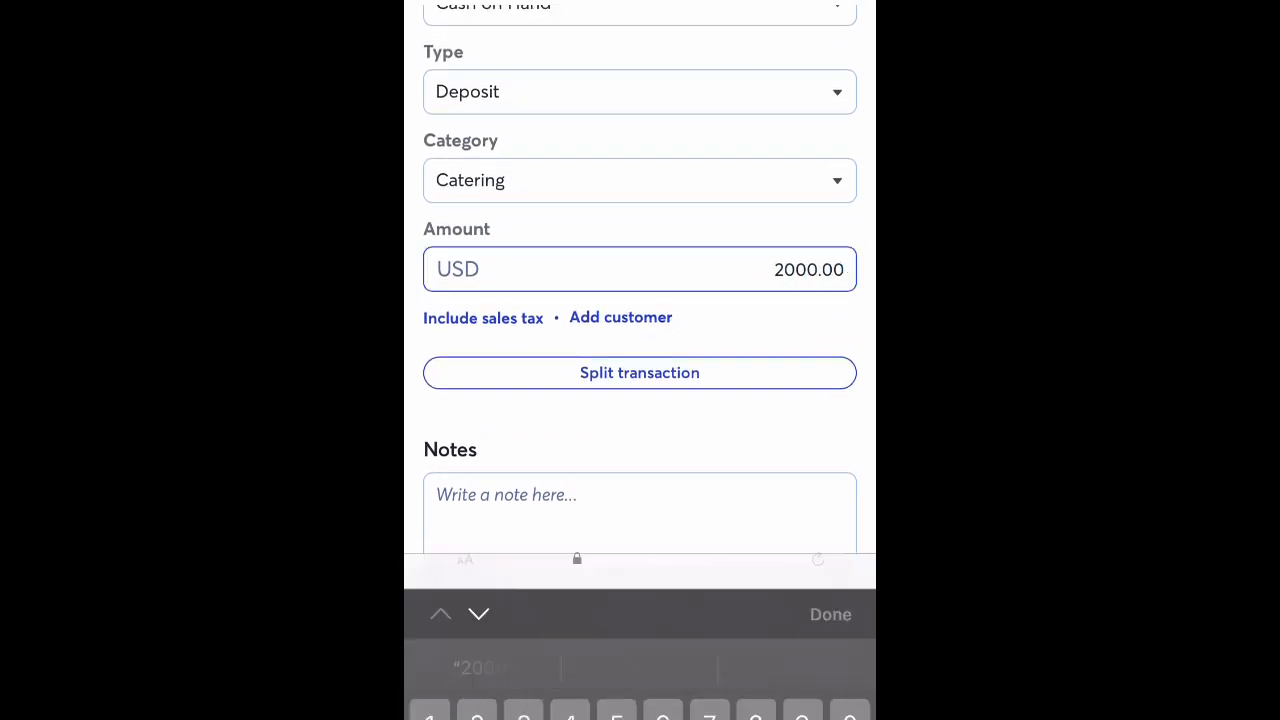
Step: Check the remaining fields of the College Catering transaction and mark it as reviewed
scroll(640, 400, down, 3)
scroll(640, 400, up, 2)
scroll(640, 400, down, 4)
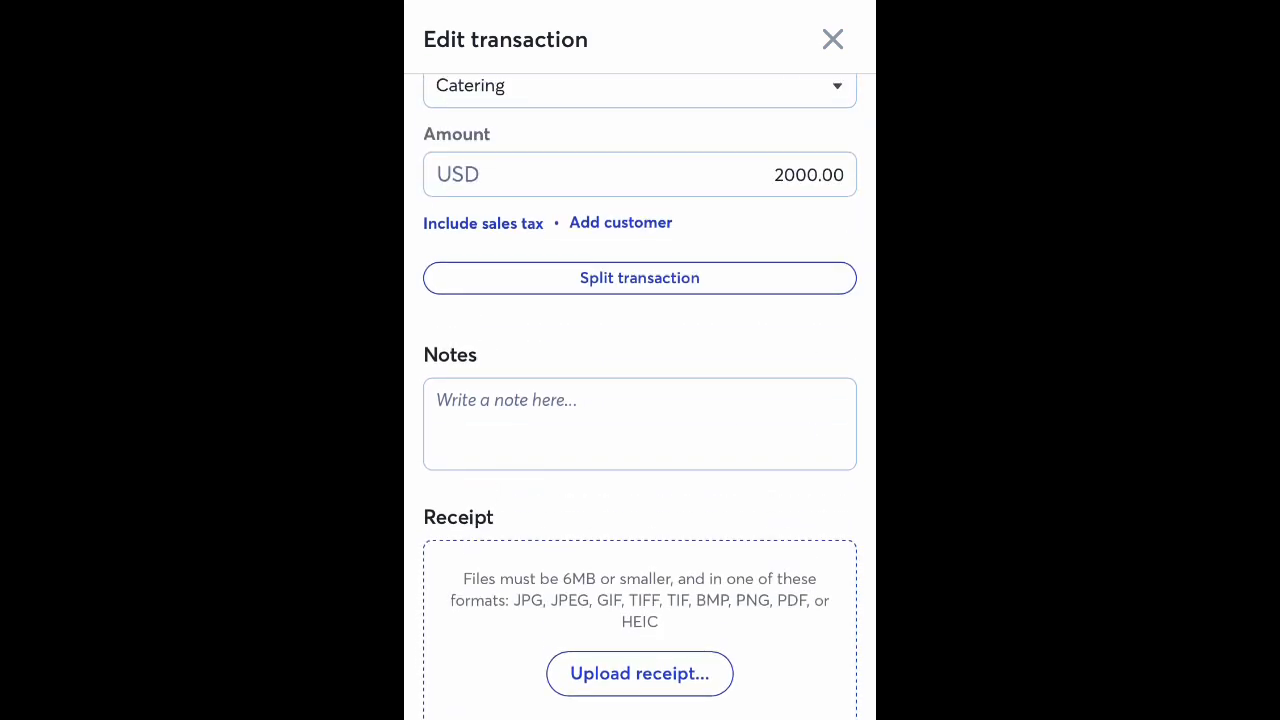
scroll(640, 400, down, 2)
scroll(640, 400, down, 4)
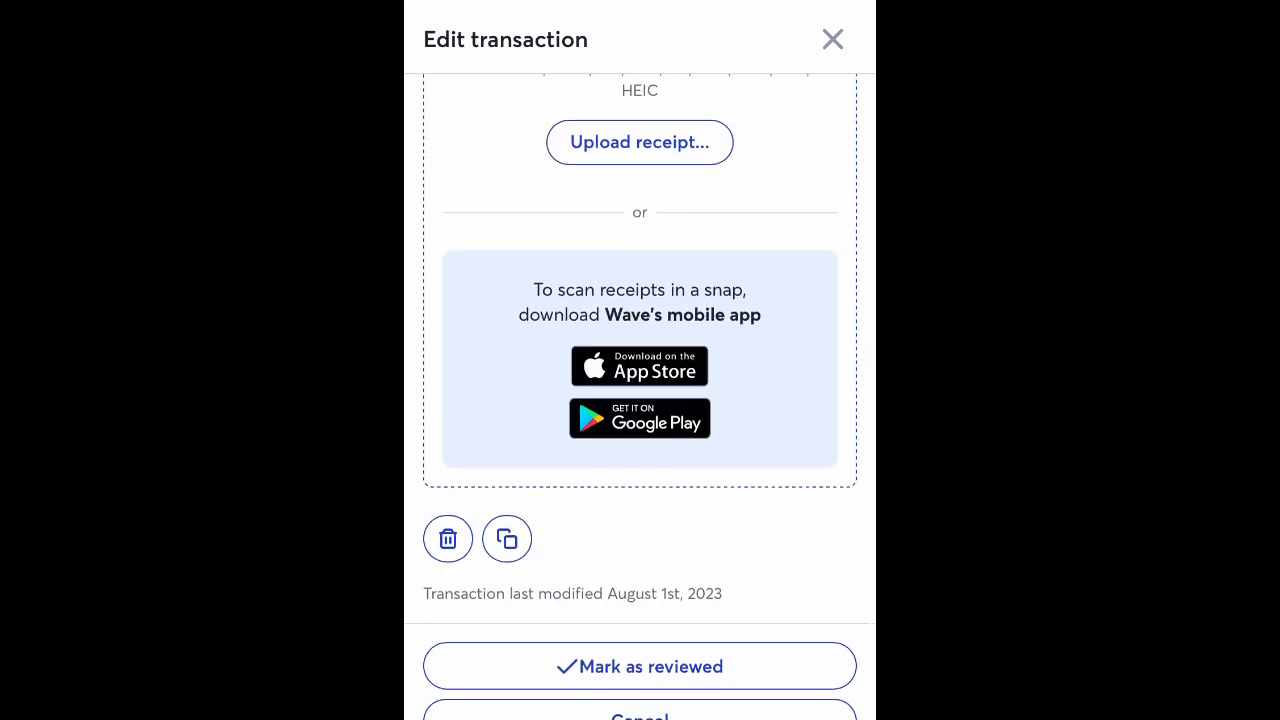
click(640, 666)
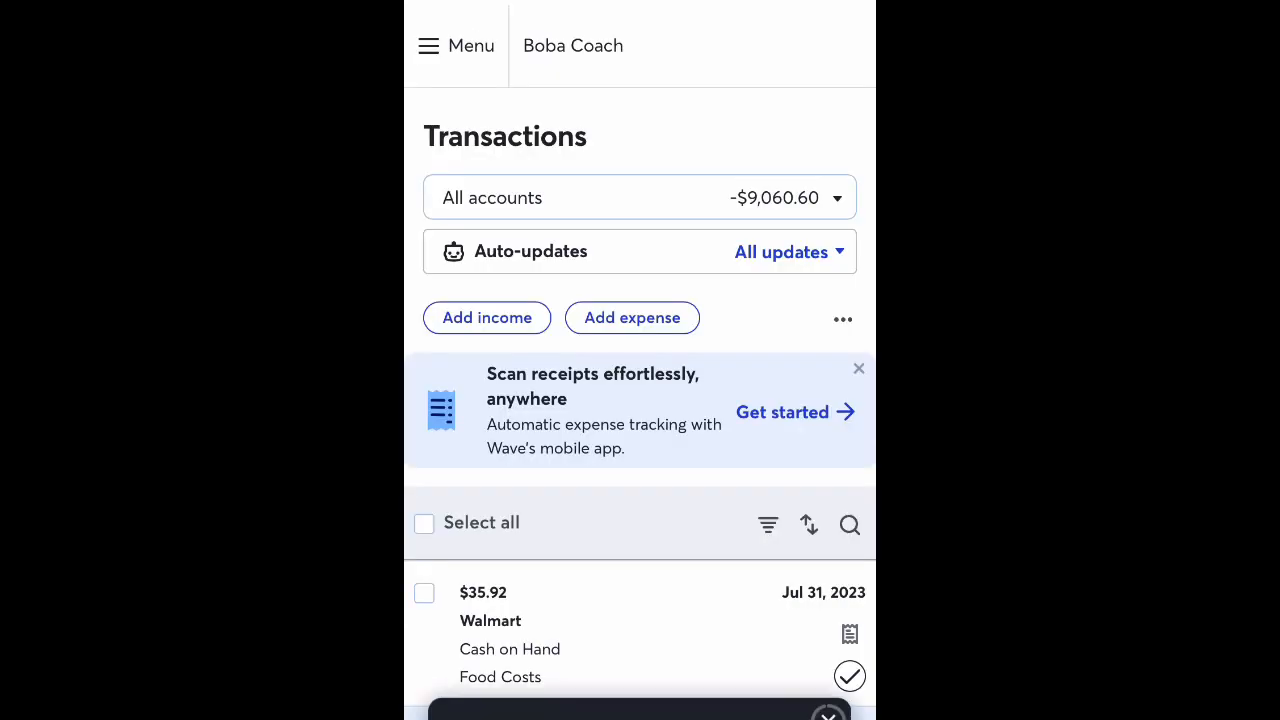
Step: Review the College Catering entry among the listed transactions and check the balances of the accounts
scroll(640, 400, down, 3)
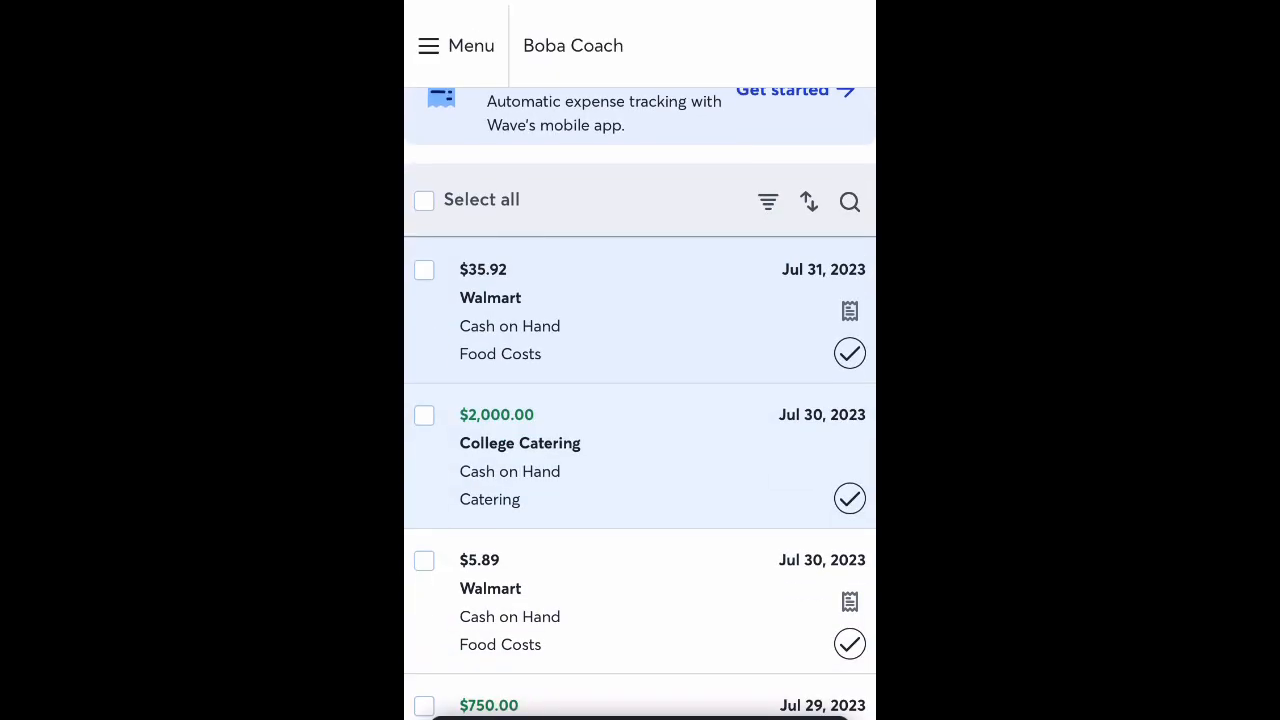
scroll(640, 400, down, 1)
scroll(640, 400, up, 2)
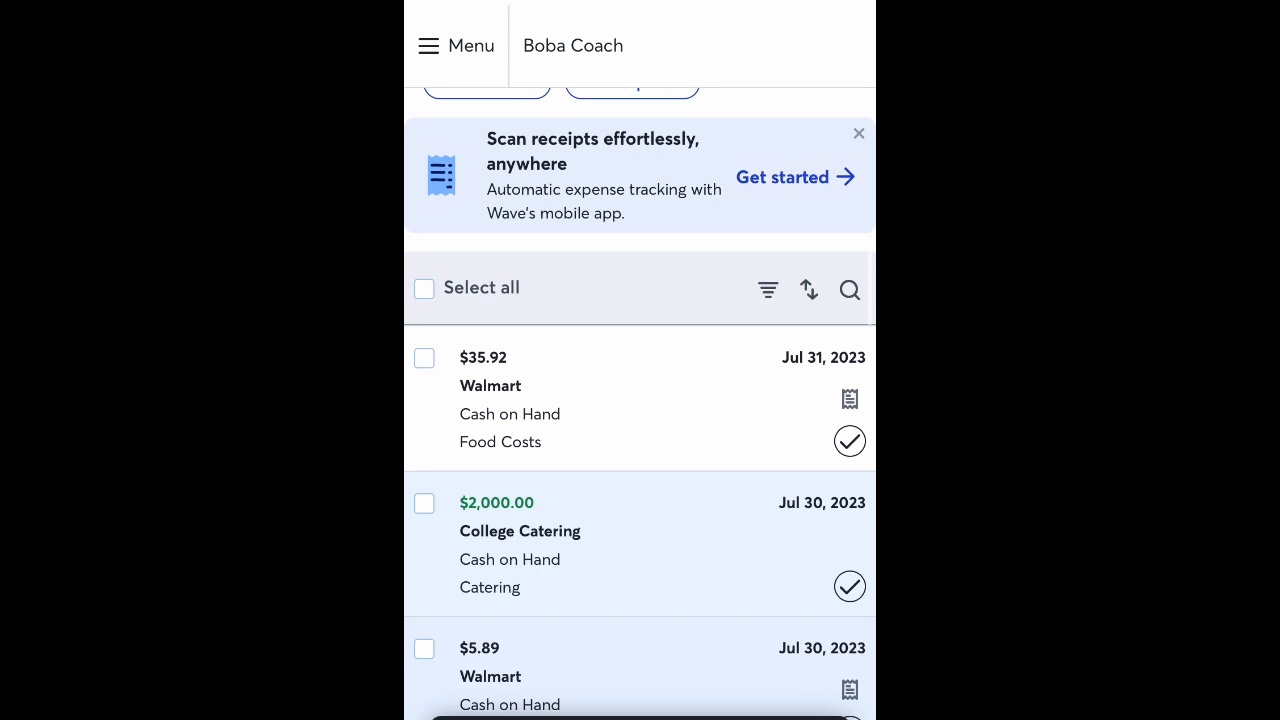
scroll(640, 400, down, 1)
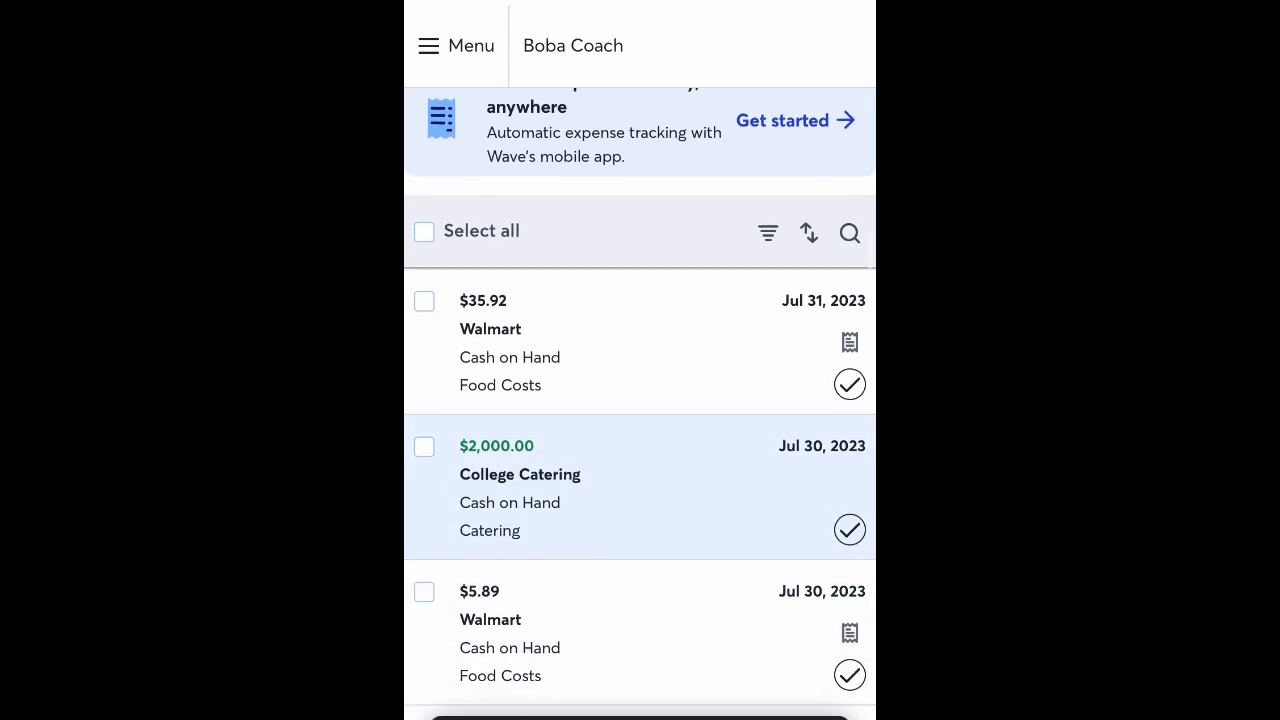
scroll(640, 400, up, 3)
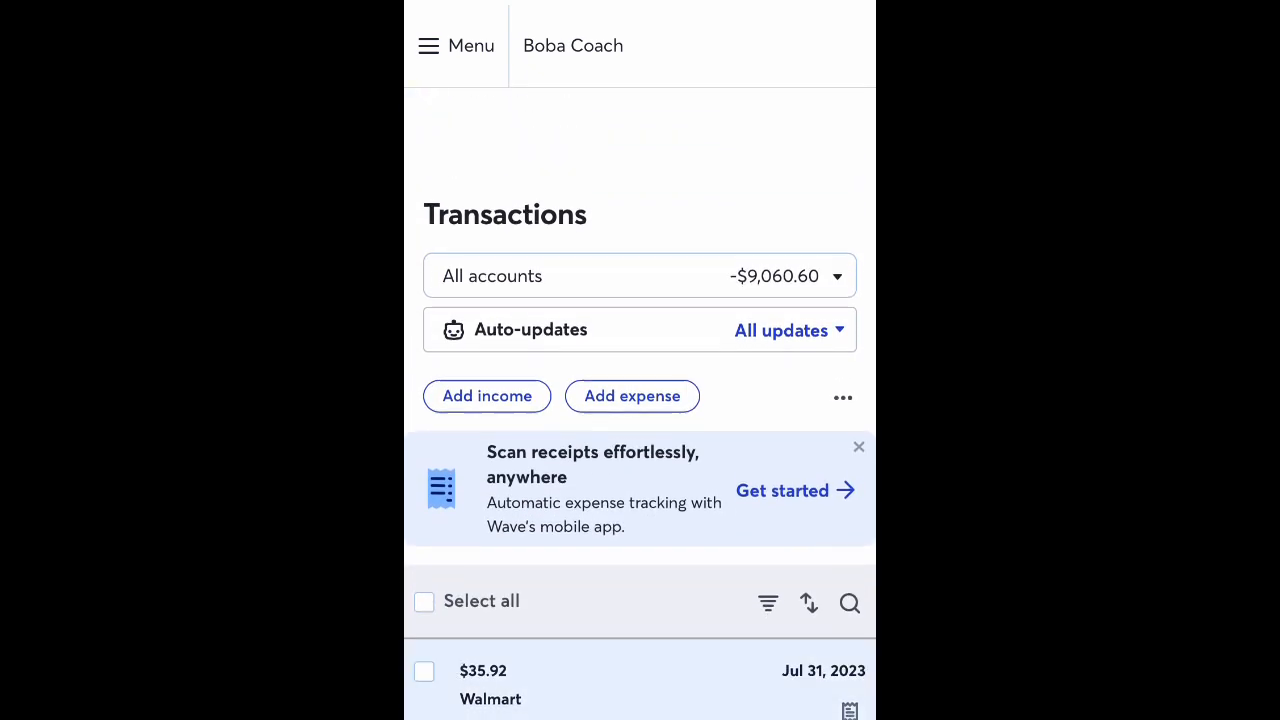
click(640, 198)
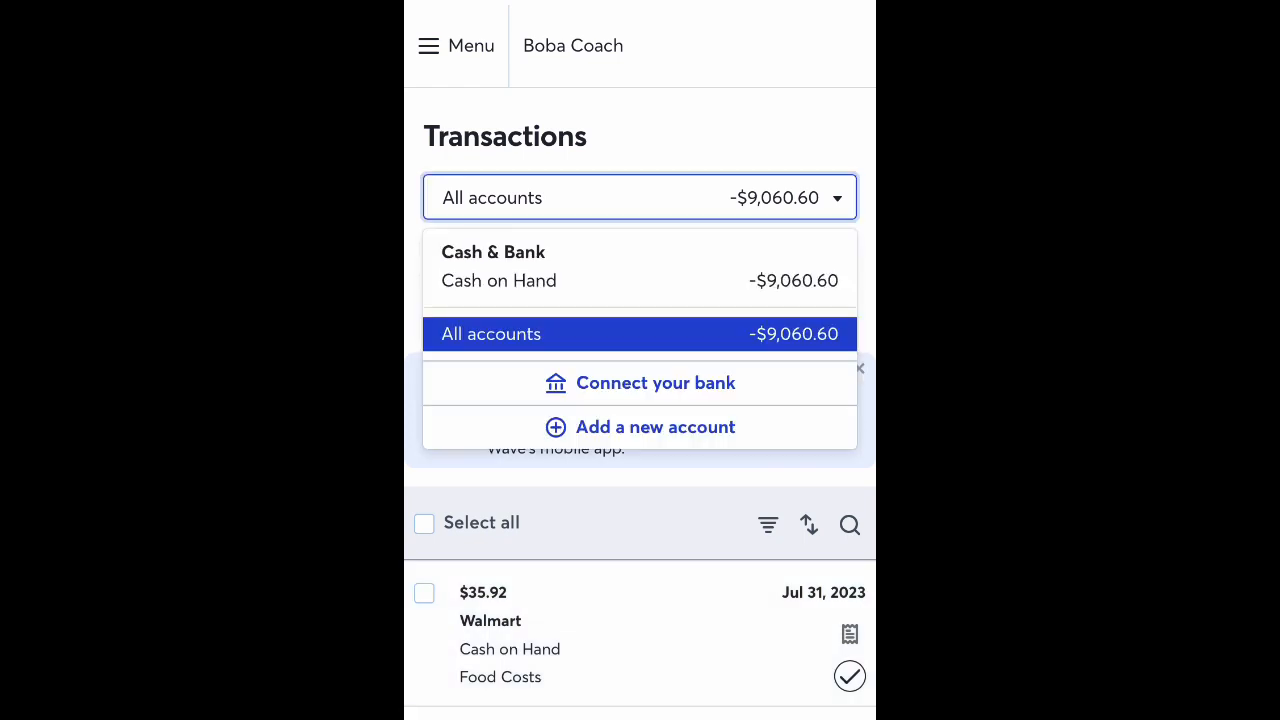
click(640, 198)
Step: Open the Profit & Loss report from the financial statements reports
click(456, 46)
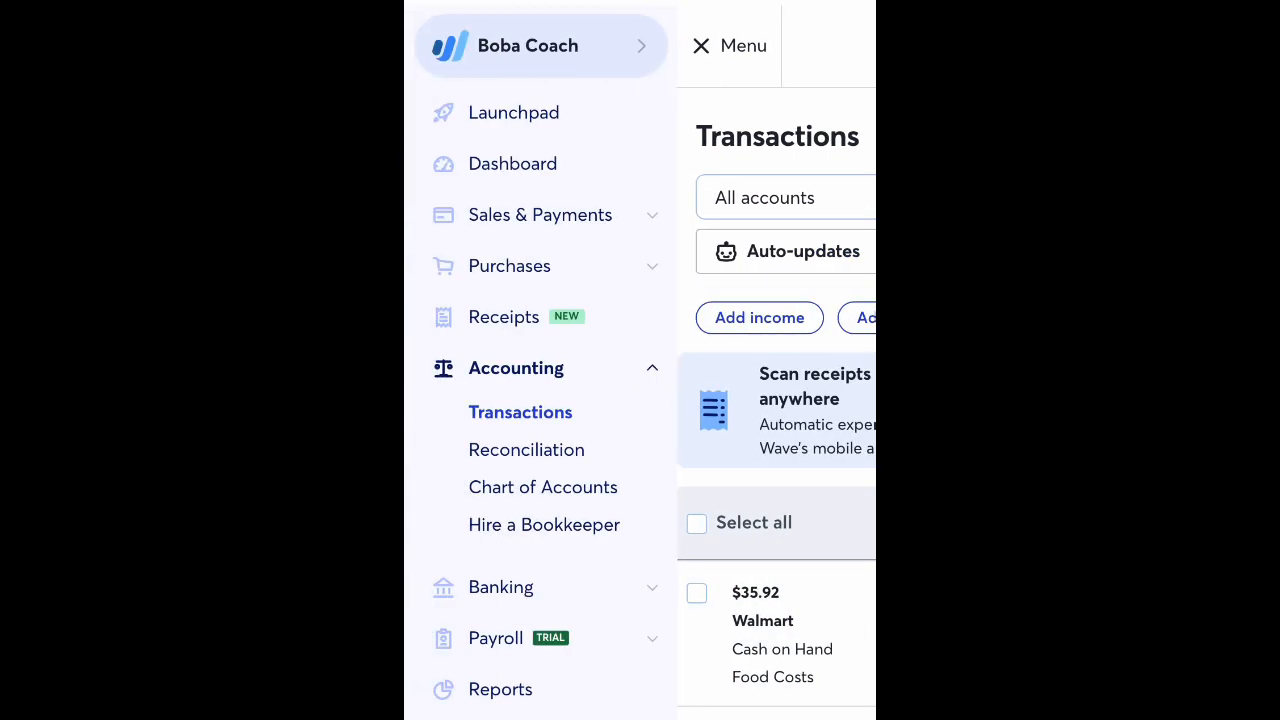
click(500, 689)
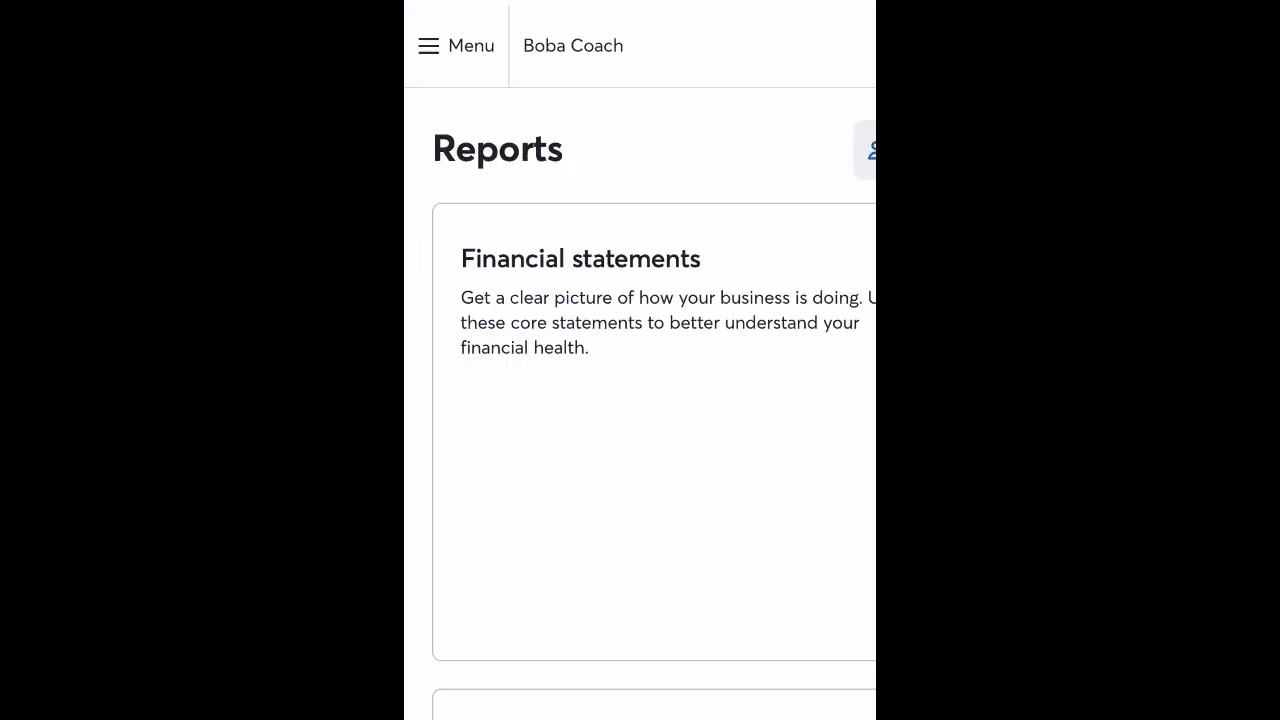
scroll(640, 400, right, 1)
scroll(640, 360, down, 5)
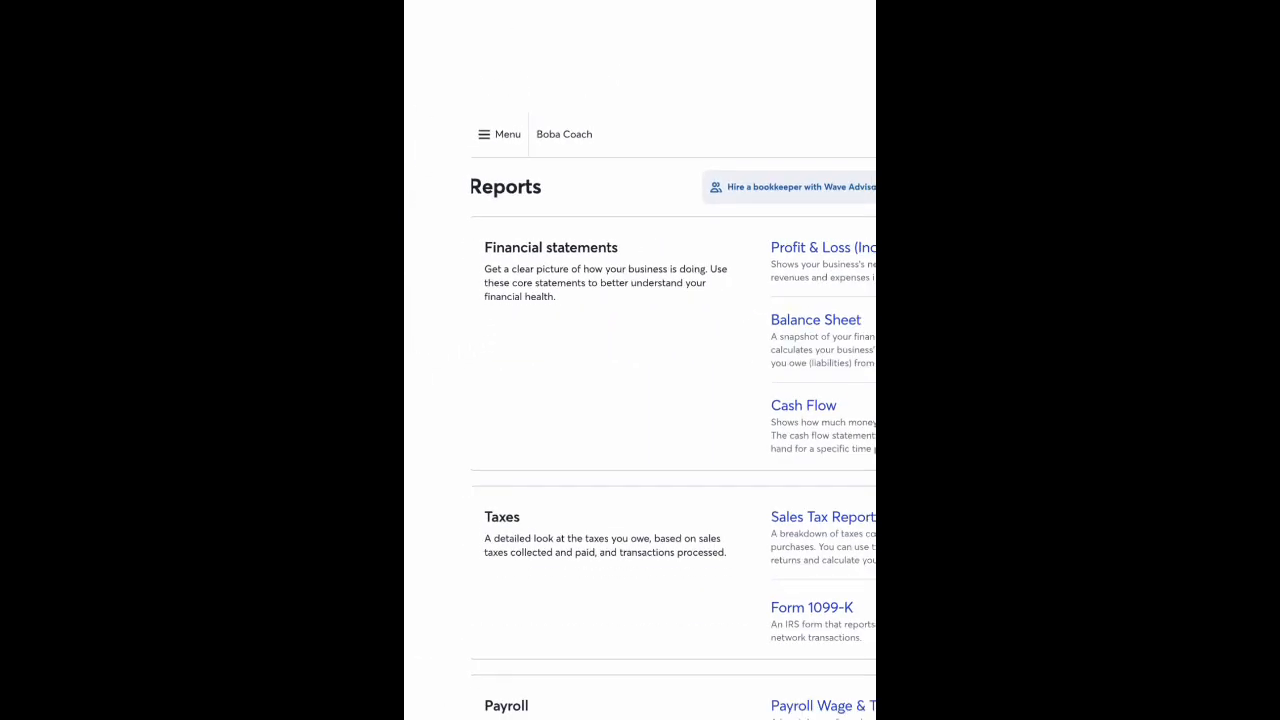
click(768, 116)
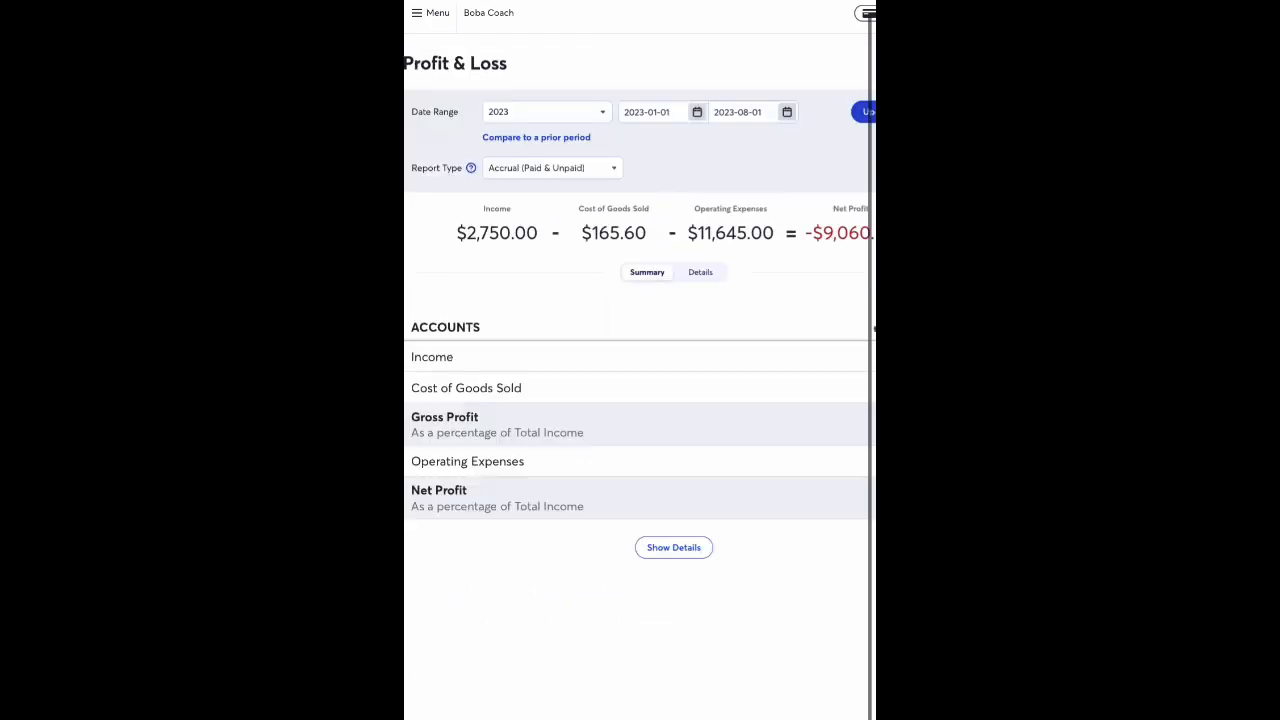
Step: Examine the income, cost of goods sold, operating expenses and net profit in the Profit & Loss summary
scroll(640, 360, down, 1)
scroll(640, 360, up, 1)
scroll(640, 360, up, 5)
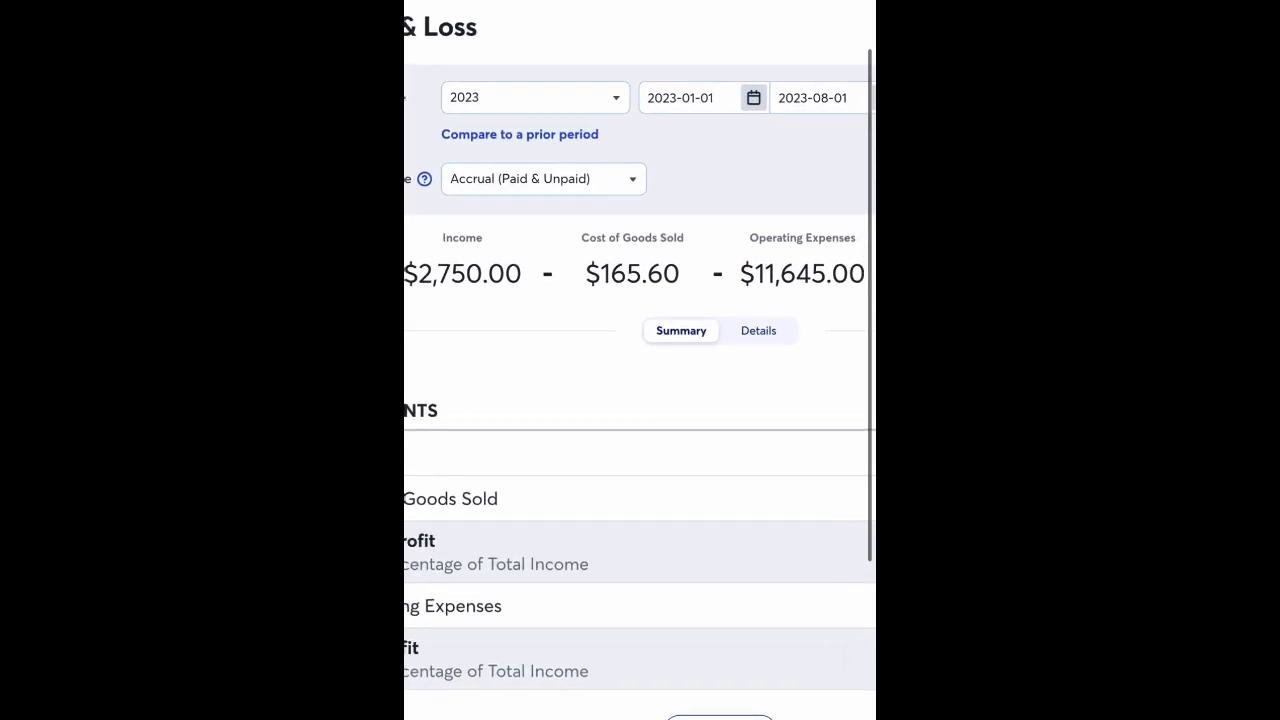
click(640, 479)
scroll(640, 479, right, 1)
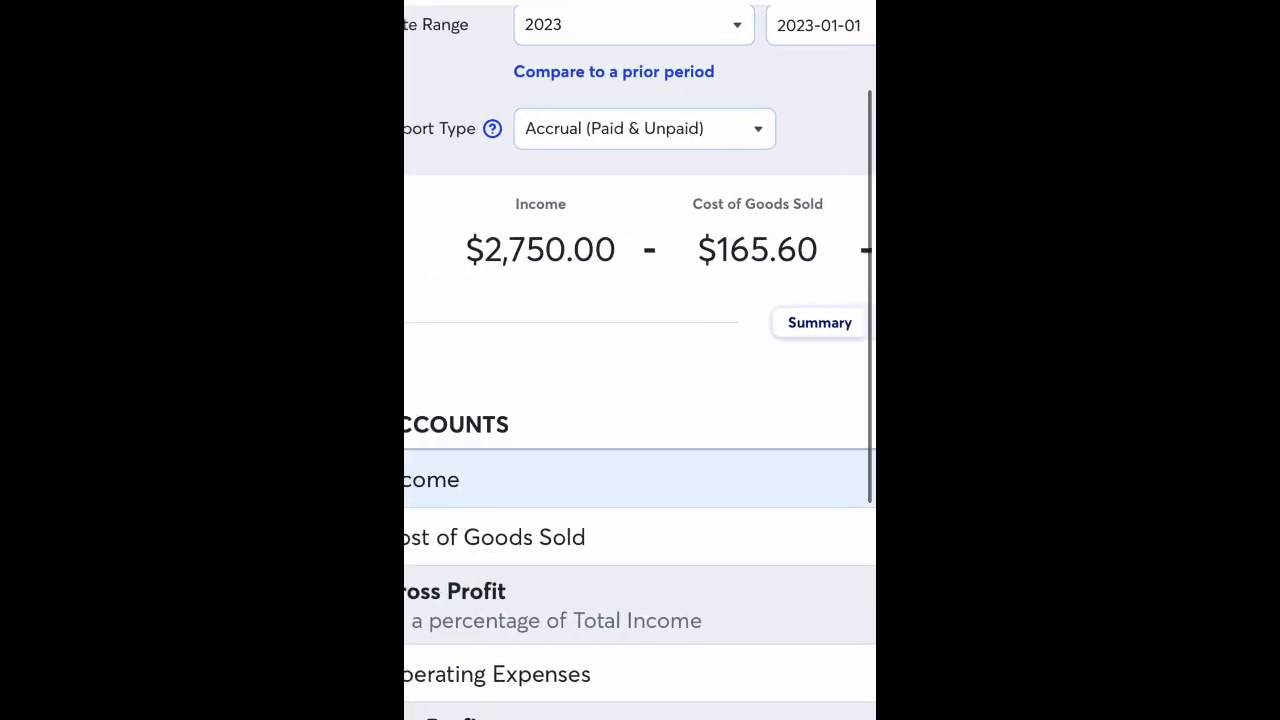
scroll(640, 479, left, 1)
scroll(640, 537, right, 2)
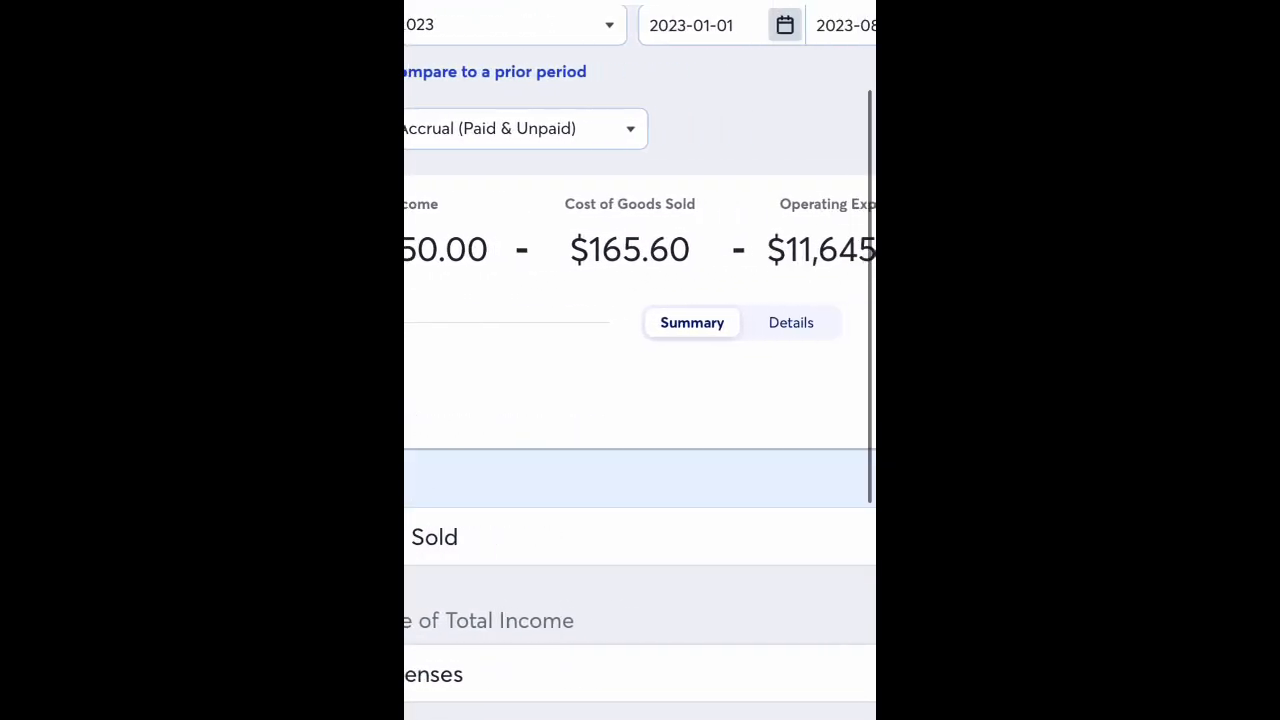
scroll(640, 479, left, 2)
scroll(640, 360, down, 4)
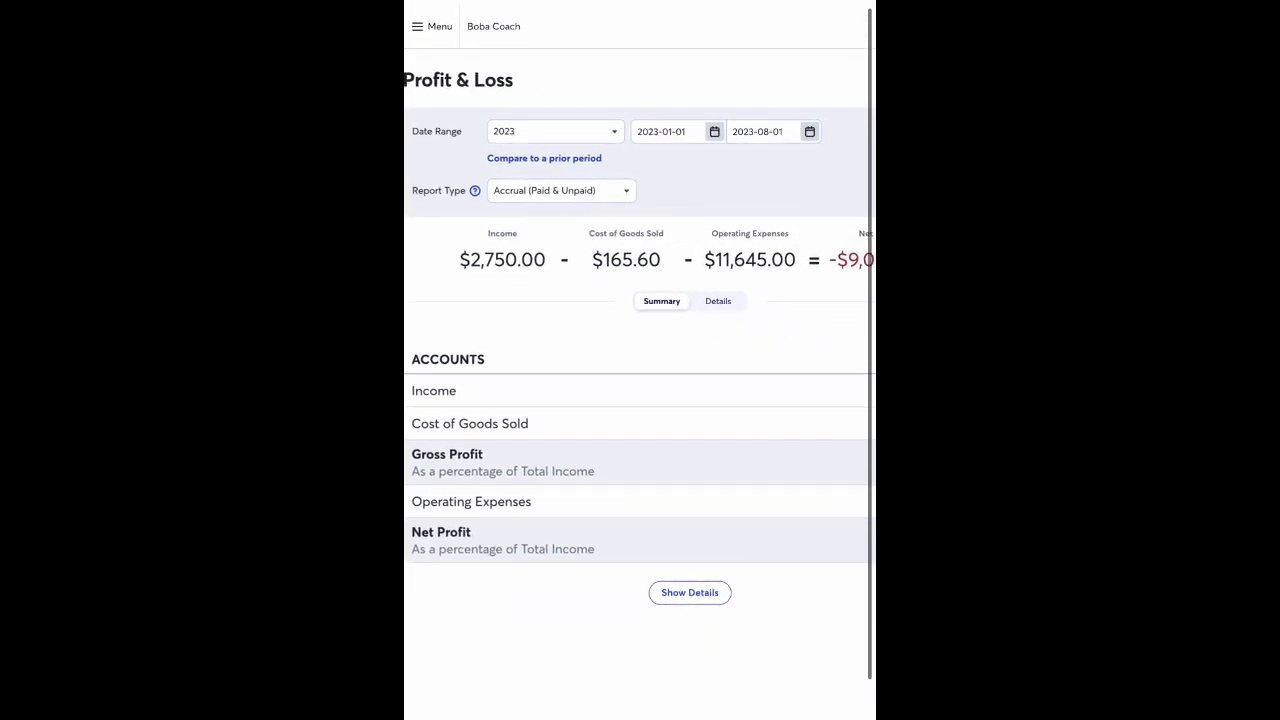
scroll(640, 360, right, 2)
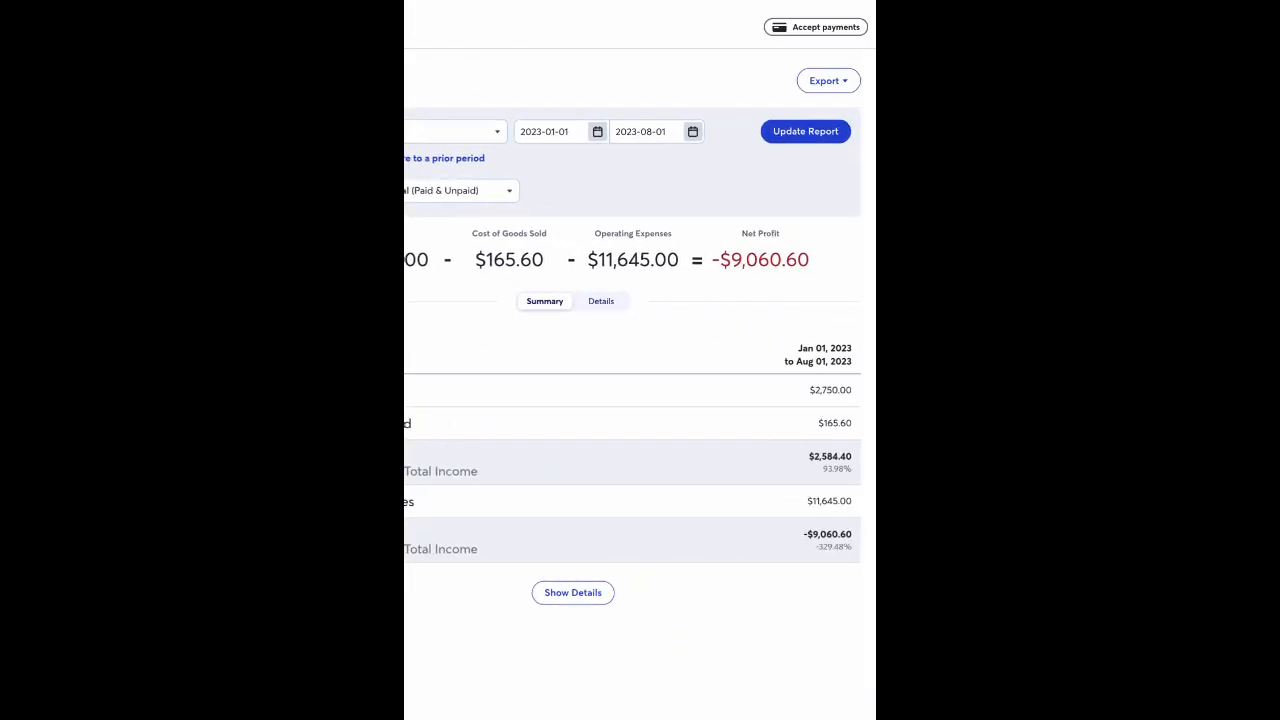
scroll(640, 390, left, 1)
scroll(640, 390, right, 1)
scroll(640, 390, left, 1)
scroll(640, 360, right, 1)
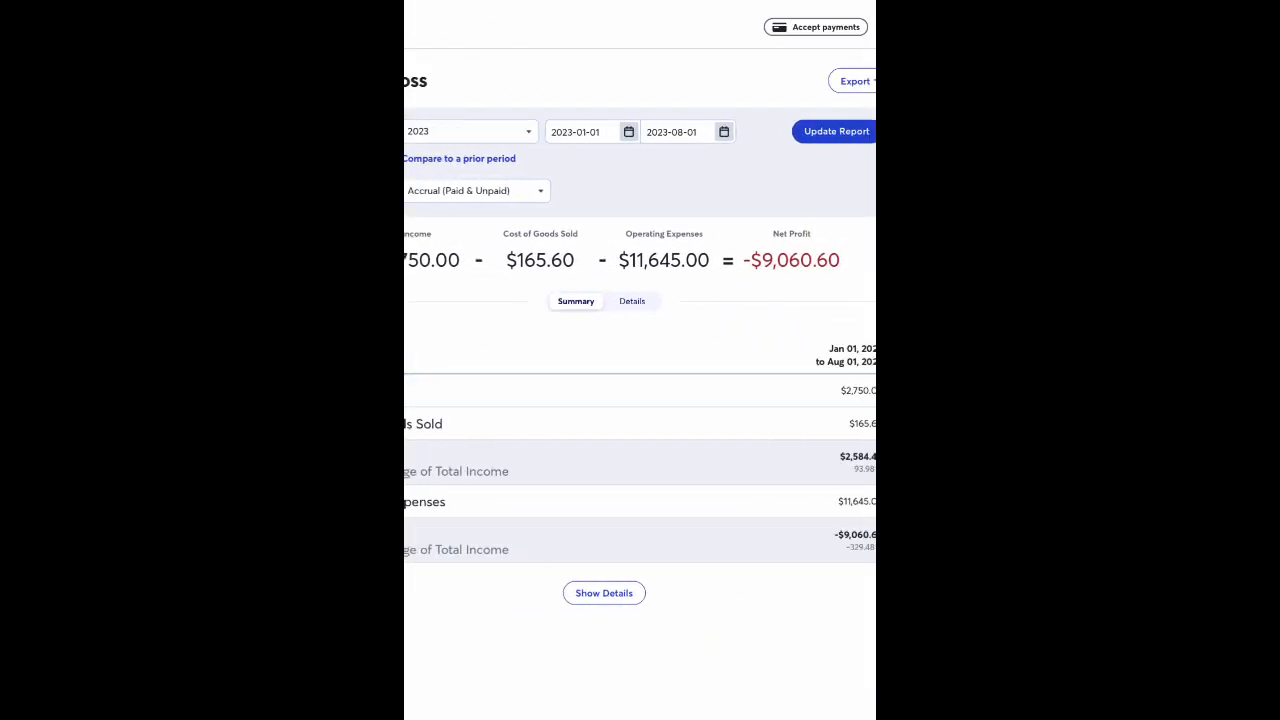
scroll(523, 254, up, 5)
scroll(523, 254, left, 1)
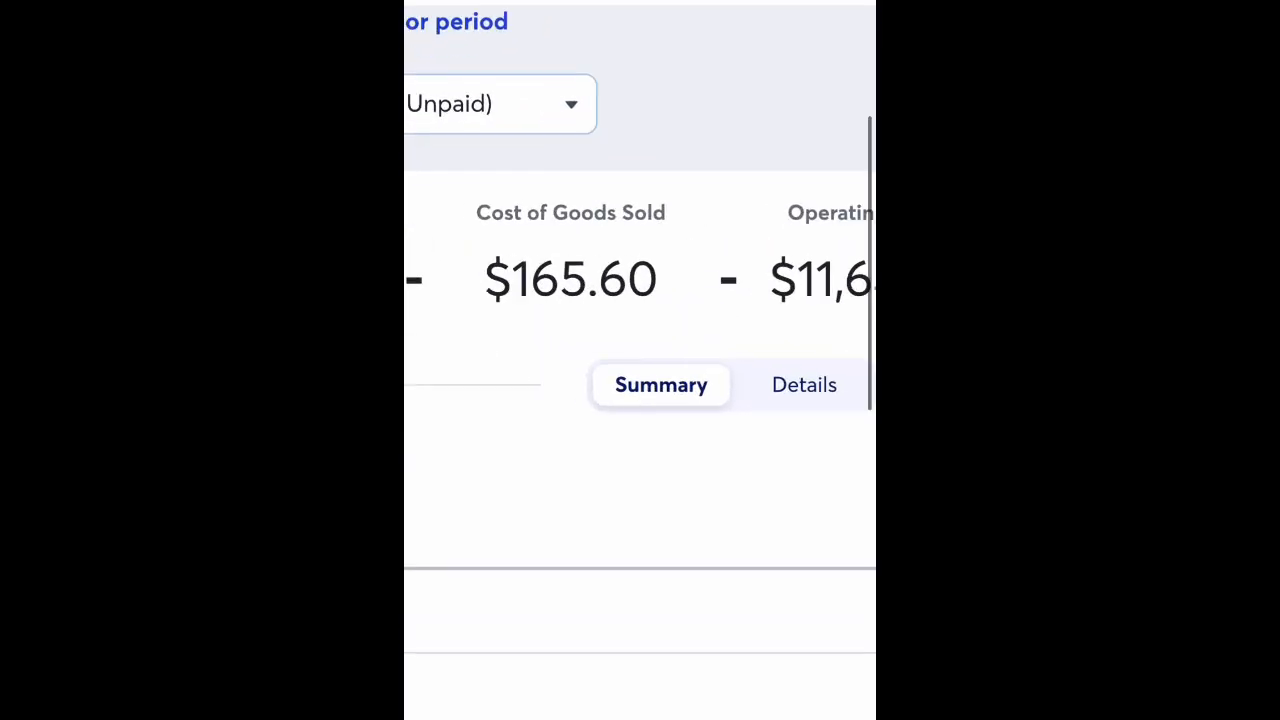
scroll(774, 520, down, 3)
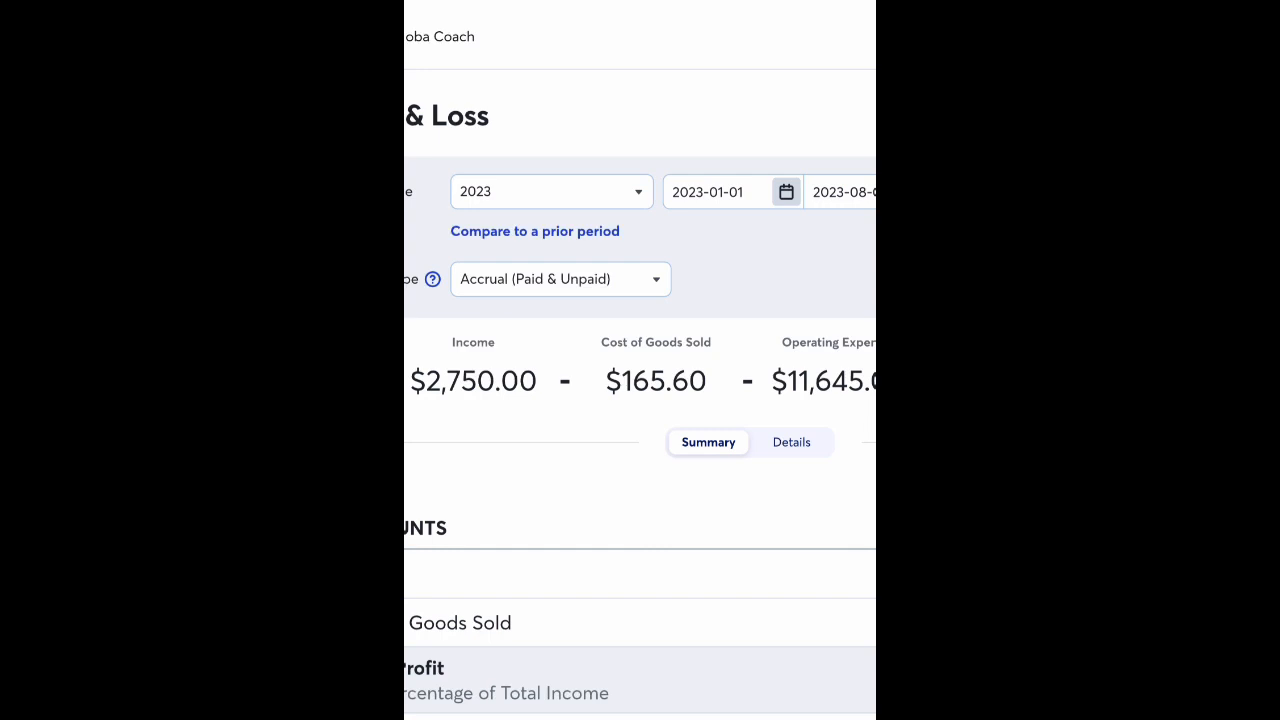
scroll(640, 400, down, 2)
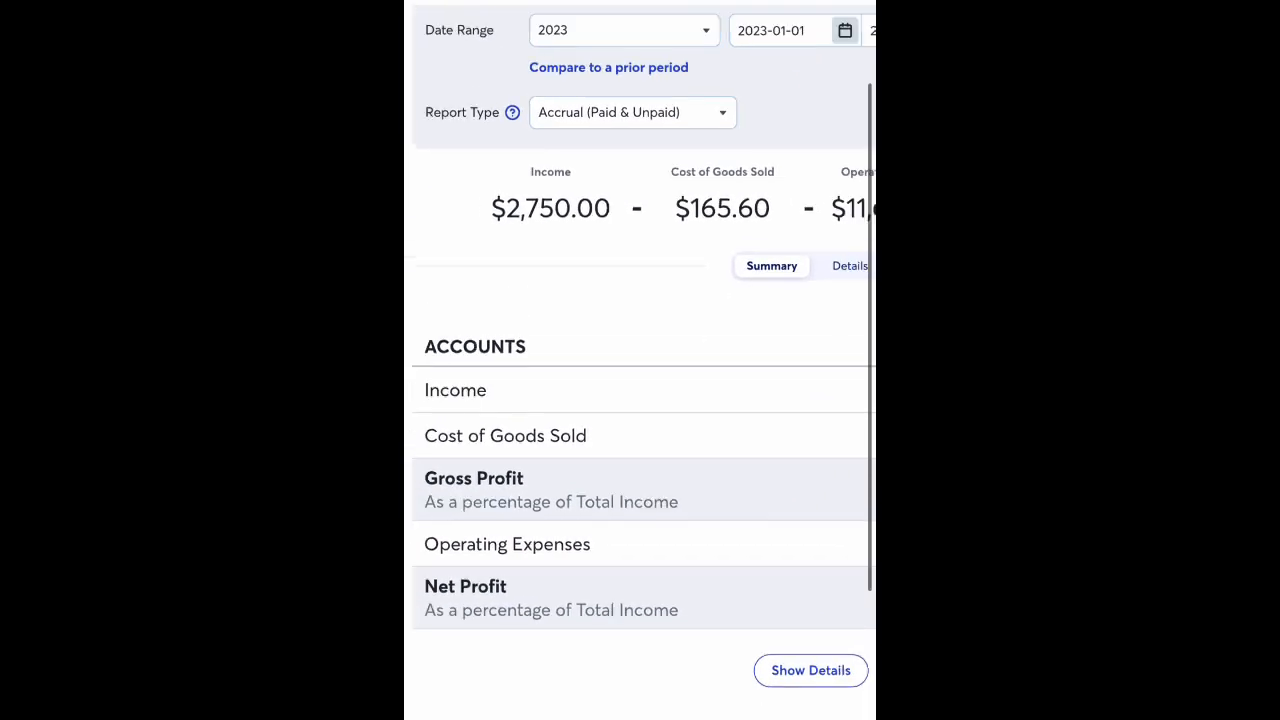
Step: Show the Profit & Loss details and examine the individual accounts under income, cost of goods sold and operating expenses
scroll(640, 400, up, 1)
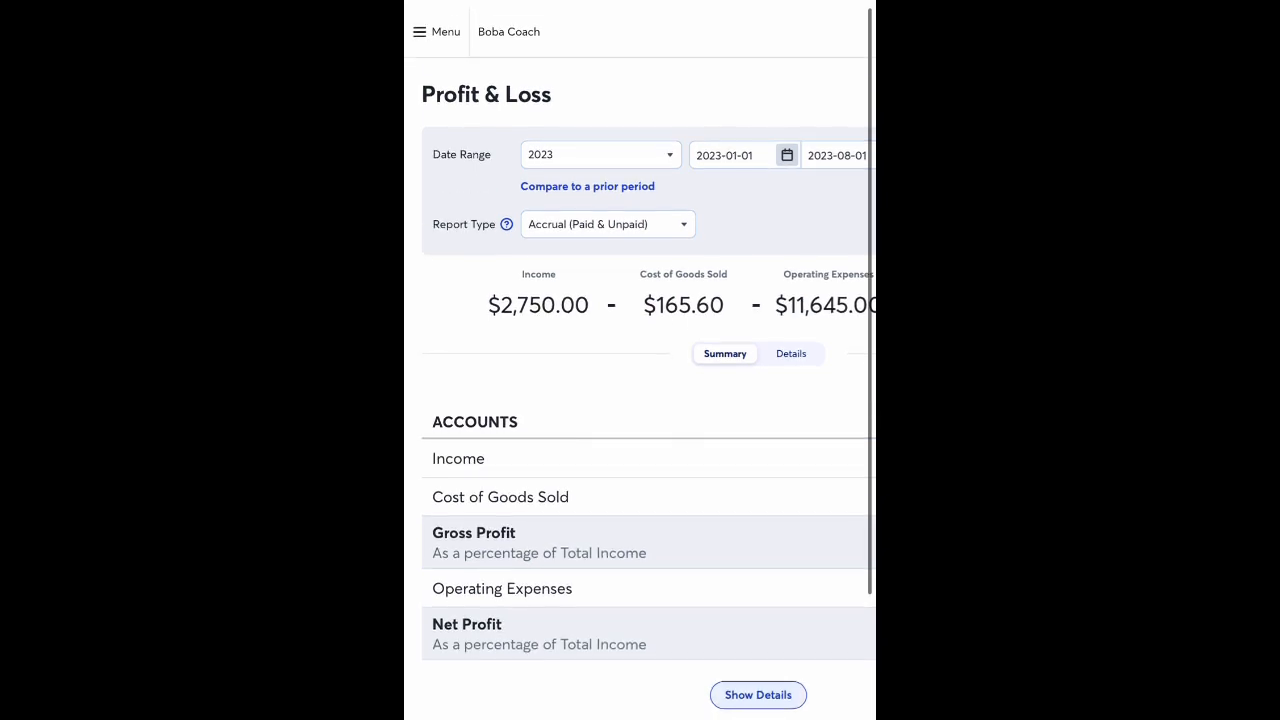
scroll(640, 400, down, 1)
click(758, 672)
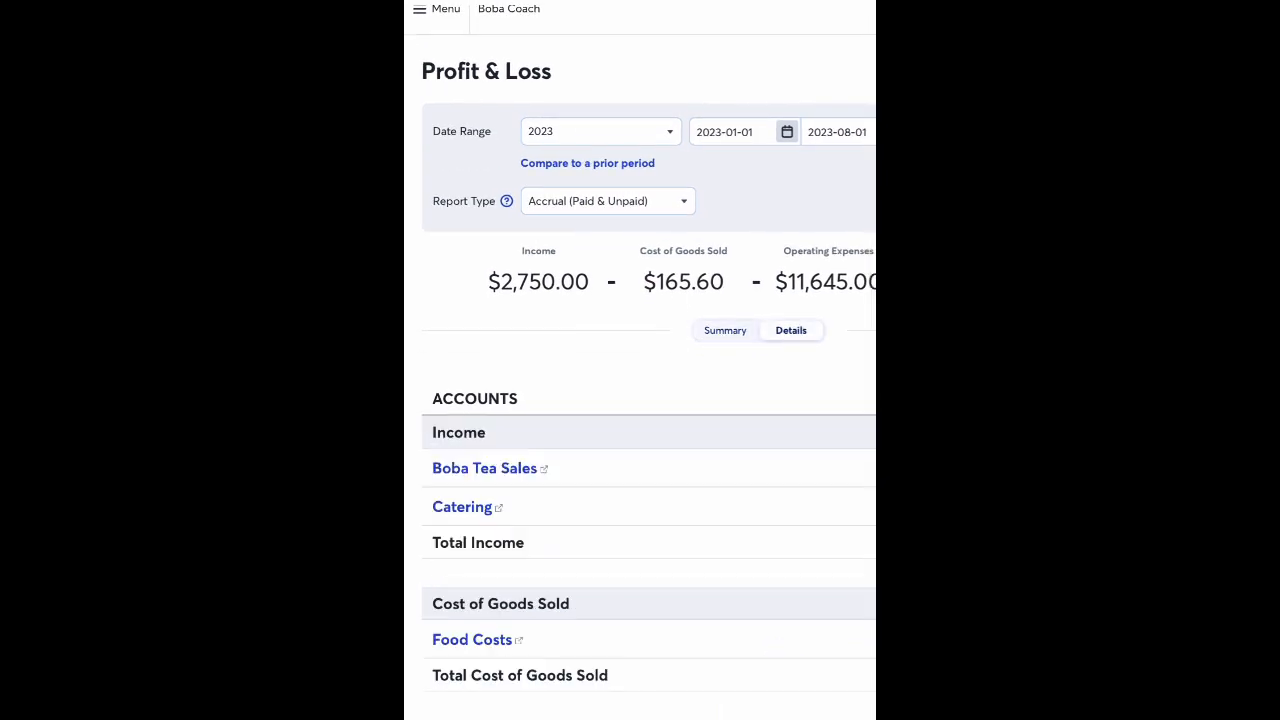
scroll(640, 400, down, 3)
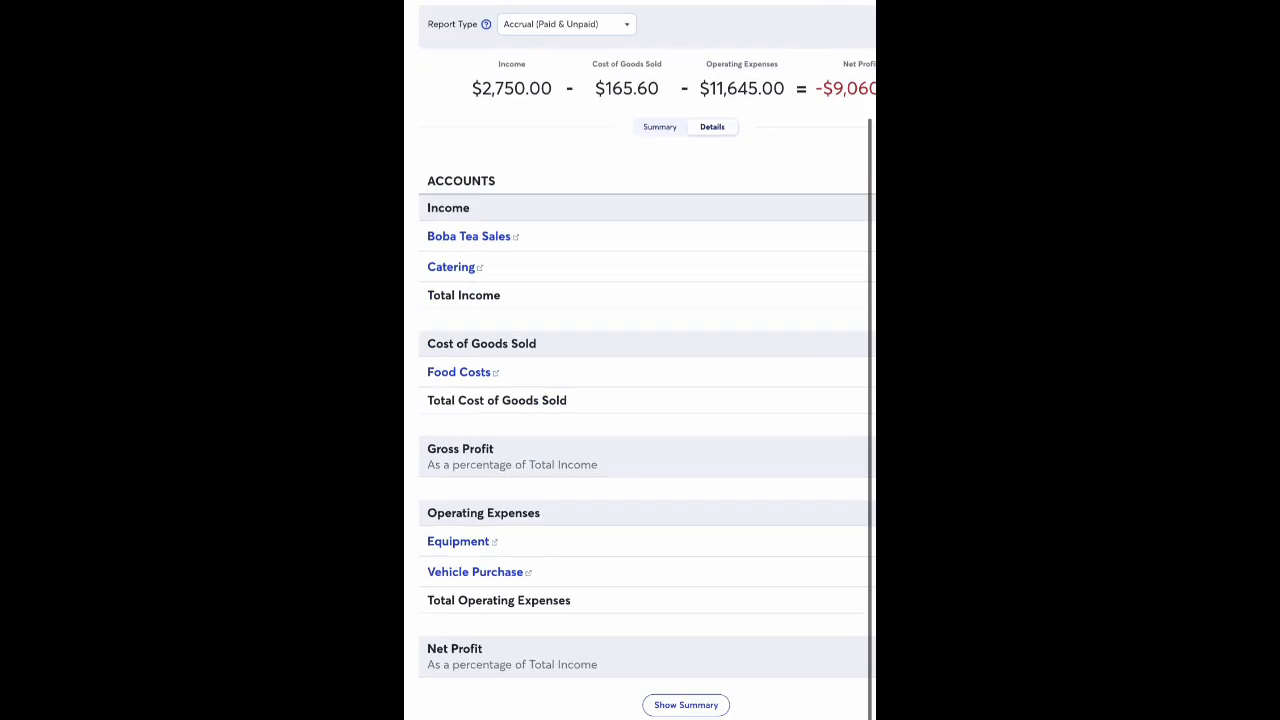
scroll(640, 400, up, 2)
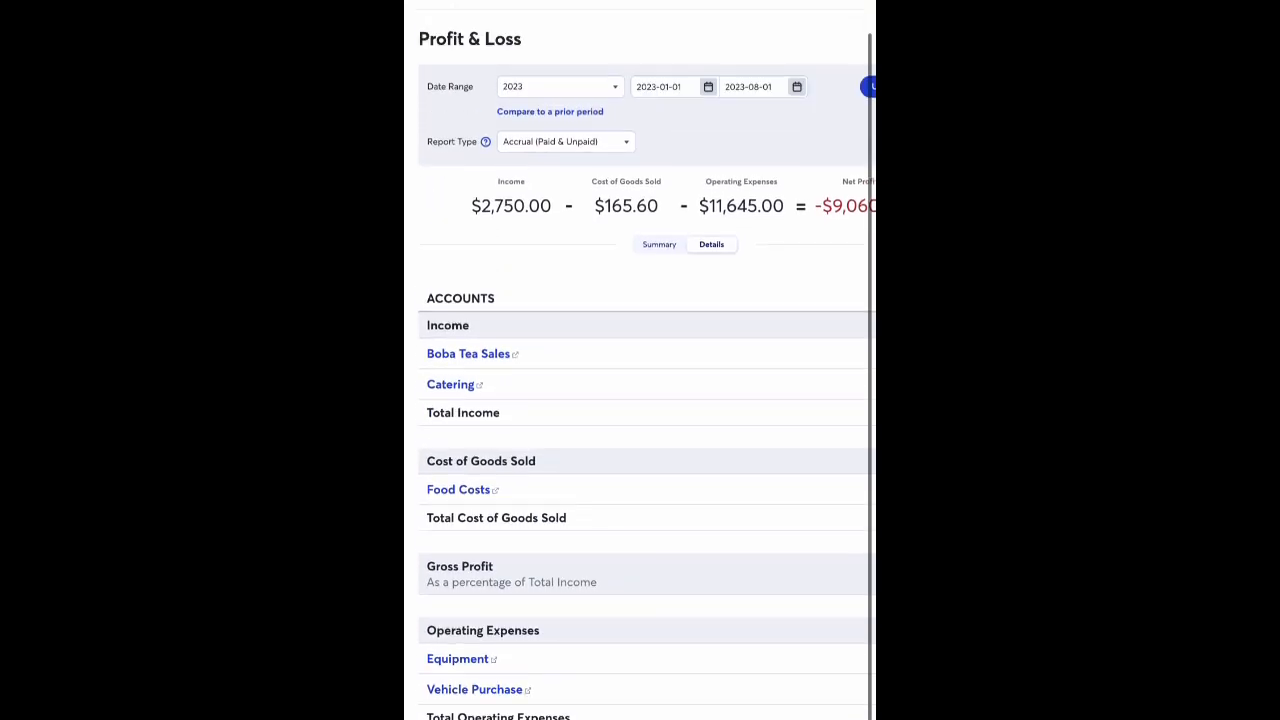
scroll(640, 400, right, 1)
scroll(640, 400, left, 1)
scroll(640, 400, right, 1)
scroll(640, 400, left, 1)
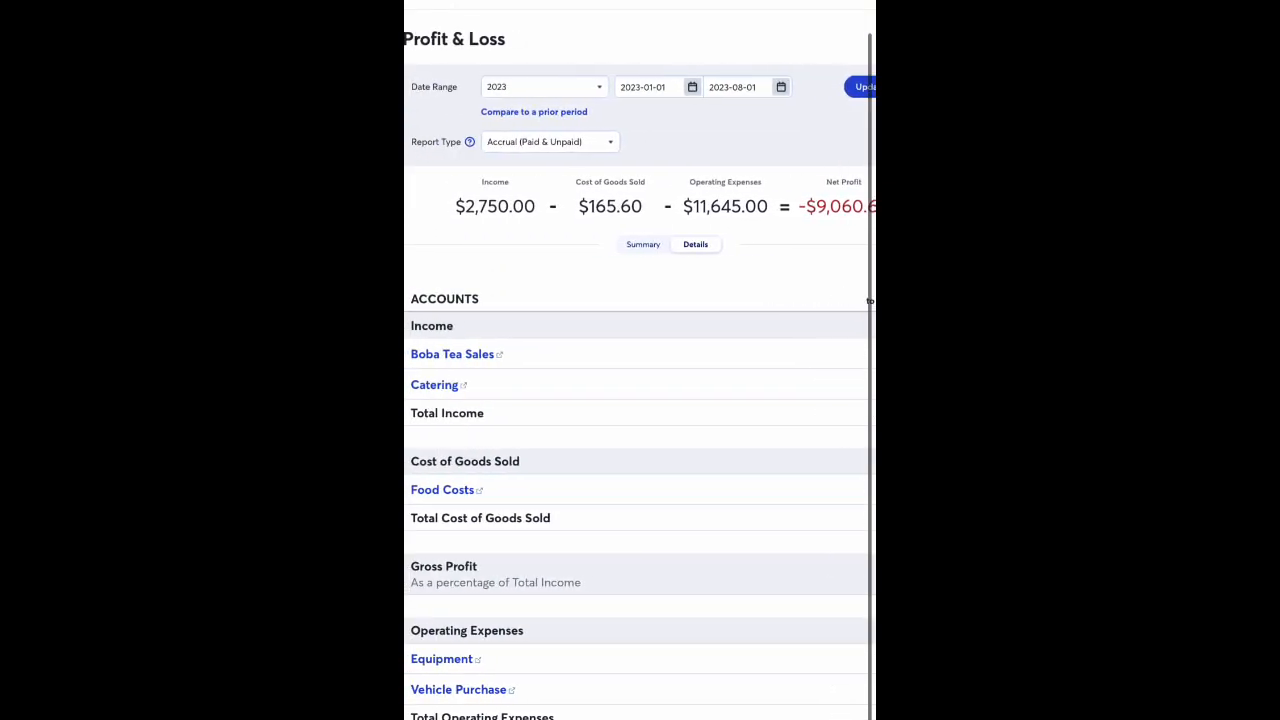
Step: Examine the 2023 amounts of the income, food cost and operating expense accounts and their totals in the Profit & Loss details
scroll(640, 372, up, 2)
scroll(640, 416, up, 3)
scroll(640, 400, right, 2)
scroll(640, 400, left, 1)
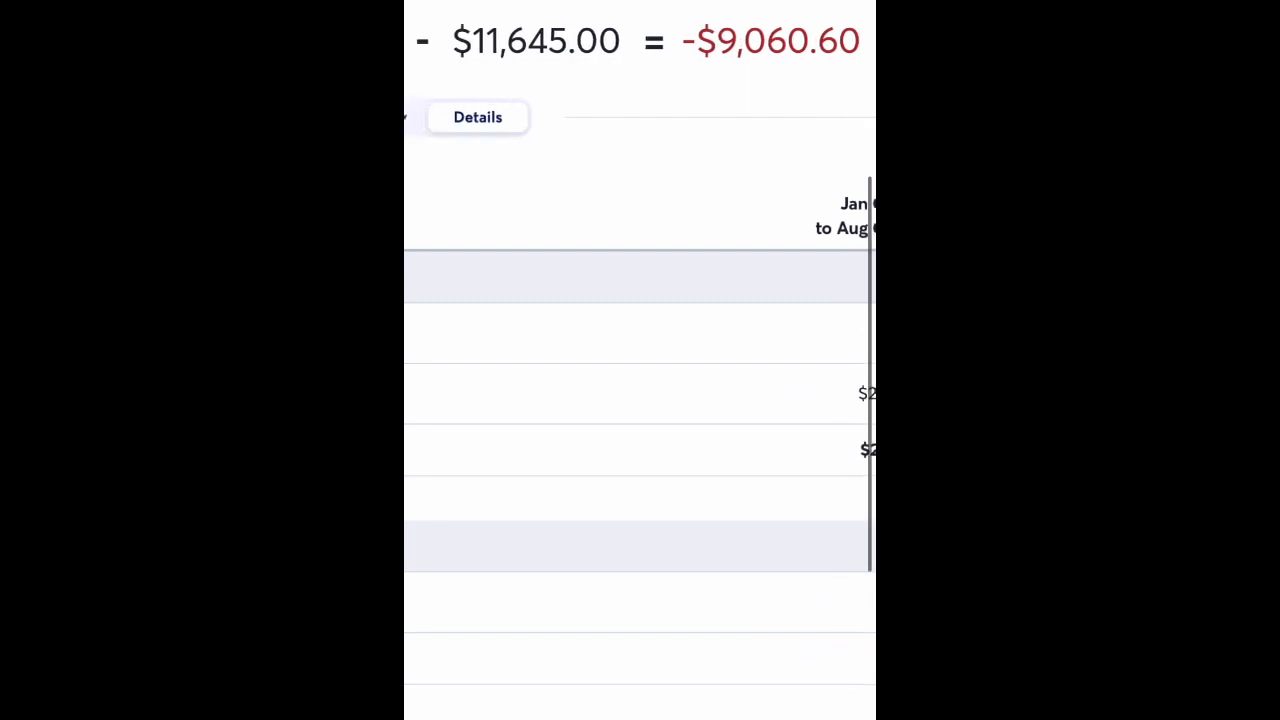
scroll(640, 400, right, 1)
scroll(640, 400, left, 2)
scroll(640, 400, right, 2)
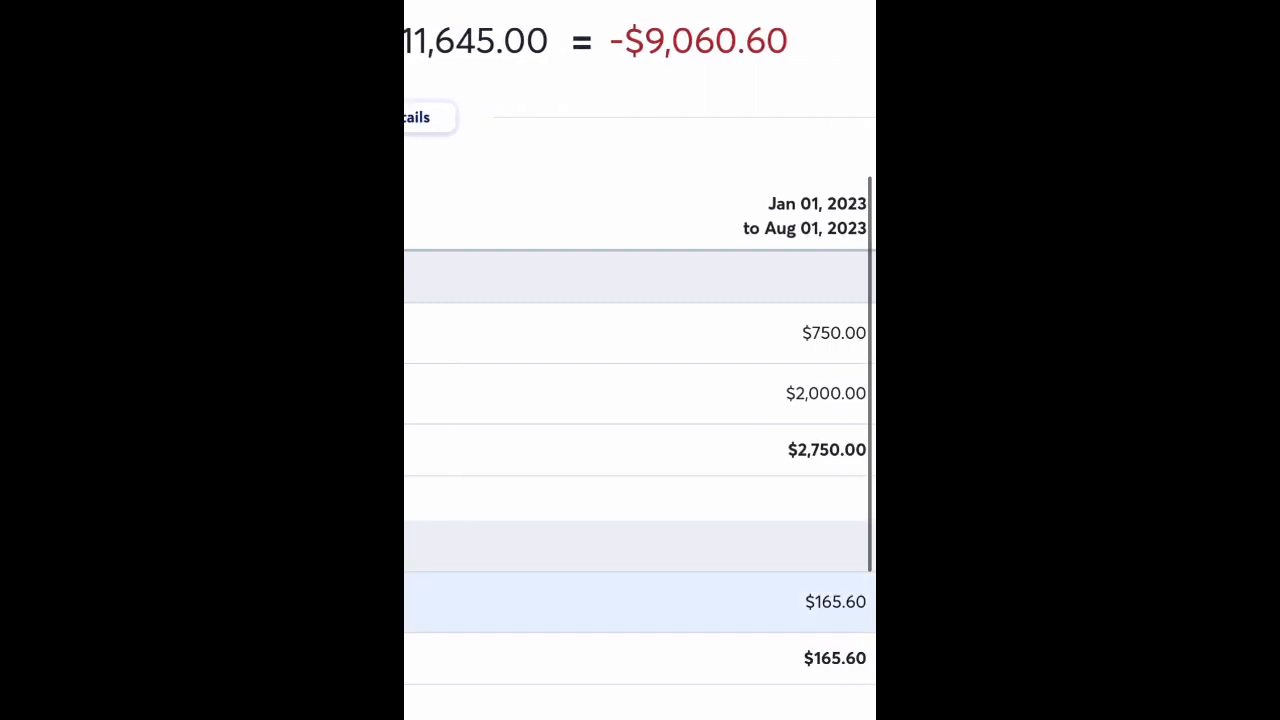
scroll(640, 452, down, 5)
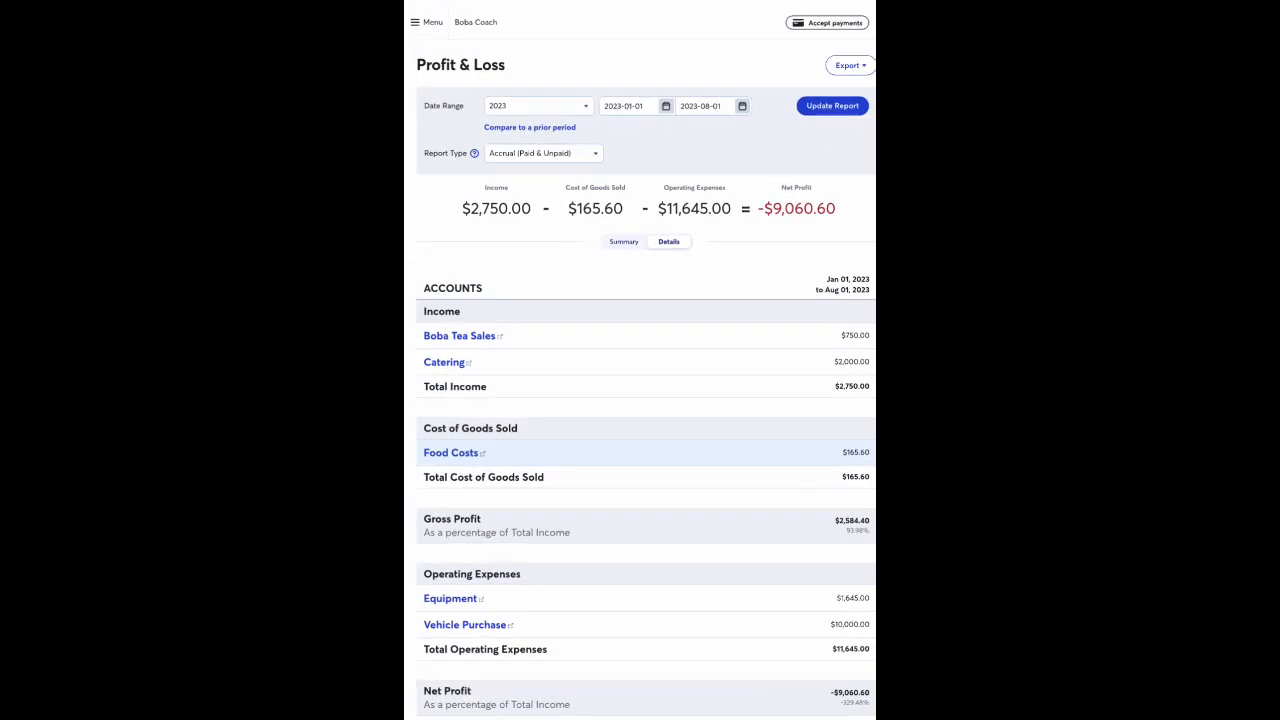
double_click(857, 387)
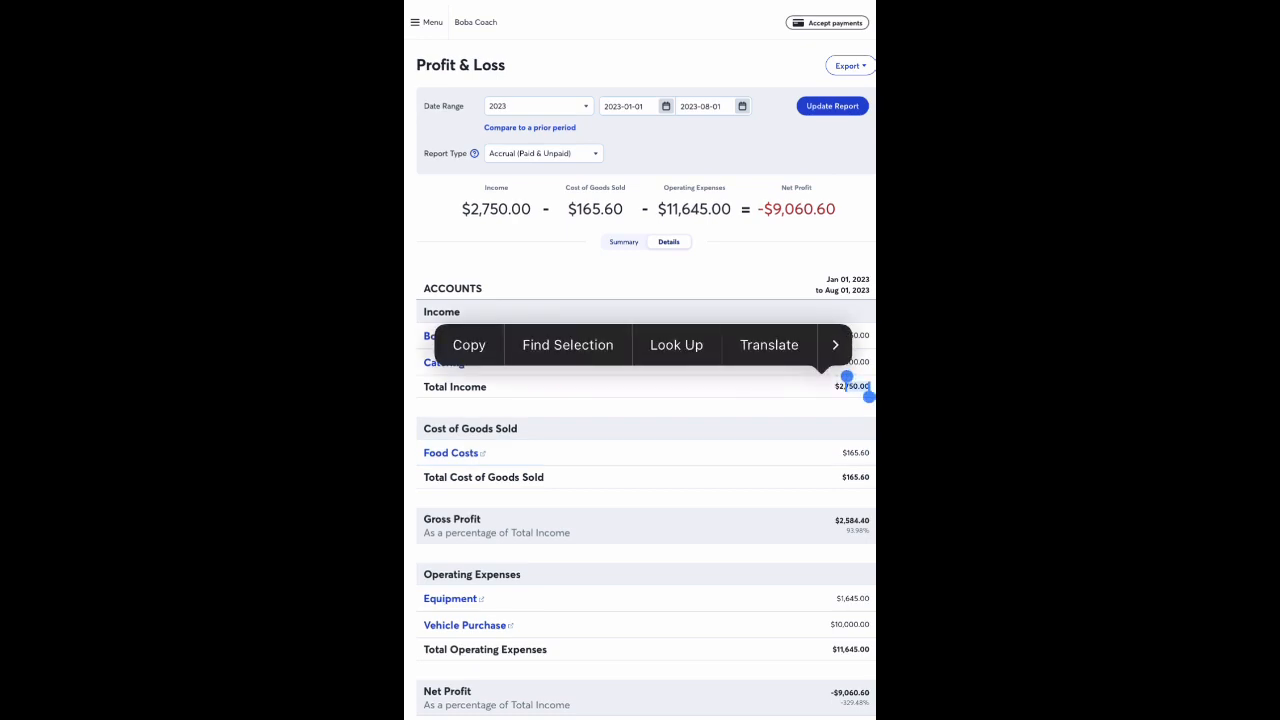
click(857, 387)
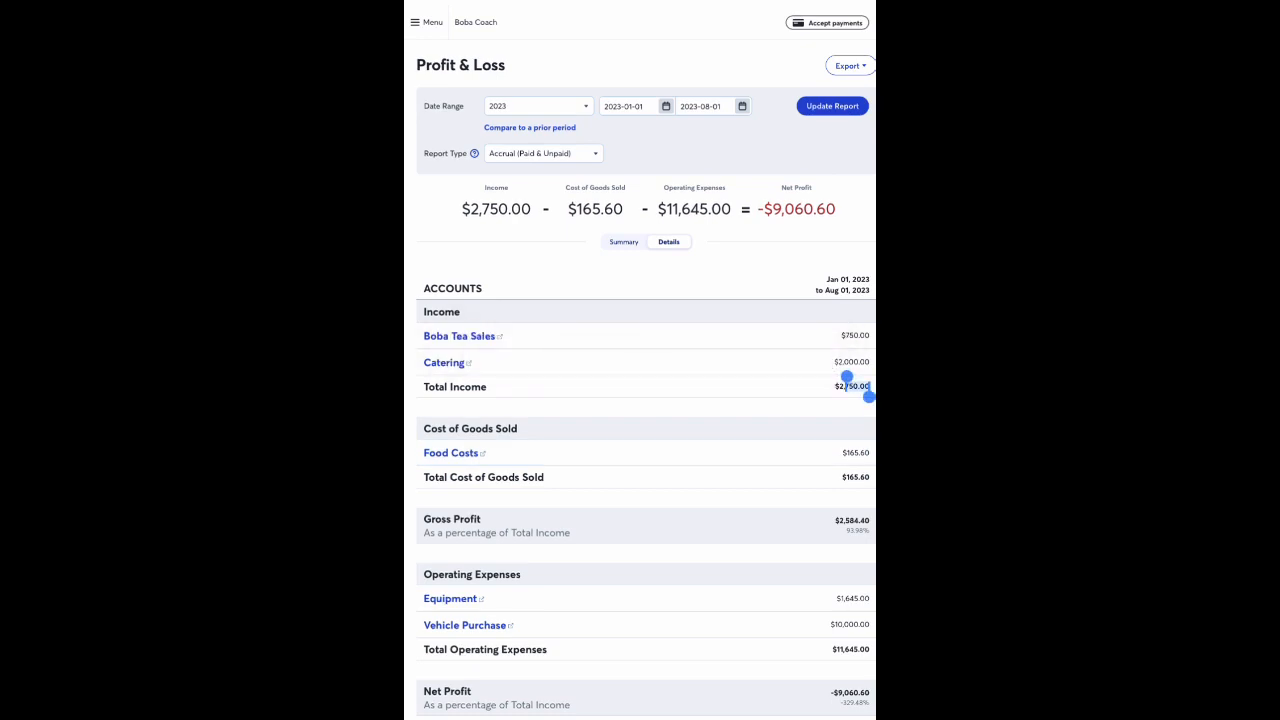
click(857, 387)
scroll(640, 400, up, 1)
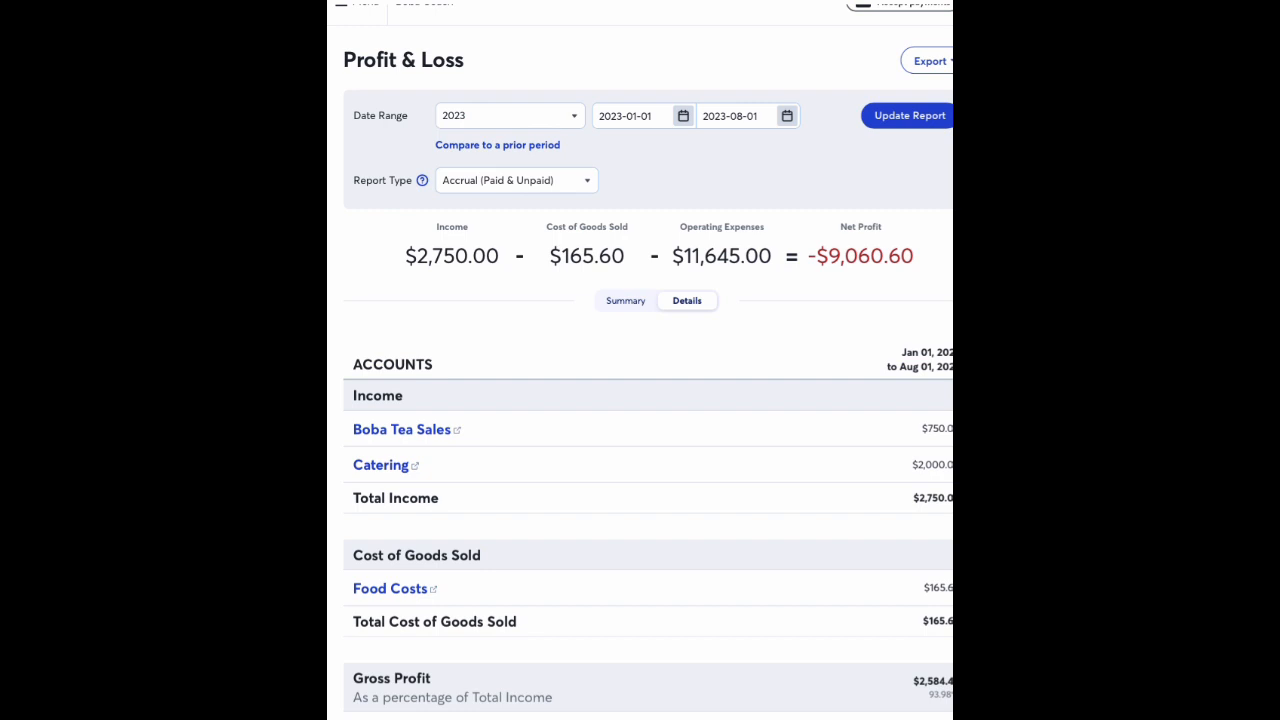
scroll(640, 600, up, 2)
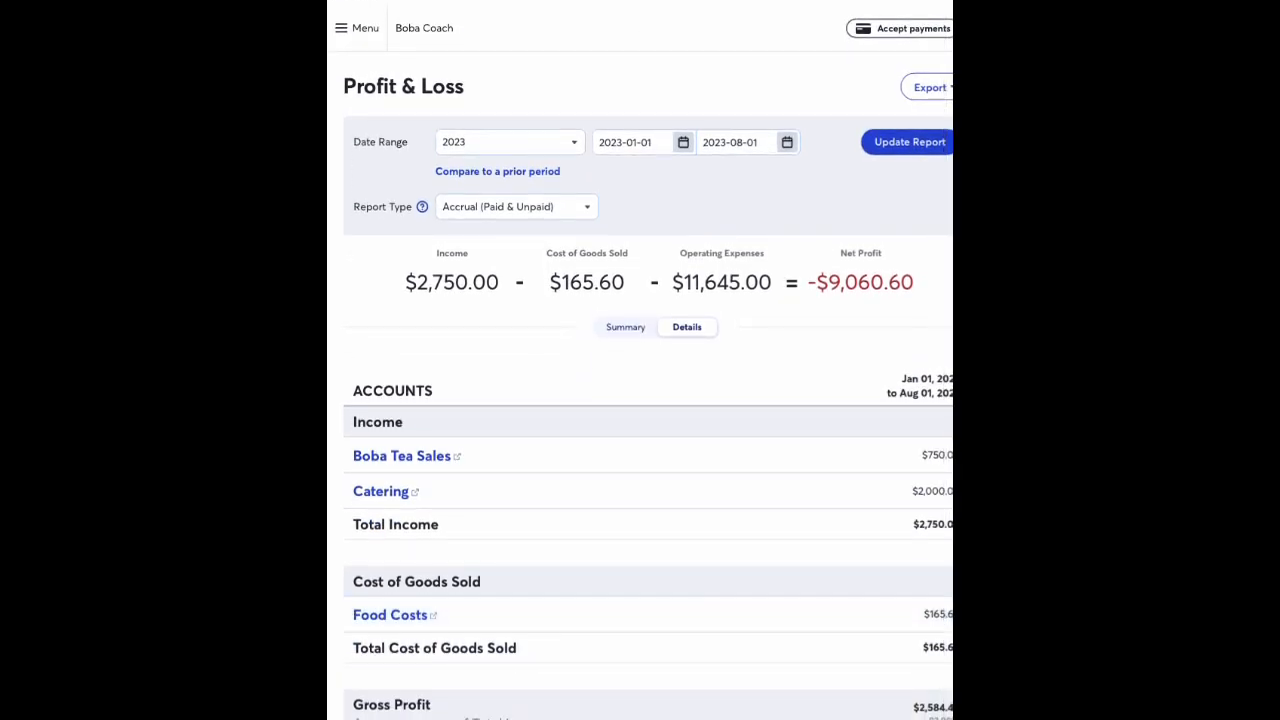
Step: Open the Transactions page of the accounting section from the Profit & Loss report
click(357, 28)
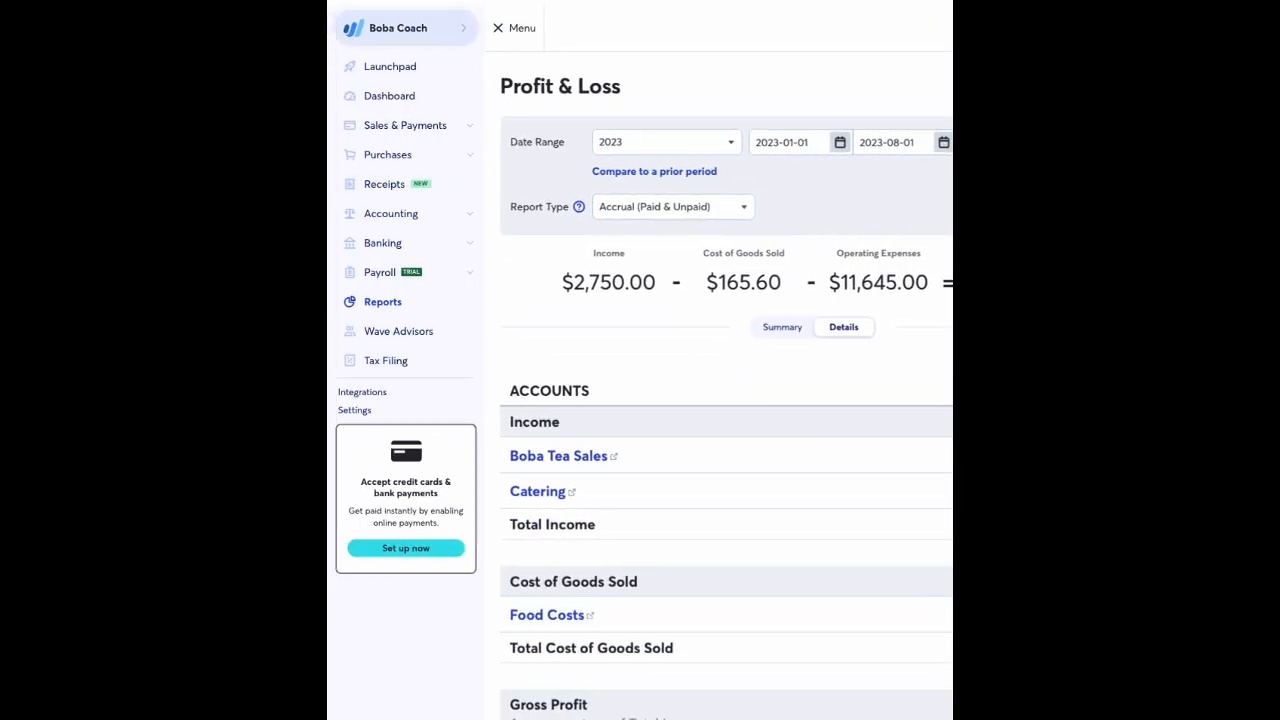
scroll(718, 456, right, 1)
click(764, 327)
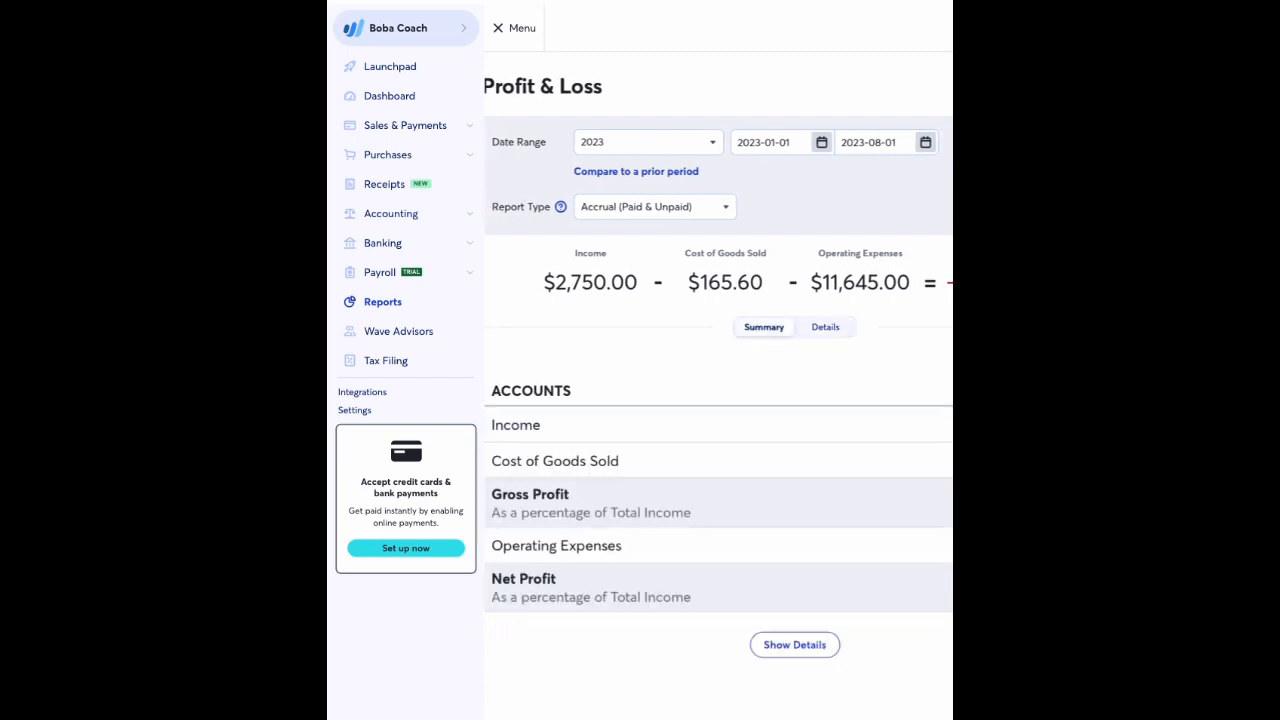
click(825, 327)
scroll(718, 456, right, 1)
scroll(718, 456, up, 1)
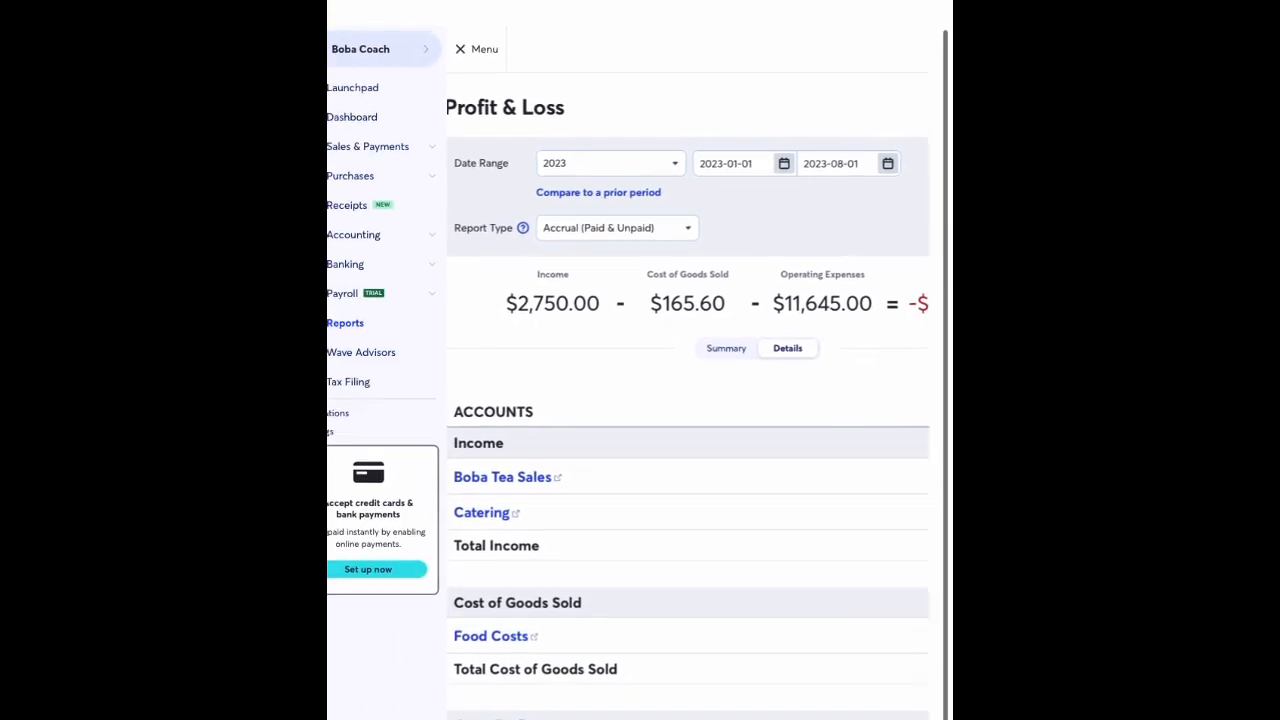
scroll(640, 360, right, 1)
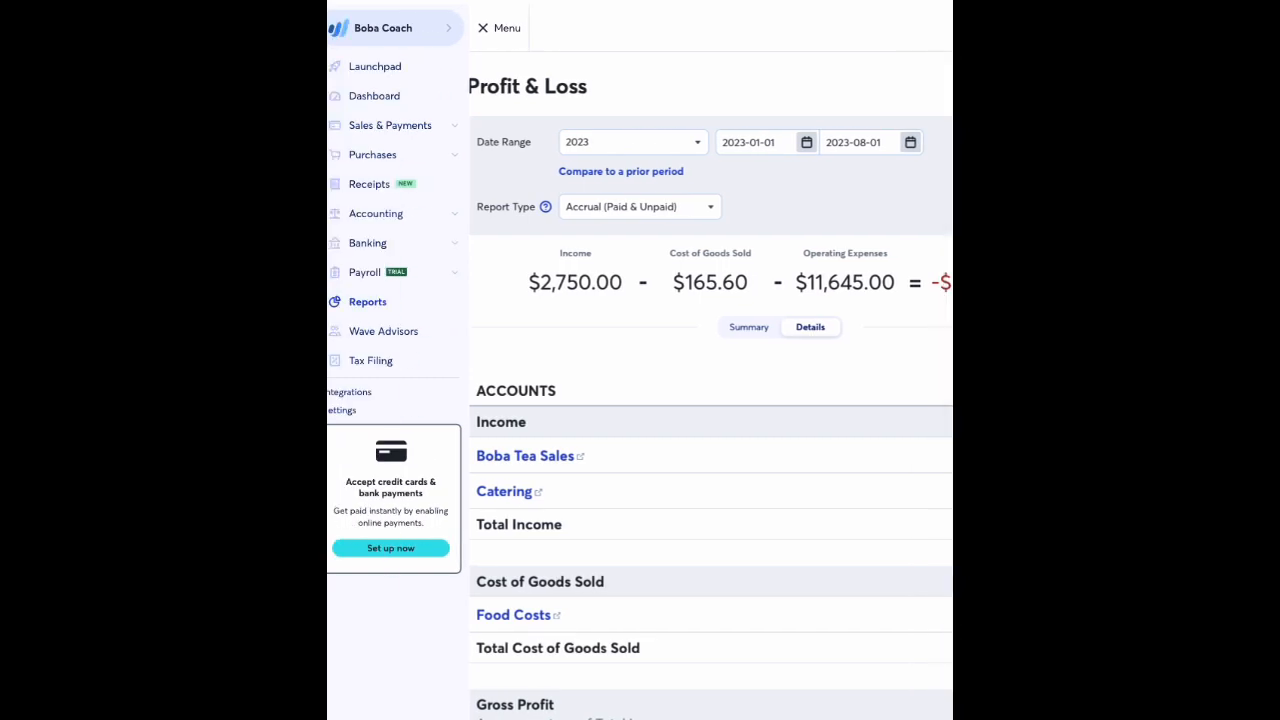
click(376, 213)
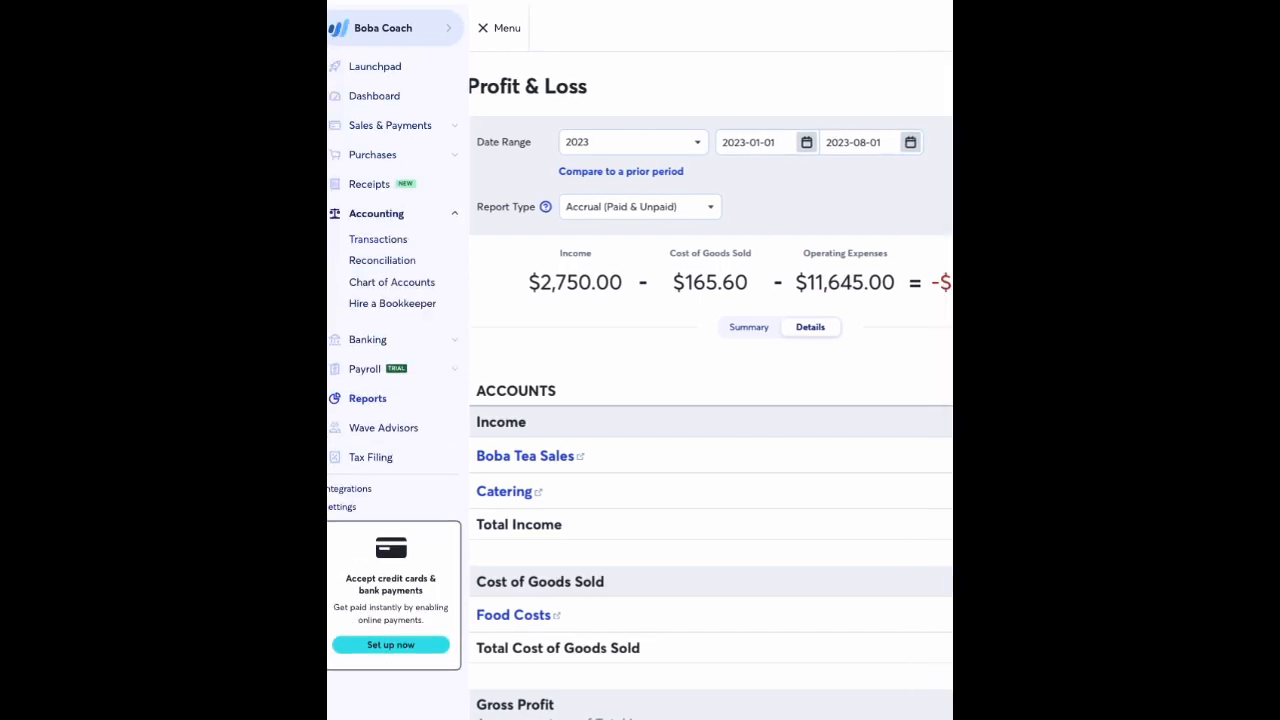
click(378, 239)
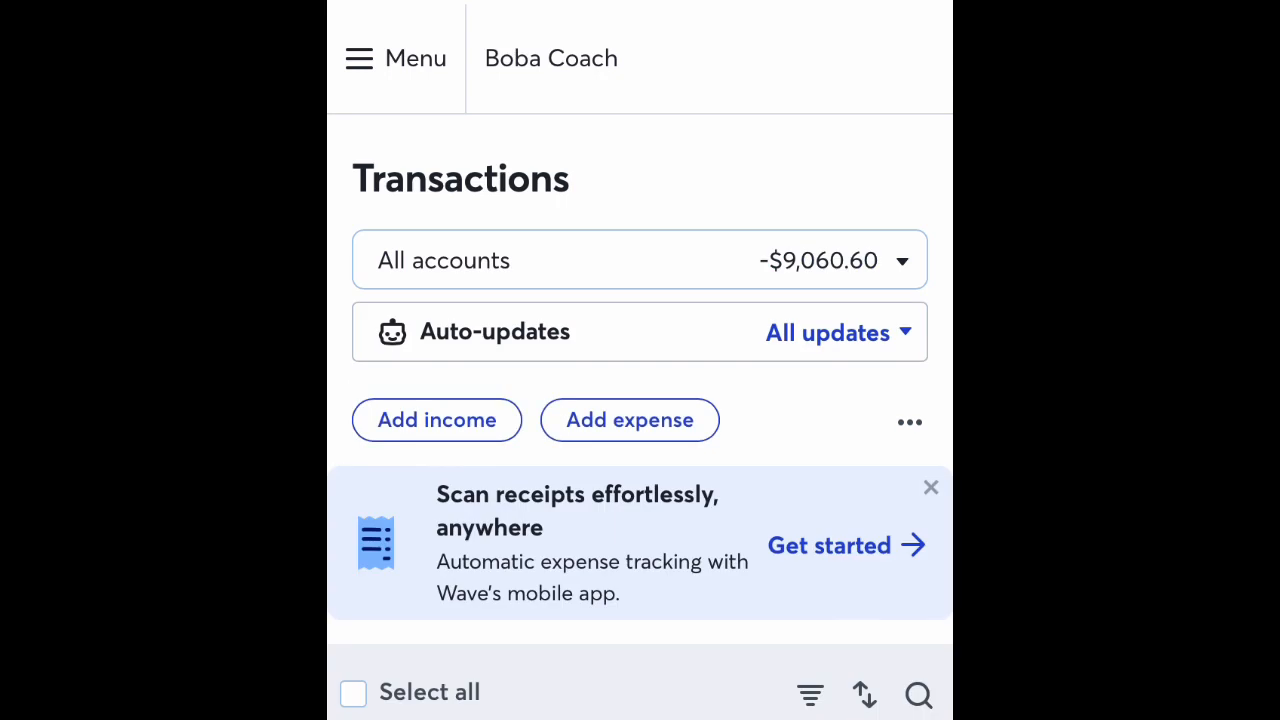
Step: Review the recorded College Catering, Walmart and Peach Festival entries in the transaction list
scroll(640, 417, down, 10)
scroll(640, 417, up, 7)
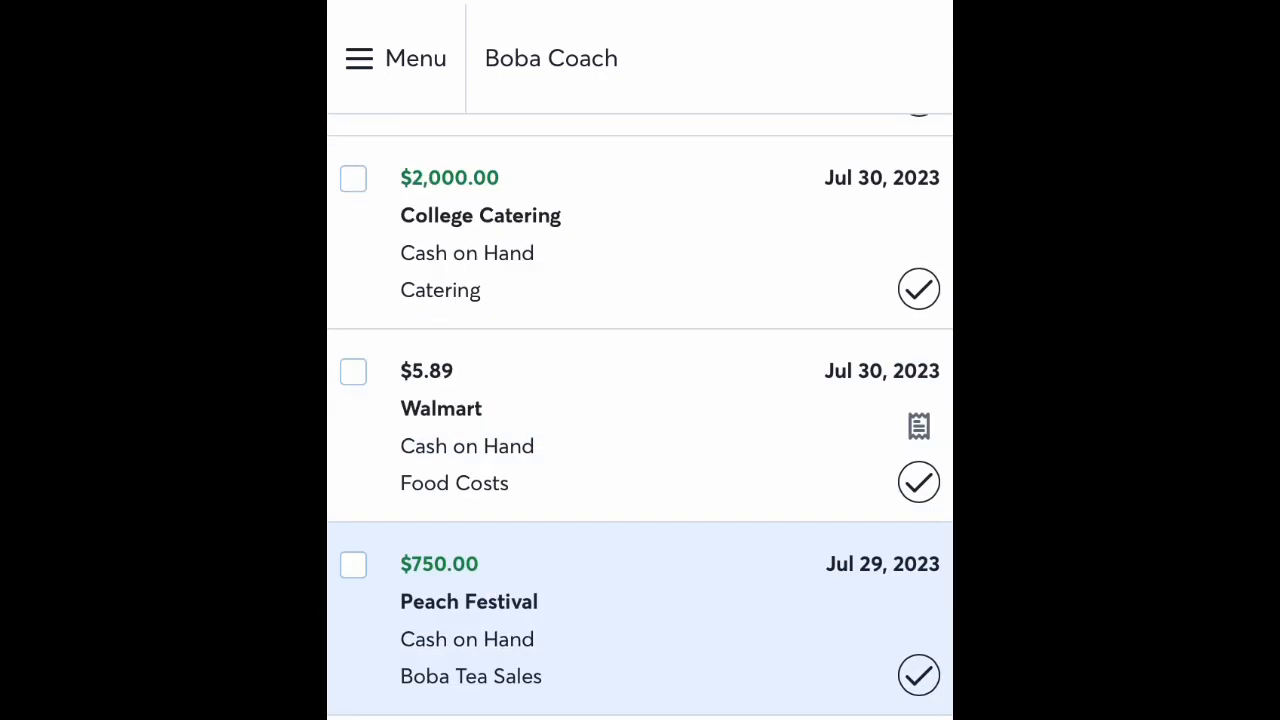
scroll(640, 417, up, 2)
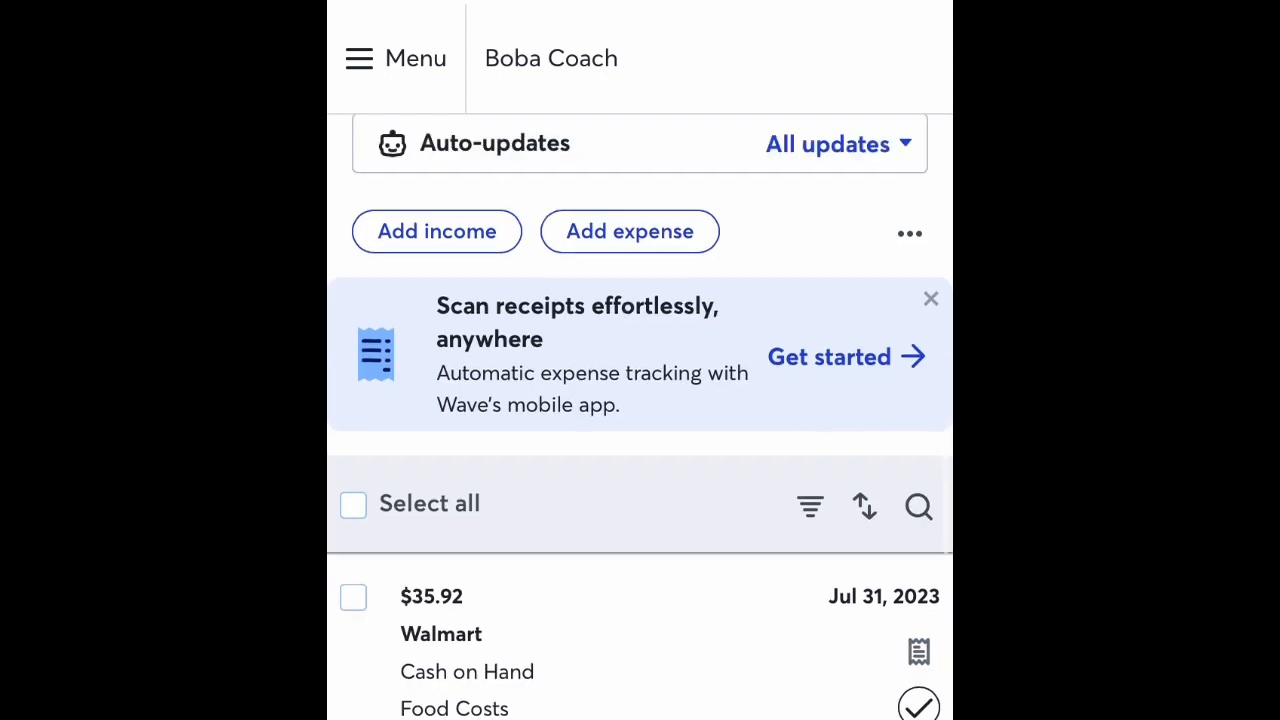
scroll(640, 417, down, 4)
scroll(640, 417, up, 5)
scroll(640, 417, down, 1)
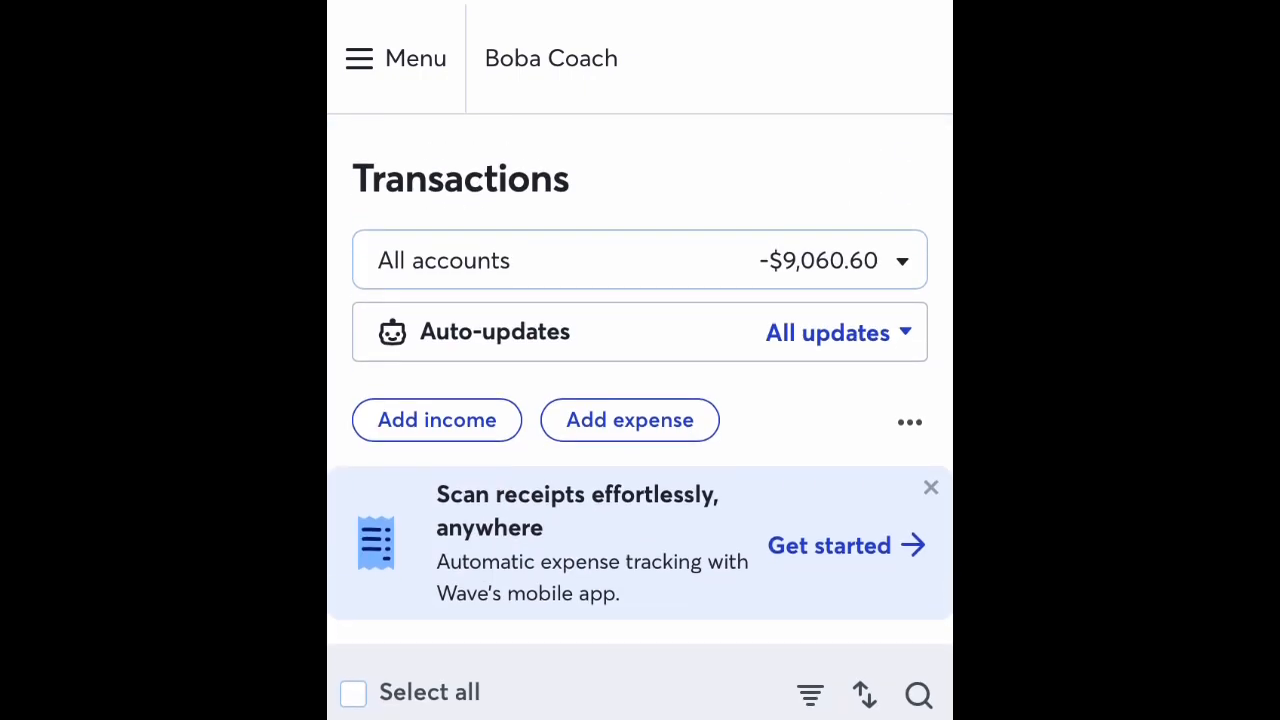